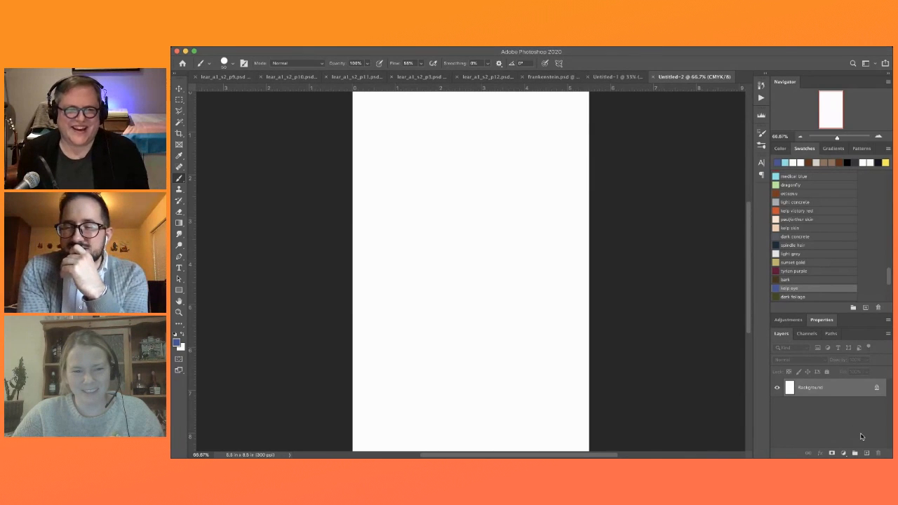
# Add a new layer above the background and set up a 40 px brush in the medical blue swatch
pyautogui.click(867, 454)
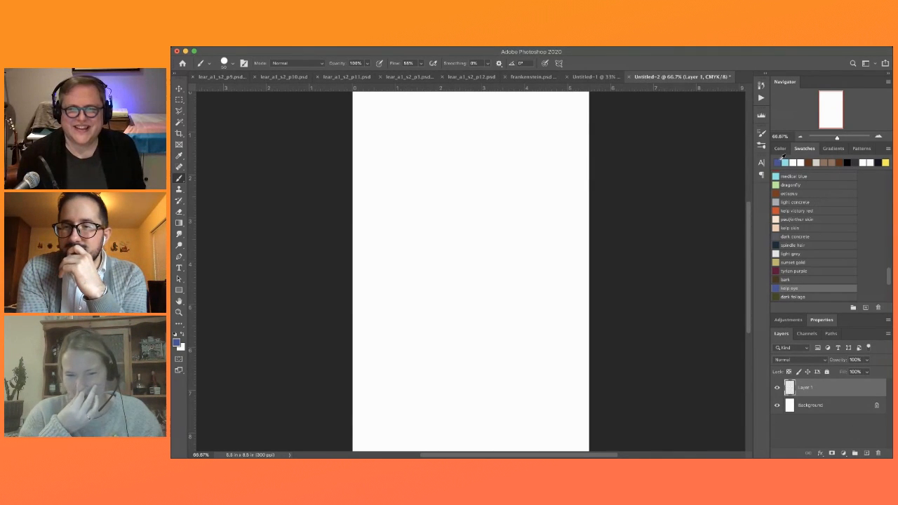
pyautogui.click(833, 175)
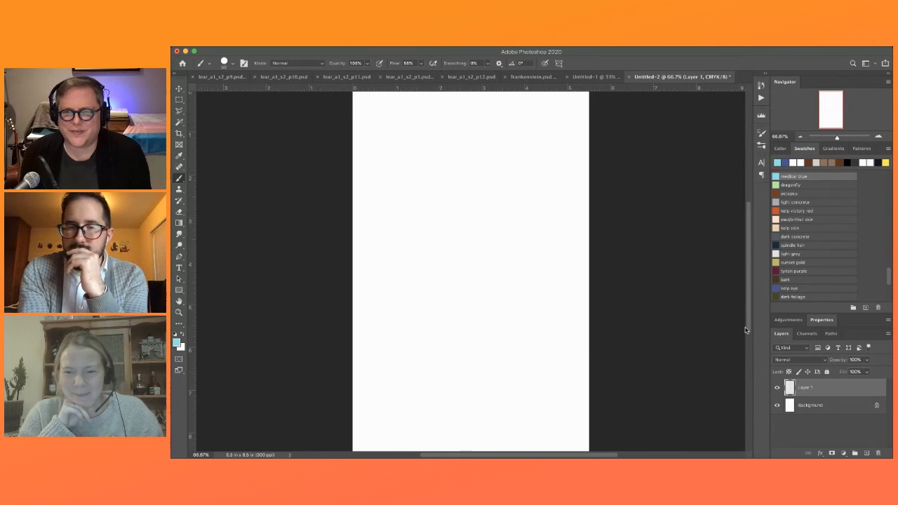
pyautogui.hotkey('ctrl', '+')
pyautogui.hotkey('ctrl', '+')
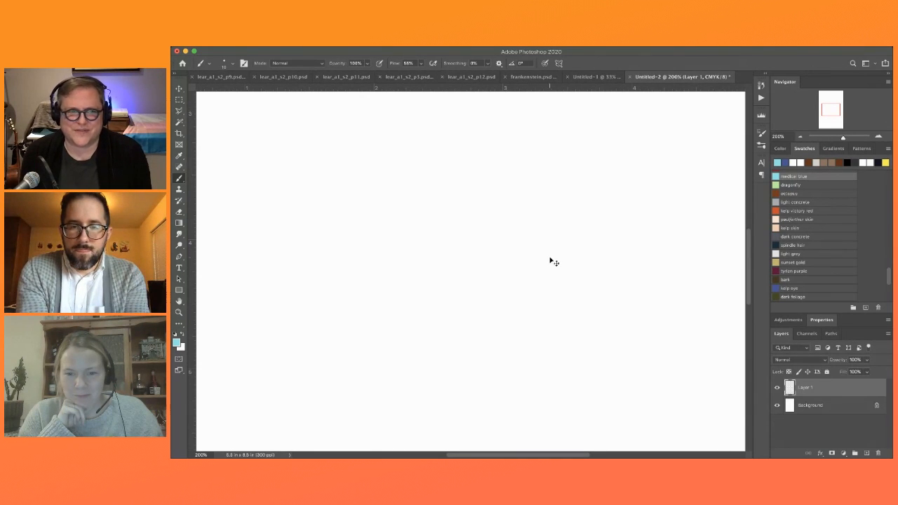
pyautogui.hotkey('ctrl', '0')
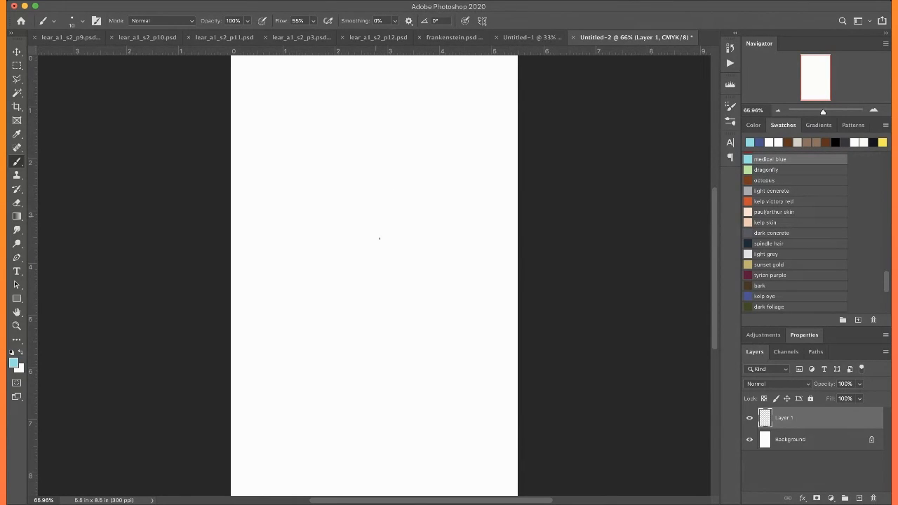
pyautogui.press(']')
pyautogui.press(']')
pyautogui.press(']')
pyautogui.press(']')
pyautogui.press(']')
pyautogui.press(']')
pyautogui.press(']')
pyautogui.press(']')
pyautogui.press(']')
# Rough in a hunched figure in light blue, with a lowered head, arched back, rounded shoulder and far arm
pyautogui.moveTo(300, 227)
pyautogui.mouseDown()
pyautogui.moveTo(326, 201)
pyautogui.moveTo(363, 211)
pyautogui.moveTo(346, 269)
pyautogui.moveTo(301, 226)
pyautogui.moveTo(348, 231)
pyautogui.moveTo(358, 214)
pyautogui.moveTo(351, 253)
pyautogui.moveTo(353, 203)
pyautogui.moveTo(346, 202)
pyautogui.moveTo(400, 179)
pyautogui.moveTo(426, 186)
pyautogui.moveTo(449, 218)
pyautogui.moveTo(455, 251)
pyautogui.moveTo(441, 206)
pyautogui.moveTo(483, 243)
pyautogui.moveTo(355, 275)
pyautogui.moveTo(368, 283)
pyautogui.moveTo(377, 269)
pyautogui.moveTo(419, 293)
pyautogui.moveTo(448, 282)
pyautogui.moveTo(475, 300)
pyautogui.moveTo(458, 326)
pyautogui.moveTo(426, 309)
pyautogui.moveTo(440, 320)
pyautogui.moveTo(438, 311)
pyautogui.moveTo(429, 341)
pyautogui.mouseUp()
pyautogui.moveTo(444, 309); pyautogui.dragTo(421, 371)
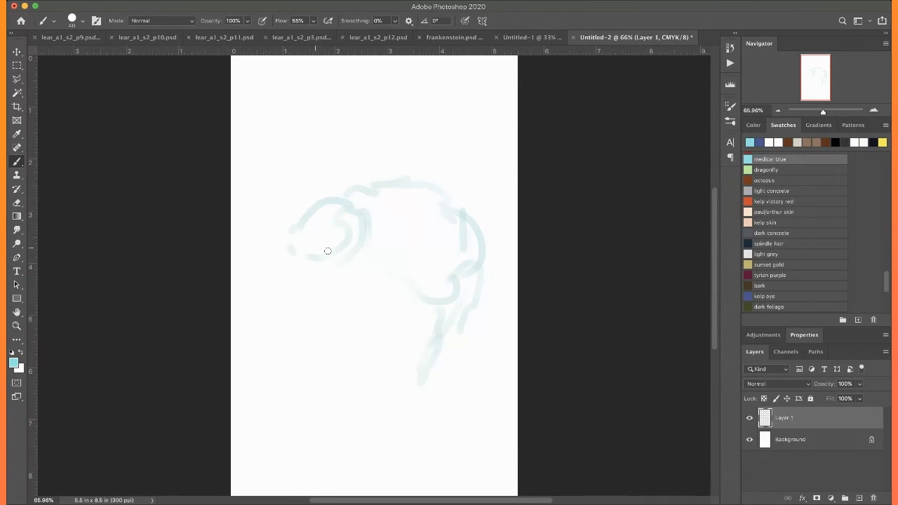
pyautogui.moveTo(351, 260)
pyautogui.mouseDown()
pyautogui.moveTo(386, 281)
pyautogui.moveTo(328, 266)
pyautogui.moveTo(319, 286)
pyautogui.moveTo(338, 279)
pyautogui.moveTo(347, 297)
pyautogui.moveTo(362, 283)
pyautogui.moveTo(314, 298)
pyautogui.moveTo(314, 319)
pyautogui.moveTo(327, 299)
pyautogui.moveTo(312, 309)
pyautogui.moveTo(321, 305)
pyautogui.moveTo(323, 270)
pyautogui.moveTo(295, 312)
pyautogui.moveTo(288, 349)
pyautogui.mouseUp()
pyautogui.moveTo(390, 284)
pyautogui.mouseDown()
pyautogui.moveTo(410, 297)
pyautogui.moveTo(409, 327)
pyautogui.moveTo(445, 301)
pyautogui.moveTo(473, 311)
pyautogui.moveTo(464, 331)
pyautogui.mouseUp()
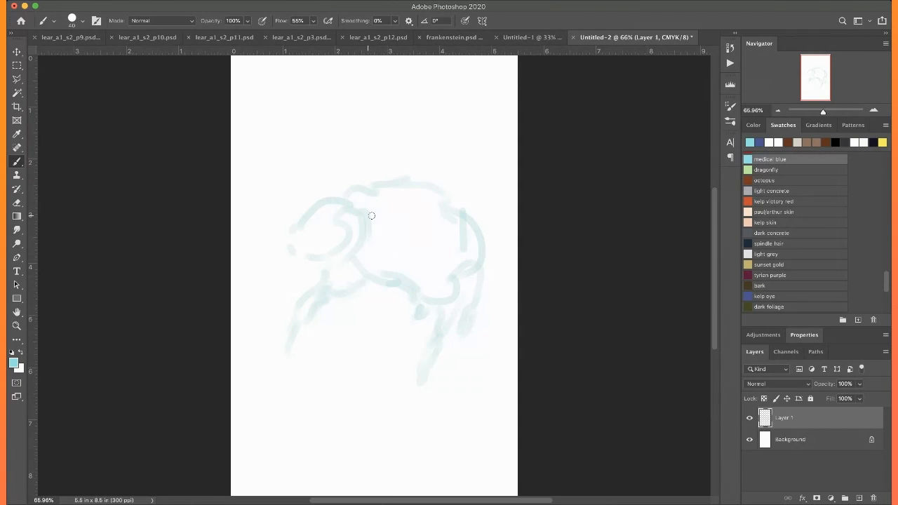
pyautogui.moveTo(429, 261); pyautogui.dragTo(397, 267)
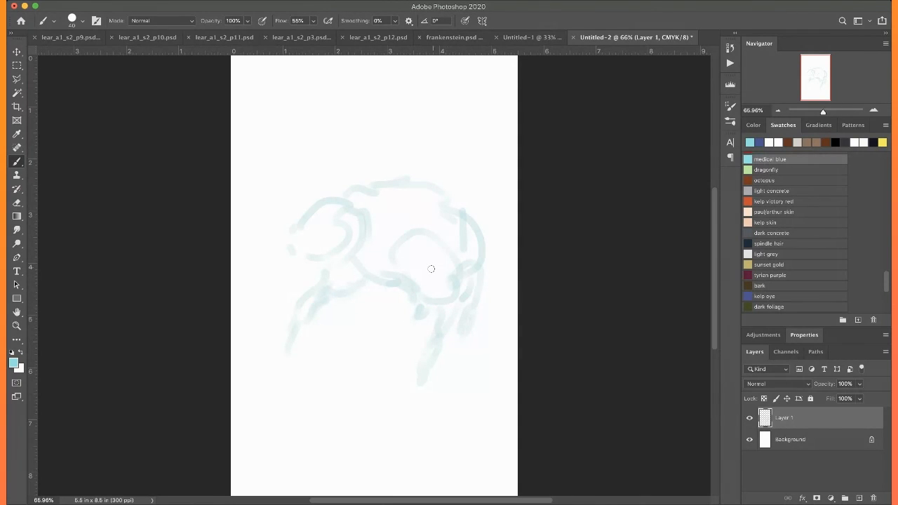
# Sketch the figure's hanging near arm and bent legs below the torso
pyautogui.moveTo(427, 301)
pyautogui.mouseDown()
pyautogui.moveTo(457, 281)
pyautogui.moveTo(441, 366)
pyautogui.mouseUp()
pyautogui.moveTo(408, 306)
pyautogui.mouseDown()
pyautogui.moveTo(415, 312)
pyautogui.moveTo(386, 362)
pyautogui.mouseUp()
pyautogui.moveTo(402, 326); pyautogui.dragTo(386, 372)
pyautogui.moveTo(469, 332); pyautogui.dragTo(469, 428)
pyautogui.moveTo(442, 374)
pyautogui.mouseDown()
pyautogui.moveTo(466, 430)
pyautogui.moveTo(471, 419)
pyautogui.mouseUp()
# Draw long straight strands of hair falling from the crown over the figure's face
pyautogui.moveTo(320, 221)
pyautogui.mouseDown()
pyautogui.moveTo(313, 236)
pyautogui.moveTo(319, 347)
pyautogui.mouseUp()
pyautogui.moveTo(344, 219); pyautogui.dragTo(351, 287)
pyautogui.moveTo(346, 237); pyautogui.dragTo(347, 325)
pyautogui.moveTo(346, 212); pyautogui.dragTo(352, 285)
pyautogui.moveTo(348, 213)
pyautogui.mouseDown()
pyautogui.moveTo(355, 272)
pyautogui.moveTo(367, 269)
pyautogui.mouseUp()
pyautogui.moveTo(340, 207)
pyautogui.mouseDown()
pyautogui.moveTo(316, 208)
pyautogui.moveTo(335, 213)
pyautogui.moveTo(329, 205)
pyautogui.moveTo(310, 218)
pyautogui.moveTo(318, 205)
pyautogui.moveTo(299, 251)
pyautogui.moveTo(305, 222)
pyautogui.moveTo(304, 265)
pyautogui.mouseUp()
pyautogui.moveTo(307, 225); pyautogui.dragTo(310, 281)
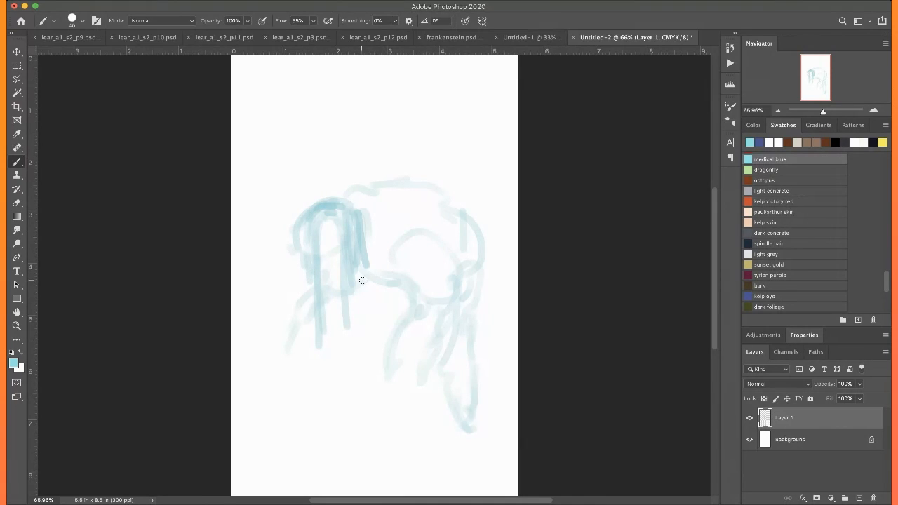
# Strengthen the chest line and shoulder, and sketch the near arm reaching down to a hand with fingers
pyautogui.moveTo(363, 277); pyautogui.dragTo(408, 281)
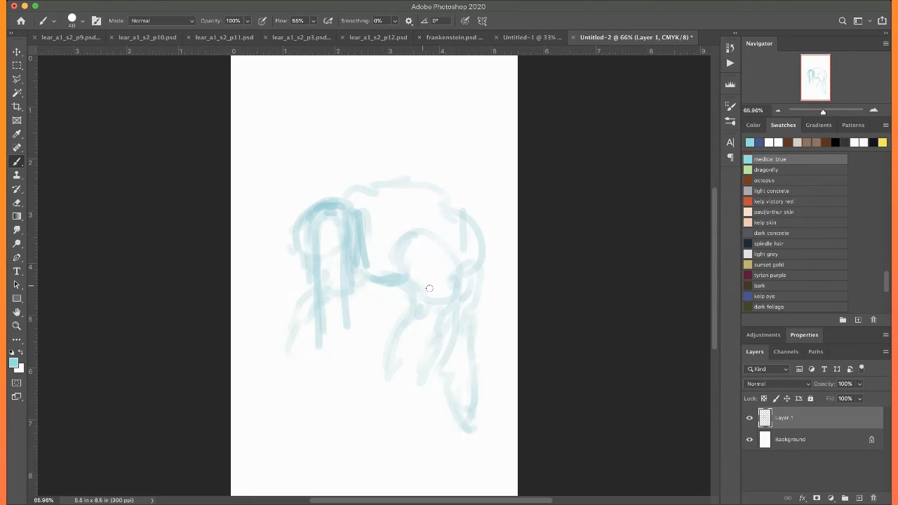
pyautogui.moveTo(419, 287); pyautogui.dragTo(444, 252)
pyautogui.moveTo(378, 211)
pyautogui.mouseDown()
pyautogui.moveTo(431, 227)
pyautogui.moveTo(454, 249)
pyautogui.moveTo(431, 299)
pyautogui.moveTo(417, 285)
pyautogui.moveTo(452, 308)
pyautogui.mouseUp()
pyautogui.moveTo(438, 233)
pyautogui.mouseDown()
pyautogui.moveTo(468, 302)
pyautogui.moveTo(424, 372)
pyautogui.mouseUp()
pyautogui.moveTo(440, 309)
pyautogui.mouseDown()
pyautogui.moveTo(423, 344)
pyautogui.moveTo(438, 305)
pyautogui.moveTo(420, 353)
pyautogui.moveTo(416, 310)
pyautogui.moveTo(416, 366)
pyautogui.moveTo(426, 352)
pyautogui.moveTo(405, 376)
pyautogui.mouseUp()
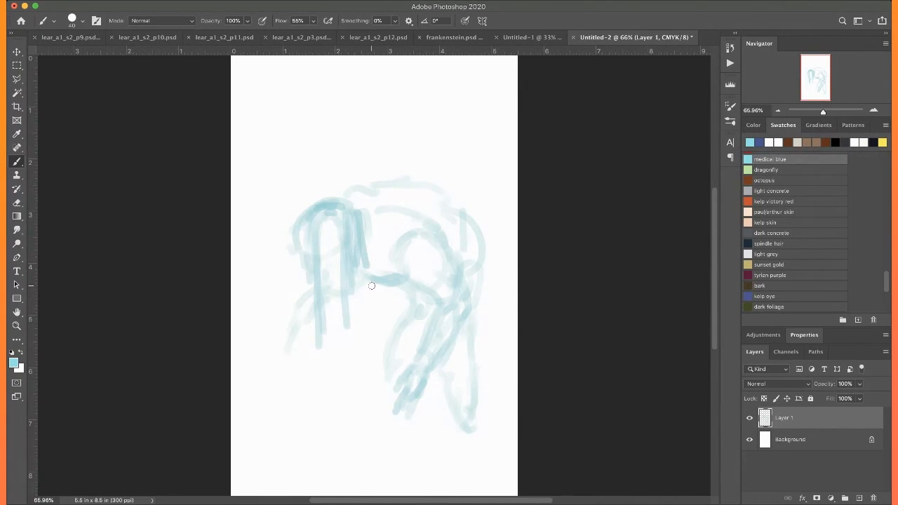
# Darken the far arm down to its hand and reinforce the outer side of the hair
pyautogui.moveTo(372, 283); pyautogui.dragTo(316, 313)
pyautogui.moveTo(369, 282)
pyautogui.mouseDown()
pyautogui.moveTo(307, 318)
pyautogui.moveTo(315, 310)
pyautogui.moveTo(285, 344)
pyautogui.mouseUp()
pyautogui.moveTo(309, 296)
pyautogui.mouseDown()
pyautogui.moveTo(274, 348)
pyautogui.moveTo(300, 311)
pyautogui.moveTo(299, 287)
pyautogui.moveTo(296, 331)
pyautogui.moveTo(282, 334)
pyautogui.moveTo(275, 357)
pyautogui.moveTo(296, 330)
pyautogui.moveTo(275, 363)
pyautogui.mouseUp()
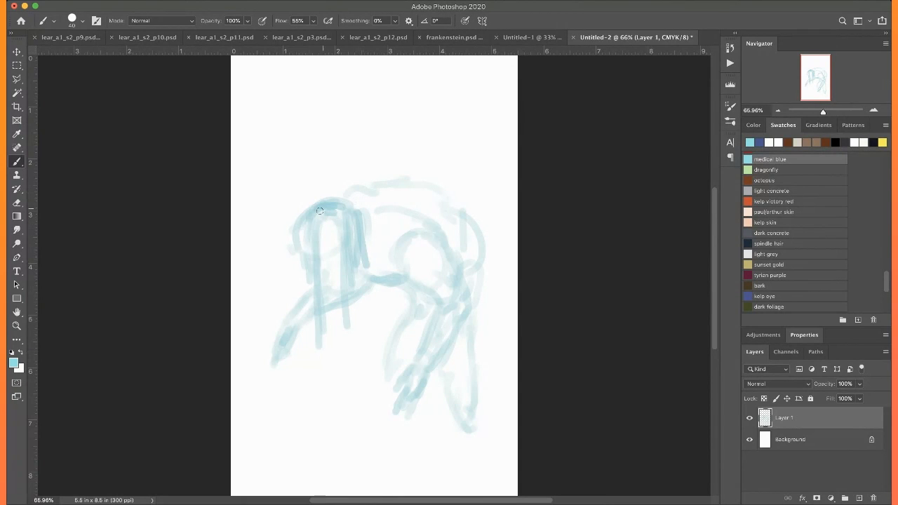
pyautogui.moveTo(312, 224)
pyautogui.mouseDown()
pyautogui.moveTo(302, 245)
pyautogui.moveTo(298, 224)
pyautogui.moveTo(297, 268)
pyautogui.mouseUp()
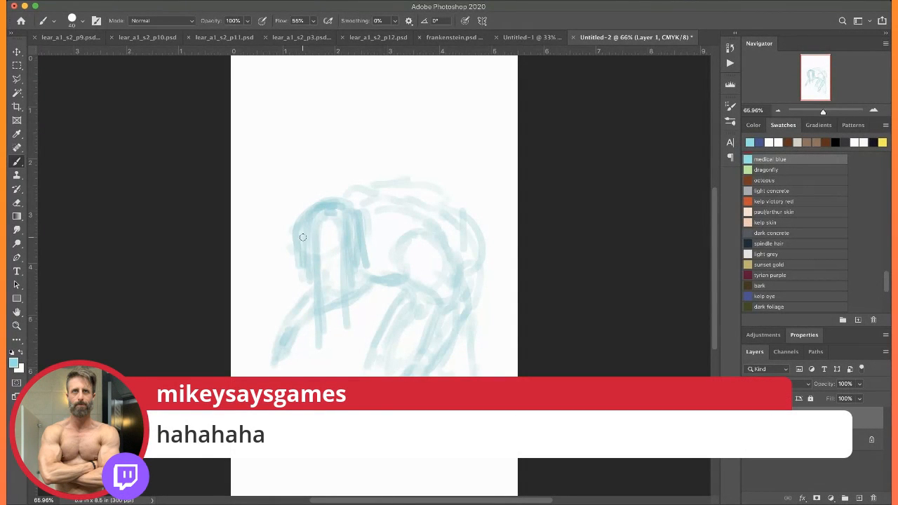
# Redraw the figure's back in one bold curve down to the hip and define the tapering lower leg
pyautogui.moveTo(356, 200)
pyautogui.mouseDown()
pyautogui.moveTo(430, 195)
pyautogui.moveTo(470, 216)
pyautogui.moveTo(488, 250)
pyautogui.moveTo(480, 328)
pyautogui.mouseUp()
pyautogui.moveTo(489, 265)
pyautogui.mouseDown()
pyautogui.moveTo(466, 356)
pyautogui.moveTo(472, 339)
pyautogui.mouseUp()
pyautogui.moveTo(443, 372); pyautogui.dragTo(459, 429)
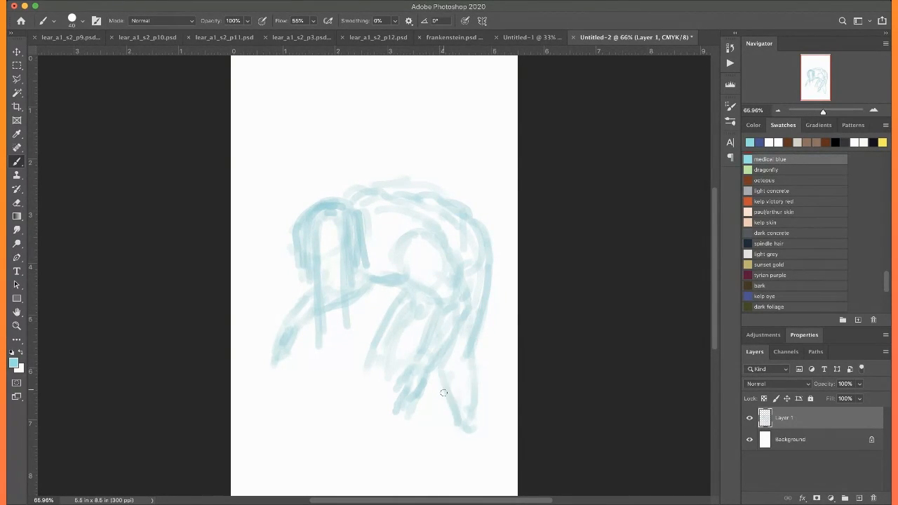
pyautogui.moveTo(469, 351); pyautogui.dragTo(480, 433)
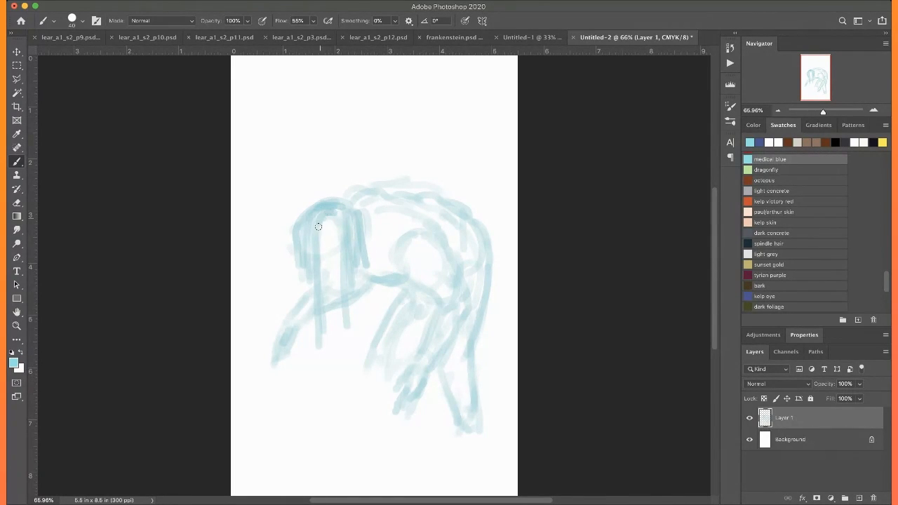
# Lengthen and darken the hair strands on both sides of the figure's face
pyautogui.moveTo(298, 239); pyautogui.dragTo(325, 344)
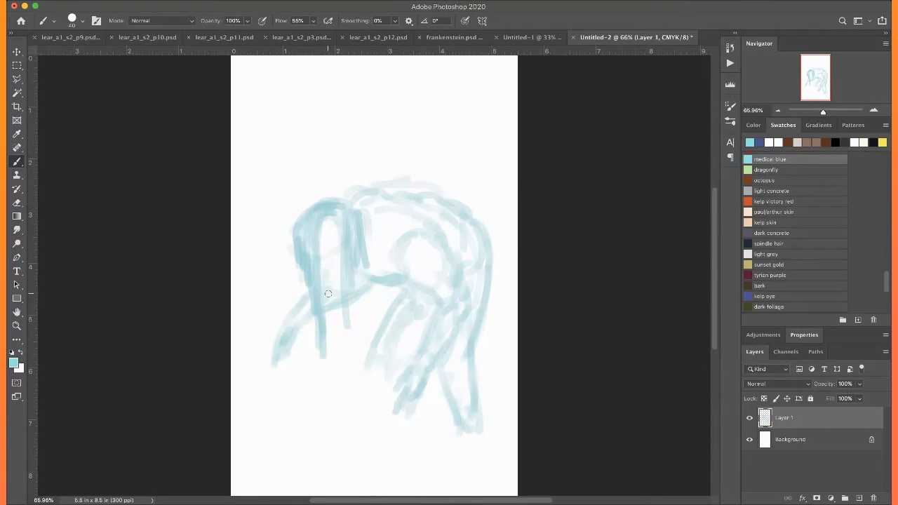
pyautogui.moveTo(339, 223); pyautogui.dragTo(358, 356)
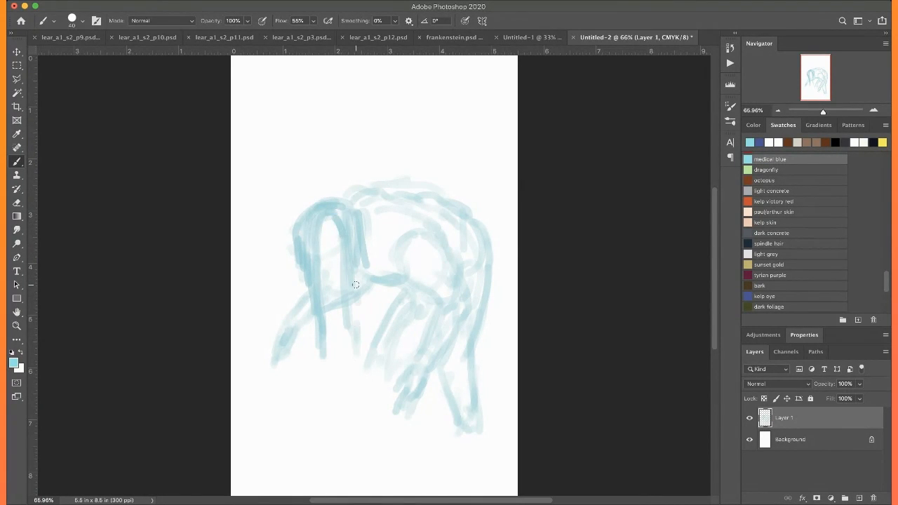
pyautogui.moveTo(350, 216)
pyautogui.mouseDown()
pyautogui.moveTo(362, 247)
pyautogui.moveTo(357, 351)
pyautogui.mouseUp()
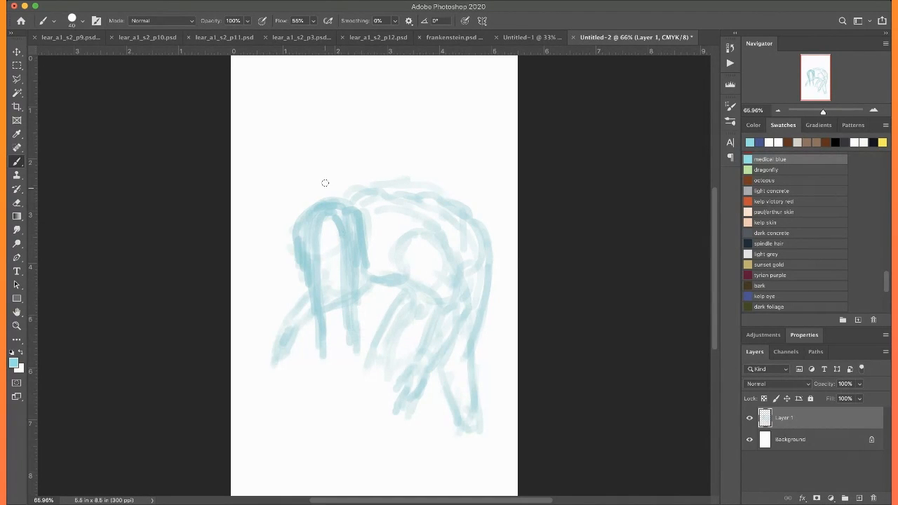
# Reinforce the far forearm, the underside of the chest, and the near forearm and hand
pyautogui.moveTo(325, 286)
pyautogui.mouseDown()
pyautogui.moveTo(353, 285)
pyautogui.moveTo(364, 271)
pyautogui.mouseUp()
pyautogui.moveTo(275, 349)
pyautogui.mouseDown()
pyautogui.moveTo(273, 372)
pyautogui.moveTo(290, 340)
pyautogui.mouseUp()
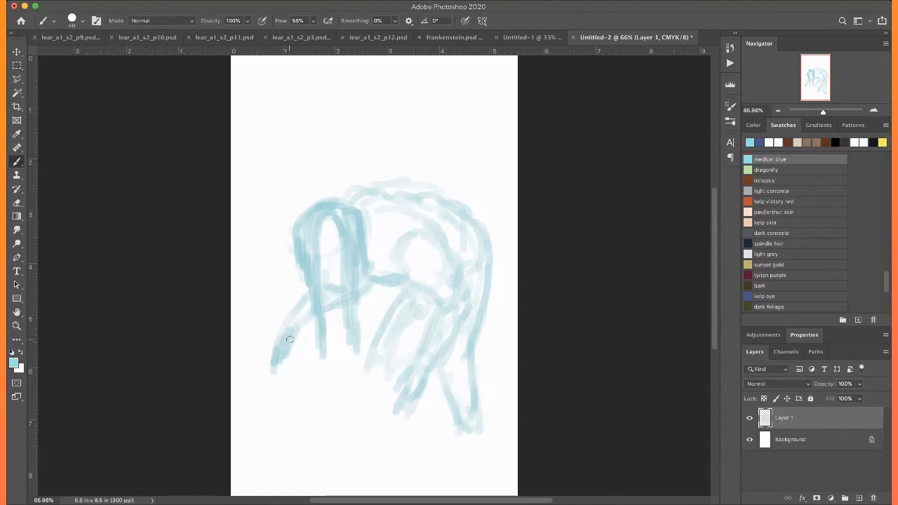
pyautogui.moveTo(306, 294)
pyautogui.mouseDown()
pyautogui.moveTo(281, 329)
pyautogui.moveTo(270, 372)
pyautogui.moveTo(288, 349)
pyautogui.mouseUp()
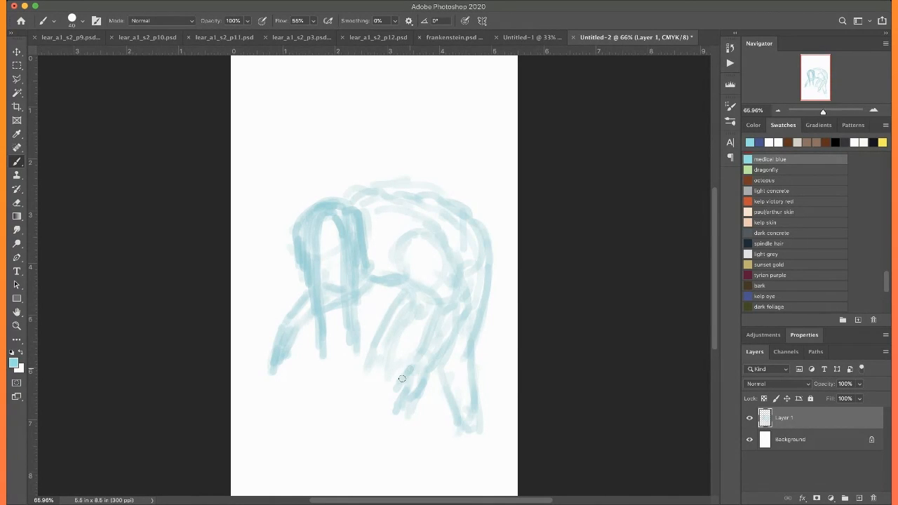
pyautogui.moveTo(414, 369)
pyautogui.mouseDown()
pyautogui.moveTo(435, 351)
pyautogui.moveTo(439, 329)
pyautogui.moveTo(438, 337)
pyautogui.mouseUp()
pyautogui.moveTo(361, 283); pyautogui.dragTo(404, 281)
pyautogui.moveTo(415, 349); pyautogui.dragTo(383, 373)
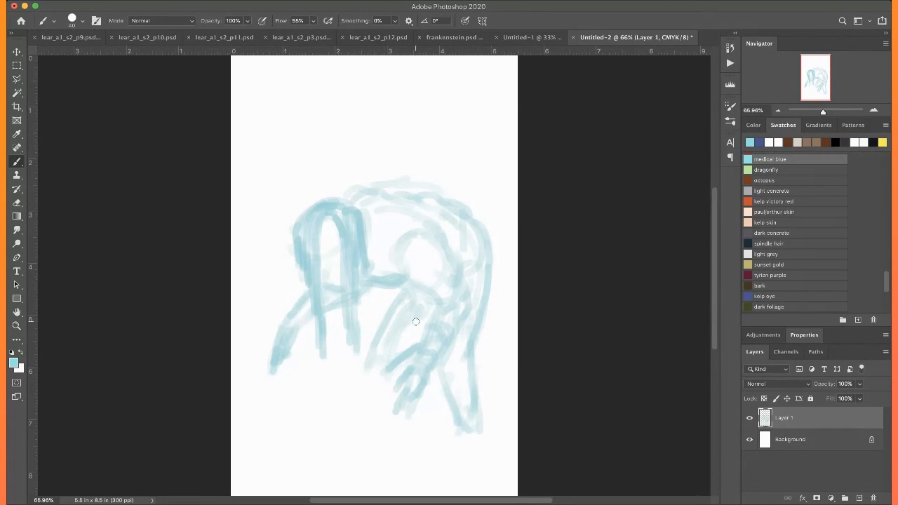
# Extend the lower leg toward the foot, outline the bent front leg and knee, and shade around the ankle
pyautogui.moveTo(442, 379)
pyautogui.mouseDown()
pyautogui.moveTo(461, 347)
pyautogui.moveTo(441, 380)
pyautogui.moveTo(451, 355)
pyautogui.moveTo(430, 378)
pyautogui.moveTo(456, 370)
pyautogui.moveTo(435, 357)
pyautogui.moveTo(459, 356)
pyautogui.moveTo(470, 344)
pyautogui.moveTo(481, 439)
pyautogui.moveTo(484, 462)
pyautogui.mouseUp()
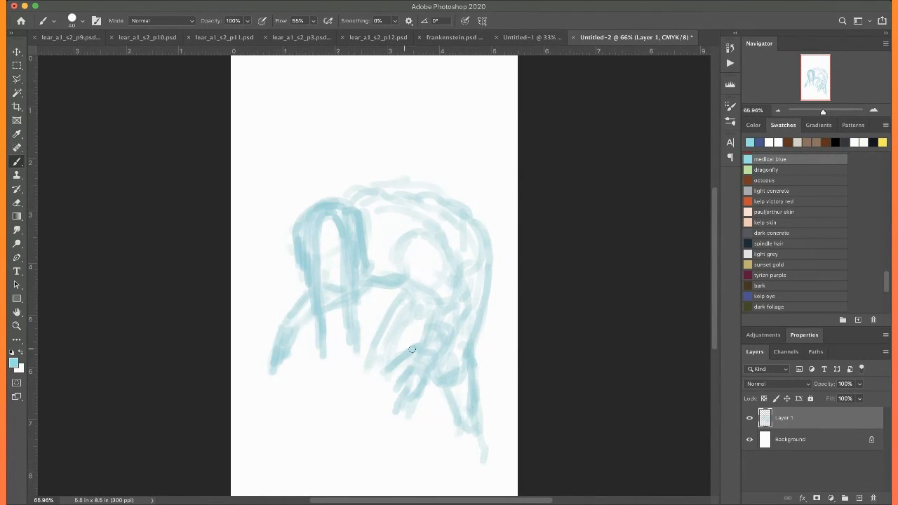
pyautogui.moveTo(409, 357); pyautogui.dragTo(384, 377)
pyautogui.moveTo(397, 285)
pyautogui.mouseDown()
pyautogui.moveTo(425, 308)
pyautogui.moveTo(432, 301)
pyautogui.moveTo(372, 279)
pyautogui.moveTo(377, 333)
pyautogui.moveTo(398, 299)
pyautogui.moveTo(366, 369)
pyautogui.moveTo(376, 354)
pyautogui.moveTo(367, 370)
pyautogui.moveTo(385, 374)
pyautogui.moveTo(364, 377)
pyautogui.moveTo(384, 384)
pyautogui.moveTo(359, 385)
pyautogui.mouseUp()
pyautogui.moveTo(373, 354)
pyautogui.mouseDown()
pyautogui.moveTo(393, 359)
pyautogui.moveTo(359, 378)
pyautogui.moveTo(377, 370)
pyautogui.moveTo(382, 382)
pyautogui.moveTo(366, 384)
pyautogui.mouseUp()
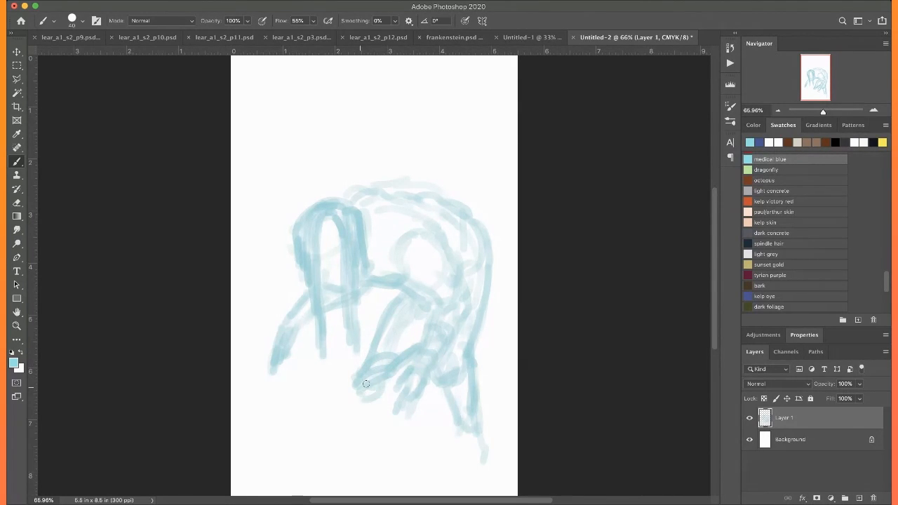
pyautogui.moveTo(448, 374)
pyautogui.mouseDown()
pyautogui.moveTo(459, 392)
pyautogui.moveTo(441, 399)
pyautogui.moveTo(449, 366)
pyautogui.moveTo(472, 341)
pyautogui.mouseUp()
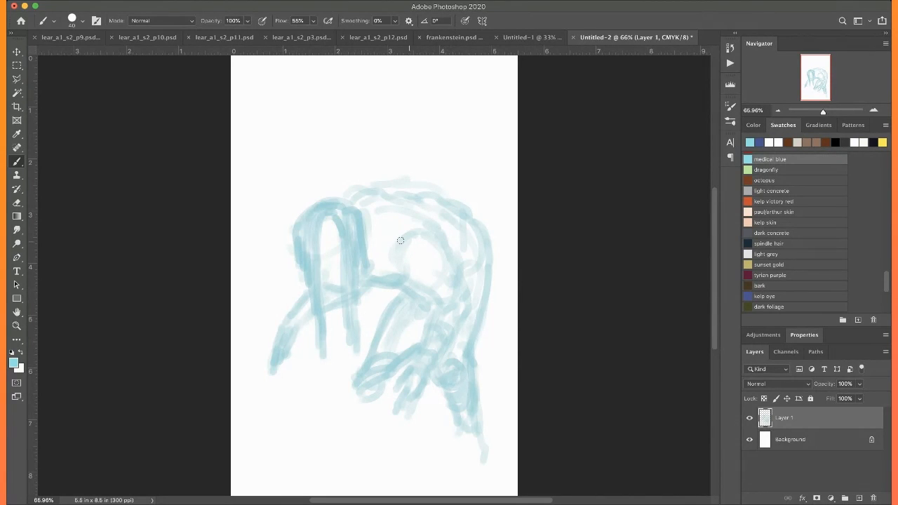
# Darken the line across the chest to the shoulder and thicken the inner and outer hair strands
pyautogui.moveTo(406, 280)
pyautogui.mouseDown()
pyautogui.moveTo(444, 292)
pyautogui.moveTo(411, 286)
pyautogui.moveTo(448, 277)
pyautogui.moveTo(438, 241)
pyautogui.moveTo(468, 297)
pyautogui.moveTo(461, 308)
pyautogui.moveTo(423, 289)
pyautogui.moveTo(440, 310)
pyautogui.moveTo(451, 309)
pyautogui.moveTo(433, 282)
pyautogui.moveTo(426, 289)
pyautogui.moveTo(447, 273)
pyautogui.mouseUp()
pyautogui.moveTo(325, 220); pyautogui.dragTo(327, 343)
pyautogui.moveTo(327, 217)
pyautogui.mouseDown()
pyautogui.moveTo(320, 243)
pyautogui.moveTo(308, 201)
pyautogui.moveTo(321, 233)
pyautogui.moveTo(329, 352)
pyautogui.mouseUp()
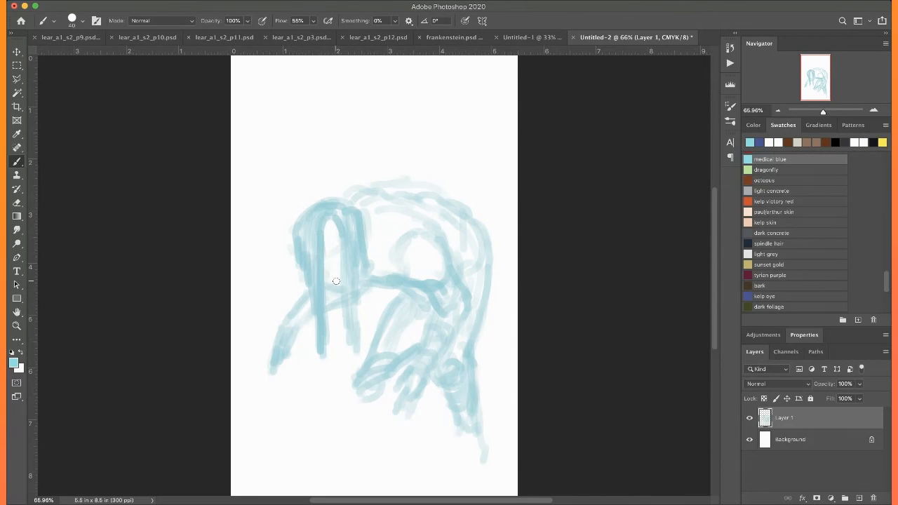
pyautogui.moveTo(345, 241); pyautogui.dragTo(347, 350)
pyautogui.moveTo(296, 228)
pyautogui.mouseDown()
pyautogui.moveTo(315, 284)
pyautogui.moveTo(314, 337)
pyautogui.mouseUp()
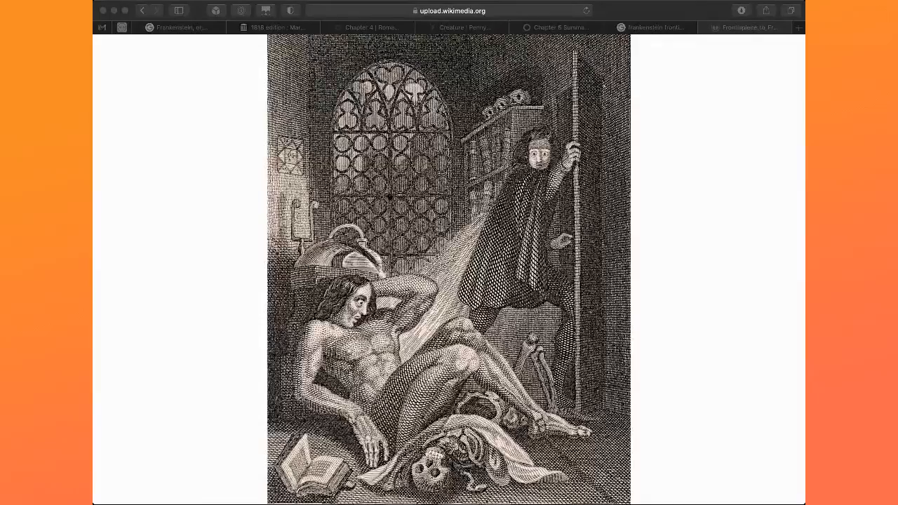
# Switch to the browser and examine the Frankenstein frontispiece engraving, enlarging its arched window
pyautogui.click(378, 97)
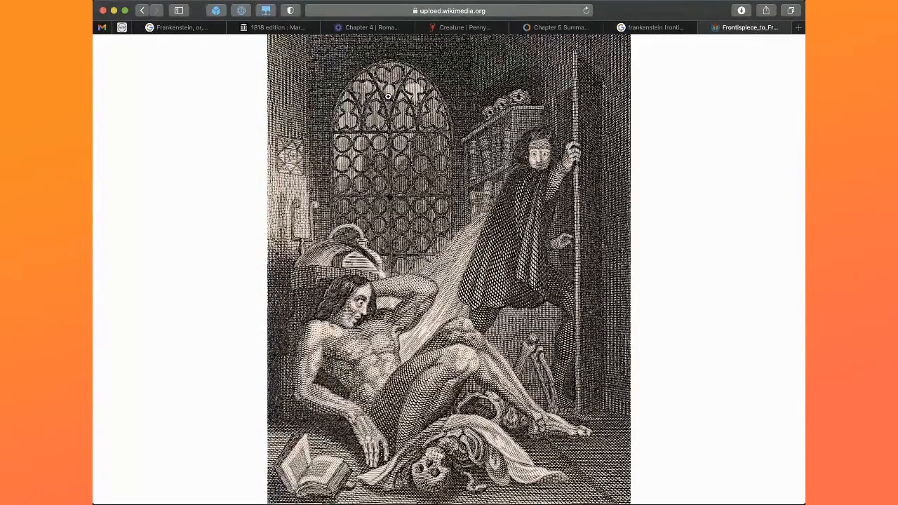
pyautogui.click(388, 112)
pyautogui.scroll(-1, 172, 375)
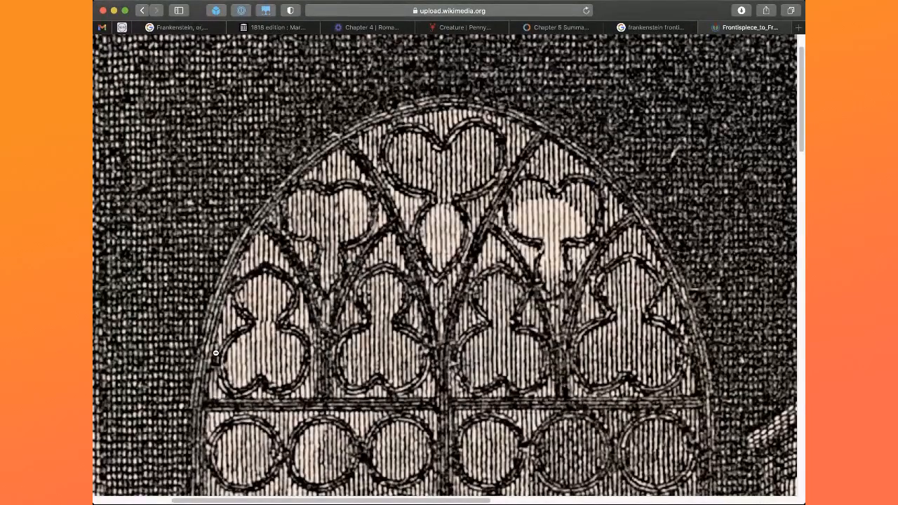
pyautogui.click(258, 374)
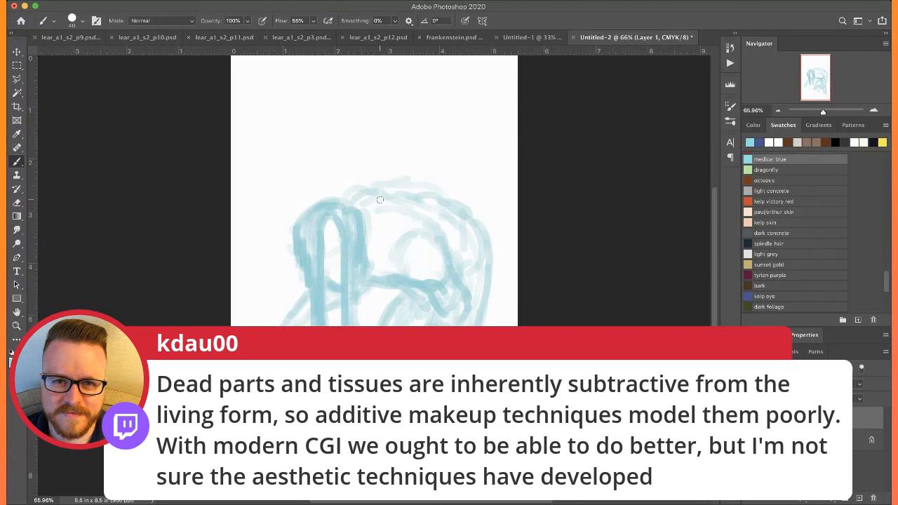
# In Photoshop, redefine the figure's upper back and shoulder, add the front lower leg, and touch up the far hand
pyautogui.moveTo(377, 207); pyautogui.dragTo(450, 209)
pyautogui.moveTo(366, 214); pyautogui.dragTo(381, 208)
pyautogui.moveTo(378, 267)
pyautogui.mouseDown()
pyautogui.moveTo(422, 225)
pyautogui.moveTo(443, 255)
pyautogui.moveTo(399, 255)
pyautogui.moveTo(444, 311)
pyautogui.moveTo(416, 357)
pyautogui.mouseUp()
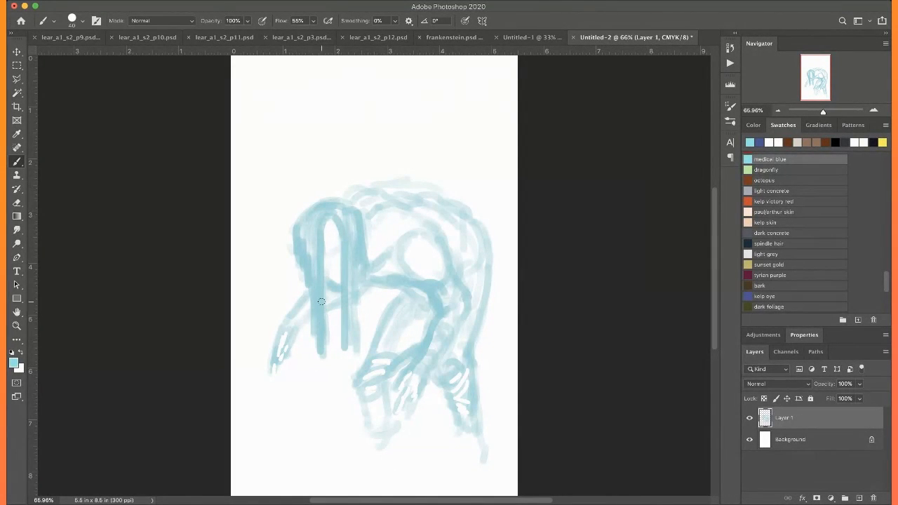
pyautogui.moveTo(275, 369); pyautogui.dragTo(277, 380)
# Hide the figure sketch and, on a new layer, sketch a close-up neck line with a stitched seam running diagonally across the chest
pyautogui.click(749, 418)
pyautogui.click(860, 499)
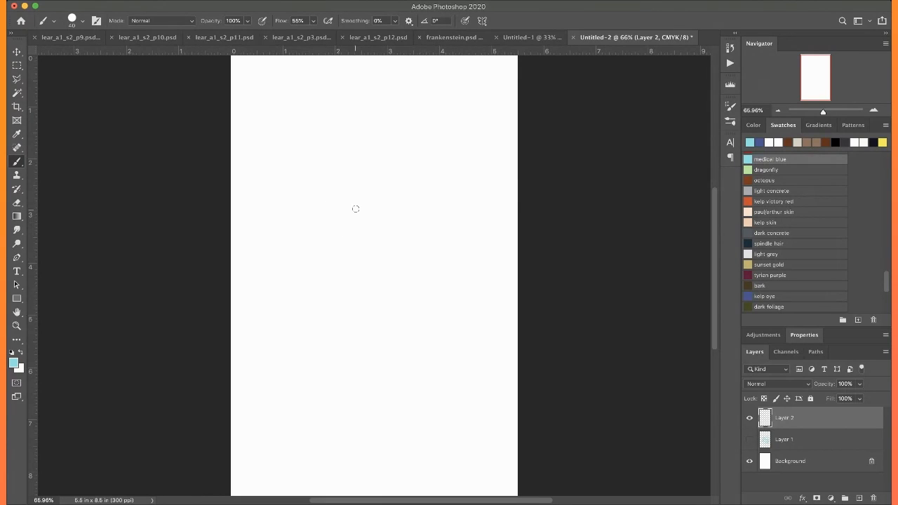
pyautogui.moveTo(355, 158)
pyautogui.mouseDown()
pyautogui.moveTo(329, 297)
pyautogui.moveTo(300, 320)
pyautogui.moveTo(428, 429)
pyautogui.mouseUp()
pyautogui.moveTo(317, 327); pyautogui.dragTo(399, 402)
pyautogui.moveTo(275, 343); pyautogui.dragTo(247, 362)
pyautogui.moveTo(247, 362)
pyautogui.mouseDown()
pyautogui.moveTo(290, 332)
pyautogui.moveTo(411, 433)
pyautogui.mouseUp()
pyautogui.moveTo(307, 358); pyautogui.dragTo(422, 439)
pyautogui.moveTo(283, 335); pyautogui.dragTo(232, 369)
pyautogui.moveTo(349, 331)
pyautogui.mouseDown()
pyautogui.moveTo(316, 365)
pyautogui.moveTo(327, 355)
pyautogui.mouseUp()
pyautogui.moveTo(383, 351)
pyautogui.mouseDown()
pyautogui.moveTo(372, 353)
pyautogui.moveTo(355, 385)
pyautogui.mouseUp()
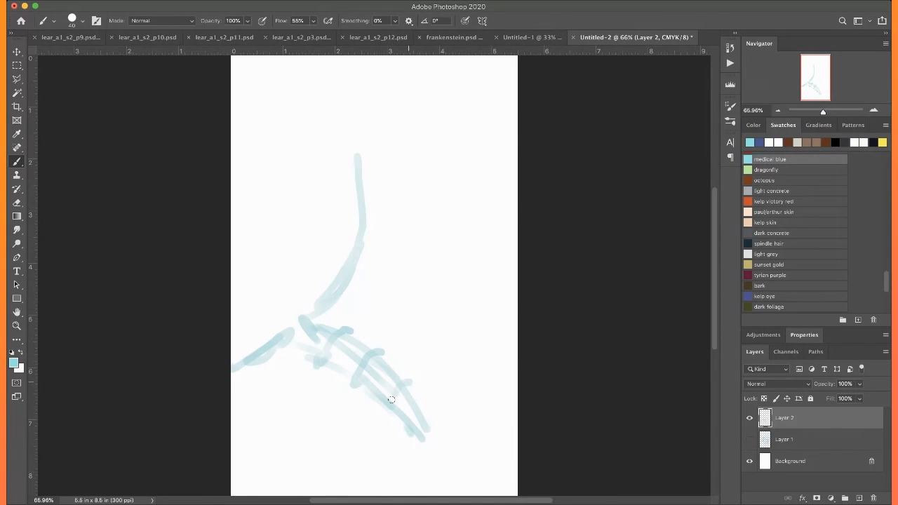
# Draw the sloping far shoulder and add jagged, vein-like lines branching across the chest on both sides of the stitched seam
pyautogui.moveTo(400, 133)
pyautogui.mouseDown()
pyautogui.moveTo(413, 167)
pyautogui.moveTo(518, 204)
pyautogui.mouseUp()
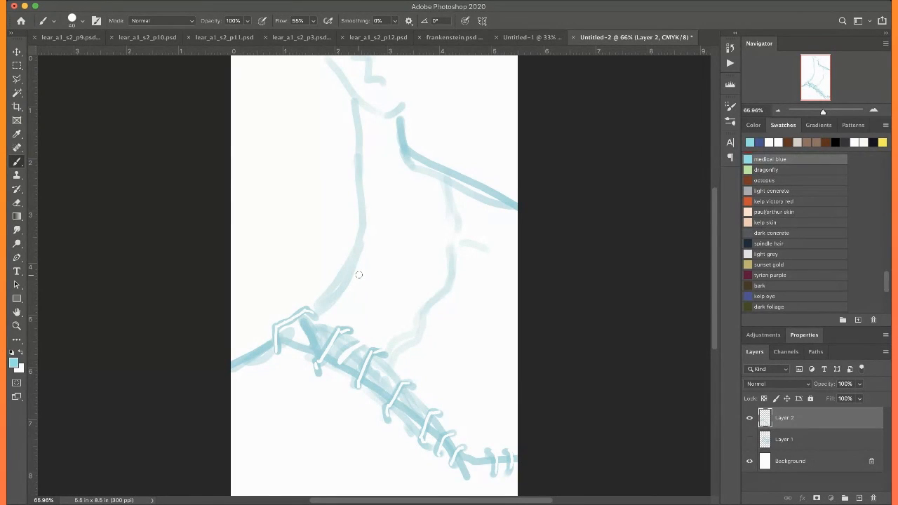
pyautogui.moveTo(393, 337)
pyautogui.mouseDown()
pyautogui.moveTo(348, 346)
pyautogui.moveTo(375, 338)
pyautogui.moveTo(332, 367)
pyautogui.moveTo(341, 365)
pyautogui.moveTo(332, 386)
pyautogui.moveTo(335, 378)
pyautogui.moveTo(292, 415)
pyautogui.moveTo(273, 417)
pyautogui.moveTo(261, 438)
pyautogui.moveTo(293, 413)
pyautogui.moveTo(254, 463)
pyautogui.mouseUp()
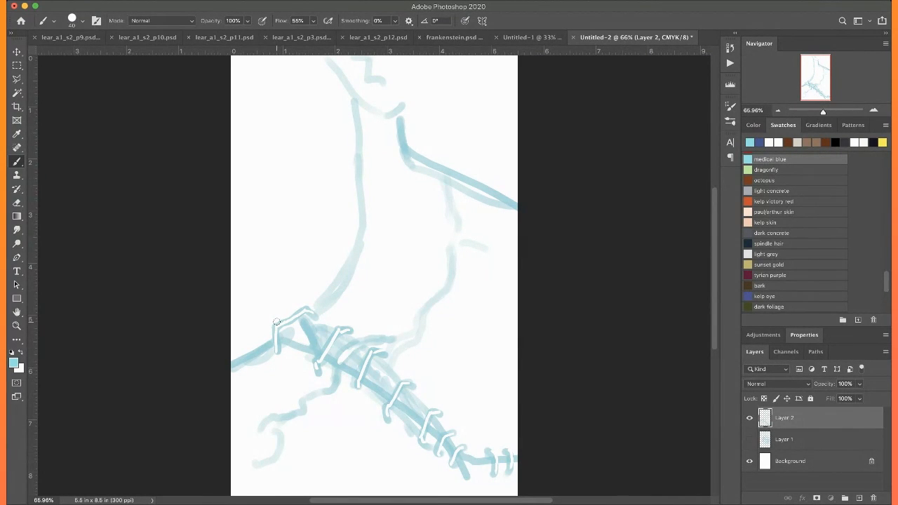
pyautogui.moveTo(339, 362)
pyautogui.mouseDown()
pyautogui.moveTo(335, 385)
pyautogui.moveTo(269, 422)
pyautogui.mouseUp()
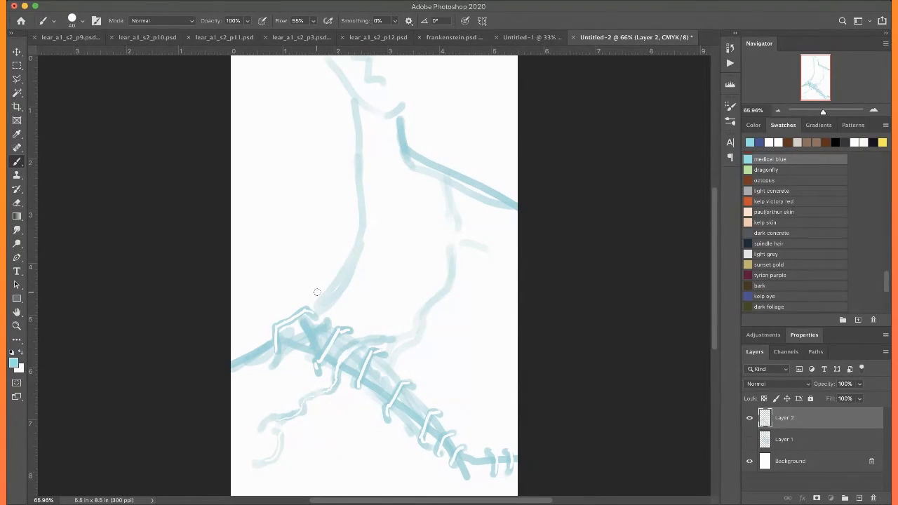
pyautogui.moveTo(328, 318); pyautogui.dragTo(278, 355)
pyautogui.moveTo(327, 321)
pyautogui.mouseDown()
pyautogui.moveTo(351, 313)
pyautogui.moveTo(374, 280)
pyautogui.moveTo(418, 268)
pyautogui.mouseUp()
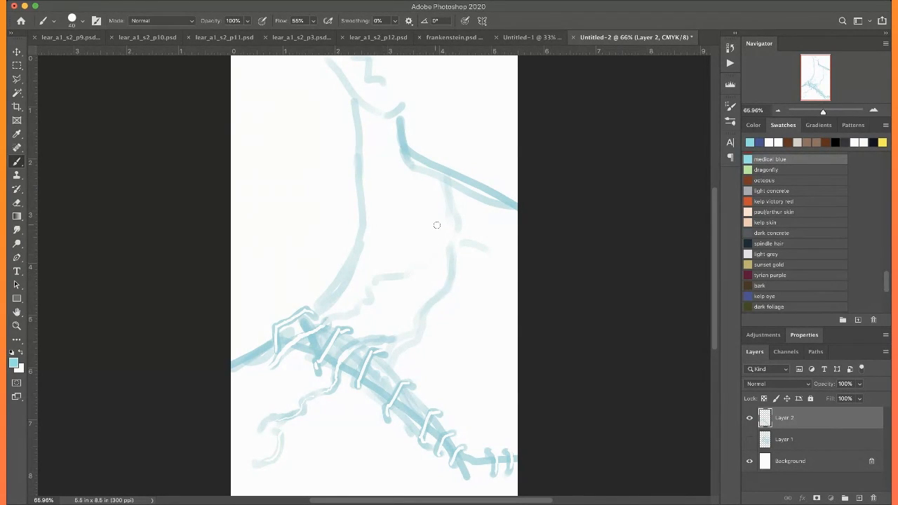
# Draw jagged vein branches down the far side of the chest and below the lower part of the seam
pyautogui.moveTo(436, 307)
pyautogui.mouseDown()
pyautogui.moveTo(451, 362)
pyautogui.moveTo(429, 401)
pyautogui.moveTo(394, 429)
pyautogui.moveTo(398, 448)
pyautogui.moveTo(379, 482)
pyautogui.mouseUp()
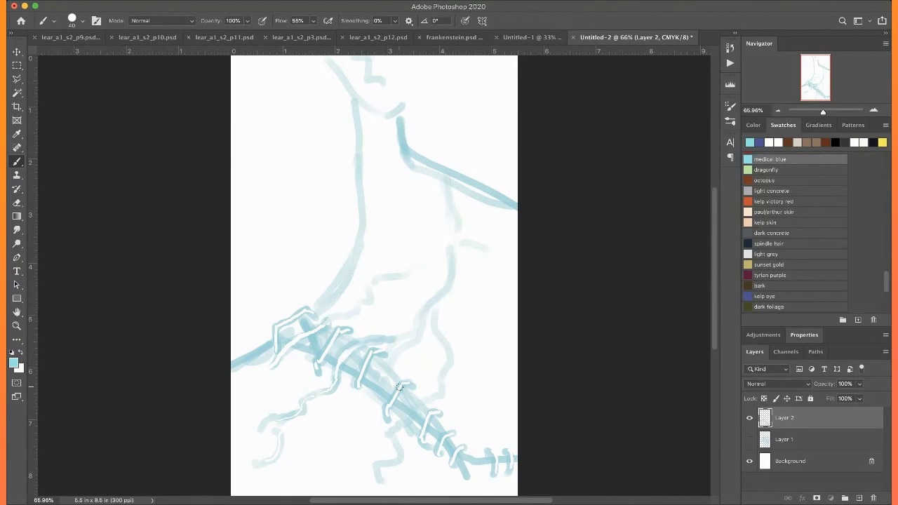
pyautogui.moveTo(437, 371); pyautogui.dragTo(387, 463)
# Erase the stitches along the diagonal chest seam and draw branching veins across it in their place
pyautogui.moveTo(321, 354)
pyautogui.mouseDown()
pyautogui.moveTo(344, 328)
pyautogui.moveTo(352, 334)
pyautogui.mouseUp()
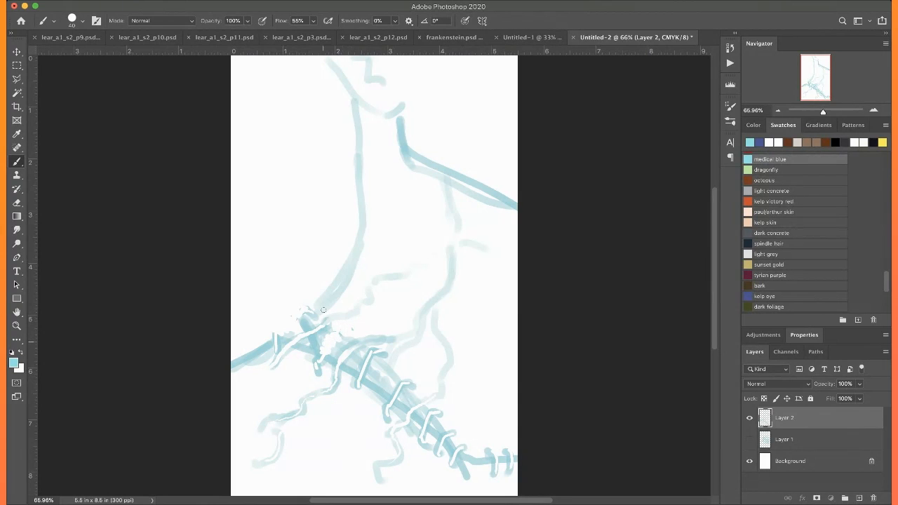
pyautogui.moveTo(369, 356)
pyautogui.mouseDown()
pyautogui.moveTo(376, 350)
pyautogui.moveTo(367, 348)
pyautogui.mouseUp()
pyautogui.moveTo(390, 397); pyautogui.dragTo(410, 385)
pyautogui.moveTo(385, 413); pyautogui.dragTo(391, 405)
pyautogui.moveTo(352, 390); pyautogui.dragTo(365, 387)
pyautogui.moveTo(423, 446)
pyautogui.mouseDown()
pyautogui.moveTo(421, 412)
pyautogui.moveTo(427, 441)
pyautogui.moveTo(419, 431)
pyautogui.moveTo(454, 461)
pyautogui.mouseUp()
pyautogui.moveTo(425, 424)
pyautogui.mouseDown()
pyautogui.moveTo(459, 442)
pyautogui.moveTo(421, 386)
pyautogui.moveTo(489, 474)
pyautogui.moveTo(488, 455)
pyautogui.moveTo(514, 448)
pyautogui.moveTo(498, 446)
pyautogui.moveTo(511, 475)
pyautogui.mouseUp()
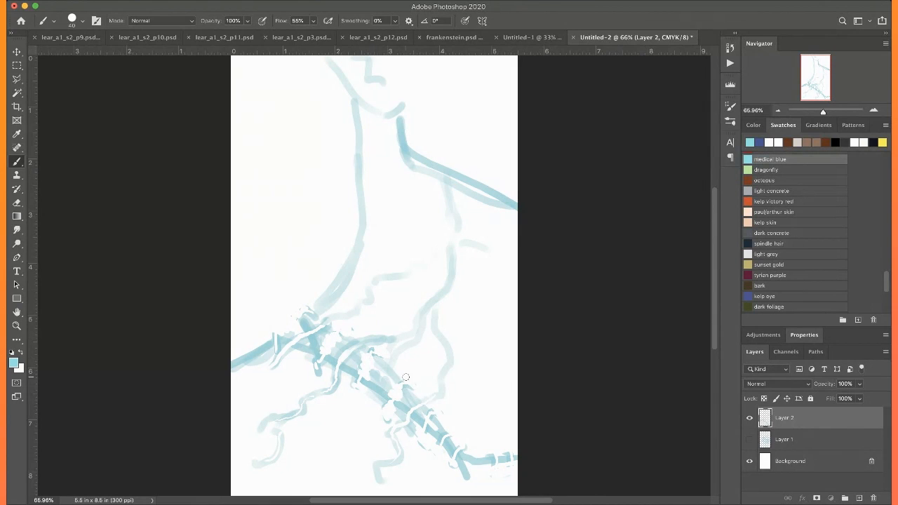
pyautogui.moveTo(405, 378); pyautogui.dragTo(302, 480)
pyautogui.moveTo(409, 377); pyautogui.dragTo(438, 342)
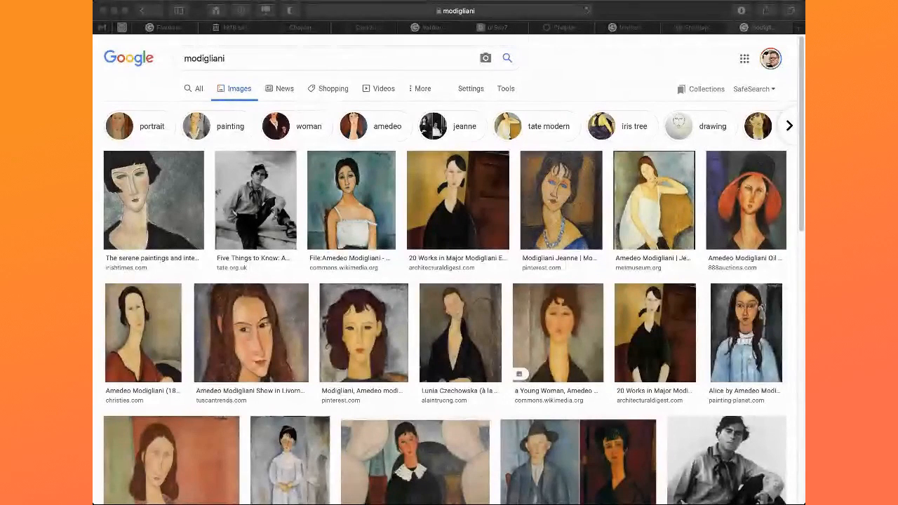
# Switch to the browser and look over the Modigliani portraits in the image results for neck reference
pyautogui.scroll(-2, 317, 341)
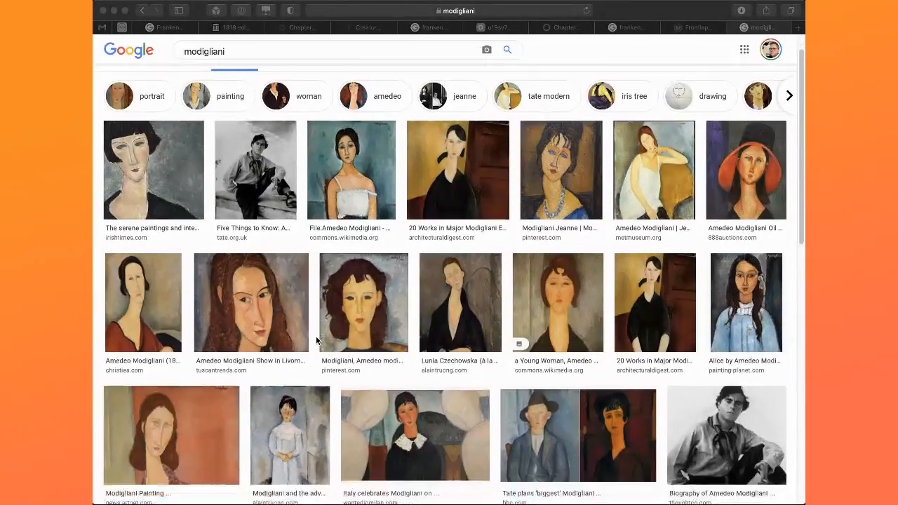
pyautogui.scroll(1, 316, 340)
pyautogui.scroll(1, 316, 341)
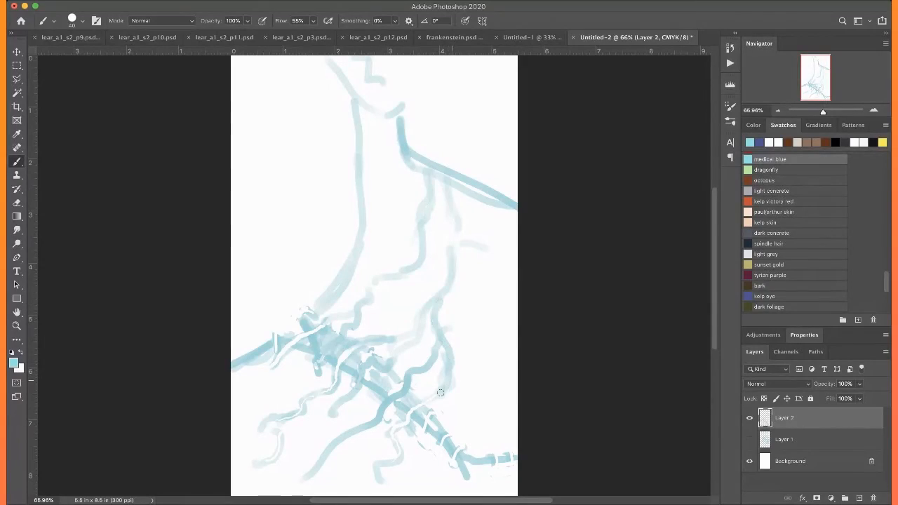
# Back in Photoshop, reinforce the veins beside the seam and shade the seam as a solid diagonal band
pyautogui.moveTo(441, 393)
pyautogui.mouseDown()
pyautogui.moveTo(422, 405)
pyautogui.moveTo(442, 409)
pyautogui.moveTo(419, 436)
pyautogui.moveTo(448, 381)
pyautogui.mouseUp()
pyautogui.moveTo(388, 394)
pyautogui.mouseDown()
pyautogui.moveTo(407, 390)
pyautogui.moveTo(413, 414)
pyautogui.mouseUp()
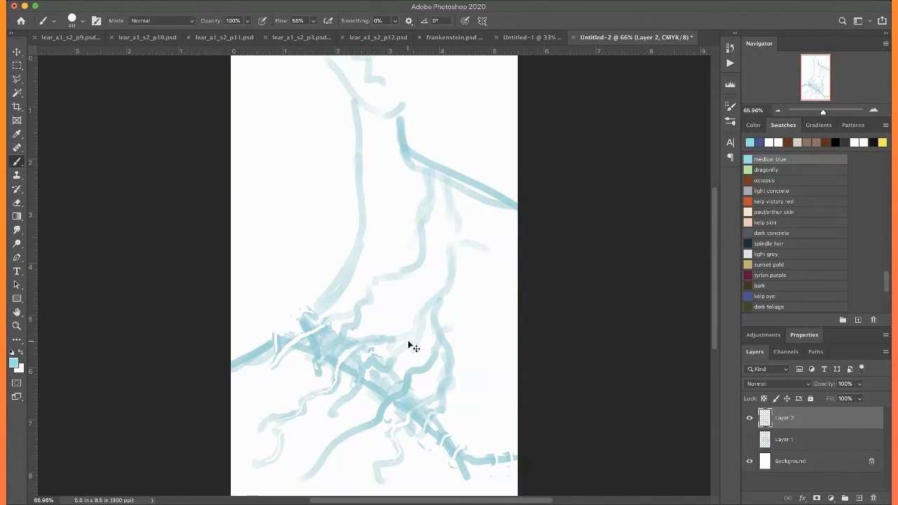
pyautogui.moveTo(420, 422); pyautogui.dragTo(427, 419)
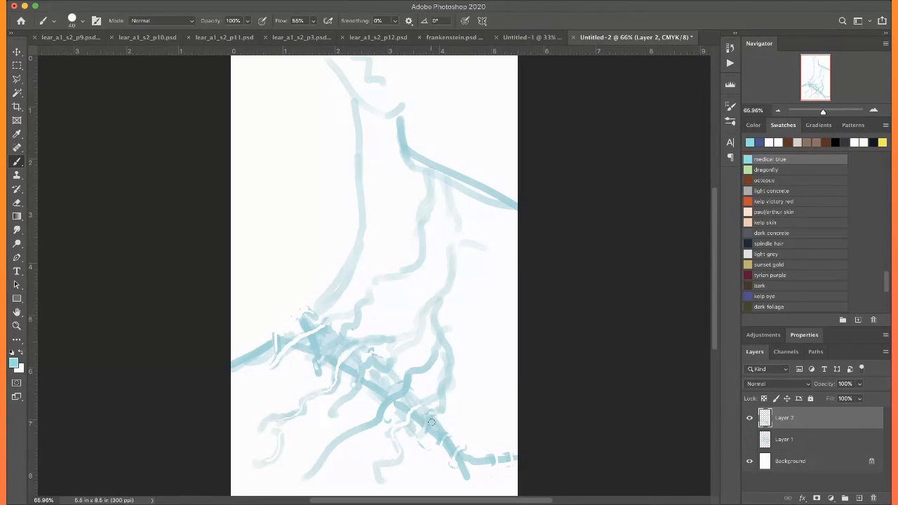
pyautogui.moveTo(383, 385)
pyautogui.mouseDown()
pyautogui.moveTo(353, 376)
pyautogui.moveTo(397, 394)
pyautogui.moveTo(333, 340)
pyautogui.moveTo(408, 410)
pyautogui.moveTo(358, 353)
pyautogui.mouseUp()
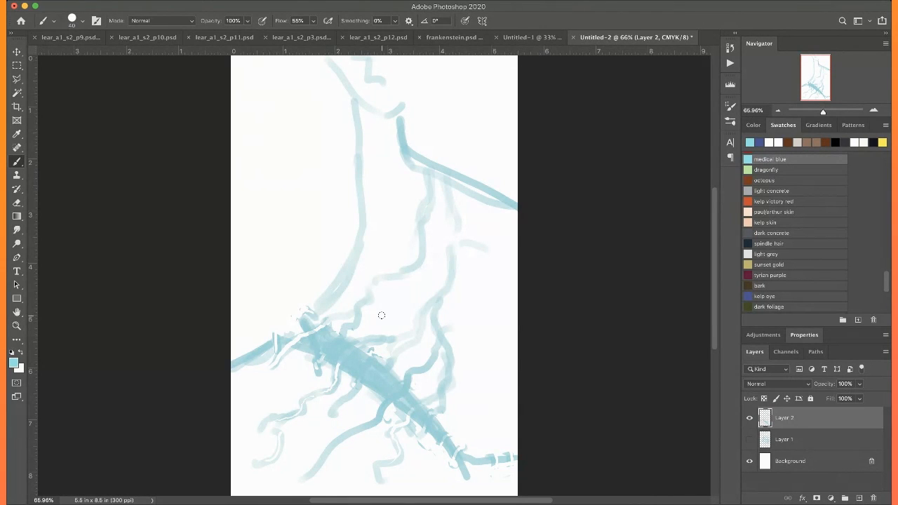
# Paint thin white vein lines across the shaded seam so they connect the veins on either side
pyautogui.moveTo(347, 326)
pyautogui.mouseDown()
pyautogui.moveTo(324, 365)
pyautogui.moveTo(375, 341)
pyautogui.moveTo(369, 367)
pyautogui.mouseUp()
pyautogui.moveTo(340, 405)
pyautogui.mouseDown()
pyautogui.moveTo(362, 373)
pyautogui.moveTo(389, 362)
pyautogui.mouseUp()
pyautogui.moveTo(371, 427); pyautogui.dragTo(430, 360)
pyautogui.moveTo(401, 424)
pyautogui.mouseDown()
pyautogui.moveTo(443, 389)
pyautogui.moveTo(424, 429)
pyautogui.mouseUp()
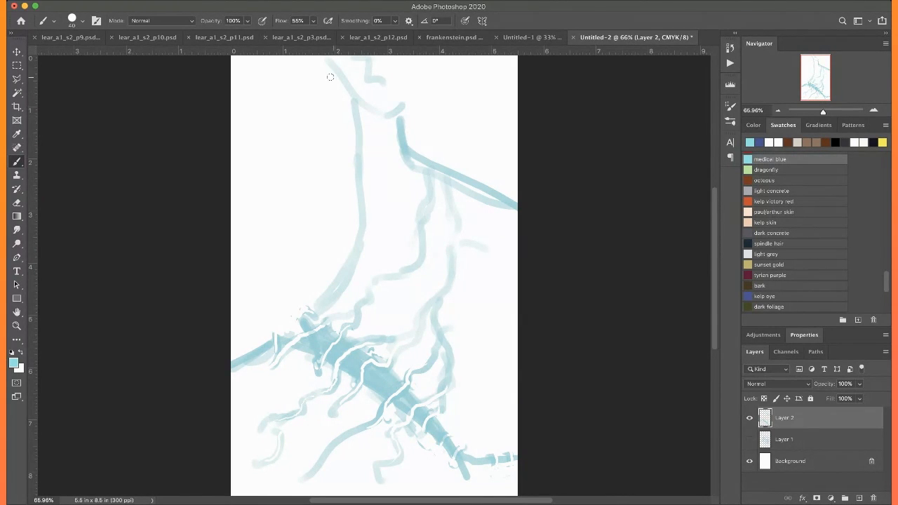
# Undo a trial jaw stroke, darken the neck line down to the seam, and add veins on the neck and shoulder
pyautogui.moveTo(328, 61)
pyautogui.mouseDown()
pyautogui.moveTo(391, 120)
pyautogui.moveTo(351, 94)
pyautogui.moveTo(378, 118)
pyautogui.mouseUp()
pyautogui.press('super+z')
pyautogui.moveTo(302, 317); pyautogui.dragTo(345, 266)
pyautogui.moveTo(323, 294)
pyautogui.mouseDown()
pyautogui.moveTo(350, 262)
pyautogui.moveTo(353, 105)
pyautogui.moveTo(350, 252)
pyautogui.mouseUp()
pyautogui.moveTo(367, 108)
pyautogui.mouseDown()
pyautogui.moveTo(367, 160)
pyautogui.moveTo(384, 205)
pyautogui.moveTo(366, 216)
pyautogui.mouseUp()
pyautogui.moveTo(483, 243); pyautogui.dragTo(501, 197)
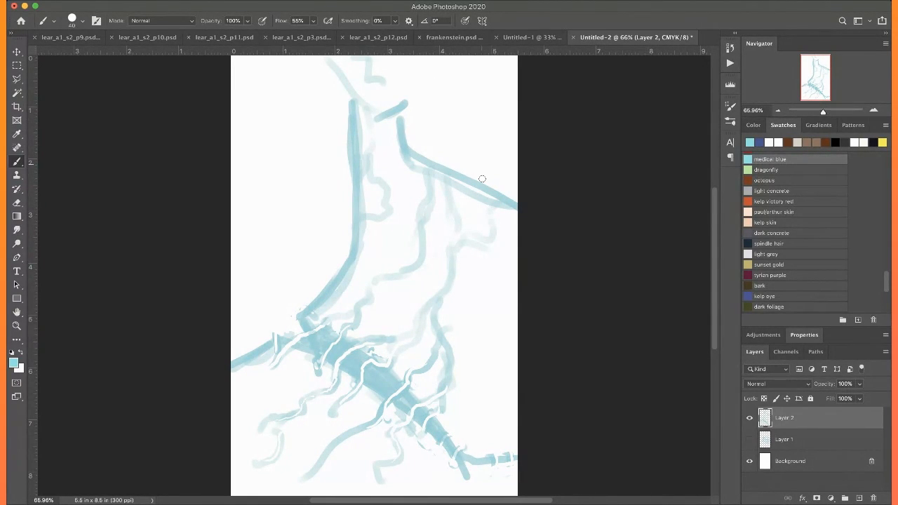
# Sketch light strands of long hair hanging behind the neck above the far shoulder
pyautogui.moveTo(509, 127)
pyautogui.mouseDown()
pyautogui.moveTo(503, 99)
pyautogui.moveTo(462, 35)
pyautogui.moveTo(471, 83)
pyautogui.moveTo(458, 57)
pyautogui.moveTo(484, 75)
pyautogui.moveTo(494, 103)
pyautogui.moveTo(459, 74)
pyautogui.moveTo(478, 117)
pyautogui.mouseUp()
pyautogui.moveTo(480, 75)
pyautogui.mouseDown()
pyautogui.moveTo(494, 131)
pyautogui.moveTo(495, 100)
pyautogui.moveTo(504, 115)
pyautogui.moveTo(499, 173)
pyautogui.mouseUp()
pyautogui.moveTo(463, 93)
pyautogui.mouseDown()
pyautogui.moveTo(450, 73)
pyautogui.moveTo(440, 105)
pyautogui.moveTo(449, 137)
pyautogui.mouseUp()
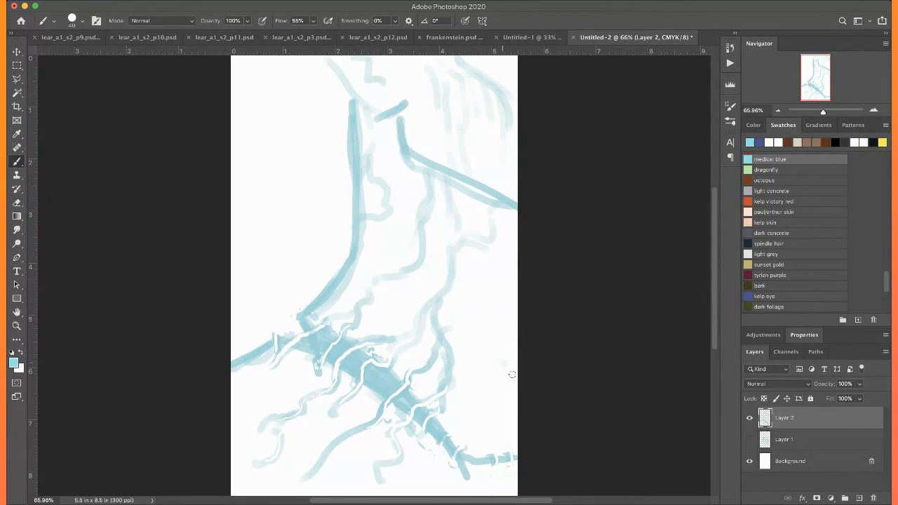
# Add veins near the chest's far edge and extend the lower veins out to the canvas edges
pyautogui.moveTo(506, 365); pyautogui.dragTo(516, 384)
pyautogui.moveTo(507, 452)
pyautogui.mouseDown()
pyautogui.moveTo(439, 404)
pyautogui.moveTo(434, 352)
pyautogui.mouseUp()
pyautogui.scroll(-3, 435, 352)
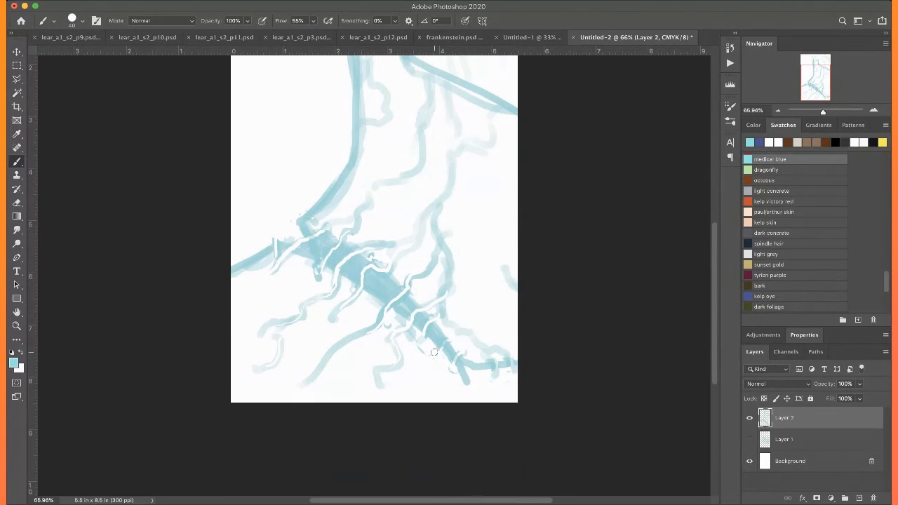
pyautogui.moveTo(299, 379); pyautogui.dragTo(296, 399)
pyautogui.moveTo(257, 327); pyautogui.dragTo(222, 334)
pyautogui.moveTo(271, 272); pyautogui.dragTo(162, 237)
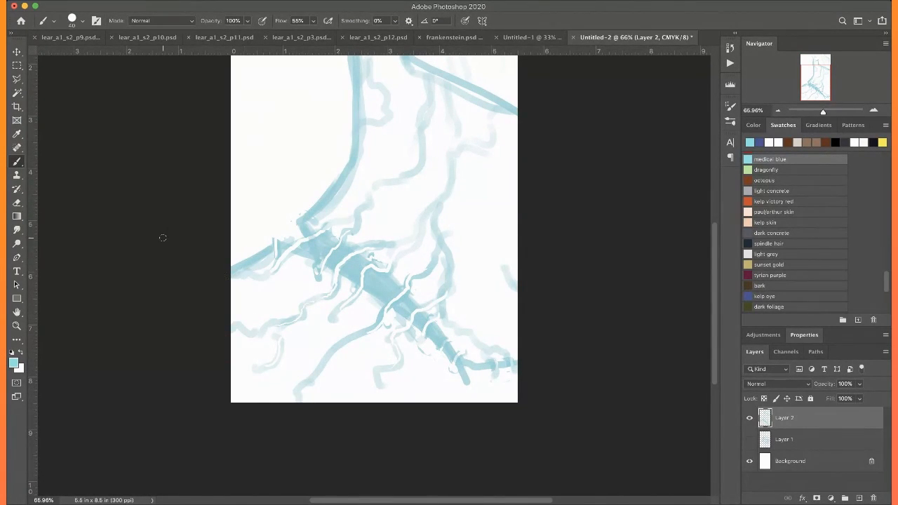
# Strengthen the upper neck line and the jaw and chin contour, undoing a trial stroke at the mouth
pyautogui.scroll(3, 162, 238)
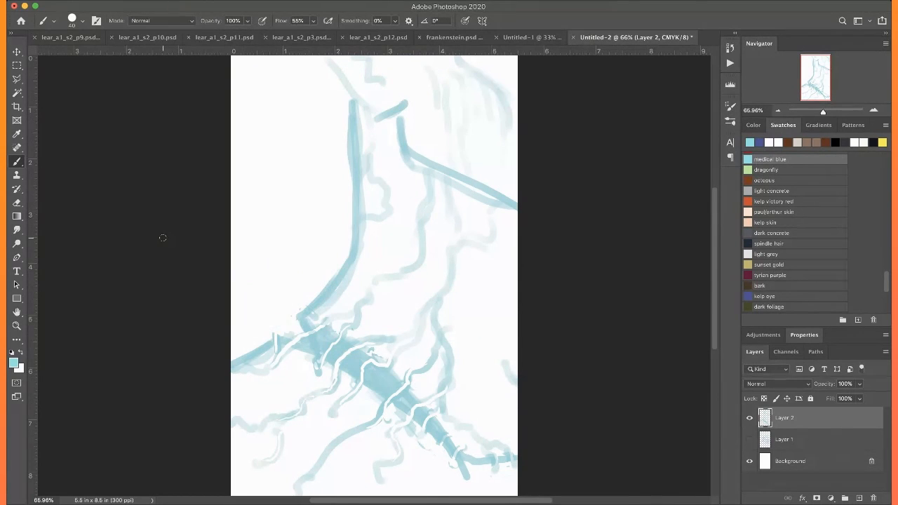
pyautogui.scroll(-1, 162, 238)
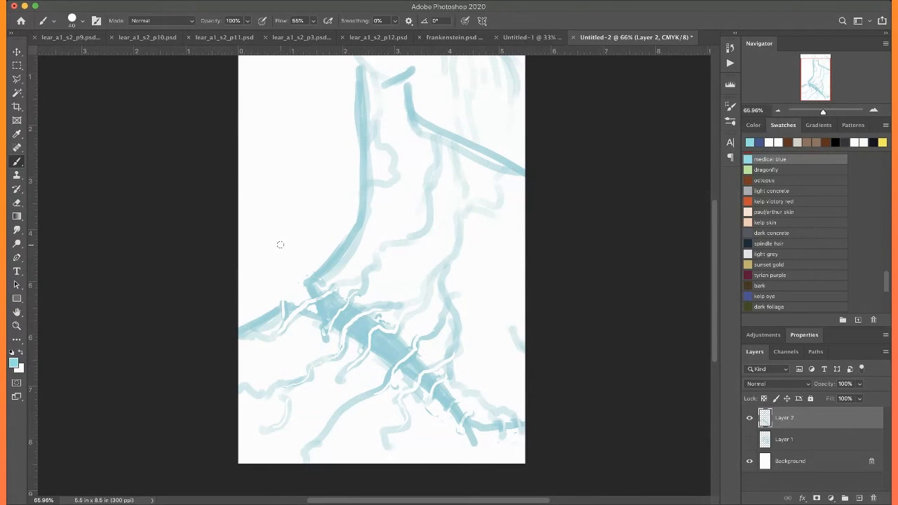
pyautogui.scroll(3, 281, 244)
pyautogui.hscroll(-1, 280, 244)
pyautogui.moveTo(372, 181); pyautogui.dragTo(373, 259)
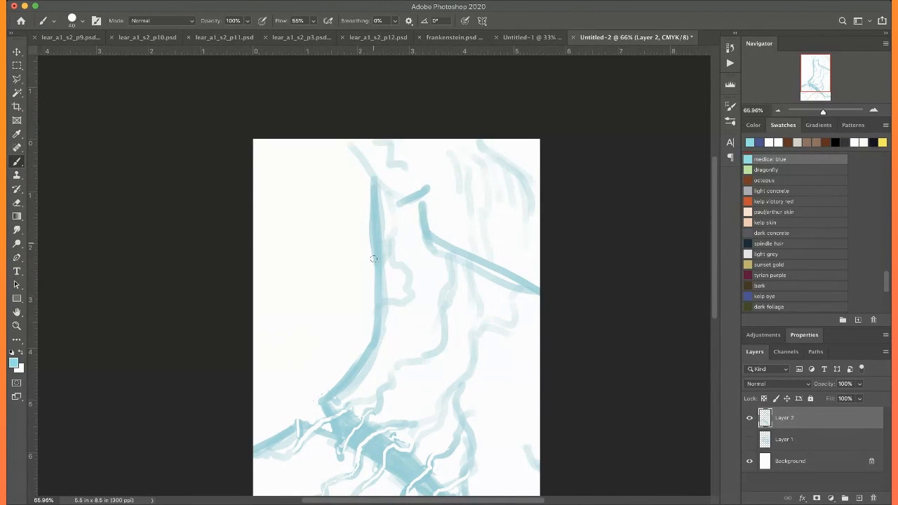
pyautogui.moveTo(354, 145)
pyautogui.mouseDown()
pyautogui.moveTo(384, 185)
pyautogui.moveTo(425, 186)
pyautogui.mouseUp()
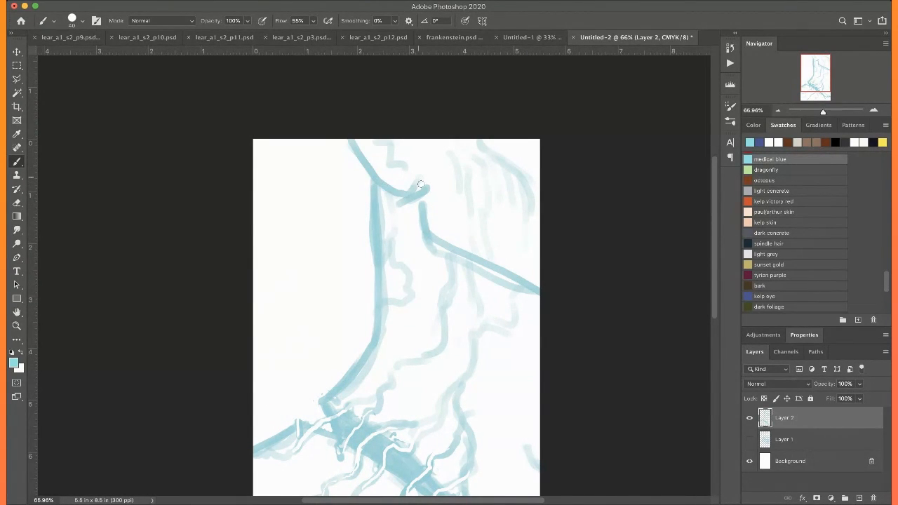
pyautogui.moveTo(378, 141); pyautogui.dragTo(408, 174)
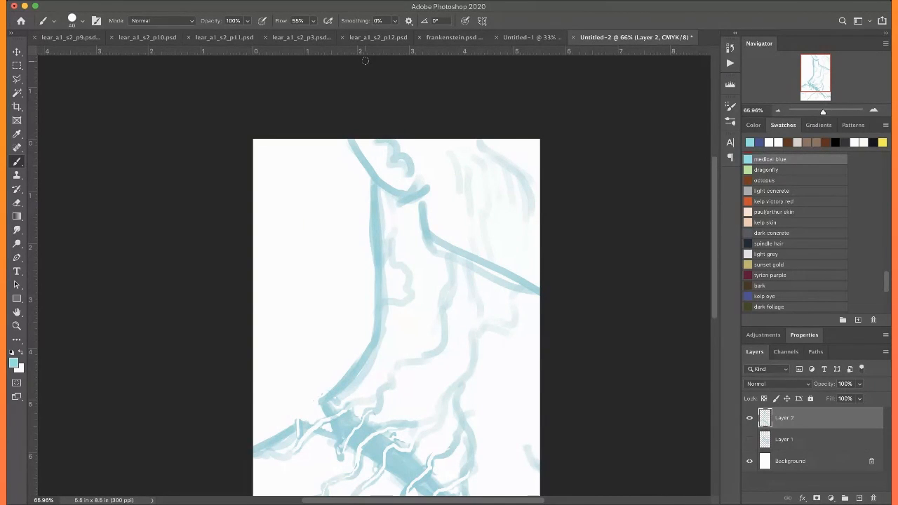
pyautogui.press('super+z')
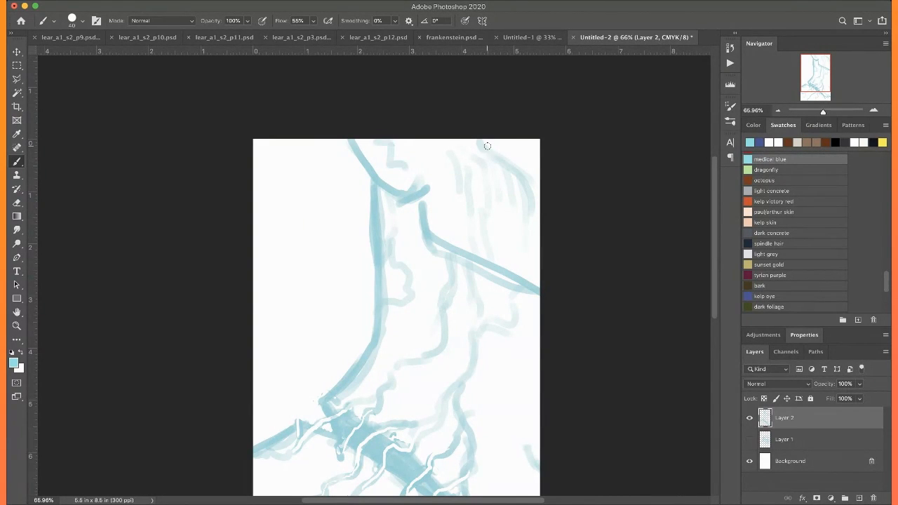
# Darken the hair mass behind the head and draw longer strands falling toward the far shoulder
pyautogui.moveTo(522, 179)
pyautogui.mouseDown()
pyautogui.moveTo(516, 202)
pyautogui.moveTo(479, 150)
pyautogui.moveTo(453, 138)
pyautogui.mouseUp()
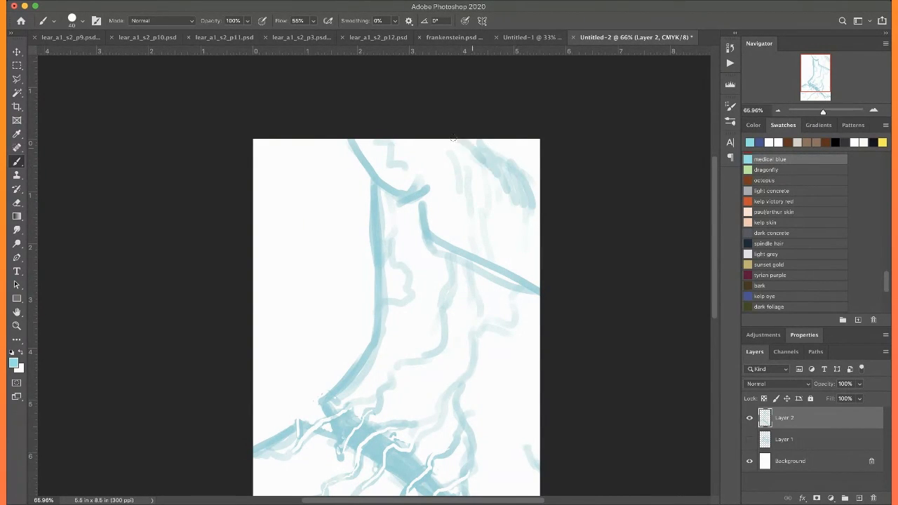
pyautogui.moveTo(534, 221); pyautogui.dragTo(537, 198)
pyautogui.moveTo(489, 172)
pyautogui.mouseDown()
pyautogui.moveTo(510, 278)
pyautogui.moveTo(506, 189)
pyautogui.moveTo(519, 258)
pyautogui.mouseUp()
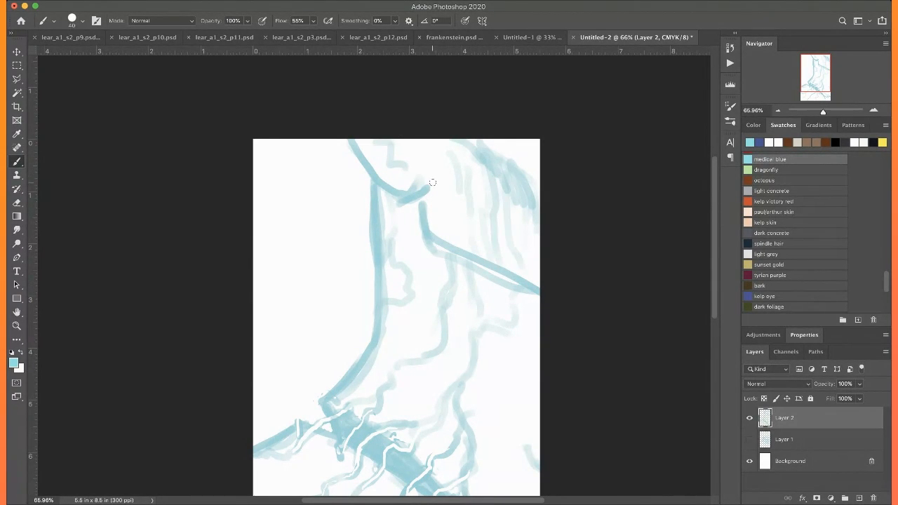
# Switch to InDesign and examine the Letter I opening page and the spread that follows it
pyautogui.scroll(-5, 444, 279)
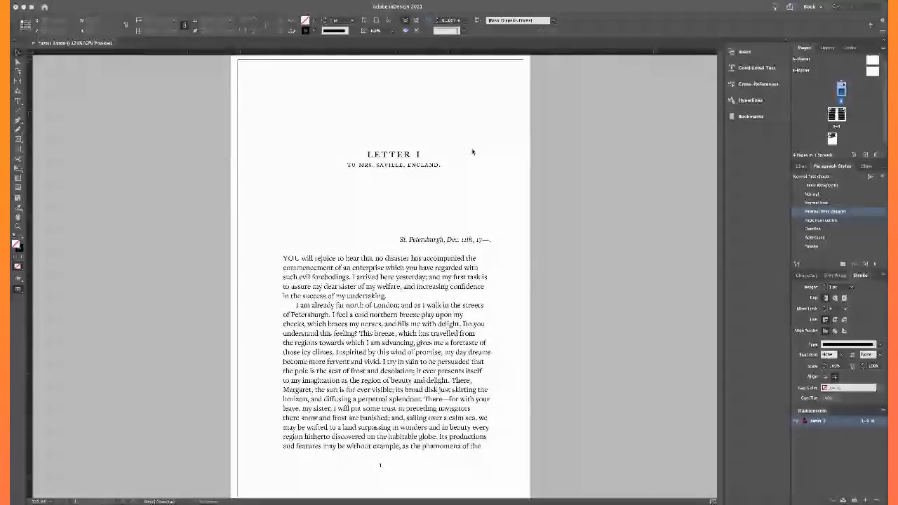
pyautogui.scroll(2, 483, 250)
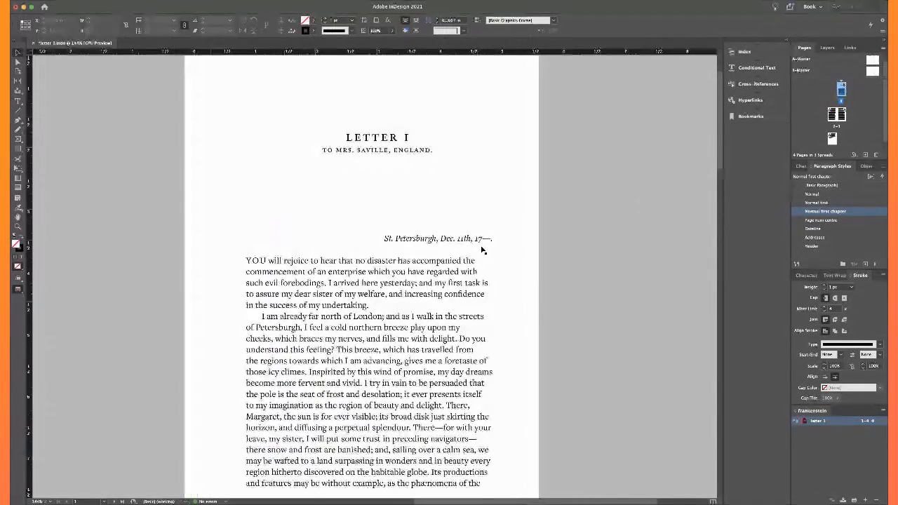
pyautogui.scroll(2, 595, 258)
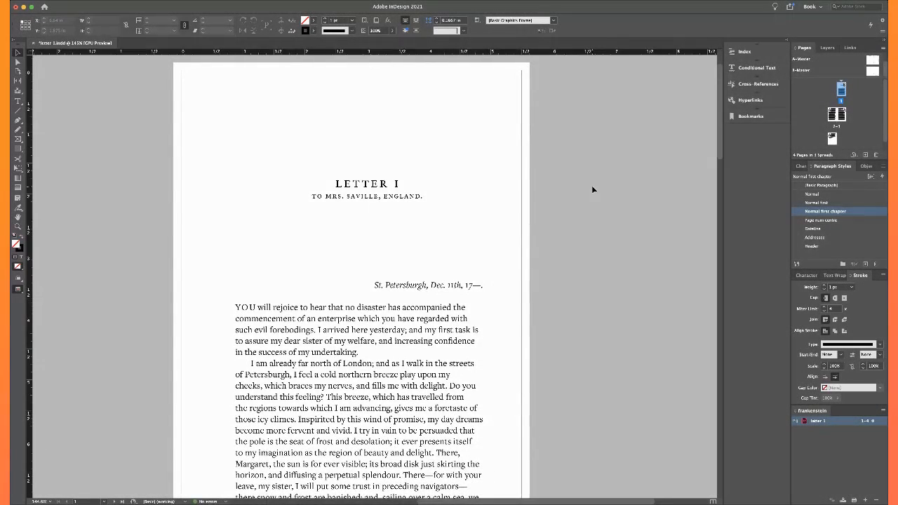
pyautogui.scroll(3, 593, 189)
pyautogui.hscroll(-2, 593, 189)
pyautogui.scroll(-3, 591, 185)
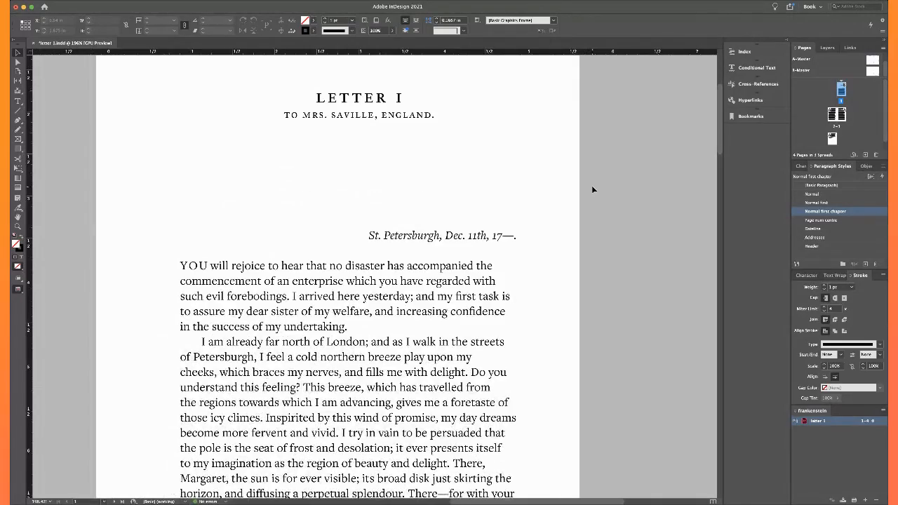
pyautogui.scroll(-3, 592, 185)
pyautogui.scroll(-3, 592, 185)
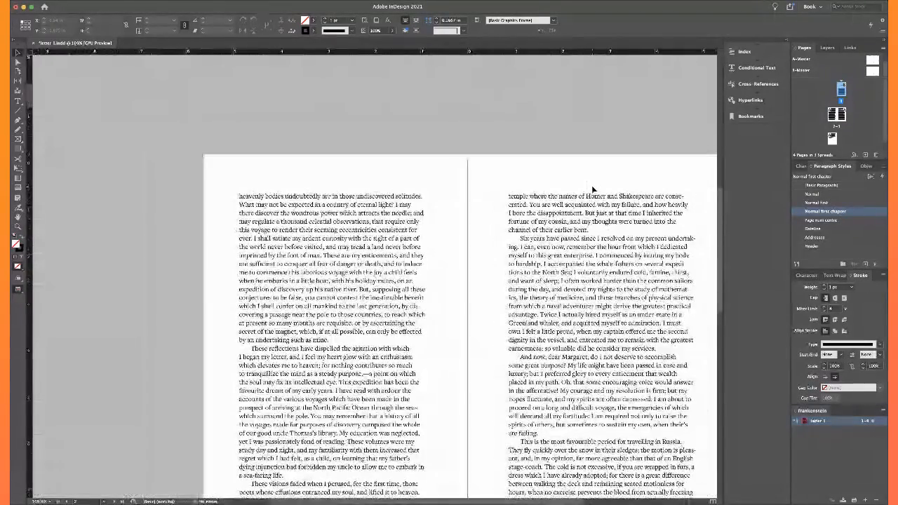
pyautogui.scroll(-3, 591, 186)
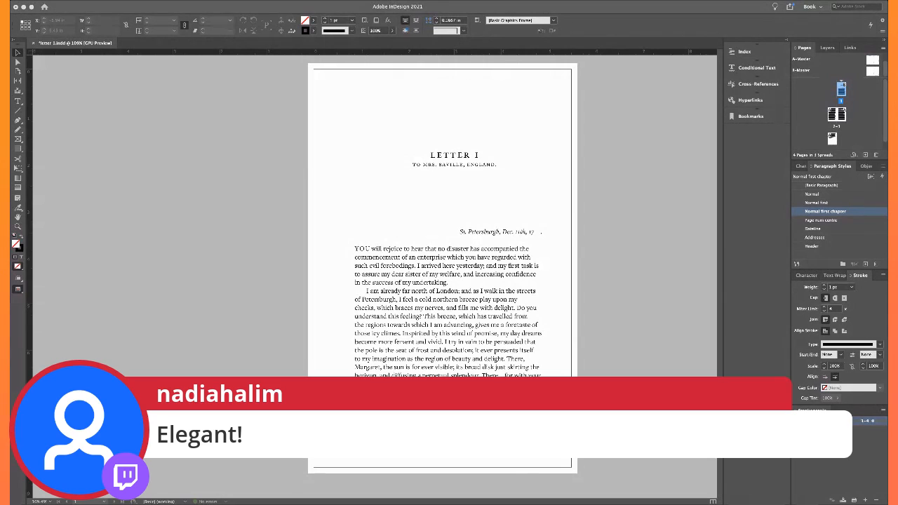
# Return to the Letter I page and inspect the character settings of its second body paragraph
pyautogui.press('super+r')
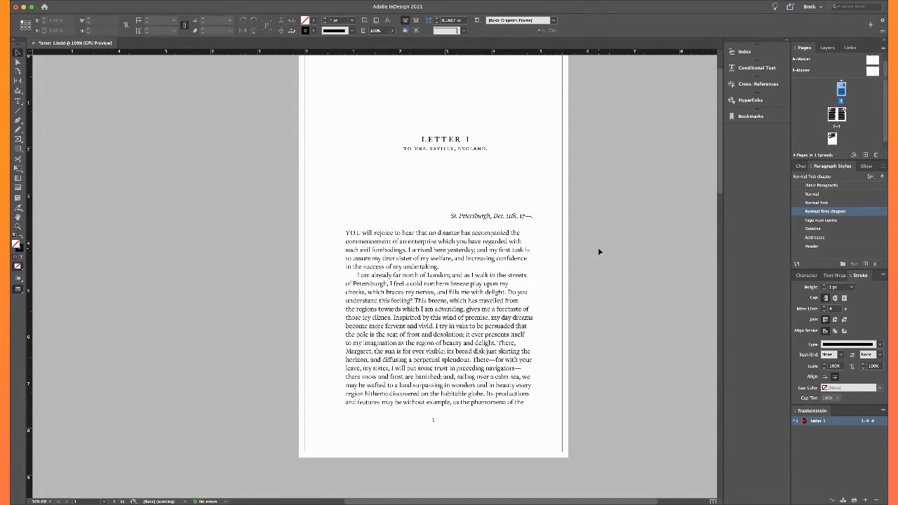
pyautogui.hscroll(3, 598, 247)
pyautogui.scroll(-3, 599, 252)
pyautogui.hscroll(-1, 599, 251)
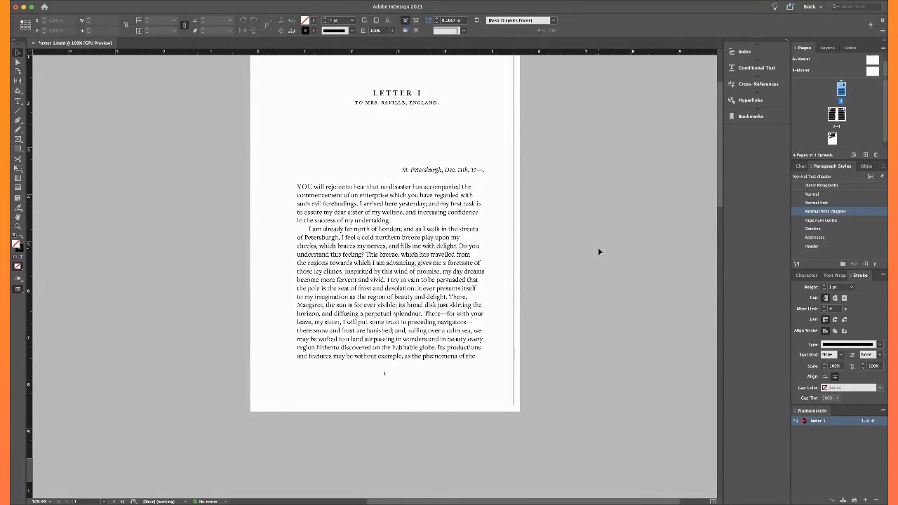
pyautogui.scroll(1, 598, 252)
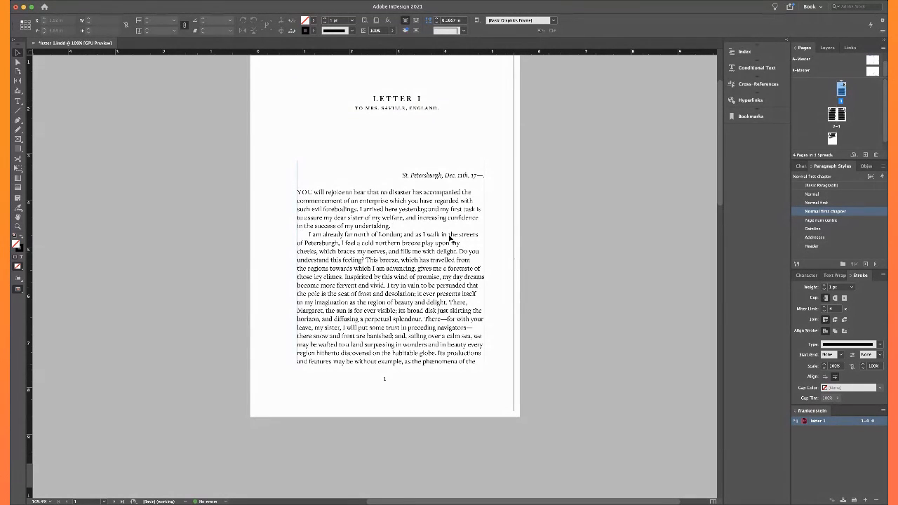
pyautogui.doubleClick(365, 289)
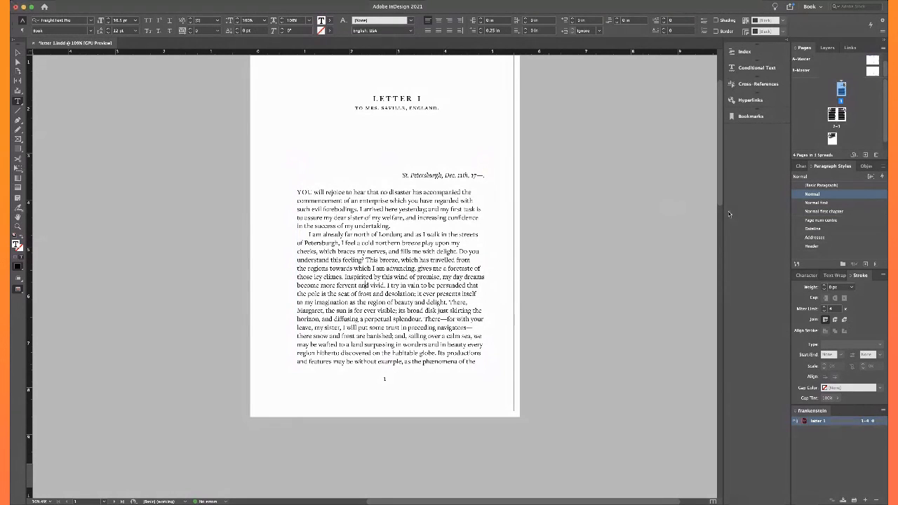
pyautogui.click(811, 278)
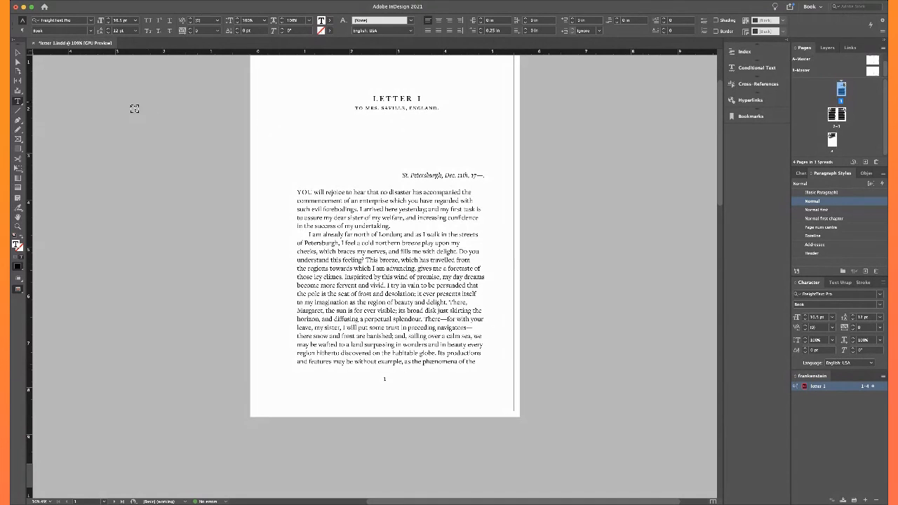
pyautogui.press('Escape')
pyautogui.click(190, 150)
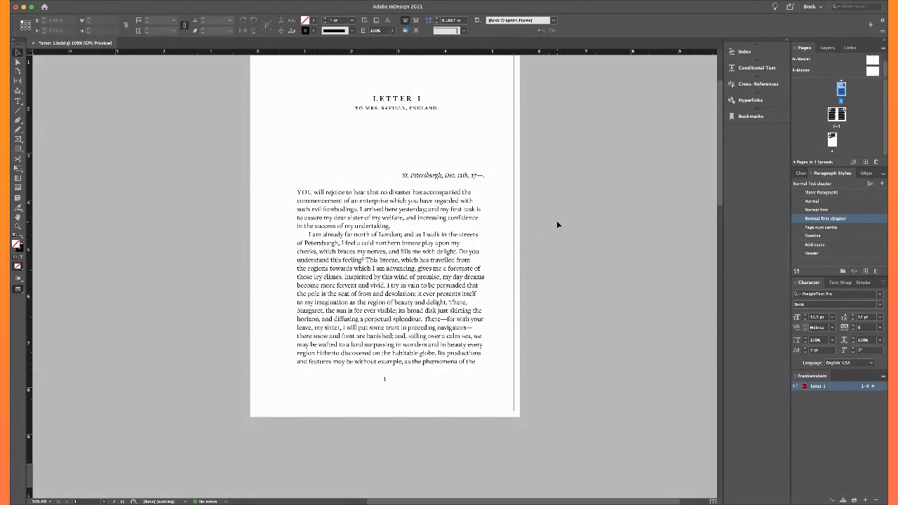
# View the whole Letter I page at a smaller scale and look down to the next spread
pyautogui.press('super+minus')
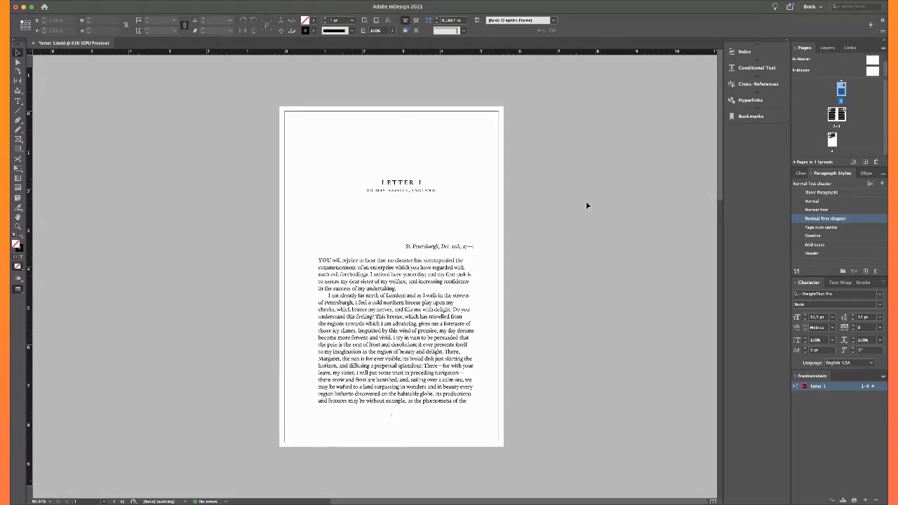
pyautogui.scroll(-2, 588, 205)
pyautogui.scroll(-2, 588, 205)
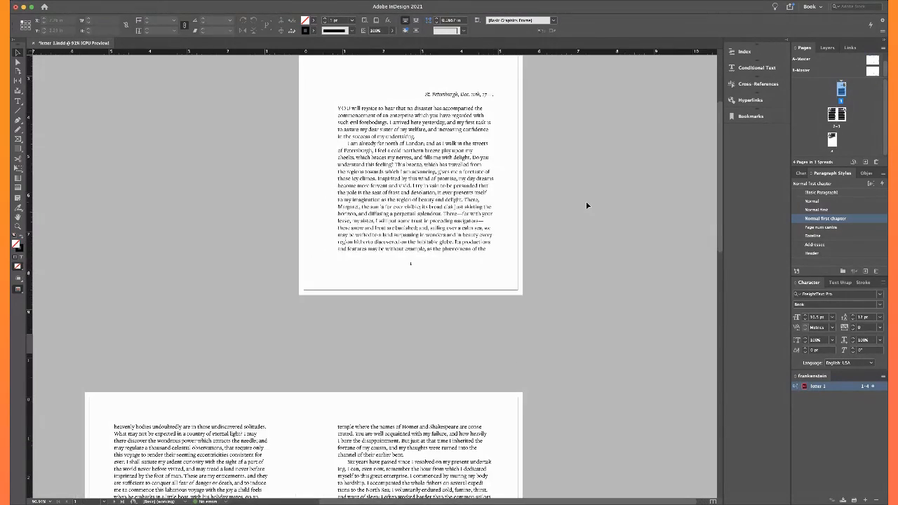
# Look through the remaining pages of Letter I to its closing signature and return toward the opening page
pyautogui.scroll(-8, 588, 205)
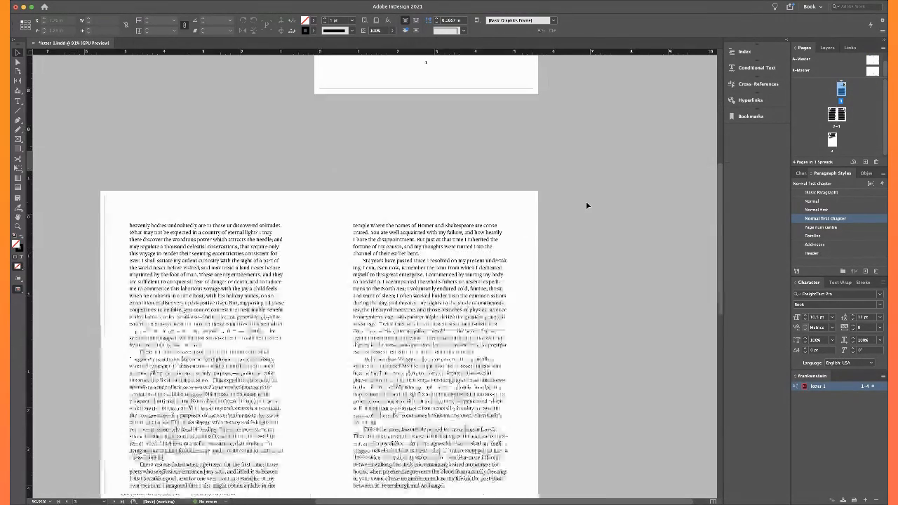
pyautogui.scroll(-11, 587, 205)
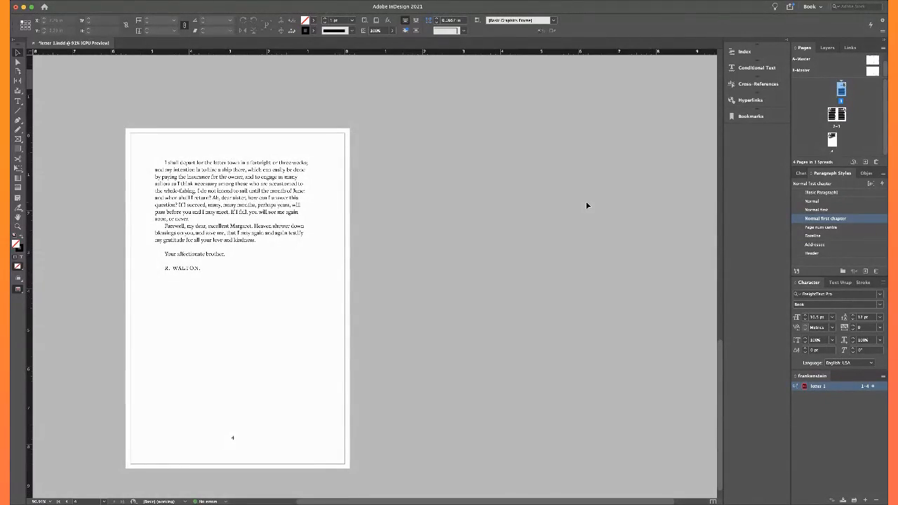
pyautogui.scroll(15, 587, 205)
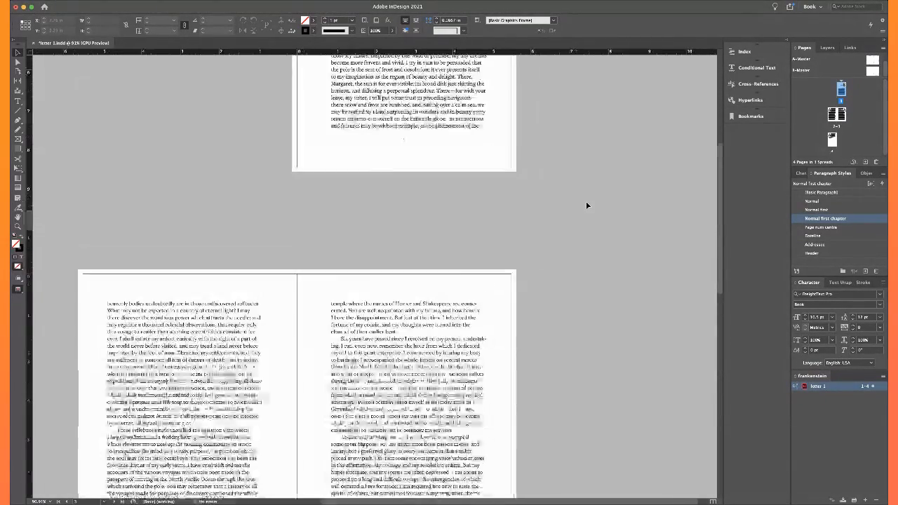
pyautogui.scroll(3, 587, 205)
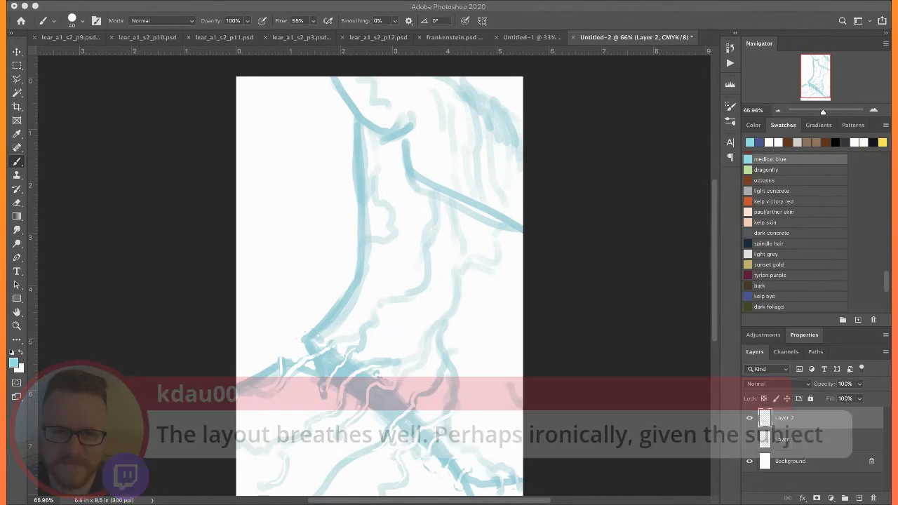
# Switch to the Untitled-2 sketch in Photoshop, hide Layer 2 and add a blank layer directly above Layer 1
pyautogui.click(808, 447)
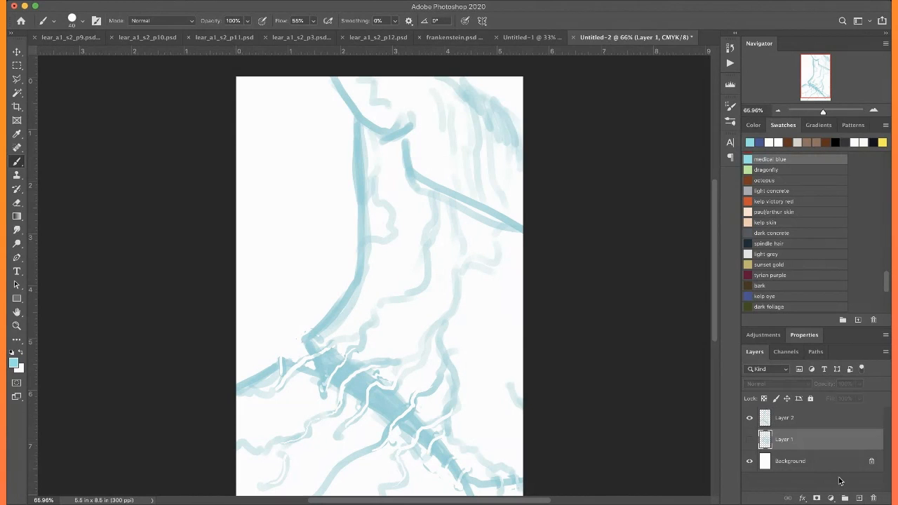
pyautogui.click(750, 418)
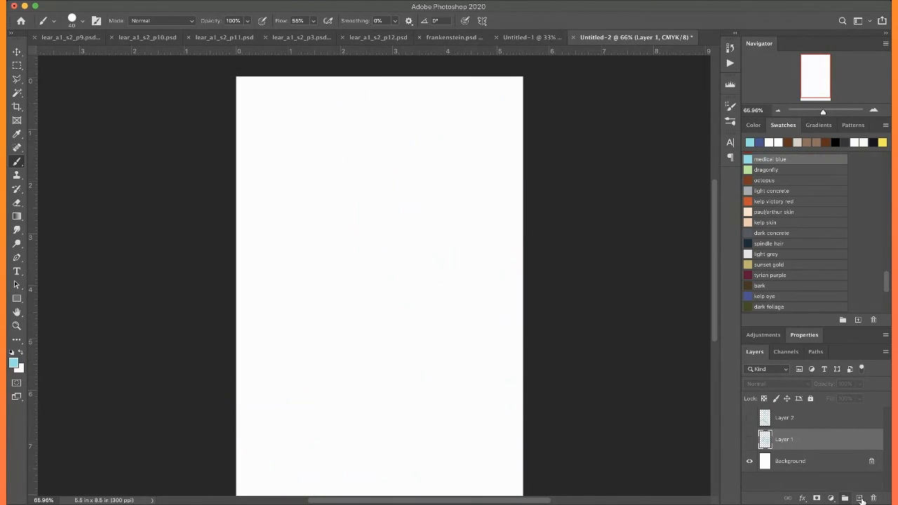
pyautogui.click(860, 498)
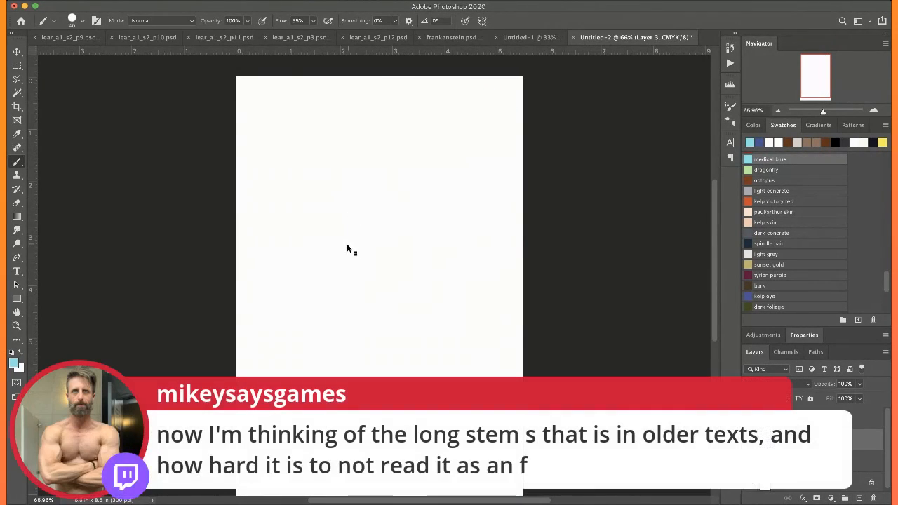
# Block in the figure's head, neck, shoulders and upper chest in medical blue with a 300-pixel brush
pyautogui.press(']')
pyautogui.press(']')
pyautogui.press(']')
pyautogui.press(']')
pyautogui.press(']')
pyautogui.press(']')
pyautogui.press(']')
pyautogui.press(']')
pyautogui.press(']')
pyautogui.press(']')
pyautogui.press(']')
pyautogui.press(']')
pyautogui.press(']')
pyautogui.moveTo(376, 164)
pyautogui.mouseDown()
pyautogui.moveTo(422, 225)
pyautogui.moveTo(327, 177)
pyautogui.moveTo(360, 221)
pyautogui.moveTo(435, 220)
pyautogui.moveTo(323, 181)
pyautogui.moveTo(354, 199)
pyautogui.moveTo(387, 184)
pyautogui.moveTo(420, 266)
pyautogui.moveTo(433, 241)
pyautogui.moveTo(381, 267)
pyautogui.moveTo(326, 226)
pyautogui.moveTo(350, 262)
pyautogui.moveTo(363, 240)
pyautogui.moveTo(362, 304)
pyautogui.moveTo(406, 343)
pyautogui.moveTo(446, 269)
pyautogui.moveTo(442, 227)
pyautogui.mouseUp()
pyautogui.moveTo(331, 220)
pyautogui.mouseDown()
pyautogui.moveTo(345, 306)
pyautogui.moveTo(410, 357)
pyautogui.moveTo(442, 318)
pyautogui.moveTo(340, 274)
pyautogui.moveTo(318, 193)
pyautogui.moveTo(344, 165)
pyautogui.moveTo(412, 175)
pyautogui.moveTo(371, 254)
pyautogui.mouseUp()
pyautogui.scroll(-3, 364, 309)
pyautogui.moveTo(364, 309)
pyautogui.mouseDown()
pyautogui.moveTo(354, 292)
pyautogui.moveTo(350, 332)
pyautogui.moveTo(365, 319)
pyautogui.moveTo(401, 334)
pyautogui.moveTo(402, 419)
pyautogui.mouseUp()
pyautogui.moveTo(397, 315)
pyautogui.mouseDown()
pyautogui.moveTo(401, 407)
pyautogui.moveTo(360, 346)
pyautogui.moveTo(282, 386)
pyautogui.mouseUp()
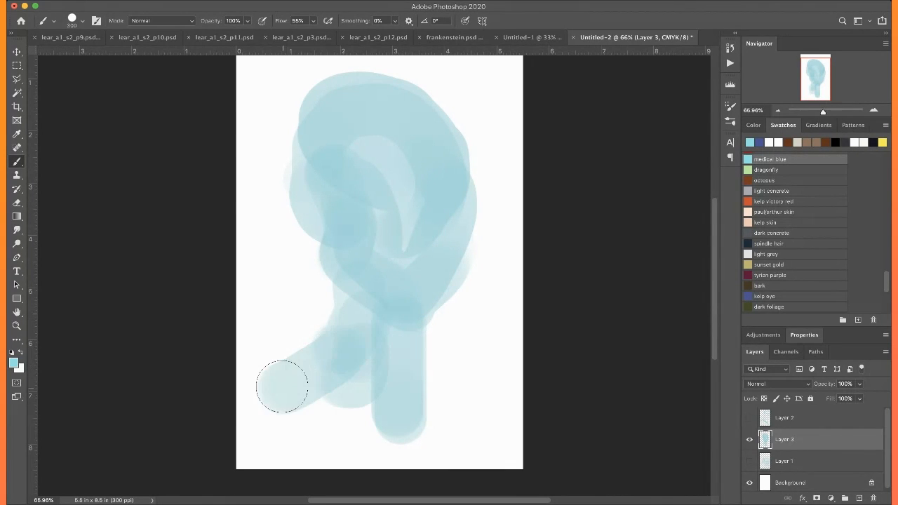
pyautogui.moveTo(381, 361)
pyautogui.mouseDown()
pyautogui.moveTo(425, 381)
pyautogui.moveTo(455, 411)
pyautogui.moveTo(424, 369)
pyautogui.moveTo(488, 432)
pyautogui.mouseUp()
pyautogui.moveTo(401, 365)
pyautogui.mouseDown()
pyautogui.moveTo(516, 431)
pyautogui.moveTo(526, 452)
pyautogui.mouseUp()
pyautogui.moveTo(274, 380)
pyautogui.mouseDown()
pyautogui.moveTo(233, 407)
pyautogui.moveTo(319, 386)
pyautogui.moveTo(301, 404)
pyautogui.moveTo(332, 395)
pyautogui.moveTo(360, 423)
pyautogui.moveTo(435, 463)
pyautogui.mouseUp()
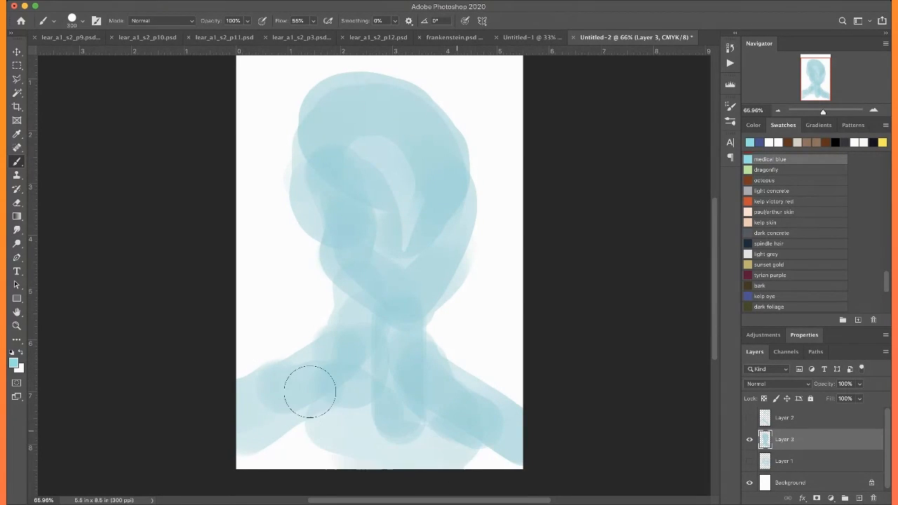
# Sample white from the background and lighten the lit side of the face and the far shoulder
pyautogui.keyDown('alt'); pyautogui.click(494, 295); pyautogui.keyUp('alt')
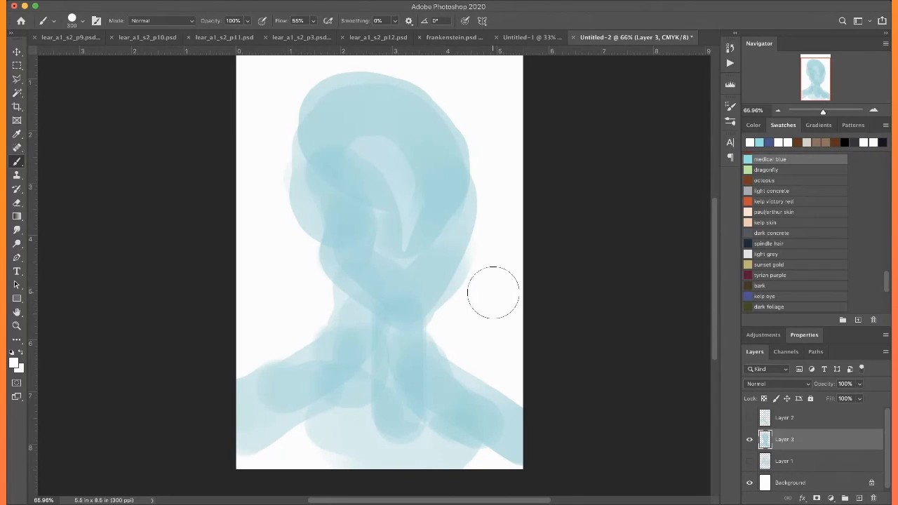
pyautogui.moveTo(457, 224)
pyautogui.mouseDown()
pyautogui.moveTo(433, 238)
pyautogui.moveTo(451, 227)
pyautogui.moveTo(419, 294)
pyautogui.moveTo(445, 175)
pyautogui.moveTo(411, 104)
pyautogui.moveTo(443, 181)
pyautogui.moveTo(439, 204)
pyautogui.mouseUp()
pyautogui.moveTo(417, 315)
pyautogui.mouseDown()
pyautogui.moveTo(419, 373)
pyautogui.moveTo(445, 392)
pyautogui.moveTo(465, 397)
pyautogui.moveTo(445, 381)
pyautogui.moveTo(475, 389)
pyautogui.moveTo(443, 393)
pyautogui.moveTo(526, 441)
pyautogui.mouseUp()
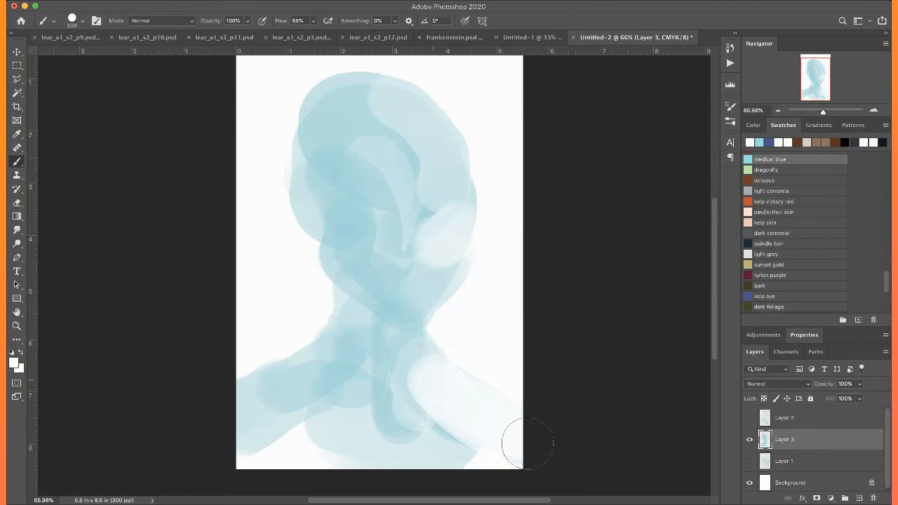
# Fill the shadowed half of the face, the neck and the near shoulder with blue sampled from the figure
pyautogui.keyDown('alt'); pyautogui.click(430, 211); pyautogui.keyUp('alt')
pyautogui.moveTo(417, 194)
pyautogui.mouseDown()
pyautogui.moveTo(398, 183)
pyautogui.moveTo(367, 161)
pyautogui.moveTo(343, 188)
pyautogui.moveTo(370, 184)
pyautogui.moveTo(349, 213)
pyautogui.moveTo(374, 191)
pyautogui.moveTo(379, 255)
pyautogui.moveTo(398, 251)
pyautogui.moveTo(385, 284)
pyautogui.moveTo(330, 217)
pyautogui.moveTo(322, 167)
pyautogui.mouseUp()
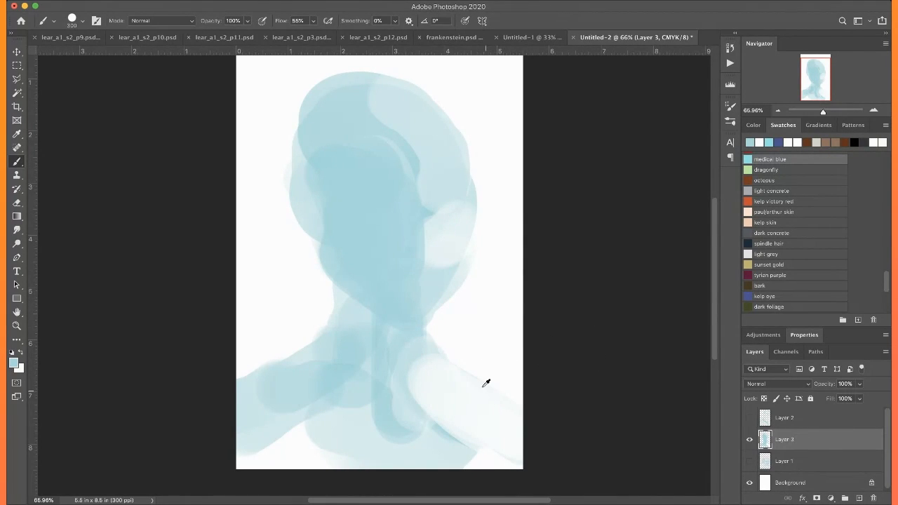
pyautogui.keyDown('alt'); pyautogui.click(500, 325); pyautogui.keyUp('alt')
pyautogui.keyDown('alt'); pyautogui.click(397, 295); pyautogui.keyUp('alt')
pyautogui.moveTo(390, 354)
pyautogui.mouseDown()
pyautogui.moveTo(372, 321)
pyautogui.moveTo(384, 342)
pyautogui.moveTo(395, 315)
pyautogui.moveTo(353, 292)
pyautogui.moveTo(369, 314)
pyautogui.moveTo(370, 345)
pyautogui.moveTo(414, 331)
pyautogui.moveTo(391, 357)
pyautogui.moveTo(390, 347)
pyautogui.moveTo(378, 388)
pyautogui.moveTo(386, 365)
pyautogui.moveTo(369, 380)
pyautogui.moveTo(362, 360)
pyautogui.moveTo(338, 368)
pyautogui.moveTo(307, 397)
pyautogui.moveTo(353, 375)
pyautogui.mouseUp()
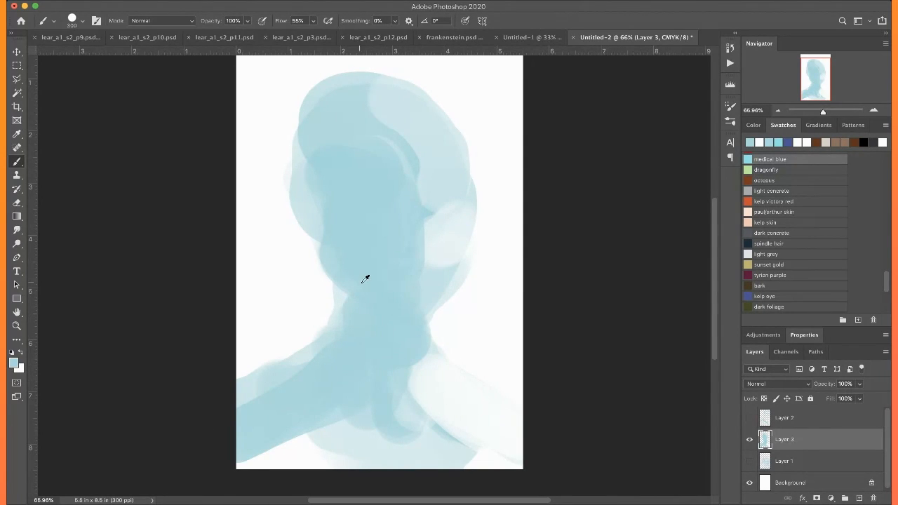
# Paint sampled white around the figure to pale the outer edges of the head, neck and near shoulder
pyautogui.keyDown('alt'); pyautogui.click(445, 398); pyautogui.keyUp('alt')
pyautogui.moveTo(339, 322)
pyautogui.mouseDown()
pyautogui.moveTo(327, 304)
pyautogui.moveTo(337, 317)
pyautogui.moveTo(254, 376)
pyautogui.moveTo(321, 311)
pyautogui.mouseUp()
pyautogui.moveTo(301, 142)
pyautogui.mouseDown()
pyautogui.moveTo(302, 246)
pyautogui.moveTo(320, 97)
pyautogui.moveTo(459, 108)
pyautogui.moveTo(456, 193)
pyautogui.mouseUp()
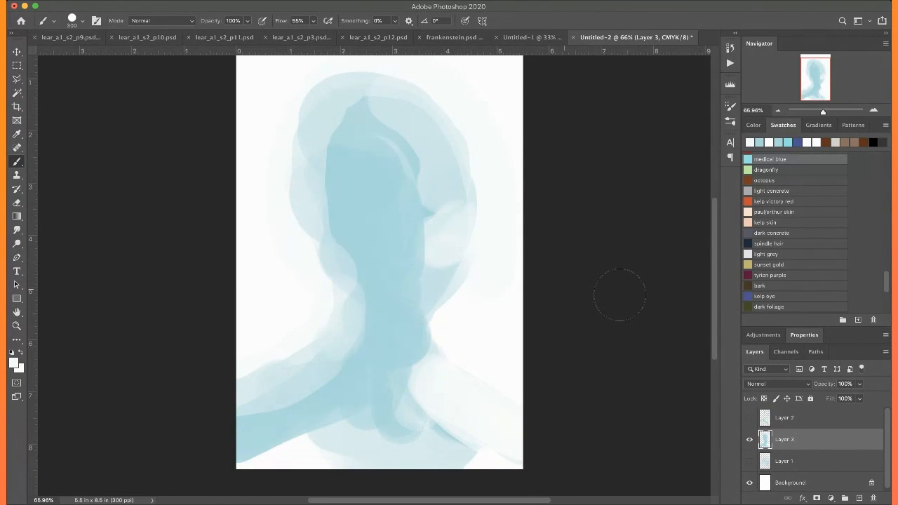
# Paint kelp eye shadow over the face's dark side and the neck, and lighten the area beside the nose and mouth with white
pyautogui.click(753, 296)
pyautogui.moveTo(379, 335); pyautogui.dragTo(381, 368)
pyautogui.moveTo(347, 219)
pyautogui.mouseDown()
pyautogui.moveTo(361, 264)
pyautogui.moveTo(393, 292)
pyautogui.mouseUp()
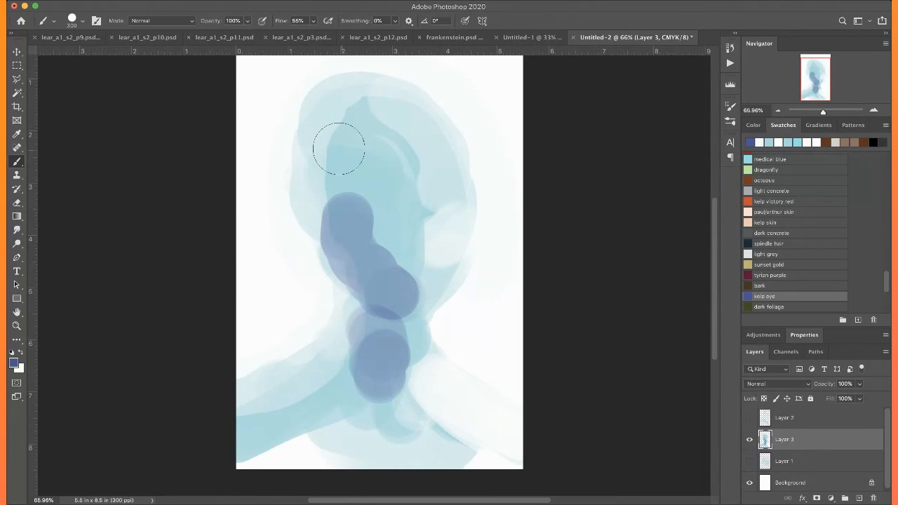
pyautogui.moveTo(367, 209)
pyautogui.mouseDown()
pyautogui.moveTo(370, 152)
pyautogui.moveTo(353, 208)
pyautogui.moveTo(343, 167)
pyautogui.moveTo(362, 135)
pyautogui.moveTo(354, 207)
pyautogui.moveTo(333, 192)
pyautogui.moveTo(355, 180)
pyautogui.moveTo(336, 221)
pyautogui.moveTo(364, 274)
pyautogui.moveTo(347, 224)
pyautogui.moveTo(411, 295)
pyautogui.mouseUp()
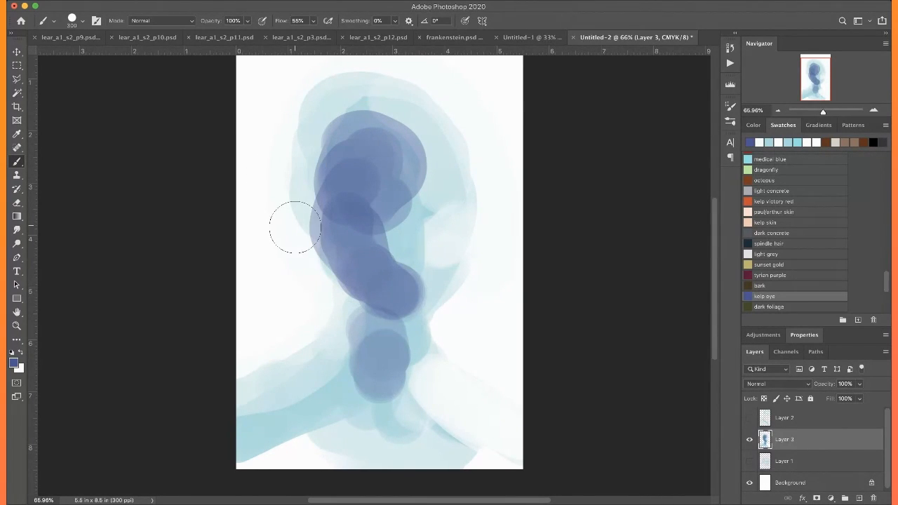
pyautogui.keyDown('alt'); pyautogui.click(490, 341); pyautogui.keyUp('alt')
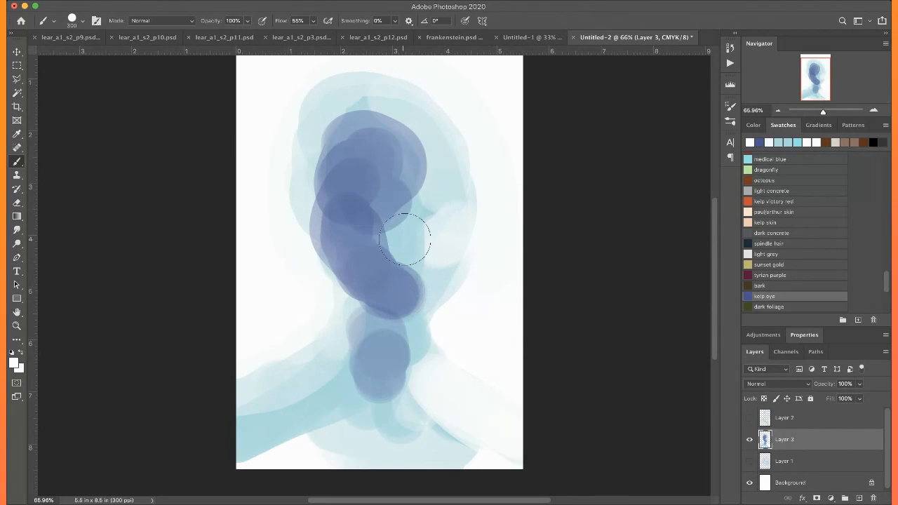
pyautogui.moveTo(400, 225)
pyautogui.mouseDown()
pyautogui.moveTo(403, 268)
pyautogui.moveTo(400, 210)
pyautogui.mouseUp()
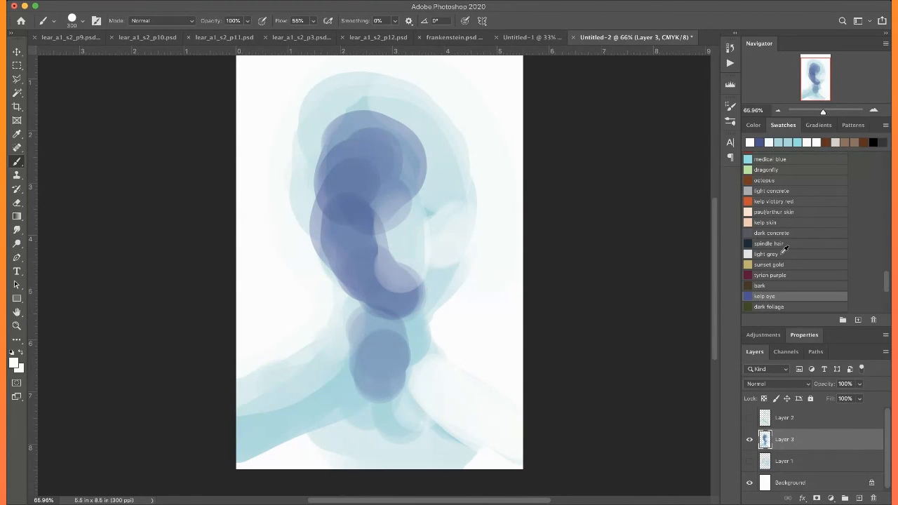
# Draw the hollow cheek line, jawline and straight mouth in spindle hair with a 40-pixel brush
pyautogui.click(754, 243)
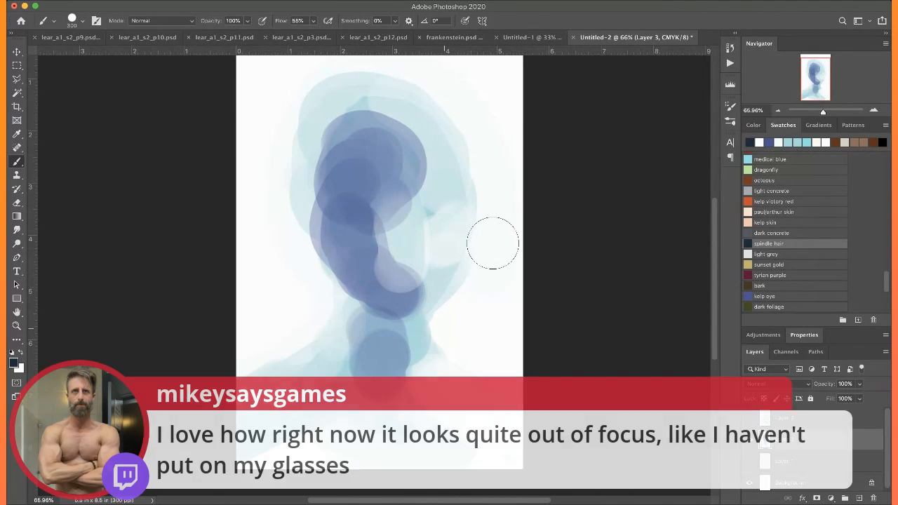
pyautogui.press('[')
pyautogui.press('[')
pyautogui.press('[')
pyautogui.press('[')
pyautogui.press('[')
pyautogui.press('[')
pyautogui.press('[')
pyautogui.press('[')
pyautogui.press('[')
pyautogui.press('[')
pyautogui.press('[')
pyautogui.press('[')
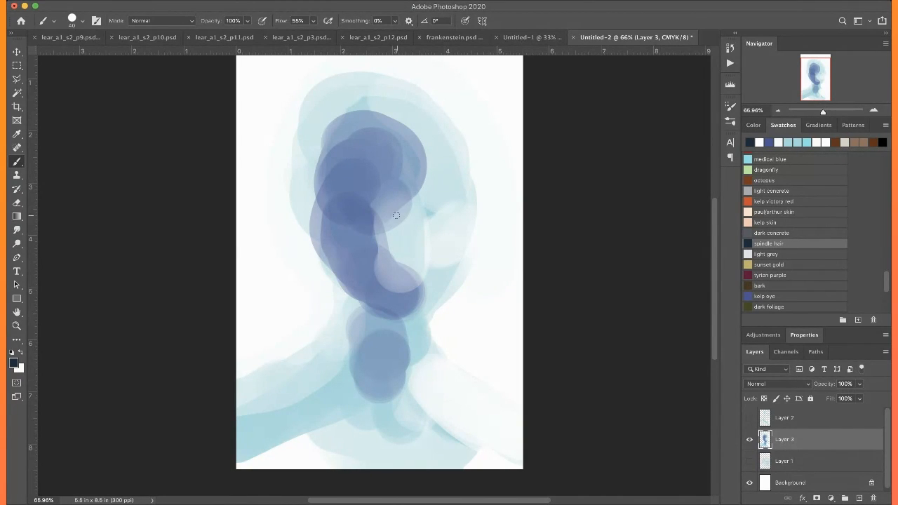
pyautogui.moveTo(324, 219)
pyautogui.mouseDown()
pyautogui.moveTo(330, 246)
pyautogui.moveTo(325, 219)
pyautogui.moveTo(369, 284)
pyautogui.mouseUp()
pyautogui.moveTo(317, 238)
pyautogui.mouseDown()
pyautogui.moveTo(340, 281)
pyautogui.moveTo(390, 316)
pyautogui.mouseUp()
pyautogui.moveTo(346, 286)
pyautogui.mouseDown()
pyautogui.moveTo(397, 318)
pyautogui.moveTo(421, 318)
pyautogui.mouseUp()
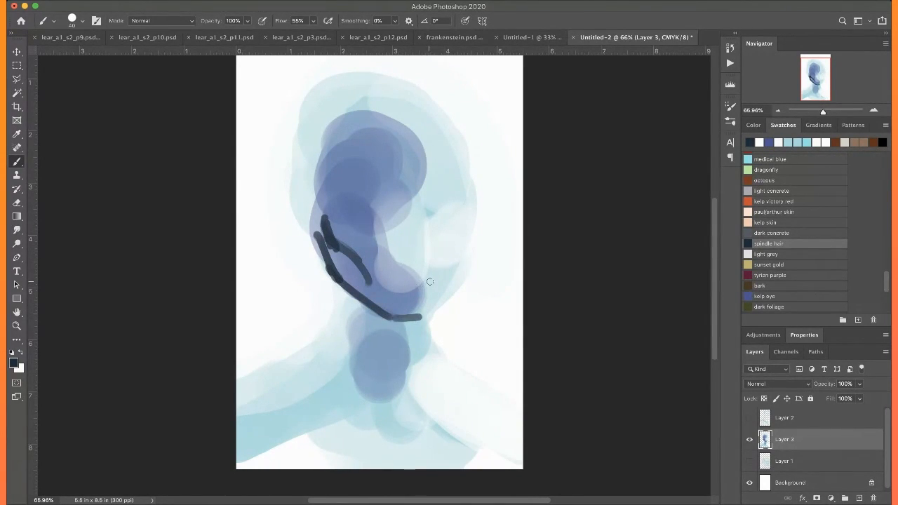
pyautogui.moveTo(430, 270)
pyautogui.mouseDown()
pyautogui.moveTo(374, 277)
pyautogui.moveTo(421, 274)
pyautogui.mouseUp()
pyautogui.moveTo(360, 280)
pyautogui.mouseDown()
pyautogui.moveTo(435, 273)
pyautogui.moveTo(363, 278)
pyautogui.mouseUp()
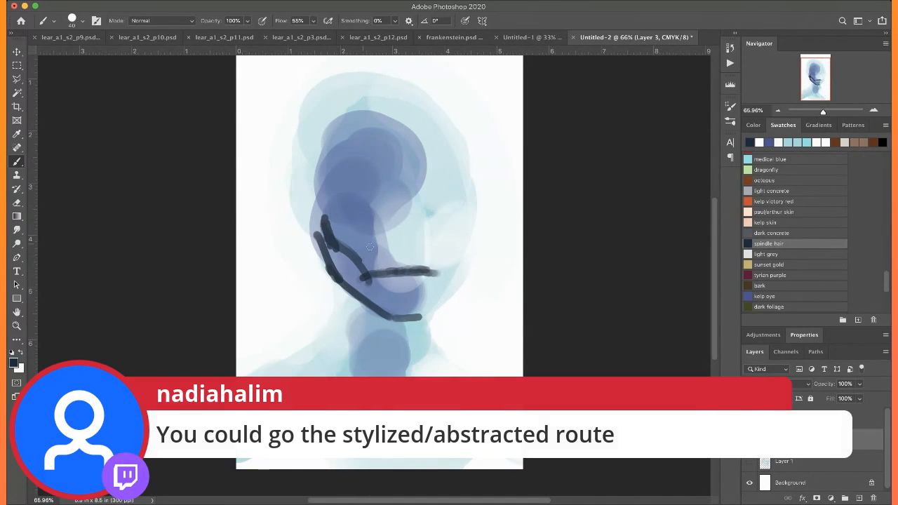
# Clean up the cheek and jaw lines with sampled blues and trim the jaw's outer edge with white
pyautogui.keyDown('alt'); pyautogui.click(369, 283); pyautogui.keyUp('alt')
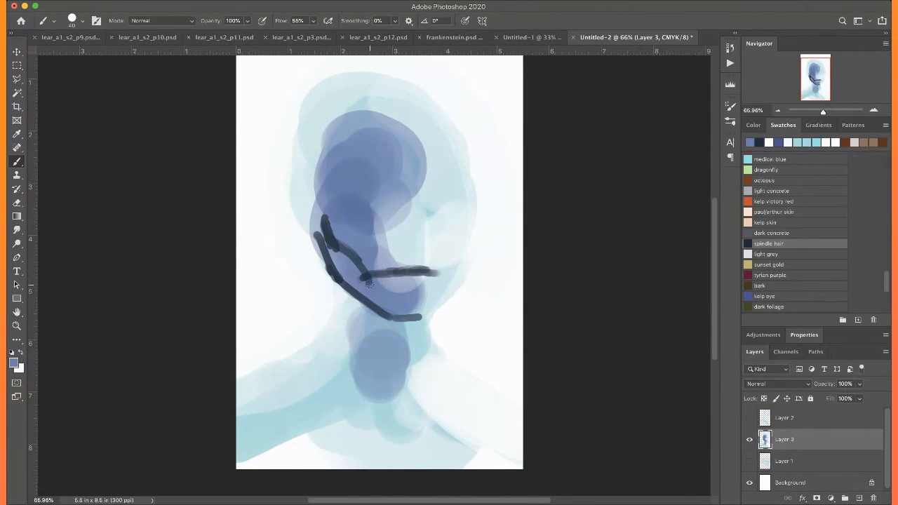
pyautogui.keyDown('alt'); pyautogui.click(350, 233); pyautogui.keyUp('alt')
pyautogui.moveTo(332, 245); pyautogui.dragTo(376, 307)
pyautogui.moveTo(325, 235)
pyautogui.mouseDown()
pyautogui.moveTo(349, 282)
pyautogui.moveTo(380, 314)
pyautogui.mouseUp()
pyautogui.keyDown('alt'); pyautogui.click(305, 273); pyautogui.keyUp('alt')
pyautogui.moveTo(315, 236)
pyautogui.mouseDown()
pyautogui.moveTo(329, 272)
pyautogui.moveTo(363, 303)
pyautogui.mouseUp()
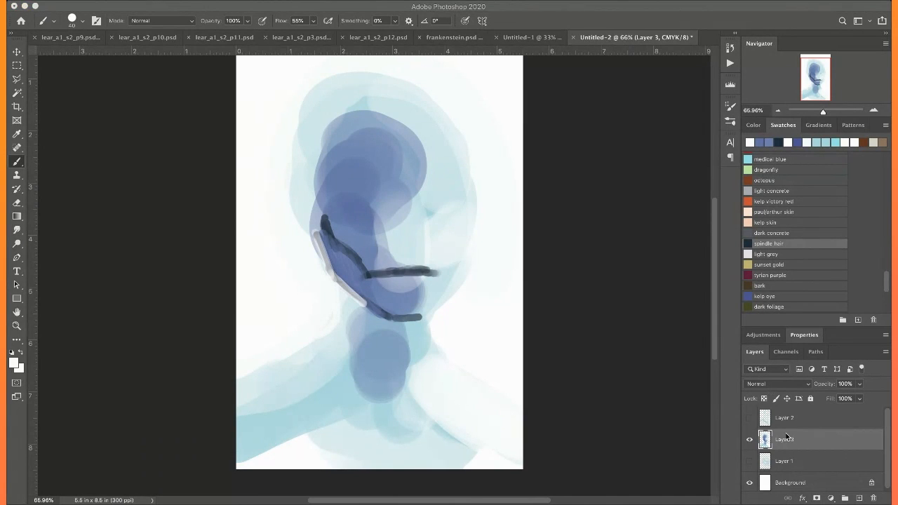
# Draw both closed eyes as short strokes in dark blue sampled from the face
pyautogui.keyDown('alt'); pyautogui.click(330, 234); pyautogui.keyUp('alt')
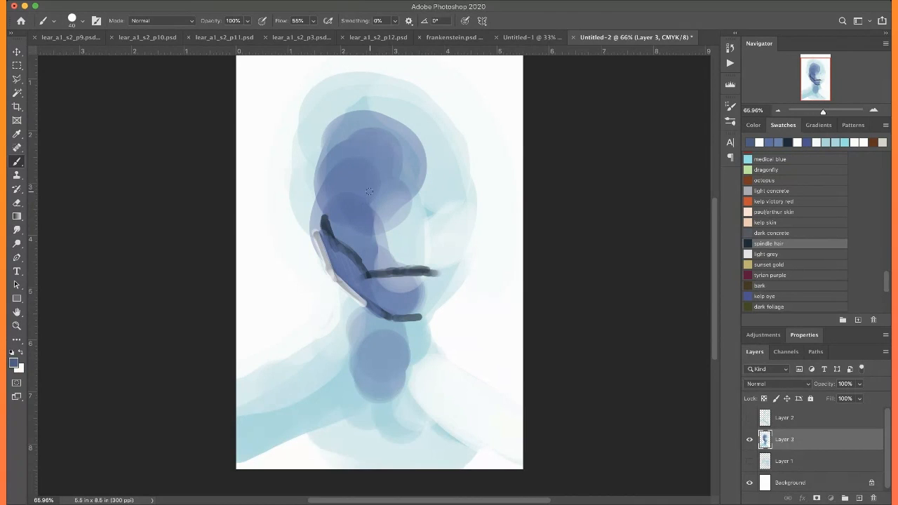
pyautogui.moveTo(363, 189)
pyautogui.mouseDown()
pyautogui.moveTo(346, 190)
pyautogui.moveTo(353, 193)
pyautogui.mouseUp()
pyautogui.moveTo(439, 204)
pyautogui.mouseDown()
pyautogui.moveTo(425, 203)
pyautogui.moveTo(460, 204)
pyautogui.mouseUp()
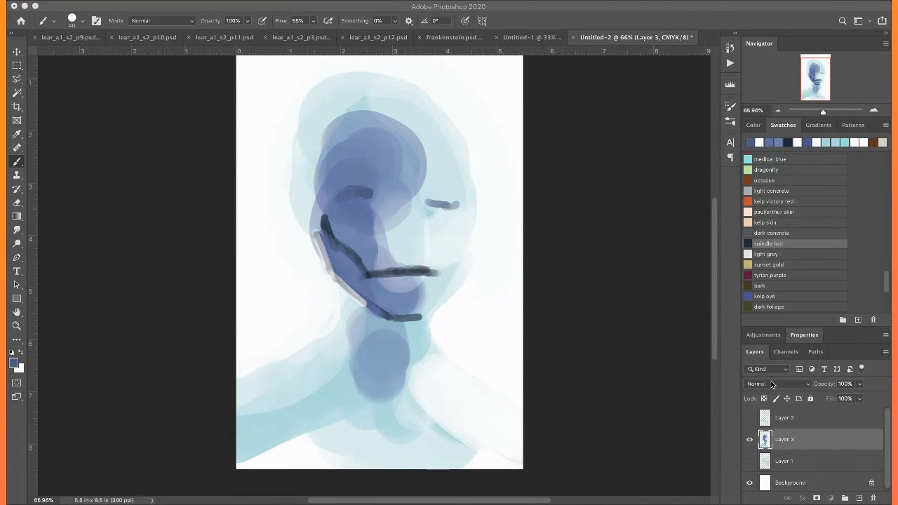
pyautogui.click(784, 442)
# Paint pale highlights beneath the shadowed eye, above the far eye and down the lit side of the forehead
pyautogui.keyDown('alt'); pyautogui.click(445, 238); pyautogui.keyUp('alt')
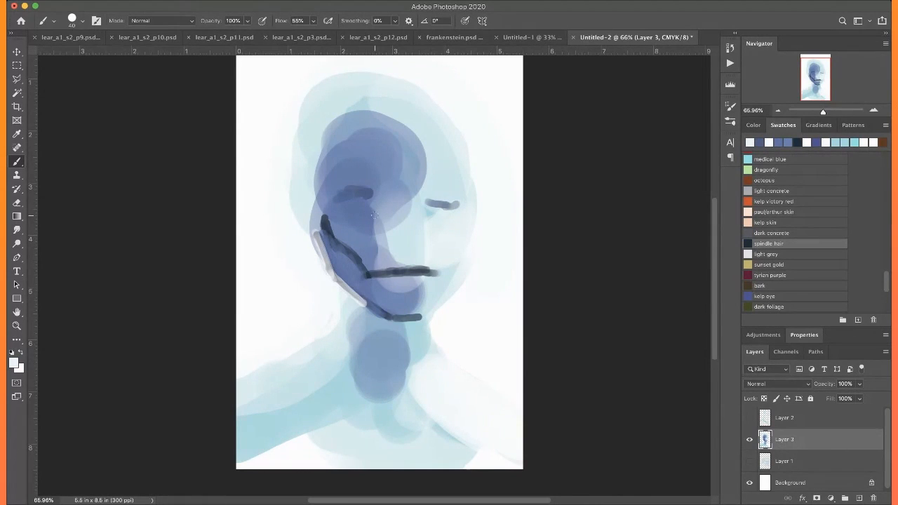
pyautogui.moveTo(367, 205); pyautogui.dragTo(329, 206)
pyautogui.moveTo(435, 200); pyautogui.dragTo(447, 201)
pyautogui.keyDown('alt'); pyautogui.click(437, 166); pyautogui.keyUp('alt')
pyautogui.moveTo(421, 181)
pyautogui.mouseDown()
pyautogui.moveTo(392, 156)
pyautogui.moveTo(420, 159)
pyautogui.moveTo(413, 124)
pyautogui.mouseUp()
pyautogui.moveTo(400, 180); pyautogui.dragTo(409, 197)
# Shade the bridge and side of the nose in sampled blues and mark two dark nostrils
pyautogui.keyDown('alt'); pyautogui.click(403, 205); pyautogui.keyUp('alt')
pyautogui.moveTo(348, 200)
pyautogui.mouseDown()
pyautogui.moveTo(359, 190)
pyautogui.moveTo(401, 202)
pyautogui.moveTo(404, 249)
pyautogui.mouseUp()
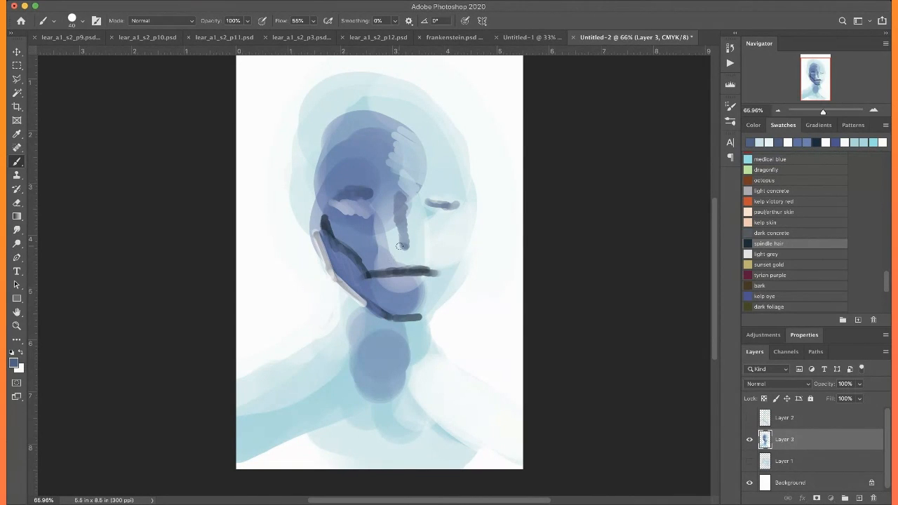
pyautogui.keyDown('alt'); pyautogui.click(389, 191); pyautogui.keyUp('alt')
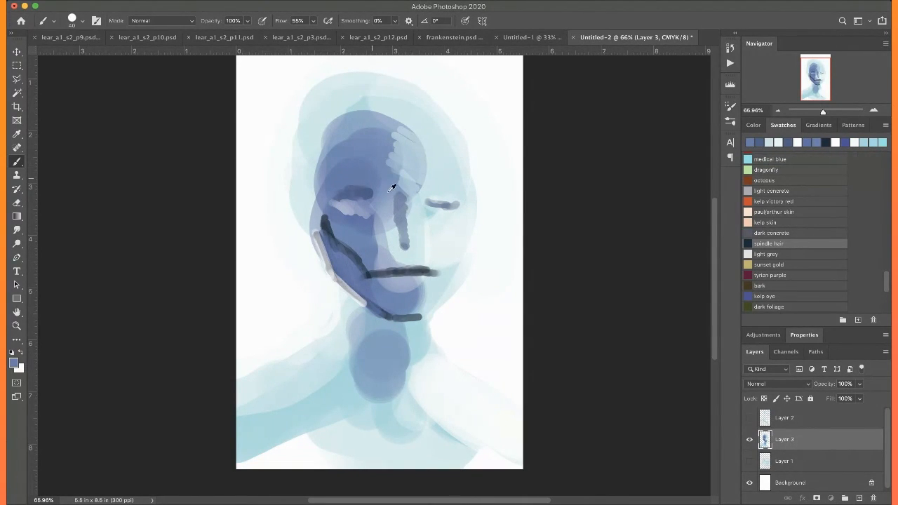
pyautogui.moveTo(394, 197)
pyautogui.mouseDown()
pyautogui.moveTo(377, 226)
pyautogui.moveTo(379, 240)
pyautogui.moveTo(387, 234)
pyautogui.moveTo(381, 247)
pyautogui.moveTo(397, 239)
pyautogui.moveTo(382, 254)
pyautogui.moveTo(391, 257)
pyautogui.moveTo(385, 246)
pyautogui.moveTo(422, 245)
pyautogui.mouseUp()
pyautogui.keyDown('alt'); pyautogui.click(408, 270); pyautogui.keyUp('alt')
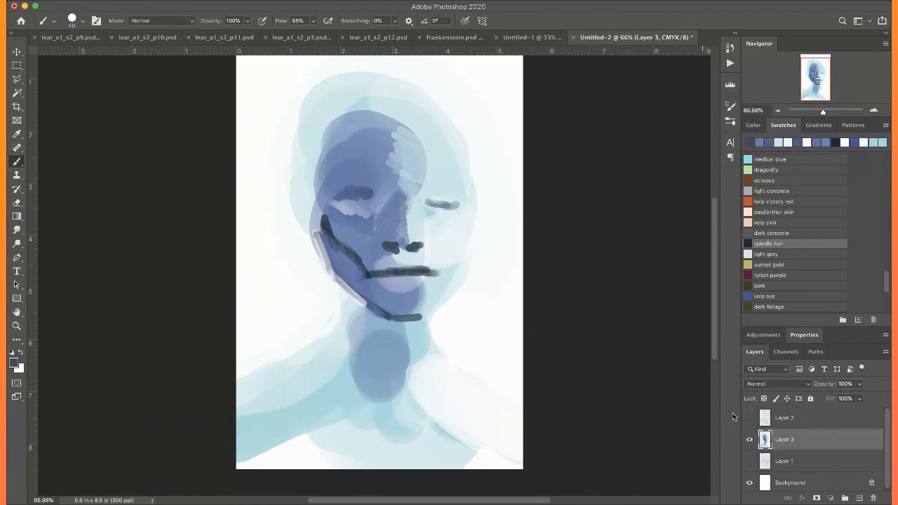
# Dab sampled near-white highlights above both closed eyes
pyautogui.keyDown('alt'); pyautogui.click(454, 243); pyautogui.keyUp('alt')
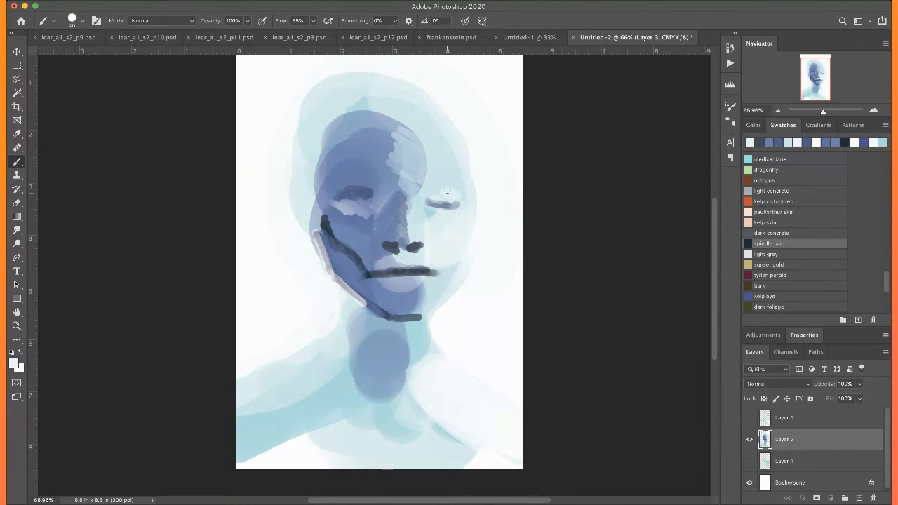
pyautogui.moveTo(359, 188)
pyautogui.mouseDown()
pyautogui.moveTo(376, 185)
pyautogui.moveTo(374, 177)
pyautogui.mouseUp()
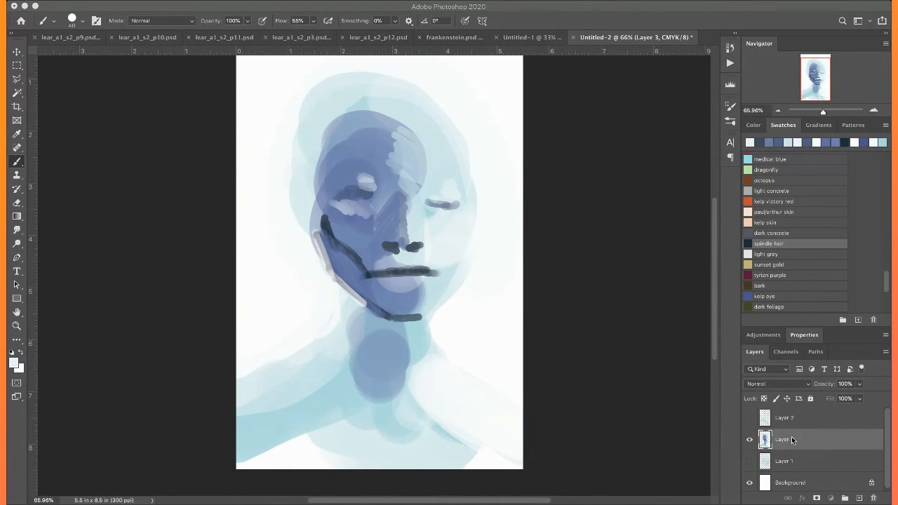
# Fill the hollow between cheek line and jaw with sampled dark blue, and lighten the chin with a paler sampled blue
pyautogui.keyDown('alt'); pyautogui.click(339, 239); pyautogui.keyUp('alt')
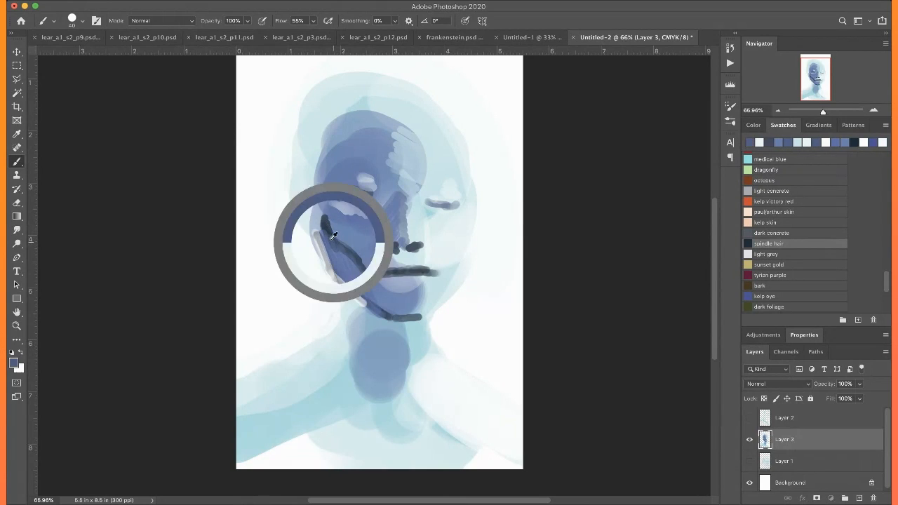
pyautogui.moveTo(327, 234)
pyautogui.mouseDown()
pyautogui.moveTo(338, 266)
pyautogui.moveTo(337, 250)
pyautogui.moveTo(373, 297)
pyautogui.mouseUp()
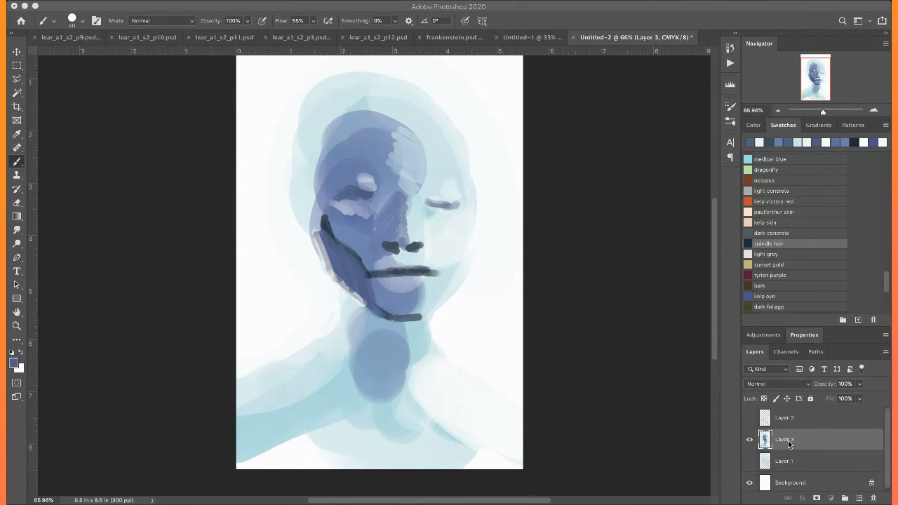
pyautogui.keyDown('alt'); pyautogui.click(388, 282); pyautogui.keyUp('alt')
pyautogui.moveTo(415, 281)
pyautogui.mouseDown()
pyautogui.moveTo(392, 300)
pyautogui.moveTo(417, 310)
pyautogui.moveTo(391, 306)
pyautogui.mouseUp()
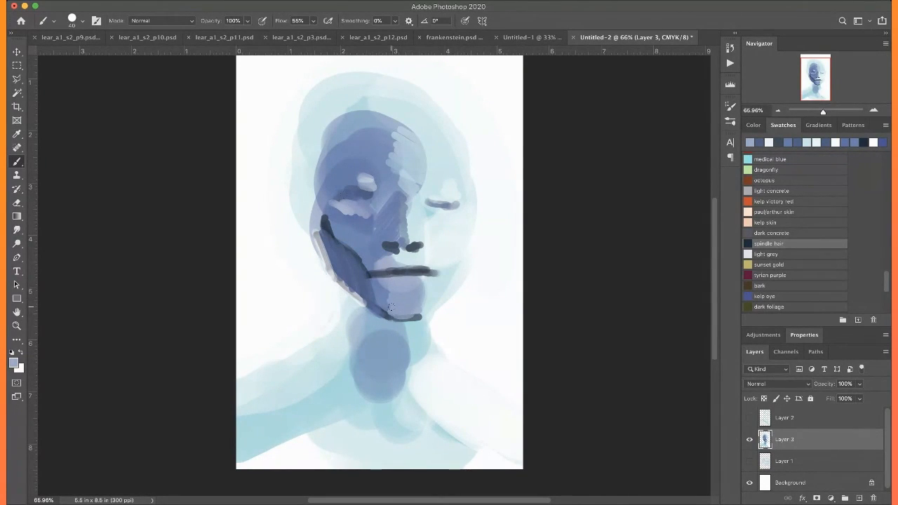
# Shade the shadowed side of the neck with sampled blue, tapering the shape to a point at its base
pyautogui.keyDown('alt'); pyautogui.click(383, 353); pyautogui.keyUp('alt')
pyautogui.moveTo(356, 304); pyautogui.dragTo(363, 356)
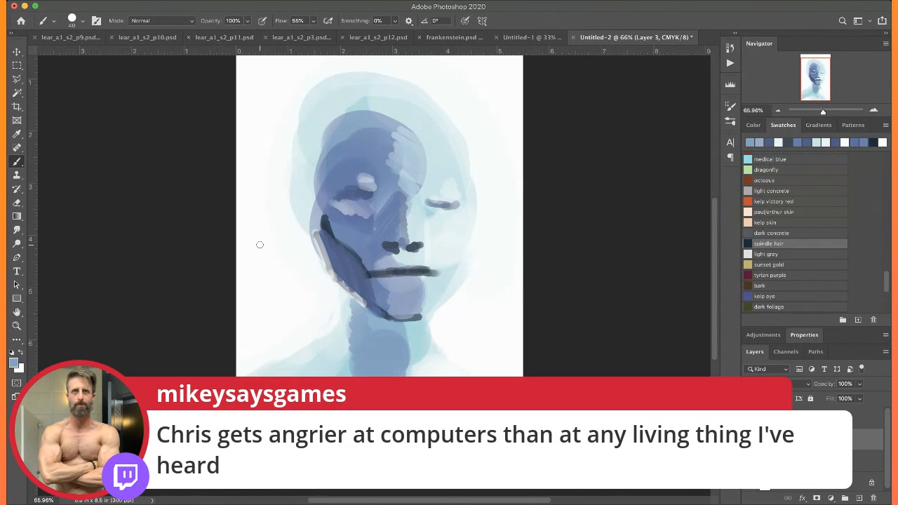
pyautogui.moveTo(360, 305)
pyautogui.mouseDown()
pyautogui.moveTo(379, 333)
pyautogui.moveTo(361, 336)
pyautogui.moveTo(368, 315)
pyautogui.moveTo(389, 326)
pyautogui.mouseUp()
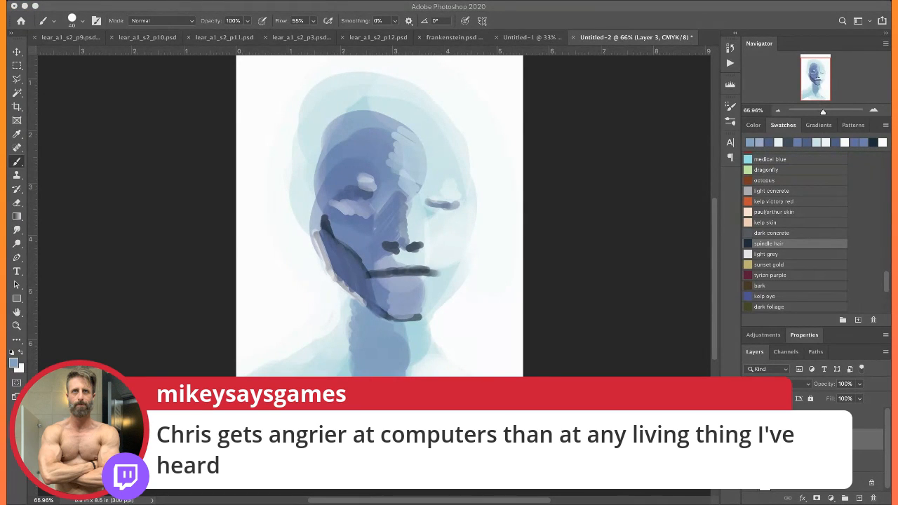
# Mark the ear beside the near jaw with short strokes of sampled dark blue
pyautogui.keyDown('alt'); pyautogui.click(329, 228); pyautogui.keyUp('alt')
pyautogui.moveTo(309, 195); pyautogui.dragTo(317, 234)
pyautogui.moveTo(313, 236); pyautogui.dragTo(320, 246)
pyautogui.moveTo(303, 216); pyautogui.dragTo(307, 192)
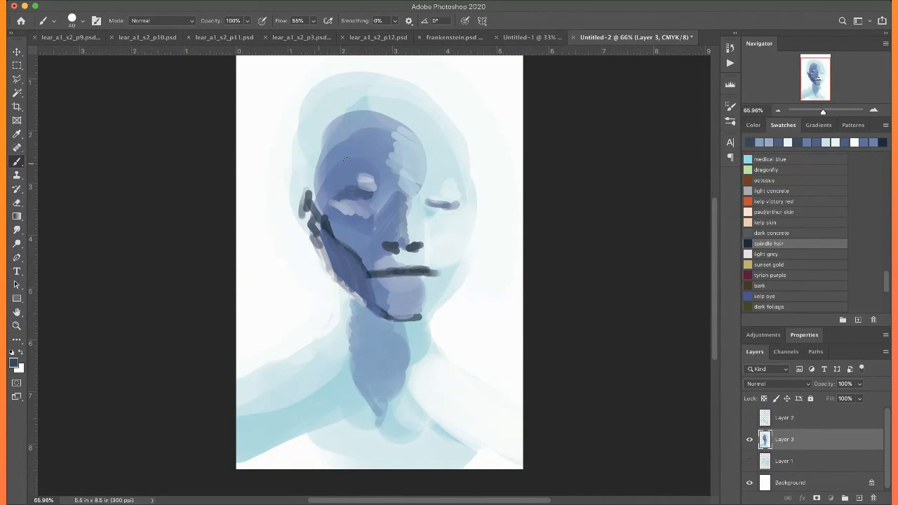
# Darken the outlines of both eyes and fill the eyes with sampled white
pyautogui.moveTo(369, 199); pyautogui.dragTo(336, 198)
pyautogui.moveTo(430, 203); pyautogui.dragTo(455, 219)
pyautogui.moveTo(369, 198)
pyautogui.mouseDown()
pyautogui.moveTo(339, 196)
pyautogui.moveTo(362, 195)
pyautogui.mouseUp()
pyautogui.keyDown('alt'); pyautogui.click(363, 211); pyautogui.keyUp('alt')
pyautogui.keyDown('alt'); pyautogui.click(255, 191); pyautogui.keyUp('alt')
pyautogui.moveTo(440, 208); pyautogui.dragTo(442, 207)
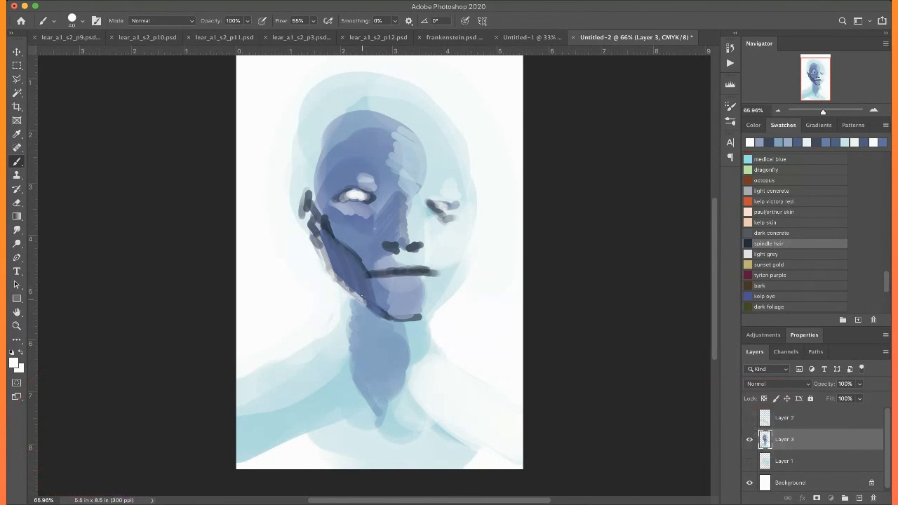
# Add a sampled blue stroke down the side of the nose and trim the far edge of the head with sampled white
pyautogui.keyDown('alt'); pyautogui.click(409, 295); pyautogui.keyUp('alt')
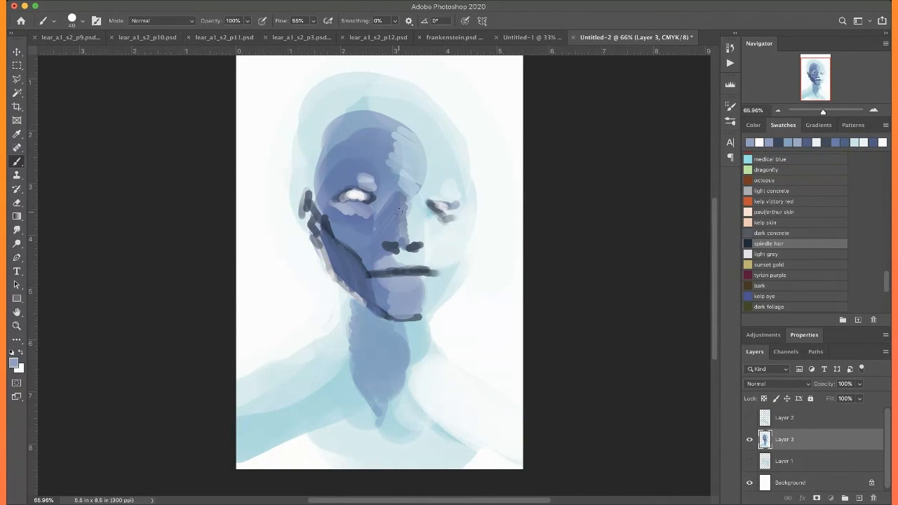
pyautogui.moveTo(403, 202); pyautogui.dragTo(404, 244)
pyautogui.keyDown('alt'); pyautogui.click(495, 251); pyautogui.keyUp('alt')
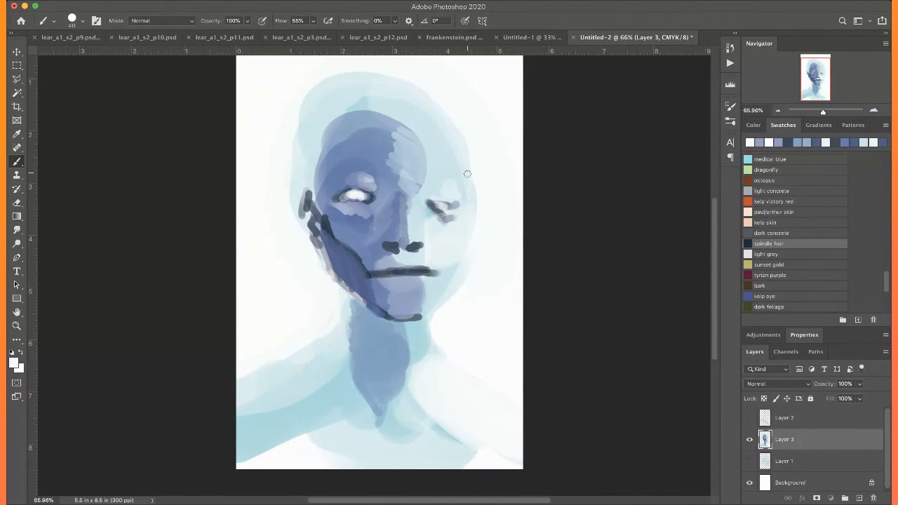
pyautogui.moveTo(460, 136); pyautogui.dragTo(475, 198)
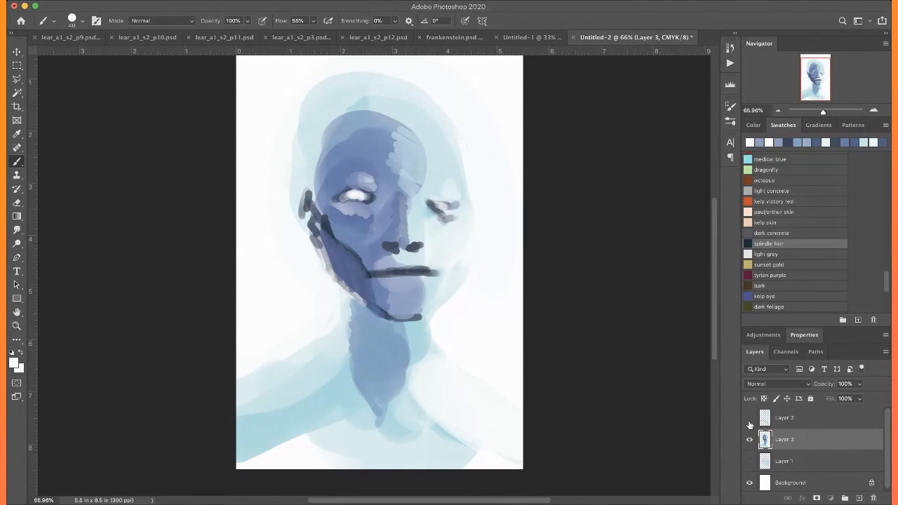
# Brush sampled pale blue along the shadowed temple and cheek, and lighten the upper part of the mouth line
pyautogui.keyDown('alt'); pyautogui.click(322, 134); pyautogui.keyUp('alt')
pyautogui.moveTo(331, 133); pyautogui.dragTo(317, 180)
pyautogui.moveTo(332, 150); pyautogui.dragTo(319, 195)
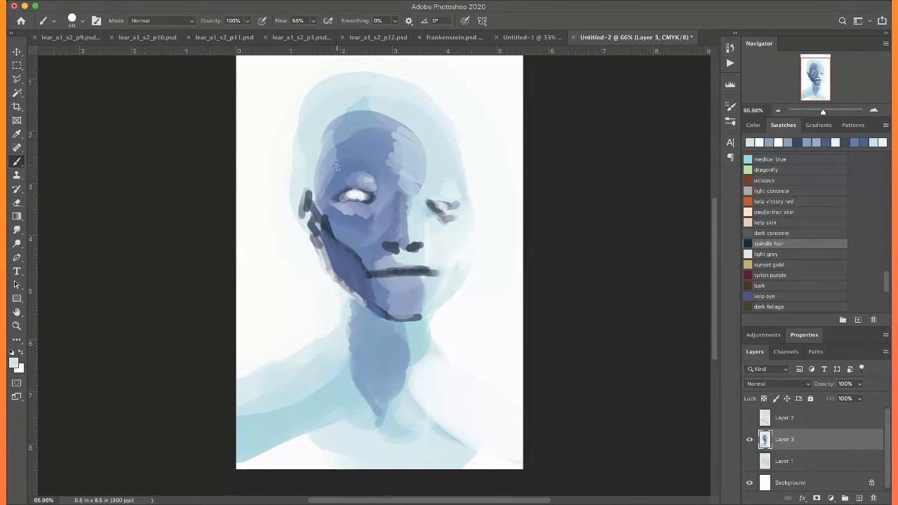
pyautogui.moveTo(331, 128)
pyautogui.mouseDown()
pyautogui.moveTo(339, 163)
pyautogui.moveTo(320, 212)
pyautogui.mouseUp()
pyautogui.moveTo(327, 120)
pyautogui.mouseDown()
pyautogui.moveTo(336, 145)
pyautogui.moveTo(329, 119)
pyautogui.moveTo(335, 168)
pyautogui.moveTo(322, 193)
pyautogui.moveTo(333, 178)
pyautogui.moveTo(325, 220)
pyautogui.moveTo(337, 208)
pyautogui.moveTo(332, 223)
pyautogui.moveTo(341, 212)
pyautogui.moveTo(341, 239)
pyautogui.mouseUp()
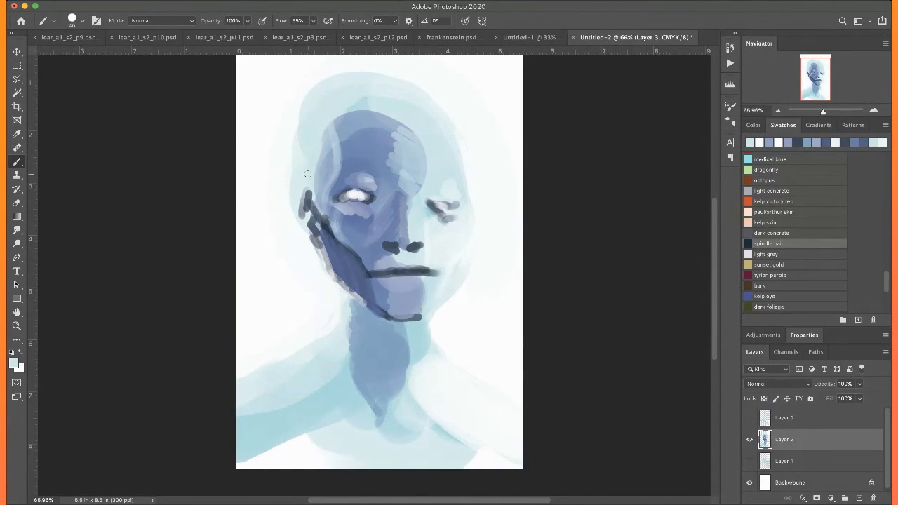
pyautogui.moveTo(416, 270)
pyautogui.mouseDown()
pyautogui.moveTo(424, 271)
pyautogui.moveTo(405, 271)
pyautogui.moveTo(429, 271)
pyautogui.moveTo(386, 274)
pyautogui.mouseUp()
# Refine the head's silhouette along the far cheek and the near side of the skull with sampled near-white
pyautogui.keyDown('alt'); pyautogui.click(438, 137); pyautogui.keyUp('alt')
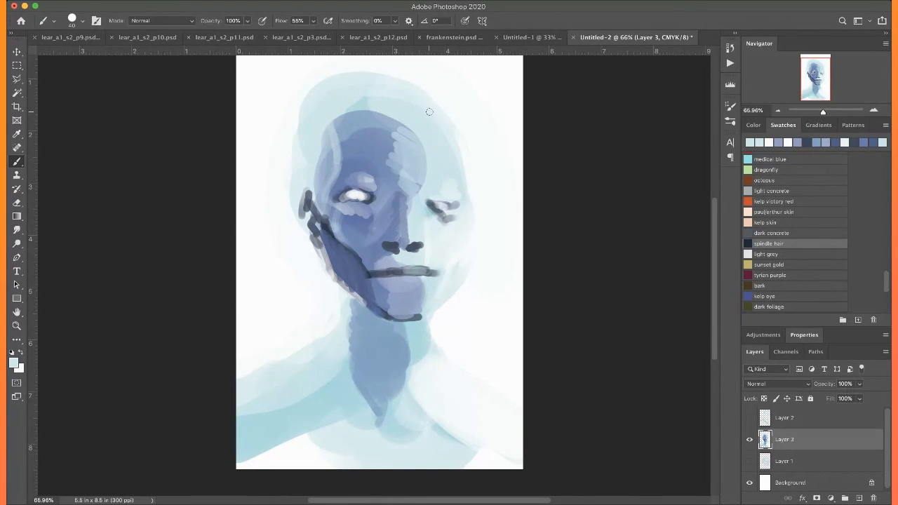
pyautogui.keyDown('alt'); pyautogui.click(472, 249); pyautogui.keyUp('alt')
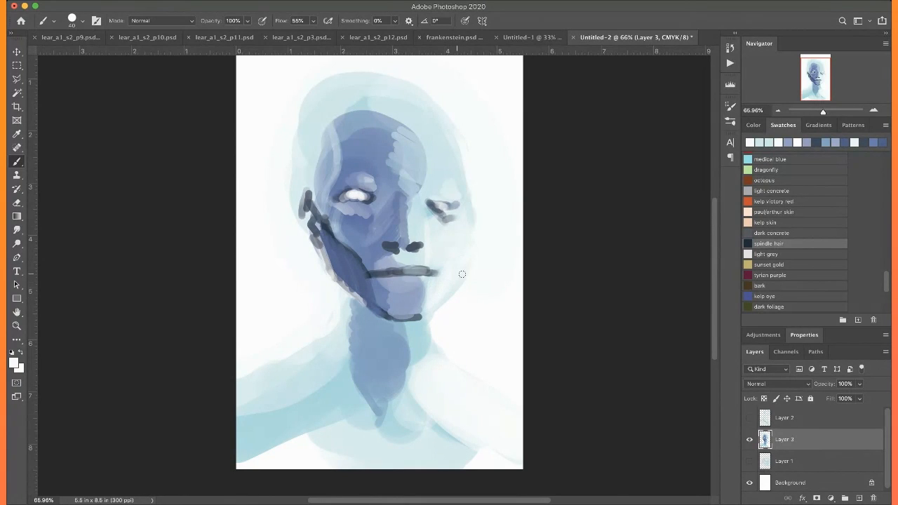
pyautogui.keyDown('alt'); pyautogui.click(477, 288); pyautogui.keyUp('alt')
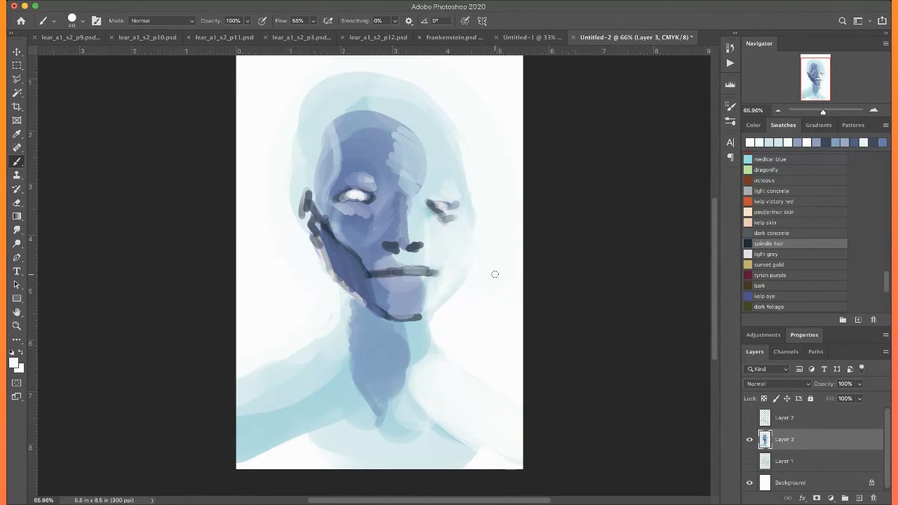
pyautogui.moveTo(473, 255); pyautogui.dragTo(446, 303)
pyautogui.moveTo(299, 103)
pyautogui.mouseDown()
pyautogui.moveTo(288, 183)
pyautogui.moveTo(295, 208)
pyautogui.mouseUp()
pyautogui.moveTo(296, 176); pyautogui.dragTo(299, 216)
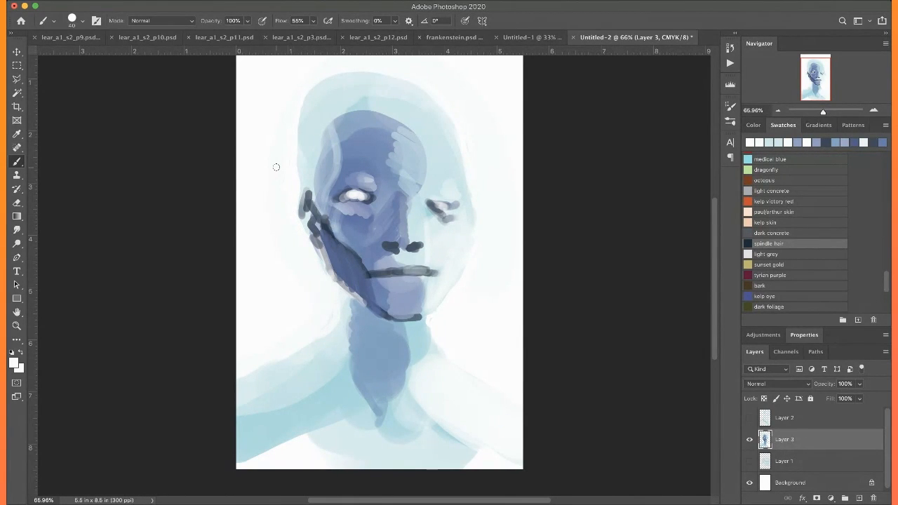
# Define the upper lids of both eyes in sampled dark blue with the brush reduced to size 20
pyautogui.keyDown('alt'); pyautogui.click(326, 229); pyautogui.keyUp('alt')
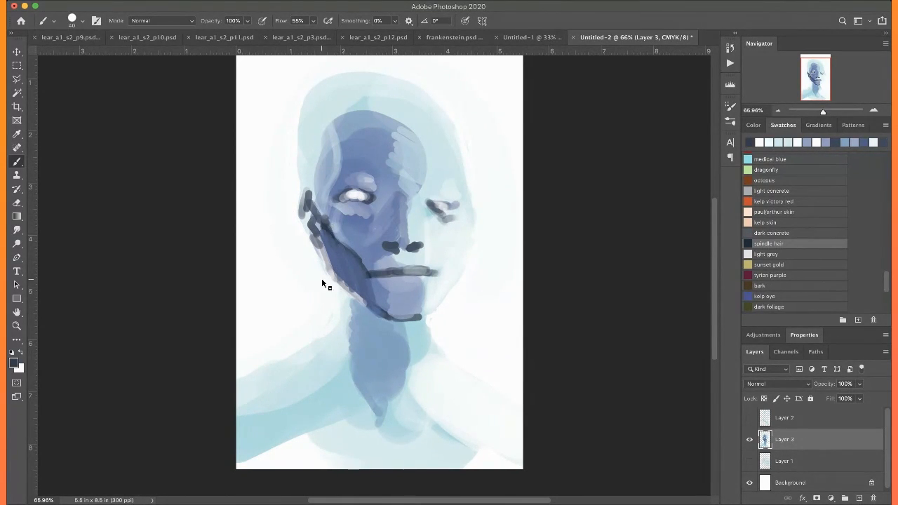
pyautogui.press('[')
pyautogui.press('[')
pyautogui.moveTo(425, 198); pyautogui.dragTo(457, 204)
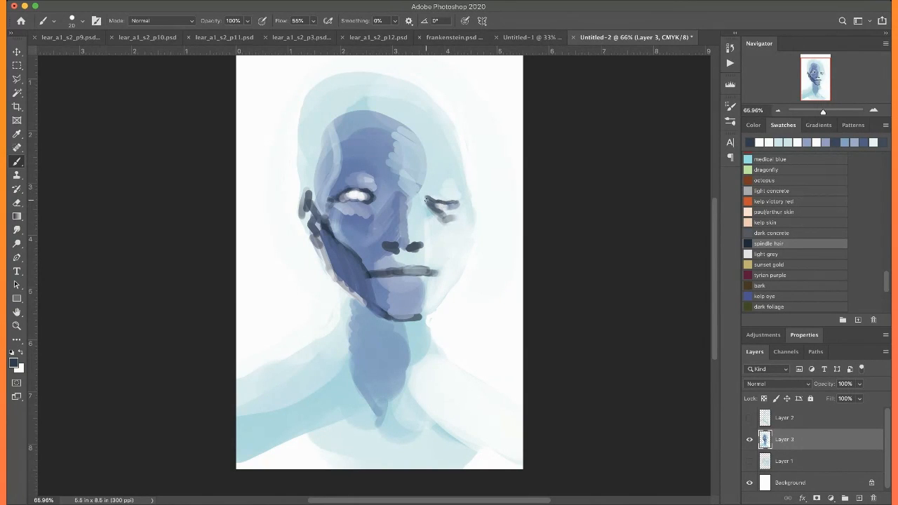
pyautogui.moveTo(366, 190); pyautogui.dragTo(337, 197)
# Draw thin dark lines down the side of the nose, between nose and mouth, and along the parting of the lips
pyautogui.moveTo(398, 196); pyautogui.dragTo(399, 237)
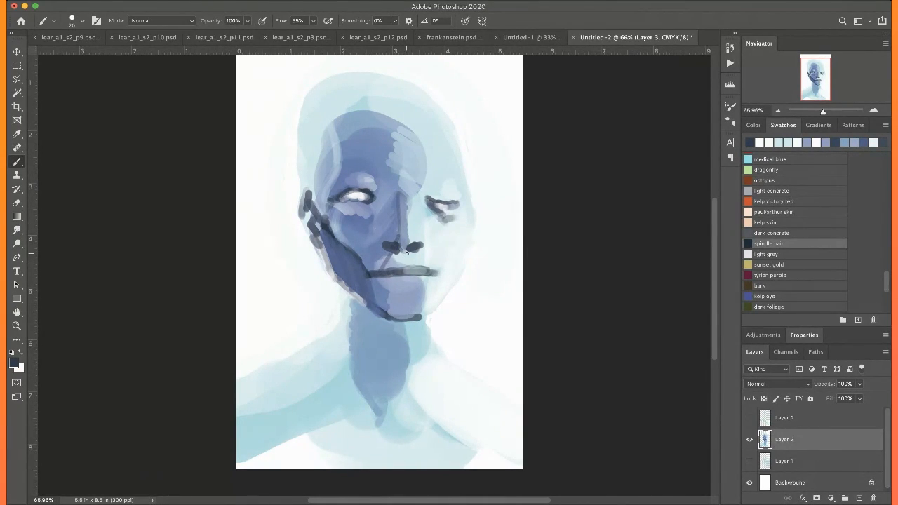
pyautogui.moveTo(402, 256)
pyautogui.mouseDown()
pyautogui.moveTo(404, 272)
pyautogui.moveTo(422, 265)
pyautogui.mouseUp()
pyautogui.moveTo(410, 275); pyautogui.dragTo(390, 276)
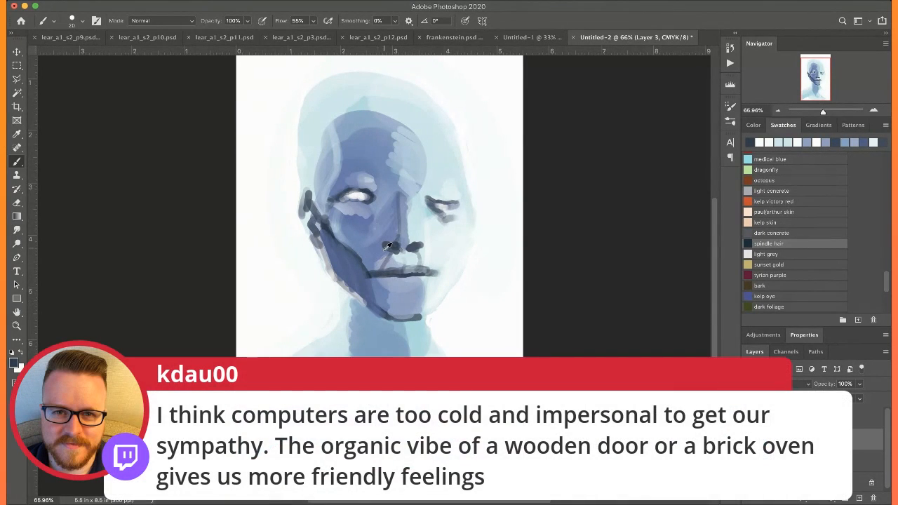
# Paint the shadowed side of the upper lip in sampled blues, undoing the stray stroke below the nose
pyautogui.keyDown('alt'); pyautogui.click(387, 245); pyautogui.keyUp('alt')
pyautogui.moveTo(372, 272)
pyautogui.mouseDown()
pyautogui.moveTo(397, 270)
pyautogui.moveTo(382, 260)
pyautogui.moveTo(374, 271)
pyautogui.moveTo(383, 258)
pyautogui.moveTo(401, 260)
pyautogui.mouseUp()
pyautogui.keyDown('alt'); pyautogui.click(395, 264); pyautogui.keyUp('alt')
pyautogui.keyDown('alt'); pyautogui.click(385, 245); pyautogui.keyUp('alt')
pyautogui.keyDown('alt'); pyautogui.click(397, 266); pyautogui.keyUp('alt')
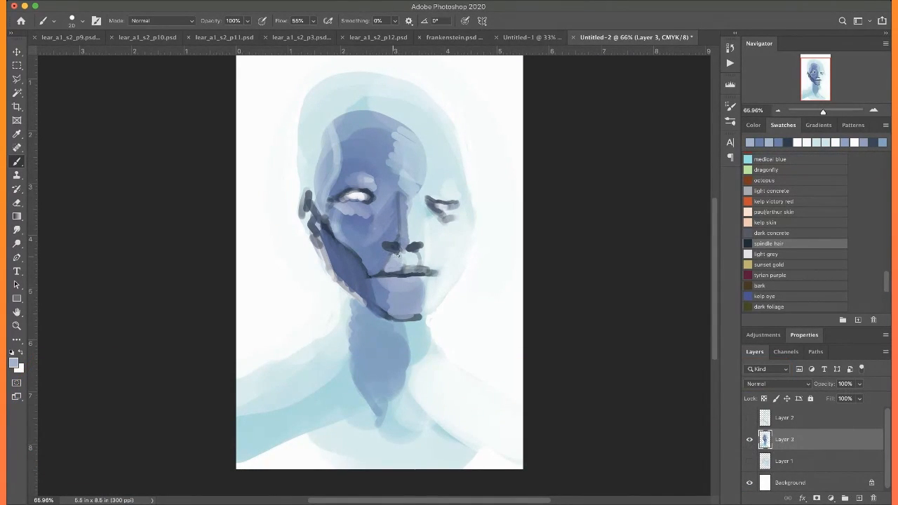
pyautogui.moveTo(407, 252); pyautogui.dragTo(412, 266)
pyautogui.press('super+z')
# Lighten the lit side of the upper lip with sampled pale blue and shade from the far mouth corner toward the chin in sampled grey
pyautogui.keyDown('alt'); pyautogui.click(414, 259); pyautogui.keyUp('alt')
pyautogui.moveTo(407, 256); pyautogui.dragTo(407, 269)
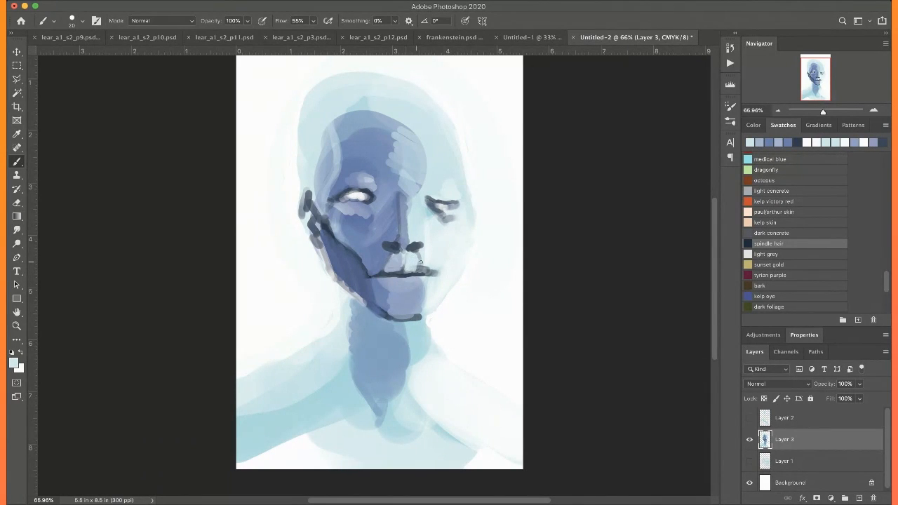
pyautogui.moveTo(421, 268)
pyautogui.mouseDown()
pyautogui.moveTo(435, 271)
pyautogui.moveTo(426, 270)
pyautogui.mouseUp()
pyautogui.keyDown('alt'); pyautogui.click(436, 274); pyautogui.keyUp('alt')
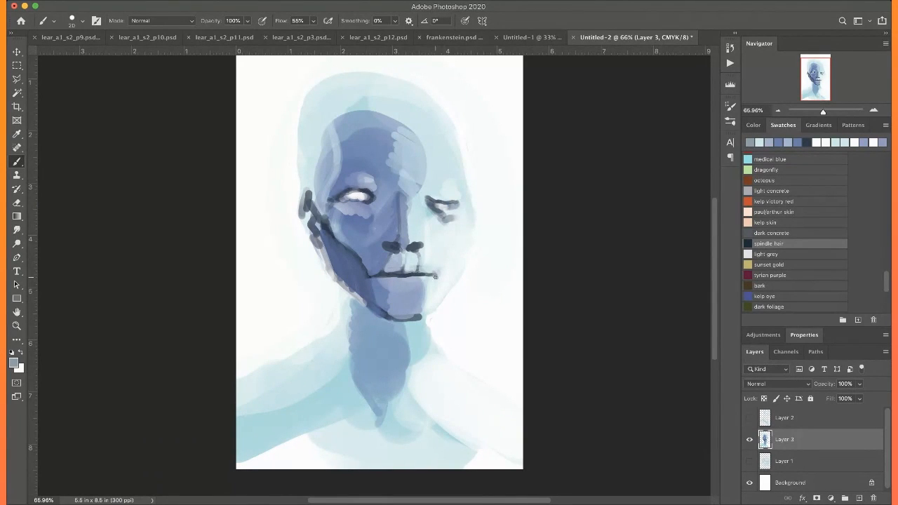
pyautogui.moveTo(435, 279); pyautogui.dragTo(428, 303)
# Accent the near mouth corner in sampled dark blue and shade the lower lip with a sampled mid blue
pyautogui.keyDown('alt'); pyautogui.click(333, 226); pyautogui.keyUp('alt')
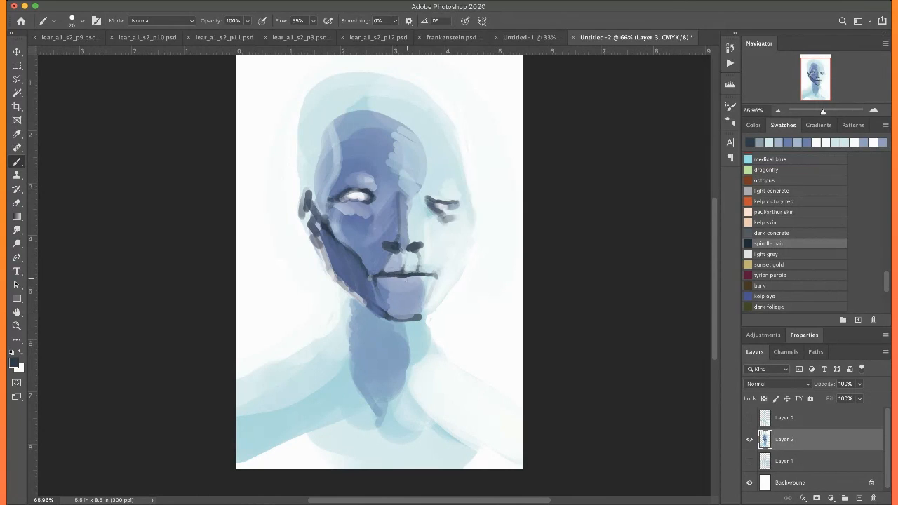
pyautogui.keyDown('alt'); pyautogui.click(400, 286); pyautogui.keyUp('alt')
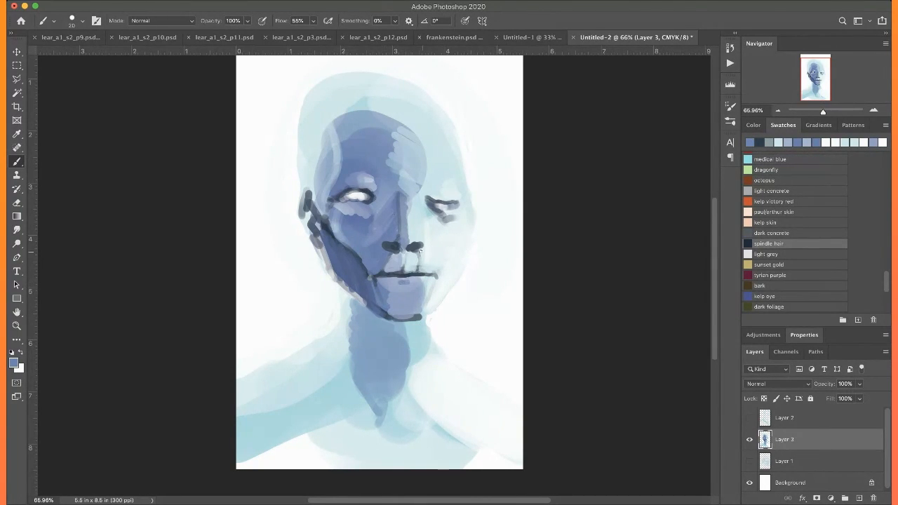
pyautogui.moveTo(425, 277); pyautogui.dragTo(414, 278)
# Draw stitched scar lines down both sides of the shaded neck area in the same mid blue
pyautogui.moveTo(363, 342)
pyautogui.mouseDown()
pyautogui.moveTo(394, 360)
pyautogui.moveTo(349, 332)
pyautogui.moveTo(356, 361)
pyautogui.moveTo(388, 393)
pyautogui.mouseUp()
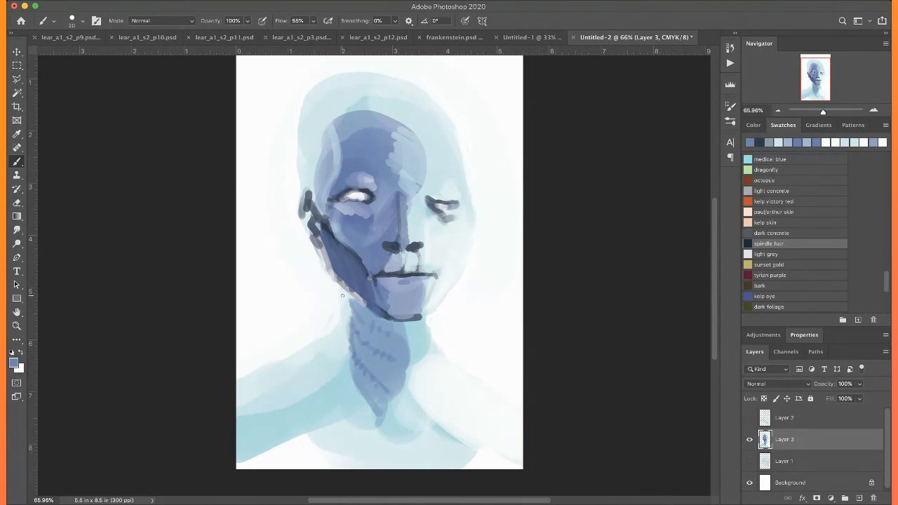
pyautogui.moveTo(349, 298); pyautogui.dragTo(351, 316)
pyautogui.moveTo(391, 368); pyautogui.dragTo(395, 404)
pyautogui.moveTo(390, 381)
pyautogui.mouseDown()
pyautogui.moveTo(343, 355)
pyautogui.moveTo(397, 400)
pyautogui.mouseUp()
# Draw curved lines across both sides of the upper chest and add short cross stitches to the near one
pyautogui.moveTo(292, 425); pyautogui.dragTo(375, 491)
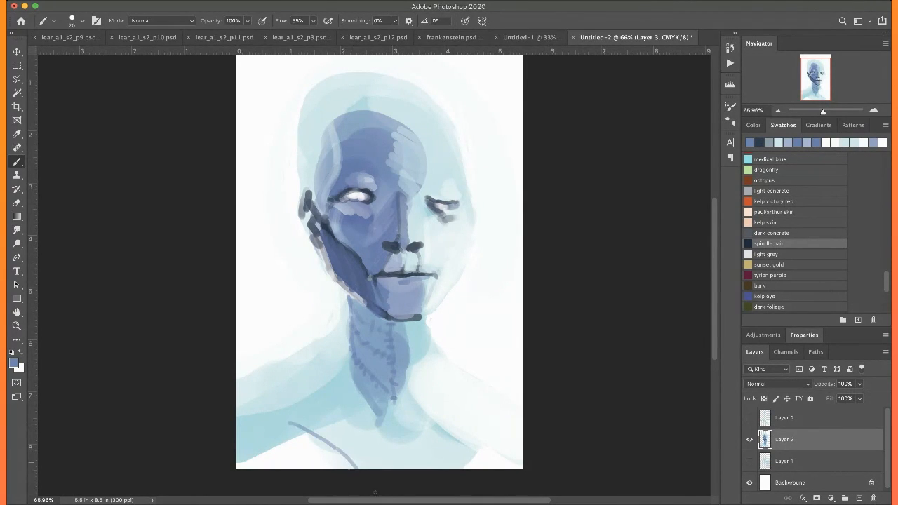
pyautogui.moveTo(475, 423); pyautogui.dragTo(443, 437)
pyautogui.moveTo(307, 420)
pyautogui.mouseDown()
pyautogui.moveTo(299, 431)
pyautogui.moveTo(335, 452)
pyautogui.mouseUp()
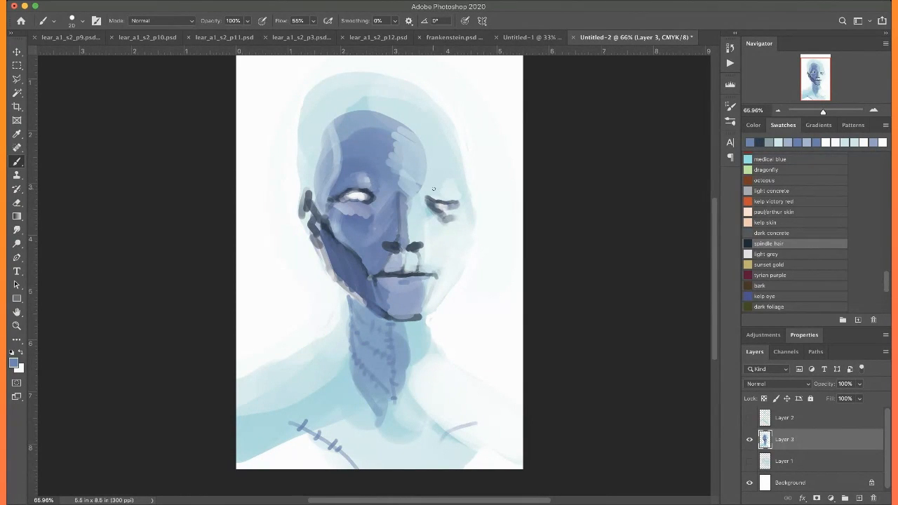
# Paint sampled pale blues over the far brow, the lit edge of the forehead and the bridge of the nose
pyautogui.keyDown('alt'); pyautogui.click(413, 156); pyautogui.keyUp('alt')
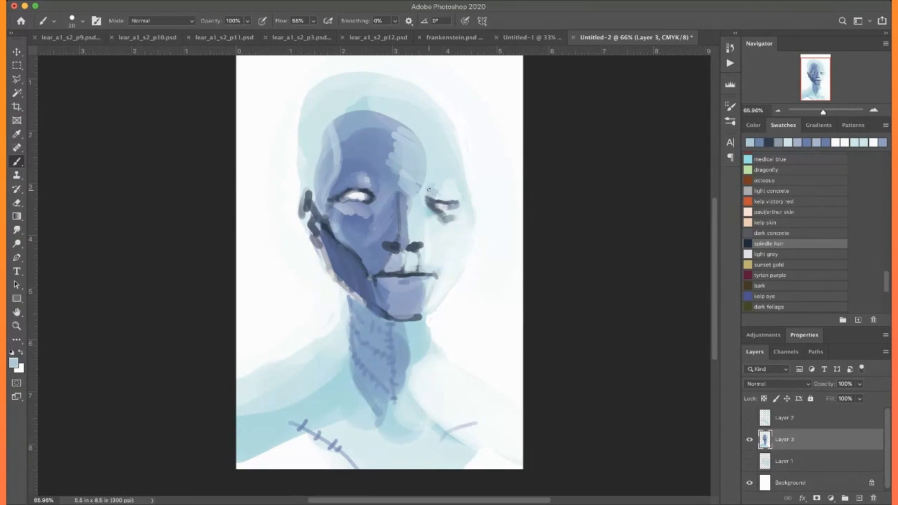
pyautogui.keyDown('alt'); pyautogui.click(432, 152); pyautogui.keyUp('alt')
pyautogui.moveTo(420, 142); pyautogui.dragTo(404, 242)
pyautogui.moveTo(404, 198); pyautogui.dragTo(406, 242)
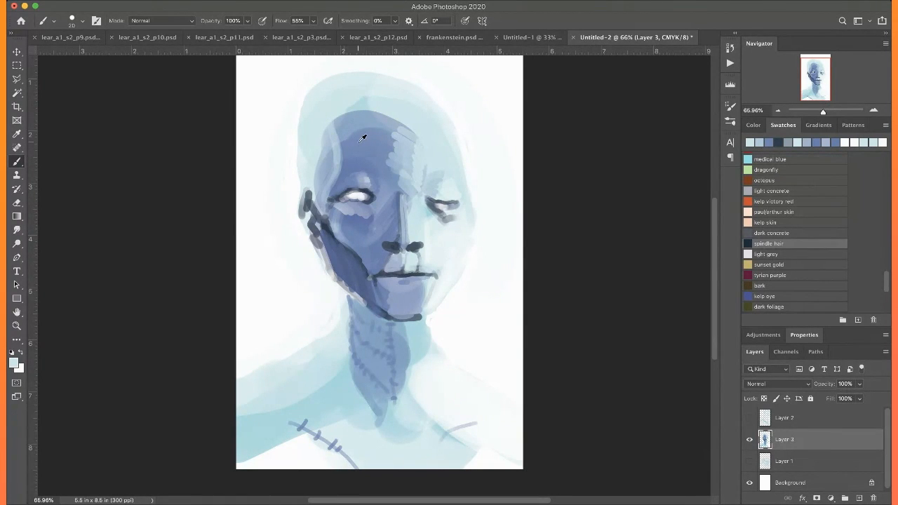
# Add sampled pale blue highlights to the ear, near cheek and neck, and clean up the outer edge of the jaw
pyautogui.keyDown('alt'); pyautogui.click(363, 133); pyautogui.keyUp('alt')
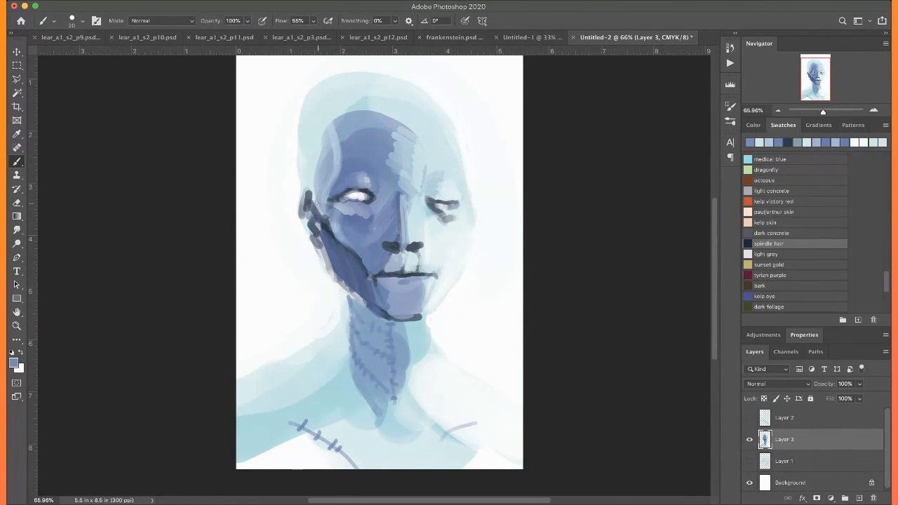
pyautogui.keyDown('alt'); pyautogui.click(318, 132); pyautogui.keyUp('alt')
pyautogui.moveTo(308, 189)
pyautogui.mouseDown()
pyautogui.moveTo(302, 218)
pyautogui.moveTo(312, 237)
pyautogui.moveTo(328, 247)
pyautogui.moveTo(334, 215)
pyautogui.moveTo(343, 239)
pyautogui.mouseUp()
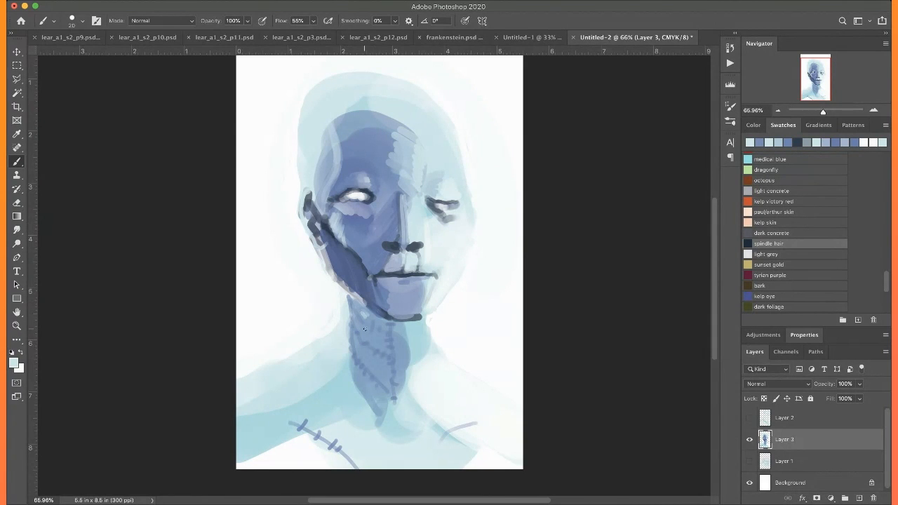
pyautogui.moveTo(364, 330); pyautogui.dragTo(364, 362)
pyautogui.moveTo(320, 244); pyautogui.dragTo(350, 288)
pyautogui.moveTo(320, 243)
pyautogui.mouseDown()
pyautogui.moveTo(332, 274)
pyautogui.moveTo(355, 296)
pyautogui.moveTo(329, 273)
pyautogui.moveTo(381, 312)
pyautogui.mouseUp()
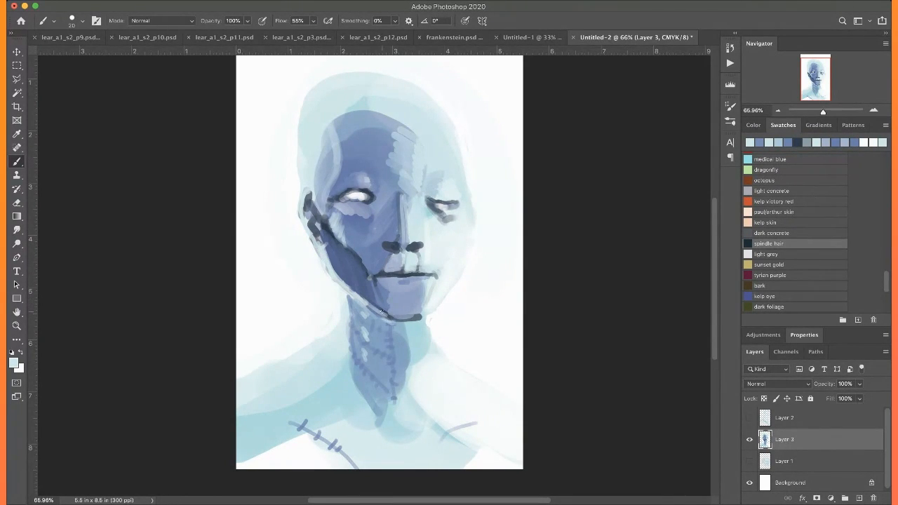
pyautogui.moveTo(325, 216)
pyautogui.mouseDown()
pyautogui.moveTo(346, 241)
pyautogui.moveTo(340, 228)
pyautogui.mouseUp()
# Draw long strands of hair in sampled dark blue from the crown down past the near ear to the shoulder
pyautogui.keyDown('alt'); pyautogui.click(367, 203); pyautogui.keyUp('alt')
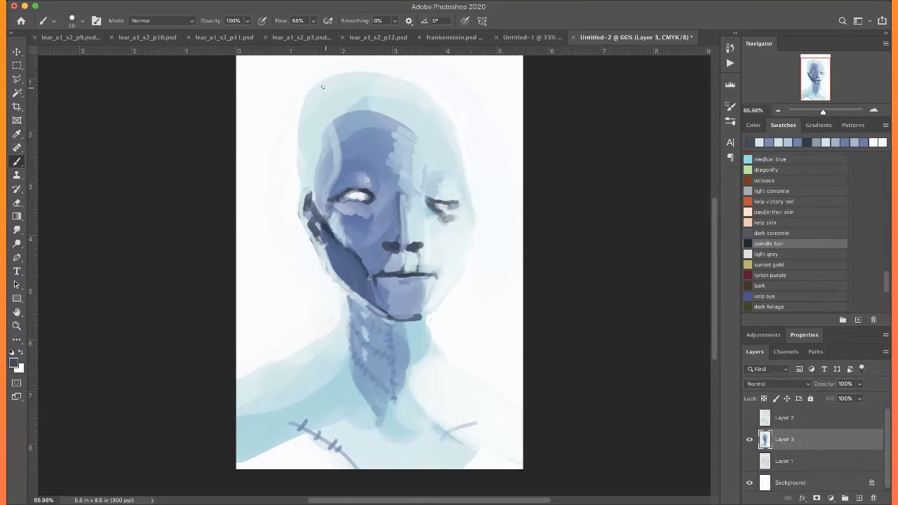
pyautogui.moveTo(343, 78)
pyautogui.mouseDown()
pyautogui.moveTo(308, 144)
pyautogui.moveTo(316, 132)
pyautogui.moveTo(307, 176)
pyautogui.moveTo(309, 130)
pyautogui.moveTo(310, 194)
pyautogui.mouseUp()
pyautogui.moveTo(308, 143); pyautogui.dragTo(310, 337)
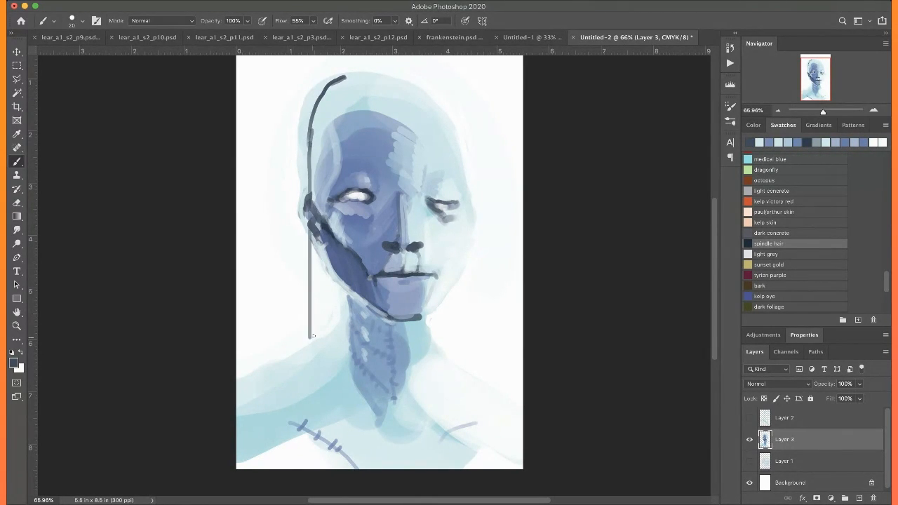
pyautogui.moveTo(306, 102); pyautogui.dragTo(309, 170)
pyautogui.moveTo(319, 256); pyautogui.dragTo(310, 397)
pyautogui.moveTo(334, 283)
pyautogui.mouseDown()
pyautogui.moveTo(334, 302)
pyautogui.moveTo(324, 283)
pyautogui.mouseUp()
# Draw a long hair strand from the crown down across the face and two short strands beside the far jaw
pyautogui.moveTo(361, 76)
pyautogui.mouseDown()
pyautogui.moveTo(387, 68)
pyautogui.moveTo(380, 72)
pyautogui.moveTo(401, 77)
pyautogui.moveTo(391, 76)
pyautogui.moveTo(409, 94)
pyautogui.moveTo(405, 85)
pyautogui.moveTo(426, 142)
pyautogui.moveTo(415, 112)
pyautogui.moveTo(412, 125)
pyautogui.moveTo(419, 107)
pyautogui.moveTo(417, 414)
pyautogui.mouseUp()
pyautogui.moveTo(448, 292); pyautogui.dragTo(448, 337)
pyautogui.moveTo(453, 288); pyautogui.dragTo(454, 332)
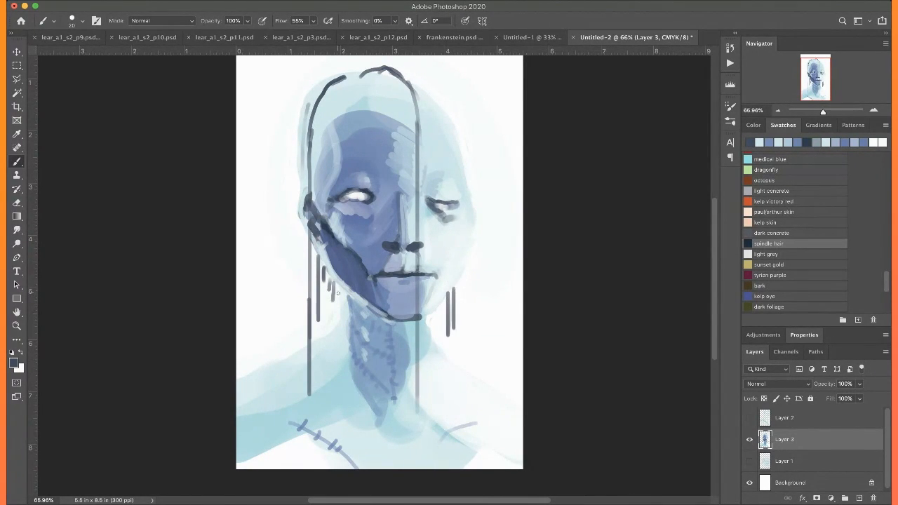
# Thicken the hair beneath the near ear with short vertical dark strokes beside the jaw
pyautogui.moveTo(336, 283)
pyautogui.mouseDown()
pyautogui.moveTo(337, 302)
pyautogui.moveTo(326, 296)
pyautogui.mouseUp()
pyautogui.moveTo(323, 264)
pyautogui.mouseDown()
pyautogui.moveTo(321, 290)
pyautogui.moveTo(336, 318)
pyautogui.mouseUp()
pyautogui.moveTo(331, 287); pyautogui.dragTo(331, 320)
pyautogui.moveTo(328, 281)
pyautogui.mouseDown()
pyautogui.moveTo(320, 332)
pyautogui.moveTo(320, 321)
pyautogui.mouseUp()
# Sketch curved dark hair strands sweeping from the crown over the near temple to the top of the ear
pyautogui.moveTo(319, 89)
pyautogui.mouseDown()
pyautogui.moveTo(298, 130)
pyautogui.moveTo(302, 104)
pyautogui.moveTo(297, 183)
pyautogui.mouseUp()
pyautogui.moveTo(353, 77)
pyautogui.mouseDown()
pyautogui.moveTo(322, 162)
pyautogui.moveTo(322, 139)
pyautogui.moveTo(335, 109)
pyautogui.moveTo(324, 172)
pyautogui.moveTo(302, 191)
pyautogui.mouseUp()
pyautogui.moveTo(340, 92); pyautogui.dragTo(308, 189)
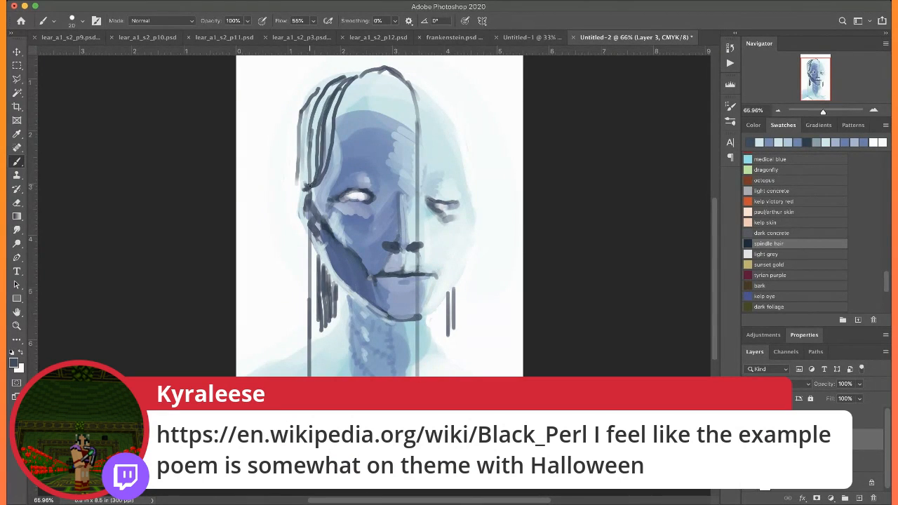
pyautogui.moveTo(313, 144); pyautogui.dragTo(302, 186)
pyautogui.moveTo(321, 119)
pyautogui.mouseDown()
pyautogui.moveTo(306, 179)
pyautogui.moveTo(319, 170)
pyautogui.mouseUp()
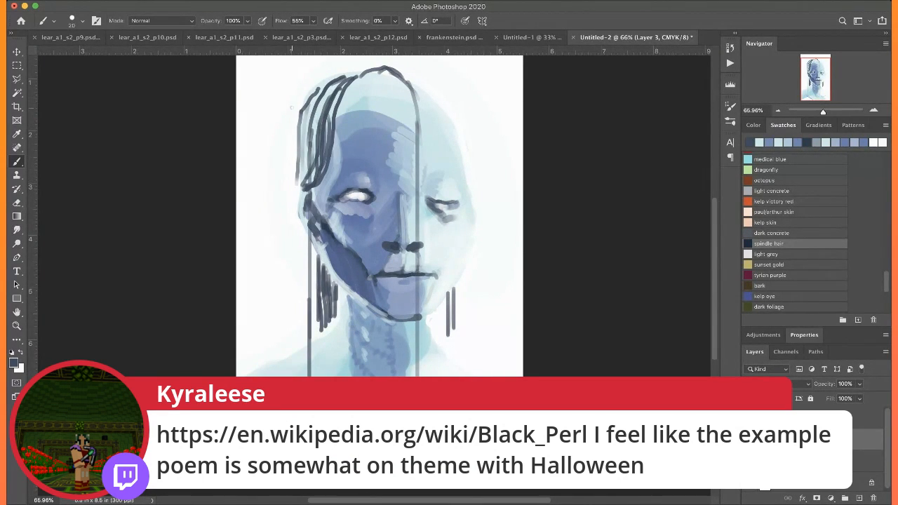
# Draw a dark hair strand beside the near ear, one from the crown over the far side, and several over the near temple
pyautogui.moveTo(302, 233); pyautogui.dragTo(302, 299)
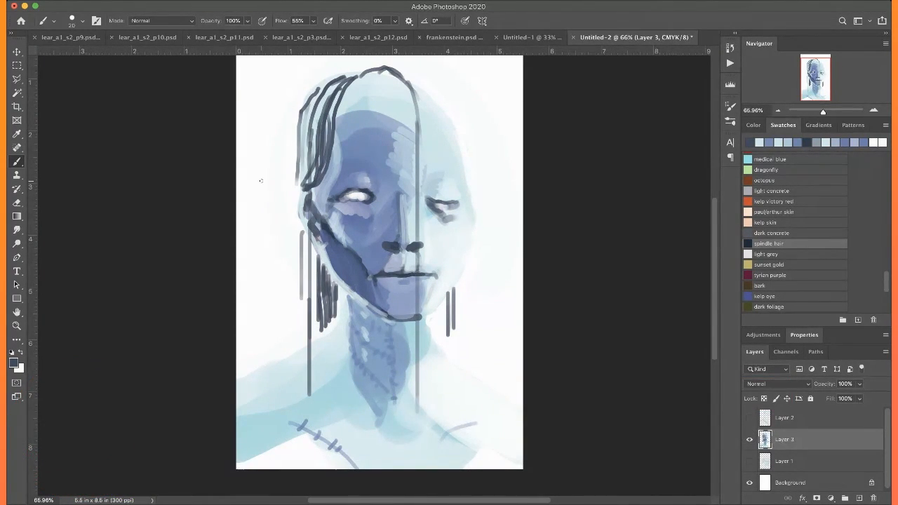
pyautogui.moveTo(398, 68); pyautogui.dragTo(446, 117)
pyautogui.moveTo(352, 79); pyautogui.dragTo(325, 169)
pyautogui.scroll(3, 281, 102)
pyautogui.moveTo(355, 96)
pyautogui.mouseDown()
pyautogui.moveTo(305, 133)
pyautogui.moveTo(303, 191)
pyautogui.mouseUp()
pyautogui.moveTo(320, 118); pyautogui.dragTo(301, 200)
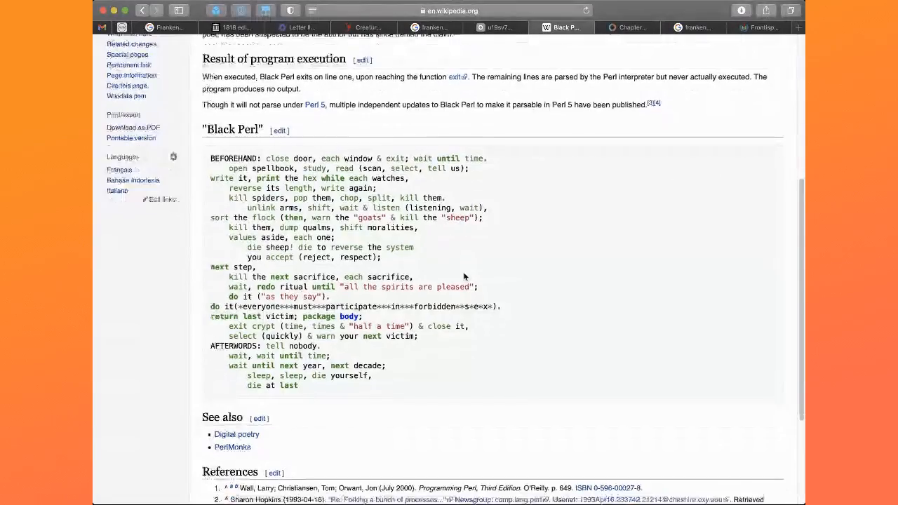
# Read the "Black Perl" poem on its Wikipedia page and return to Photoshop
pyautogui.scroll(-2, 464, 277)
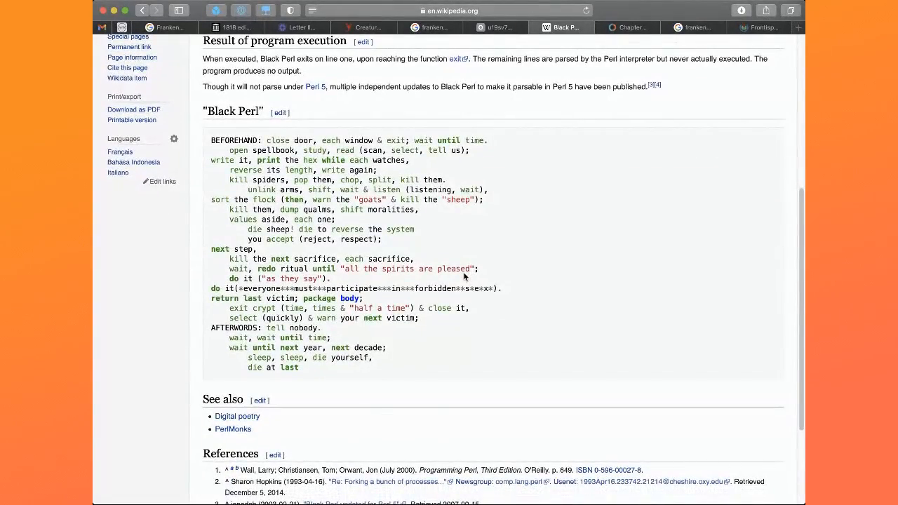
pyautogui.scroll(4, 464, 278)
pyautogui.scroll(-3, 463, 278)
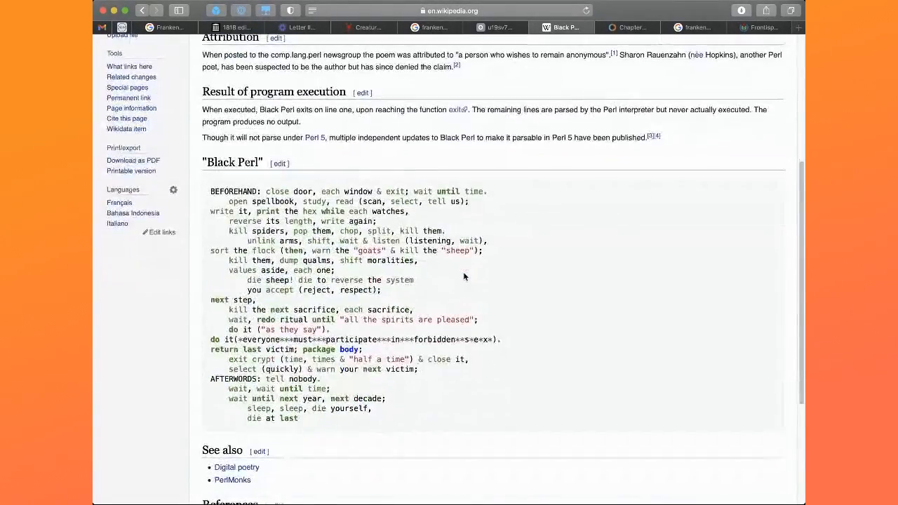
pyautogui.scroll(-1, 463, 277)
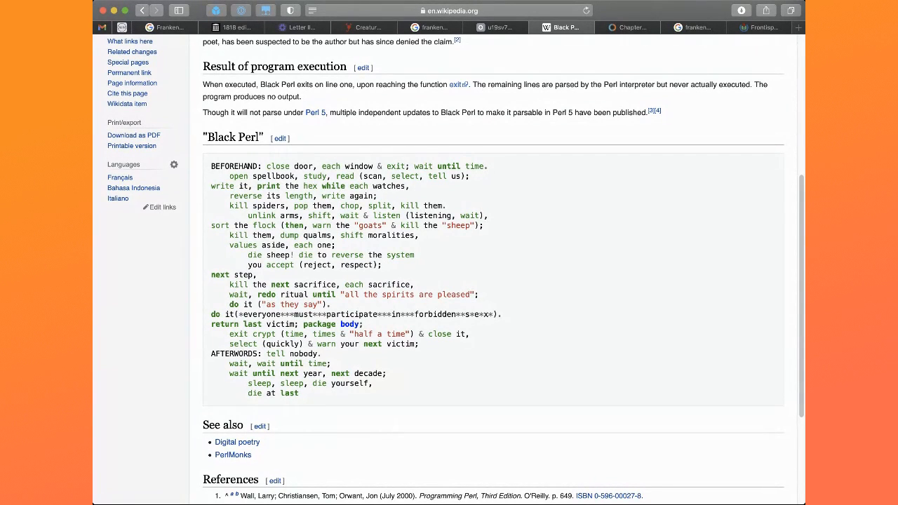
pyautogui.press('super+Tab')
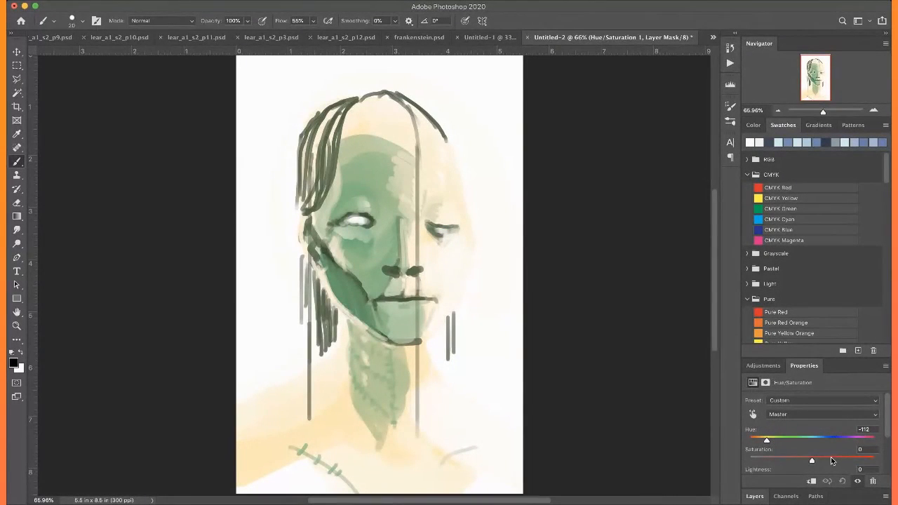
# Merge the Hue/Saturation adjustment layer with Layer 3, the painted portrait
pyautogui.click(755, 496)
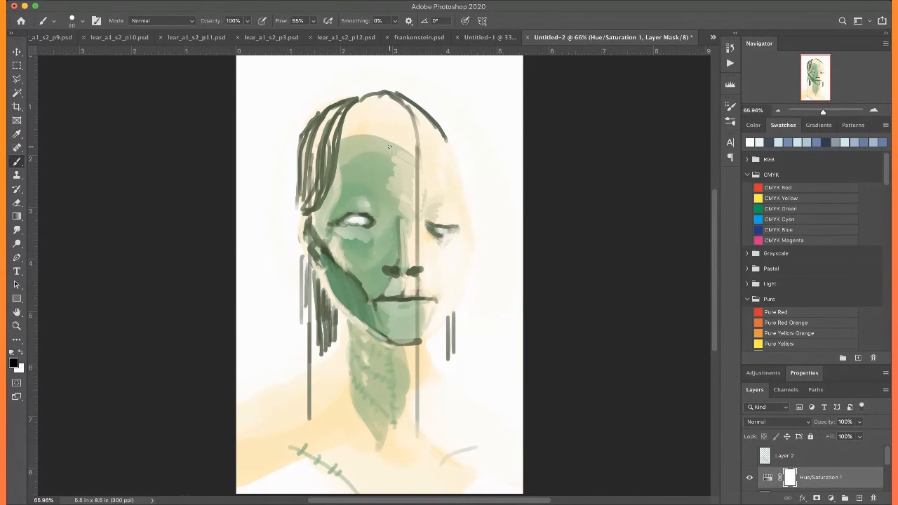
pyautogui.scroll(-2, 786, 462)
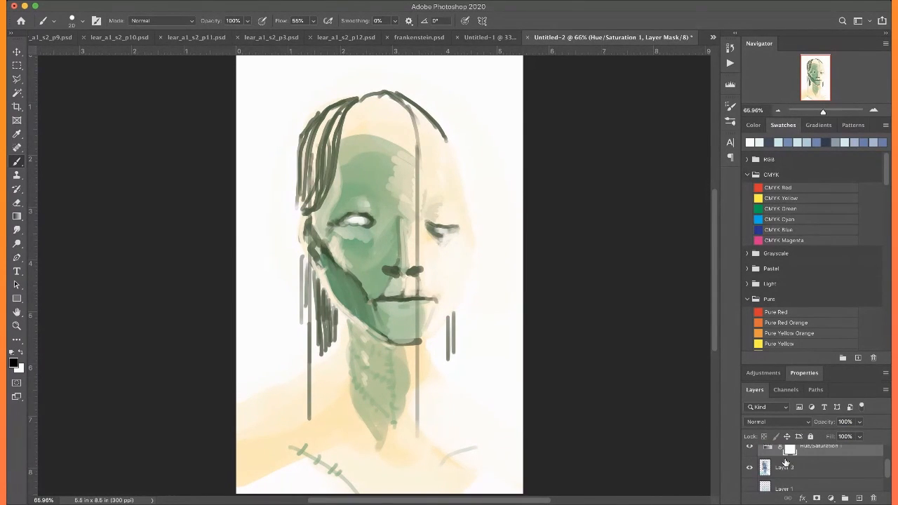
pyautogui.keyDown('shift'); pyautogui.click(791, 473); pyautogui.keyUp('shift')
pyautogui.press('super+e')
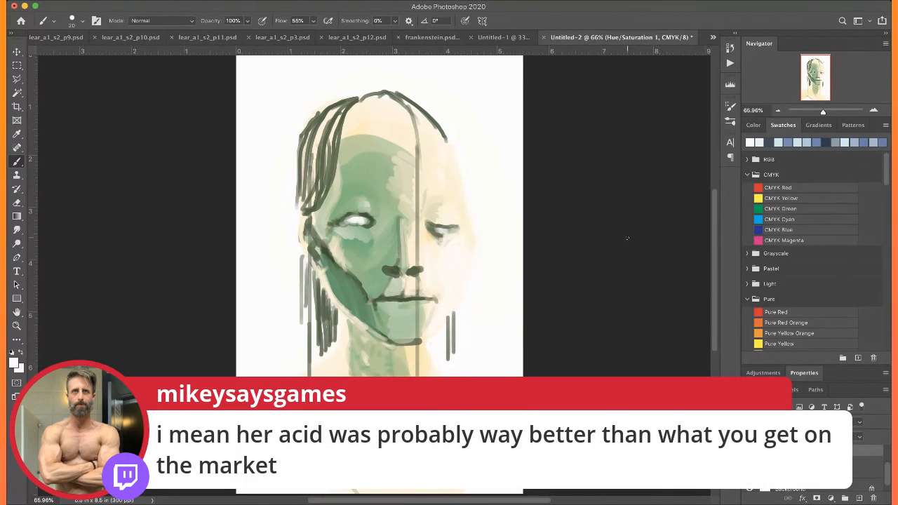
# Paint the hair at the near temple and beneath the near ear in rich black with a size 50 brush
pyautogui.scroll(-10, 772, 222)
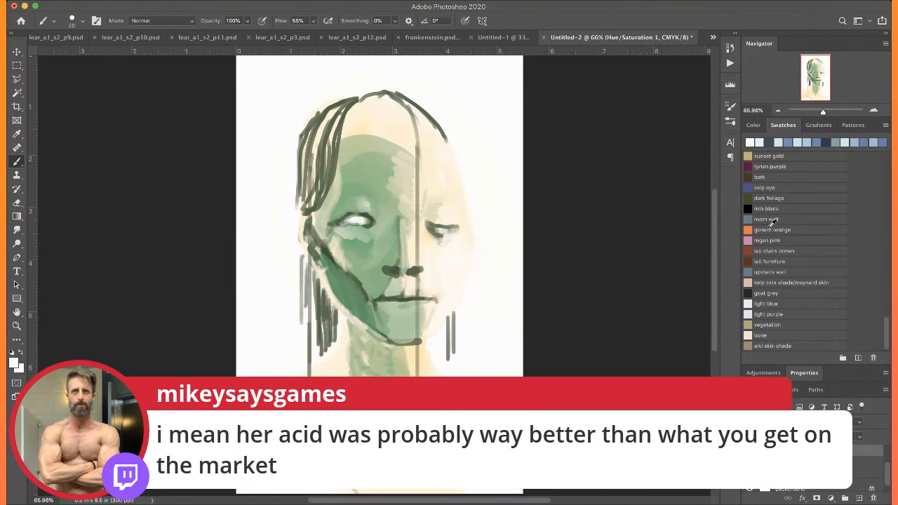
pyautogui.click(753, 209)
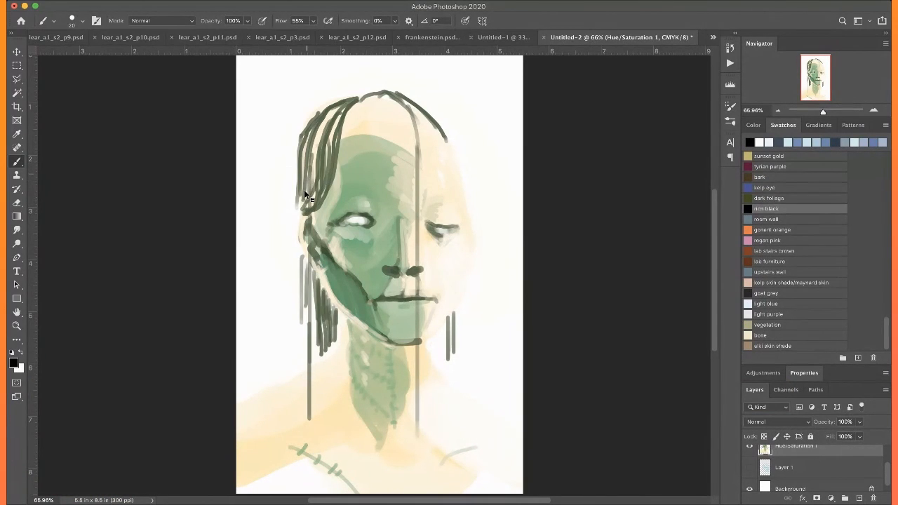
pyautogui.press(']')
pyautogui.press(']')
pyautogui.press(']')
pyautogui.moveTo(307, 148); pyautogui.dragTo(299, 209)
pyautogui.moveTo(316, 162)
pyautogui.mouseDown()
pyautogui.moveTo(323, 190)
pyautogui.moveTo(330, 155)
pyautogui.moveTo(303, 209)
pyautogui.mouseUp()
pyautogui.moveTo(297, 163); pyautogui.dragTo(300, 226)
pyautogui.moveTo(308, 264)
pyautogui.mouseDown()
pyautogui.moveTo(314, 322)
pyautogui.moveTo(341, 344)
pyautogui.moveTo(316, 277)
pyautogui.moveTo(324, 351)
pyautogui.moveTo(333, 319)
pyautogui.moveTo(315, 350)
pyautogui.mouseUp()
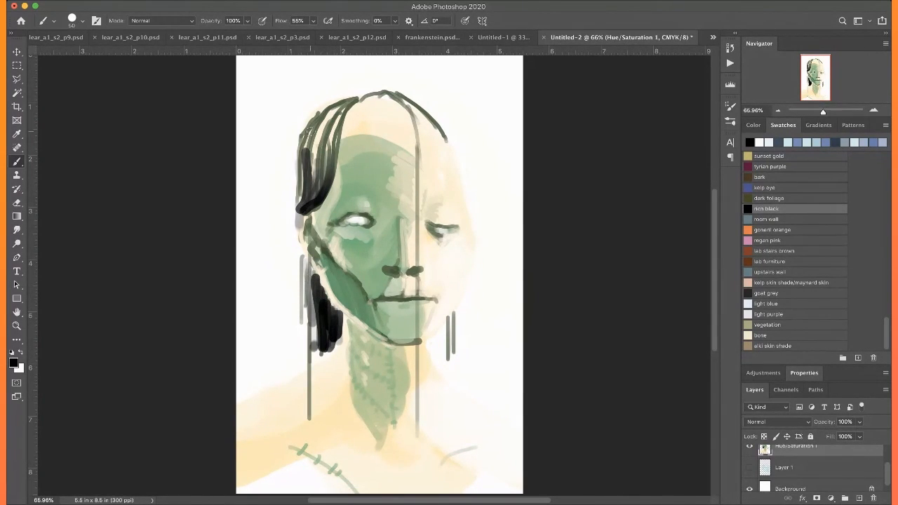
# Thicken the black hair over the crown and near temple, behind the near ear, and beside the far jaw
pyautogui.moveTo(344, 103)
pyautogui.mouseDown()
pyautogui.moveTo(317, 131)
pyautogui.moveTo(330, 153)
pyautogui.mouseUp()
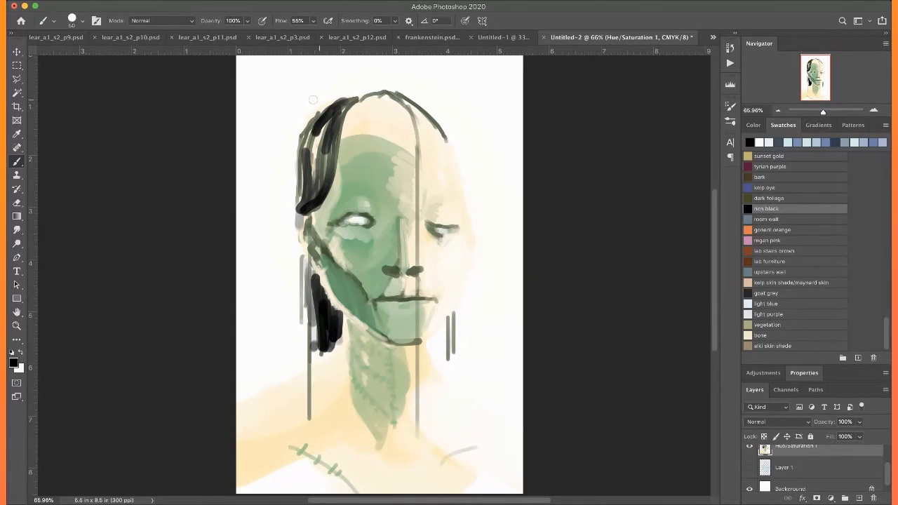
pyautogui.moveTo(300, 213)
pyautogui.mouseDown()
pyautogui.moveTo(305, 325)
pyautogui.moveTo(317, 368)
pyautogui.mouseUp()
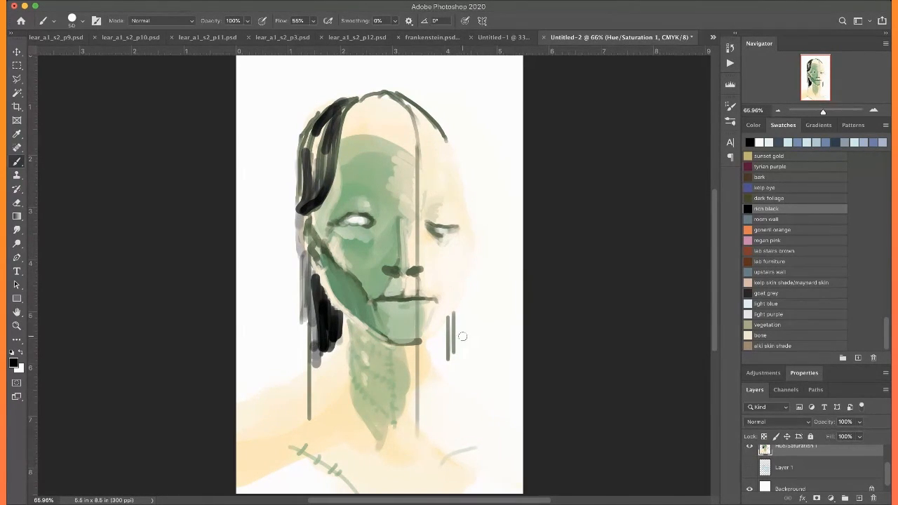
pyautogui.moveTo(452, 316); pyautogui.dragTo(452, 348)
pyautogui.moveTo(383, 95)
pyautogui.mouseDown()
pyautogui.moveTo(419, 105)
pyautogui.moveTo(447, 133)
pyautogui.mouseUp()
pyautogui.moveTo(378, 89)
pyautogui.mouseDown()
pyautogui.moveTo(324, 143)
pyautogui.moveTo(315, 124)
pyautogui.moveTo(306, 209)
pyautogui.mouseUp()
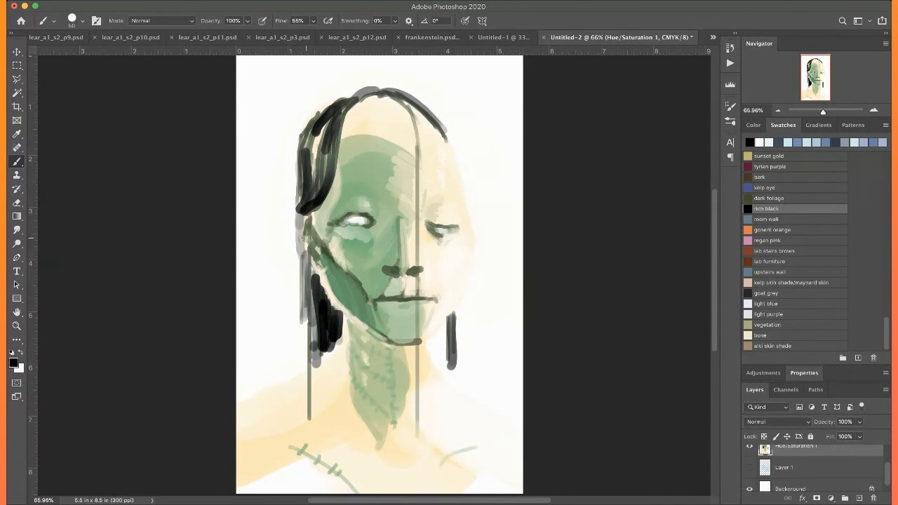
# Define the near ear with sampled cream and gray-green, and touch up the skin tones beside the neck
pyautogui.keyDown('alt'); pyautogui.click(341, 395); pyautogui.keyUp('alt')
pyautogui.moveTo(300, 227); pyautogui.dragTo(319, 263)
pyautogui.keyDown('alt'); pyautogui.click(318, 230); pyautogui.keyUp('alt')
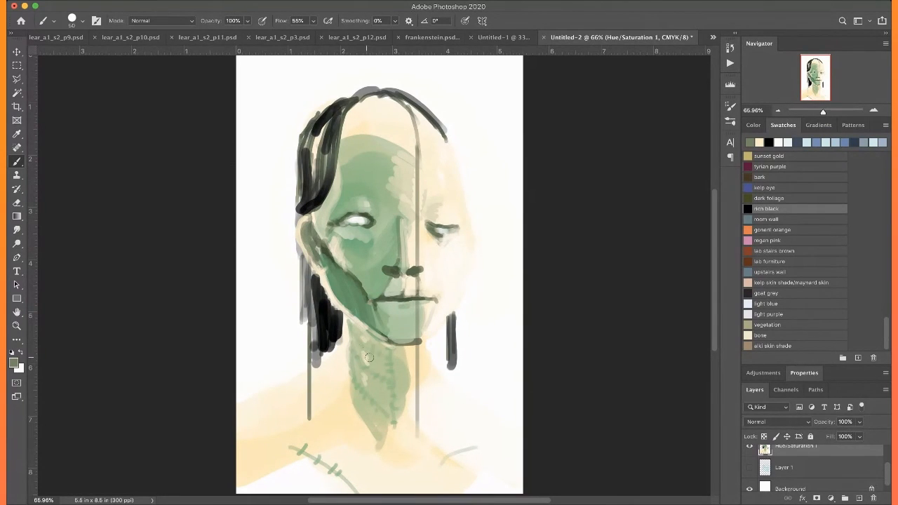
pyautogui.keyDown('alt'); pyautogui.click(336, 358); pyautogui.keyUp('alt')
pyautogui.moveTo(323, 361); pyautogui.dragTo(311, 373)
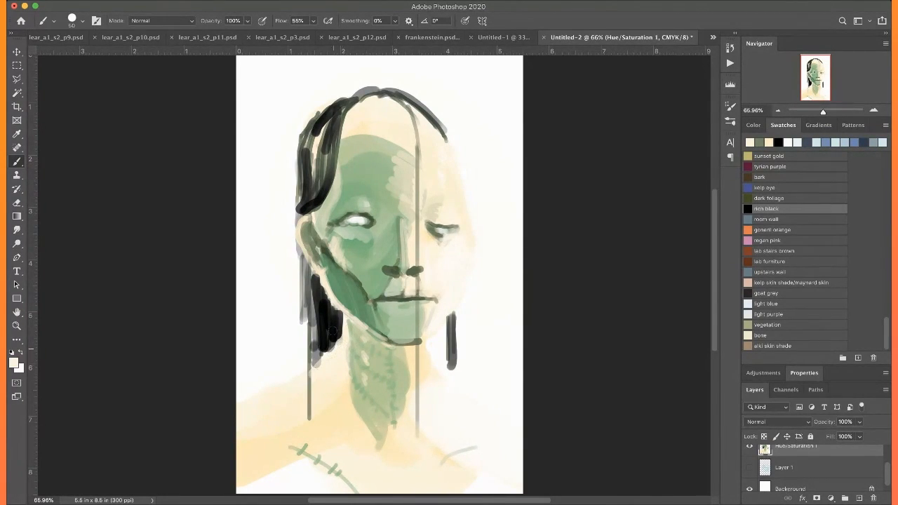
pyautogui.keyDown('alt'); pyautogui.click(427, 359); pyautogui.keyUp('alt')
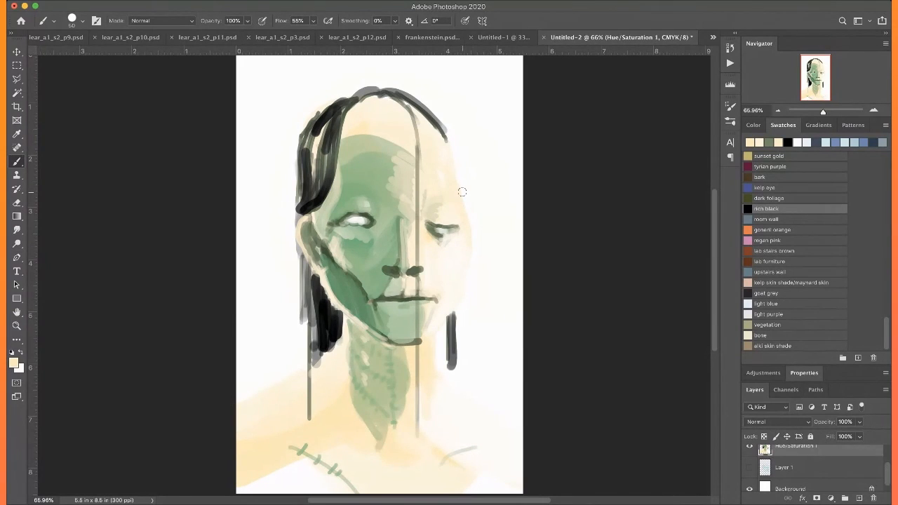
# Try a sampled pale green on the upper forehead, and shade the neck's base and near collarbone with it
pyautogui.keyDown('alt'); pyautogui.click(367, 122); pyautogui.keyUp('alt')
pyautogui.moveTo(380, 129)
pyautogui.mouseDown()
pyautogui.moveTo(363, 109)
pyautogui.moveTo(398, 102)
pyautogui.mouseUp()
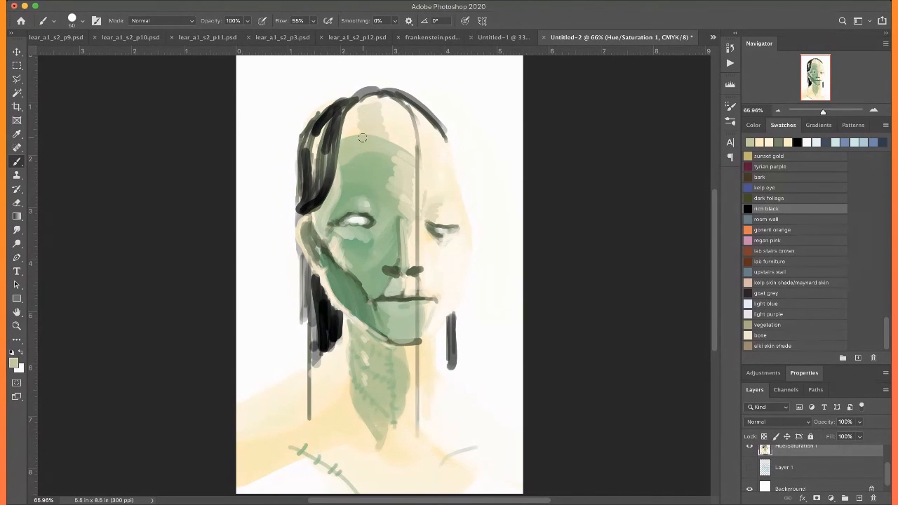
pyautogui.moveTo(368, 144); pyautogui.dragTo(377, 105)
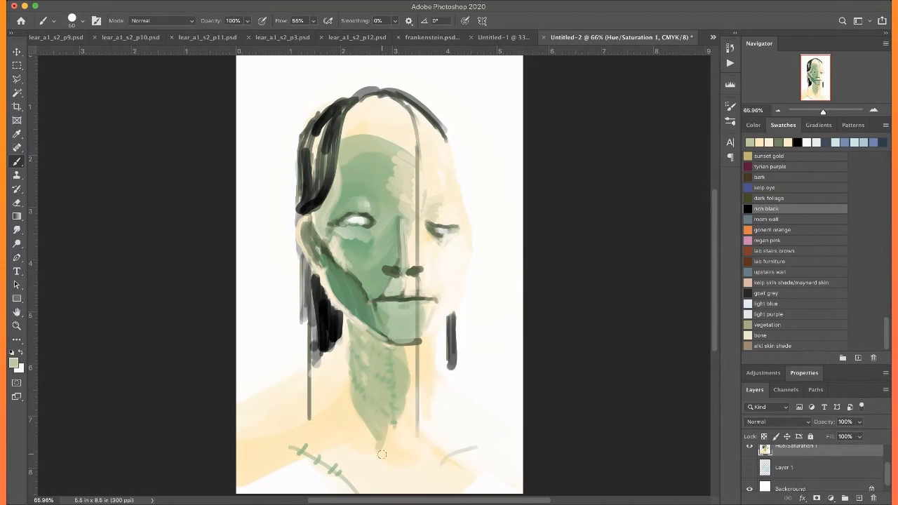
pyautogui.moveTo(376, 437)
pyautogui.mouseDown()
pyautogui.moveTo(392, 428)
pyautogui.moveTo(398, 460)
pyautogui.mouseUp()
pyautogui.moveTo(372, 432); pyautogui.dragTo(310, 450)
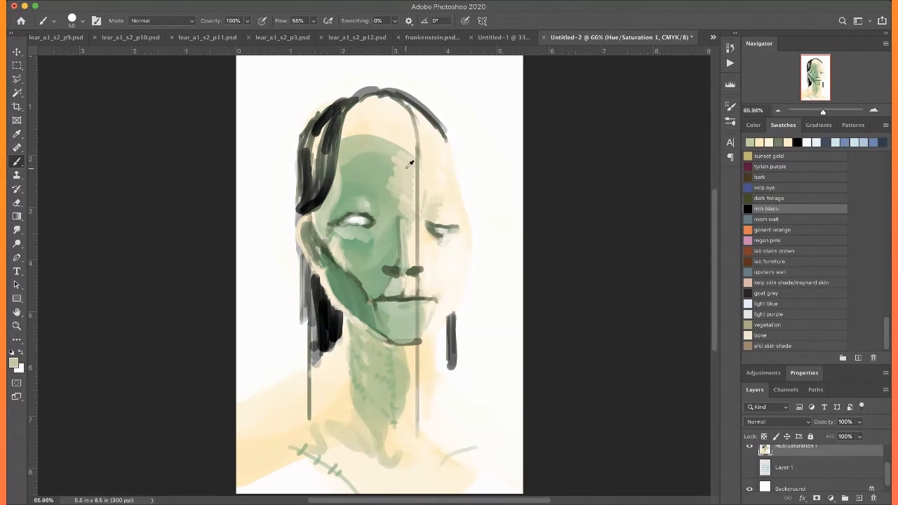
# Soften the edge of the green forehead patch with sampled beige and extend the tone up toward the hairline
pyautogui.keyDown('alt'); pyautogui.click(407, 163); pyautogui.keyUp('alt')
pyautogui.moveTo(386, 148); pyautogui.dragTo(386, 206)
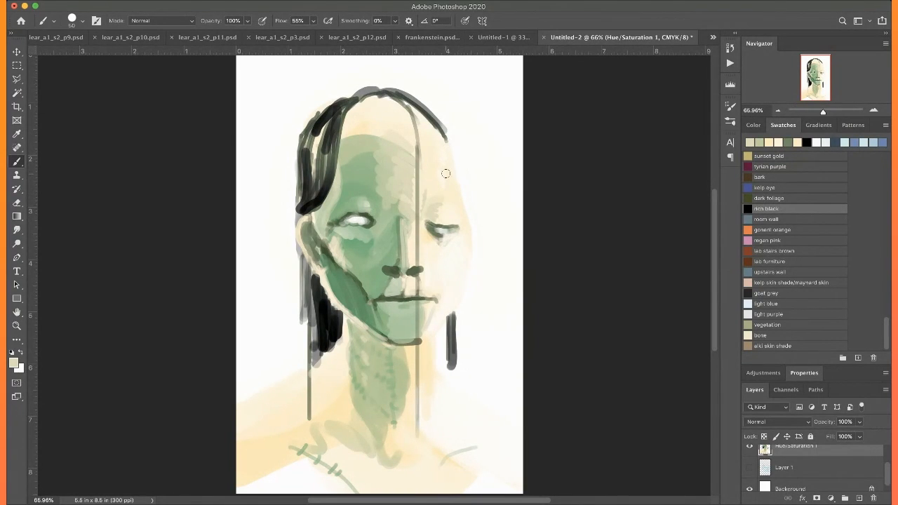
pyautogui.moveTo(390, 136)
pyautogui.mouseDown()
pyautogui.moveTo(362, 126)
pyautogui.moveTo(391, 101)
pyautogui.mouseUp()
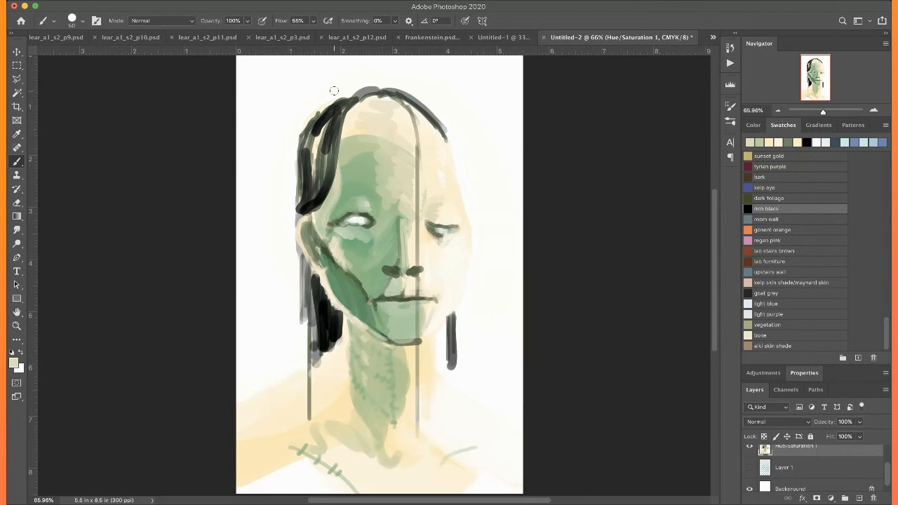
pyautogui.keyDown('alt'); pyautogui.click(458, 266); pyautogui.keyUp('alt')
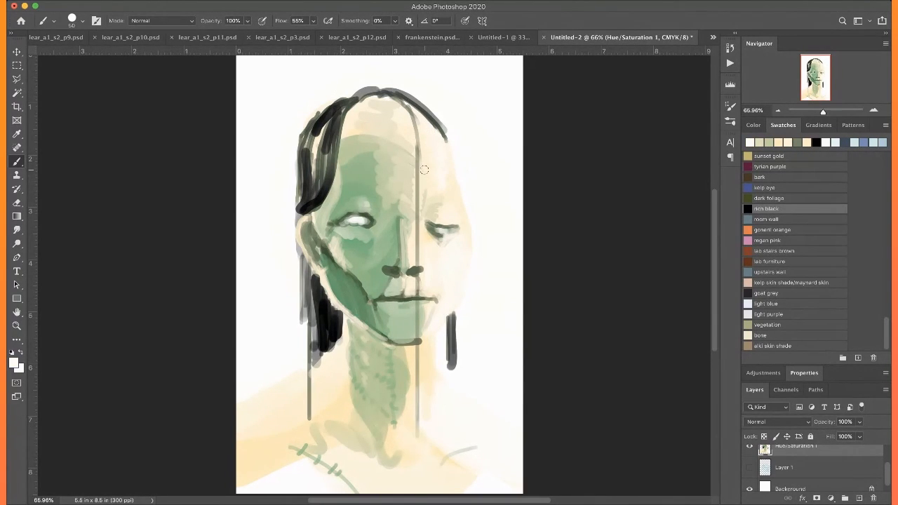
# Fill in the black hair below the near ear, and draw fine loose strands from the temple toward the shoulder with a size 20 brush
pyautogui.keyDown('alt'); pyautogui.click(327, 311); pyautogui.keyUp('alt')
pyautogui.moveTo(320, 276)
pyautogui.mouseDown()
pyautogui.moveTo(334, 311)
pyautogui.moveTo(322, 294)
pyautogui.mouseUp()
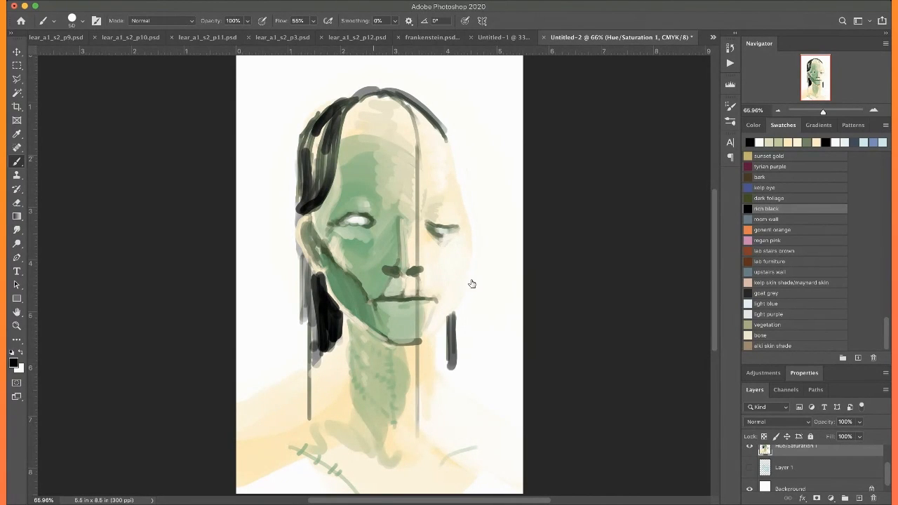
pyautogui.press('[')
pyautogui.press('[')
pyautogui.press('[')
pyautogui.press('[')
pyautogui.press('[')
pyautogui.press('[')
pyautogui.press('[')
pyautogui.press('[')
pyautogui.press('[')
pyautogui.press('[')
pyautogui.press('[')
pyautogui.press('[')
pyautogui.press('[')
pyautogui.press('[')
pyautogui.press('[')
pyautogui.press('[')
pyautogui.moveTo(337, 125)
pyautogui.mouseDown()
pyautogui.moveTo(331, 166)
pyautogui.moveTo(337, 155)
pyautogui.moveTo(309, 207)
pyautogui.moveTo(334, 180)
pyautogui.moveTo(319, 270)
pyautogui.moveTo(324, 327)
pyautogui.mouseUp()
pyautogui.moveTo(322, 204)
pyautogui.mouseDown()
pyautogui.moveTo(329, 421)
pyautogui.moveTo(332, 345)
pyautogui.mouseUp()
pyautogui.moveTo(310, 294); pyautogui.dragTo(304, 388)
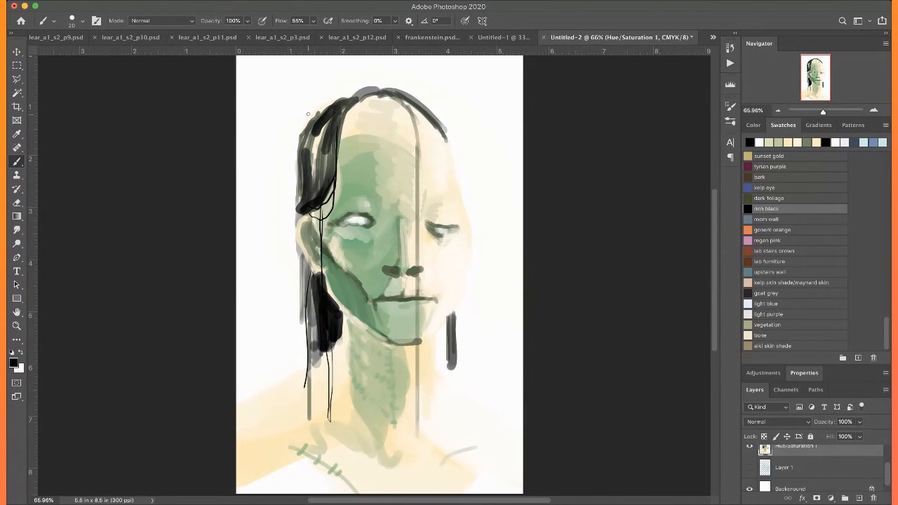
# Draw fine black hair strands along the near temple and down the far side of the crown
pyautogui.moveTo(306, 134); pyautogui.dragTo(302, 204)
pyautogui.moveTo(297, 165)
pyautogui.mouseDown()
pyautogui.moveTo(303, 203)
pyautogui.moveTo(316, 176)
pyautogui.mouseUp()
pyautogui.moveTo(403, 99); pyautogui.dragTo(449, 145)
pyautogui.moveTo(417, 116); pyautogui.dragTo(454, 166)
pyautogui.moveTo(391, 92); pyautogui.dragTo(426, 159)
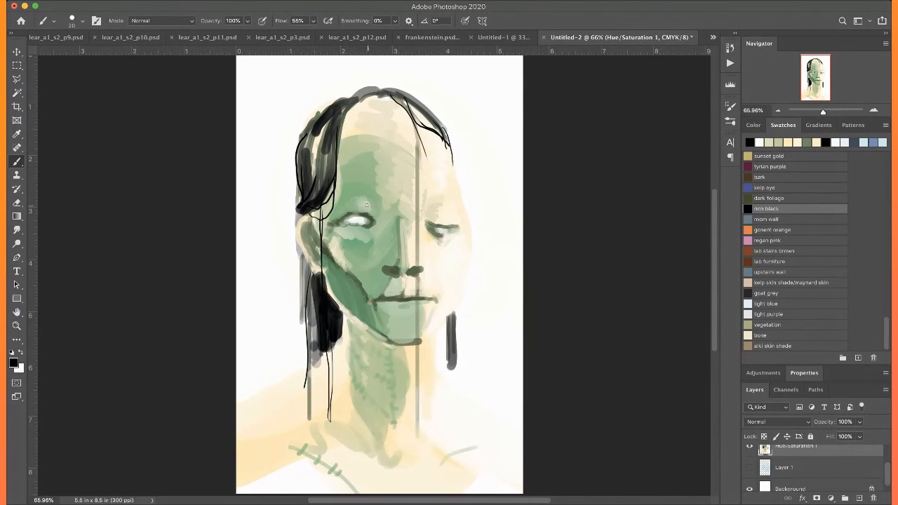
# Outline the upper eyelid of the eye on the green side with thin curved black strokes
pyautogui.press('super+plus')
pyautogui.press('super+plus')
pyautogui.press('super+plus')
pyautogui.press('super+plus')
pyautogui.press('super+plus')
pyautogui.scroll(5, 370, 201)
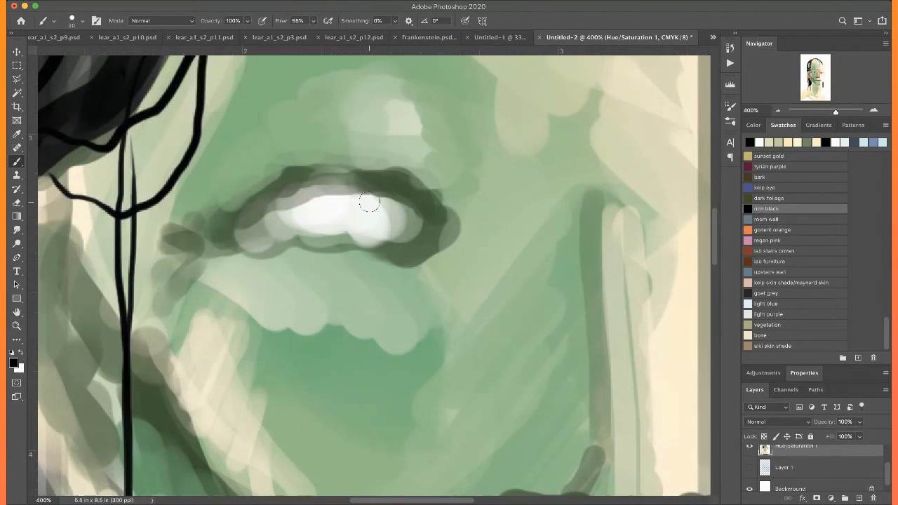
pyautogui.moveTo(187, 263)
pyautogui.mouseDown()
pyautogui.moveTo(277, 190)
pyautogui.moveTo(368, 171)
pyautogui.moveTo(343, 174)
pyautogui.moveTo(426, 191)
pyautogui.moveTo(391, 179)
pyautogui.moveTo(452, 232)
pyautogui.moveTo(433, 211)
pyautogui.moveTo(343, 170)
pyautogui.moveTo(219, 219)
pyautogui.mouseUp()
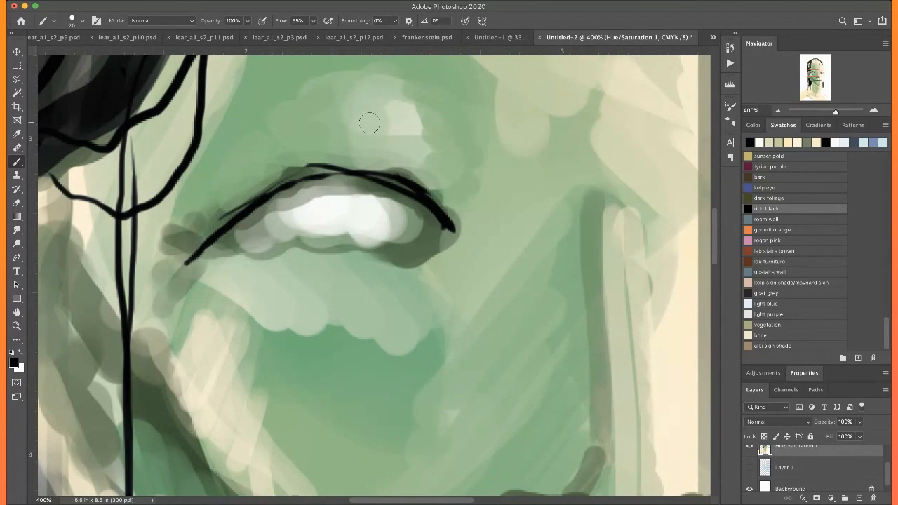
# Draw sampled pale highlight lines along the brow, the eyelid crease and the bag beneath the eye
pyautogui.keyDown('alt'); pyautogui.click(391, 117); pyautogui.keyUp('alt')
pyautogui.moveTo(287, 131)
pyautogui.mouseDown()
pyautogui.moveTo(381, 147)
pyautogui.moveTo(452, 195)
pyautogui.moveTo(413, 138)
pyautogui.mouseUp()
pyautogui.moveTo(354, 106)
pyautogui.mouseDown()
pyautogui.moveTo(325, 109)
pyautogui.moveTo(181, 240)
pyautogui.mouseUp()
pyautogui.moveTo(426, 272)
pyautogui.mouseDown()
pyautogui.moveTo(363, 278)
pyautogui.moveTo(305, 325)
pyautogui.moveTo(226, 300)
pyautogui.mouseUp()
# Shade the upper eyelid and the crease toward the nose with thick dark gray-green strokes
pyautogui.press('super+0')
pyautogui.press('super+plus')
pyautogui.press('super+plus')
pyautogui.press('super+plus')
pyautogui.press('super+plus')
pyautogui.press('super+plus')
pyautogui.scroll(3, 175, 266)
pyautogui.scroll(5, 175, 264)
pyautogui.hscroll(-2, 175, 264)
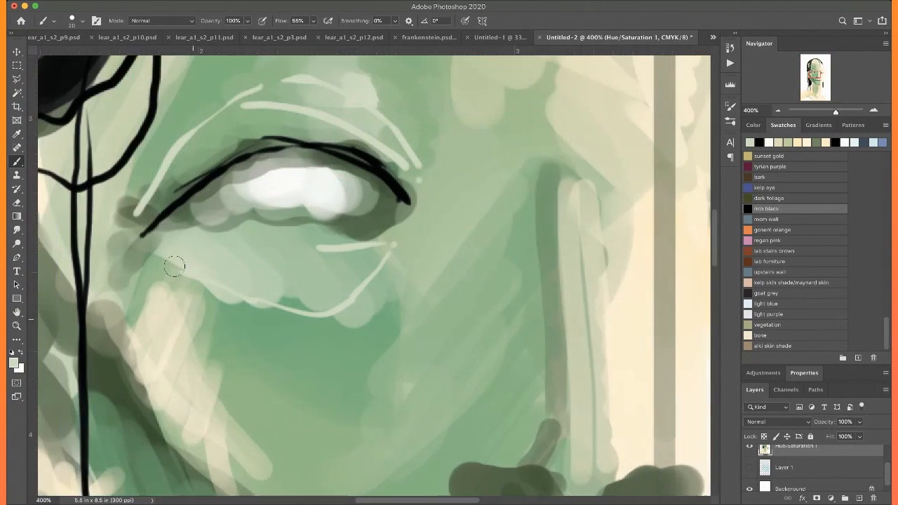
pyautogui.moveTo(251, 240)
pyautogui.mouseDown()
pyautogui.moveTo(357, 222)
pyautogui.moveTo(440, 278)
pyautogui.mouseUp()
pyautogui.moveTo(351, 188); pyautogui.dragTo(453, 284)
pyautogui.moveTo(383, 240)
pyautogui.mouseDown()
pyautogui.moveTo(276, 236)
pyautogui.moveTo(244, 247)
pyautogui.moveTo(218, 286)
pyautogui.moveTo(281, 243)
pyautogui.moveTo(372, 245)
pyautogui.moveTo(418, 277)
pyautogui.moveTo(273, 247)
pyautogui.mouseUp()
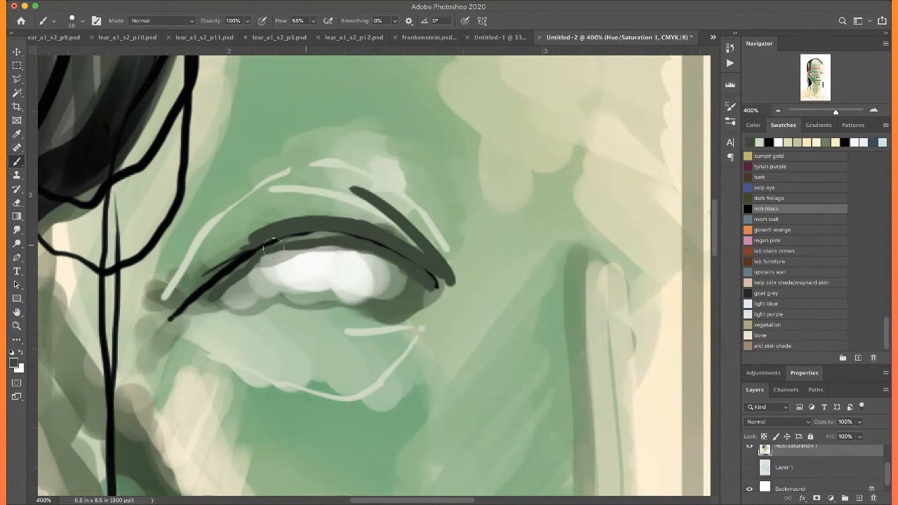
# Outline the eye's inner corner and draw a crease beneath the lower lid in sampled black
pyautogui.keyDown('alt'); pyautogui.click(224, 276); pyautogui.keyUp('alt')
pyautogui.moveTo(436, 285)
pyautogui.mouseDown()
pyautogui.moveTo(442, 295)
pyautogui.moveTo(410, 295)
pyautogui.moveTo(369, 316)
pyautogui.mouseUp()
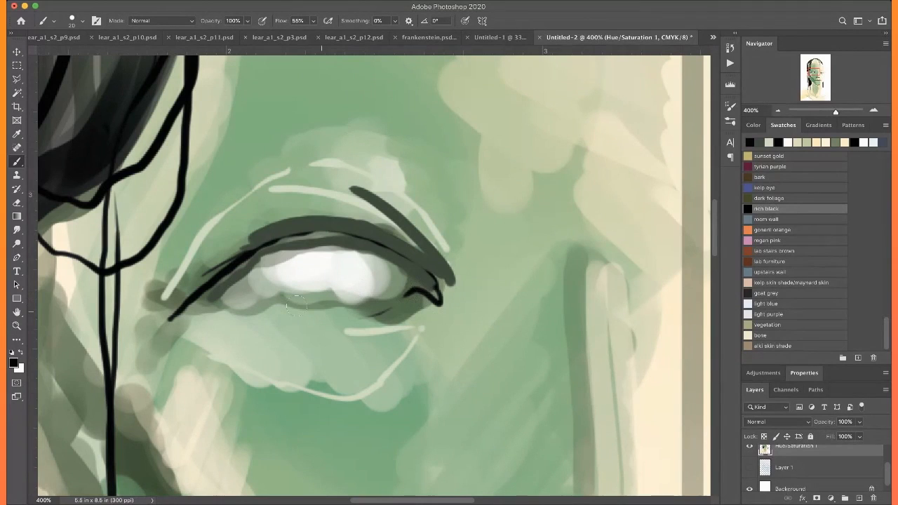
pyautogui.moveTo(419, 300)
pyautogui.mouseDown()
pyautogui.moveTo(317, 345)
pyautogui.moveTo(290, 346)
pyautogui.mouseUp()
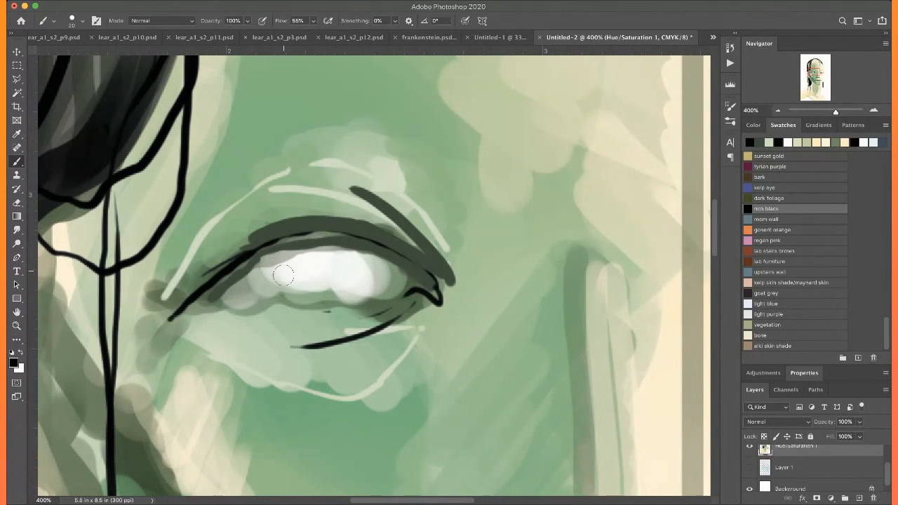
# Fill the eyeball with sampled white and paint its inner corner in sampled cream
pyautogui.keyDown('alt'); pyautogui.click(321, 264); pyautogui.keyUp('alt')
pyautogui.moveTo(297, 261)
pyautogui.mouseDown()
pyautogui.moveTo(362, 263)
pyautogui.moveTo(319, 277)
pyautogui.moveTo(362, 285)
pyautogui.moveTo(384, 275)
pyautogui.moveTo(372, 277)
pyautogui.mouseUp()
pyautogui.keyDown('alt'); pyautogui.click(161, 193); pyautogui.keyUp('alt')
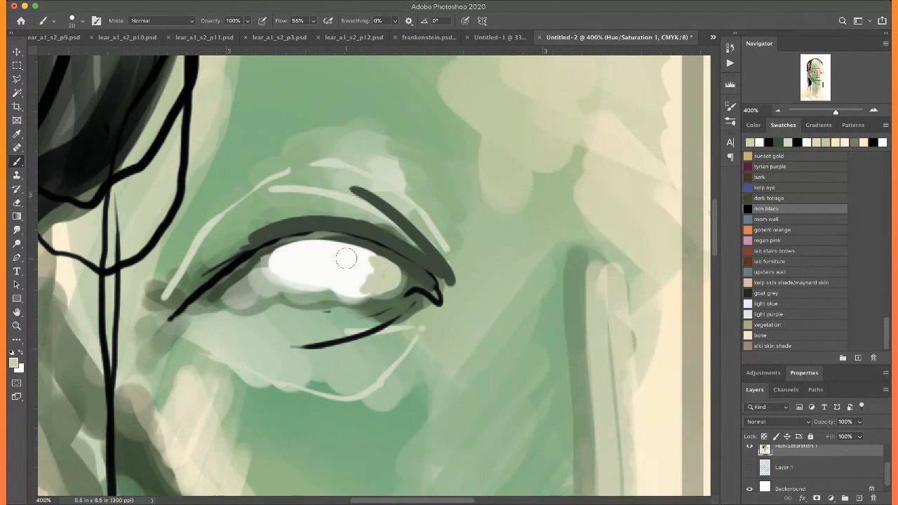
pyautogui.keyDown('alt'); pyautogui.click(656, 191); pyautogui.keyUp('alt')
pyautogui.moveTo(382, 277)
pyautogui.mouseDown()
pyautogui.moveTo(376, 263)
pyautogui.moveTo(385, 283)
pyautogui.moveTo(381, 263)
pyautogui.moveTo(395, 282)
pyautogui.moveTo(406, 279)
pyautogui.mouseUp()
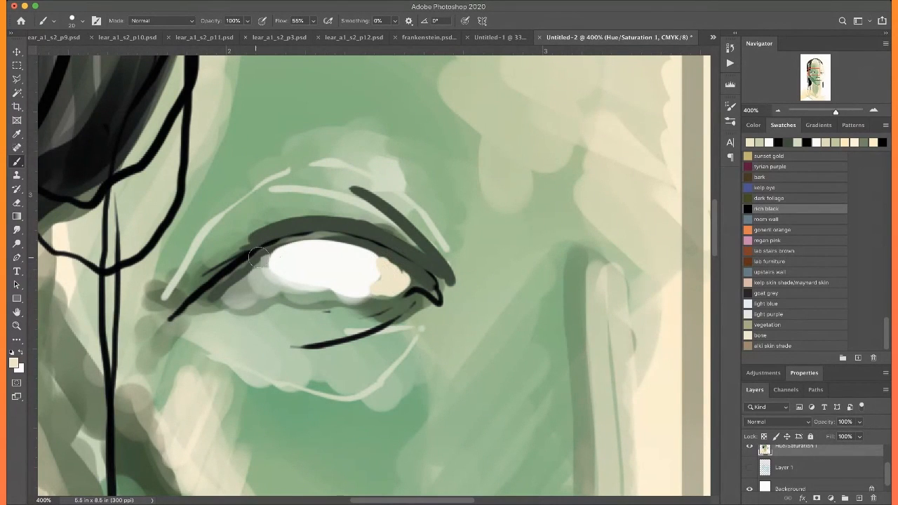
# Paint the outer corner of the green side's eye in cream and touch up the eyeball in sampled white
pyautogui.moveTo(278, 255)
pyautogui.mouseDown()
pyautogui.moveTo(271, 259)
pyautogui.moveTo(272, 281)
pyautogui.moveTo(264, 267)
pyautogui.moveTo(275, 255)
pyautogui.moveTo(249, 276)
pyautogui.mouseUp()
pyautogui.keyDown('alt'); pyautogui.click(358, 263); pyautogui.keyUp('alt')
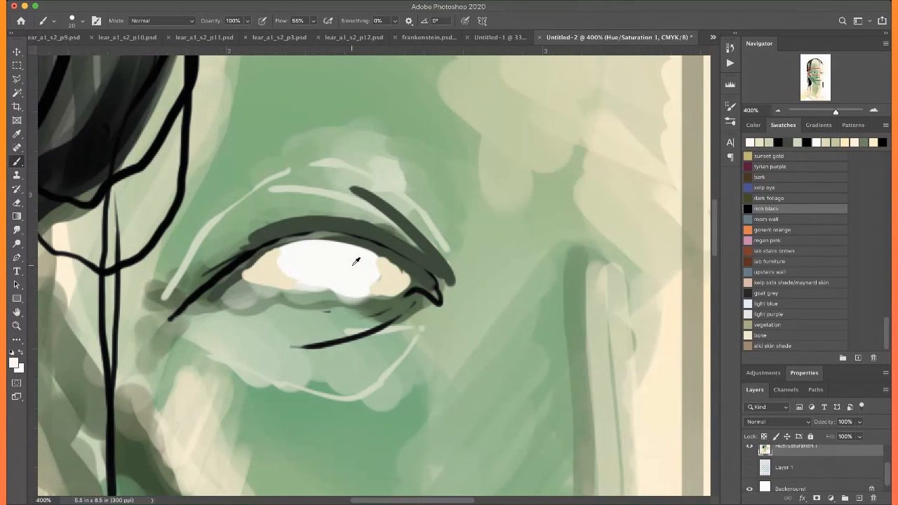
pyautogui.press('super+0')
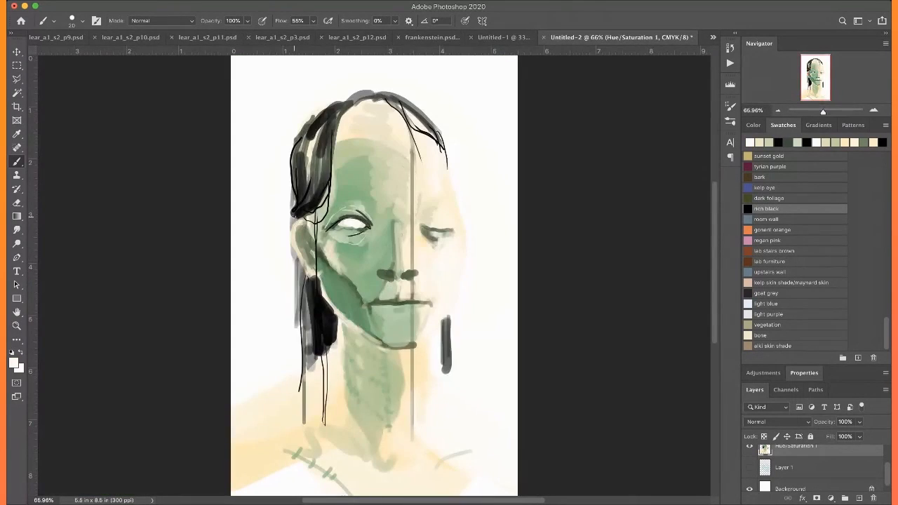
# Line the upper lid of the half-closed eye on the cream side in sampled black and fill its eyeball in sampled white
pyautogui.press('super+plus')
pyautogui.press('super+plus')
pyautogui.press('super+plus')
pyautogui.press('super+plus')
pyautogui.press('super+plus')
pyautogui.scroll(6, 294, 215)
pyautogui.hscroll(2, 293, 215)
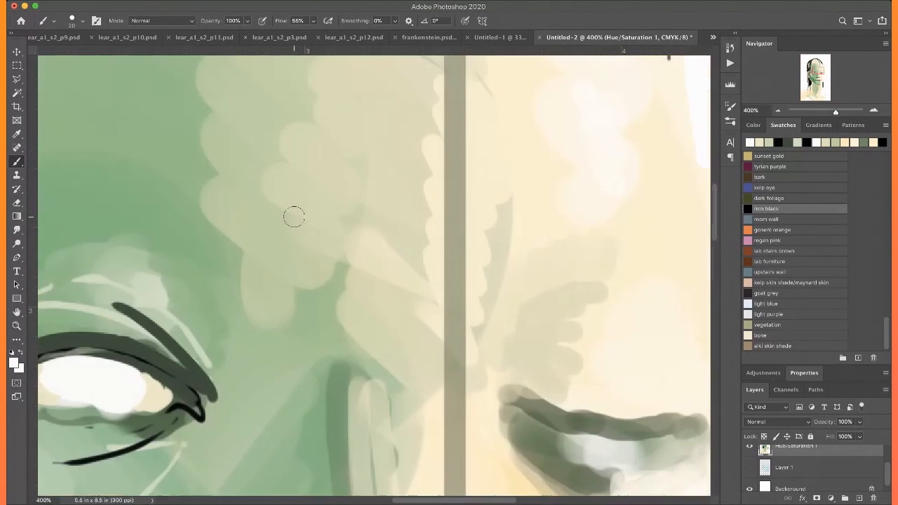
pyautogui.keyDown('alt'); pyautogui.click(203, 415); pyautogui.keyUp('alt')
pyautogui.moveTo(613, 354); pyautogui.dragTo(305, 227)
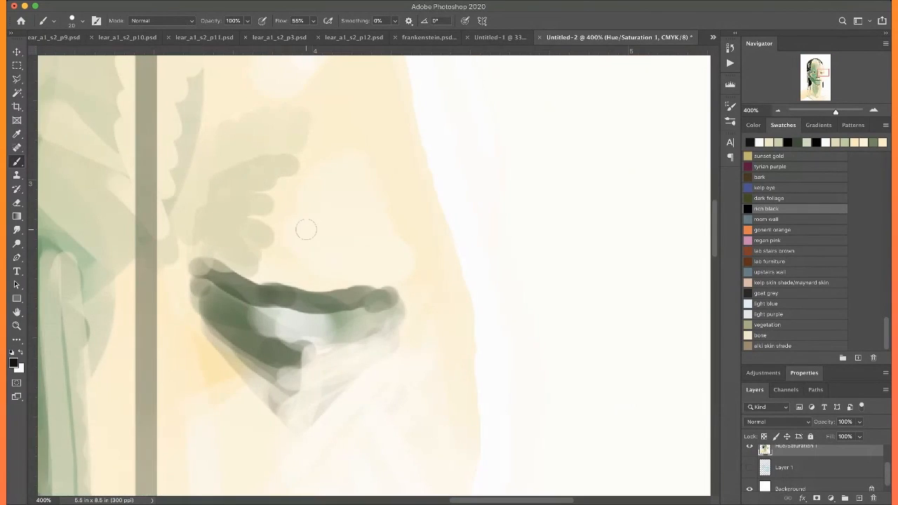
pyautogui.moveTo(191, 268)
pyautogui.mouseDown()
pyautogui.moveTo(204, 264)
pyautogui.moveTo(246, 288)
pyautogui.moveTo(401, 297)
pyautogui.mouseUp()
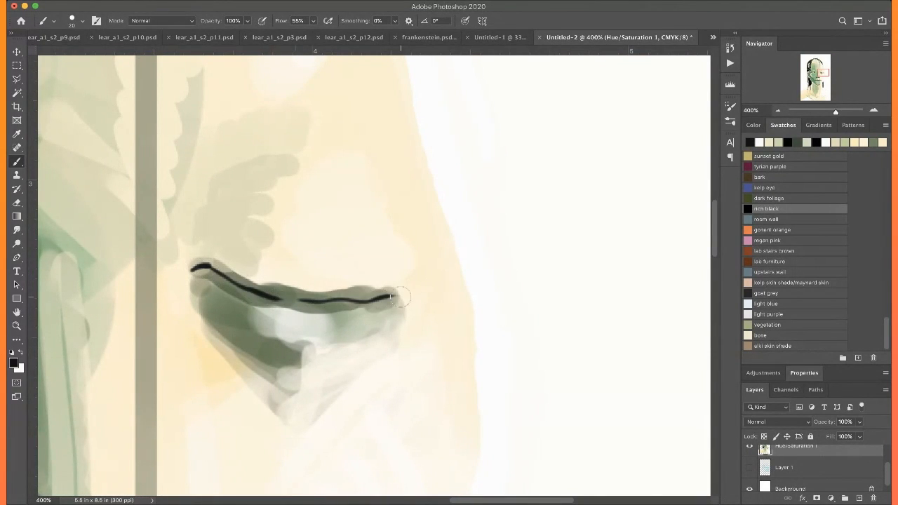
pyautogui.moveTo(214, 266); pyautogui.dragTo(273, 307)
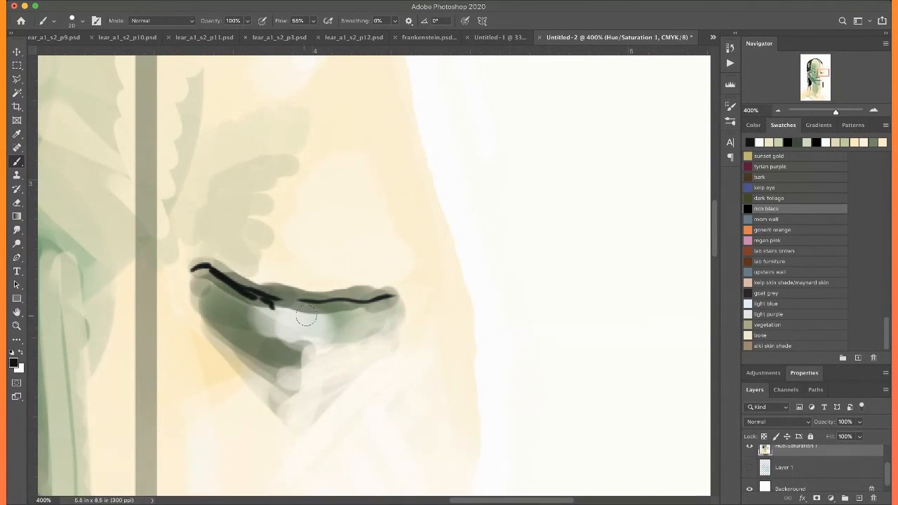
pyautogui.moveTo(386, 300)
pyautogui.mouseDown()
pyautogui.moveTo(275, 308)
pyautogui.moveTo(349, 307)
pyautogui.mouseUp()
pyautogui.keyDown('alt'); pyautogui.click(571, 283); pyautogui.keyUp('alt')
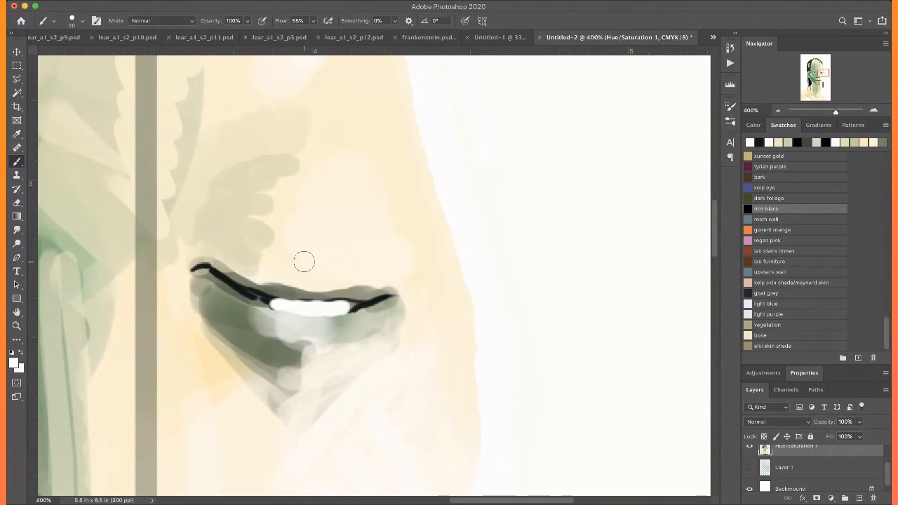
# Draw four wrinkle strokes in sampled beige across the area between the half-closed eye's lid and brow
pyautogui.keyDown('alt'); pyautogui.click(218, 238); pyautogui.keyUp('alt')
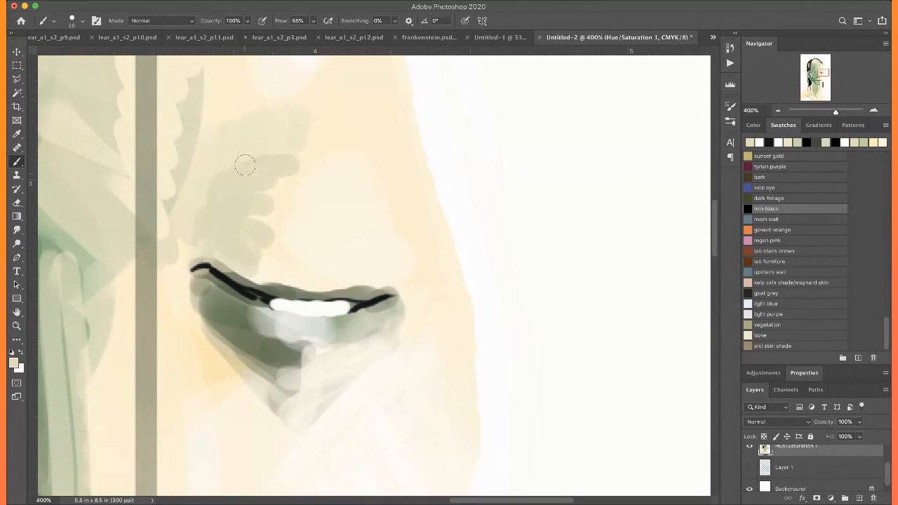
pyautogui.moveTo(260, 257); pyautogui.dragTo(323, 266)
pyautogui.moveTo(280, 223); pyautogui.dragTo(344, 230)
pyautogui.moveTo(281, 161); pyautogui.dragTo(336, 157)
pyautogui.moveTo(272, 209); pyautogui.dragTo(321, 215)
# Draw beige and dark gray-green crease lines beneath the half-closed eye and outline its lower lid in dark gray-green
pyautogui.moveTo(202, 297)
pyautogui.mouseDown()
pyautogui.moveTo(320, 363)
pyautogui.moveTo(336, 362)
pyautogui.mouseUp()
pyautogui.moveTo(214, 334); pyautogui.dragTo(288, 390)
pyautogui.keyDown('alt'); pyautogui.click(279, 340); pyautogui.keyUp('alt')
pyautogui.moveTo(199, 297); pyautogui.dragTo(290, 390)
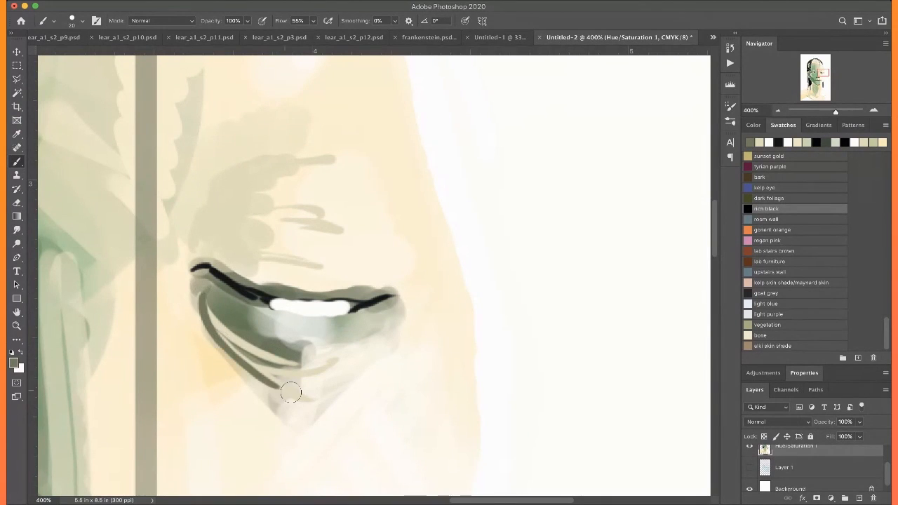
pyautogui.moveTo(200, 298); pyautogui.dragTo(280, 438)
pyautogui.moveTo(257, 391); pyautogui.dragTo(312, 421)
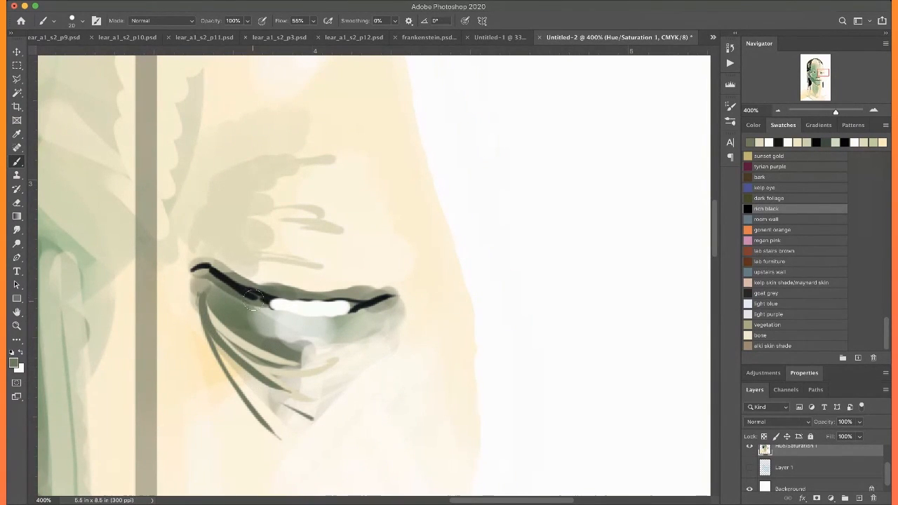
pyautogui.moveTo(282, 316); pyautogui.dragTo(364, 319)
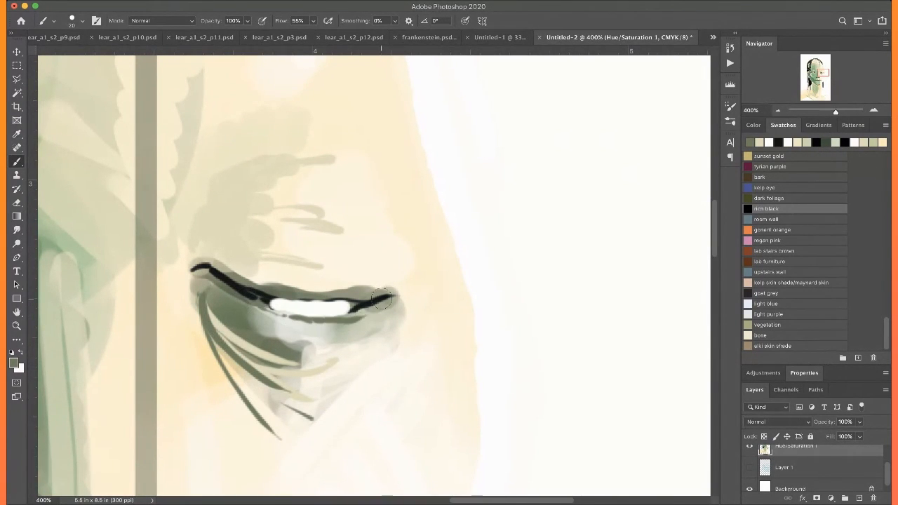
# Add short dark gray-green and sampled beige wrinkles above the outer corner of the half-closed eye
pyautogui.moveTo(225, 281)
pyautogui.mouseDown()
pyautogui.moveTo(349, 299)
pyautogui.moveTo(389, 283)
pyautogui.moveTo(382, 261)
pyautogui.moveTo(407, 272)
pyautogui.mouseUp()
pyautogui.moveTo(368, 234); pyautogui.dragTo(407, 252)
pyautogui.moveTo(353, 196); pyautogui.dragTo(403, 239)
pyautogui.keyDown('alt'); pyautogui.click(229, 188); pyautogui.keyUp('alt')
pyautogui.moveTo(357, 202); pyautogui.dragTo(397, 214)
pyautogui.moveTo(356, 183); pyautogui.dragTo(404, 215)
pyautogui.moveTo(386, 267); pyautogui.dragTo(344, 267)
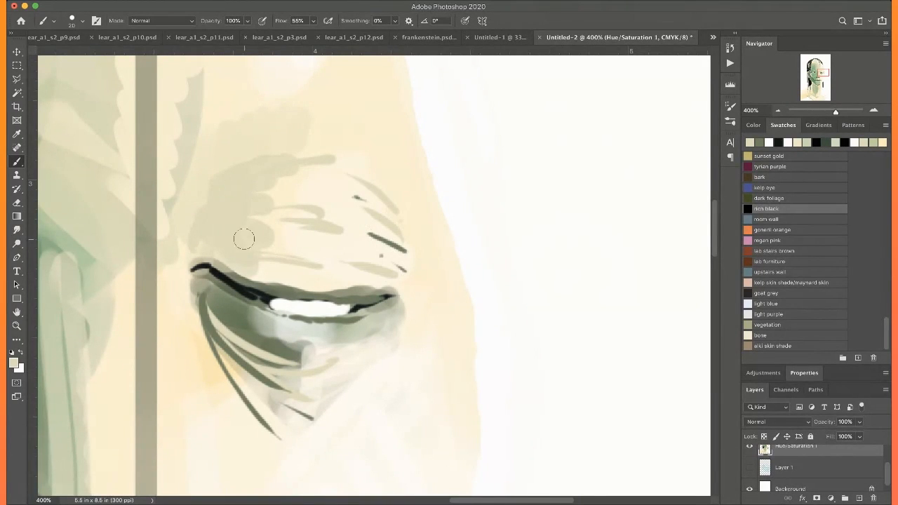
# Paint a sampled white highlight down the nose bridge and across the top of the nostril, replacing a straighter first attempt
pyautogui.press('super+0')
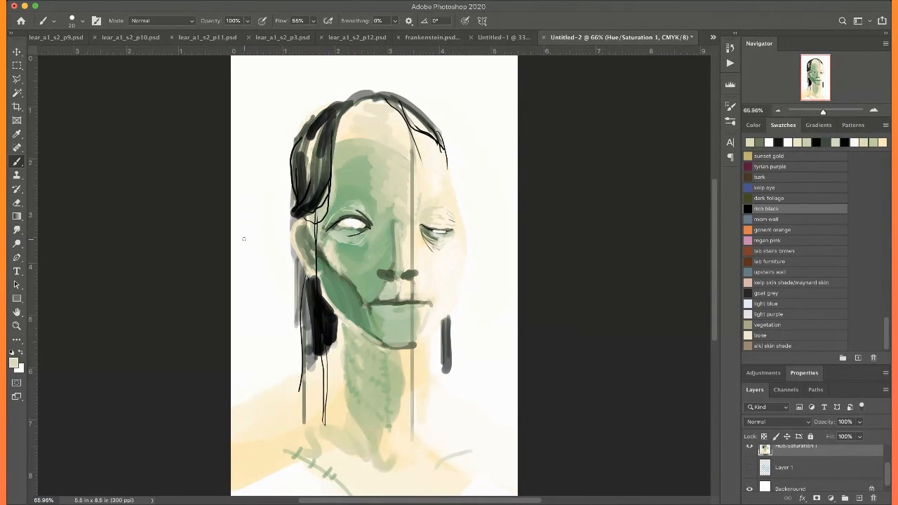
pyautogui.press('super+plus')
pyautogui.press('super+plus')
pyautogui.press('super+plus')
pyautogui.press('super+plus')
pyautogui.press('super+plus')
pyautogui.scroll(4, 244, 239)
pyautogui.hscroll(3, 244, 239)
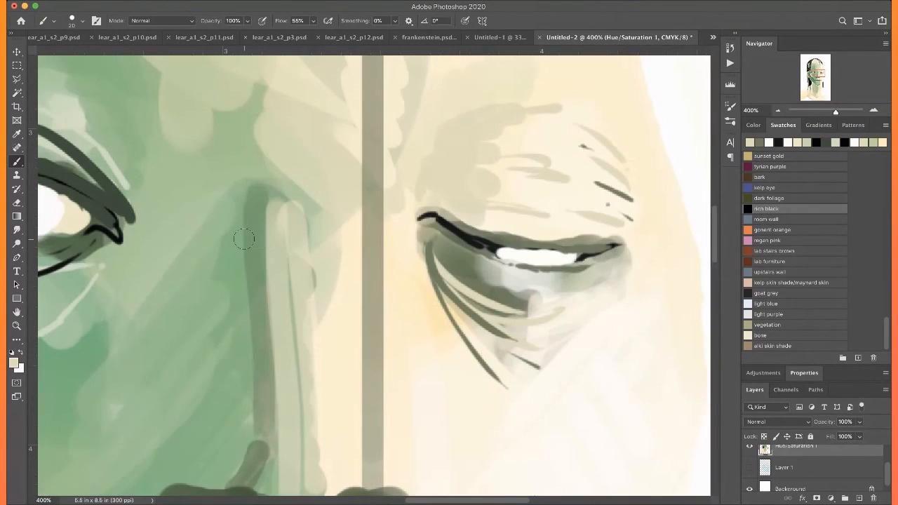
pyautogui.press('super+minus')
pyautogui.scroll(-6, 244, 240)
pyautogui.keyDown('alt'); pyautogui.click(422, 240); pyautogui.keyUp('alt')
pyautogui.scroll(4, 405, 224)
pyautogui.hscroll(-1, 405, 224)
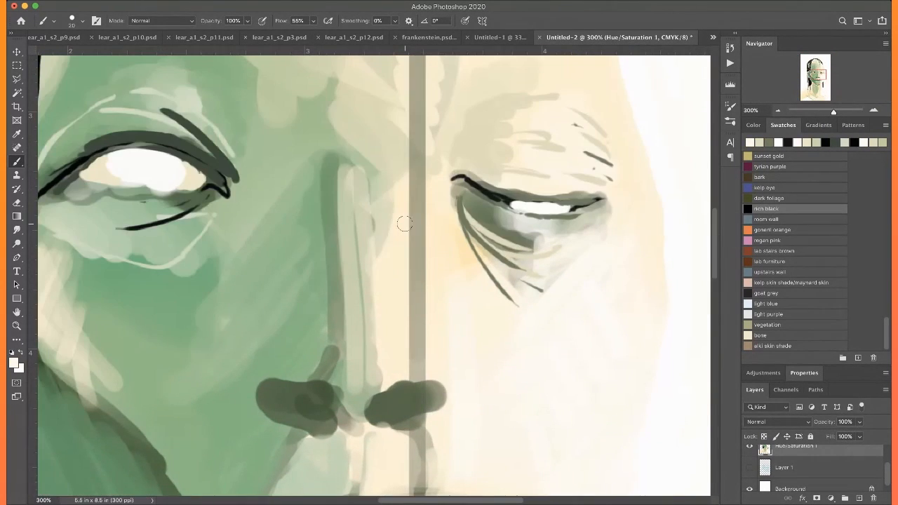
pyautogui.moveTo(365, 177); pyautogui.dragTo(379, 411)
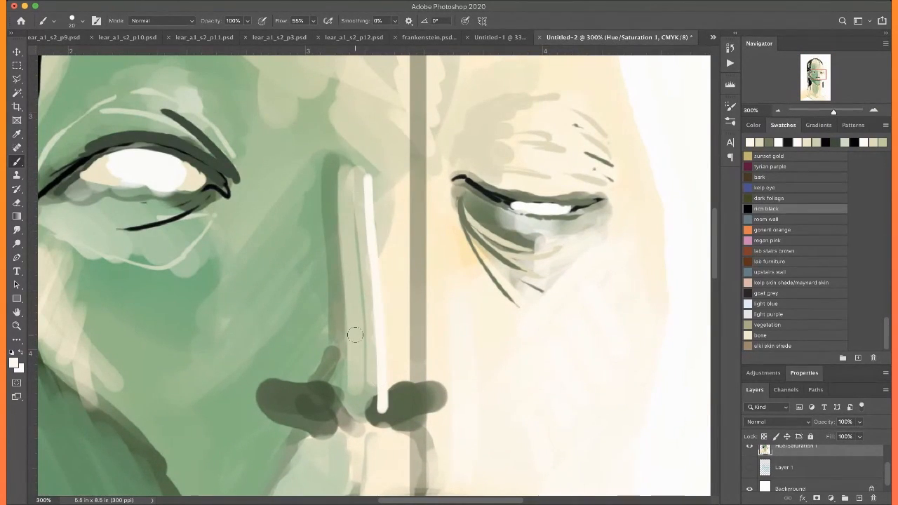
pyautogui.press('super+z')
pyautogui.moveTo(370, 181)
pyautogui.mouseDown()
pyautogui.moveTo(387, 363)
pyautogui.moveTo(424, 382)
pyautogui.mouseUp()
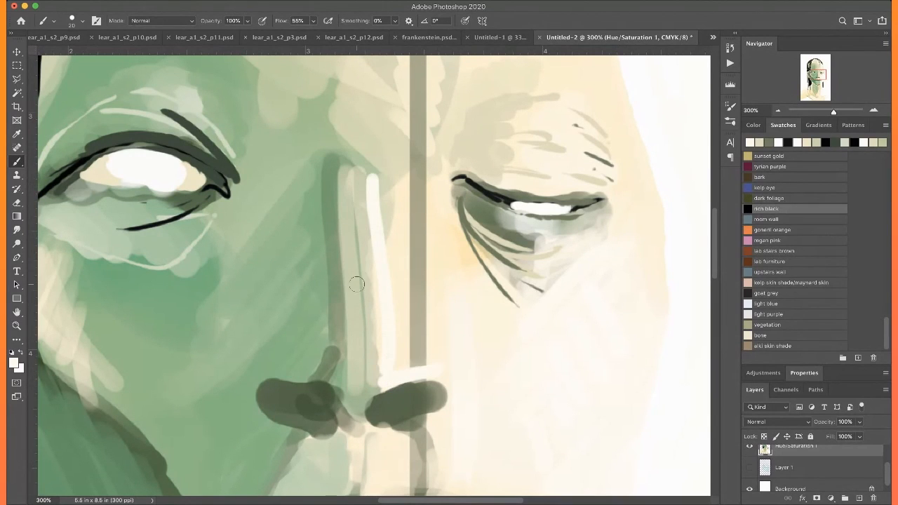
# Trace the long vertical line from the hairline to the neck in dark gray and add thin strands beside the cream side's lower hair
pyautogui.press('super+0')
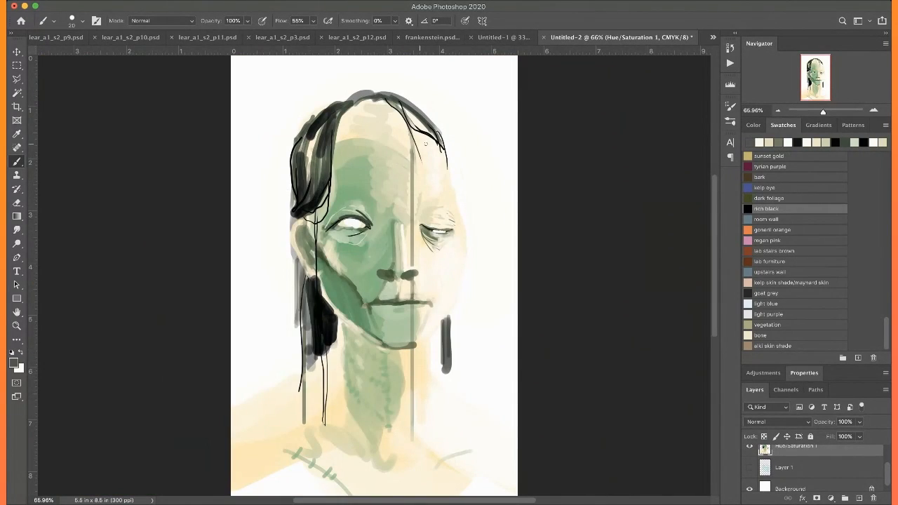
pyautogui.moveTo(405, 112); pyautogui.dragTo(413, 156)
pyautogui.moveTo(413, 189); pyautogui.dragTo(412, 424)
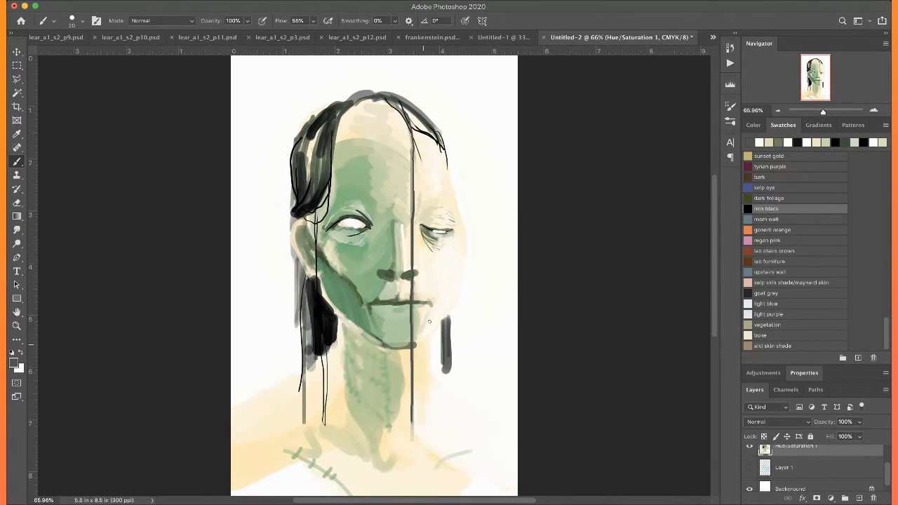
pyautogui.moveTo(438, 327); pyautogui.dragTo(434, 364)
pyautogui.moveTo(442, 143); pyautogui.dragTo(450, 179)
pyautogui.press('super+z')
# Draw dark gray stitches below the jaw, down the neck and along the scar on the chest
pyautogui.press('super+equal')
pyautogui.moveTo(352, 322); pyautogui.dragTo(351, 339)
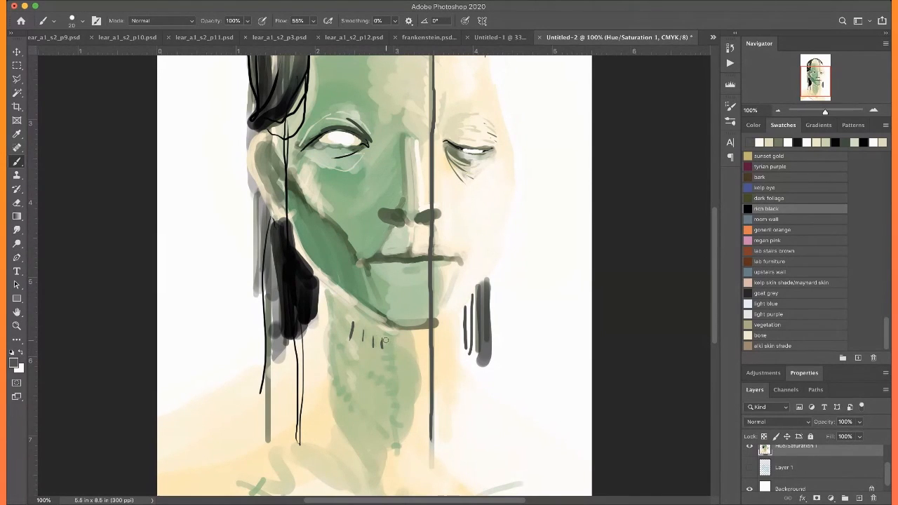
pyautogui.moveTo(392, 355); pyautogui.dragTo(394, 376)
pyautogui.moveTo(391, 409); pyautogui.dragTo(396, 451)
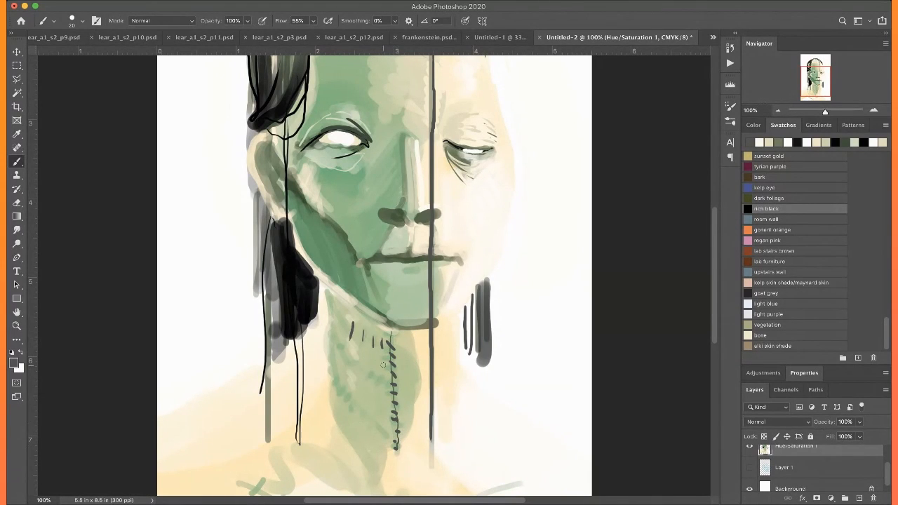
pyautogui.scroll(-5, 296, 343)
pyautogui.moveTo(264, 351)
pyautogui.mouseDown()
pyautogui.moveTo(336, 408)
pyautogui.moveTo(254, 349)
pyautogui.moveTo(281, 363)
pyautogui.mouseUp()
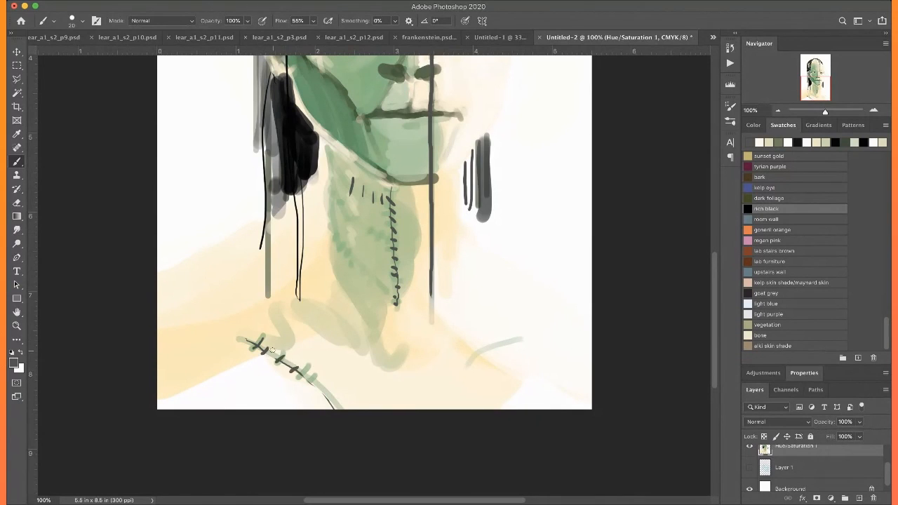
# Paint sampled black strands through the large hair lock beside the green side of the forehead
pyautogui.scroll(5, 272, 350)
pyautogui.scroll(-2, 271, 351)
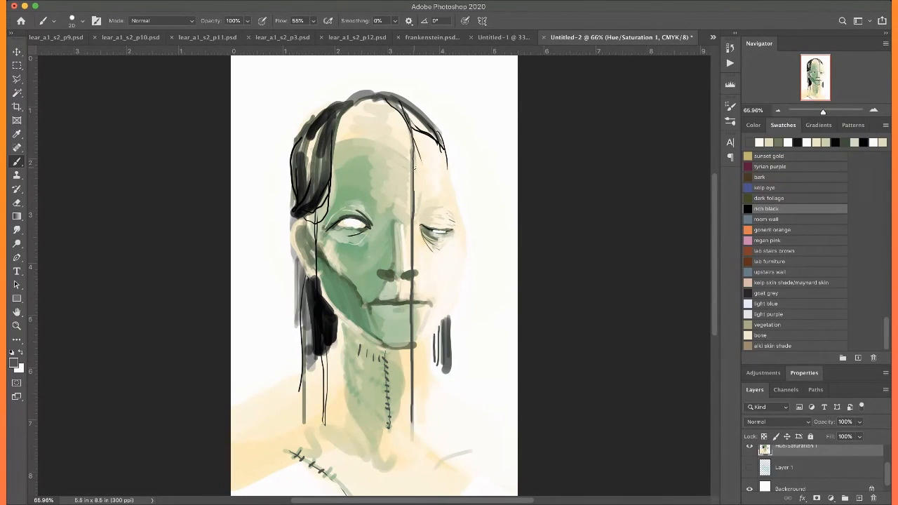
pyautogui.scroll(5, 414, 168)
pyautogui.press('super+plus')
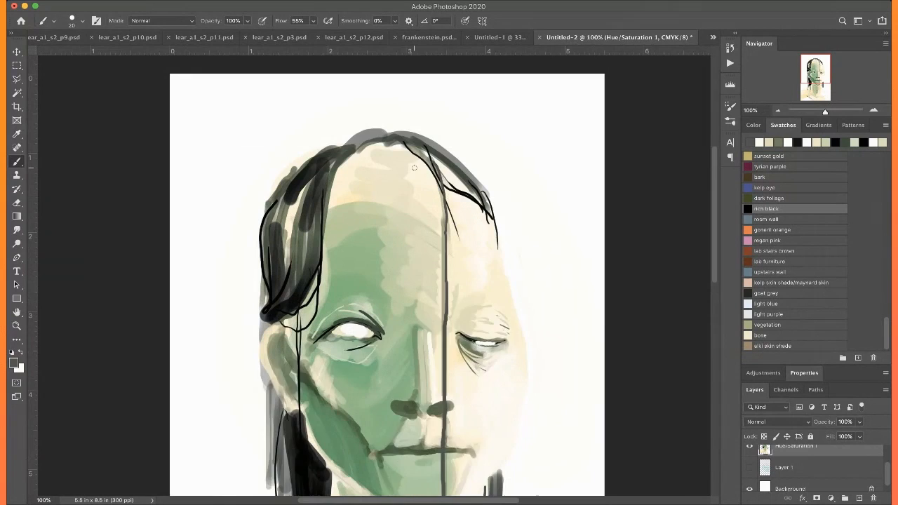
pyautogui.hscroll(-5, 414, 168)
pyautogui.keyDown('alt'); pyautogui.click(385, 333); pyautogui.keyUp('alt')
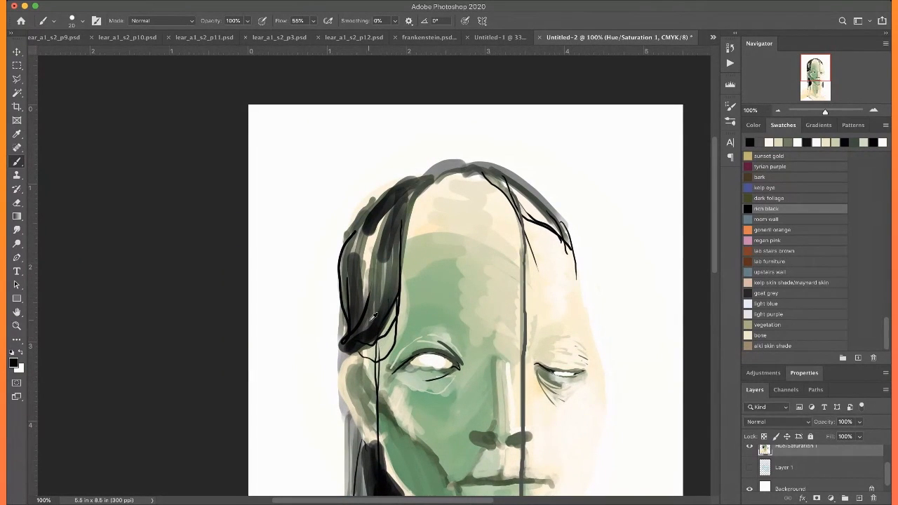
pyautogui.moveTo(402, 202); pyautogui.dragTo(373, 338)
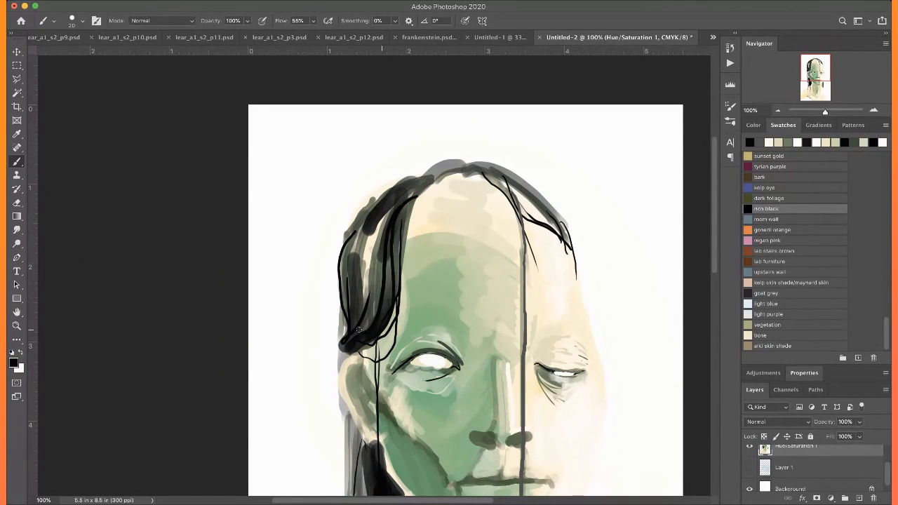
pyautogui.moveTo(372, 220); pyautogui.dragTo(353, 327)
pyautogui.moveTo(379, 247); pyautogui.dragTo(359, 324)
pyautogui.moveTo(391, 265)
pyautogui.mouseDown()
pyautogui.moveTo(371, 327)
pyautogui.moveTo(379, 325)
pyautogui.mouseUp()
# Draw thin black strands hanging from the large hair lock down over the ear, undoing a stray stroke
pyautogui.scroll(-5, 350, 330)
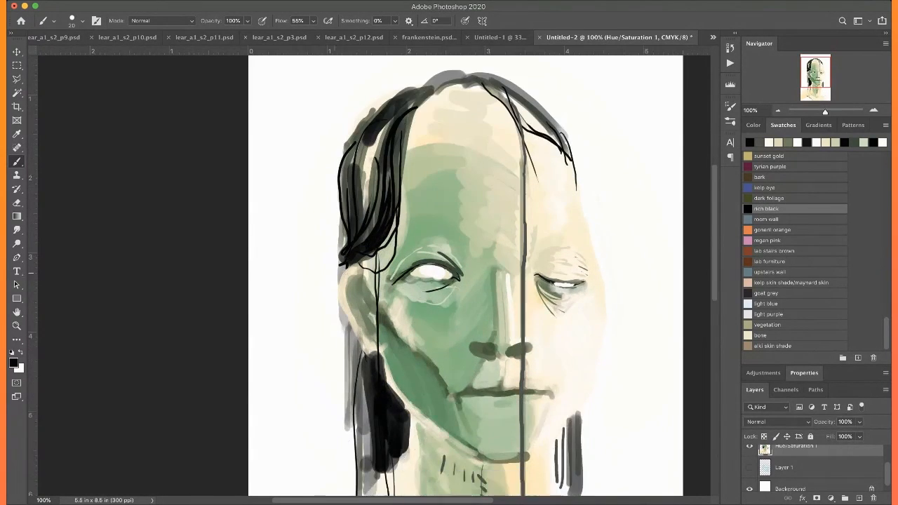
pyautogui.moveTo(384, 238); pyautogui.dragTo(379, 303)
pyautogui.moveTo(349, 311); pyautogui.dragTo(365, 323)
pyautogui.press('super+z')
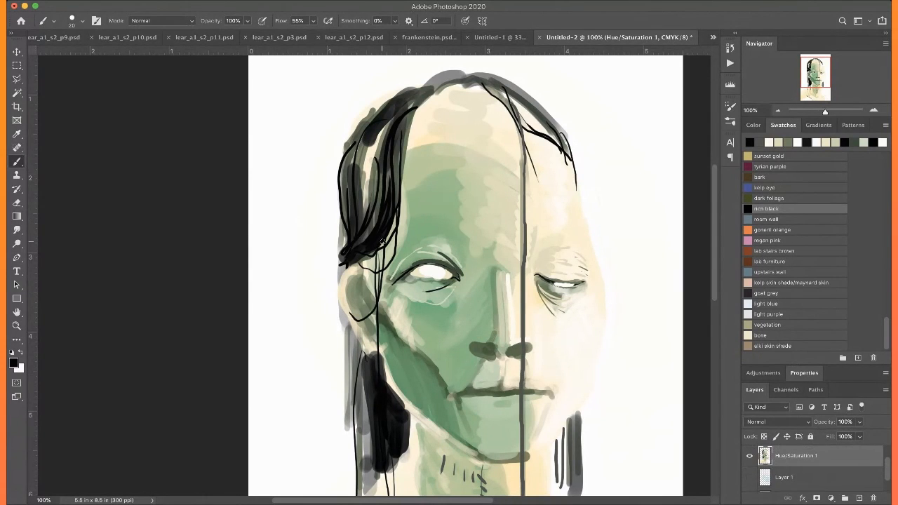
pyautogui.moveTo(388, 236)
pyautogui.mouseDown()
pyautogui.moveTo(372, 365)
pyautogui.moveTo(368, 272)
pyautogui.mouseUp()
# Draw white highlight strokes through the upper part of the large hair lock
pyautogui.press('x')
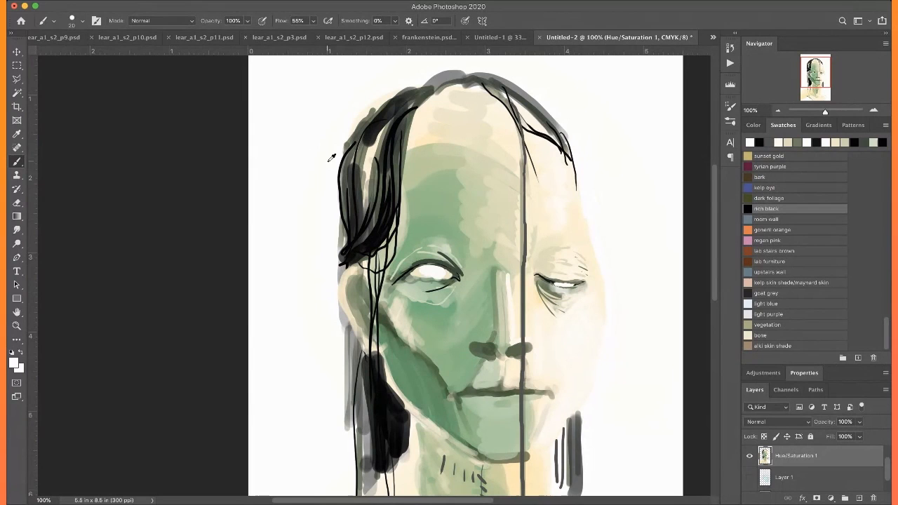
pyautogui.moveTo(365, 141); pyautogui.dragTo(354, 219)
pyautogui.moveTo(372, 139); pyautogui.dragTo(360, 212)
pyautogui.moveTo(391, 120)
pyautogui.mouseDown()
pyautogui.moveTo(376, 204)
pyautogui.moveTo(377, 194)
pyautogui.mouseUp()
pyautogui.moveTo(402, 124); pyautogui.dragTo(376, 208)
pyautogui.press('super+0')
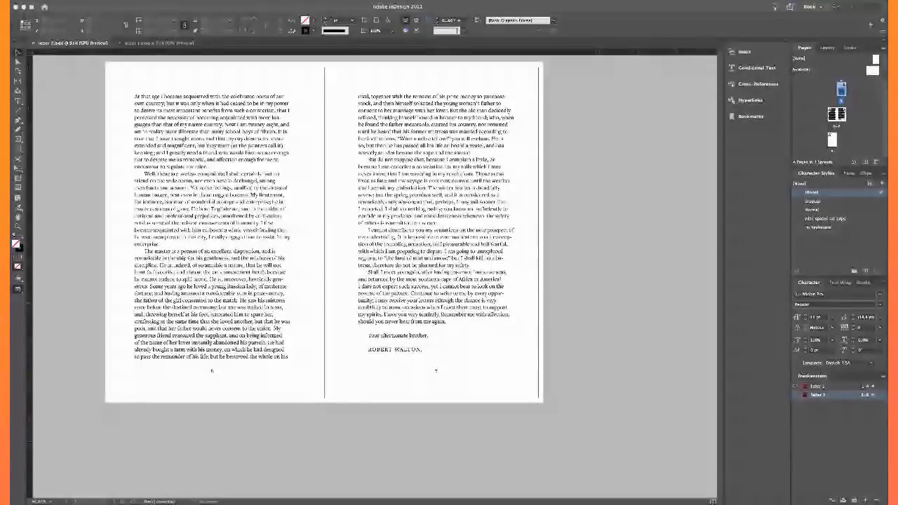
# In InDesign, examine the line breaks and text setting on pages 6 and 7 of letter 2.indd
pyautogui.scroll(3, 406, 218)
pyautogui.scroll(-2, 406, 218)
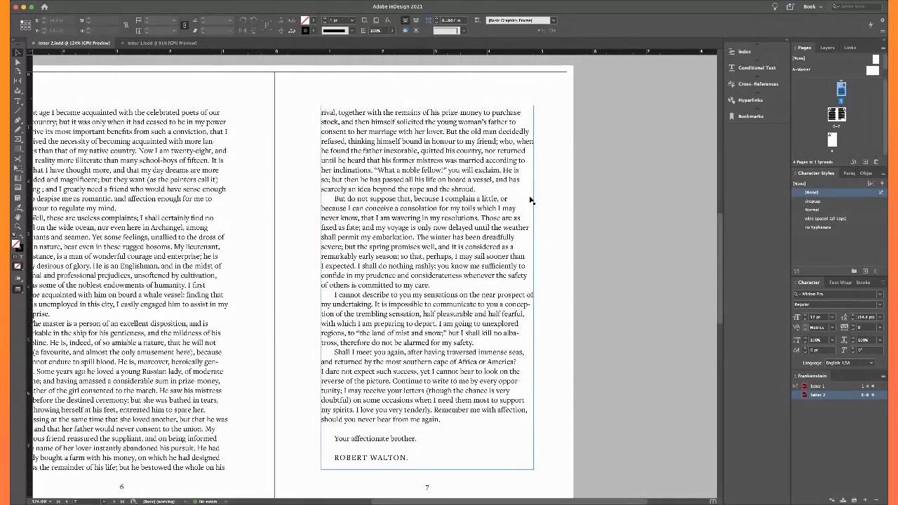
pyautogui.click(611, 353)
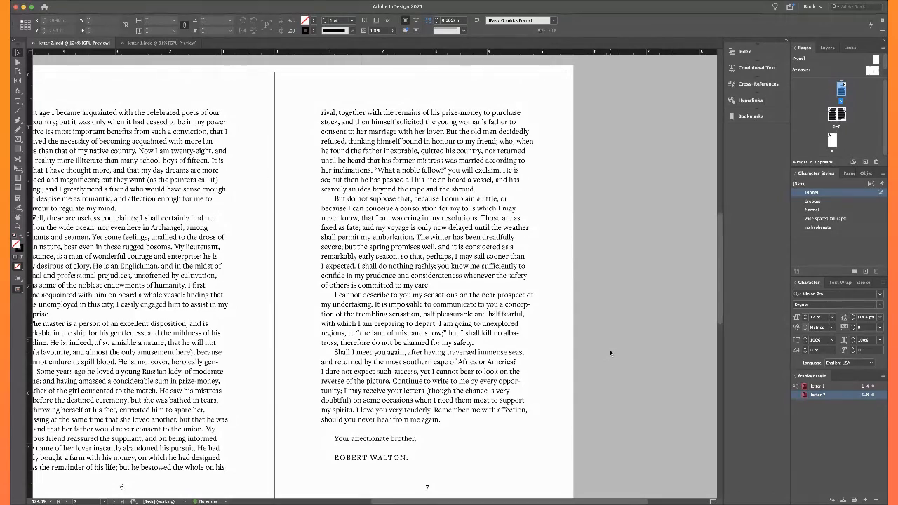
pyautogui.click(618, 346)
pyautogui.hscroll(-2, 400, 306)
pyautogui.scroll(-1, 400, 306)
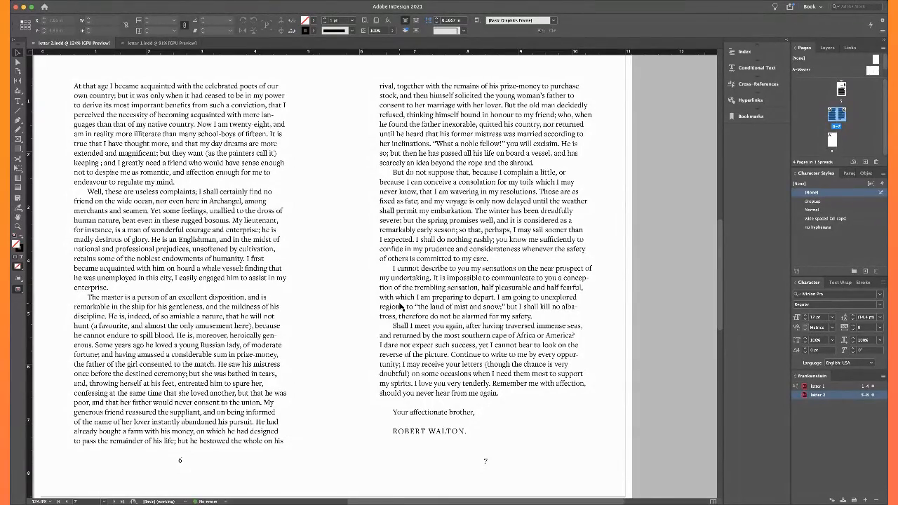
pyautogui.scroll(2, 400, 306)
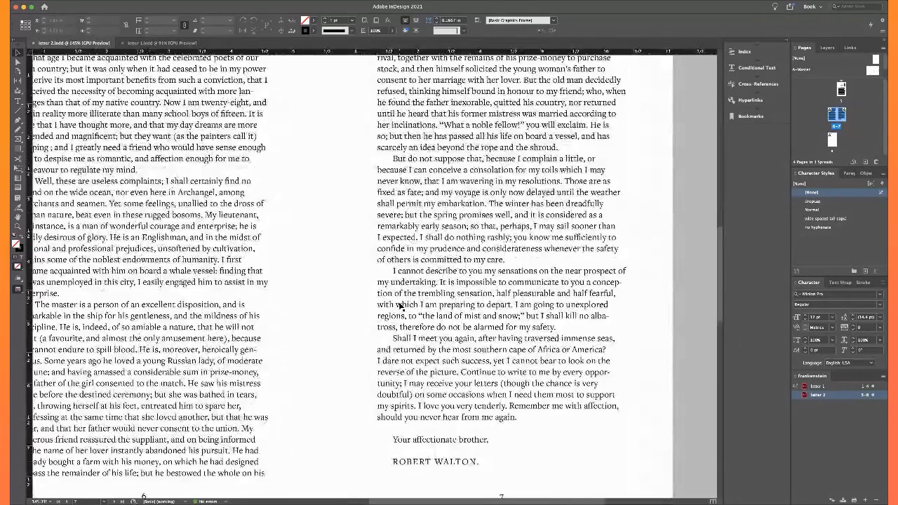
pyautogui.scroll(-2, 400, 306)
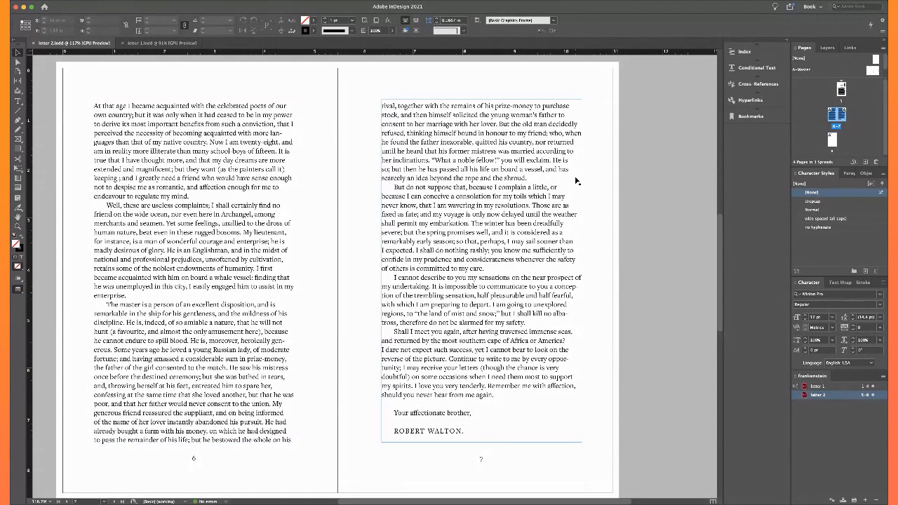
# Insert a nonbreaking space between "of" and "my undertaking" on page 7, undoing and redoing it to compare the line breaks
pyautogui.doubleClick(574, 278)
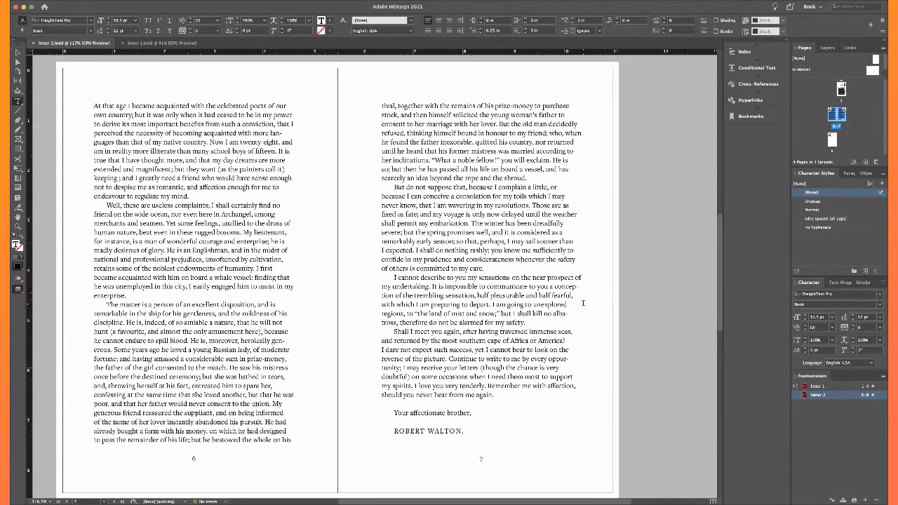
pyautogui.press('Right')
pyautogui.press('alt+super+x')
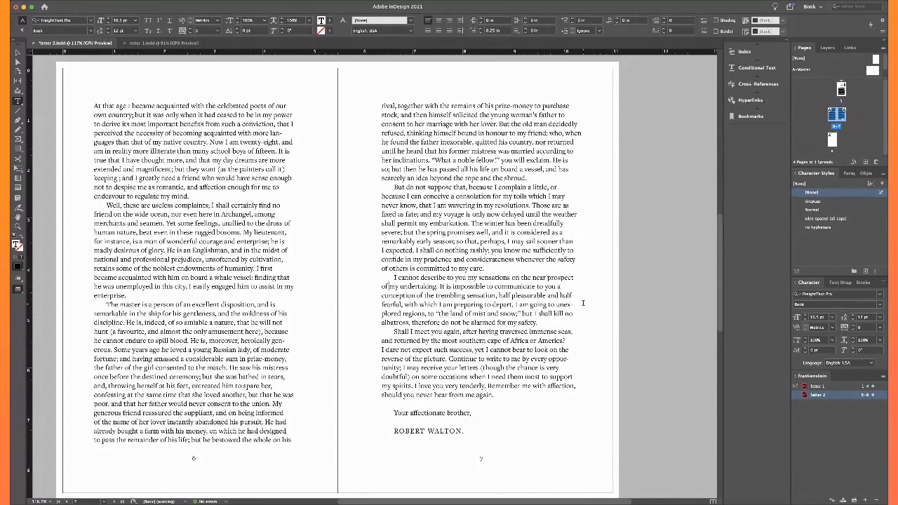
pyautogui.press('super+z')
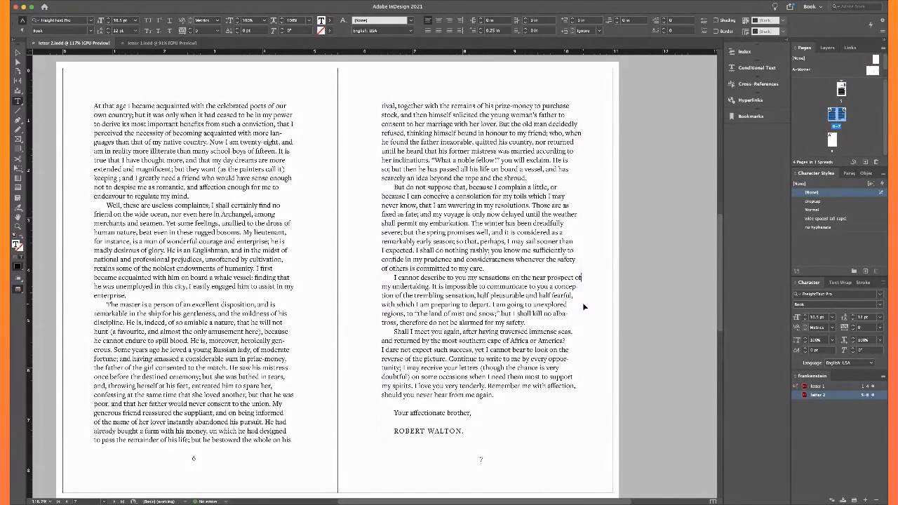
pyautogui.press('super+shift+z')
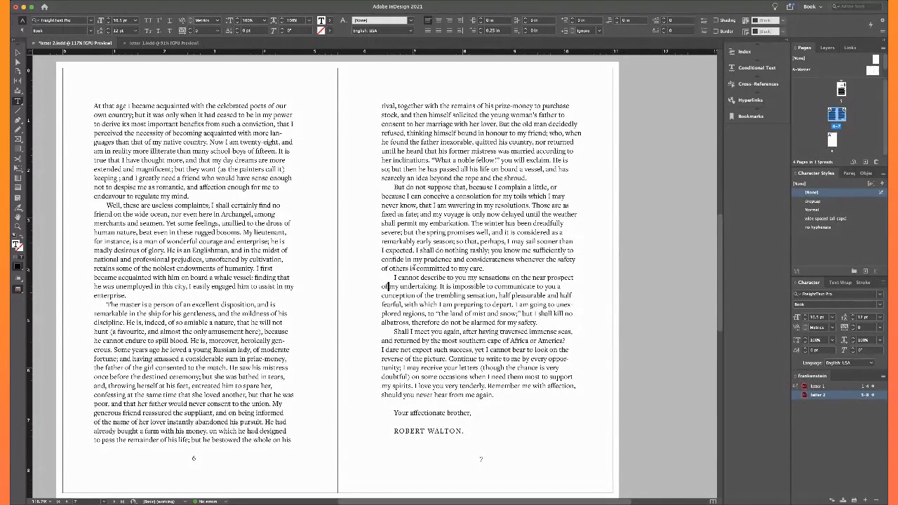
# Examine the line breaks and word spacing in the last paragraphs of page 7 and across the 6–7 spread
pyautogui.click(507, 303)
pyautogui.scroll(5, 519, 313)
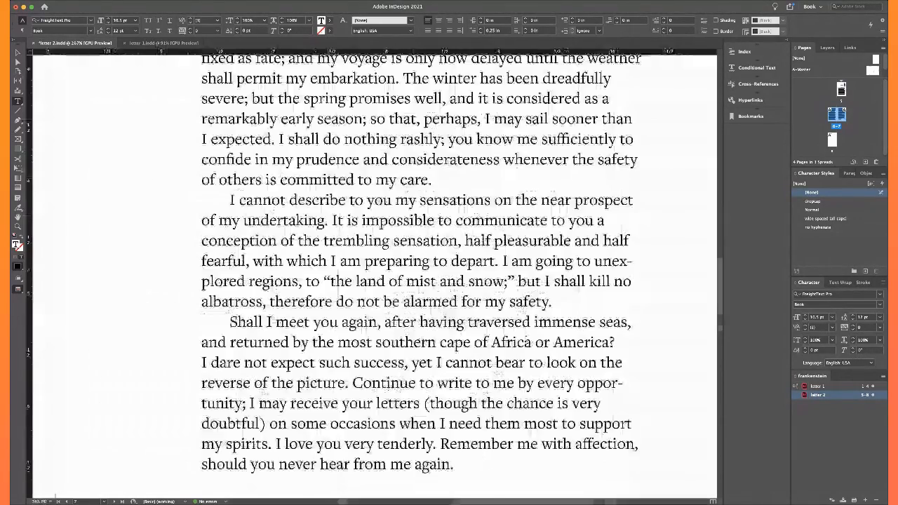
pyautogui.moveTo(456, 259); pyautogui.dragTo(527, 259)
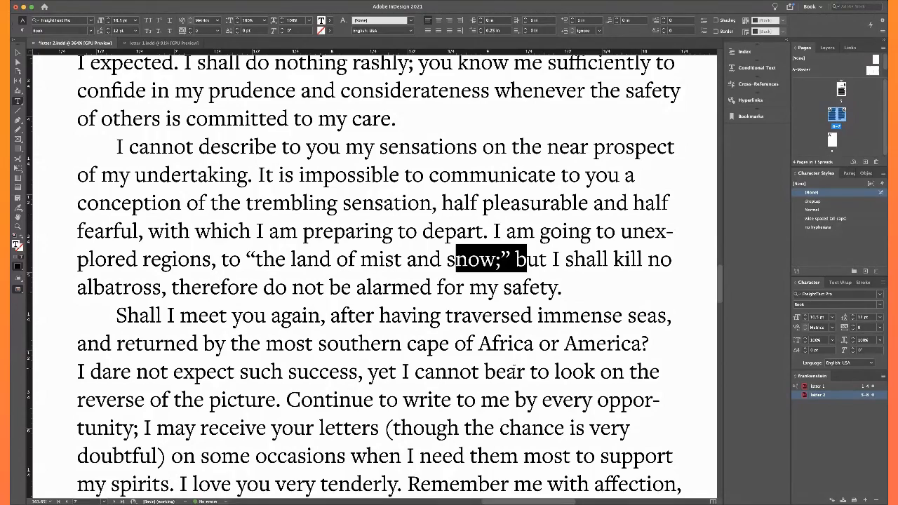
pyautogui.click(419, 399)
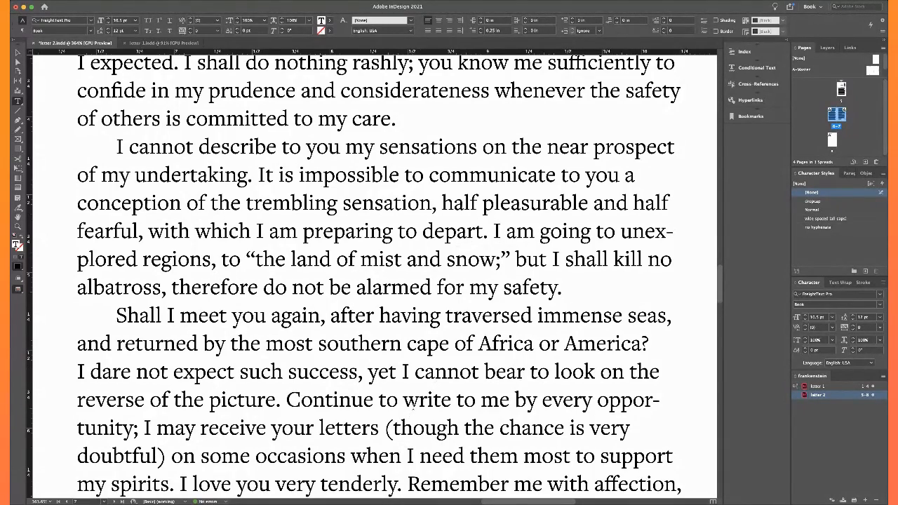
pyautogui.scroll(-5, 412, 407)
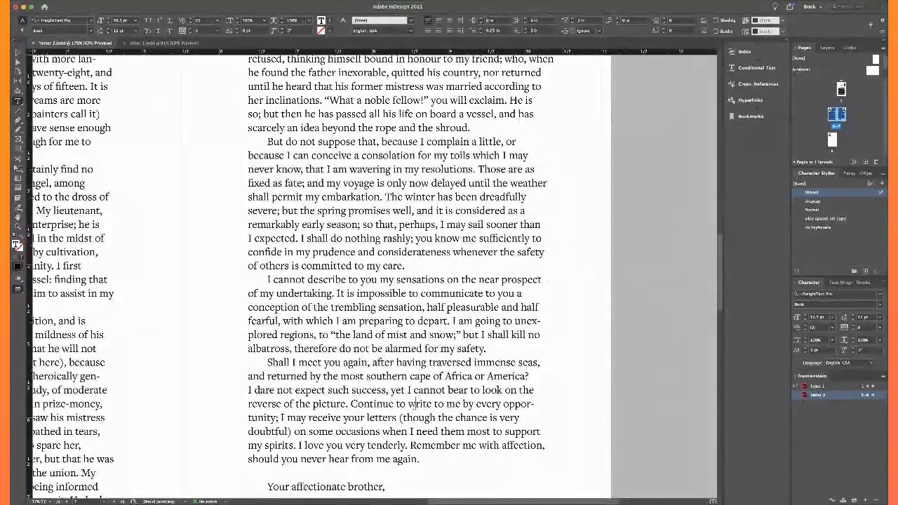
pyautogui.scroll(-2, 413, 407)
pyautogui.hscroll(-5, 413, 406)
pyautogui.scroll(-2, 414, 407)
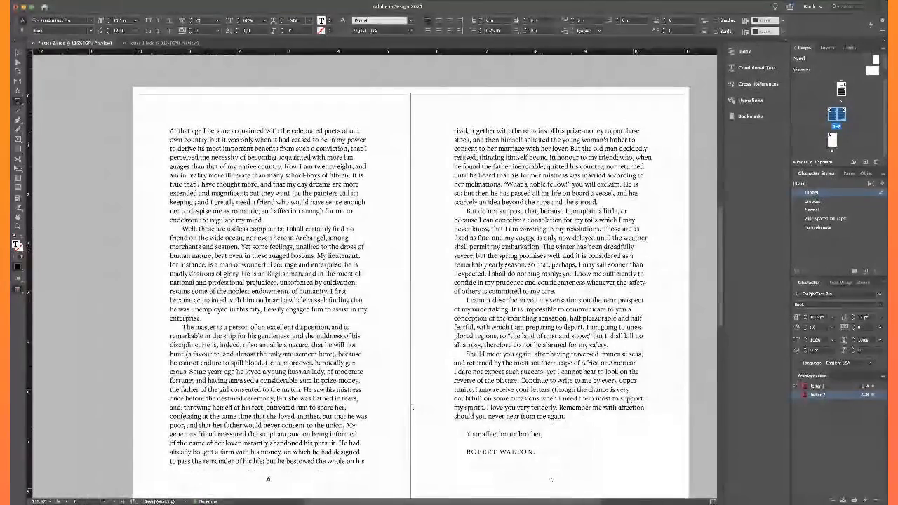
pyautogui.scroll(9, 413, 407)
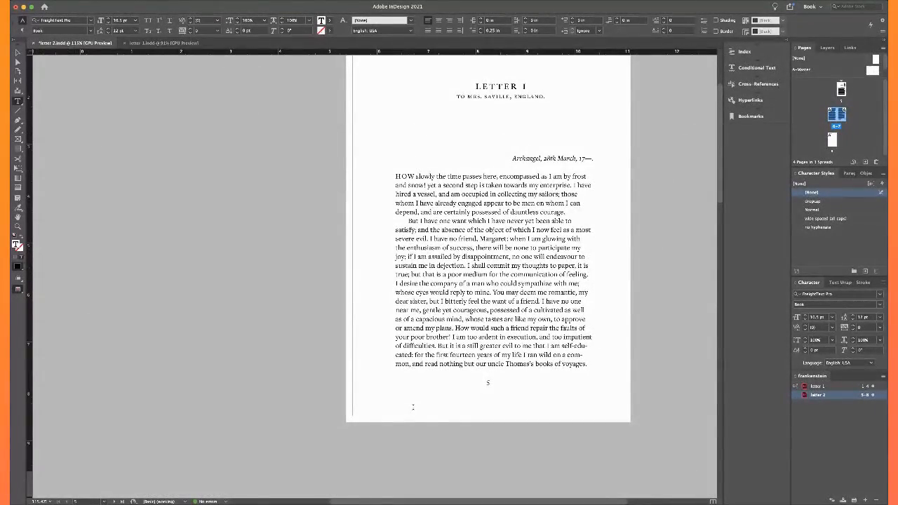
# Delete the leftover navigation text on page 8 and the blank lines after the signature on page 7, removing the extra page
pyautogui.scroll(-10, 413, 407)
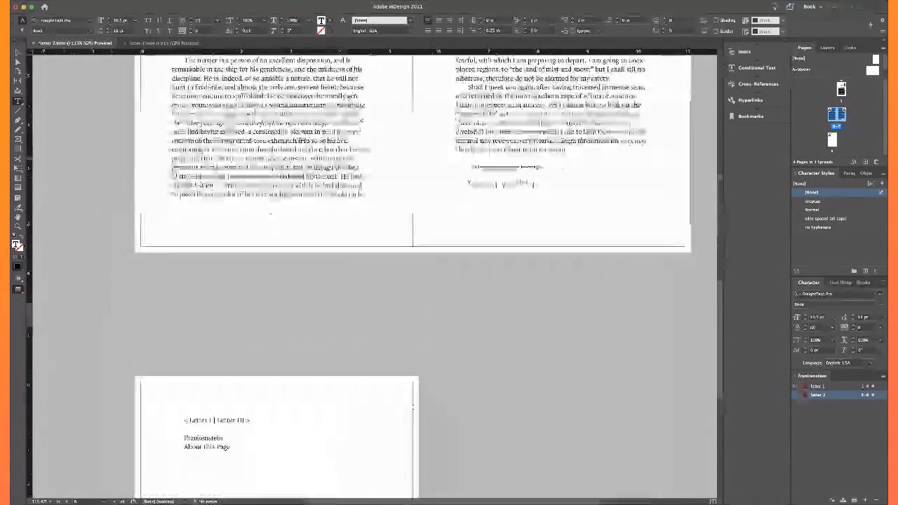
pyautogui.scroll(-3, 412, 406)
pyautogui.hscroll(-1, 413, 407)
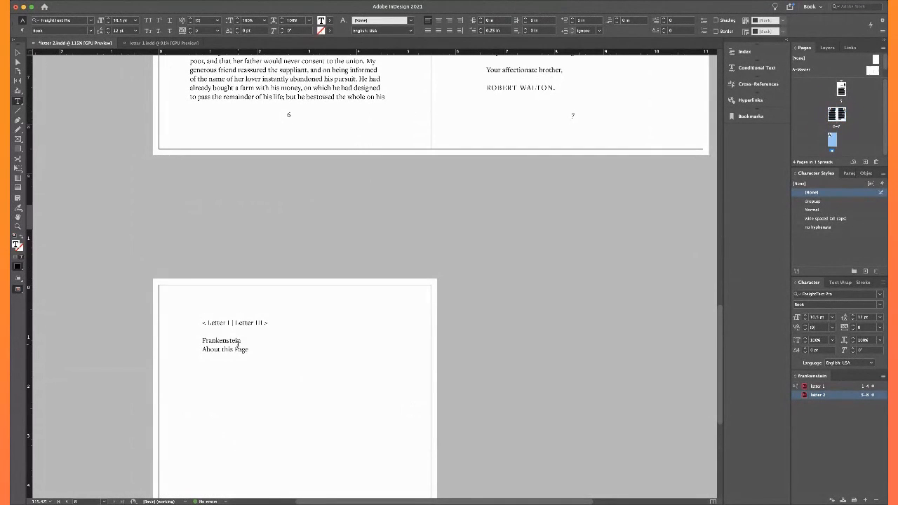
pyautogui.moveTo(311, 350); pyautogui.dragTo(199, 321)
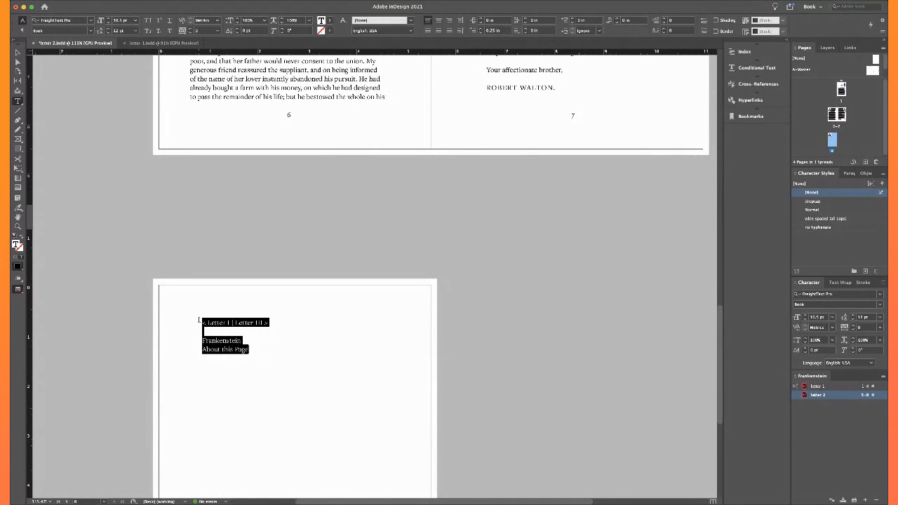
pyautogui.press('BackSpace')
pyautogui.press('BackSpace')
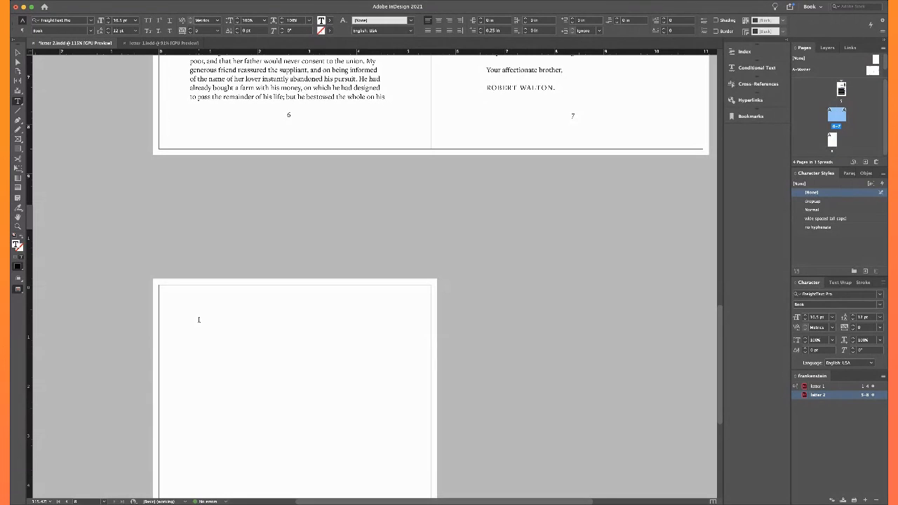
pyautogui.press('BackSpace')
pyautogui.press('BackSpace')
pyautogui.press('super+z')
pyautogui.press('BackSpace')
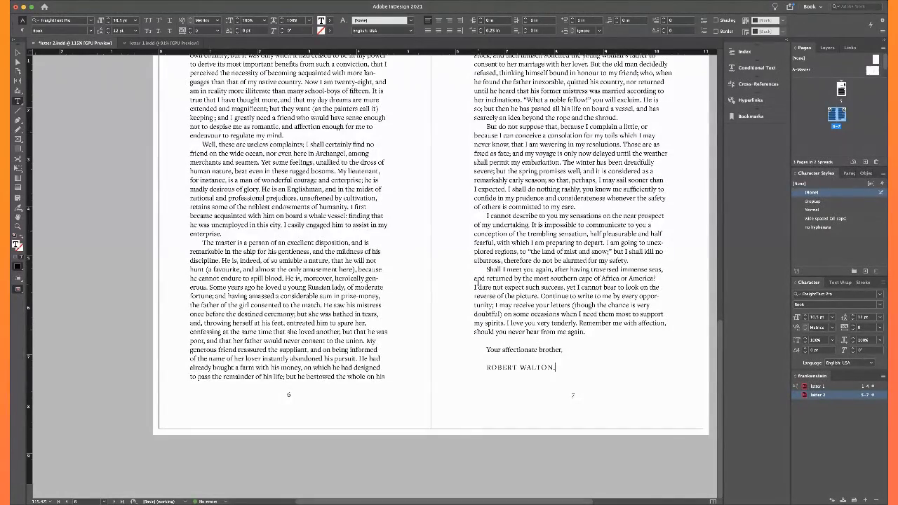
# Save letter 2.indd and look over pages 5 to 7
pyautogui.scroll(5, 429, 293)
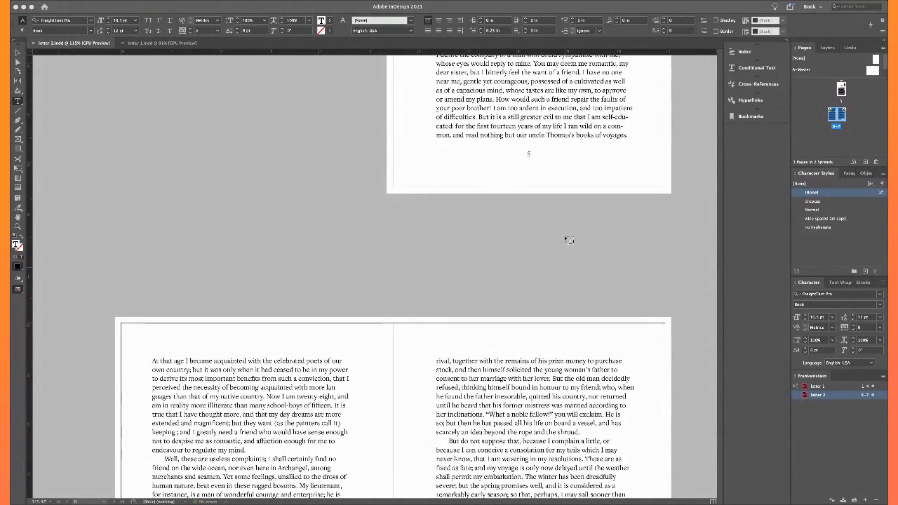
pyautogui.press('super+r')
pyautogui.scroll(5, 566, 240)
pyautogui.scroll(2, 568, 240)
pyautogui.scroll(-2, 569, 240)
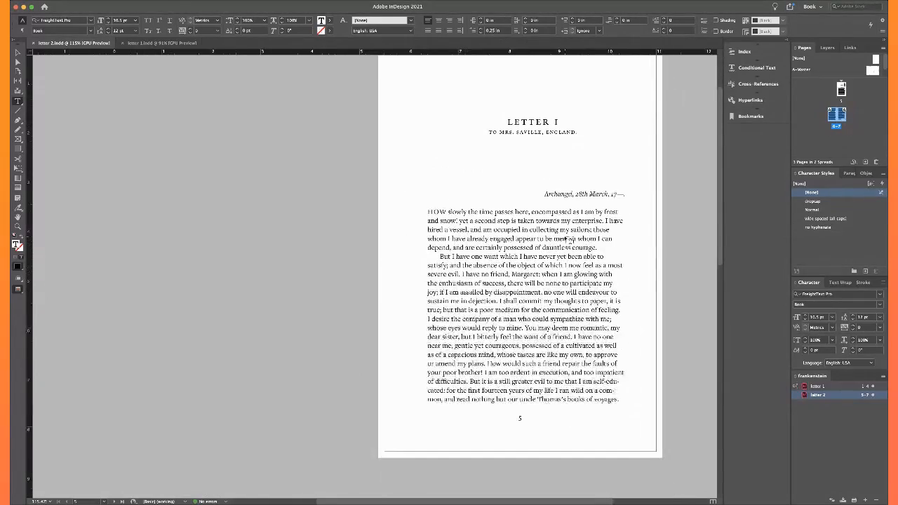
pyautogui.scroll(-10, 566, 240)
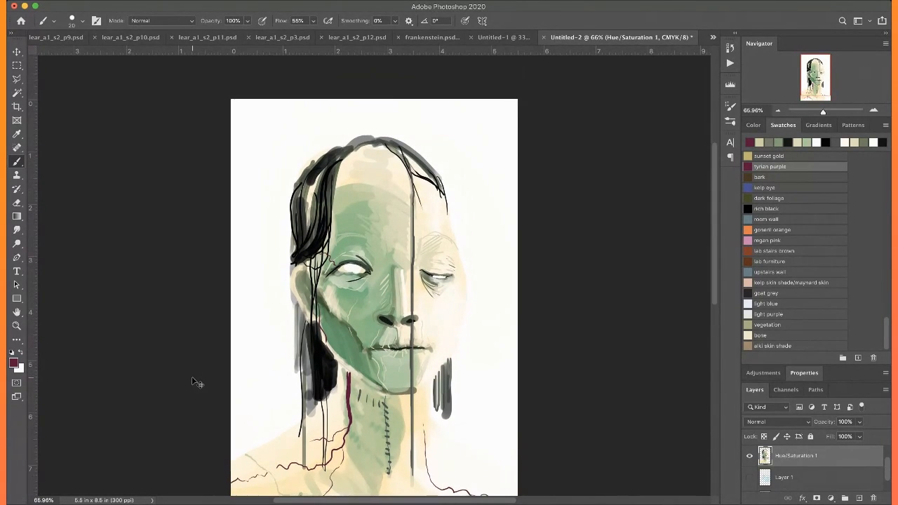
# In Photoshop, paint short tyrian purple veins in both corners of the open eye on the green side of the face
pyautogui.press('super+equal')
pyautogui.press('super+equal')
pyautogui.press('super+equal')
pyautogui.press('super+equal')
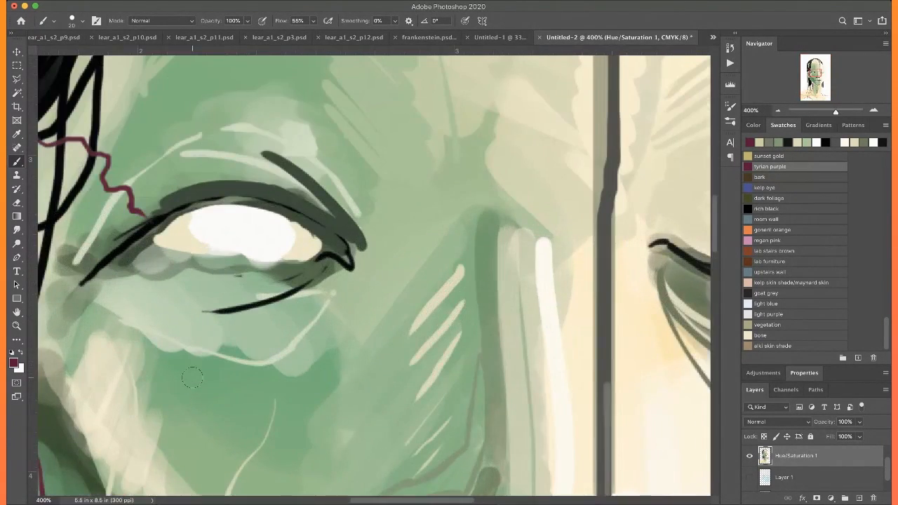
pyautogui.moveTo(193, 378); pyautogui.dragTo(349, 432)
pyautogui.moveTo(337, 288); pyautogui.dragTo(311, 298)
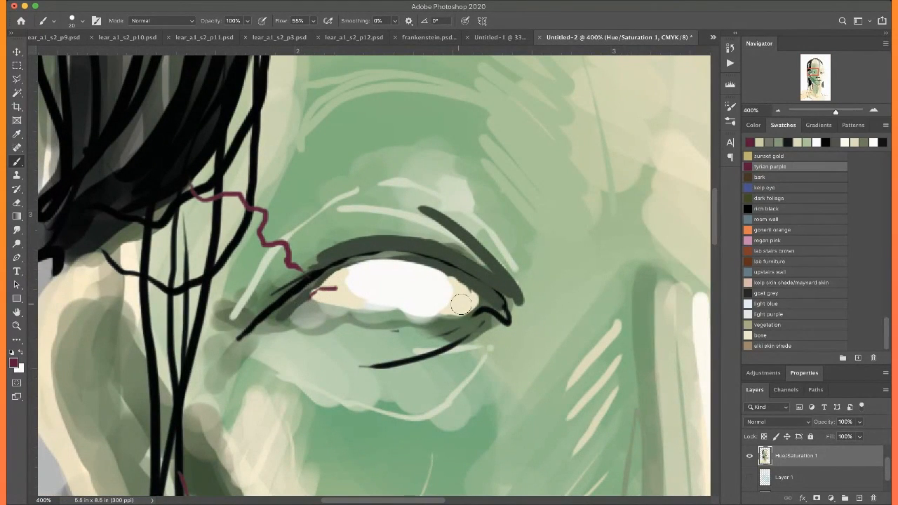
pyautogui.moveTo(466, 294)
pyautogui.mouseDown()
pyautogui.moveTo(480, 307)
pyautogui.moveTo(460, 313)
pyautogui.mouseUp()
pyautogui.moveTo(341, 298); pyautogui.dragTo(348, 276)
pyautogui.moveTo(446, 285); pyautogui.dragTo(452, 281)
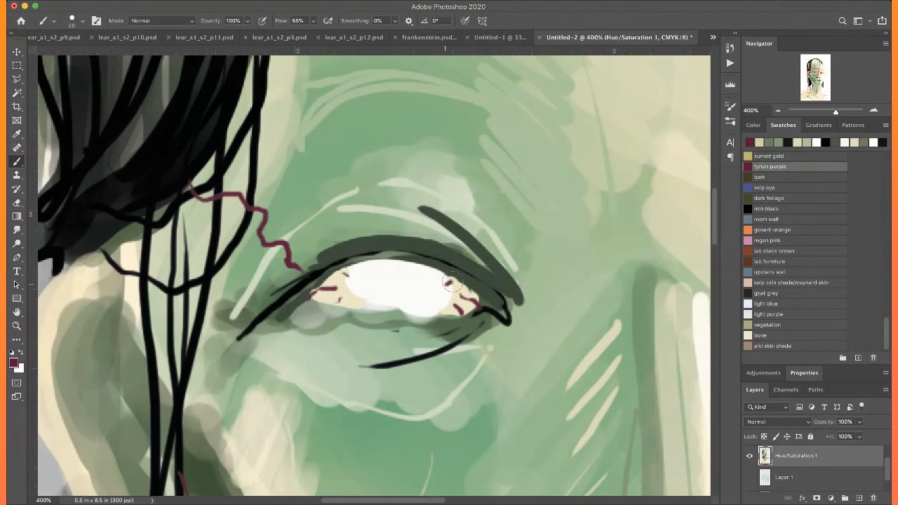
pyautogui.press('super+0')
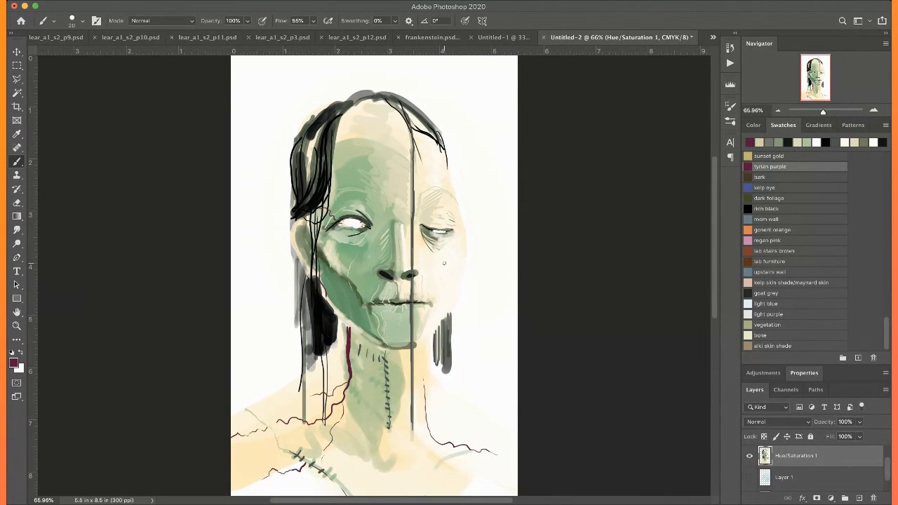
# Sample black from the hair and draw three long vertical black strands over the grey hair hanging below the ear
pyautogui.press('super+plus')
pyautogui.press('super+plus')
pyautogui.press('super+plus')
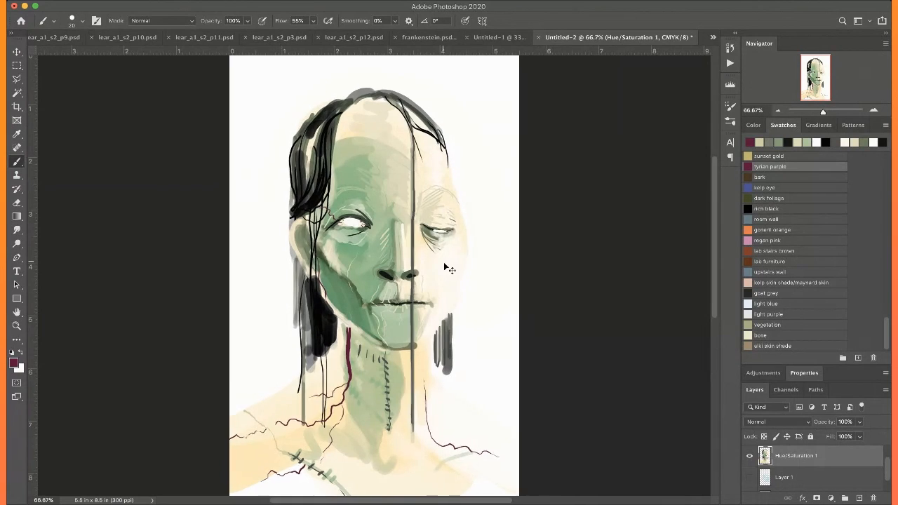
pyautogui.moveTo(444, 262); pyautogui.dragTo(576, 199)
pyautogui.keyDown('alt'); pyautogui.click(324, 273); pyautogui.keyUp('alt')
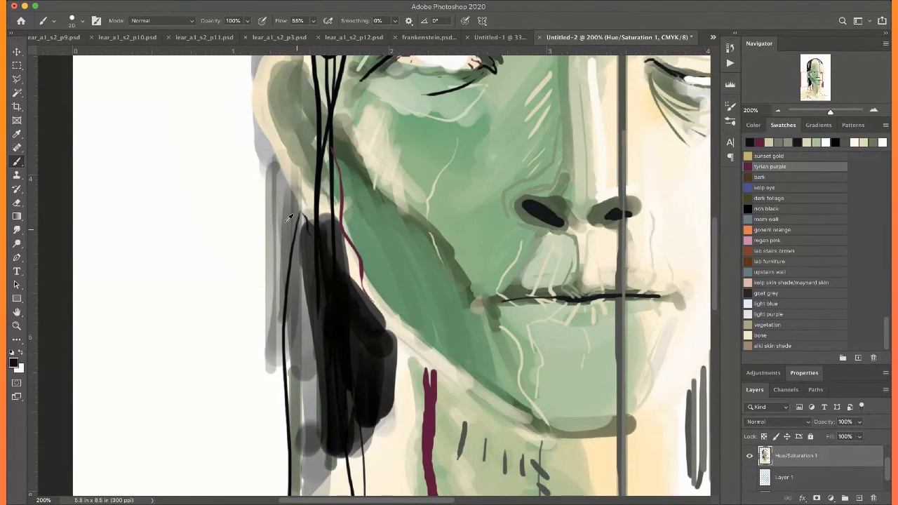
pyautogui.moveTo(278, 165); pyautogui.dragTo(278, 423)
pyautogui.moveTo(285, 178); pyautogui.dragTo(288, 385)
pyautogui.moveTo(302, 199); pyautogui.dragTo(301, 388)
pyautogui.press('super+0')
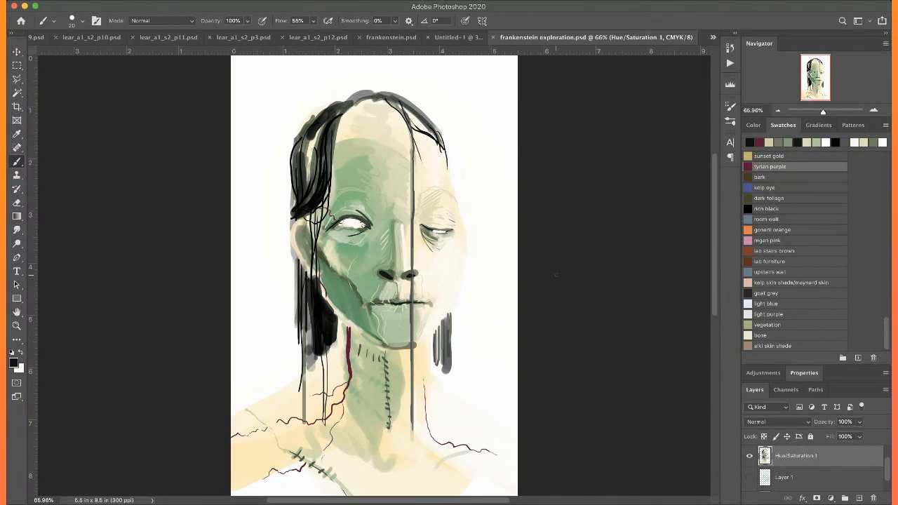
# Sample the dark mouth line colour and extend the line to both corners, curving it downward on the cream side
pyautogui.press('super+plus')
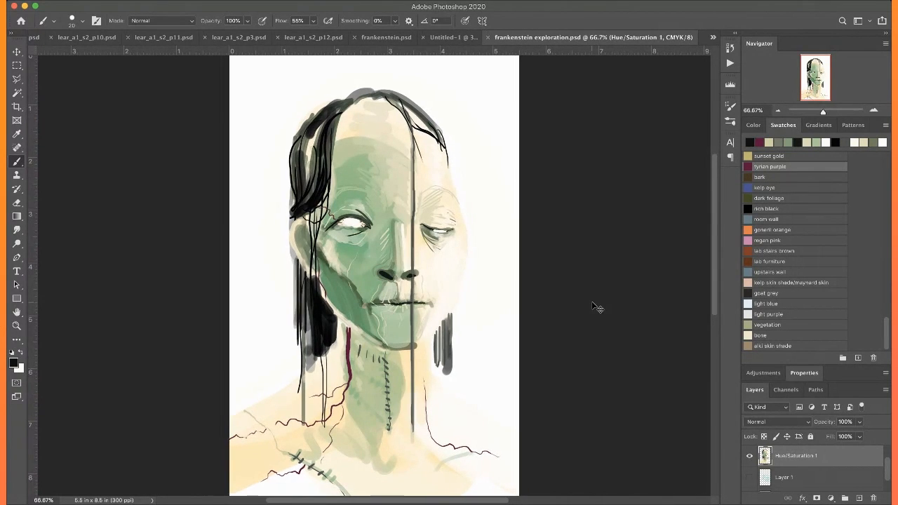
pyautogui.press('super+plus')
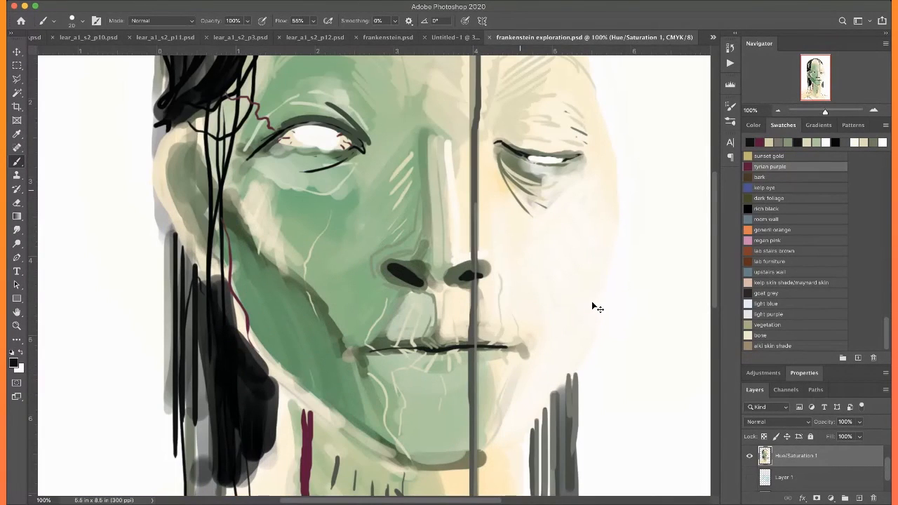
pyautogui.press('super+plus')
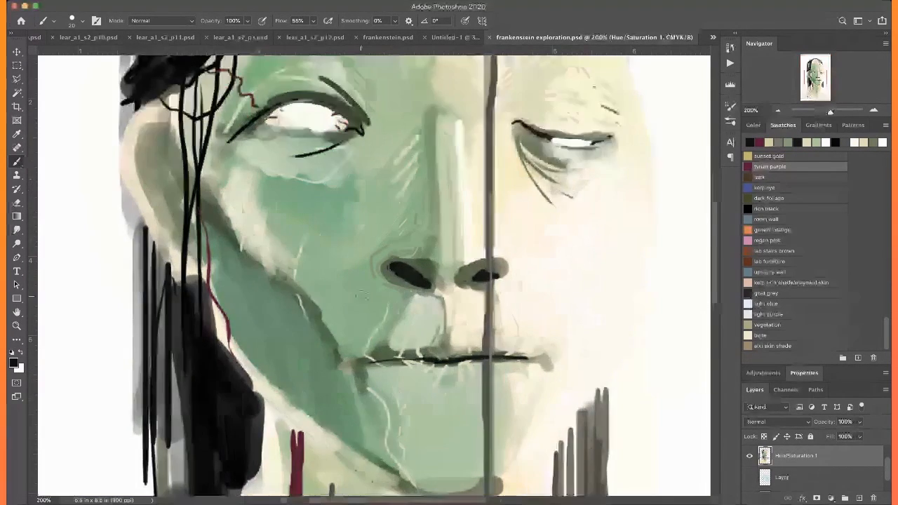
pyautogui.scroll(-5, 362, 296)
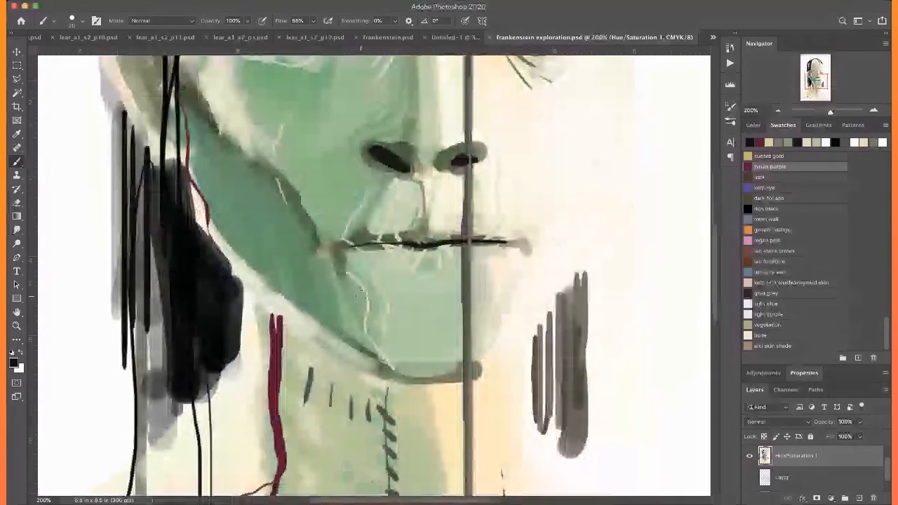
pyautogui.keyDown('alt'); pyautogui.click(428, 249); pyautogui.keyUp('alt')
pyautogui.moveTo(331, 248); pyautogui.dragTo(386, 244)
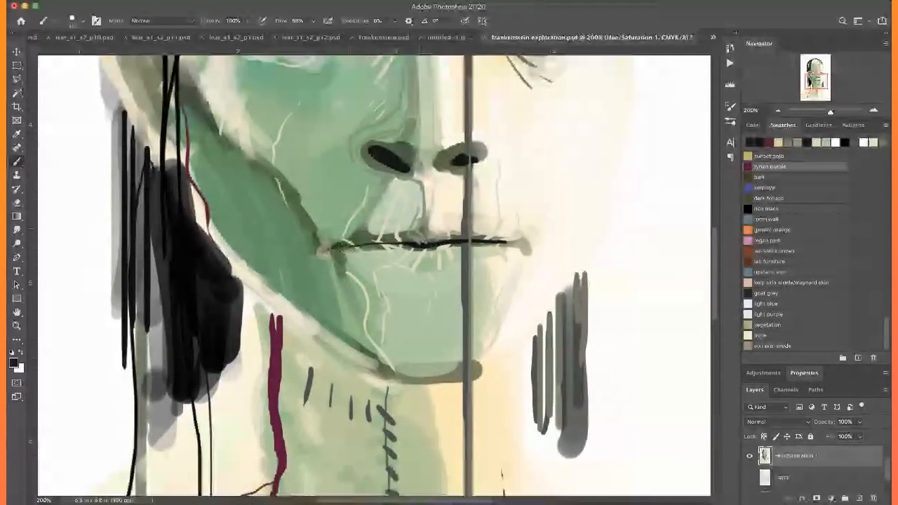
pyautogui.moveTo(507, 242); pyautogui.dragTo(539, 274)
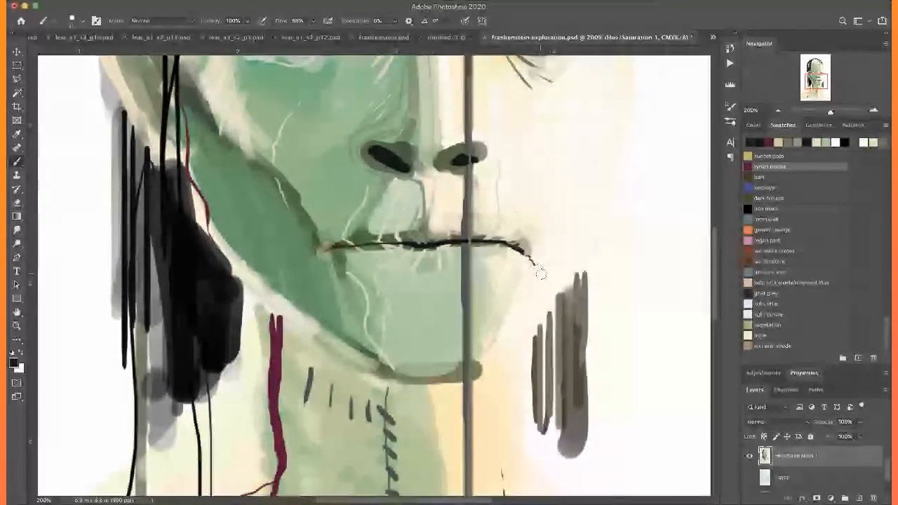
pyautogui.press('super+0')
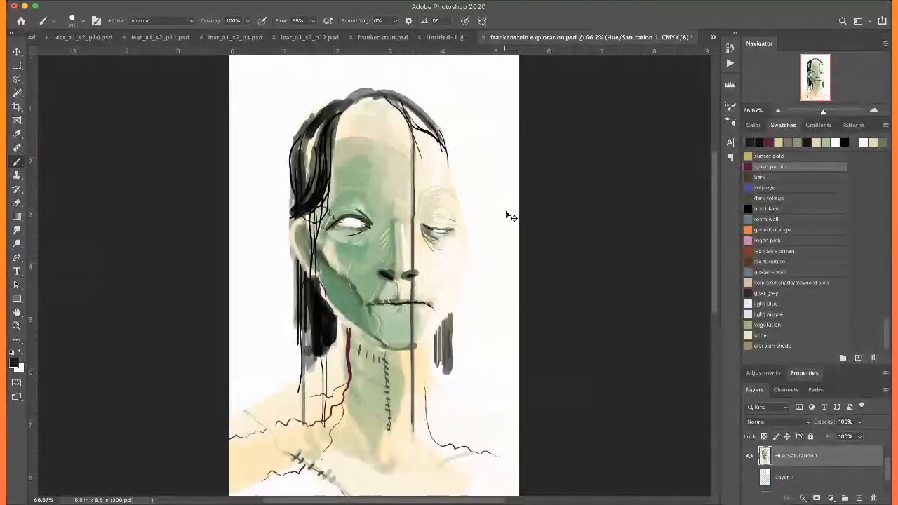
# Darken the upper lid line of the half-closed eye on the cream side and touch up the eye with sampled white
pyautogui.press('super+plus')
pyautogui.press('super+plus')
pyautogui.press('super+plus')
pyautogui.press('super+plus')
pyautogui.moveTo(501, 216); pyautogui.dragTo(224, 449)
pyautogui.moveTo(386, 217)
pyautogui.mouseDown()
pyautogui.moveTo(490, 249)
pyautogui.moveTo(539, 247)
pyautogui.mouseUp()
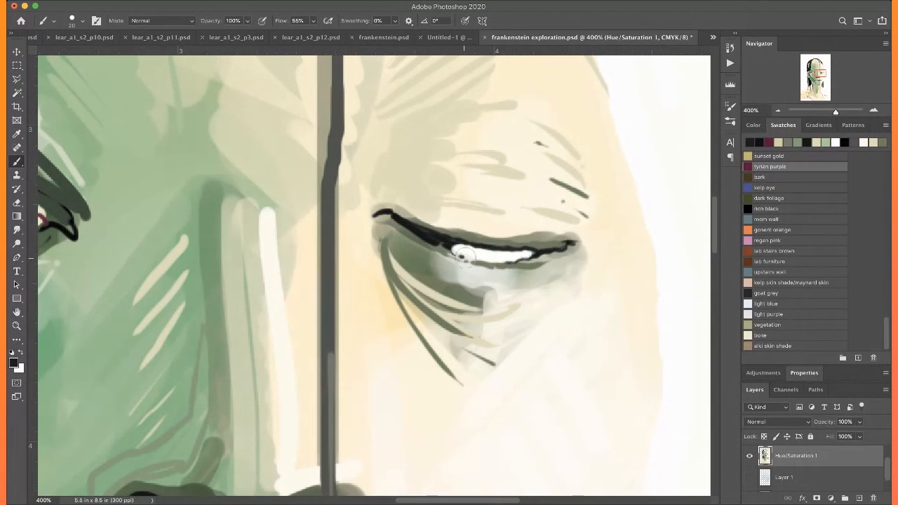
pyautogui.keyDown('alt'); pyautogui.click(563, 313); pyautogui.keyUp('alt')
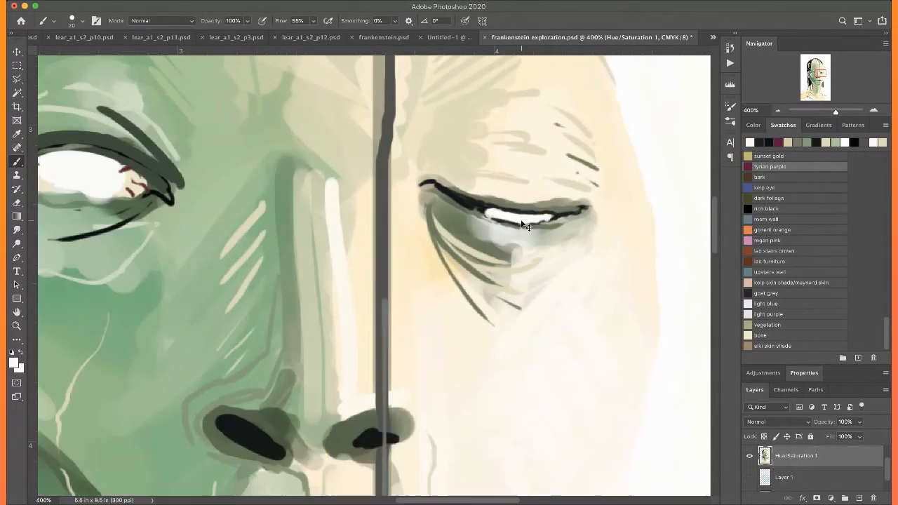
pyautogui.press('super+0')
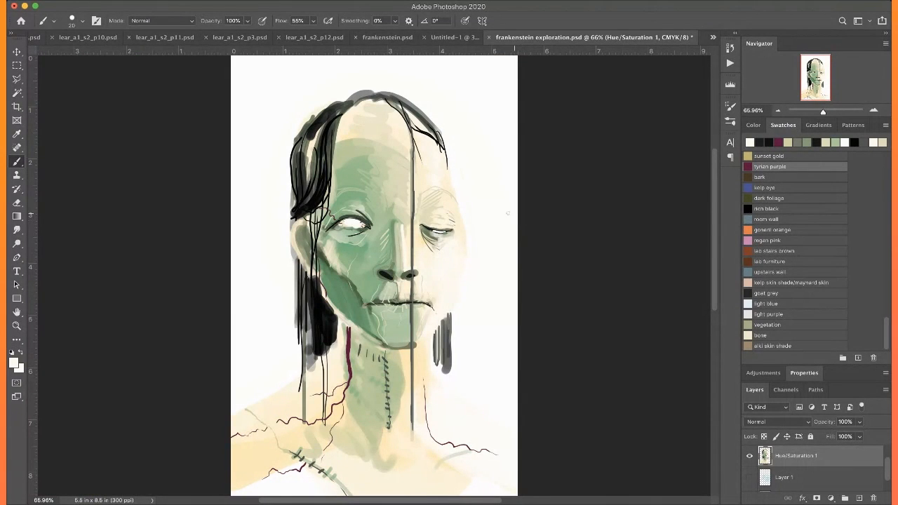
# Sample black from the hair and paint bold strokes along the jaw-side edge and lower tip of the dark lock beside the neck
pyautogui.press('super+plus')
pyautogui.press('super+plus')
pyautogui.press('super+plus')
pyautogui.press('super+plus')
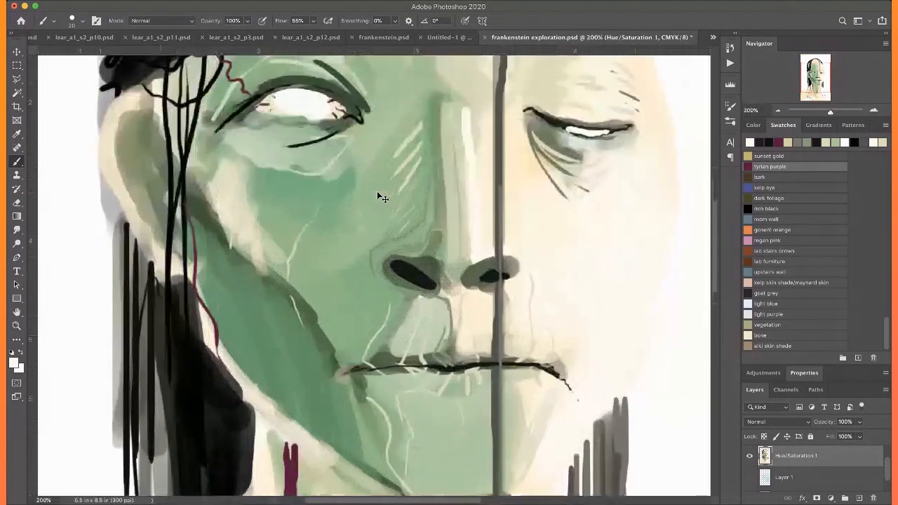
pyautogui.scroll(-5, 378, 191)
pyautogui.hscroll(-5, 377, 192)
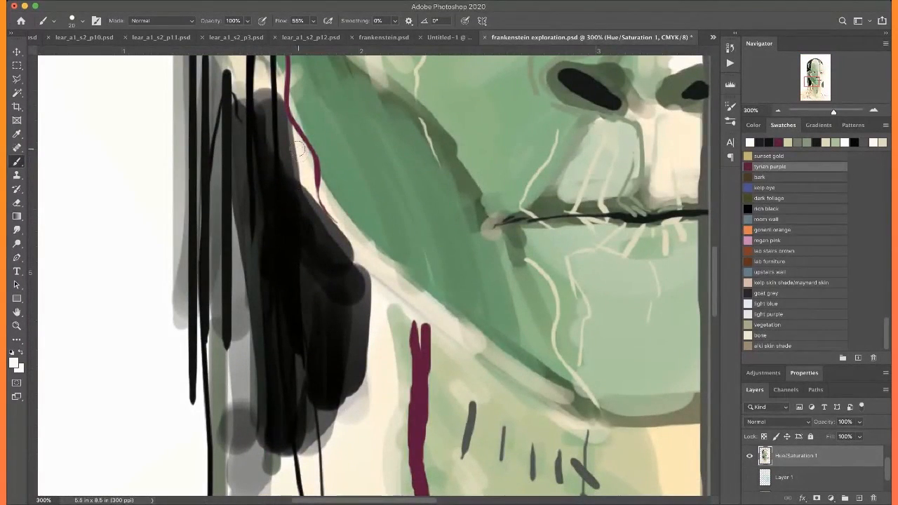
pyautogui.keyDown('alt'); pyautogui.click(288, 230); pyautogui.keyUp('alt')
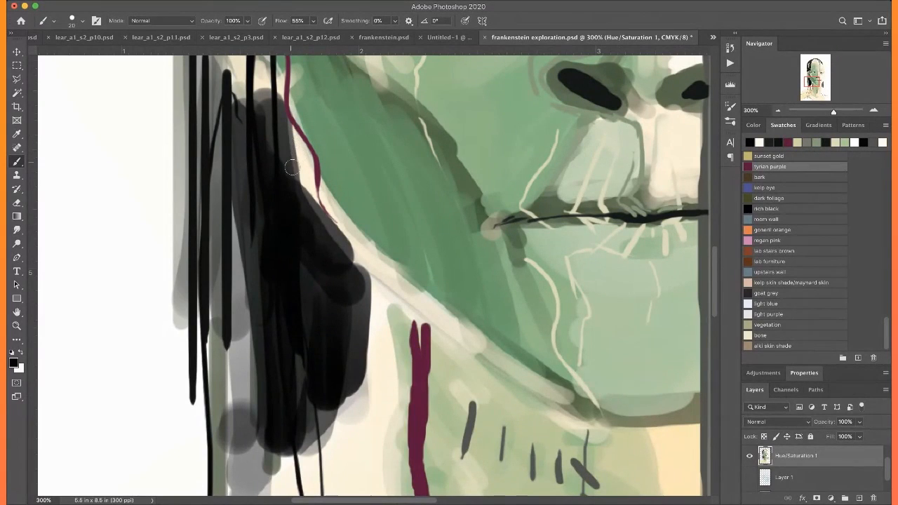
pyautogui.moveTo(283, 131); pyautogui.dragTo(353, 266)
pyautogui.moveTo(317, 208)
pyautogui.mouseDown()
pyautogui.moveTo(360, 270)
pyautogui.moveTo(363, 378)
pyautogui.moveTo(405, 233)
pyautogui.moveTo(308, 332)
pyautogui.mouseUp()
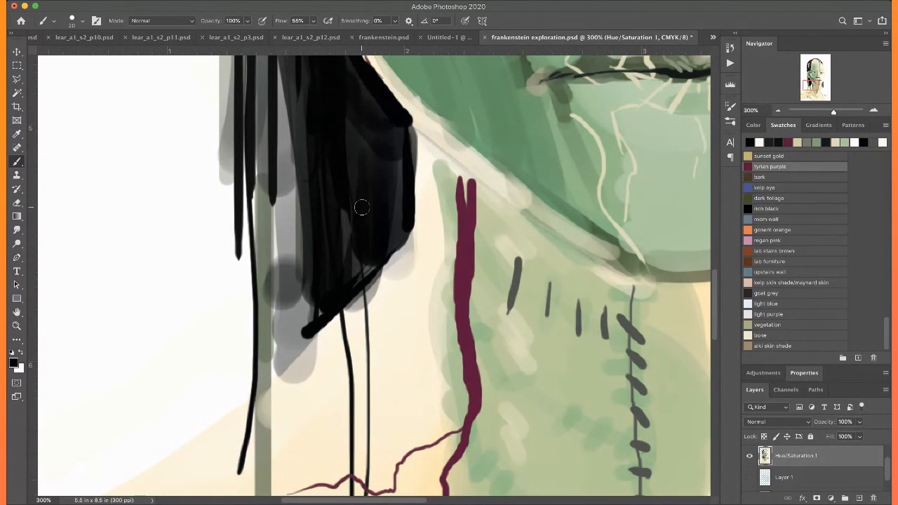
# Paint a row of bold black vertical strands over the lower ends of the grey hair beside the cream-side jaw
pyautogui.press('super+0')
pyautogui.scroll(-3, 348, 174)
pyautogui.press('super+plus')
pyautogui.press('super+plus')
pyautogui.press('super+plus')
pyautogui.press('super+plus')
pyautogui.hscroll(5, 349, 174)
pyautogui.hscroll(2, 349, 173)
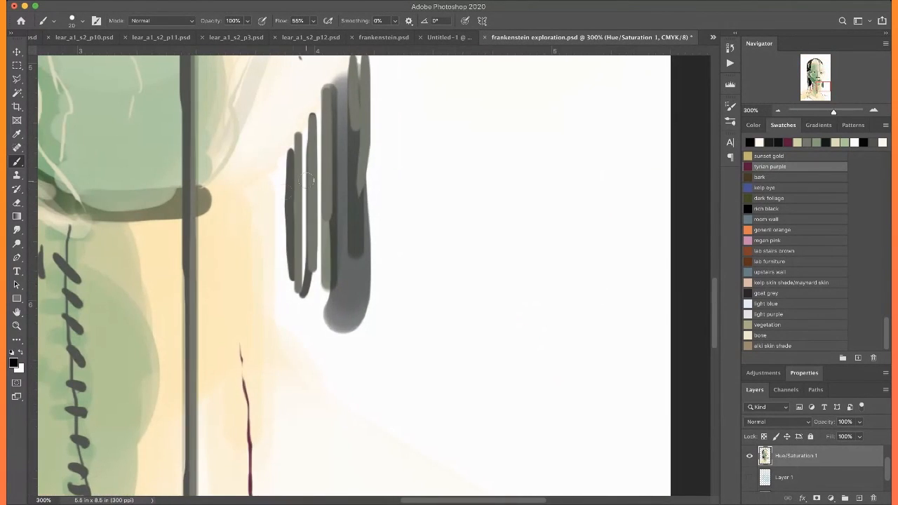
pyautogui.moveTo(284, 170)
pyautogui.mouseDown()
pyautogui.moveTo(286, 319)
pyautogui.moveTo(300, 209)
pyautogui.moveTo(315, 353)
pyautogui.mouseUp()
pyautogui.moveTo(329, 265); pyautogui.dragTo(328, 365)
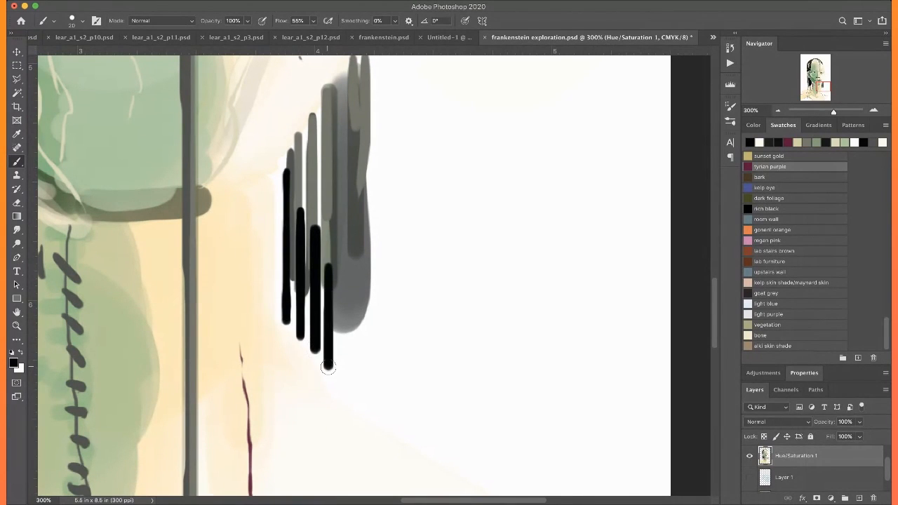
pyautogui.moveTo(342, 265); pyautogui.dragTo(343, 398)
pyautogui.moveTo(362, 228); pyautogui.dragTo(361, 403)
# Add short black strokes across the upper part of the cream-side grey hair and one long thin strand beyond its outer edge
pyautogui.moveTo(313, 161); pyautogui.dragTo(336, 312)
pyautogui.moveTo(344, 261); pyautogui.dragTo(343, 306)
pyautogui.moveTo(357, 235); pyautogui.dragTo(356, 280)
pyautogui.moveTo(367, 220)
pyautogui.mouseDown()
pyautogui.moveTo(367, 264)
pyautogui.moveTo(375, 259)
pyautogui.mouseUp()
pyautogui.moveTo(388, 201); pyautogui.dragTo(388, 267)
pyautogui.moveTo(391, 222); pyautogui.dragTo(391, 362)
pyautogui.moveTo(417, 169); pyautogui.dragTo(429, 464)
pyautogui.scroll(-5, 427, 414)
pyautogui.press('super+minus')
pyautogui.press('super+minus')
pyautogui.scroll(4, 420, 154)
pyautogui.scroll(3, 421, 154)
pyautogui.hscroll(-6, 421, 154)
pyautogui.scroll(1, 421, 154)
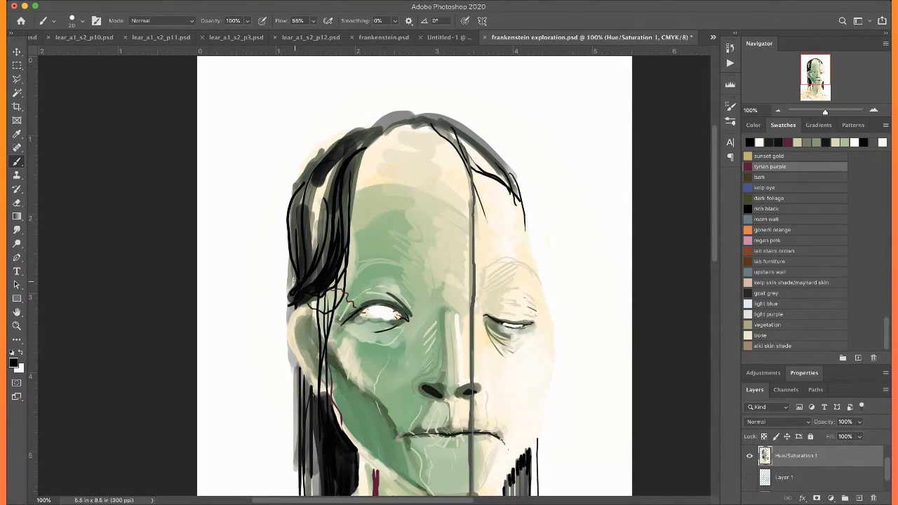
pyautogui.scroll(-3, 280, 227)
pyautogui.hscroll(-1, 280, 227)
# Draw a short black strand below the ear, then sample dark green and paint a shading stroke inside the ear
pyautogui.moveTo(315, 263); pyautogui.dragTo(317, 300)
pyautogui.keyDown('alt'); pyautogui.click(356, 263); pyautogui.keyUp('alt')
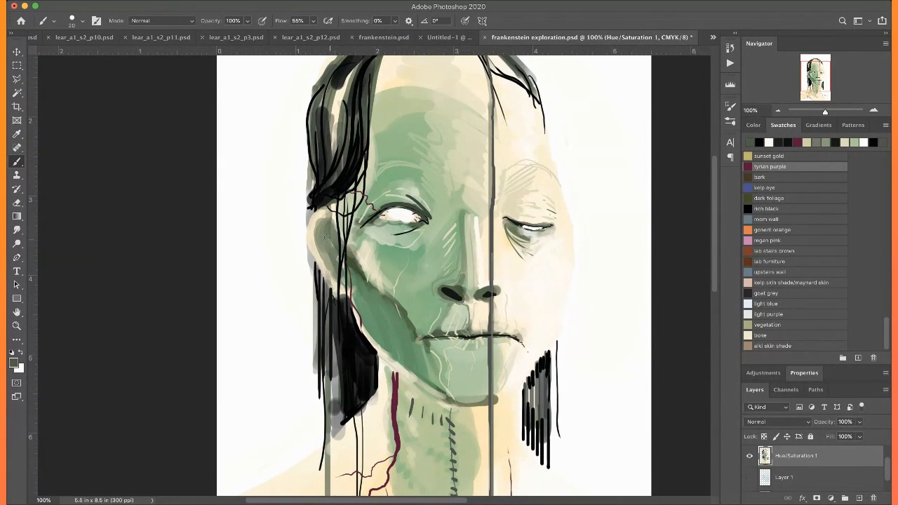
pyautogui.moveTo(325, 220)
pyautogui.mouseDown()
pyautogui.moveTo(320, 244)
pyautogui.moveTo(333, 278)
pyautogui.mouseUp()
pyautogui.scroll(2, 303, 198)
pyautogui.scroll(-4, 303, 199)
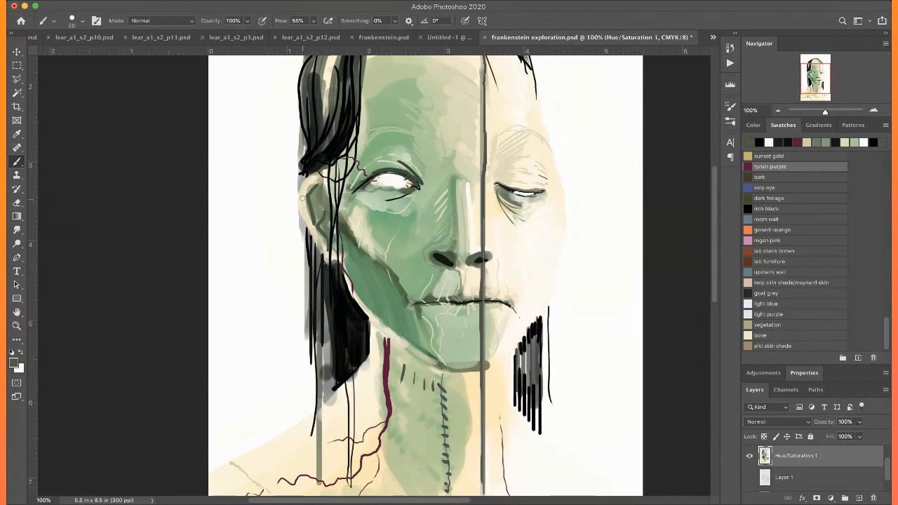
# Darken the stitched scar on the green-side shoulder with dark green and add small stitches to the opposite shoulder's scar
pyautogui.scroll(-7, 302, 198)
pyautogui.hscroll(-2, 405, 342)
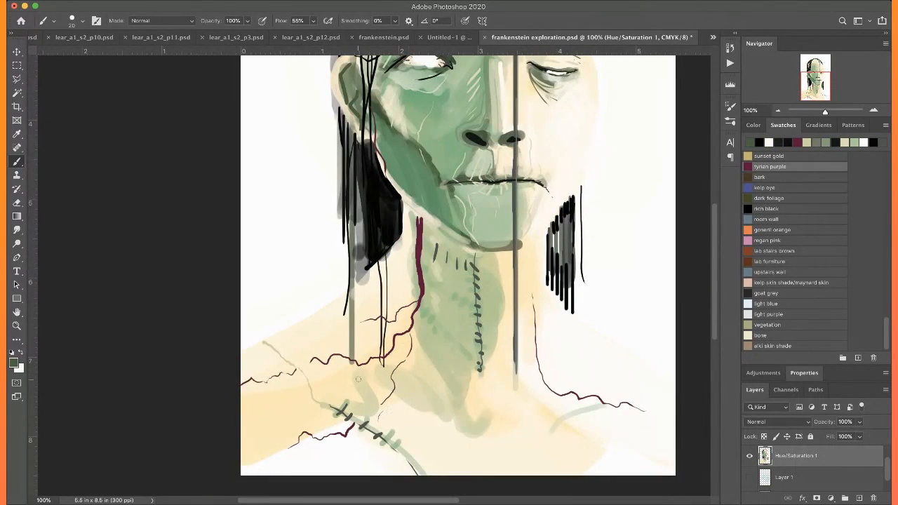
pyautogui.scroll(-1, 358, 379)
pyautogui.moveTo(355, 411)
pyautogui.mouseDown()
pyautogui.moveTo(419, 460)
pyautogui.moveTo(404, 454)
pyautogui.mouseUp()
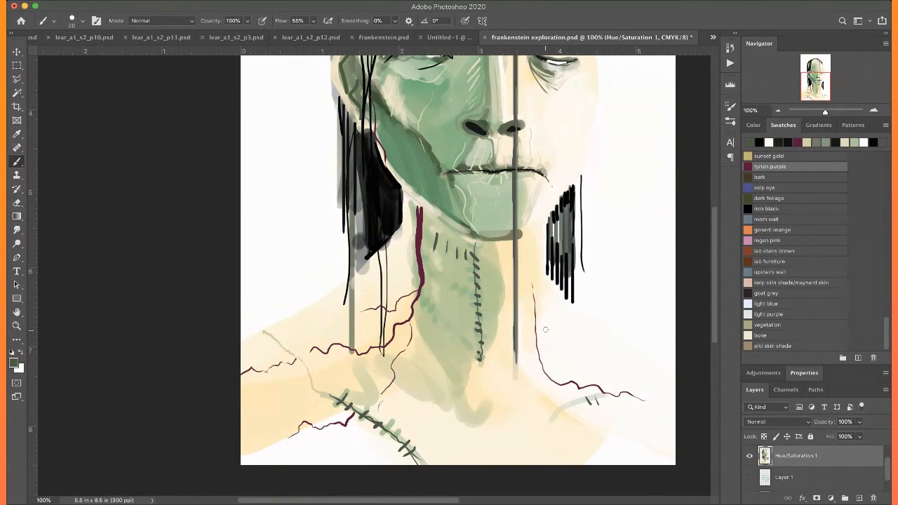
# Sample purple from the neck vein and trace a thin line along the stitched shoulder scar
pyautogui.scroll(-5, 546, 330)
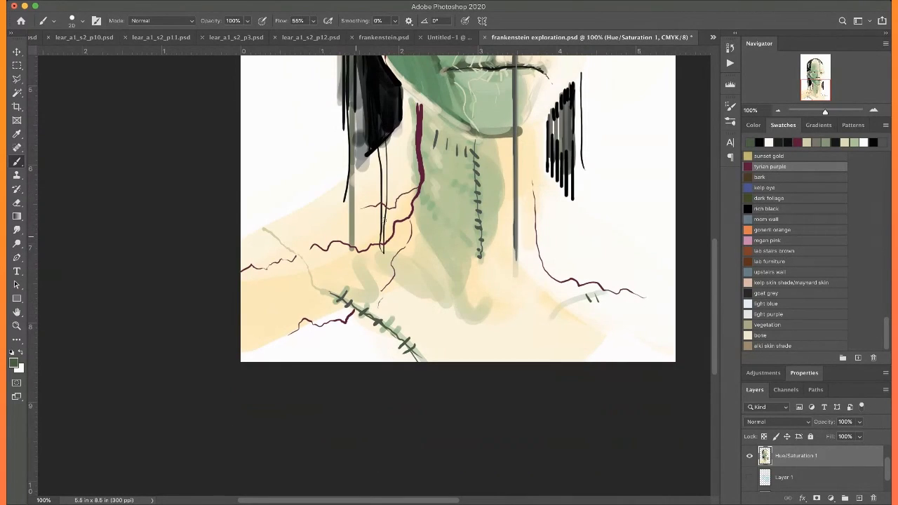
pyautogui.keyDown('alt'); pyautogui.click(421, 147); pyautogui.keyUp('alt')
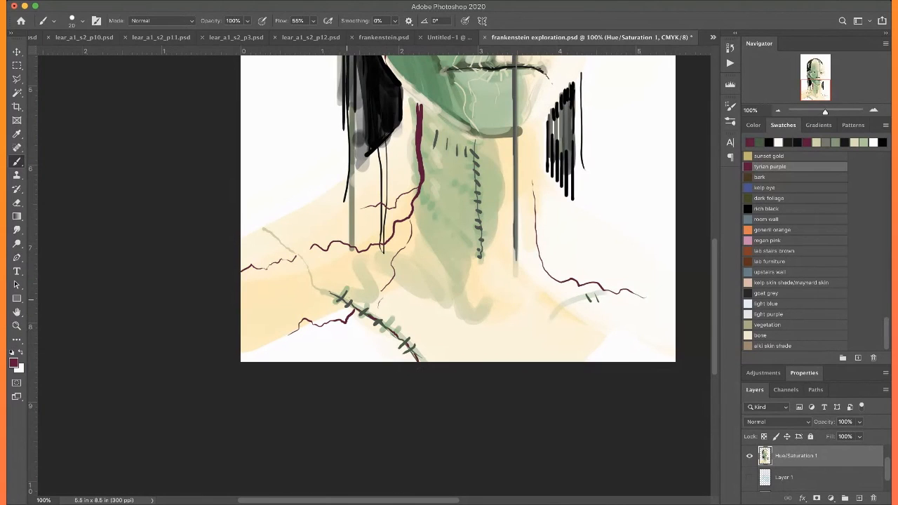
pyautogui.hscroll(1, 305, 266)
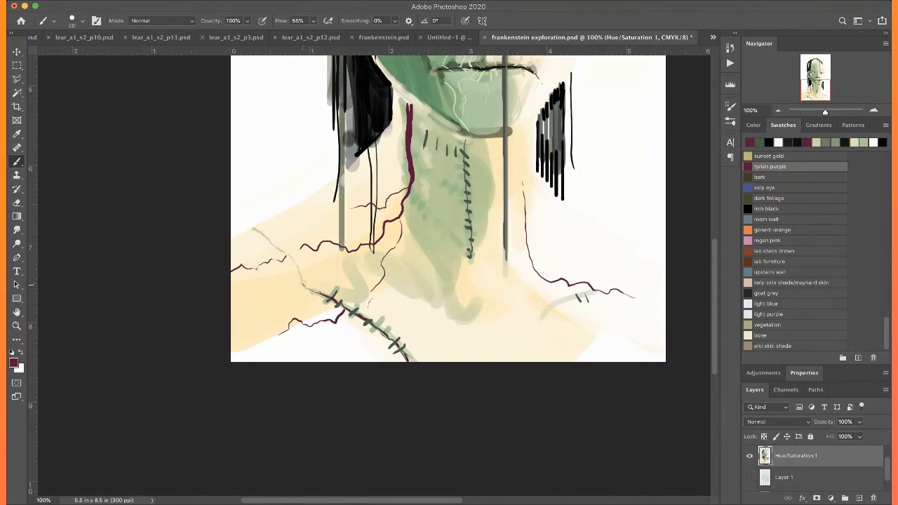
# Fill in the split upper end of the thick purple neck vein just below the jaw
pyautogui.scroll(5, 268, 230)
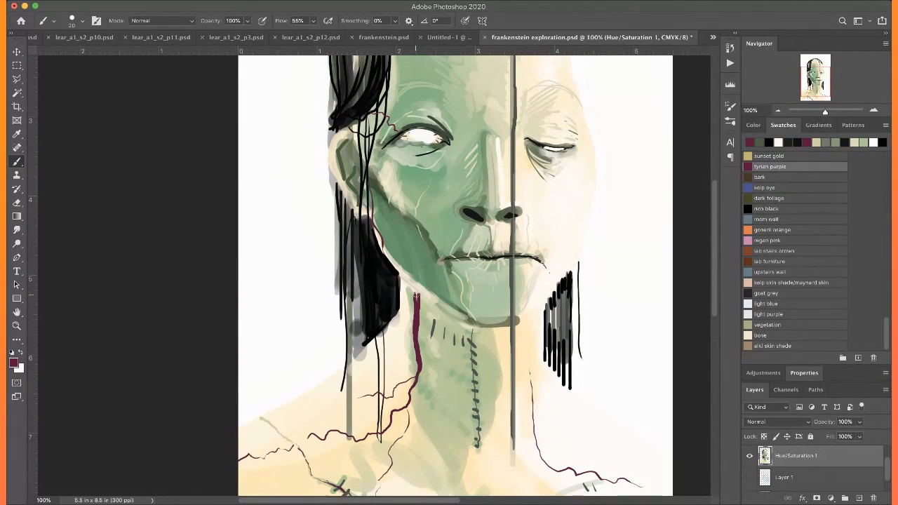
pyautogui.scroll(5, 407, 277)
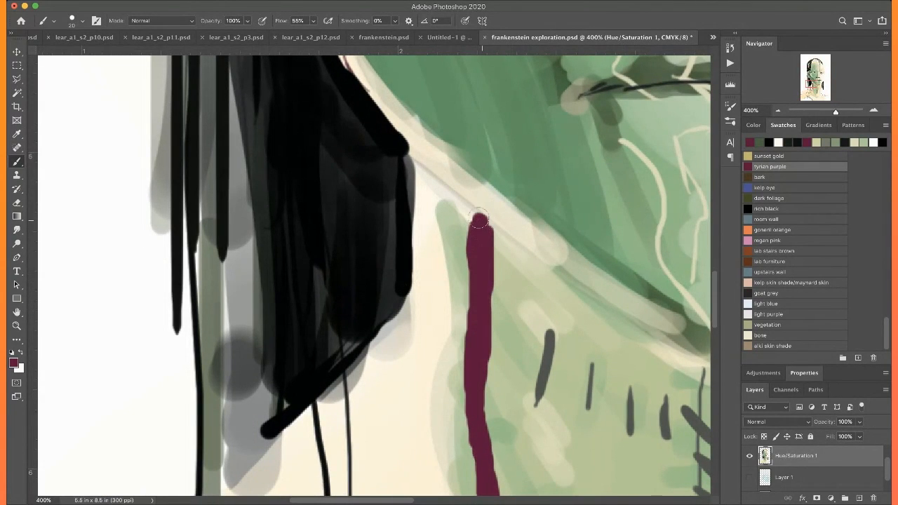
pyautogui.scroll(-1, 477, 238)
pyautogui.scroll(-1, 476, 239)
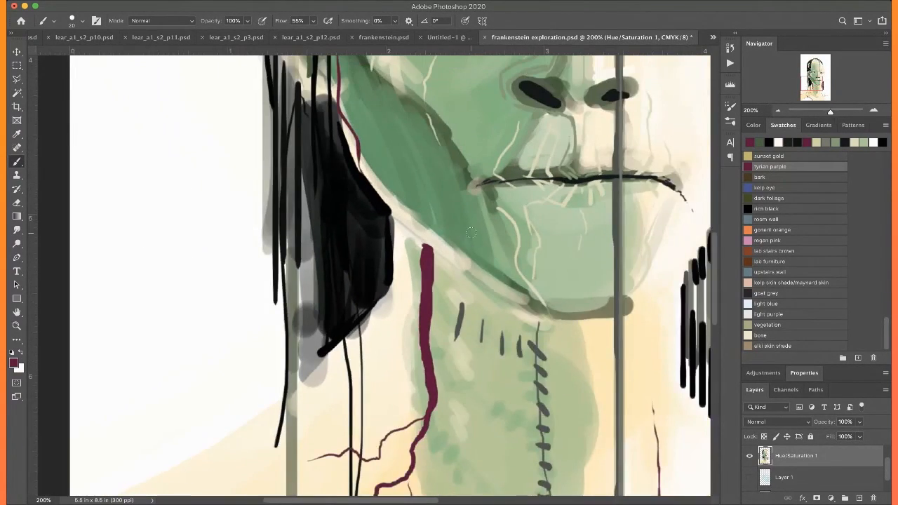
# Draw a thin wavy purple vein from below the ear across the green jaw towards the mouth corner
pyautogui.scroll(3, 334, 205)
pyautogui.moveTo(330, 233)
pyautogui.mouseDown()
pyautogui.moveTo(363, 264)
pyautogui.moveTo(372, 295)
pyautogui.moveTo(396, 313)
pyautogui.moveTo(443, 326)
pyautogui.mouseUp()
pyautogui.scroll(3, 436, 309)
pyautogui.hscroll(4, 429, 279)
pyautogui.scroll(-3, 428, 276)
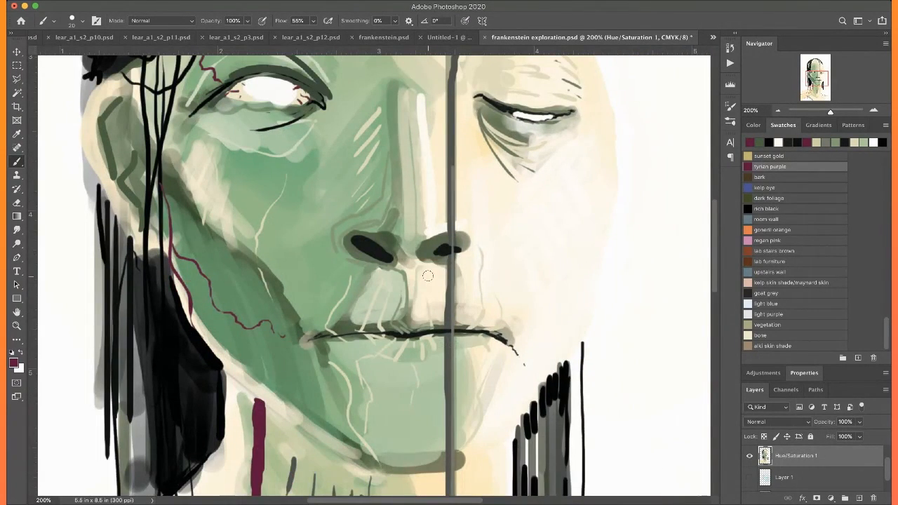
# Sample white from the nose highlight and hatch short diagonal highlights down the forehead beside the central dividing line
pyautogui.scroll(5, 428, 276)
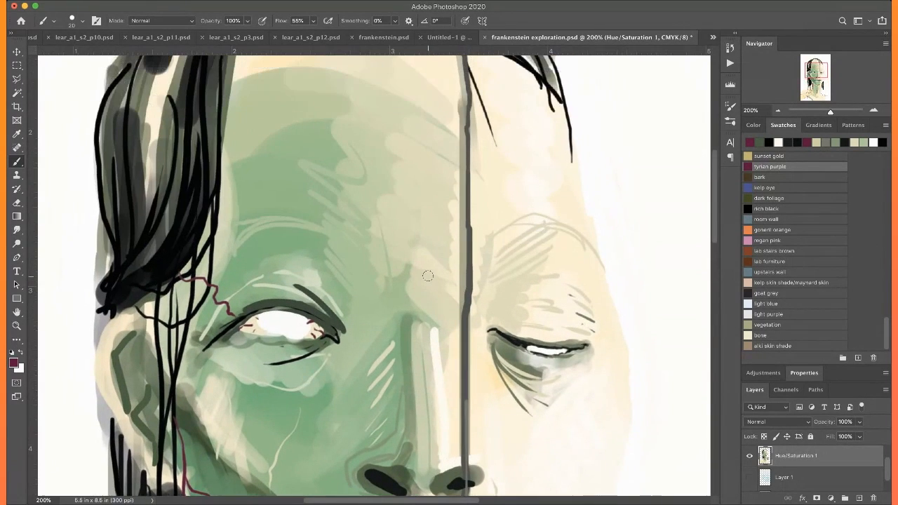
pyautogui.keyDown('alt'); pyautogui.click(440, 352); pyautogui.keyUp('alt')
pyautogui.scroll(5, 437, 149)
pyautogui.hscroll(-2, 437, 148)
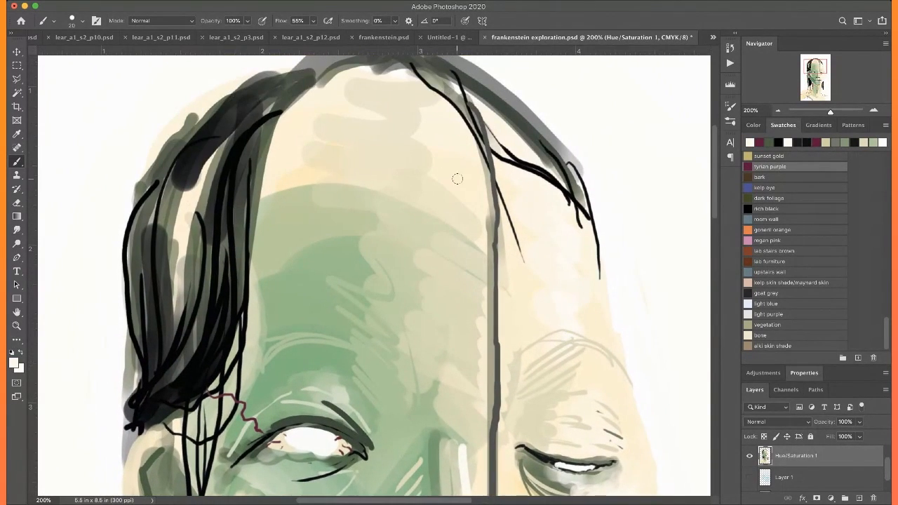
pyautogui.moveTo(463, 181); pyautogui.dragTo(443, 210)
pyautogui.moveTo(466, 190)
pyautogui.mouseDown()
pyautogui.moveTo(442, 235)
pyautogui.moveTo(441, 261)
pyautogui.mouseUp()
pyautogui.moveTo(466, 231)
pyautogui.mouseDown()
pyautogui.moveTo(440, 281)
pyautogui.moveTo(442, 306)
pyautogui.mouseUp()
pyautogui.scroll(-5, 453, 227)
pyautogui.hscroll(1, 453, 227)
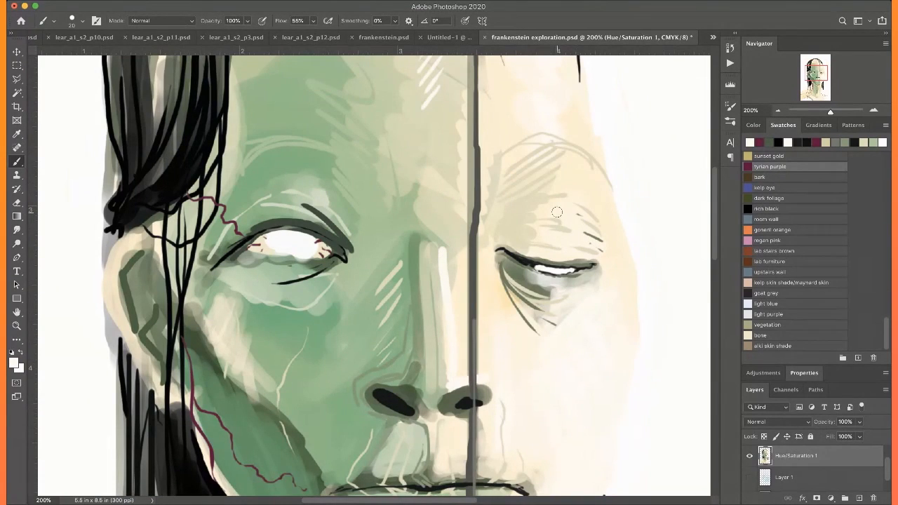
# Add white hatching to the half-closed eyelid and the cheek on the cream side
pyautogui.scroll(-5, 555, 225)
pyautogui.hscroll(2, 554, 224)
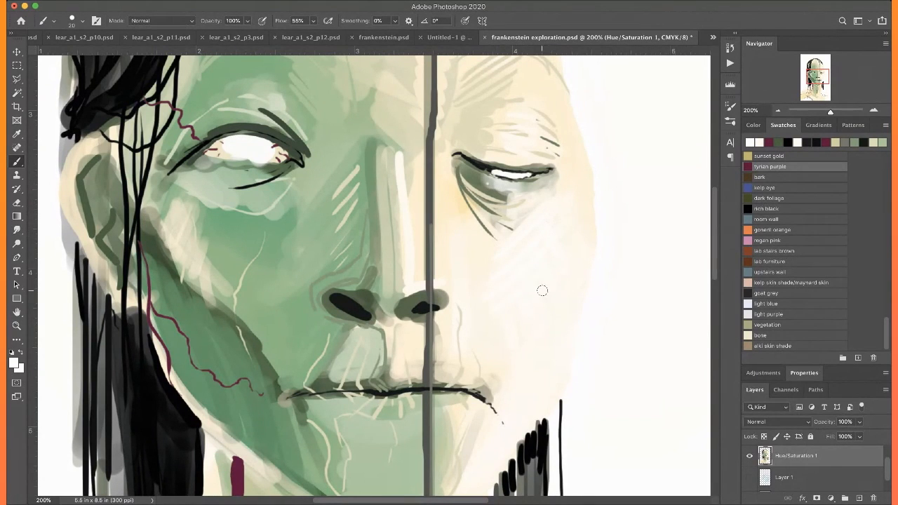
pyautogui.hscroll(-4, 508, 342)
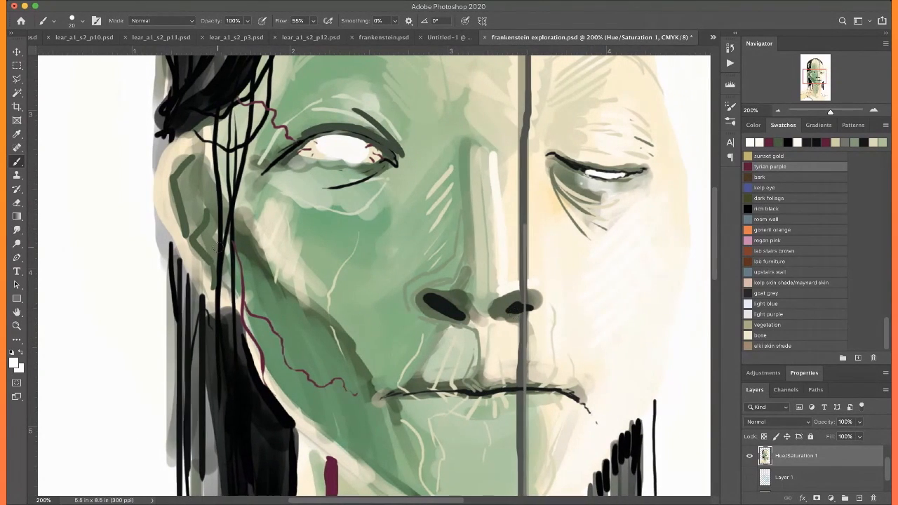
# Sample cream beside the half-closed eye and draw short diagonal highlight lines on the green cheek below the open eye
pyautogui.keyDown('alt'); pyautogui.click(551, 204); pyautogui.keyUp('alt')
pyautogui.moveTo(320, 196)
pyautogui.mouseDown()
pyautogui.moveTo(361, 218)
pyautogui.moveTo(377, 243)
pyautogui.mouseUp()
pyautogui.moveTo(317, 208); pyautogui.dragTo(348, 246)
pyautogui.moveTo(299, 222); pyautogui.dragTo(345, 256)
pyautogui.moveTo(304, 240); pyautogui.dragTo(324, 256)
pyautogui.press('super+minus')
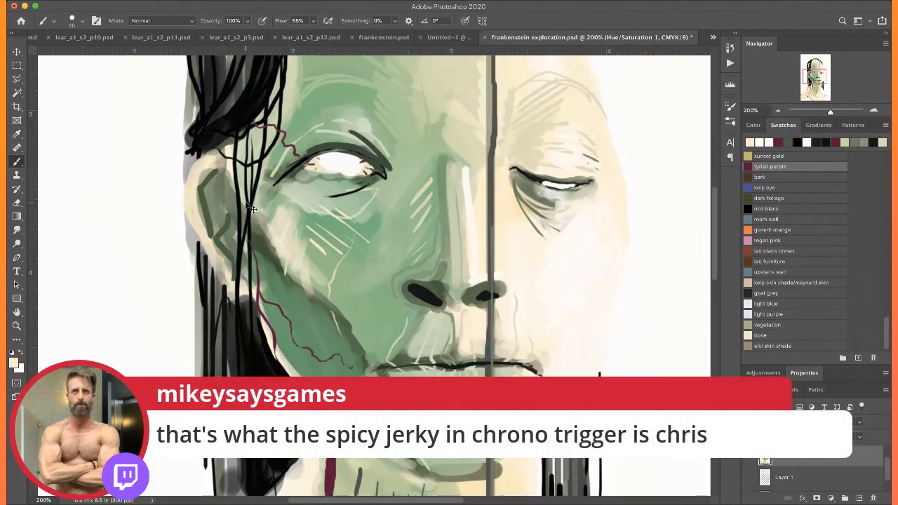
# Paint thin cream highlight strands through the black hair above the ear on the green side
pyautogui.press('super+0')
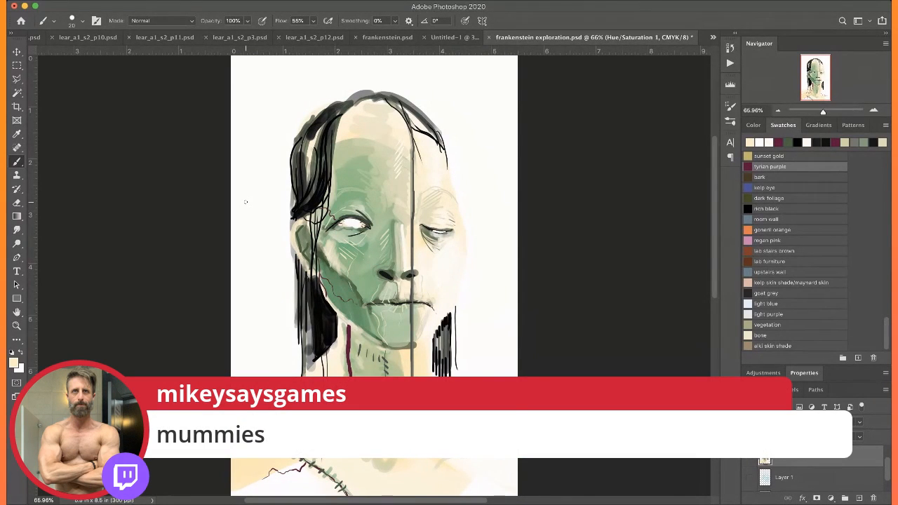
pyautogui.press('super+1')
pyautogui.scroll(3, 245, 202)
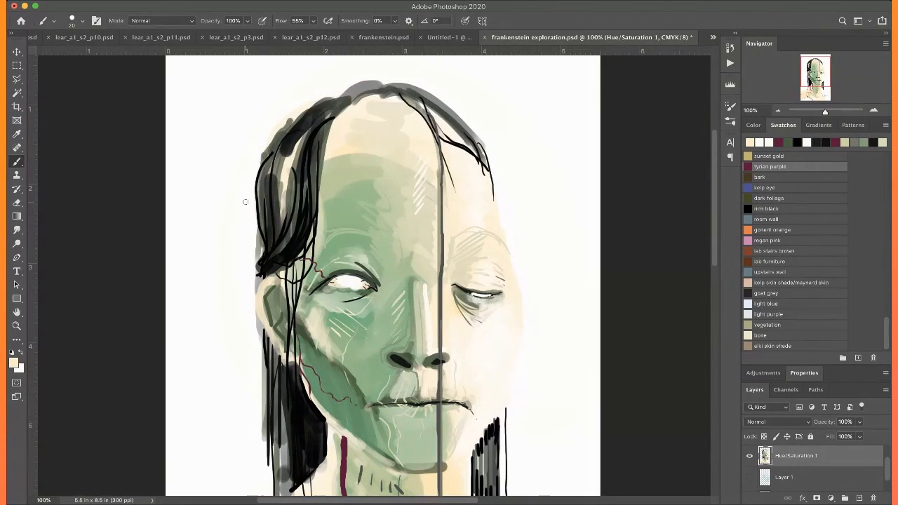
pyautogui.moveTo(277, 196)
pyautogui.mouseDown()
pyautogui.moveTo(273, 239)
pyautogui.moveTo(289, 222)
pyautogui.mouseUp()
pyautogui.moveTo(300, 187); pyautogui.dragTo(295, 223)
pyautogui.moveTo(308, 169); pyautogui.dragTo(302, 208)
pyautogui.moveTo(311, 170); pyautogui.dragTo(307, 203)
pyautogui.moveTo(318, 165)
pyautogui.mouseDown()
pyautogui.moveTo(313, 209)
pyautogui.moveTo(322, 210)
pyautogui.mouseUp()
pyautogui.moveTo(271, 199); pyautogui.dragTo(266, 249)
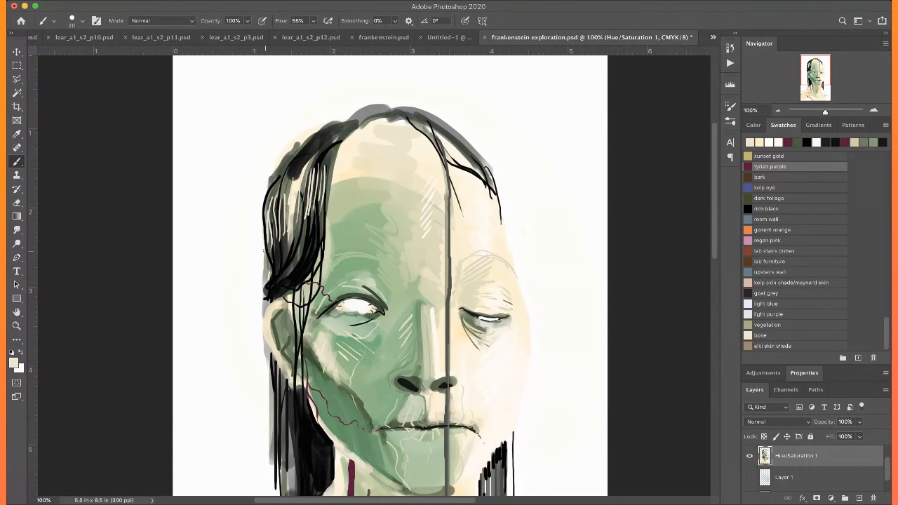
# Sample light grey from the hair and draw thin vertical highlight strands on the dark lock beside the neck
pyautogui.scroll(-5, 309, 290)
pyautogui.keyDown('alt'); pyautogui.click(295, 351); pyautogui.keyUp('alt')
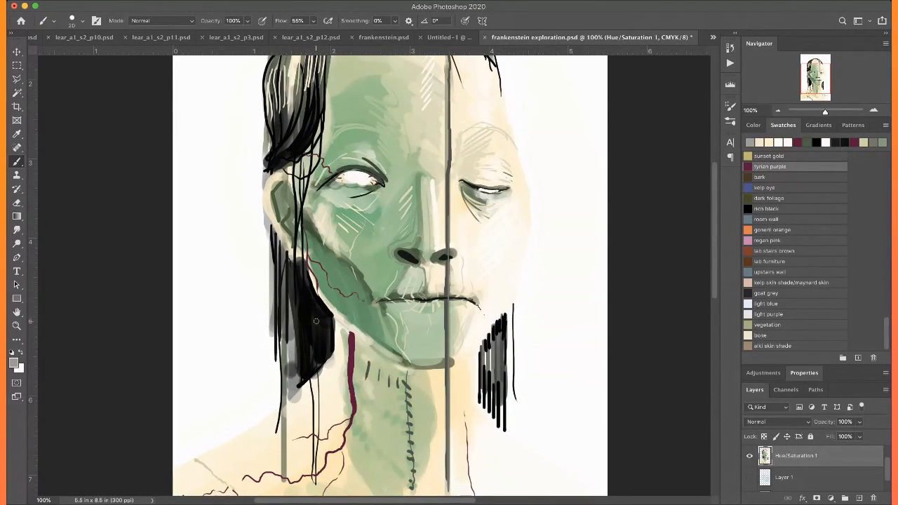
pyautogui.moveTo(328, 320)
pyautogui.mouseDown()
pyautogui.moveTo(328, 342)
pyautogui.moveTo(313, 344)
pyautogui.mouseUp()
pyautogui.moveTo(309, 303)
pyautogui.mouseDown()
pyautogui.moveTo(308, 350)
pyautogui.moveTo(303, 344)
pyautogui.mouseUp()
pyautogui.moveTo(296, 288); pyautogui.dragTo(298, 338)
pyautogui.scroll(-2, 346, 326)
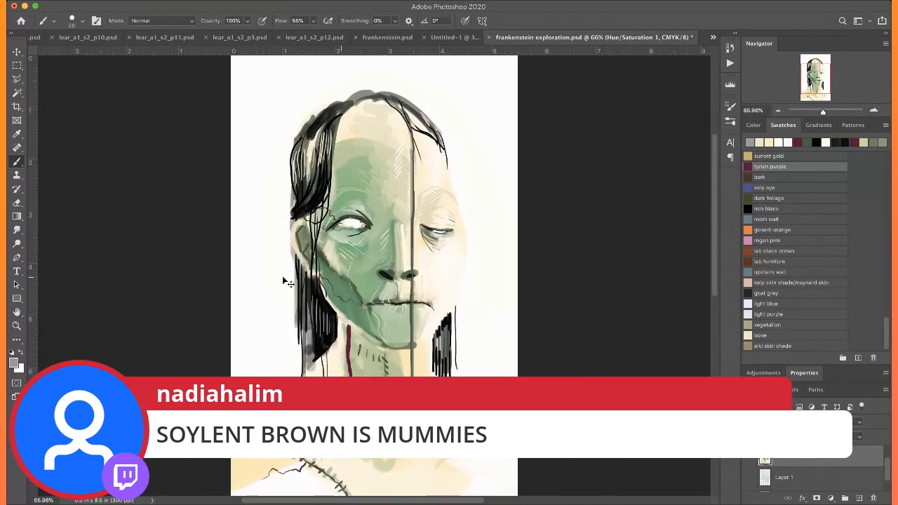
# Save the portrait document and hide the Hue/Saturation 1 layer holding the painting
pyautogui.press('super+s')
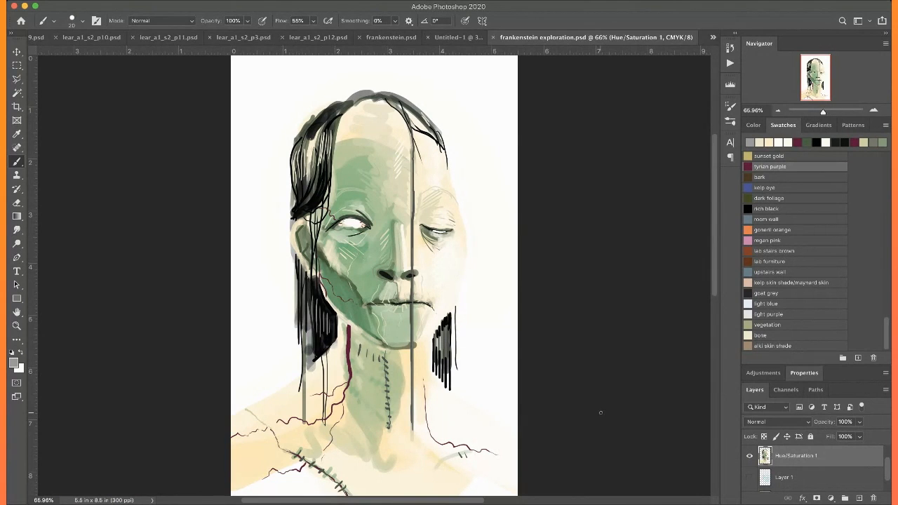
pyautogui.click(751, 457)
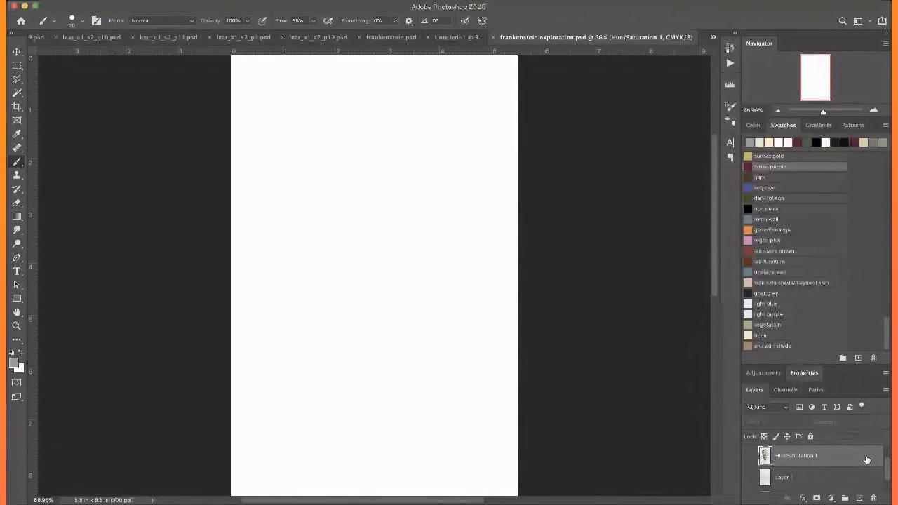
pyautogui.press('super+minus')
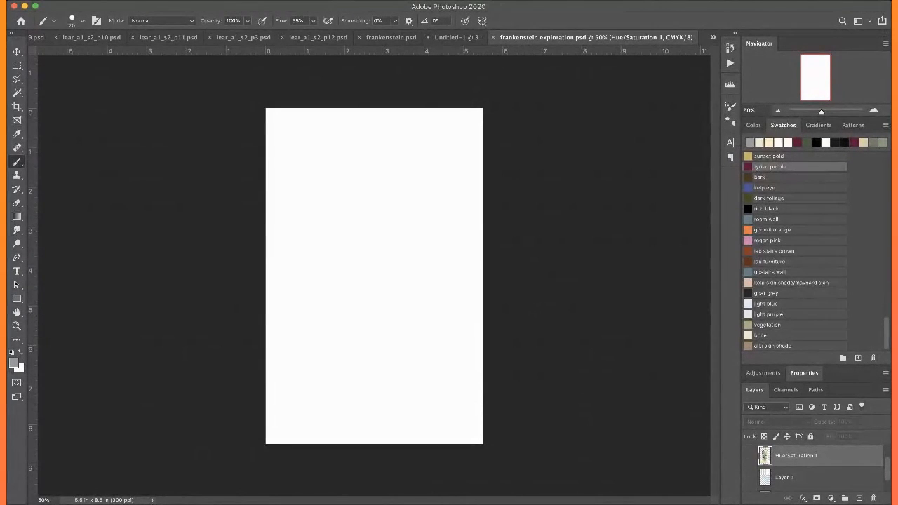
# Show the margin guides and add a new layer above the hidden portrait layer
pyautogui.press('super+semicolon')
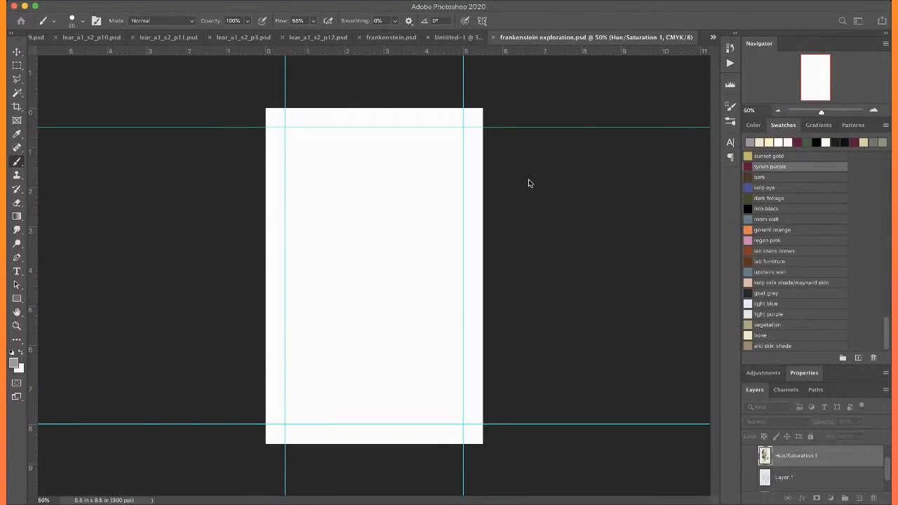
pyautogui.click(529, 179)
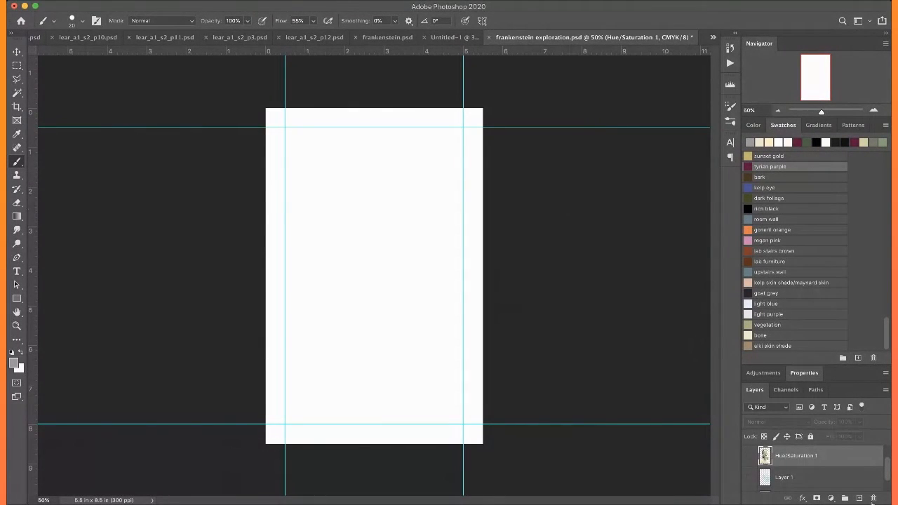
pyautogui.click(859, 499)
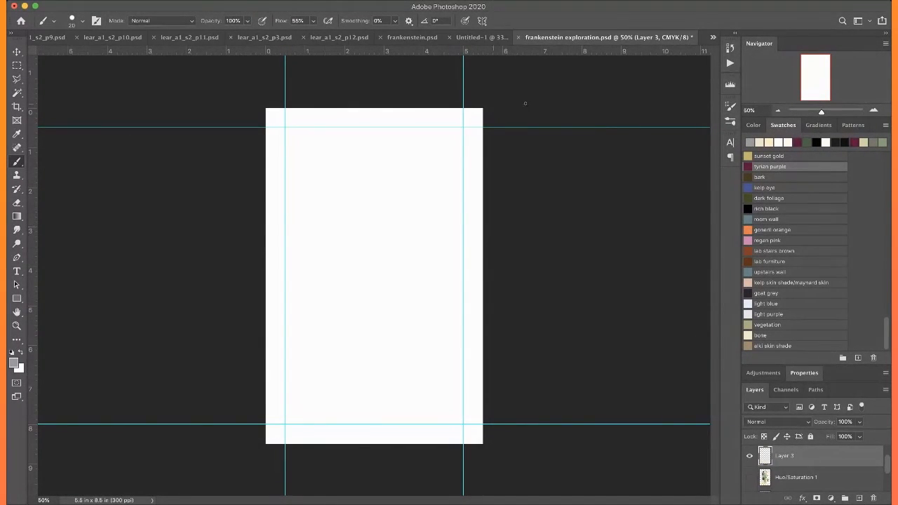
# Stroke a thin rich black rectangular border along the margin guides, clear the selection and hide the guides
pyautogui.click(749, 209)
pyautogui.press('m')
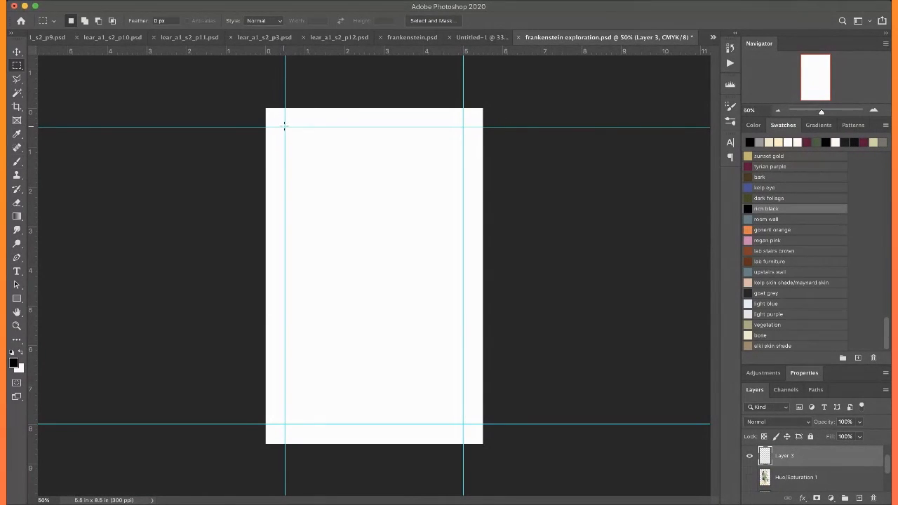
pyautogui.moveTo(427, 272); pyautogui.dragTo(463, 424)
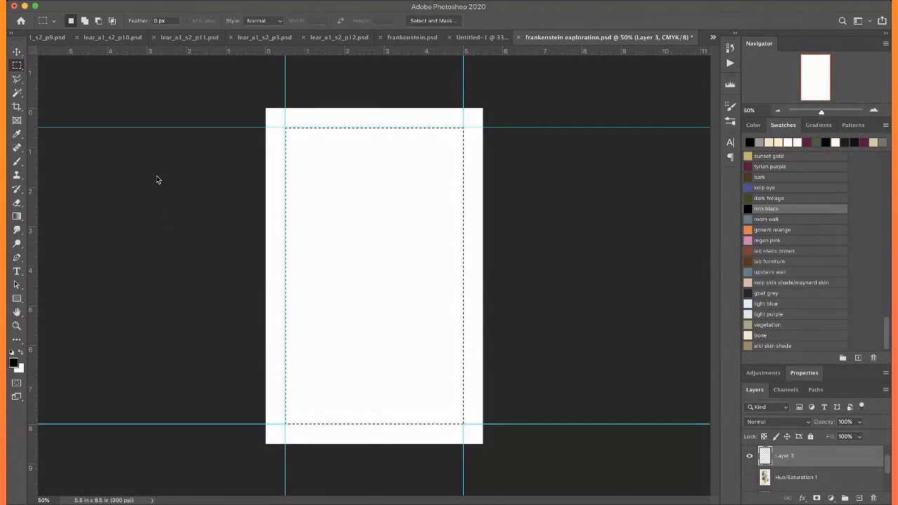
pyautogui.press('super+d')
pyautogui.press('super+semicolon')
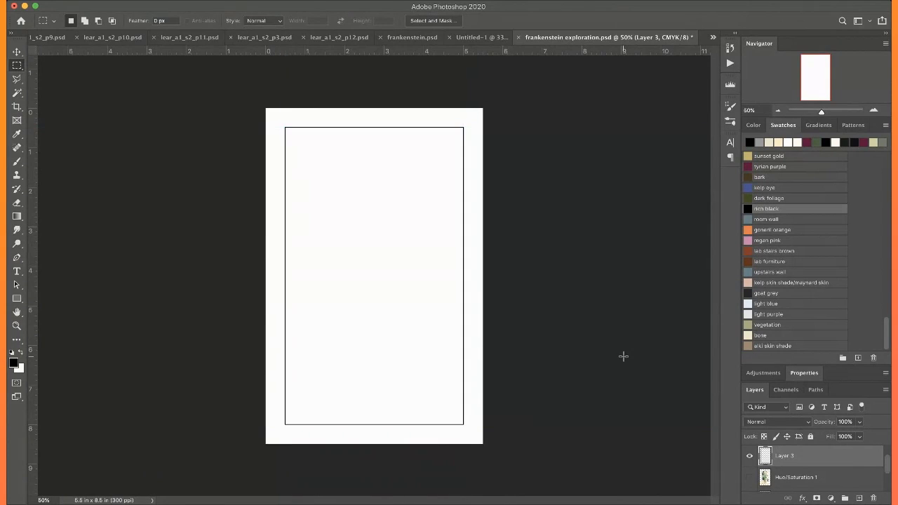
# Rename the new layer holding the black rectangle as border
pyautogui.doubleClick(784, 455)
pyautogui.write('border')
pyautogui.press('Return')
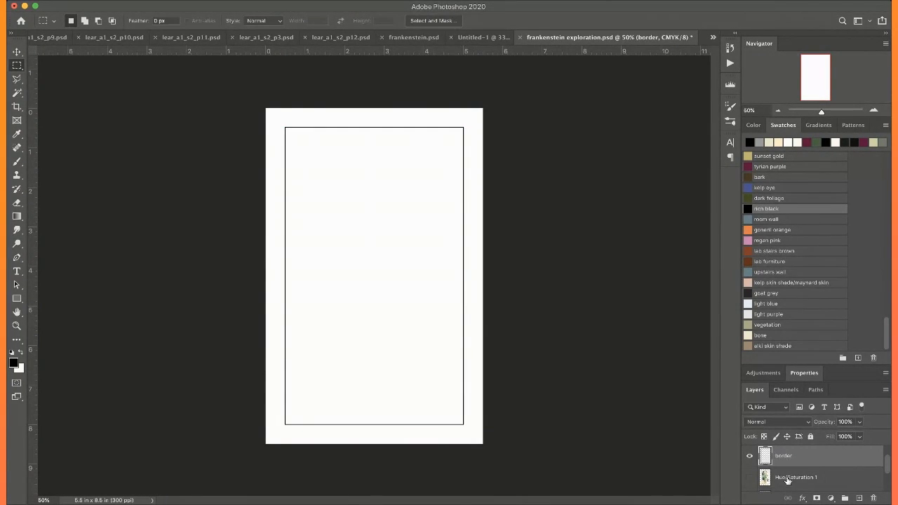
# Rename the hidden Hue/Saturation 1 layer as painting and the sketch layer beneath it as crouch
pyautogui.doubleClick(788, 480)
pyautogui.write('painting')
pyautogui.press('Return')
pyautogui.scroll(-2, 817, 491)
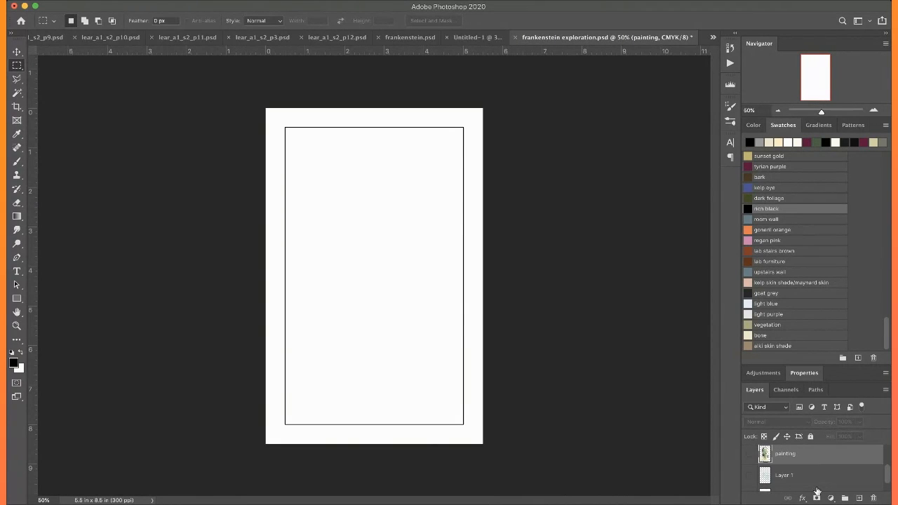
pyautogui.click(750, 477)
pyautogui.click(749, 477)
pyautogui.doubleClick(783, 476)
pyautogui.write('crouch')
pyautogui.press('Return')
# Rename the hidden top layer as neck and save the document
pyautogui.scroll(-1, 801, 470)
pyautogui.scroll(2, 803, 464)
pyautogui.scroll(2, 803, 464)
pyautogui.doubleClick(783, 457)
pyautogui.write('neck')
pyautogui.press('Return')
pyautogui.hotkey('ctrl', 's')
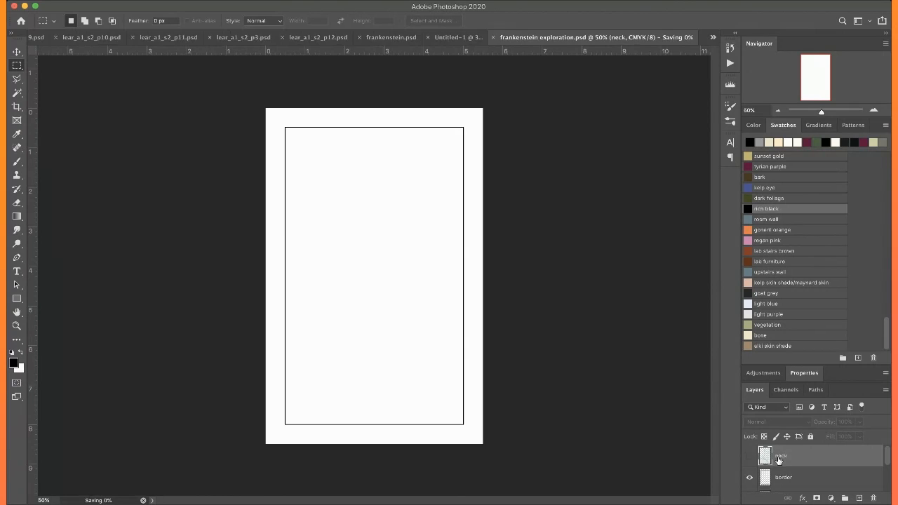
# Add a new layer between painting and border, and choose the medical blue swatch as the painting colour
pyautogui.scroll(-1, 794, 472)
pyautogui.click(796, 483)
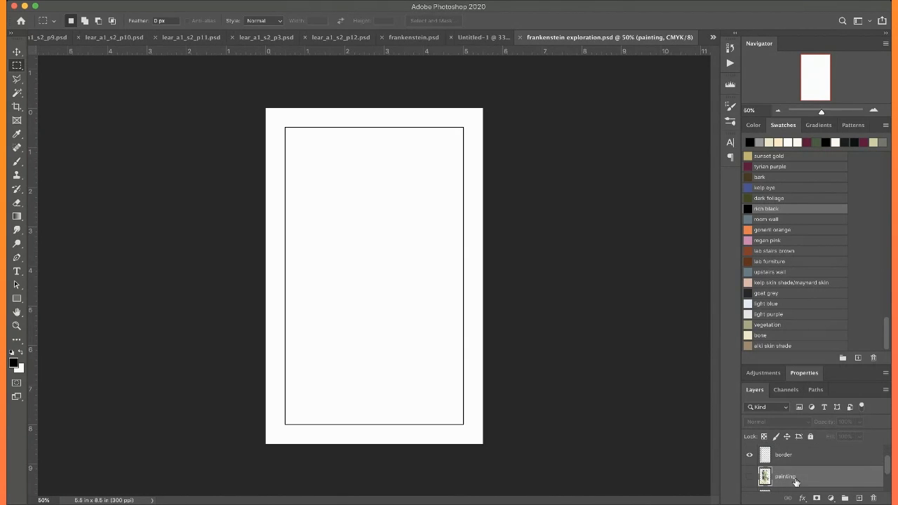
pyautogui.click(859, 498)
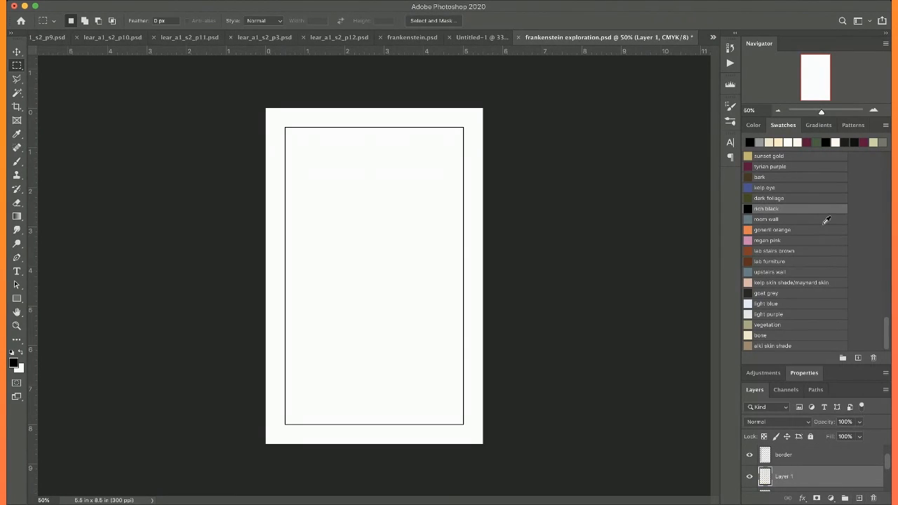
pyautogui.scroll(6, 827, 220)
pyautogui.click(748, 243)
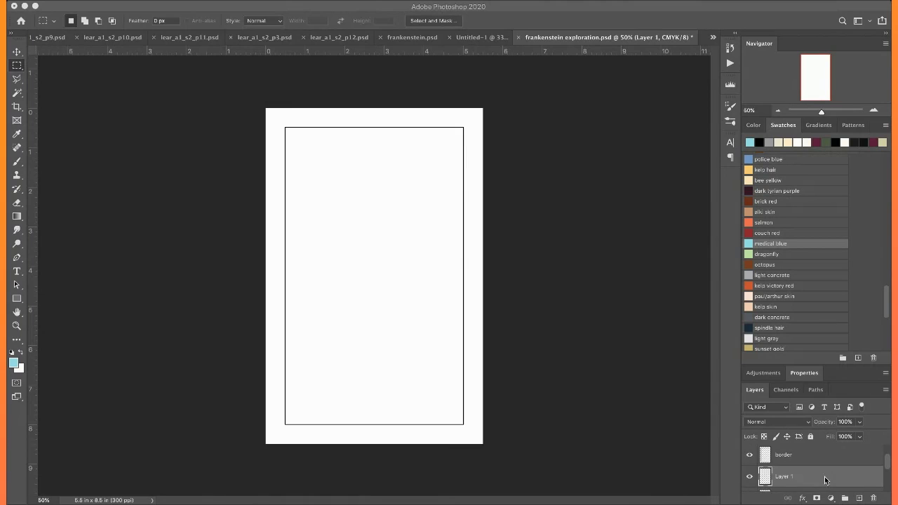
# Block in loose, long overlapping shapes along the page's right edge with a size 50 brush in medical blue
pyautogui.press('b')
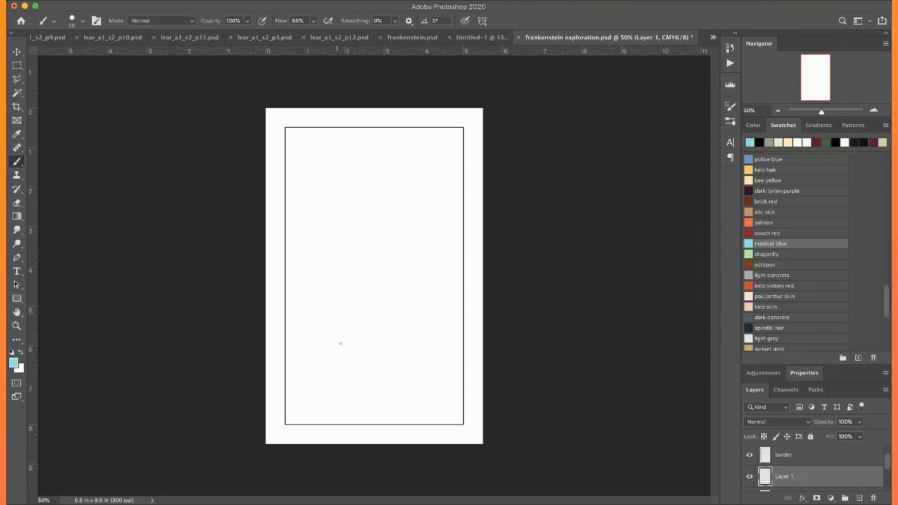
pyautogui.press(']')
pyautogui.press(']')
pyautogui.press(']')
pyautogui.press(']')
pyautogui.press(']')
pyautogui.press(']')
pyautogui.press(']')
pyautogui.press(']')
pyautogui.press(']')
pyautogui.press(']')
pyautogui.press(']')
pyautogui.press(']')
pyautogui.press(']')
pyautogui.moveTo(410, 201)
pyautogui.mouseDown()
pyautogui.moveTo(411, 231)
pyautogui.moveTo(413, 205)
pyautogui.moveTo(431, 231)
pyautogui.moveTo(419, 206)
pyautogui.moveTo(452, 245)
pyautogui.moveTo(423, 234)
pyautogui.moveTo(463, 310)
pyautogui.moveTo(450, 282)
pyautogui.moveTo(468, 278)
pyautogui.moveTo(409, 205)
pyautogui.moveTo(420, 236)
pyautogui.moveTo(417, 197)
pyautogui.moveTo(440, 243)
pyautogui.moveTo(441, 234)
pyautogui.moveTo(424, 253)
pyautogui.mouseUp()
pyautogui.moveTo(411, 177)
pyautogui.mouseDown()
pyautogui.moveTo(471, 202)
pyautogui.moveTo(485, 230)
pyautogui.mouseUp()
pyautogui.moveTo(419, 197); pyautogui.dragTo(458, 181)
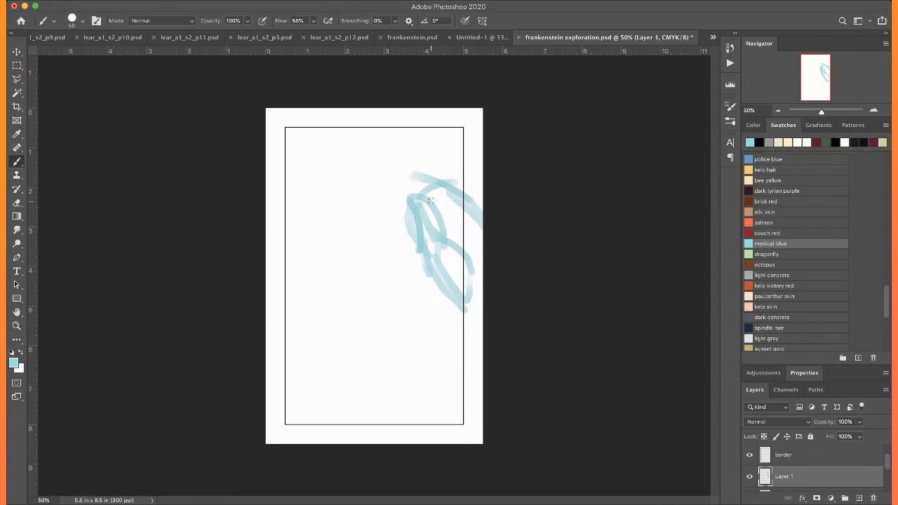
pyautogui.moveTo(406, 192)
pyautogui.mouseDown()
pyautogui.moveTo(393, 211)
pyautogui.moveTo(412, 223)
pyautogui.moveTo(398, 212)
pyautogui.moveTo(416, 208)
pyautogui.moveTo(413, 233)
pyautogui.moveTo(395, 263)
pyautogui.moveTo(416, 240)
pyautogui.moveTo(412, 305)
pyautogui.moveTo(429, 275)
pyautogui.mouseUp()
pyautogui.moveTo(417, 312)
pyautogui.mouseDown()
pyautogui.moveTo(469, 350)
pyautogui.moveTo(423, 314)
pyautogui.mouseUp()
pyautogui.moveTo(444, 230)
pyautogui.mouseDown()
pyautogui.moveTo(445, 221)
pyautogui.moveTo(484, 204)
pyautogui.mouseUp()
pyautogui.moveTo(443, 183); pyautogui.dragTo(485, 173)
pyautogui.moveTo(425, 275)
pyautogui.mouseDown()
pyautogui.moveTo(417, 304)
pyautogui.moveTo(414, 296)
pyautogui.moveTo(415, 321)
pyautogui.mouseUp()
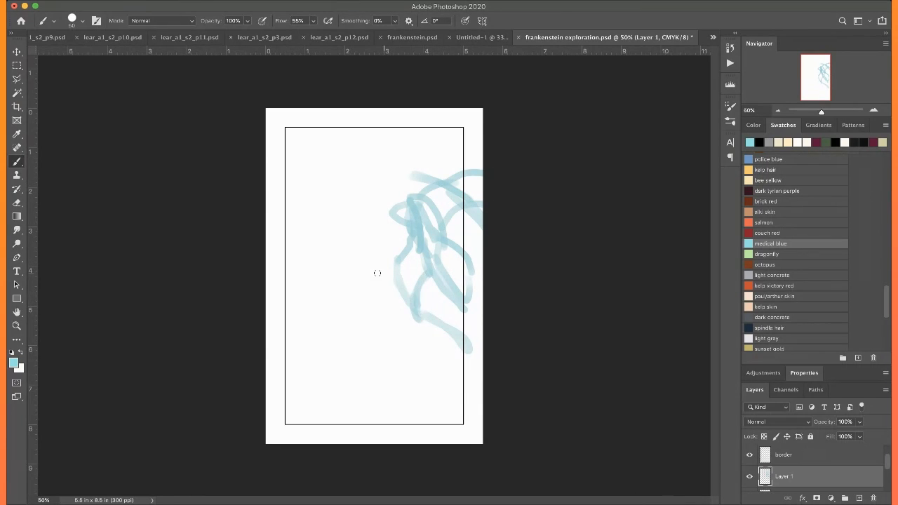
# Sketch sweeping curves across the page around the middle, with a rough eye shape at their centre
pyautogui.moveTo(400, 255)
pyautogui.mouseDown()
pyautogui.moveTo(400, 211)
pyautogui.moveTo(324, 159)
pyautogui.moveTo(445, 167)
pyautogui.mouseUp()
pyautogui.moveTo(295, 164); pyautogui.dragTo(379, 144)
pyautogui.moveTo(407, 305)
pyautogui.mouseDown()
pyautogui.moveTo(309, 329)
pyautogui.moveTo(297, 297)
pyautogui.moveTo(337, 374)
pyautogui.moveTo(399, 425)
pyautogui.moveTo(330, 431)
pyautogui.mouseUp()
pyautogui.moveTo(302, 358)
pyautogui.mouseDown()
pyautogui.moveTo(319, 376)
pyautogui.moveTo(452, 361)
pyautogui.moveTo(319, 425)
pyautogui.mouseUp()
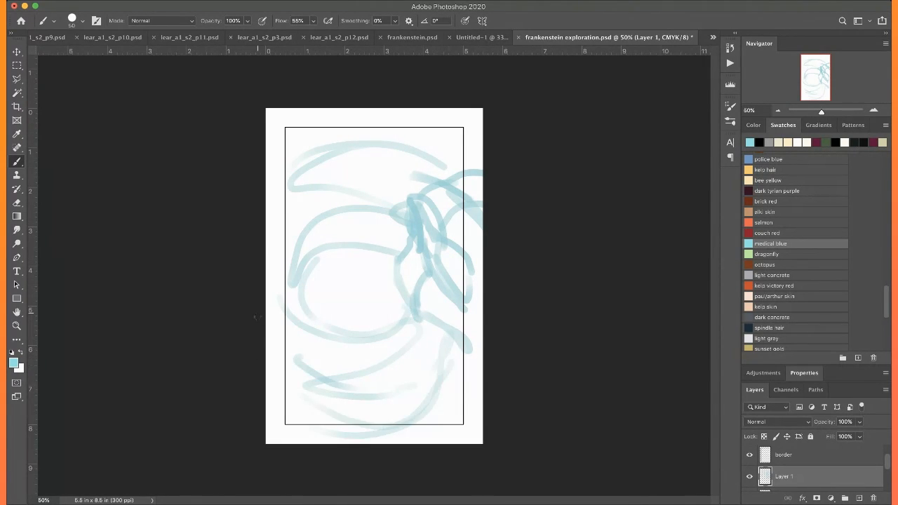
pyautogui.moveTo(335, 255); pyautogui.dragTo(298, 316)
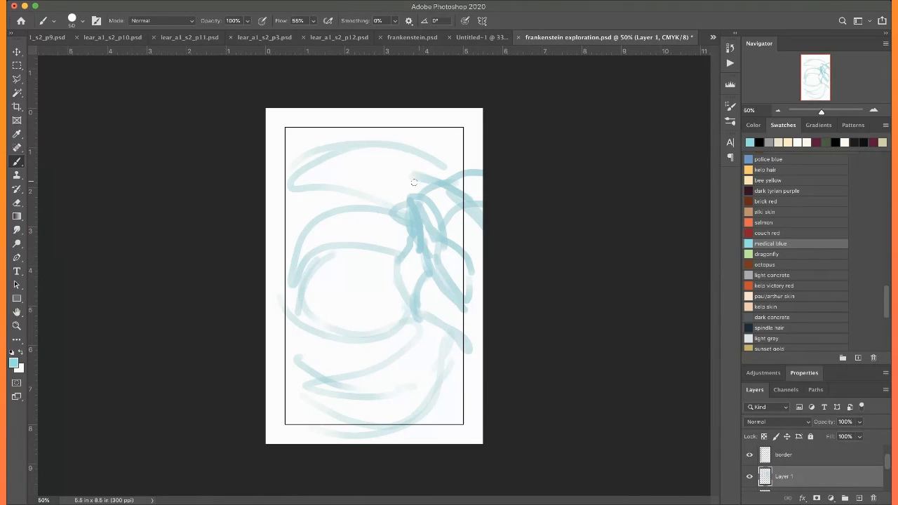
pyautogui.moveTo(435, 294)
pyautogui.mouseDown()
pyautogui.moveTo(421, 314)
pyautogui.moveTo(447, 291)
pyautogui.moveTo(417, 312)
pyautogui.moveTo(431, 284)
pyautogui.mouseUp()
pyautogui.moveTo(381, 290)
pyautogui.mouseDown()
pyautogui.moveTo(326, 313)
pyautogui.moveTo(361, 288)
pyautogui.moveTo(396, 301)
pyautogui.moveTo(344, 314)
pyautogui.moveTo(333, 308)
pyautogui.moveTo(384, 296)
pyautogui.mouseUp()
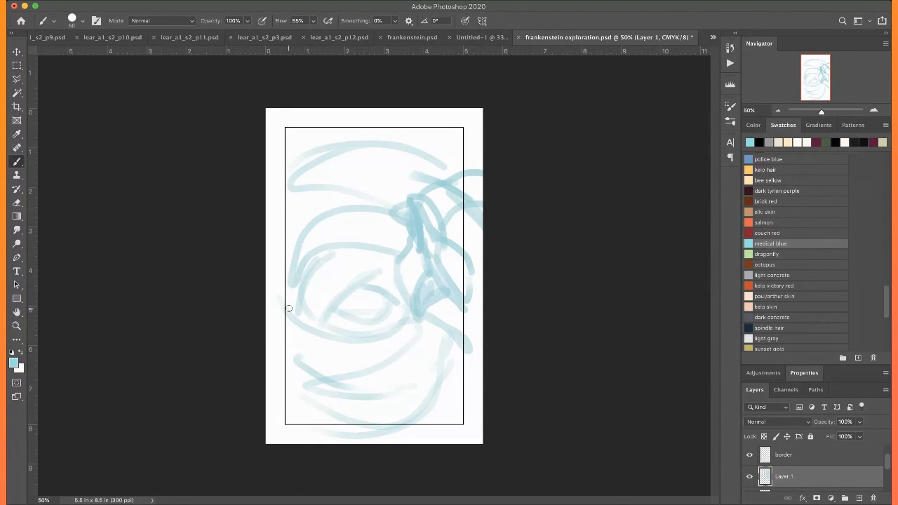
# Paint bold crossing diagonals over the lower part of the page and long curved bands above the eye
pyautogui.moveTo(281, 302); pyautogui.dragTo(465, 442)
pyautogui.moveTo(279, 360); pyautogui.dragTo(365, 433)
pyautogui.moveTo(431, 317); pyautogui.dragTo(301, 418)
pyautogui.moveTo(467, 351); pyautogui.dragTo(379, 420)
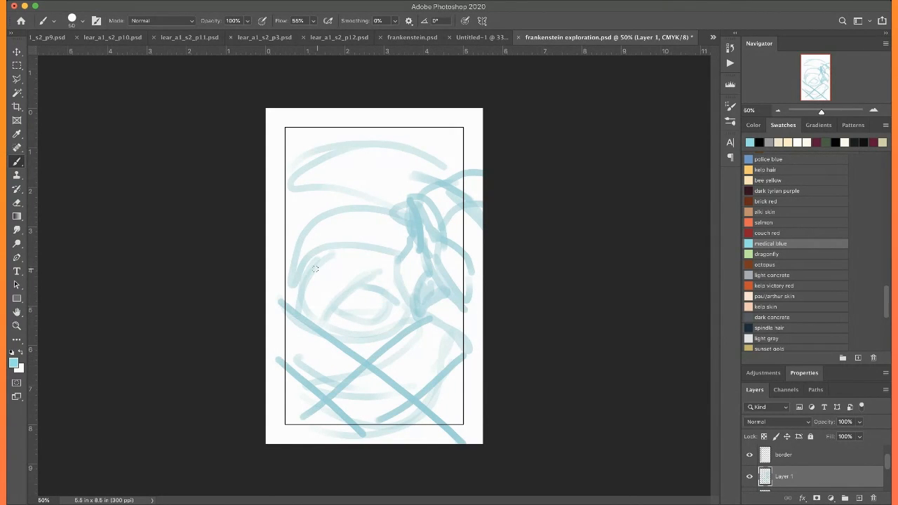
pyautogui.moveTo(309, 317); pyautogui.dragTo(401, 233)
pyautogui.moveTo(284, 264)
pyautogui.mouseDown()
pyautogui.moveTo(299, 237)
pyautogui.moveTo(379, 177)
pyautogui.moveTo(435, 161)
pyautogui.moveTo(459, 173)
pyautogui.moveTo(398, 159)
pyautogui.moveTo(427, 156)
pyautogui.moveTo(416, 152)
pyautogui.moveTo(364, 166)
pyautogui.moveTo(393, 166)
pyautogui.moveTo(356, 153)
pyautogui.moveTo(277, 191)
pyautogui.mouseUp()
pyautogui.moveTo(335, 197)
pyautogui.mouseDown()
pyautogui.moveTo(281, 207)
pyautogui.moveTo(271, 232)
pyautogui.mouseUp()
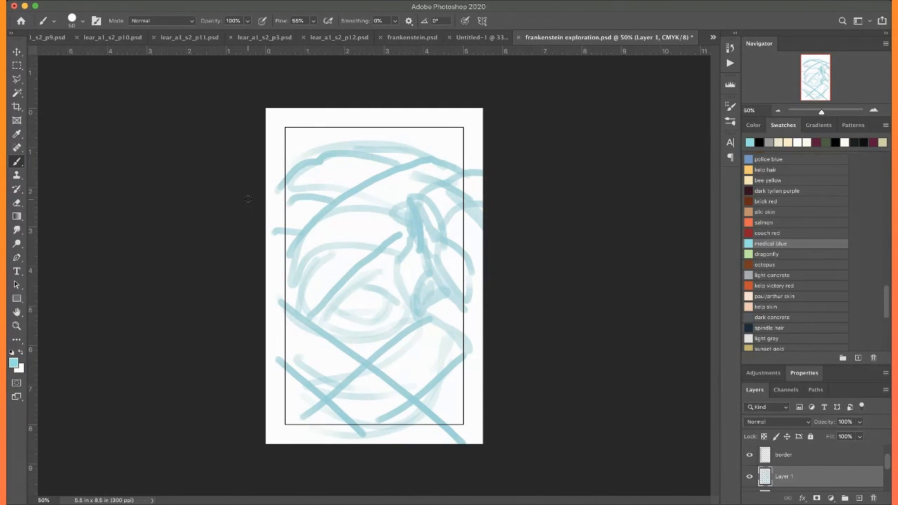
# Reinforce the eye's upper and lower lid contours with heavier medical blue strokes and add a pouch beneath it
pyautogui.press('super+equal')
pyautogui.press('super+equal')
pyautogui.press('super+equal')
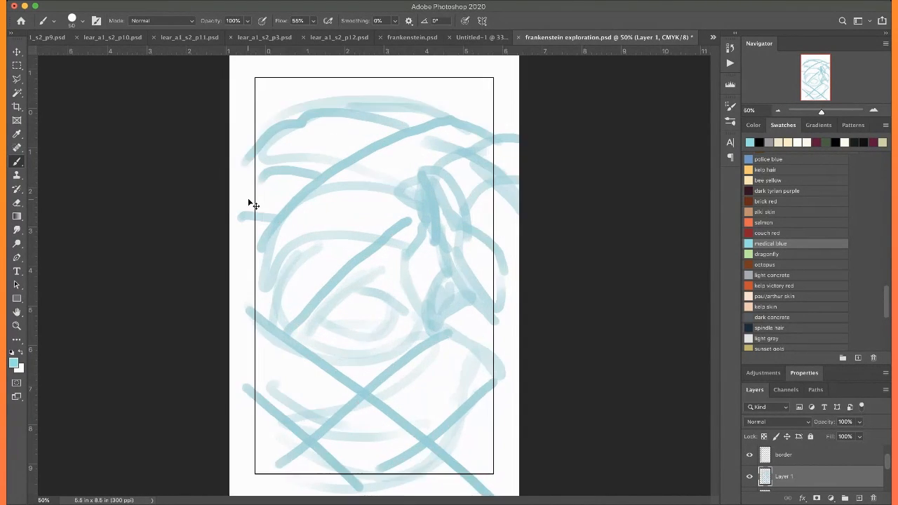
pyautogui.press('super+minus')
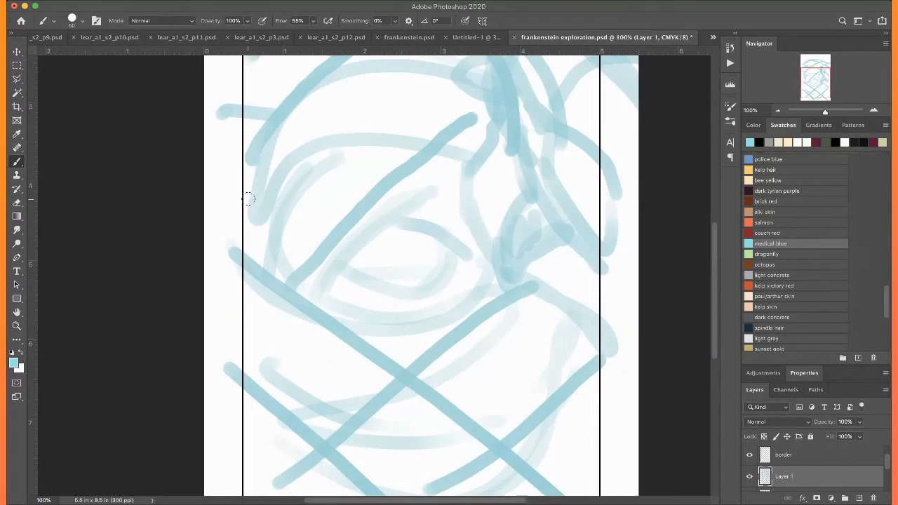
pyautogui.moveTo(399, 219)
pyautogui.mouseDown()
pyautogui.moveTo(351, 251)
pyautogui.moveTo(332, 280)
pyautogui.mouseUp()
pyautogui.moveTo(425, 200); pyautogui.dragTo(346, 240)
pyautogui.moveTo(412, 221)
pyautogui.mouseDown()
pyautogui.moveTo(469, 261)
pyautogui.moveTo(470, 250)
pyautogui.moveTo(419, 297)
pyautogui.mouseUp()
pyautogui.moveTo(346, 275); pyautogui.dragTo(405, 294)
pyautogui.moveTo(467, 261)
pyautogui.mouseDown()
pyautogui.moveTo(453, 294)
pyautogui.moveTo(405, 332)
pyautogui.mouseUp()
pyautogui.moveTo(347, 281)
pyautogui.mouseDown()
pyautogui.moveTo(397, 337)
pyautogui.moveTo(433, 337)
pyautogui.mouseUp()
pyautogui.moveTo(469, 265); pyautogui.dragTo(385, 344)
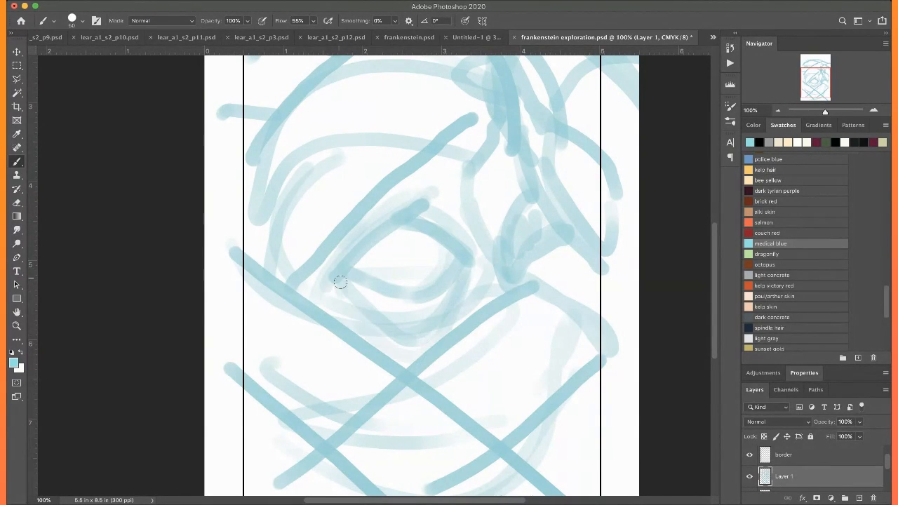
# Add short curved, round-ended strokes among the bands above and below the eye
pyautogui.scroll(5, 341, 282)
pyautogui.moveTo(375, 230)
pyautogui.mouseDown()
pyautogui.moveTo(391, 260)
pyautogui.moveTo(372, 214)
pyautogui.mouseUp()
pyautogui.scroll(5, 365, 186)
pyautogui.moveTo(353, 286)
pyautogui.mouseDown()
pyautogui.moveTo(306, 184)
pyautogui.moveTo(282, 180)
pyautogui.moveTo(313, 207)
pyautogui.moveTo(307, 195)
pyautogui.moveTo(329, 205)
pyautogui.mouseUp()
pyautogui.moveTo(555, 225)
pyautogui.mouseDown()
pyautogui.moveTo(566, 201)
pyautogui.moveTo(552, 131)
pyautogui.mouseUp()
pyautogui.scroll(-15, 552, 133)
pyautogui.moveTo(311, 258)
pyautogui.mouseDown()
pyautogui.moveTo(255, 323)
pyautogui.moveTo(253, 356)
pyautogui.mouseUp()
pyautogui.moveTo(506, 260)
pyautogui.mouseDown()
pyautogui.moveTo(546, 326)
pyautogui.moveTo(574, 397)
pyautogui.mouseUp()
pyautogui.moveTo(396, 359); pyautogui.dragTo(358, 403)
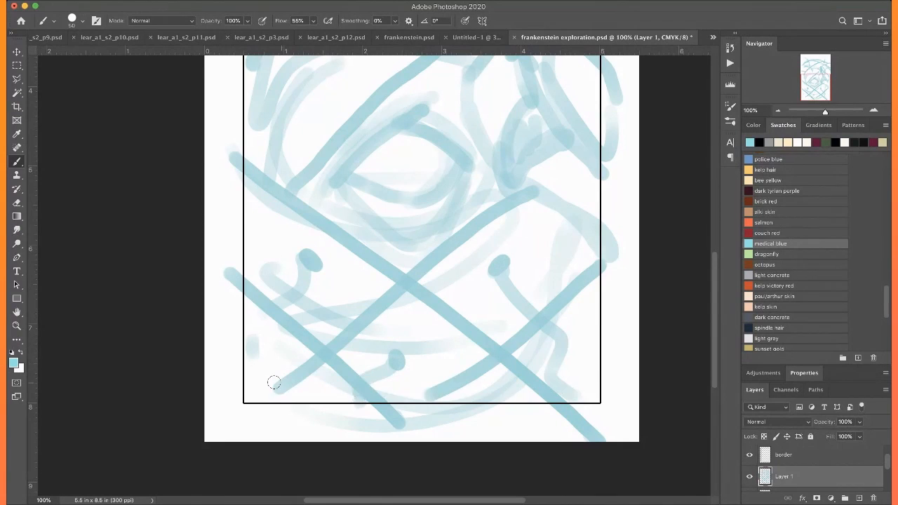
pyautogui.scroll(10, 138, 374)
pyautogui.scroll(5, 349, 196)
pyautogui.moveTo(389, 244); pyautogui.dragTo(383, 168)
pyautogui.scroll(-4, 359, 162)
pyautogui.moveTo(291, 252); pyautogui.dragTo(253, 232)
pyautogui.scroll(-7, 200, 192)
pyautogui.scroll(-1, 200, 193)
pyautogui.moveTo(243, 442); pyautogui.dragTo(218, 466)
# Line the eye's sloping upper lid and the crease above it in police blue with a size 30 brush
pyautogui.press('super+equal')
pyautogui.press('super+equal')
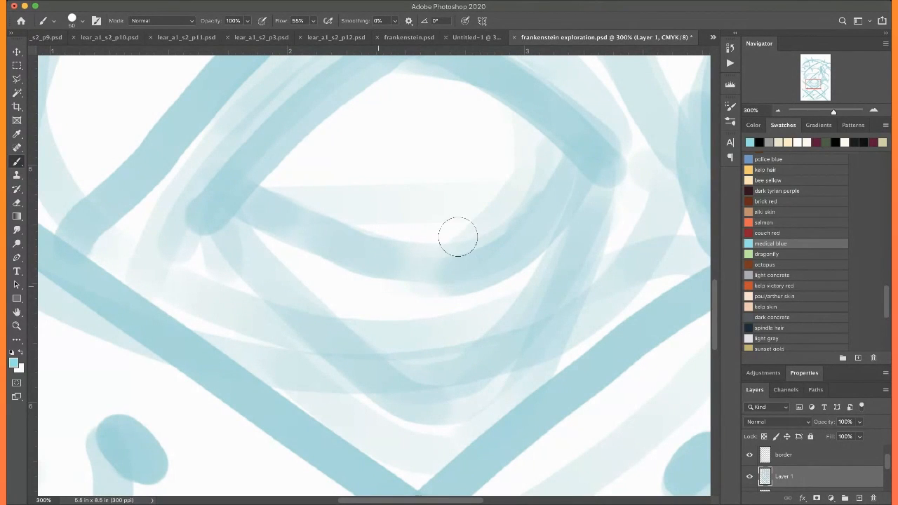
pyautogui.press('[')
pyautogui.press('[')
pyautogui.press('[')
pyautogui.press('[')
pyautogui.press('[')
pyautogui.press('[')
pyautogui.press('[')
pyautogui.press('[')
pyautogui.press('[')
pyautogui.press('[')
pyautogui.press('[')
pyautogui.press('[')
pyautogui.press('[')
pyautogui.press('[')
pyautogui.press('[')
pyautogui.click(751, 162)
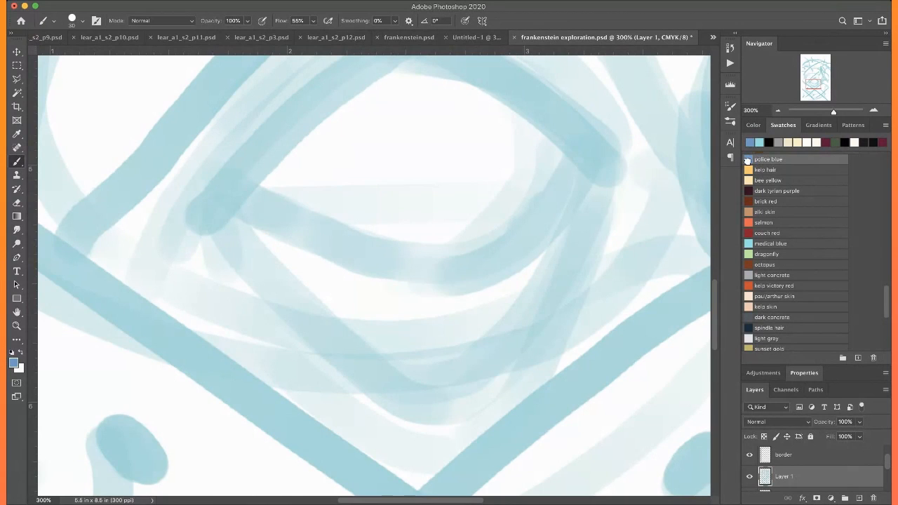
pyautogui.moveTo(513, 134); pyautogui.dragTo(494, 207)
pyautogui.moveTo(419, 129)
pyautogui.mouseDown()
pyautogui.moveTo(469, 186)
pyautogui.moveTo(241, 388)
pyautogui.mouseUp()
pyautogui.moveTo(496, 110); pyautogui.dragTo(444, 160)
pyautogui.moveTo(416, 190); pyautogui.dragTo(243, 355)
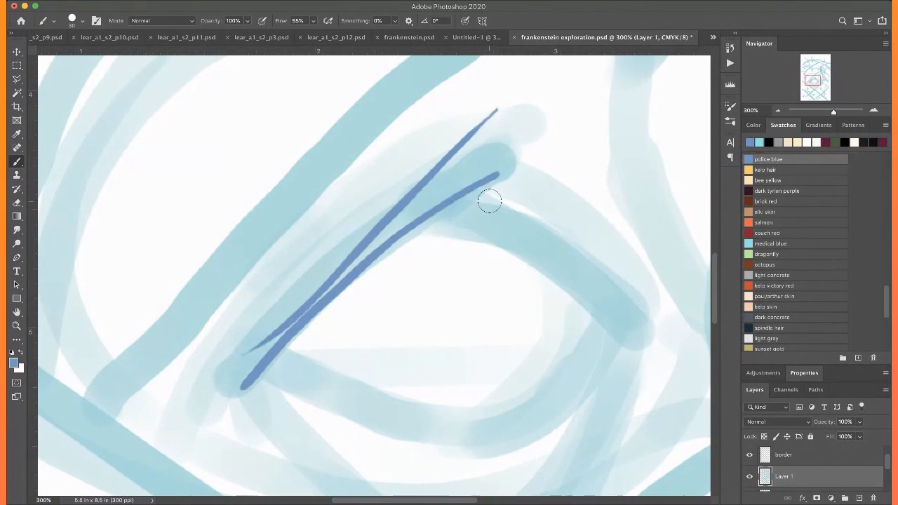
pyautogui.press('super+z')
pyautogui.moveTo(519, 128); pyautogui.dragTo(196, 378)
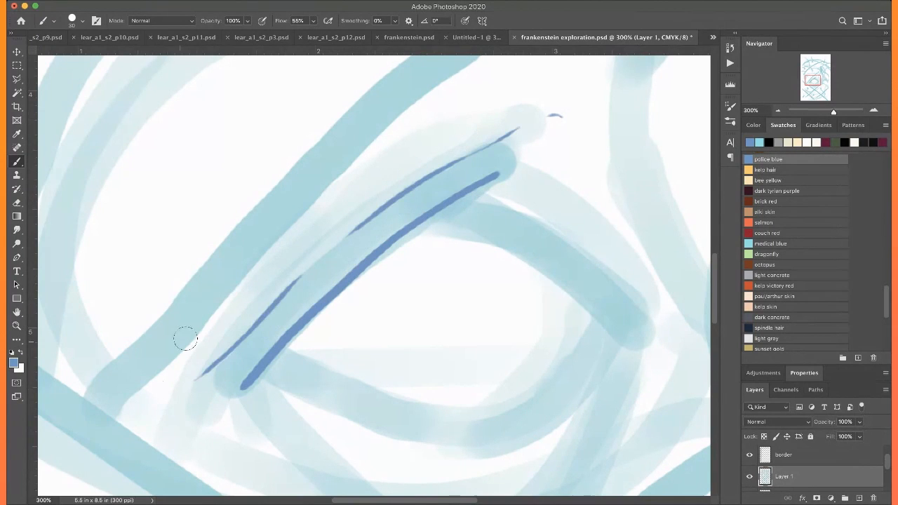
# Draw the eye's inner upper lid, rounded tear-duct corner and doubled lower lid in police blue
pyautogui.hscroll(3, 179, 358)
pyautogui.scroll(-1, 179, 358)
pyautogui.moveTo(361, 180)
pyautogui.mouseDown()
pyautogui.moveTo(553, 289)
pyautogui.moveTo(536, 309)
pyautogui.mouseUp()
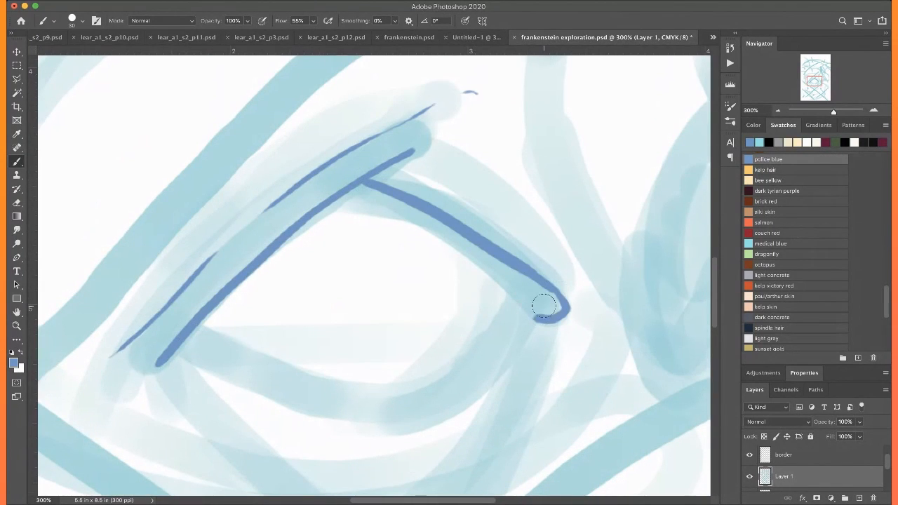
pyautogui.scroll(-2, 544, 280)
pyautogui.moveTo(558, 272)
pyautogui.mouseDown()
pyautogui.moveTo(509, 319)
pyautogui.moveTo(273, 326)
pyautogui.mouseUp()
pyautogui.moveTo(206, 301)
pyautogui.mouseDown()
pyautogui.moveTo(481, 341)
pyautogui.moveTo(550, 271)
pyautogui.moveTo(414, 391)
pyautogui.moveTo(207, 315)
pyautogui.moveTo(200, 286)
pyautogui.mouseUp()
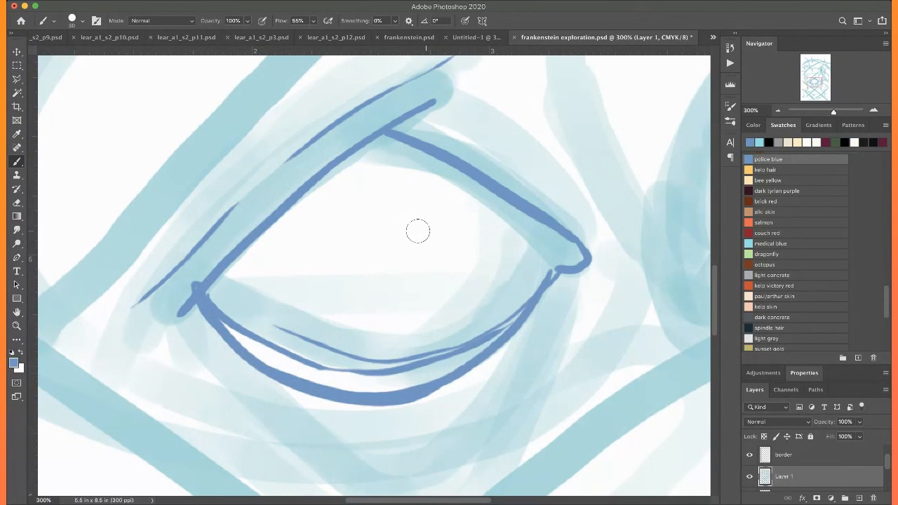
# Draw the converging bag creases beneath the eye and extend the line from its outer corner
pyautogui.scroll(-2, 485, 301)
pyautogui.moveTo(551, 214); pyautogui.dragTo(415, 411)
pyautogui.moveTo(561, 237)
pyautogui.mouseDown()
pyautogui.moveTo(511, 384)
pyautogui.moveTo(428, 452)
pyautogui.mouseUp()
pyautogui.moveTo(175, 264); pyautogui.dragTo(209, 326)
pyautogui.moveTo(246, 382); pyautogui.dragTo(317, 449)
pyautogui.moveTo(196, 242)
pyautogui.mouseDown()
pyautogui.moveTo(246, 340)
pyautogui.moveTo(390, 466)
pyautogui.mouseUp()
pyautogui.moveTo(186, 233); pyautogui.dragTo(117, 294)
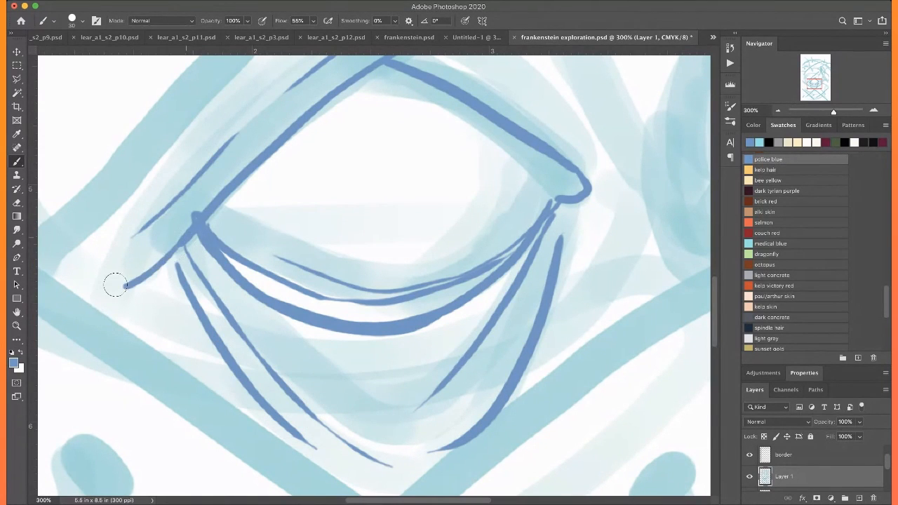
# Add a short crease beyond the eye's outer corner and small inner lines at both eye corners
pyautogui.scroll(1, 118, 267)
pyautogui.hscroll(-1, 118, 267)
pyautogui.moveTo(168, 281); pyautogui.dragTo(101, 307)
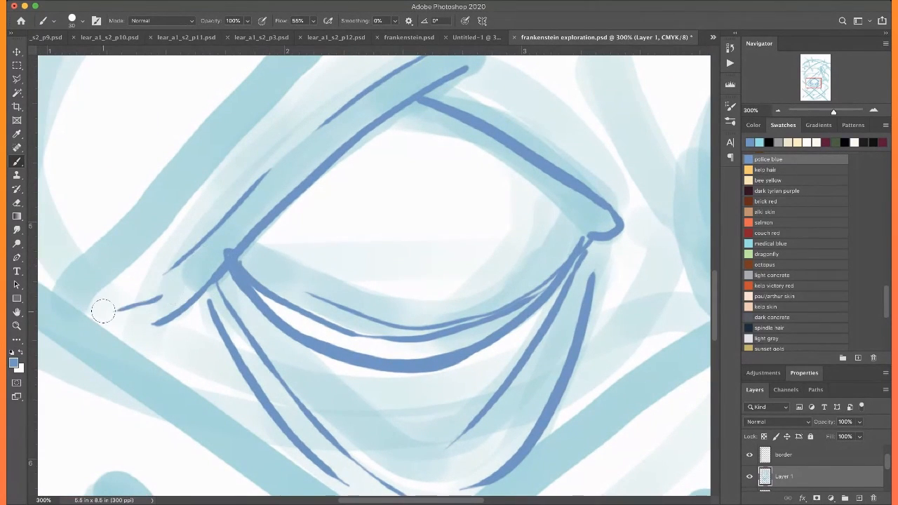
pyautogui.scroll(2, 124, 302)
pyautogui.hscroll(3, 124, 301)
pyautogui.moveTo(478, 252); pyautogui.dragTo(474, 299)
pyautogui.moveTo(143, 304); pyautogui.dragTo(140, 327)
# Outline the long, finger-like shapes to the upper right of the eye in police blue
pyautogui.scroll(4, 122, 290)
pyautogui.hscroll(-1, 122, 291)
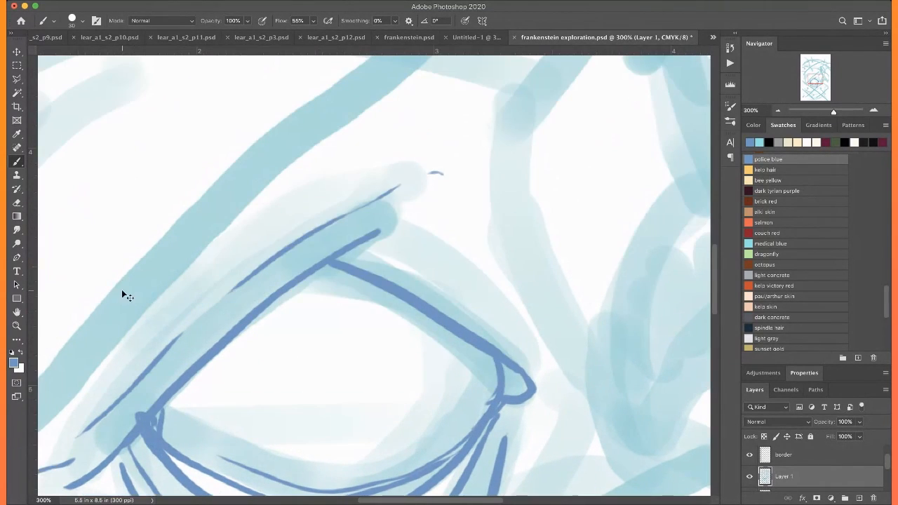
pyautogui.press('super+minus')
pyautogui.press('super+minus')
pyautogui.scroll(-1, 122, 290)
pyautogui.hscroll(-1, 122, 291)
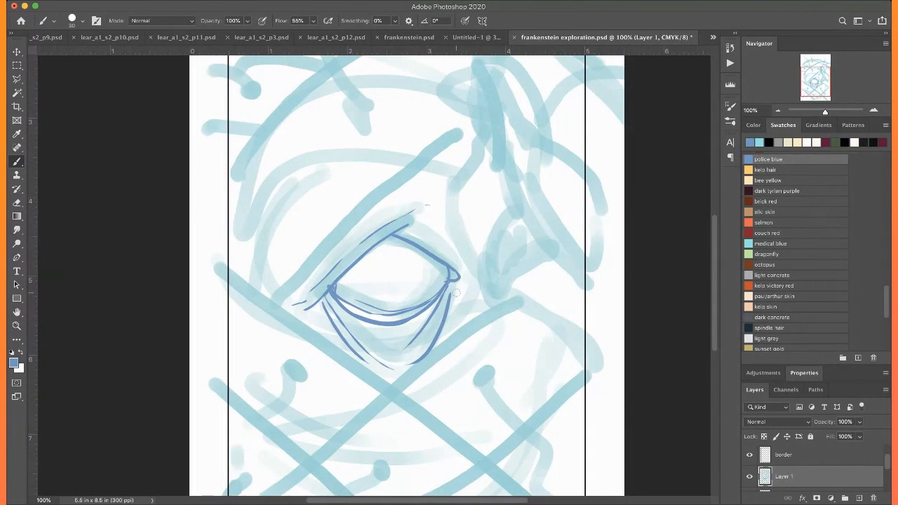
pyautogui.scroll(-1, 494, 298)
pyautogui.scroll(4, 488, 257)
pyautogui.hscroll(2, 489, 257)
pyautogui.hscroll(-1, 488, 257)
pyautogui.scroll(-3, 426, 196)
pyautogui.hscroll(1, 426, 197)
pyautogui.hscroll(1, 441, 325)
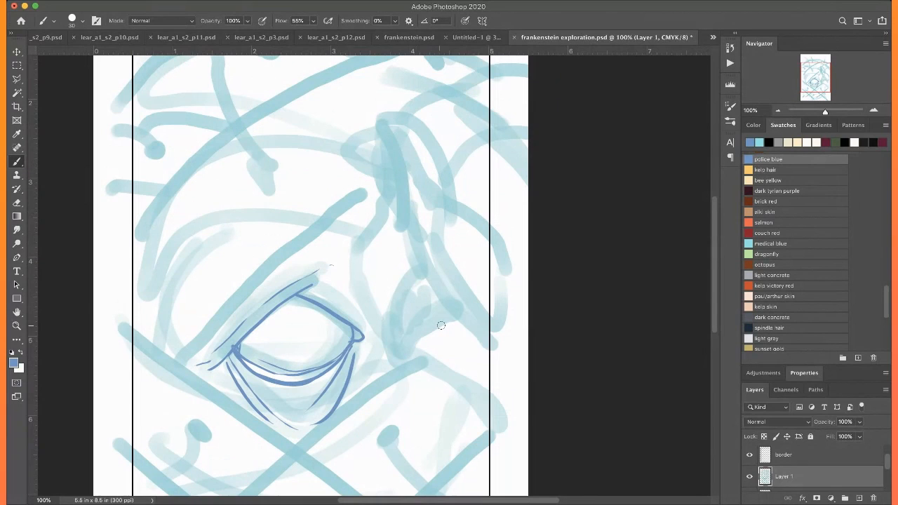
pyautogui.moveTo(379, 119); pyautogui.dragTo(402, 234)
pyautogui.moveTo(378, 118)
pyautogui.mouseDown()
pyautogui.moveTo(398, 104)
pyautogui.moveTo(489, 235)
pyautogui.mouseUp()
pyautogui.moveTo(404, 232); pyautogui.dragTo(477, 338)
pyautogui.press('super+z')
pyautogui.moveTo(403, 231)
pyautogui.mouseDown()
pyautogui.moveTo(431, 283)
pyautogui.moveTo(485, 335)
pyautogui.mouseUp()
pyautogui.scroll(4, 426, 244)
pyautogui.moveTo(444, 184)
pyautogui.mouseDown()
pyautogui.moveTo(382, 186)
pyautogui.moveTo(362, 239)
pyautogui.moveTo(386, 246)
pyautogui.mouseUp()
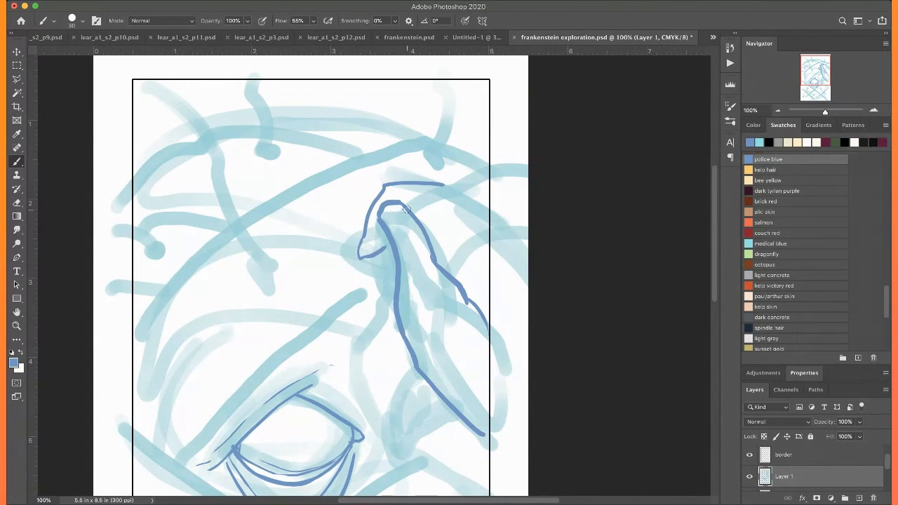
# Extend the finger-like shapes' outline to the page's right edge, erase part of the inner contour and redraw the lower contour
pyautogui.moveTo(411, 212); pyautogui.dragTo(528, 167)
pyautogui.moveTo(455, 281); pyautogui.dragTo(516, 254)
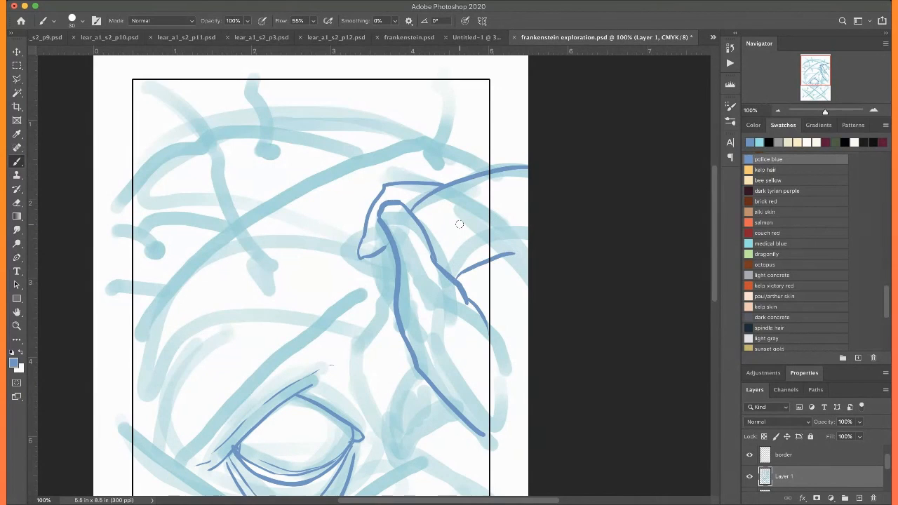
pyautogui.scroll(-3, 351, 222)
pyautogui.moveTo(374, 199)
pyautogui.mouseDown()
pyautogui.moveTo(397, 151)
pyautogui.moveTo(387, 214)
pyautogui.mouseUp()
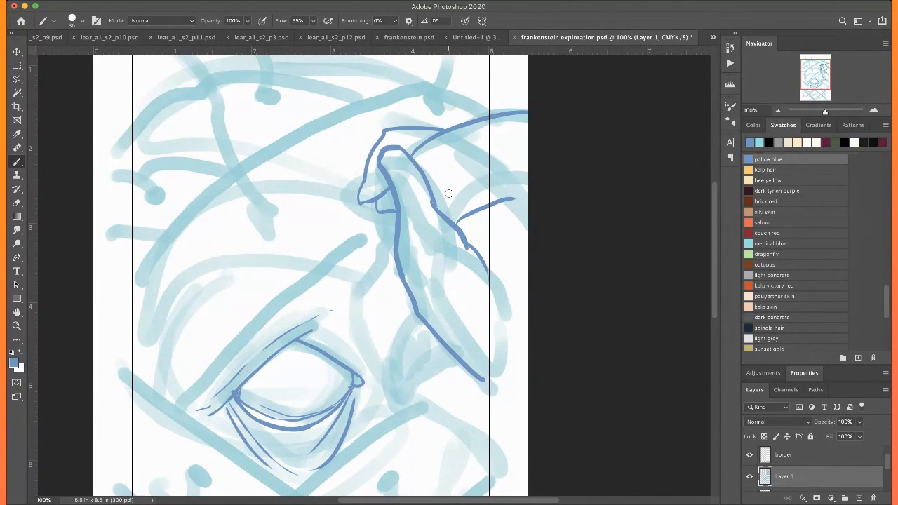
pyautogui.moveTo(464, 241); pyautogui.dragTo(487, 282)
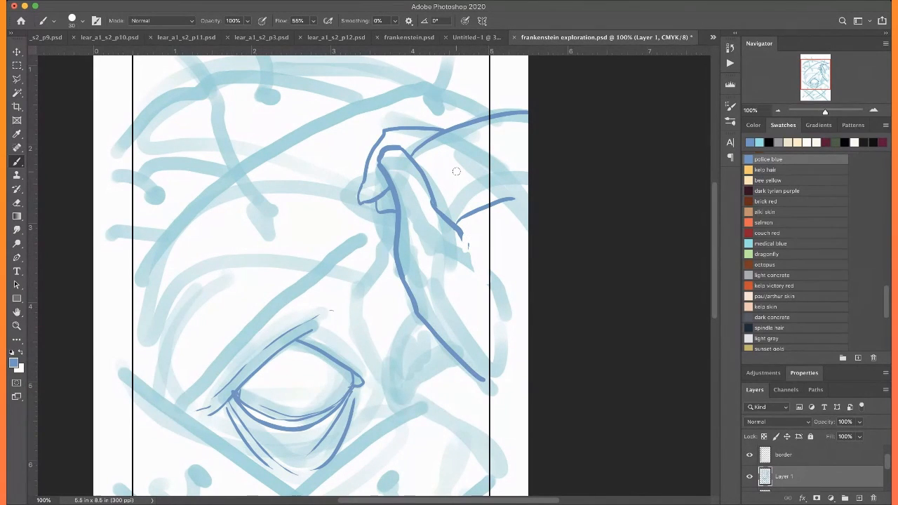
pyautogui.moveTo(399, 276)
pyautogui.mouseDown()
pyautogui.moveTo(426, 308)
pyautogui.moveTo(482, 328)
pyautogui.moveTo(462, 318)
pyautogui.moveTo(526, 393)
pyautogui.mouseUp()
pyautogui.moveTo(492, 339); pyautogui.dragTo(527, 393)
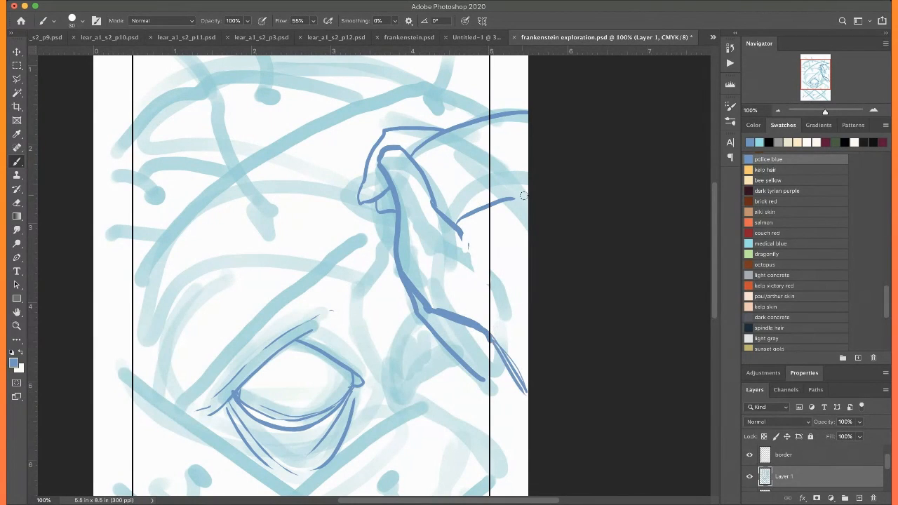
# Close and thicken the outline of the curved section where the shape meets the page's right edge
pyautogui.moveTo(511, 197); pyautogui.dragTo(528, 189)
pyautogui.moveTo(464, 214); pyautogui.dragTo(528, 189)
pyautogui.moveTo(440, 132)
pyautogui.mouseDown()
pyautogui.moveTo(472, 131)
pyautogui.moveTo(528, 186)
pyautogui.mouseUp()
pyautogui.moveTo(483, 140); pyautogui.dragTo(521, 174)
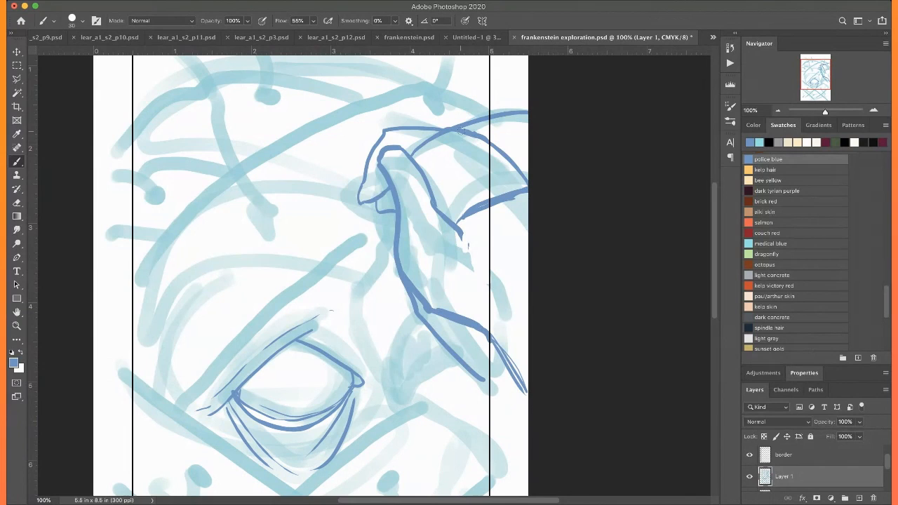
pyautogui.moveTo(452, 128); pyautogui.dragTo(538, 194)
pyautogui.moveTo(456, 222); pyautogui.dragTo(490, 202)
# Hatch the curved section beside the page's right edge with thin diagonal police blue lines
pyautogui.moveTo(410, 151)
pyautogui.mouseDown()
pyautogui.moveTo(426, 135)
pyautogui.moveTo(481, 190)
pyautogui.mouseUp()
pyautogui.moveTo(444, 154); pyautogui.dragTo(462, 195)
pyautogui.moveTo(432, 132)
pyautogui.mouseDown()
pyautogui.moveTo(499, 140)
pyautogui.moveTo(516, 186)
pyautogui.mouseUp()
pyautogui.moveTo(480, 141)
pyautogui.mouseDown()
pyautogui.moveTo(459, 127)
pyautogui.moveTo(500, 188)
pyautogui.mouseUp()
pyautogui.scroll(4, 485, 98)
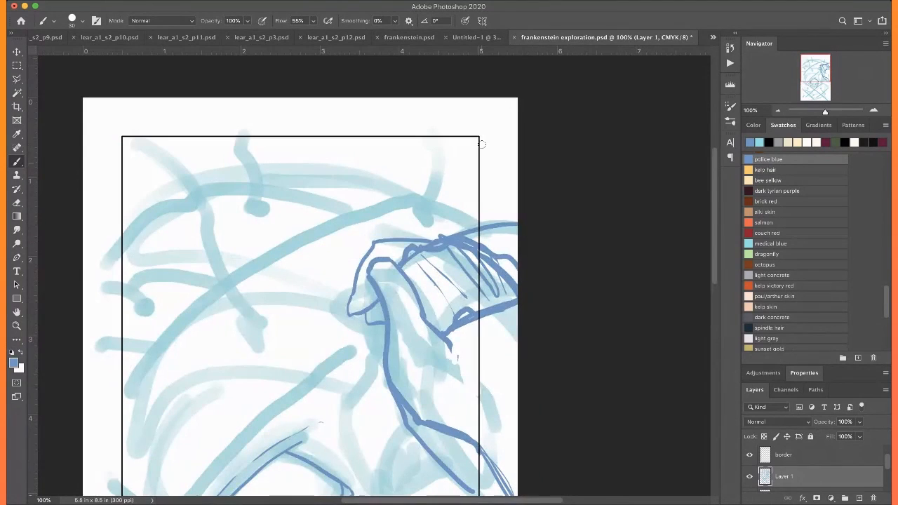
# Try to thicken the long inner contours of the finger-like shapes and rework the rounded tip where they meet
pyautogui.scroll(-2, 520, 198)
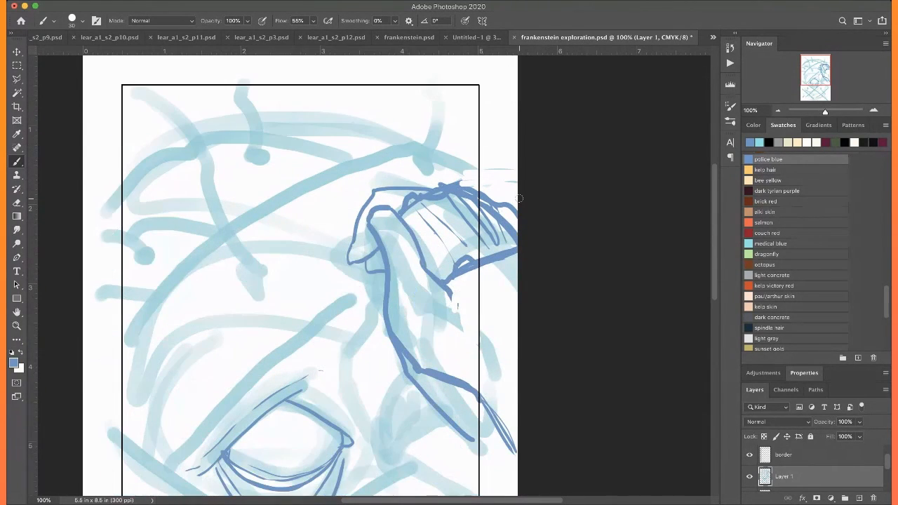
pyautogui.scroll(-3, 519, 198)
pyautogui.scroll(1, 520, 198)
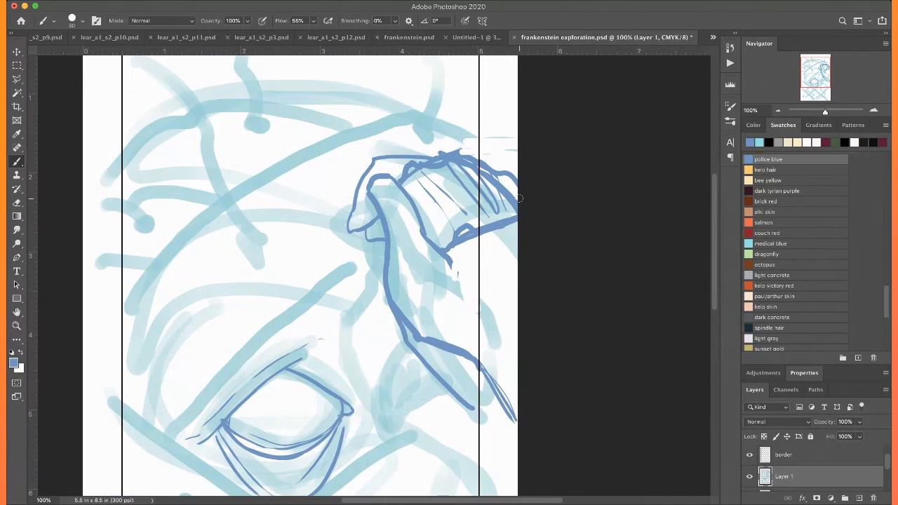
pyautogui.moveTo(393, 193)
pyautogui.mouseDown()
pyautogui.moveTo(370, 259)
pyautogui.moveTo(407, 194)
pyautogui.moveTo(419, 234)
pyautogui.moveTo(450, 263)
pyautogui.mouseUp()
pyautogui.moveTo(391, 226)
pyautogui.mouseDown()
pyautogui.moveTo(383, 285)
pyautogui.moveTo(464, 358)
pyautogui.mouseUp()
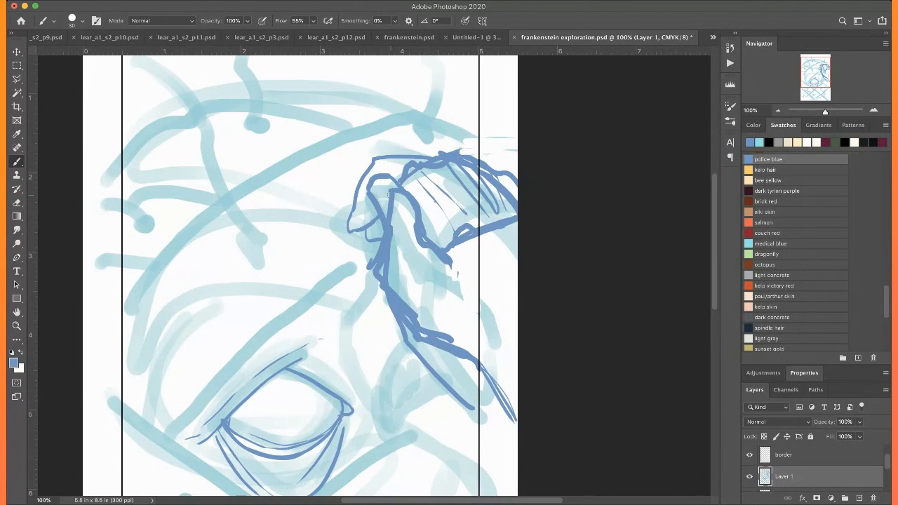
pyautogui.moveTo(388, 202); pyautogui.dragTo(365, 219)
pyautogui.moveTo(379, 181); pyautogui.dragTo(372, 187)
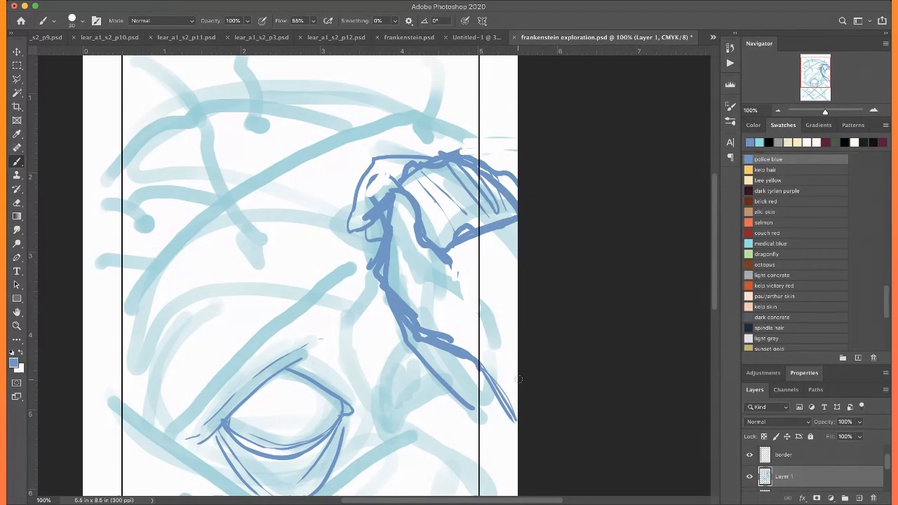
# Undo all the police blue outlines and hatching of the finger-like shapes to the upper right of the eye
pyautogui.hscroll(3, 518, 379)
pyautogui.scroll(-1, 519, 379)
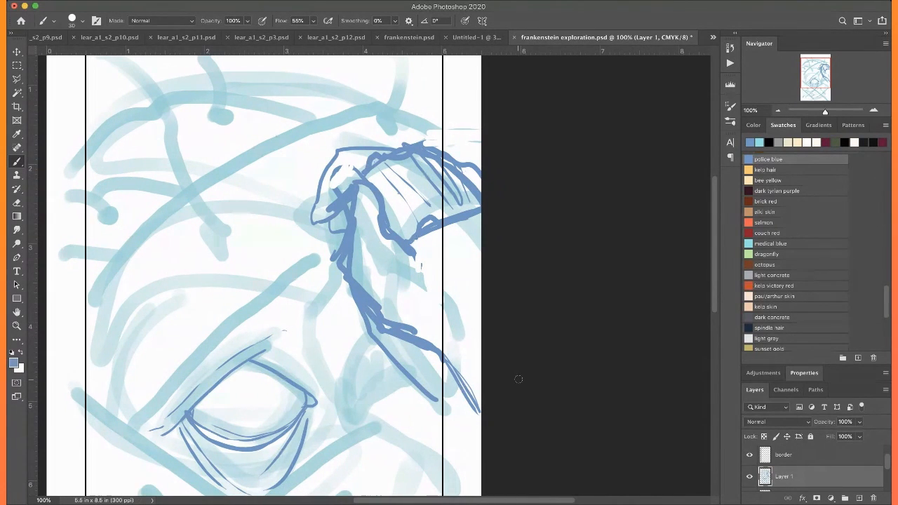
pyautogui.press('super+z')
pyautogui.press('super+z')
pyautogui.press('super+z')
pyautogui.press('super+z')
pyautogui.press('super+z')
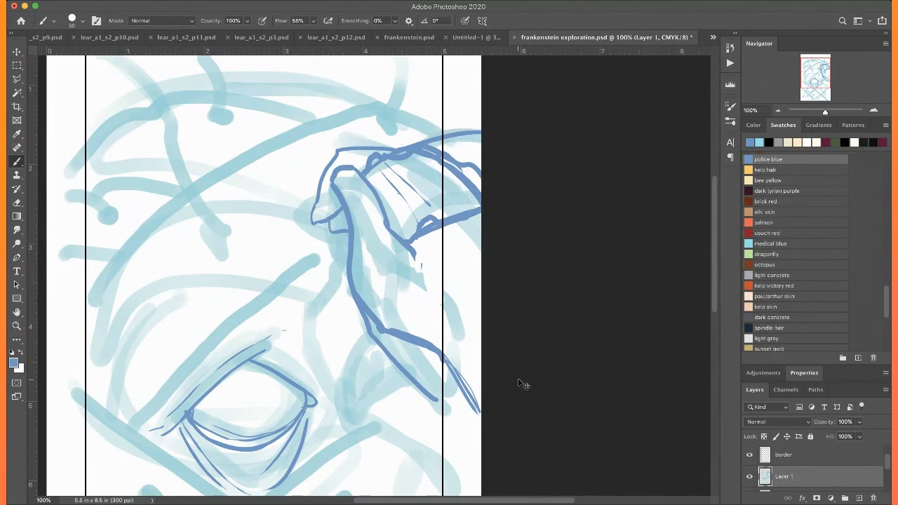
pyautogui.press('super+z')
pyautogui.press('super+z')
pyautogui.press('super+z')
pyautogui.press('super+z')
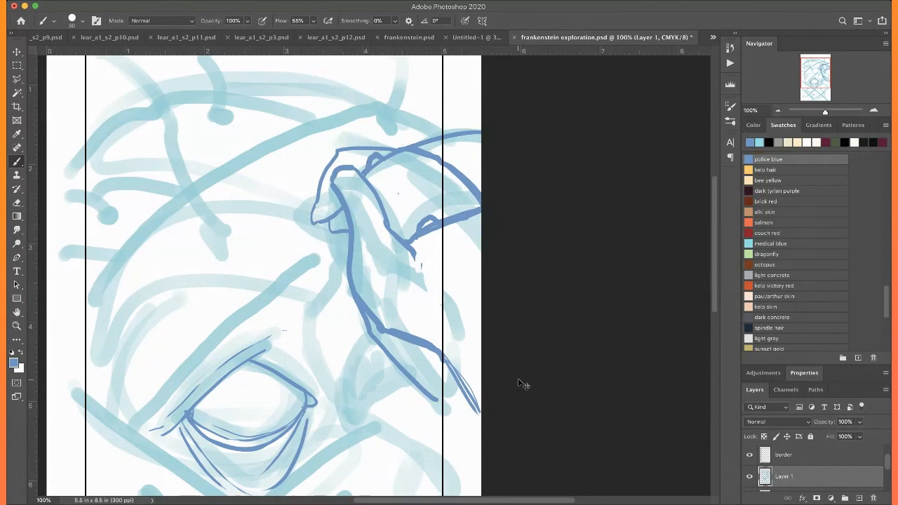
pyautogui.press('super+z')
pyautogui.press('super+z')
pyautogui.press('super+z')
pyautogui.press('super+z')
pyautogui.press('super+z')
pyautogui.press('super+z')
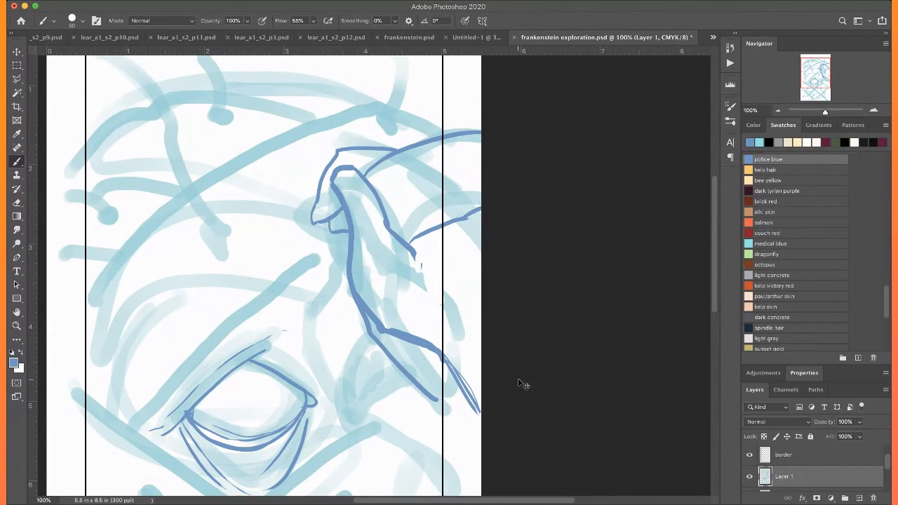
pyautogui.press('super+z')
pyautogui.press('super+z')
pyautogui.press('super+z')
pyautogui.press('super+z')
pyautogui.press('super+z')
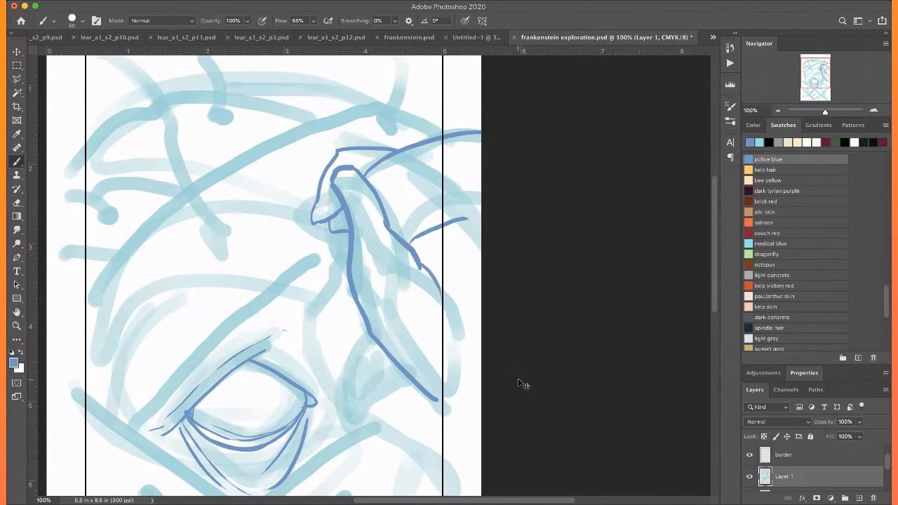
pyautogui.press('super+z')
pyautogui.press('super+z')
pyautogui.press('super+z')
pyautogui.press('super+z')
pyautogui.press('super+z')
pyautogui.press('super+z')
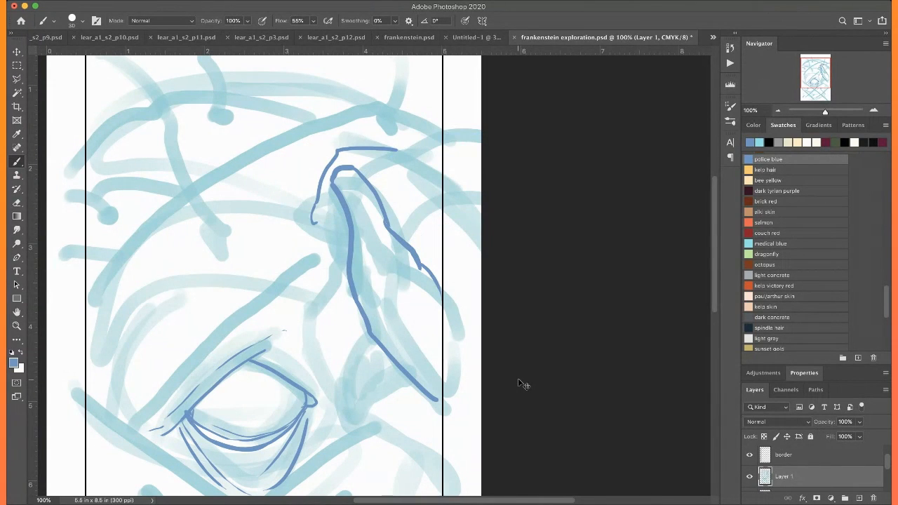
pyautogui.press('super+z')
pyautogui.press('super+z')
pyautogui.press('super+z')
pyautogui.press('super+z')
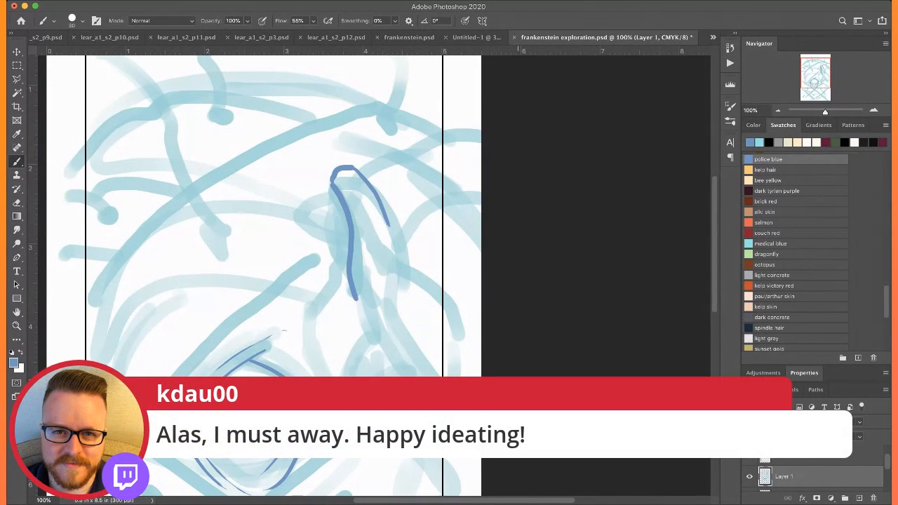
# Redraw the fingertip inside the border in police blue, with a long teardrop-shaped flap hanging beneath it
pyautogui.hscroll(-2, 518, 377)
pyautogui.scroll(-1, 518, 377)
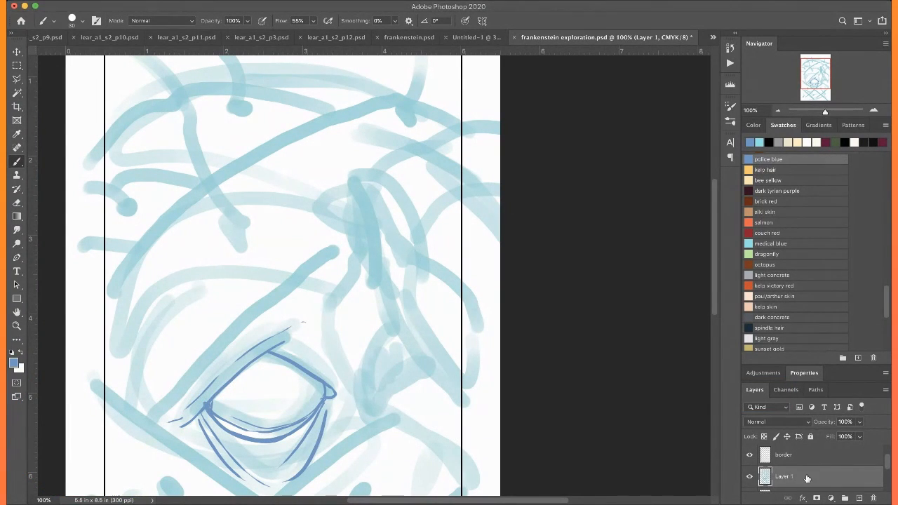
pyautogui.scroll(2, 592, 390)
pyautogui.hscroll(1, 593, 391)
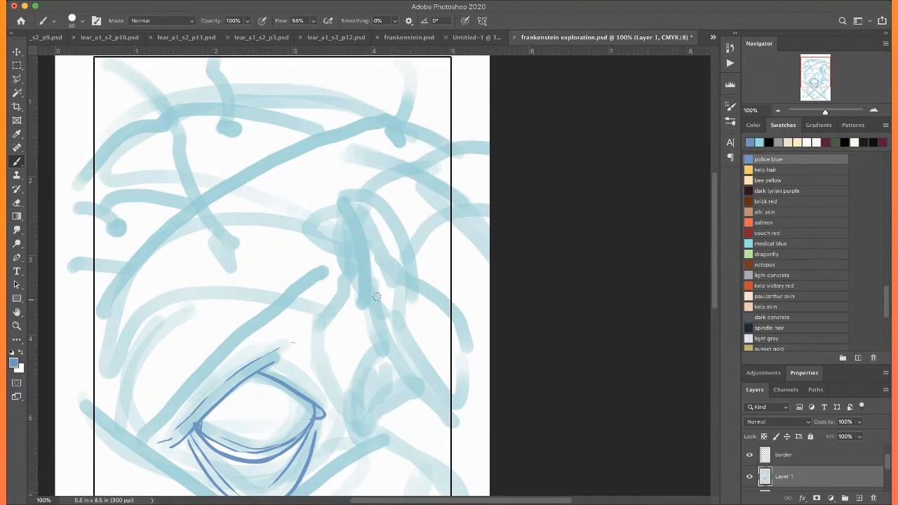
pyautogui.moveTo(436, 353)
pyautogui.mouseDown()
pyautogui.moveTo(408, 251)
pyautogui.moveTo(372, 190)
pyautogui.moveTo(418, 192)
pyautogui.moveTo(446, 240)
pyautogui.mouseUp()
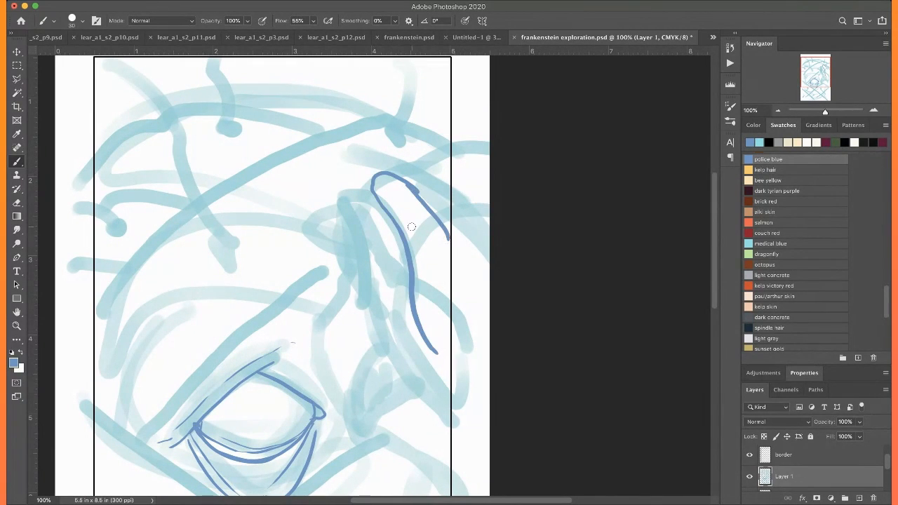
pyautogui.moveTo(383, 205)
pyautogui.mouseDown()
pyautogui.moveTo(332, 288)
pyautogui.moveTo(338, 363)
pyautogui.mouseUp()
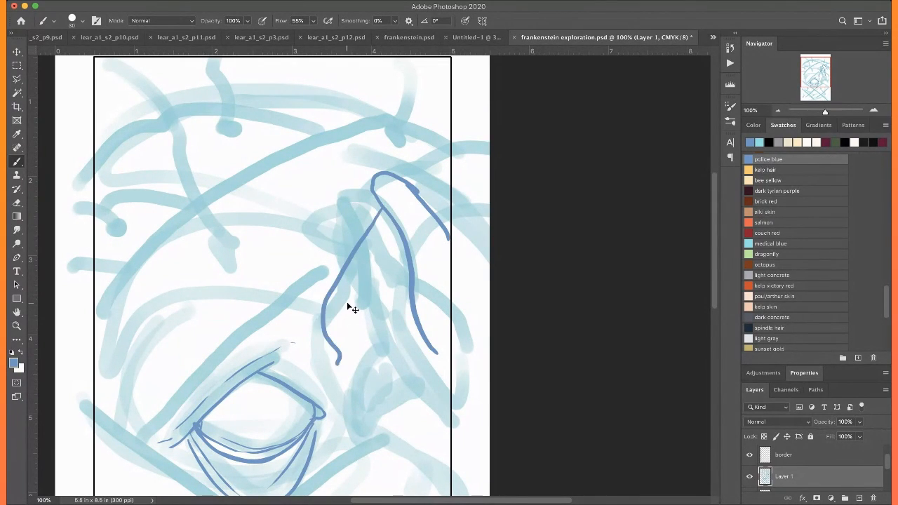
pyautogui.hotkey('ctrl', 'z')
pyautogui.moveTo(379, 206); pyautogui.dragTo(329, 375)
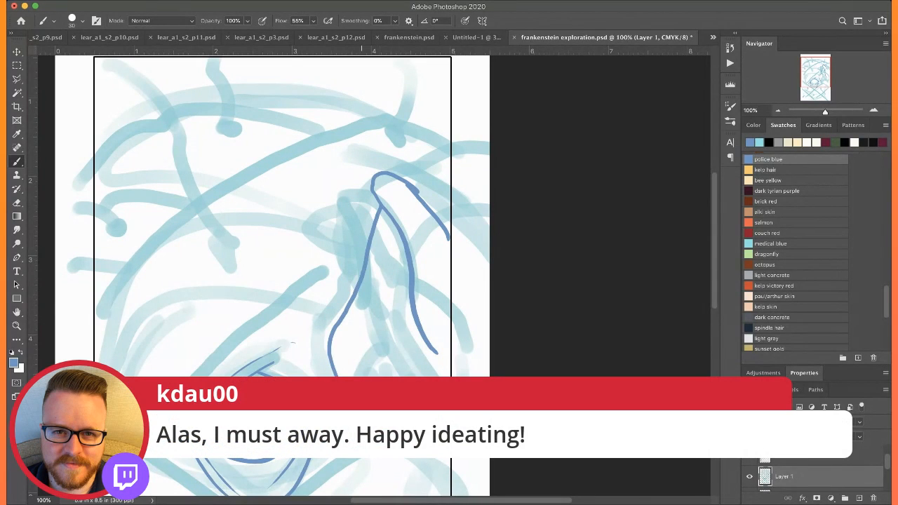
pyautogui.moveTo(425, 347); pyautogui.dragTo(447, 368)
pyautogui.moveTo(416, 320)
pyautogui.mouseDown()
pyautogui.moveTo(372, 399)
pyautogui.moveTo(389, 413)
pyautogui.mouseUp()
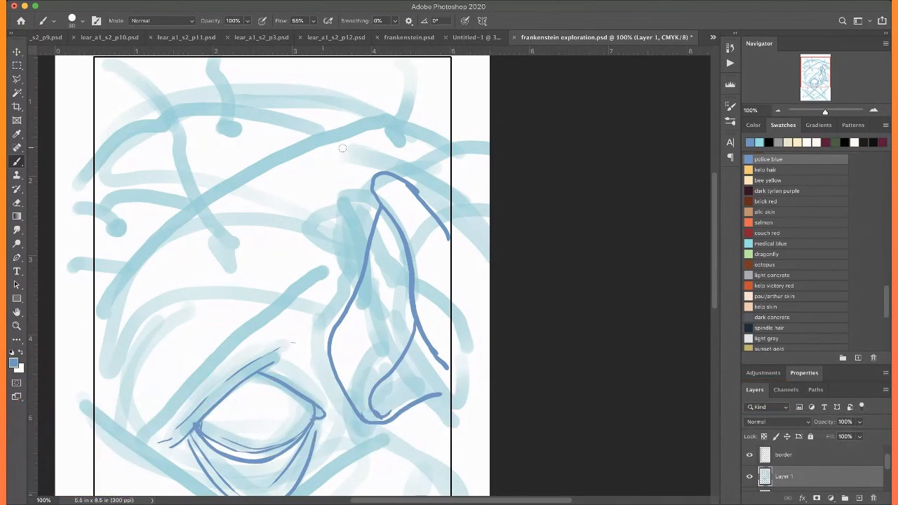
# Add the neighbouring finger contours and a fingernail to the hand, and hatch the flap's interior and base
pyautogui.moveTo(447, 212); pyautogui.dragTo(453, 211)
pyautogui.moveTo(408, 181); pyautogui.dragTo(452, 182)
pyautogui.moveTo(372, 191)
pyautogui.mouseDown()
pyautogui.moveTo(347, 233)
pyautogui.moveTo(365, 244)
pyautogui.moveTo(379, 237)
pyautogui.moveTo(353, 263)
pyautogui.mouseUp()
pyautogui.moveTo(392, 178)
pyautogui.mouseDown()
pyautogui.moveTo(425, 170)
pyautogui.moveTo(454, 180)
pyautogui.mouseUp()
pyautogui.moveTo(441, 223); pyautogui.dragTo(459, 220)
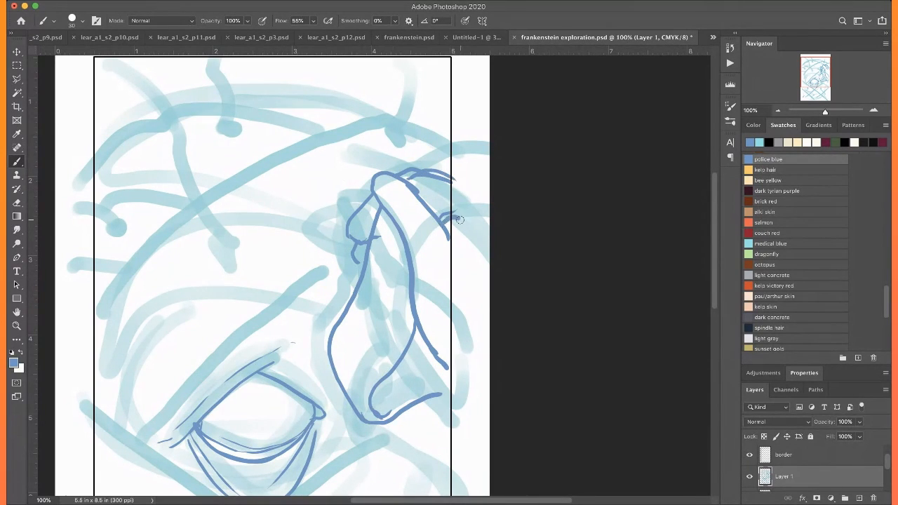
pyautogui.moveTo(386, 240)
pyautogui.mouseDown()
pyautogui.moveTo(372, 285)
pyautogui.moveTo(397, 330)
pyautogui.moveTo(355, 354)
pyautogui.moveTo(379, 413)
pyautogui.moveTo(393, 386)
pyautogui.moveTo(431, 368)
pyautogui.moveTo(416, 332)
pyautogui.moveTo(429, 366)
pyautogui.mouseUp()
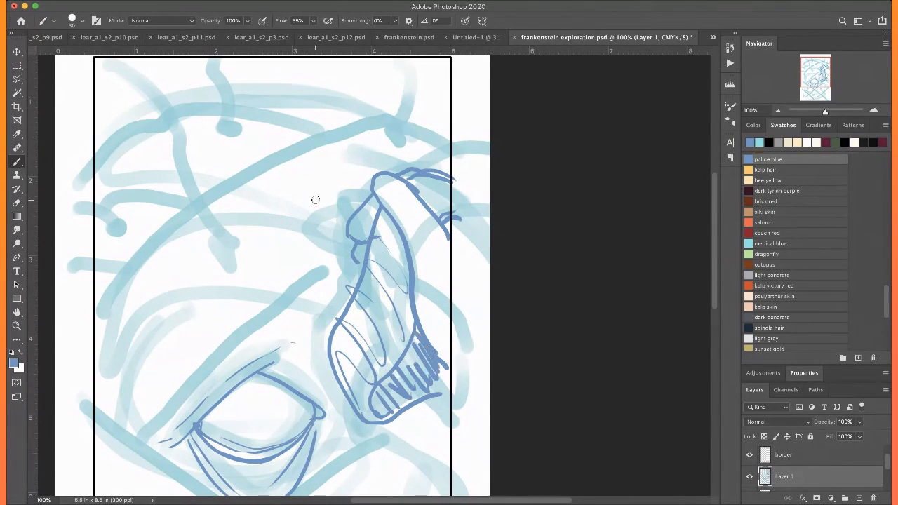
pyautogui.moveTo(388, 175)
pyautogui.mouseDown()
pyautogui.moveTo(376, 186)
pyautogui.moveTo(403, 219)
pyautogui.mouseUp()
# Draw four long crossing police blue diagonals beneath the eye, following the light blue lattice guides
pyautogui.scroll(-5, 418, 193)
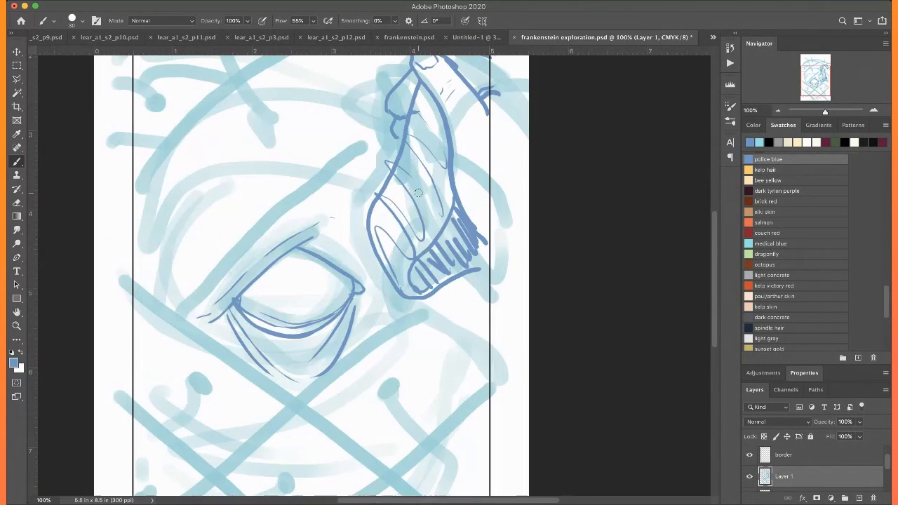
pyautogui.scroll(2, 419, 193)
pyautogui.scroll(-5, 450, 210)
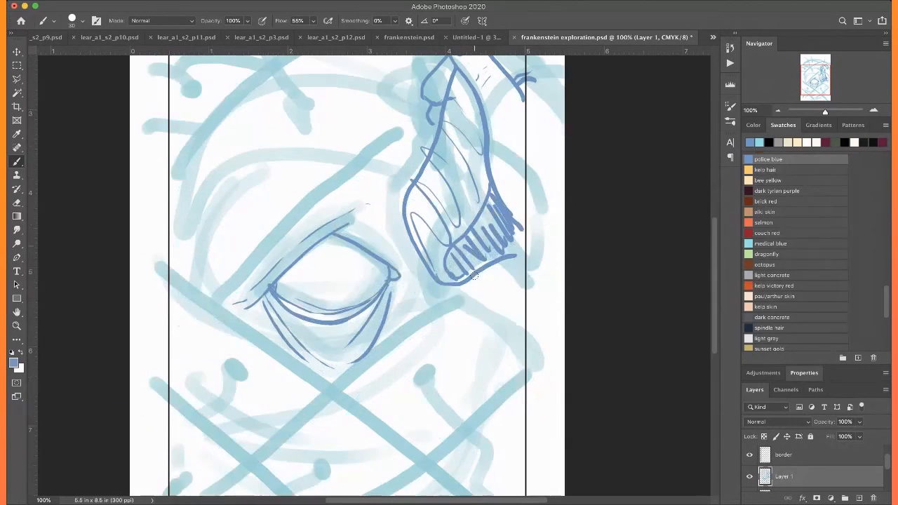
pyautogui.moveTo(475, 218)
pyautogui.mouseDown()
pyautogui.moveTo(201, 437)
pyautogui.moveTo(174, 474)
pyautogui.mouseUp()
pyautogui.moveTo(548, 306); pyautogui.dragTo(330, 485)
pyautogui.moveTo(161, 200); pyautogui.dragTo(409, 403)
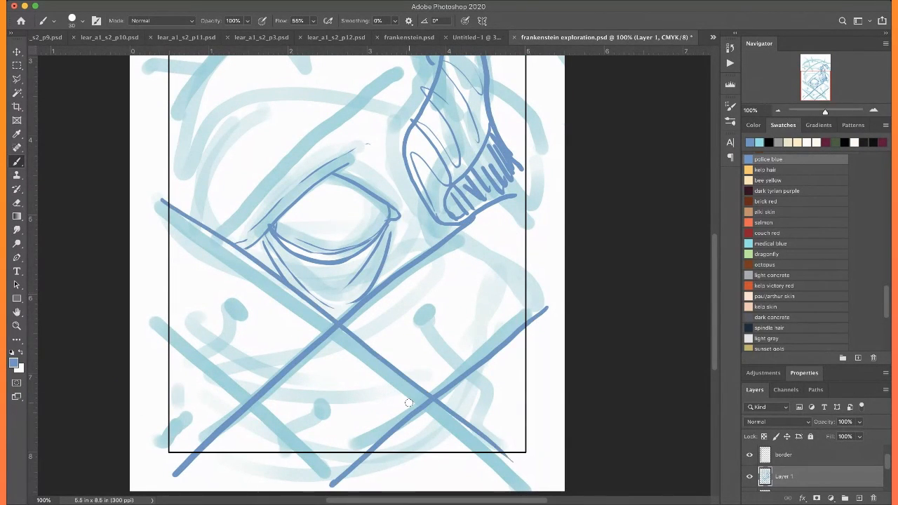
pyautogui.moveTo(161, 328); pyautogui.dragTo(374, 485)
# Draw the brow line from the eye's outer corner to the flap and two long arcs across the forehead
pyautogui.scroll(5, 237, 435)
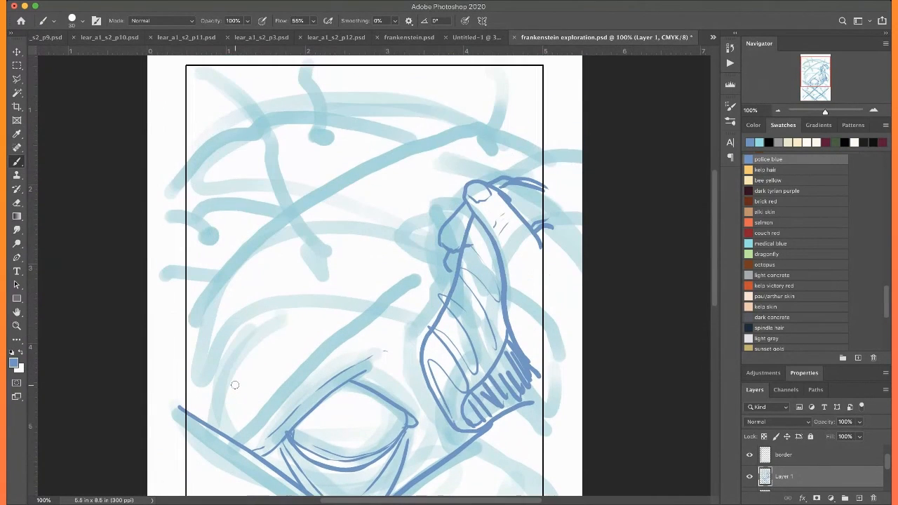
pyautogui.moveTo(237, 435)
pyautogui.mouseDown()
pyautogui.moveTo(302, 379)
pyautogui.moveTo(454, 280)
pyautogui.mouseUp()
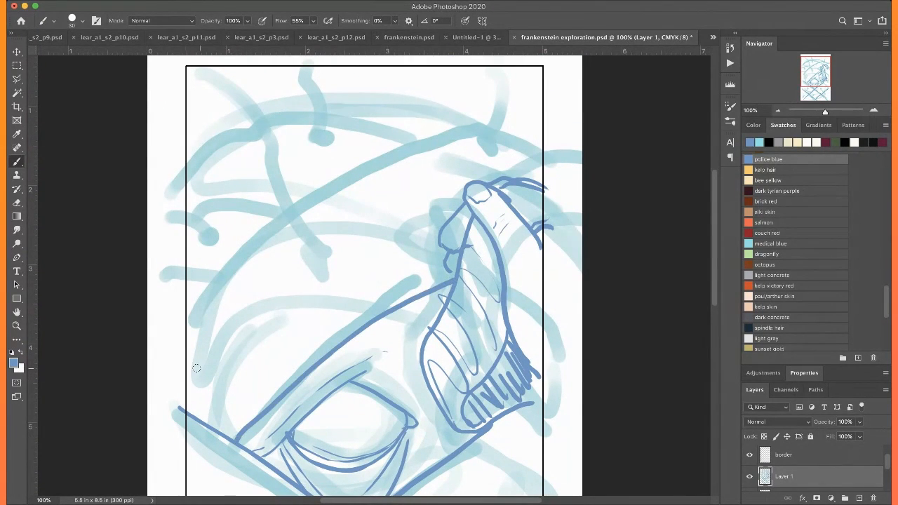
pyautogui.moveTo(186, 343)
pyautogui.mouseDown()
pyautogui.moveTo(358, 179)
pyautogui.moveTo(499, 135)
pyautogui.mouseUp()
pyautogui.scroll(2, 469, 123)
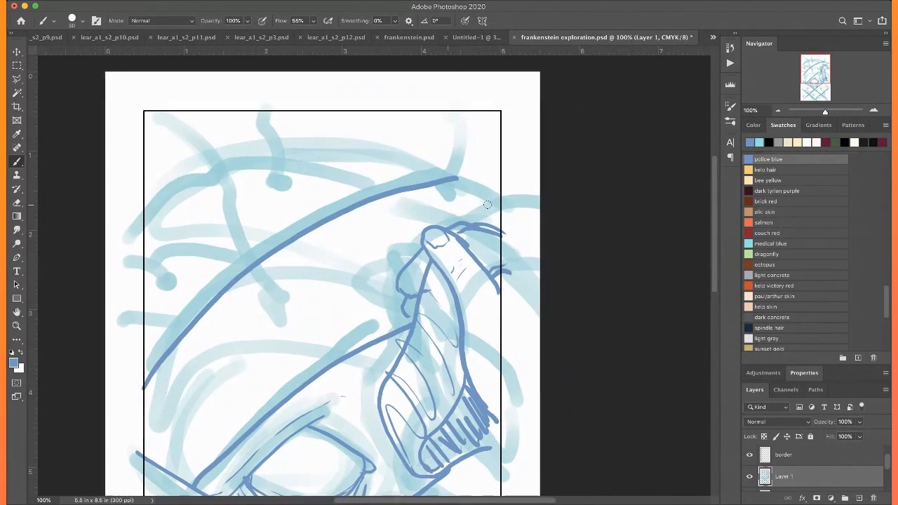
pyautogui.moveTo(492, 202)
pyautogui.mouseDown()
pyautogui.moveTo(470, 181)
pyautogui.moveTo(205, 165)
pyautogui.moveTo(126, 229)
pyautogui.mouseUp()
# Add the connecting curves between the brow line, forehead arcs, flap and fingertip, including one running out to the page's left edge
pyautogui.scroll(-1, 146, 232)
pyautogui.scroll(-3, 146, 232)
pyautogui.hscroll(-1, 146, 232)
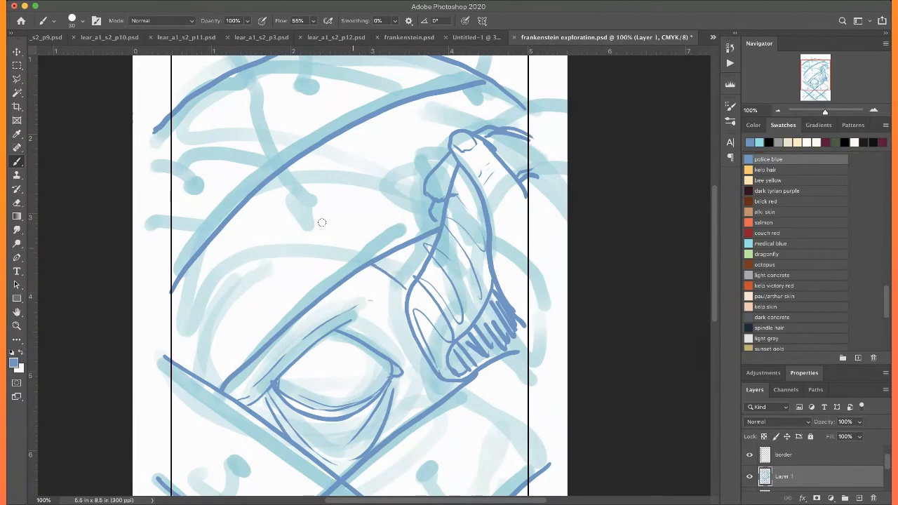
pyautogui.scroll(2, 321, 222)
pyautogui.hscroll(-1, 321, 223)
pyautogui.moveTo(270, 248); pyautogui.dragTo(145, 221)
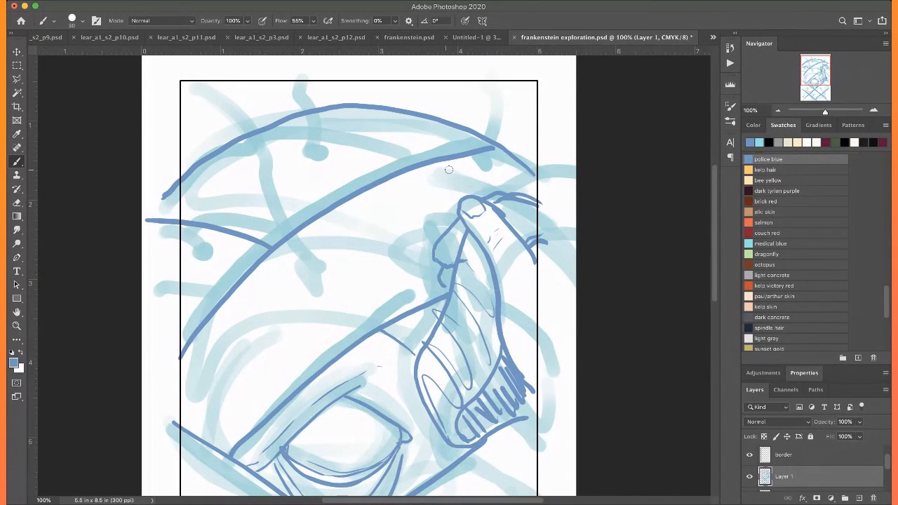
pyautogui.moveTo(460, 195); pyautogui.dragTo(240, 115)
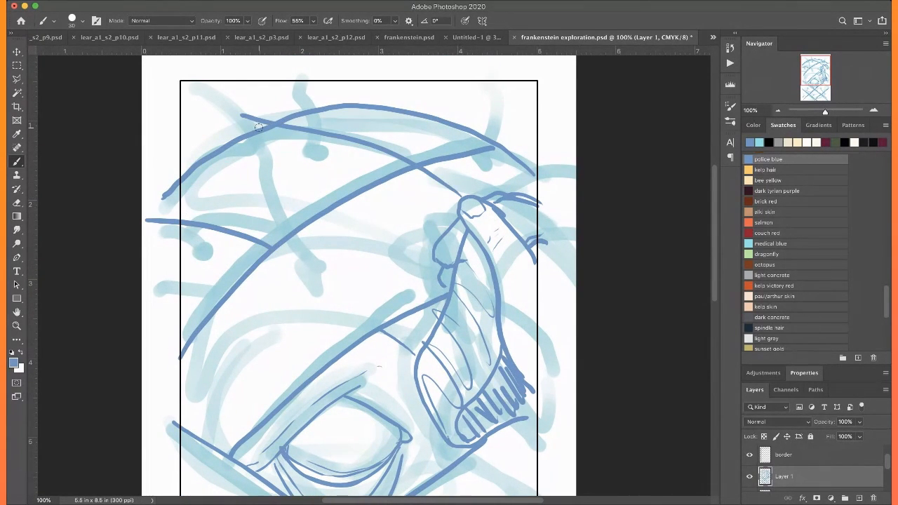
pyautogui.moveTo(420, 168)
pyautogui.mouseDown()
pyautogui.moveTo(444, 192)
pyautogui.moveTo(457, 177)
pyautogui.mouseUp()
# Erase the stretches of the two descending diagonals between their crossings below the eye
pyautogui.scroll(-5, 453, 171)
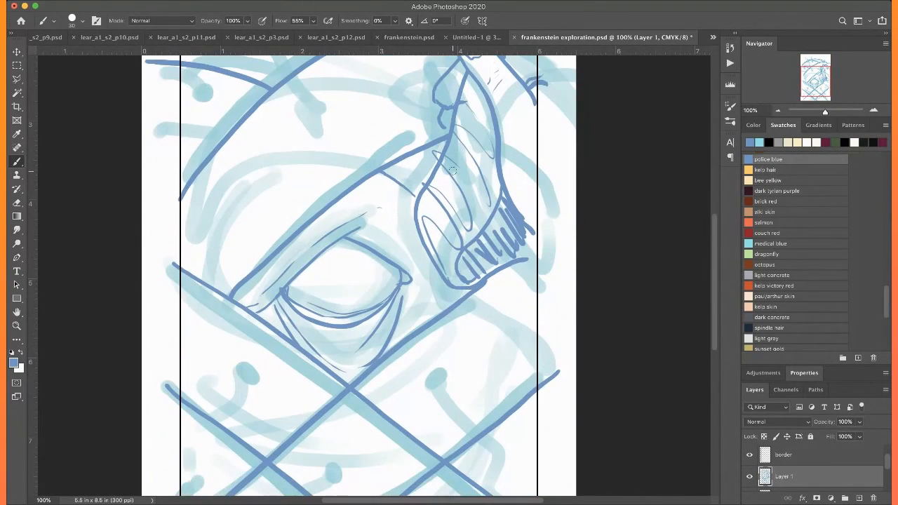
pyautogui.scroll(-3, 453, 171)
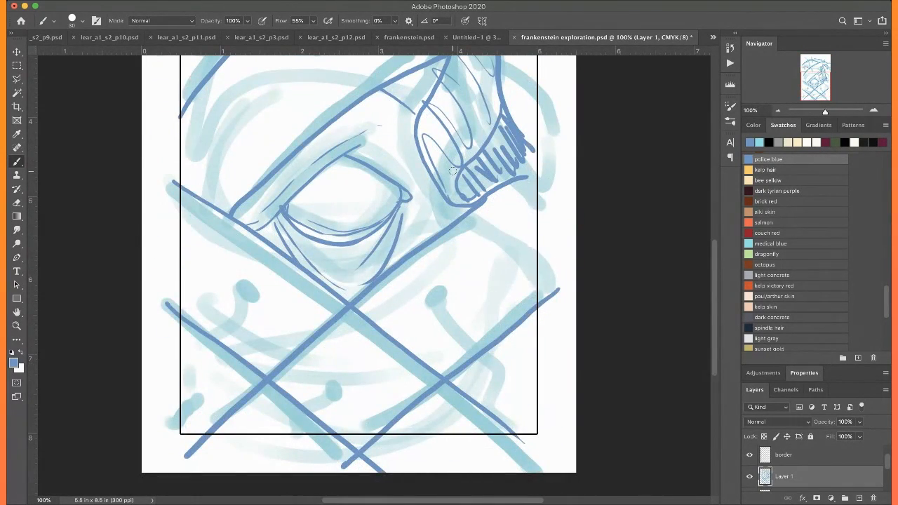
pyautogui.moveTo(352, 307); pyautogui.dragTo(443, 377)
pyautogui.moveTo(274, 386); pyautogui.dragTo(335, 435)
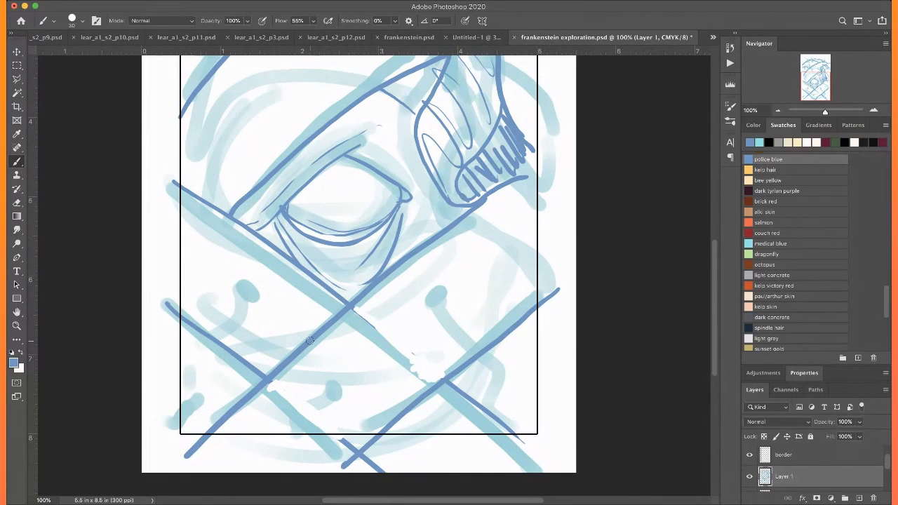
# Draw a knotted thread end with a wavy tail across the diagonal to the lower right of the eye
pyautogui.press('super+plus')
pyautogui.press('super+plus')
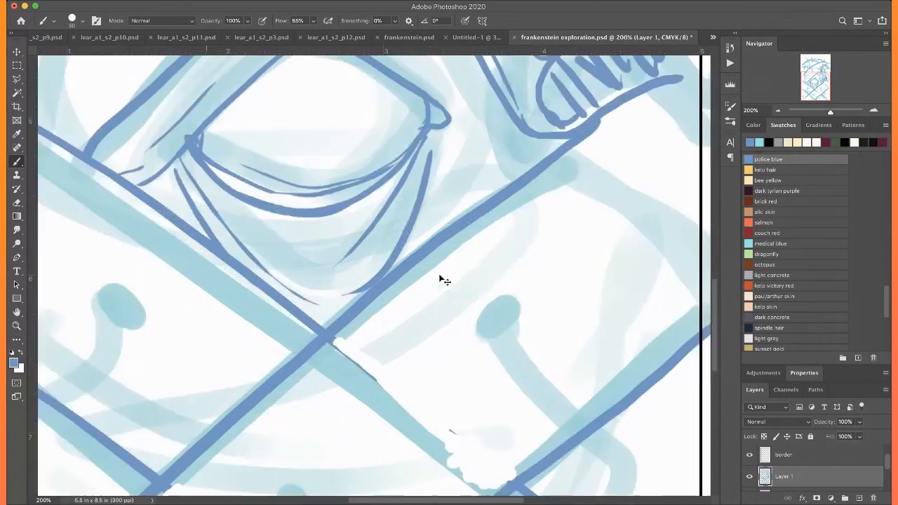
pyautogui.hscroll(2, 440, 275)
pyautogui.moveTo(515, 263)
pyautogui.mouseDown()
pyautogui.moveTo(551, 303)
pyautogui.moveTo(505, 320)
pyautogui.moveTo(475, 344)
pyautogui.moveTo(521, 318)
pyautogui.moveTo(512, 323)
pyautogui.moveTo(532, 334)
pyautogui.moveTo(500, 327)
pyautogui.moveTo(533, 308)
pyautogui.moveTo(534, 337)
pyautogui.mouseUp()
pyautogui.press('super+minus')
pyautogui.press('super+minus')
pyautogui.scroll(-2, 483, 267)
pyautogui.hscroll(2, 483, 267)
pyautogui.moveTo(398, 266); pyautogui.dragTo(482, 398)
# Draw two more knotted thread ends with tails, one near the bottom centre and one to the eye's lower left
pyautogui.hscroll(-10, 458, 336)
pyautogui.scroll(-2, 457, 336)
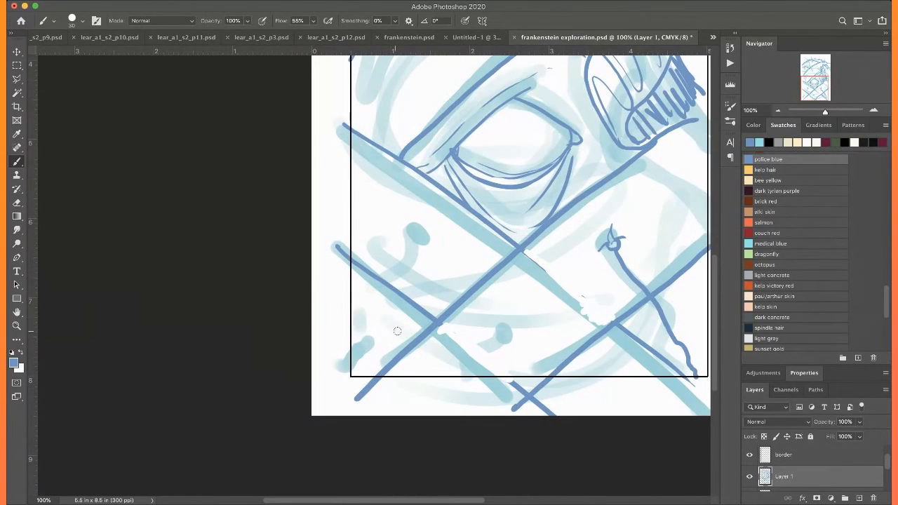
pyautogui.moveTo(501, 329)
pyautogui.mouseDown()
pyautogui.moveTo(512, 344)
pyautogui.moveTo(491, 344)
pyautogui.moveTo(463, 375)
pyautogui.mouseUp()
pyautogui.scroll(1, 470, 329)
pyautogui.moveTo(411, 249)
pyautogui.mouseDown()
pyautogui.moveTo(414, 239)
pyautogui.moveTo(426, 267)
pyautogui.moveTo(406, 242)
pyautogui.moveTo(426, 262)
pyautogui.moveTo(406, 268)
pyautogui.moveTo(347, 335)
pyautogui.mouseUp()
# Trace the light blue thread guides over the upper-left forehead in police blue
pyautogui.scroll(10, 354, 302)
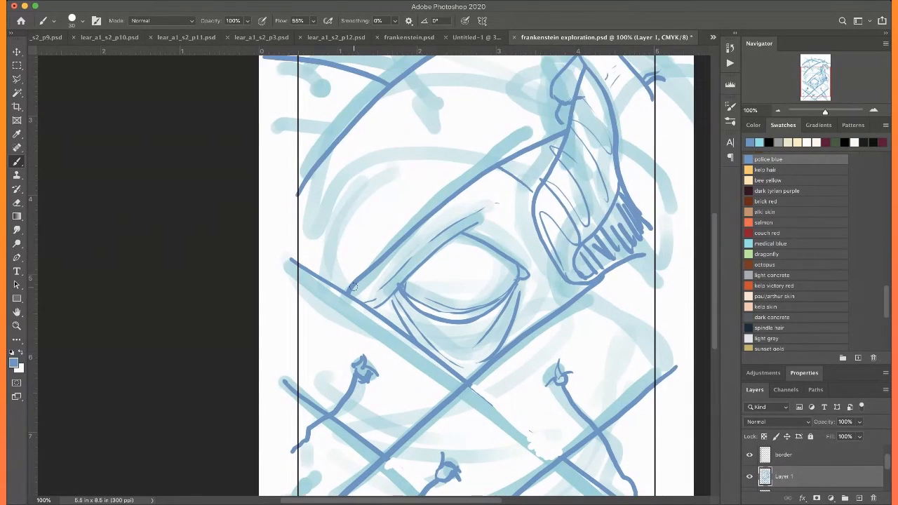
pyautogui.scroll(2, 354, 287)
pyautogui.hscroll(2, 354, 287)
pyautogui.moveTo(372, 270)
pyautogui.mouseDown()
pyautogui.moveTo(380, 279)
pyautogui.moveTo(302, 162)
pyautogui.moveTo(250, 156)
pyautogui.mouseUp()
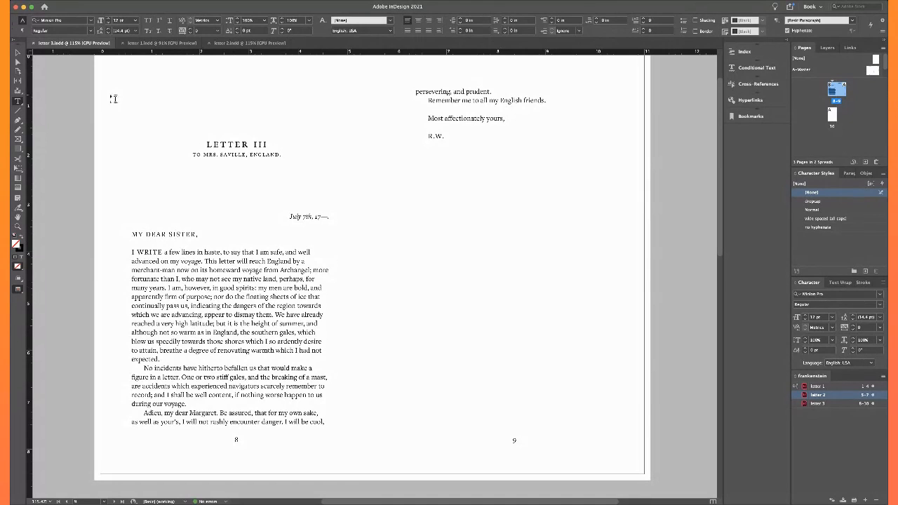
# Switch to InDesign and shorten the Letter III text frame on page 8 by two lines, moving the "Adieu" paragraph to page 9
pyautogui.click(18, 53)
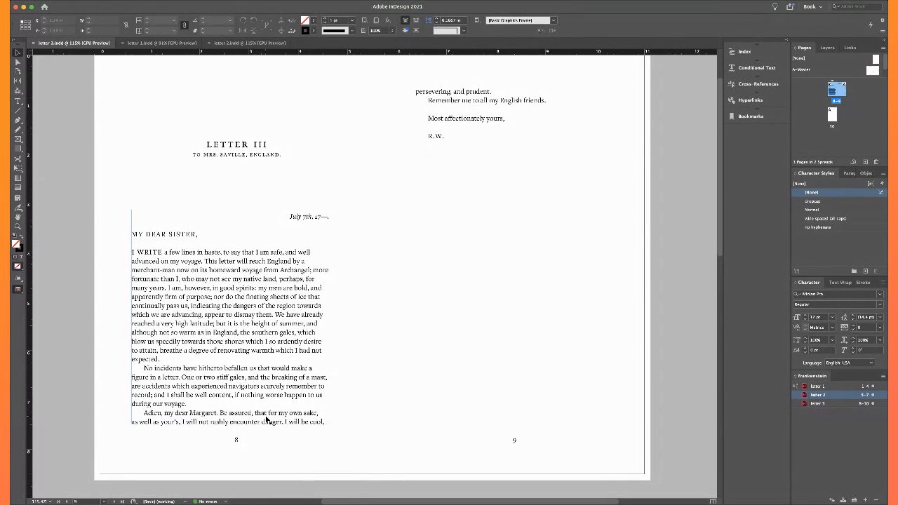
pyautogui.hotkey('shift', 'w')
pyautogui.click(216, 412)
pyautogui.moveTo(231, 423); pyautogui.dragTo(231, 416)
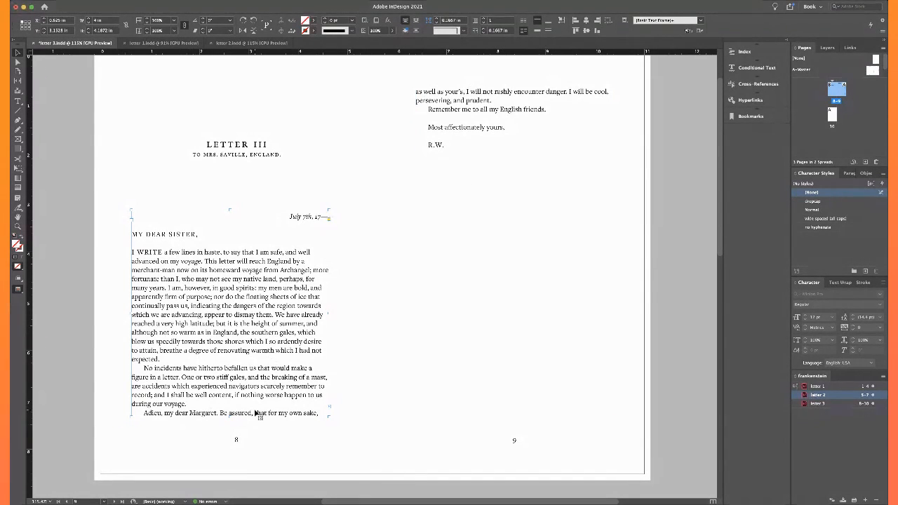
pyautogui.moveTo(230, 415); pyautogui.dragTo(231, 408)
pyautogui.click(261, 439)
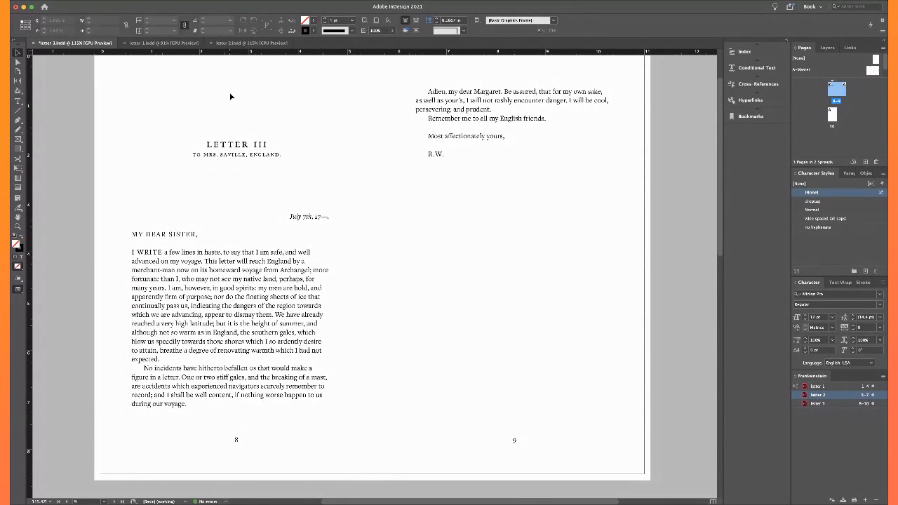
pyautogui.scroll(2, 297, 230)
pyautogui.scroll(-2, 296, 230)
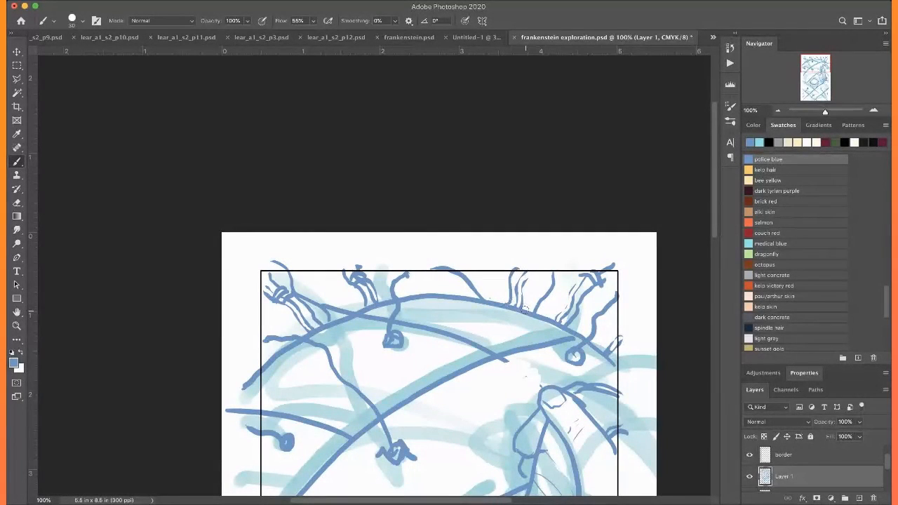
# Return to the Photoshop eye illustration and examine the whole composition within its border
pyautogui.moveTo(526, 309)
pyautogui.mouseDown()
pyautogui.moveTo(532, 285)
pyautogui.moveTo(509, 283)
pyautogui.moveTo(533, 300)
pyautogui.moveTo(514, 277)
pyautogui.moveTo(536, 280)
pyautogui.mouseUp()
pyautogui.press('super+0')
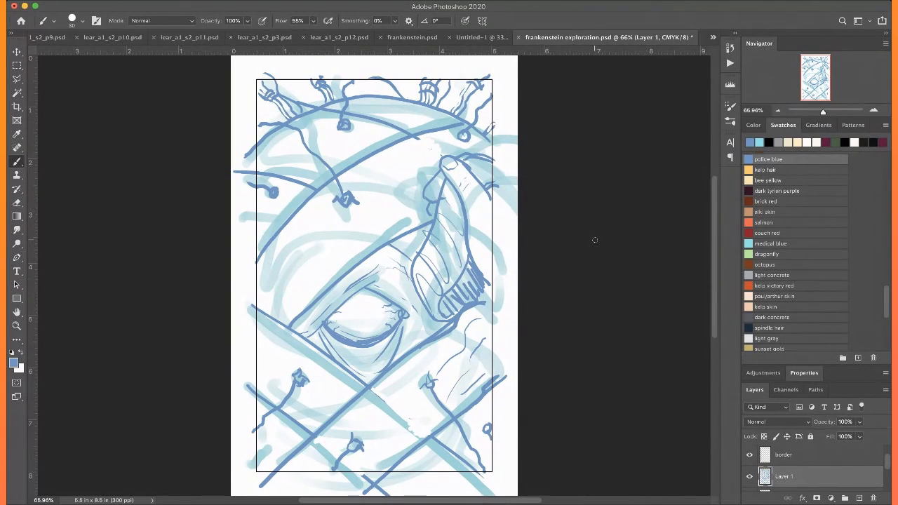
pyautogui.scroll(5, 595, 240)
pyautogui.hscroll(5, 594, 240)
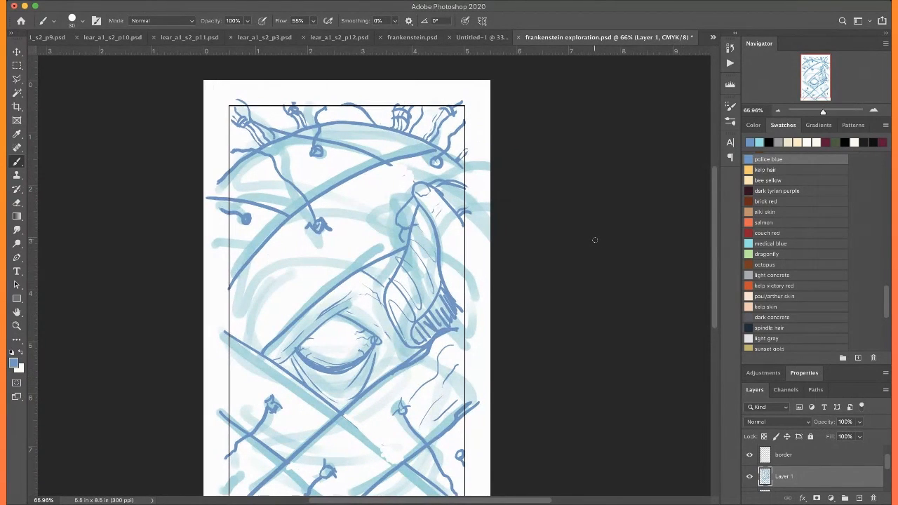
pyautogui.scroll(-5, 594, 240)
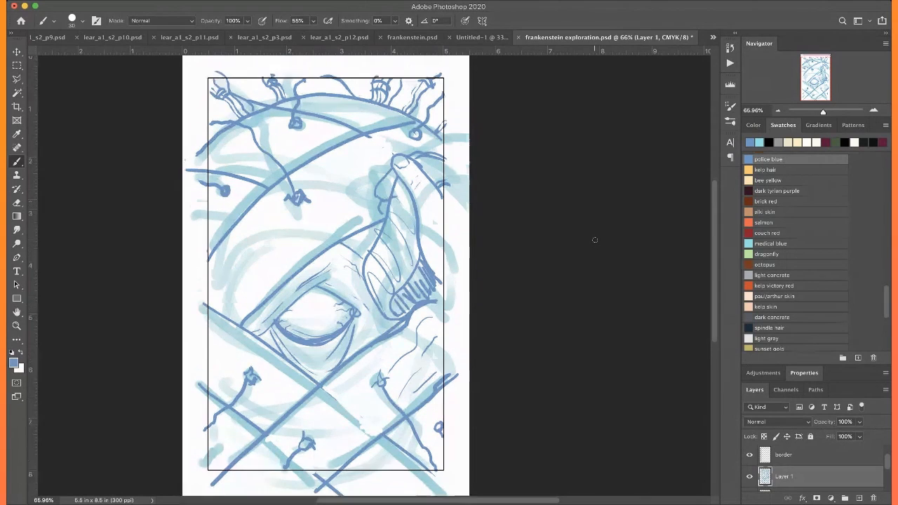
pyautogui.scroll(4, 594, 240)
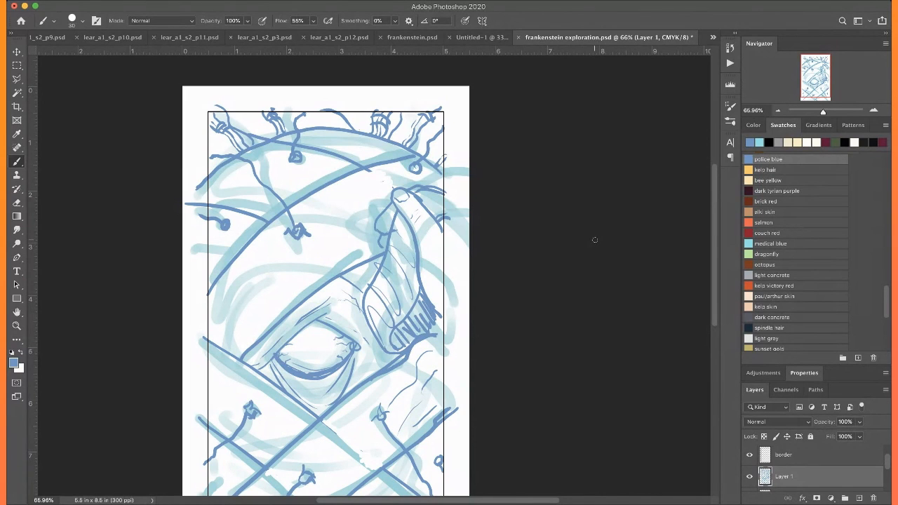
pyautogui.scroll(-8, 595, 240)
pyautogui.hscroll(-4, 595, 240)
# Add short hatch strokes along the lower-left edge of the skin flap, between it and the eye's inner corner
pyautogui.press('super+equal')
pyautogui.press('super+equal')
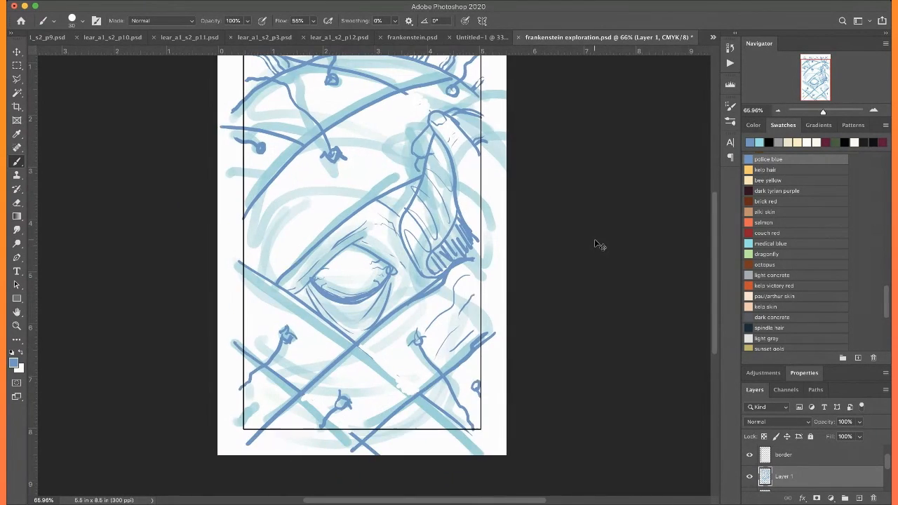
pyautogui.moveTo(447, 244); pyautogui.dragTo(435, 299)
pyautogui.moveTo(449, 262); pyautogui.dragTo(448, 289)
pyautogui.moveTo(428, 239); pyautogui.dragTo(429, 269)
pyautogui.moveTo(416, 223)
pyautogui.mouseDown()
pyautogui.moveTo(410, 238)
pyautogui.moveTo(422, 249)
pyautogui.mouseUp()
pyautogui.moveTo(392, 161); pyautogui.dragTo(381, 212)
pyautogui.moveTo(409, 256)
pyautogui.mouseDown()
pyautogui.moveTo(430, 252)
pyautogui.moveTo(463, 272)
pyautogui.mouseUp()
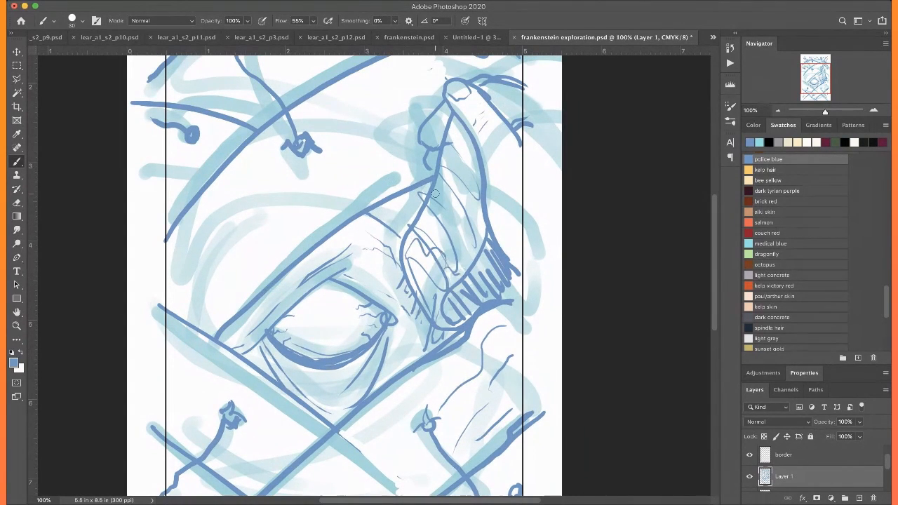
# Fill out the tuft at the top centre of the forehead with extra strands and bands
pyautogui.scroll(5, 435, 193)
pyautogui.keyDown('alt'); pyautogui.scroll(-3, 435, 198); pyautogui.keyUp('alt')
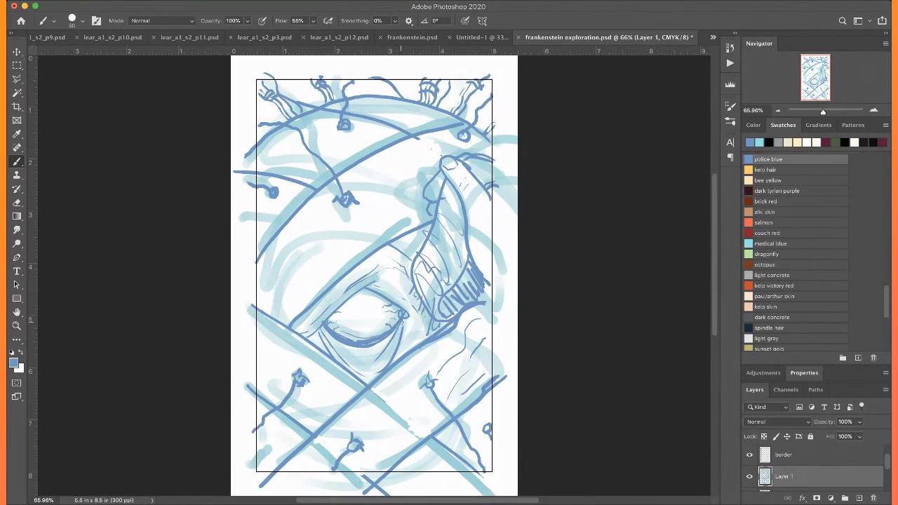
pyautogui.scroll(5, 553, 120)
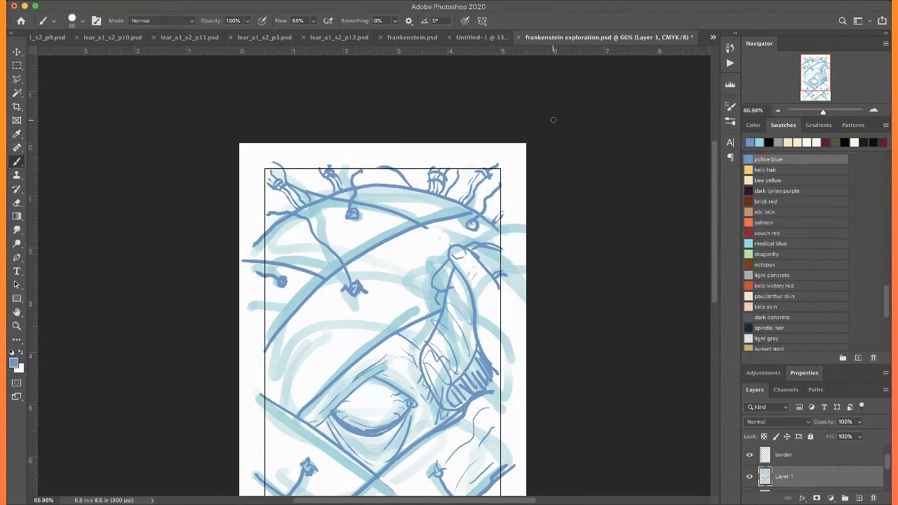
pyautogui.hscroll(2, 553, 120)
pyautogui.press('super+equal')
pyautogui.press('super+equal')
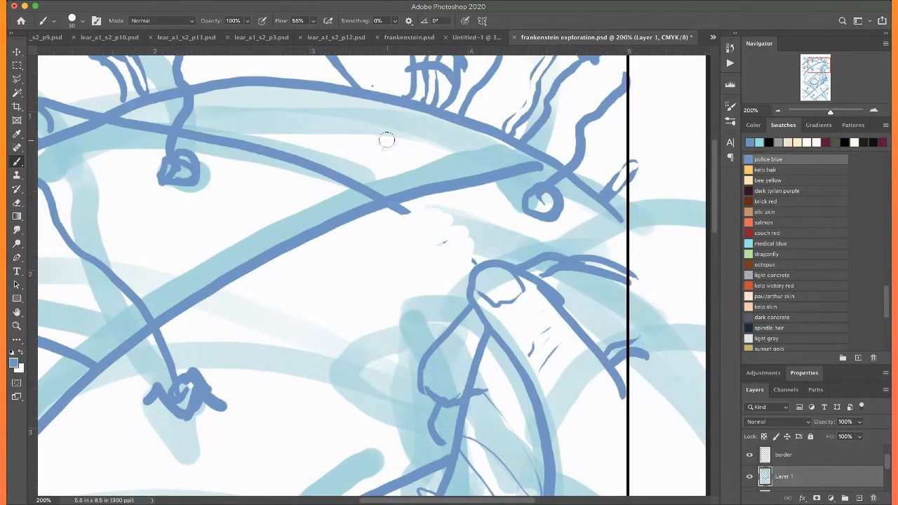
pyautogui.scroll(10, 342, 146)
pyautogui.hscroll(-5, 342, 146)
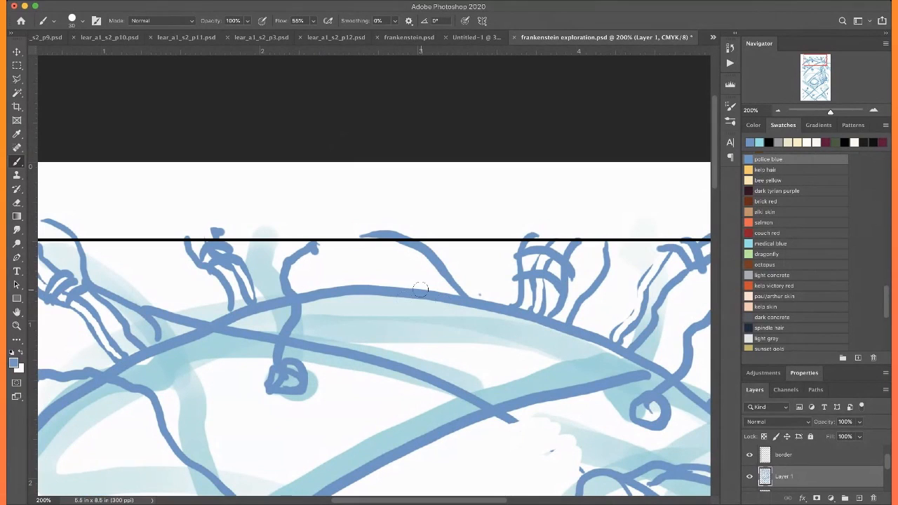
pyautogui.moveTo(412, 282); pyautogui.dragTo(394, 245)
pyautogui.moveTo(427, 286)
pyautogui.mouseDown()
pyautogui.moveTo(410, 245)
pyautogui.moveTo(421, 266)
pyautogui.mouseUp()
pyautogui.press('super+0')
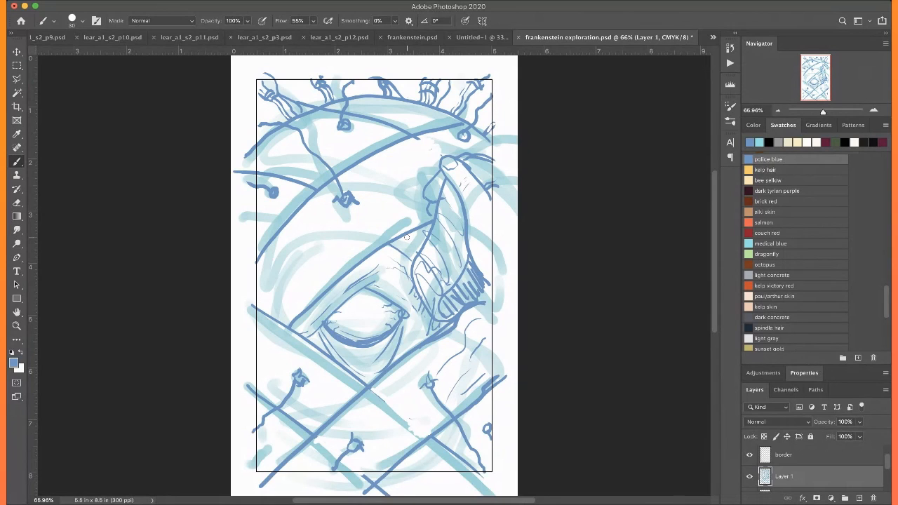
# Thicken the outlines of the gripping finger and of the flap's right edge, and shade the finger's right side
pyautogui.scroll(-2, 407, 238)
pyautogui.hscroll(3, 407, 237)
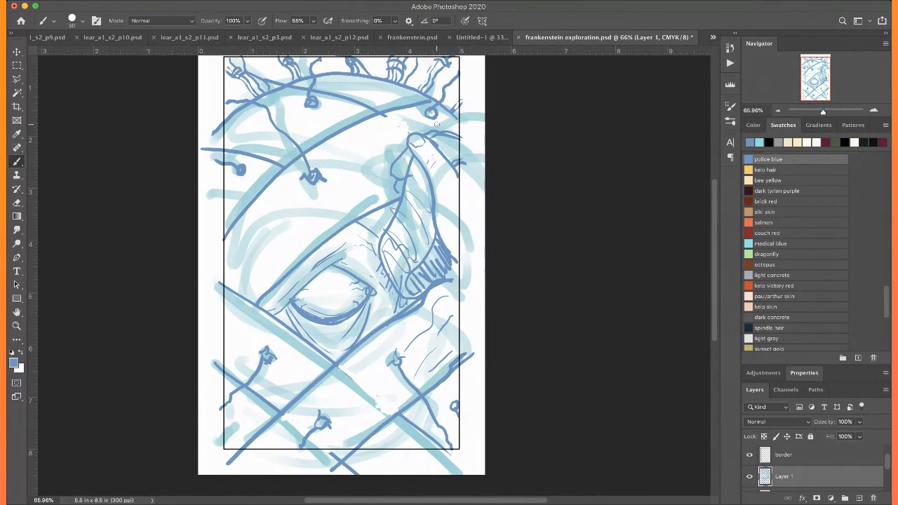
pyautogui.moveTo(436, 148); pyautogui.dragTo(438, 195)
pyautogui.press('super+plus')
pyautogui.press('super+plus')
pyautogui.press('super+plus')
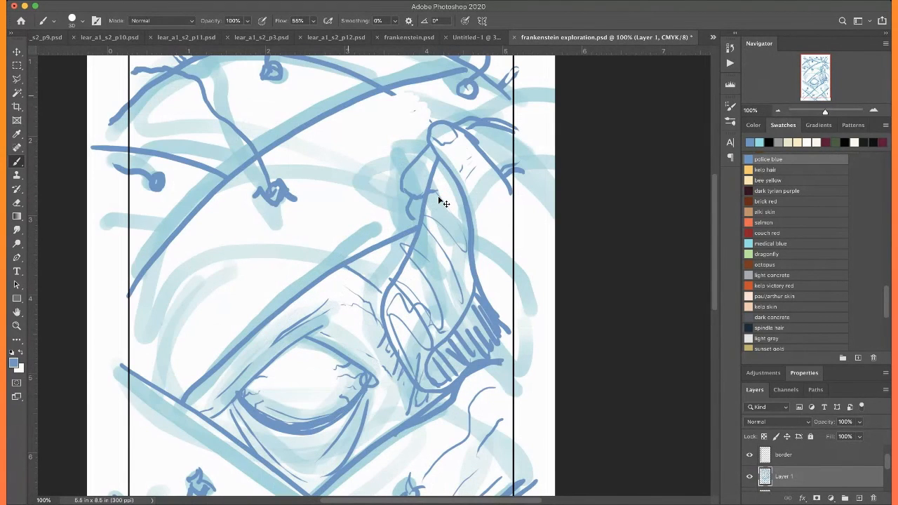
pyautogui.press('super+plus')
pyautogui.moveTo(438, 195); pyautogui.dragTo(259, 409)
pyautogui.moveTo(309, 247); pyautogui.dragTo(366, 369)
pyautogui.moveTo(384, 243)
pyautogui.mouseDown()
pyautogui.moveTo(396, 280)
pyautogui.moveTo(452, 341)
pyautogui.mouseUp()
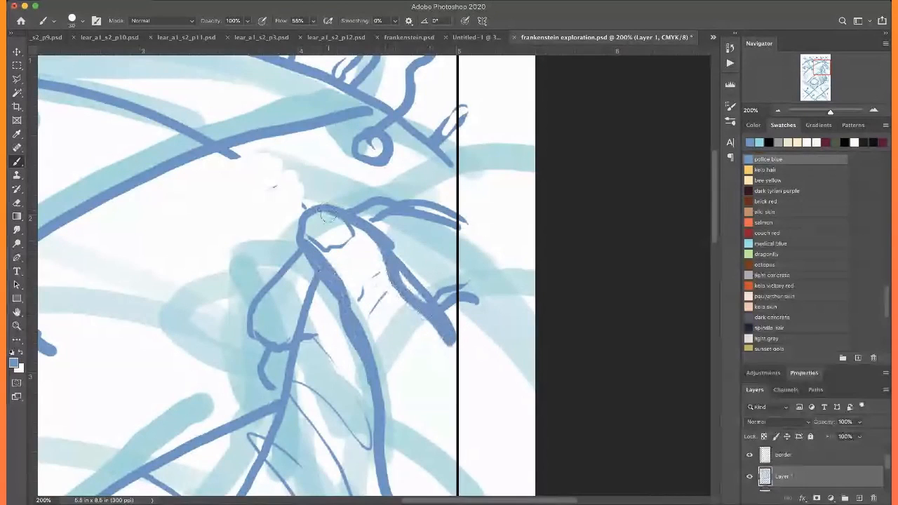
pyautogui.moveTo(320, 279); pyautogui.dragTo(321, 207)
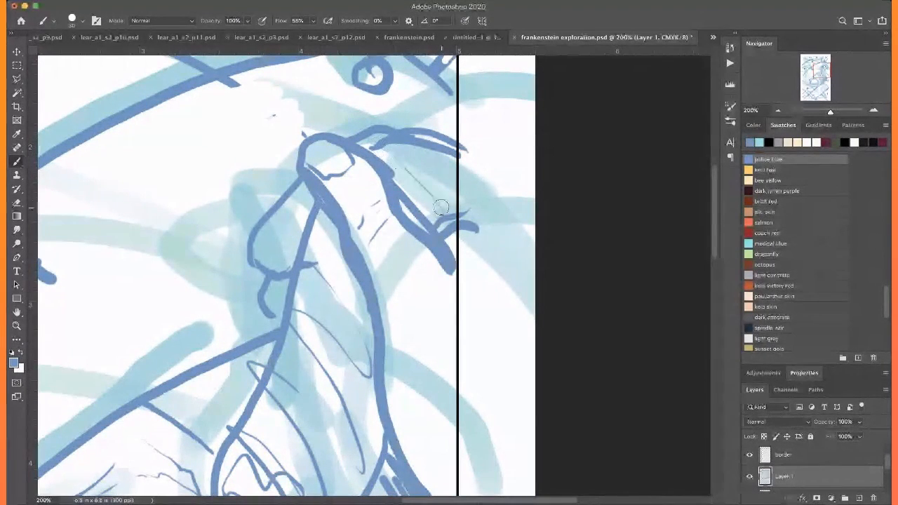
pyautogui.moveTo(309, 464); pyautogui.dragTo(438, 176)
pyautogui.moveTo(260, 222); pyautogui.dragTo(283, 155)
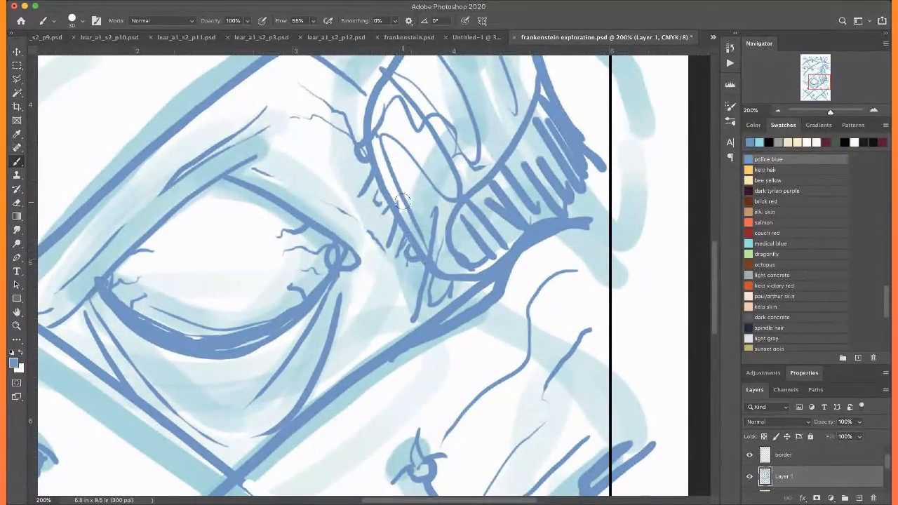
# Draw small round bumps below the flap, under the eye and at its outer corner, with extra wrinkles beneath the lid
pyautogui.scroll(-5, 402, 202)
pyautogui.hscroll(3, 402, 202)
pyautogui.moveTo(372, 276)
pyautogui.mouseDown()
pyautogui.moveTo(388, 269)
pyautogui.moveTo(356, 303)
pyautogui.mouseUp()
pyautogui.moveTo(340, 174); pyautogui.dragTo(324, 203)
pyautogui.moveTo(306, 270)
pyautogui.mouseDown()
pyautogui.moveTo(277, 331)
pyautogui.moveTo(295, 328)
pyautogui.moveTo(310, 297)
pyautogui.moveTo(305, 265)
pyautogui.moveTo(285, 322)
pyautogui.moveTo(378, 299)
pyautogui.moveTo(394, 240)
pyautogui.mouseUp()
pyautogui.moveTo(356, 269); pyautogui.dragTo(341, 311)
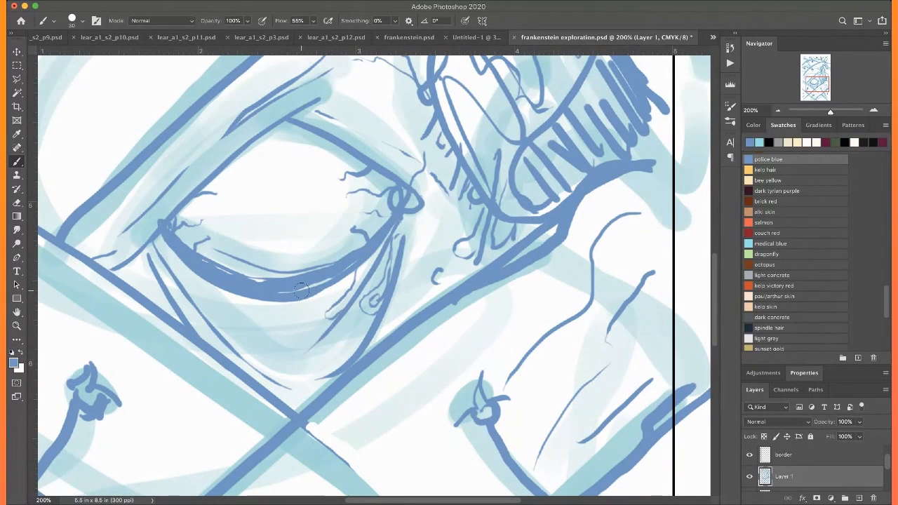
pyautogui.moveTo(331, 364)
pyautogui.mouseDown()
pyautogui.moveTo(317, 371)
pyautogui.moveTo(327, 352)
pyautogui.mouseUp()
pyautogui.moveTo(431, 229); pyautogui.dragTo(434, 225)
pyautogui.moveTo(102, 230)
pyautogui.mouseDown()
pyautogui.moveTo(90, 230)
pyautogui.moveTo(94, 223)
pyautogui.mouseUp()
# Add small curled marks on the skin between the upper eyelid and the flap, and save the illustration
pyautogui.scroll(5, 106, 204)
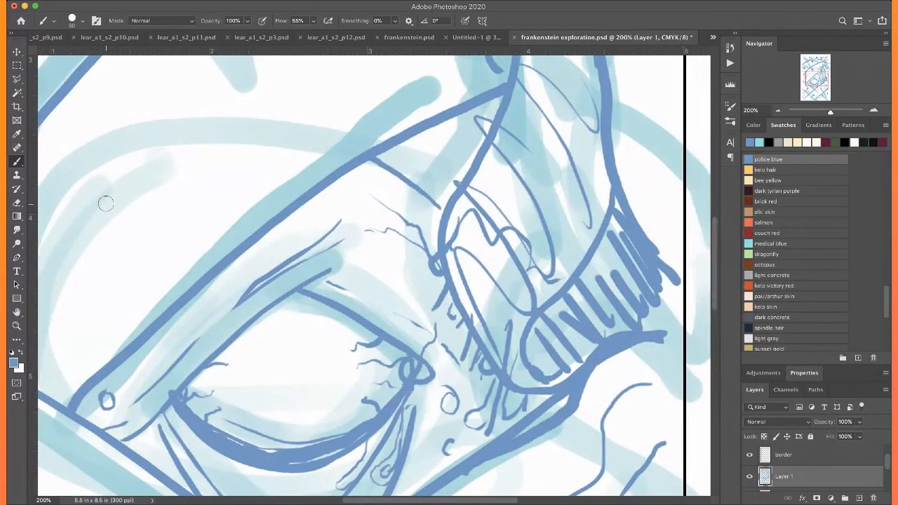
pyautogui.scroll(-3, 106, 204)
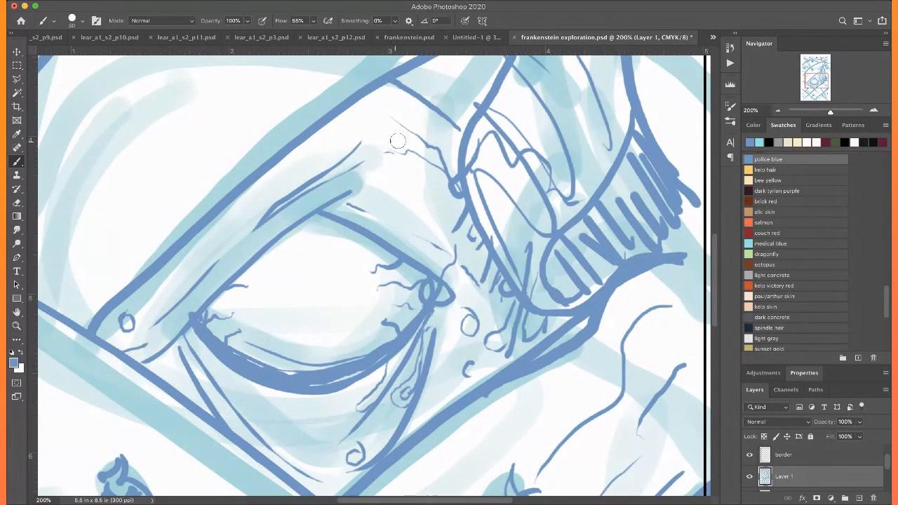
pyautogui.moveTo(428, 203)
pyautogui.mouseDown()
pyautogui.moveTo(403, 224)
pyautogui.moveTo(406, 232)
pyautogui.moveTo(417, 231)
pyautogui.moveTo(424, 208)
pyautogui.moveTo(451, 200)
pyautogui.mouseUp()
pyautogui.press('super+0')
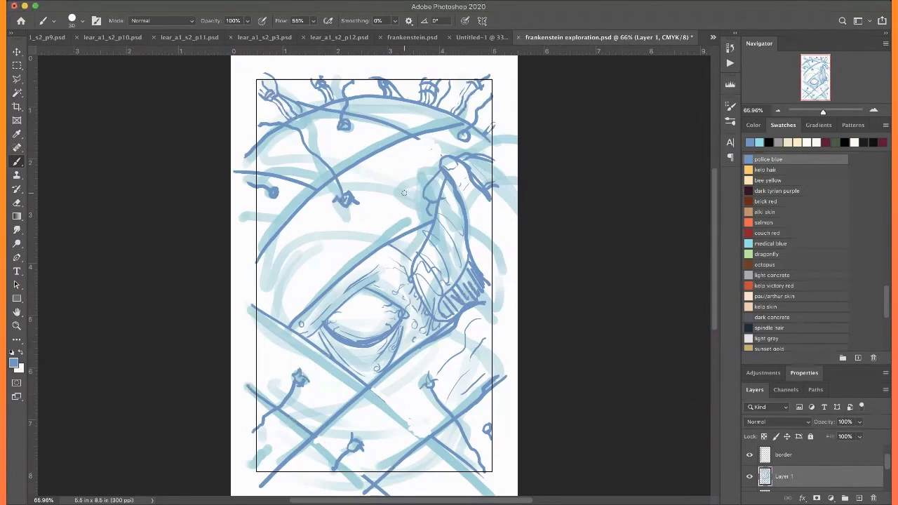
pyautogui.press('super+s')
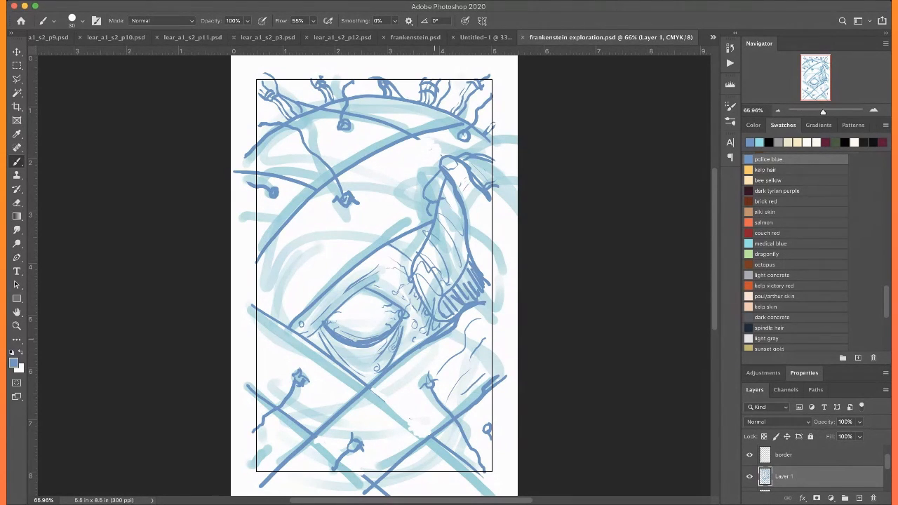
# Darken the bent fingertip gripping the flap and draw the curled fingers stacked beneath it
pyautogui.press('super+1')
pyautogui.press('super+equal')
pyautogui.press('super+equal')
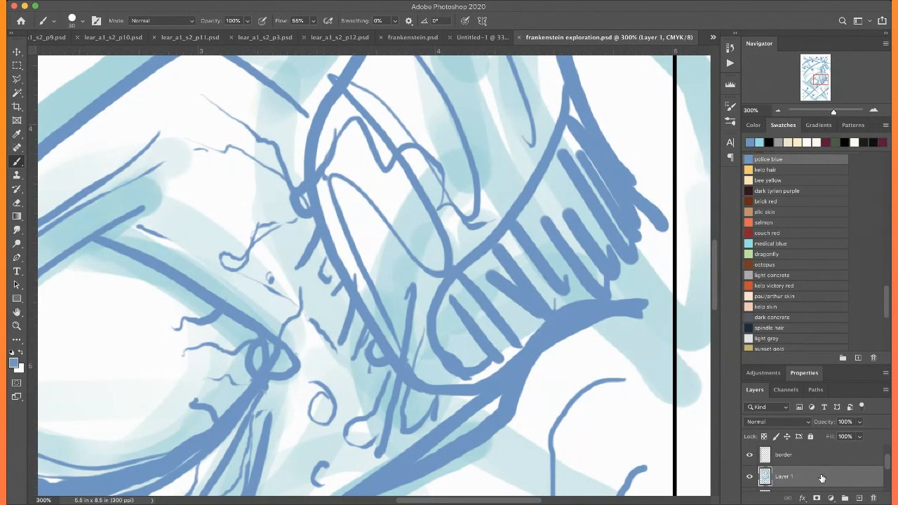
pyautogui.press('super+minus')
pyautogui.press('super+minus')
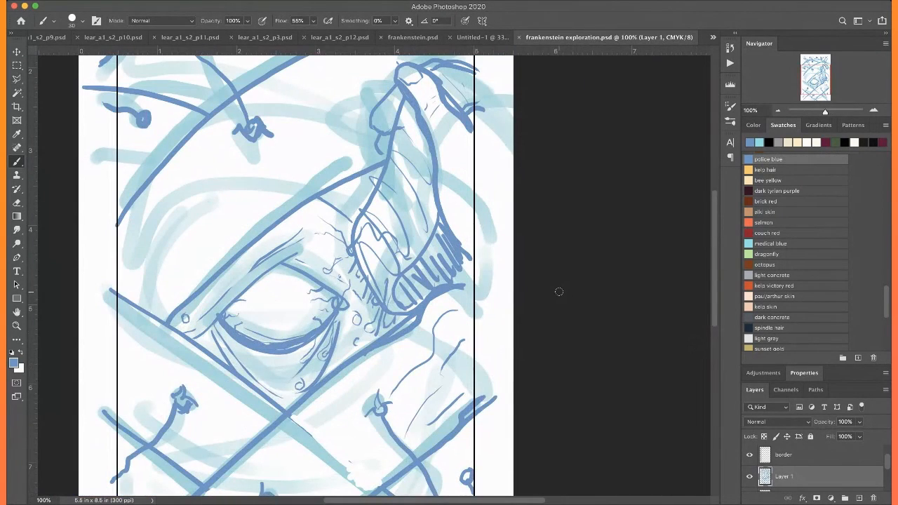
pyautogui.scroll(5, 559, 292)
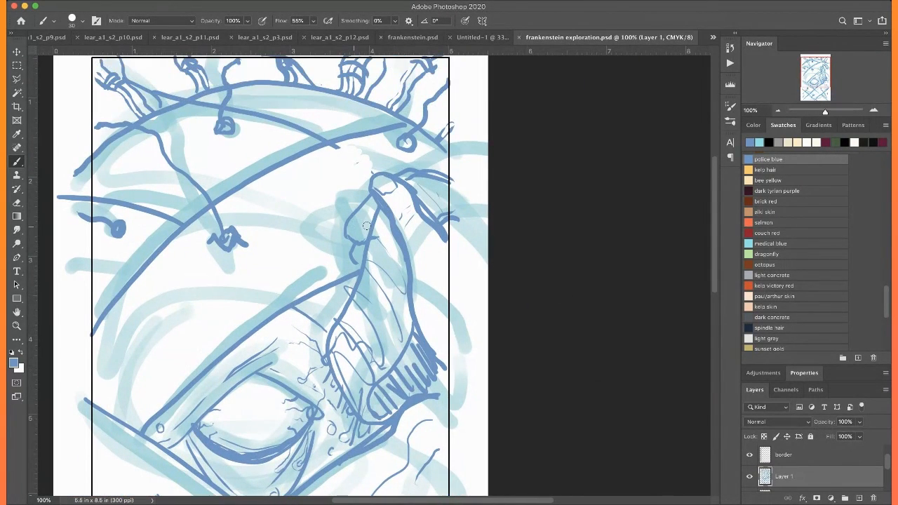
pyautogui.moveTo(368, 233)
pyautogui.mouseDown()
pyautogui.moveTo(348, 224)
pyautogui.moveTo(367, 202)
pyautogui.moveTo(347, 222)
pyautogui.moveTo(350, 236)
pyautogui.moveTo(377, 193)
pyautogui.moveTo(378, 232)
pyautogui.moveTo(359, 257)
pyautogui.mouseUp()
pyautogui.scroll(1, 342, 202)
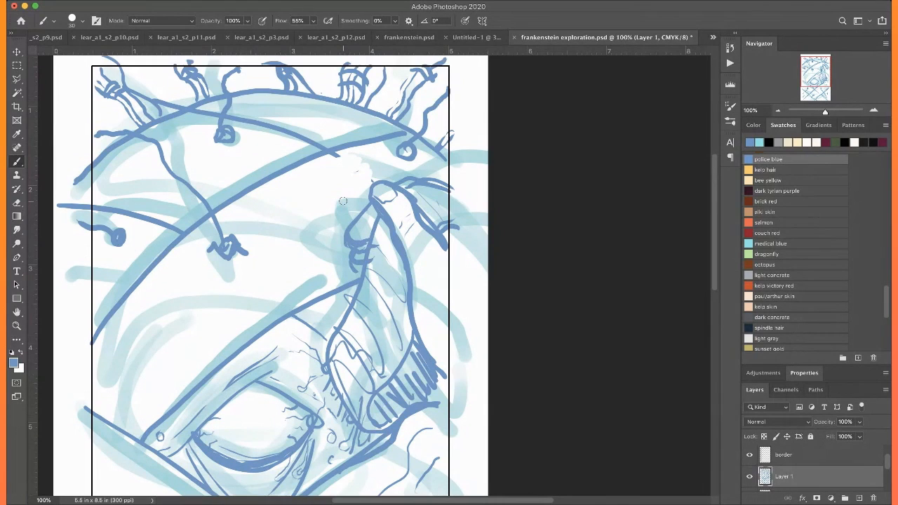
# Draw a second line parallel to the diagonal above the eye and add short stitch ticks across the forehead curve's lower end
pyautogui.hscroll(-5, 343, 201)
pyautogui.scroll(-2, 343, 201)
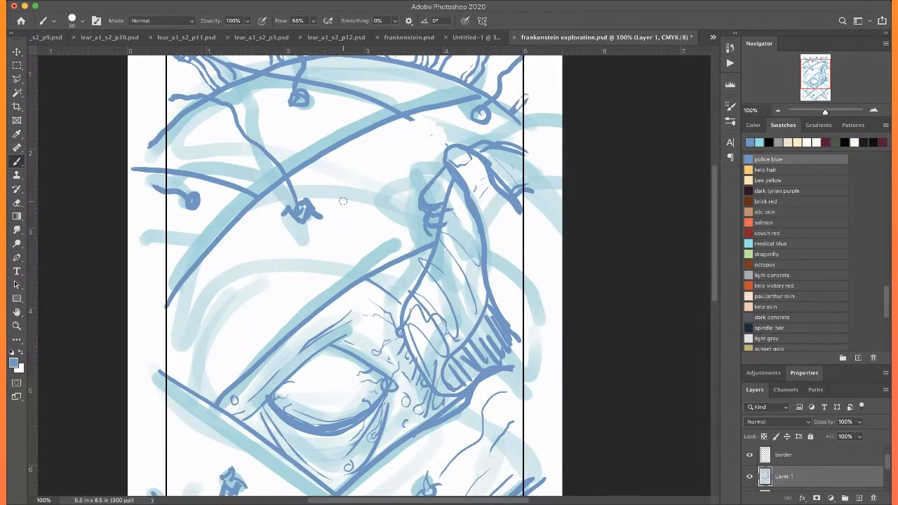
pyautogui.scroll(3, 342, 201)
pyautogui.hscroll(1, 342, 202)
pyautogui.moveTo(414, 247); pyautogui.dragTo(195, 429)
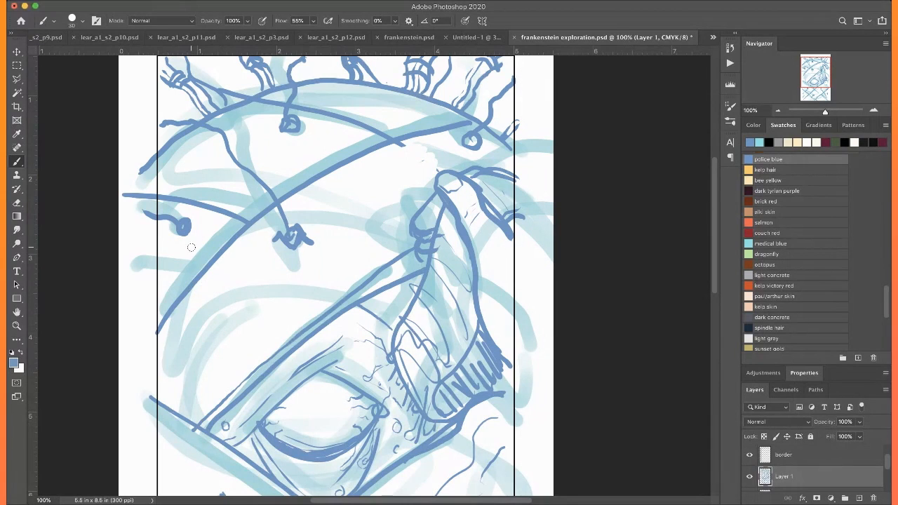
pyautogui.moveTo(176, 299); pyautogui.dragTo(148, 294)
pyautogui.moveTo(391, 88); pyautogui.dragTo(410, 108)
# Double the two descending diagonals to the eye's lower left and hatch short strokes across the upper one
pyautogui.scroll(-5, 160, 338)
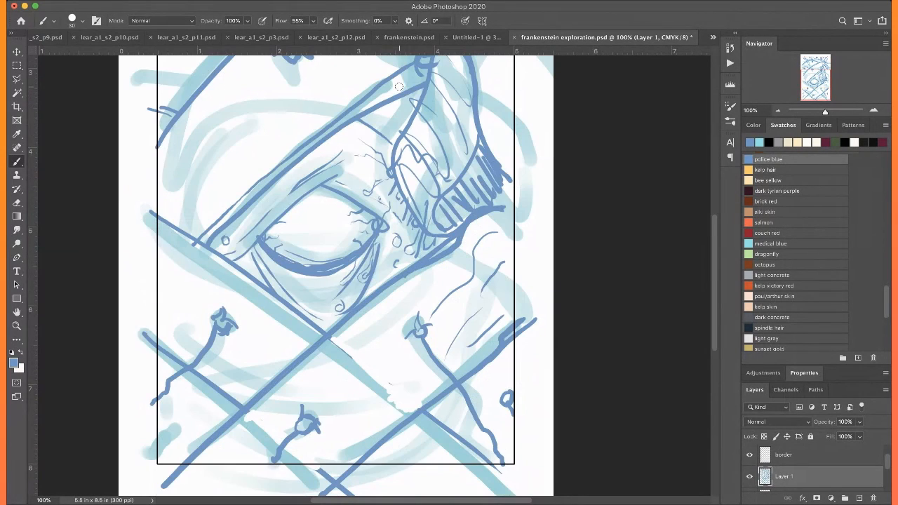
pyautogui.moveTo(160, 338)
pyautogui.mouseDown()
pyautogui.moveTo(223, 389)
pyautogui.moveTo(246, 403)
pyautogui.mouseUp()
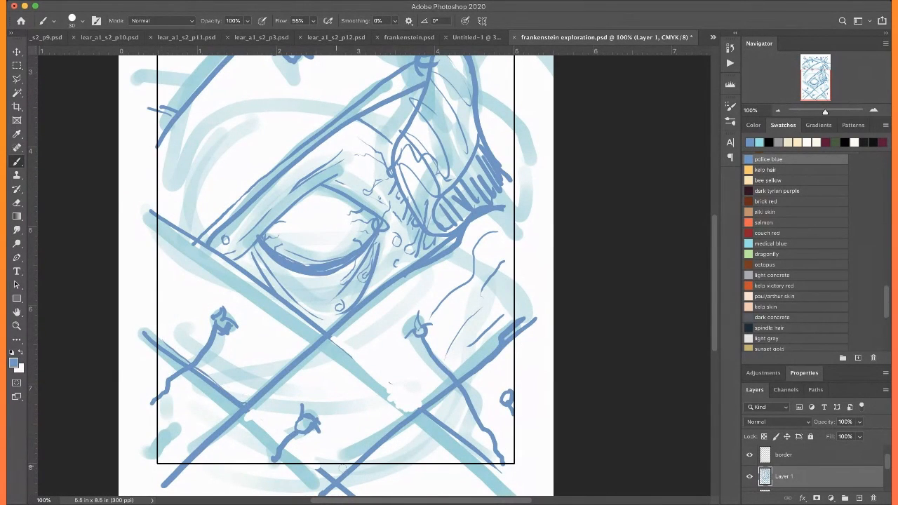
pyautogui.scroll(-2, 353, 451)
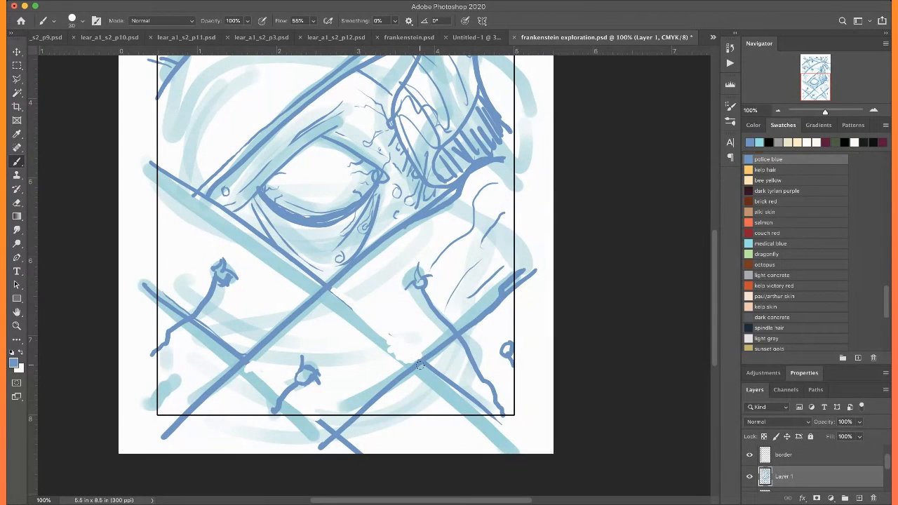
pyautogui.moveTo(314, 287)
pyautogui.mouseDown()
pyautogui.moveTo(165, 173)
pyautogui.moveTo(176, 200)
pyautogui.moveTo(168, 193)
pyautogui.moveTo(208, 218)
pyautogui.moveTo(172, 209)
pyautogui.moveTo(193, 227)
pyautogui.moveTo(186, 213)
pyautogui.moveTo(193, 216)
pyautogui.moveTo(180, 246)
pyautogui.mouseUp()
pyautogui.moveTo(197, 233); pyautogui.dragTo(184, 253)
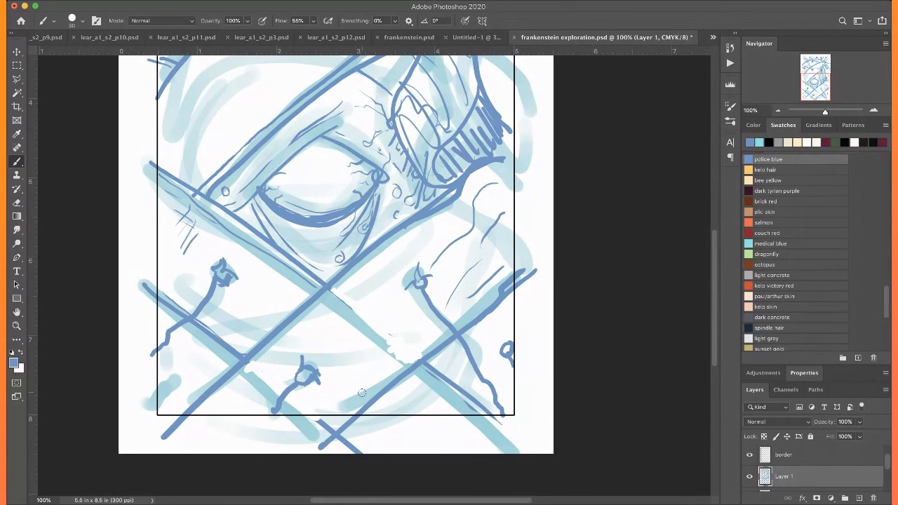
# Crosshatch a patch at the lower-right diagonal crossing and add short stitch ticks and white gaps on the diagonal below the eye
pyautogui.moveTo(432, 340)
pyautogui.mouseDown()
pyautogui.moveTo(394, 368)
pyautogui.moveTo(402, 346)
pyautogui.moveTo(383, 364)
pyautogui.mouseUp()
pyautogui.moveTo(411, 329)
pyautogui.mouseDown()
pyautogui.moveTo(383, 349)
pyautogui.moveTo(413, 362)
pyautogui.moveTo(415, 343)
pyautogui.moveTo(426, 352)
pyautogui.moveTo(390, 328)
pyautogui.moveTo(418, 354)
pyautogui.moveTo(388, 337)
pyautogui.moveTo(411, 366)
pyautogui.mouseUp()
pyautogui.moveTo(289, 323)
pyautogui.mouseDown()
pyautogui.moveTo(299, 334)
pyautogui.moveTo(323, 326)
pyautogui.mouseUp()
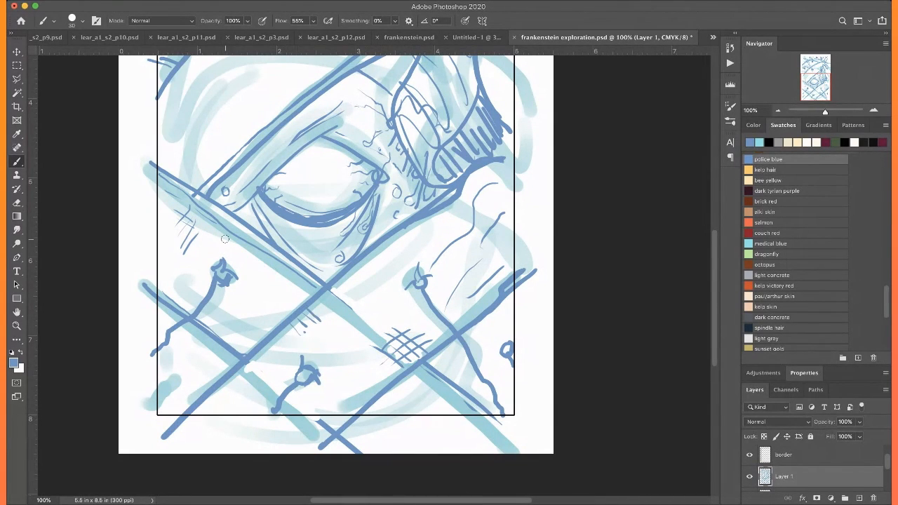
pyautogui.press('super+plus')
pyautogui.press('super+plus')
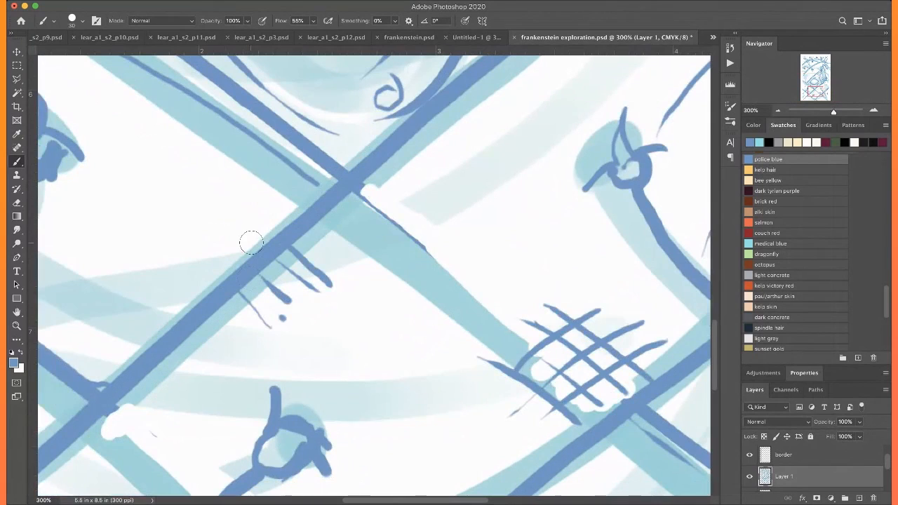
pyautogui.moveTo(272, 222); pyautogui.dragTo(278, 236)
pyautogui.press('super+0')
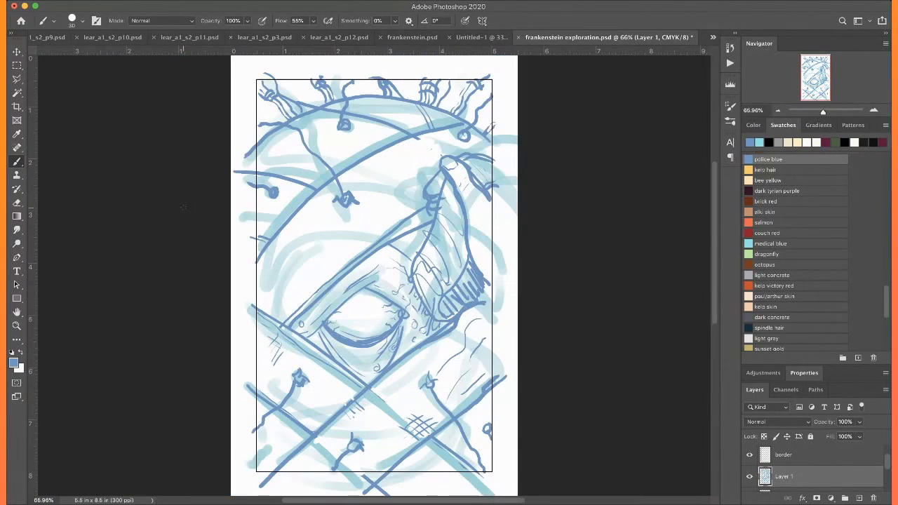
# Draw a second line above the short curve that crosses the left border on the forehead
pyautogui.press('super+plus')
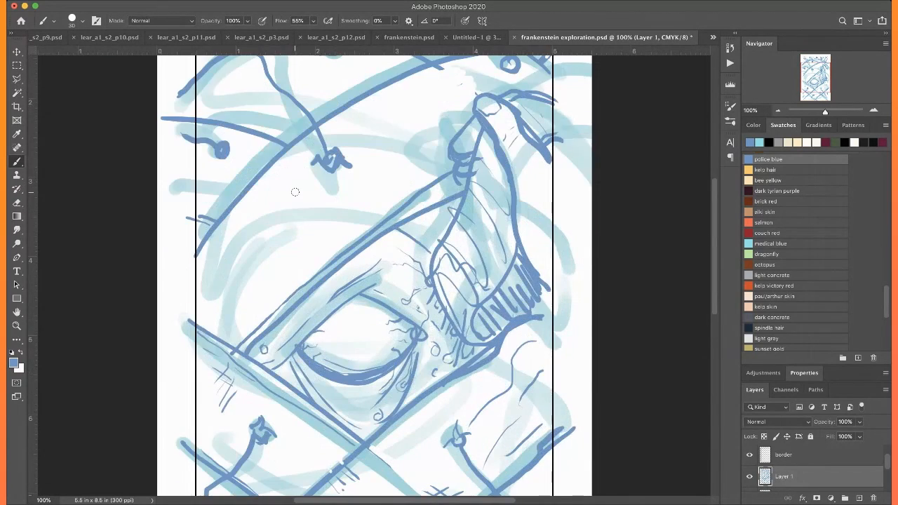
pyautogui.scroll(5, 297, 190)
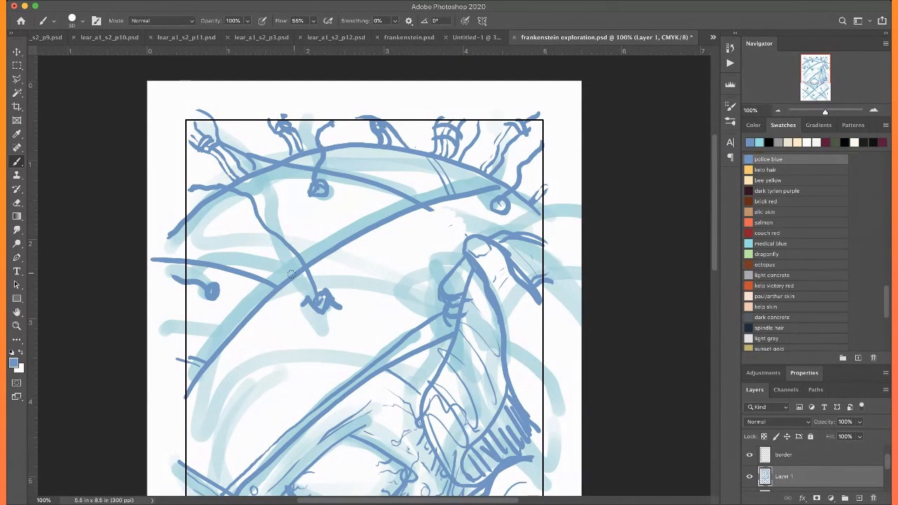
pyautogui.moveTo(293, 276); pyautogui.dragTo(216, 265)
pyautogui.press('super+z')
pyautogui.scroll(-6, 200, 241)
pyautogui.scroll(4, 200, 241)
pyautogui.moveTo(201, 165); pyautogui.dragTo(303, 195)
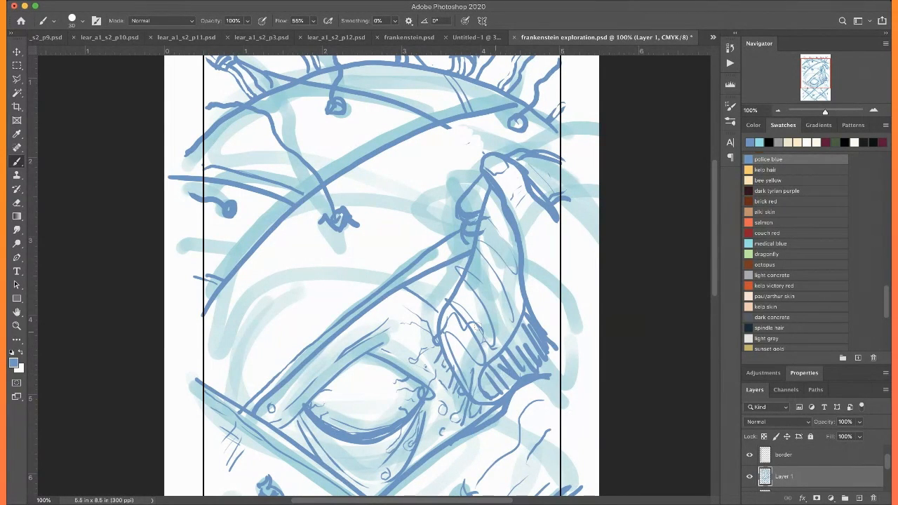
pyautogui.scroll(3, 459, 294)
pyautogui.scroll(-3, 459, 295)
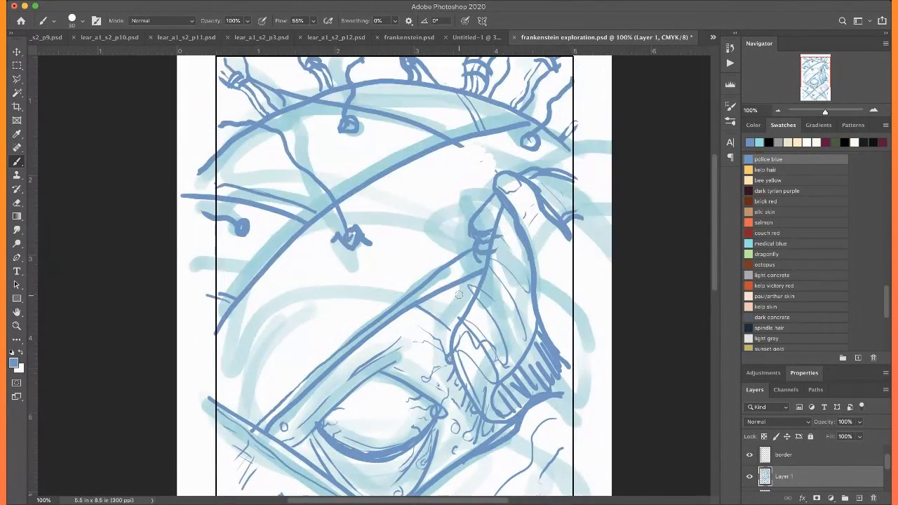
pyautogui.scroll(2, 459, 295)
pyautogui.scroll(-2, 459, 295)
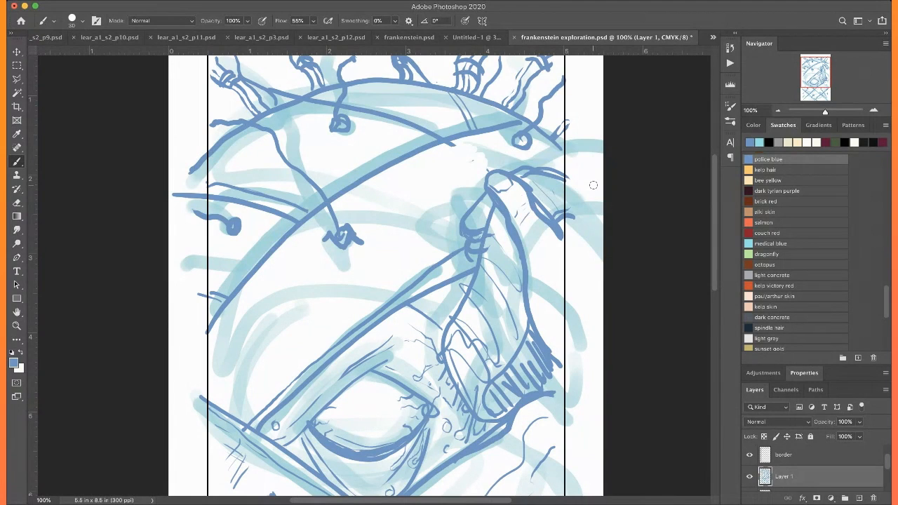
pyautogui.scroll(3, 593, 185)
pyautogui.scroll(-3, 593, 186)
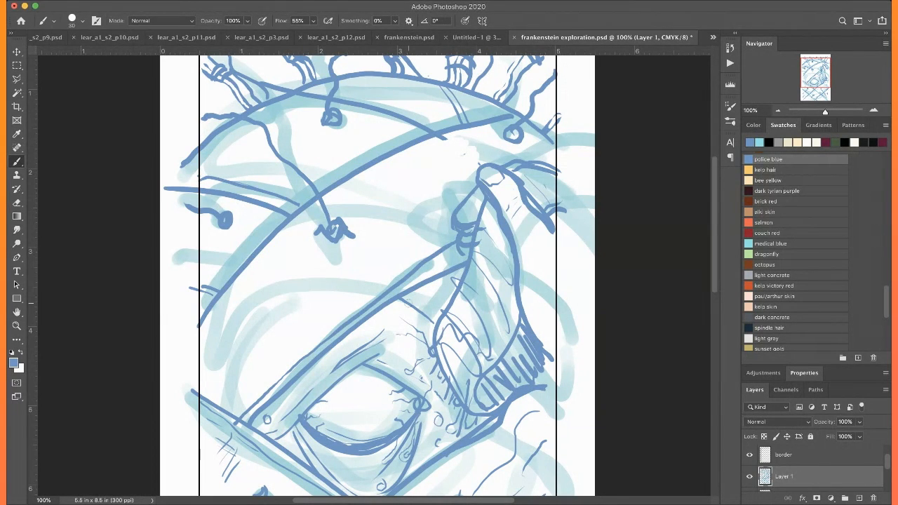
# Add a row of short stitch ticks with white gaps across the long forehead curve, near the left side
pyautogui.moveTo(263, 246)
pyautogui.mouseDown()
pyautogui.moveTo(270, 253)
pyautogui.moveTo(276, 244)
pyautogui.mouseUp()
pyautogui.hscroll(-3, 240, 216)
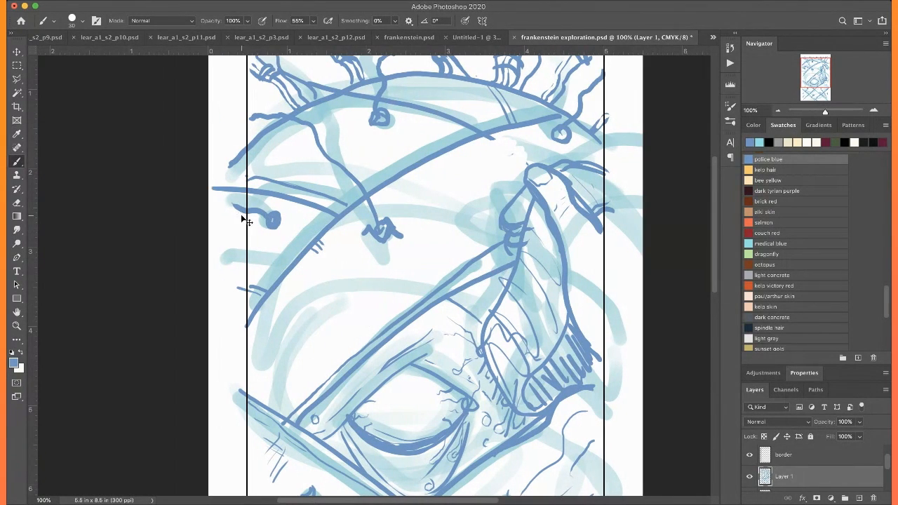
pyautogui.hotkey('ctrl', '+')
pyautogui.moveTo(233, 237); pyautogui.dragTo(254, 254)
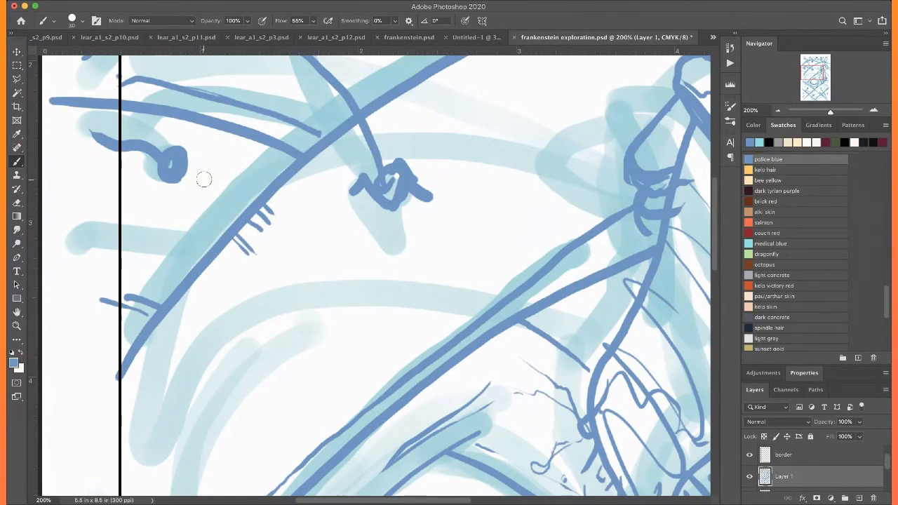
pyautogui.hscroll(-1, 204, 179)
pyautogui.moveTo(246, 235)
pyautogui.mouseDown()
pyautogui.moveTo(267, 228)
pyautogui.moveTo(259, 224)
pyautogui.moveTo(280, 210)
pyautogui.mouseUp()
pyautogui.press('super+minus')
pyautogui.press('super+minus')
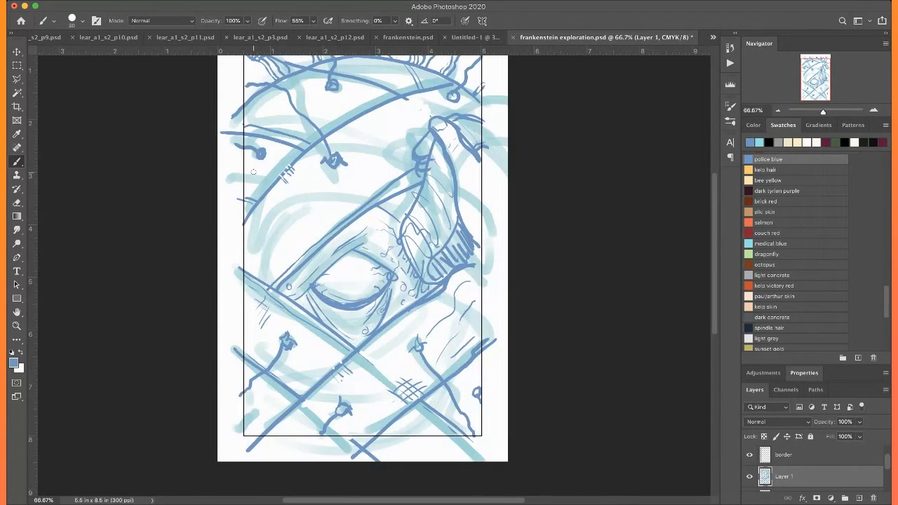
# Crosshatch the forehead skin beside the pinching fingertips, just above the long diagonal over the eye
pyautogui.press('super+plus')
pyautogui.press('super+plus')
pyautogui.scroll(3, 253, 172)
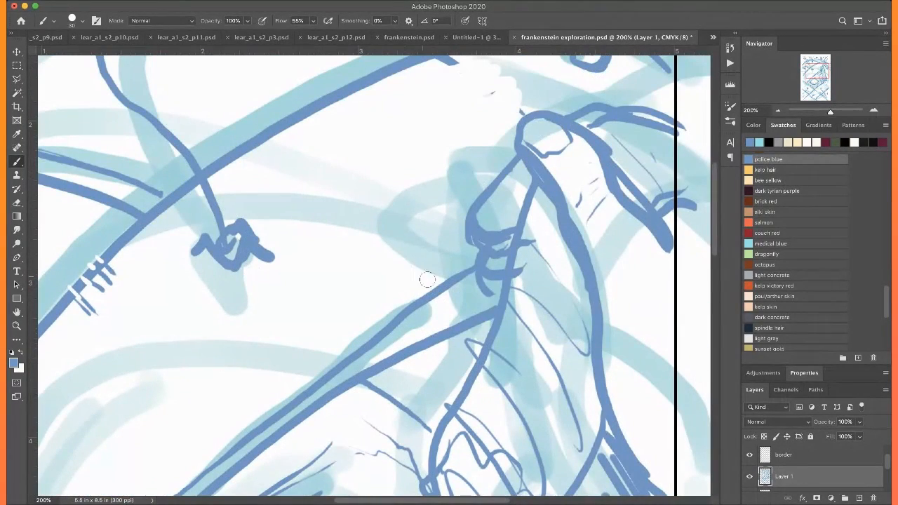
pyautogui.moveTo(414, 276)
pyautogui.mouseDown()
pyautogui.moveTo(340, 202)
pyautogui.moveTo(430, 290)
pyautogui.mouseUp()
pyautogui.moveTo(393, 229)
pyautogui.mouseDown()
pyautogui.moveTo(441, 278)
pyautogui.moveTo(333, 342)
pyautogui.mouseUp()
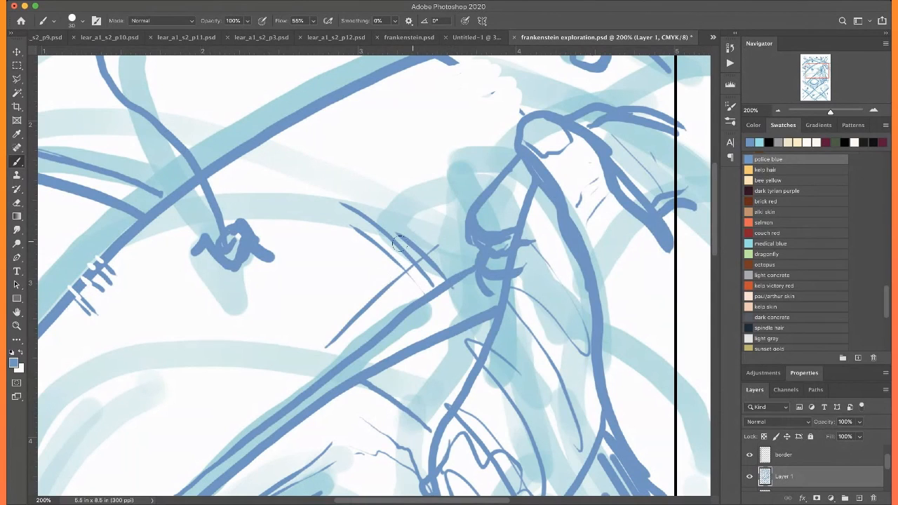
pyautogui.moveTo(386, 257); pyautogui.dragTo(316, 303)
# Extend the crosshatching beside the existing patch at the lower-right diagonal crossing
pyautogui.scroll(-10, 281, 335)
pyautogui.scroll(-8, 280, 335)
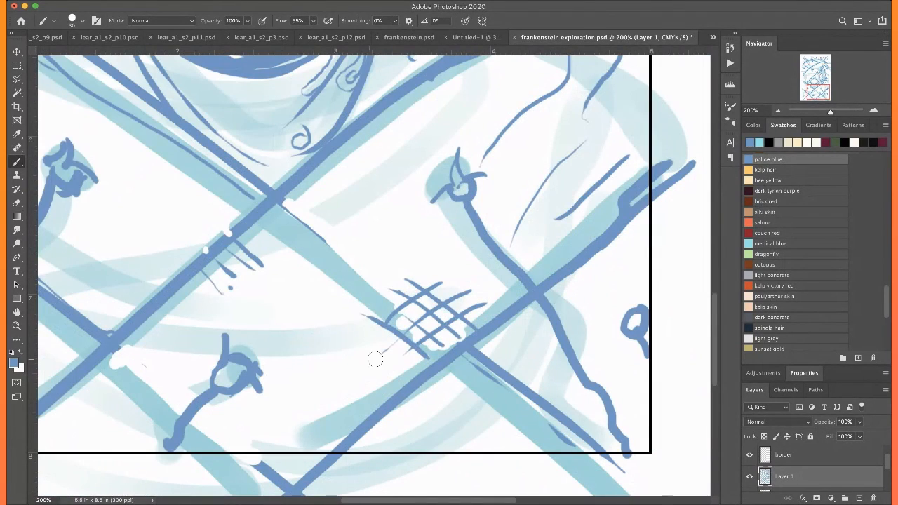
pyautogui.moveTo(401, 383)
pyautogui.mouseDown()
pyautogui.moveTo(335, 338)
pyautogui.moveTo(334, 348)
pyautogui.mouseUp()
pyautogui.moveTo(423, 355); pyautogui.dragTo(325, 427)
pyautogui.moveTo(385, 340); pyautogui.dragTo(327, 386)
# Crosshatch a small patch just below the lower-left diagonal crossing
pyautogui.hscroll(-5, 327, 384)
pyautogui.scroll(-3, 327, 384)
pyautogui.moveTo(246, 288)
pyautogui.mouseDown()
pyautogui.moveTo(290, 335)
pyautogui.moveTo(279, 336)
pyautogui.mouseUp()
pyautogui.moveTo(271, 299); pyautogui.dragTo(220, 334)
pyautogui.moveTo(212, 301); pyautogui.dragTo(249, 348)
# Crosshatch a matching small patch just above the lower-left diagonal crossing
pyautogui.scroll(1, 162, 243)
pyautogui.hscroll(-1, 162, 244)
pyautogui.scroll(1, 162, 244)
pyautogui.hscroll(-1, 162, 244)
pyautogui.scroll(6, 316, 206)
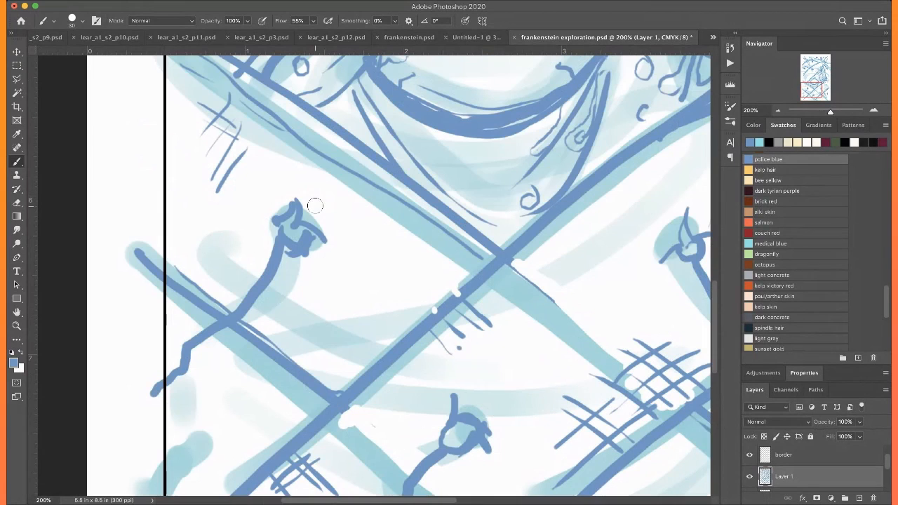
pyautogui.moveTo(306, 372)
pyautogui.mouseDown()
pyautogui.moveTo(341, 339)
pyautogui.moveTo(316, 379)
pyautogui.moveTo(350, 350)
pyautogui.moveTo(322, 329)
pyautogui.moveTo(359, 371)
pyautogui.mouseUp()
pyautogui.moveTo(310, 344); pyautogui.dragTo(352, 386)
# Crosshatch the skin in the corner where the diagonal above the eye meets the descending one near the left border
pyautogui.press('super+0')
pyautogui.keyDown('alt'); pyautogui.scroll(5, 302, 314); pyautogui.keyUp('alt')
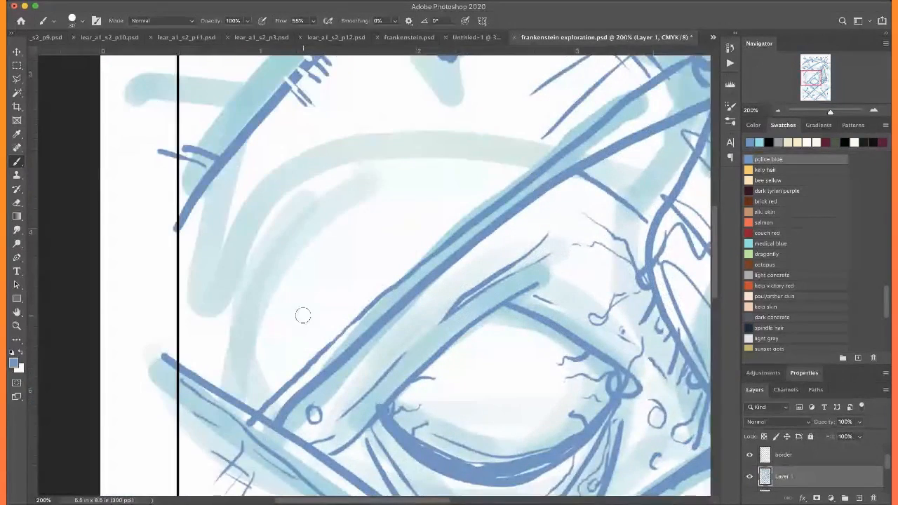
pyautogui.scroll(1, 303, 315)
pyautogui.hscroll(-1, 302, 314)
pyautogui.moveTo(280, 443); pyautogui.dragTo(368, 347)
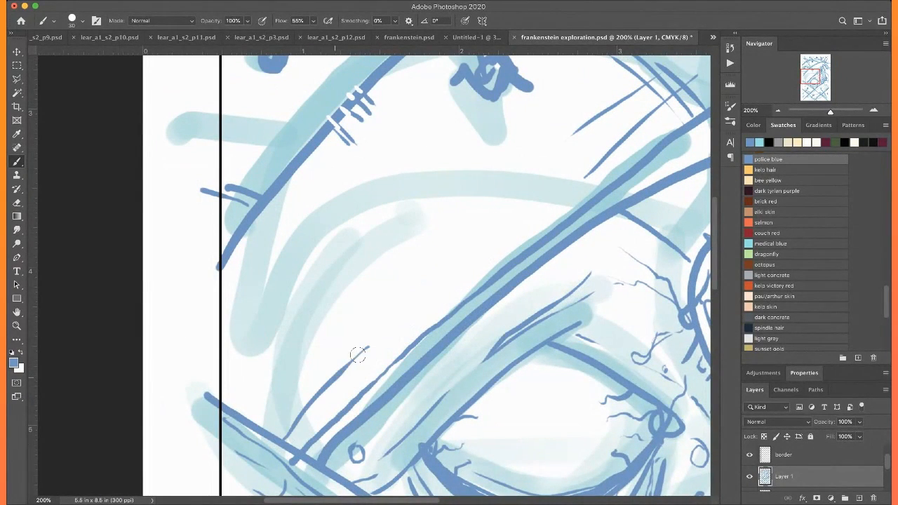
pyautogui.moveTo(325, 414)
pyautogui.mouseDown()
pyautogui.moveTo(369, 375)
pyautogui.moveTo(365, 385)
pyautogui.mouseUp()
pyautogui.moveTo(263, 406); pyautogui.dragTo(309, 439)
pyautogui.moveTo(262, 398); pyautogui.dragTo(344, 429)
pyautogui.moveTo(265, 386); pyautogui.dragTo(354, 420)
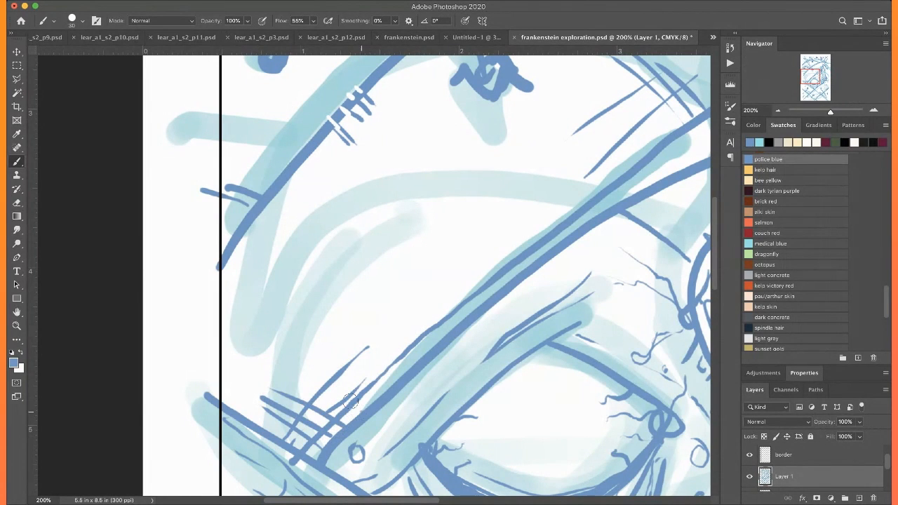
pyautogui.moveTo(279, 365); pyautogui.dragTo(364, 411)
pyautogui.moveTo(248, 226); pyautogui.dragTo(266, 257)
# Crosshatch a small patch on the forehead just beneath the middle of the long forehead curve
pyautogui.scroll(1, 214, 208)
pyautogui.hscroll(1, 215, 208)
pyautogui.scroll(10, 215, 208)
pyautogui.hscroll(8, 214, 208)
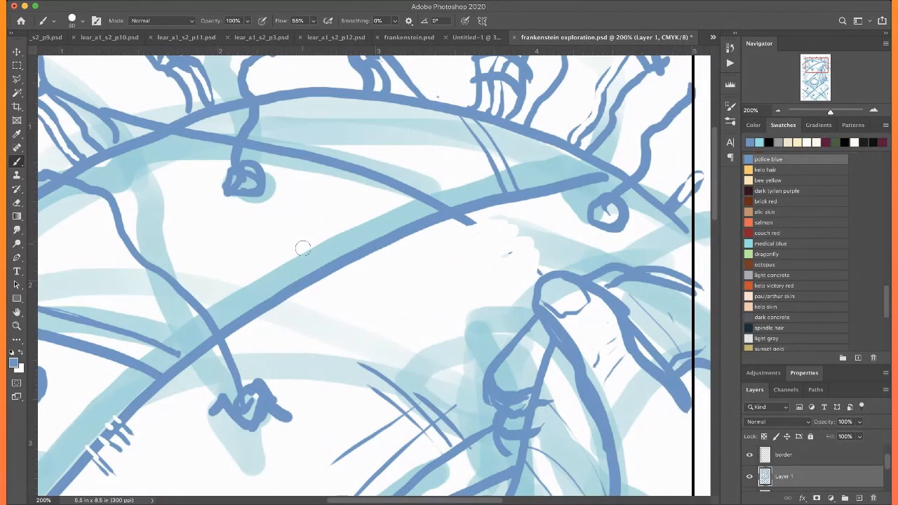
pyautogui.moveTo(333, 271)
pyautogui.mouseDown()
pyautogui.moveTo(375, 317)
pyautogui.moveTo(355, 308)
pyautogui.mouseUp()
pyautogui.moveTo(313, 278)
pyautogui.mouseDown()
pyautogui.moveTo(356, 278)
pyautogui.moveTo(300, 301)
pyautogui.mouseUp()
pyautogui.moveTo(369, 282)
pyautogui.mouseDown()
pyautogui.moveTo(313, 311)
pyautogui.moveTo(370, 296)
pyautogui.moveTo(342, 315)
pyautogui.mouseUp()
pyautogui.press('super+0')
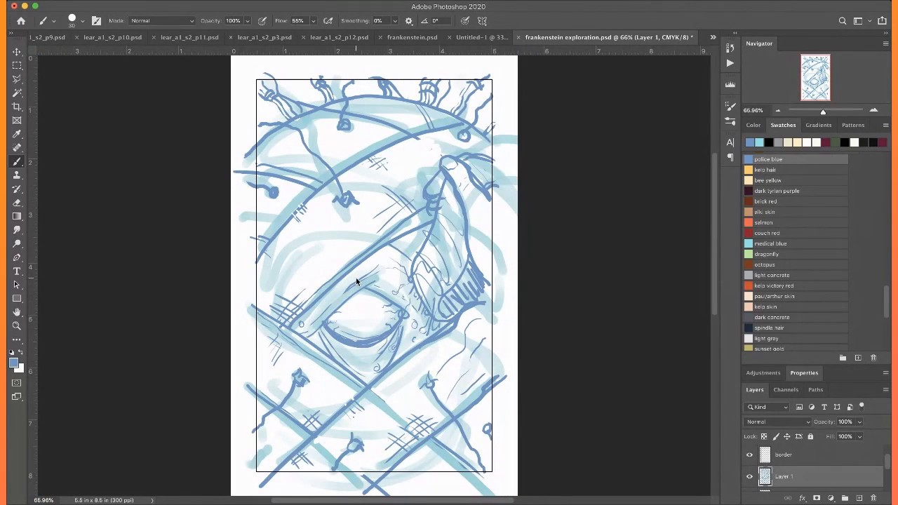
# Draw curved contour strokes on the skin fold beneath the flap, down to the right end of the lower diagonal
pyautogui.scroll(1, 357, 278)
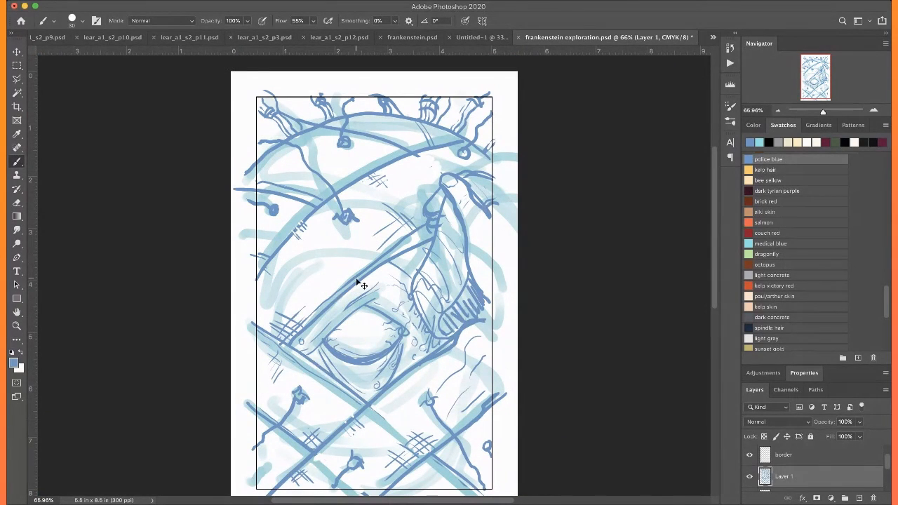
pyautogui.press('super+equal')
pyautogui.press('super+equal')
pyautogui.scroll(-5, 356, 279)
pyautogui.hscroll(4, 356, 279)
pyautogui.moveTo(353, 178); pyautogui.dragTo(339, 221)
pyautogui.moveTo(361, 193)
pyautogui.mouseDown()
pyautogui.moveTo(345, 232)
pyautogui.moveTo(362, 247)
pyautogui.moveTo(344, 256)
pyautogui.mouseUp()
pyautogui.moveTo(382, 215); pyautogui.dragTo(363, 250)
pyautogui.moveTo(350, 321)
pyautogui.mouseDown()
pyautogui.moveTo(368, 308)
pyautogui.moveTo(393, 259)
pyautogui.mouseUp()
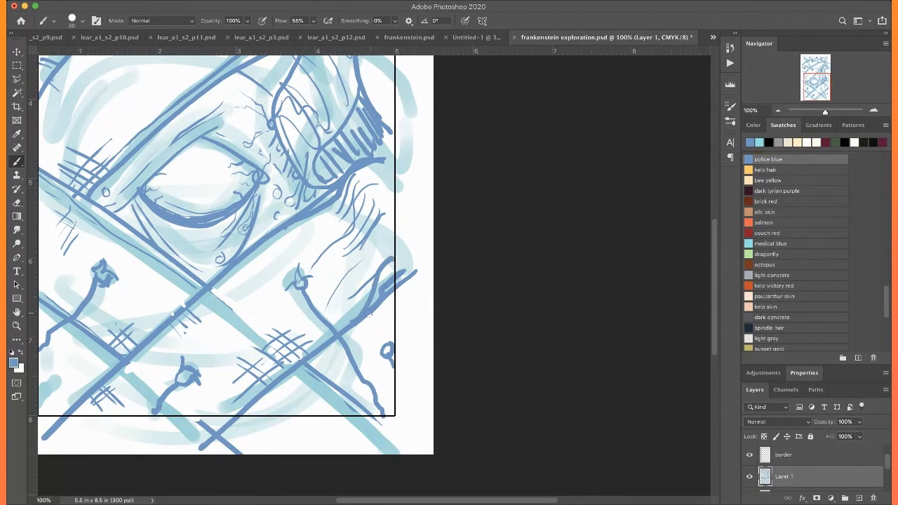
# Shade the fold beneath the flap with long downward strokes along the right border
pyautogui.moveTo(383, 229); pyautogui.dragTo(369, 293)
pyautogui.moveTo(355, 189); pyautogui.dragTo(370, 229)
pyautogui.moveTo(372, 235); pyautogui.dragTo(385, 265)
pyautogui.moveTo(355, 213); pyautogui.dragTo(375, 279)
pyautogui.moveTo(349, 231)
pyautogui.mouseDown()
pyautogui.moveTo(370, 294)
pyautogui.moveTo(361, 327)
pyautogui.mouseUp()
pyautogui.moveTo(345, 282)
pyautogui.mouseDown()
pyautogui.moveTo(372, 330)
pyautogui.moveTo(370, 311)
pyautogui.moveTo(374, 345)
pyautogui.mouseUp()
pyautogui.moveTo(368, 315); pyautogui.dragTo(376, 337)
pyautogui.moveTo(373, 335)
pyautogui.mouseDown()
pyautogui.moveTo(388, 350)
pyautogui.moveTo(378, 345)
pyautogui.mouseUp()
pyautogui.moveTo(365, 333)
pyautogui.mouseDown()
pyautogui.moveTo(381, 353)
pyautogui.moveTo(375, 358)
pyautogui.mouseUp()
# Cross the lower-right shading with slanted strokes around the stitch thread and the diagonal
pyautogui.moveTo(378, 315); pyautogui.dragTo(351, 342)
pyautogui.moveTo(383, 323)
pyautogui.mouseDown()
pyautogui.moveTo(351, 348)
pyautogui.moveTo(386, 326)
pyautogui.moveTo(324, 375)
pyautogui.mouseUp()
pyautogui.moveTo(372, 339); pyautogui.dragTo(352, 355)
pyautogui.moveTo(387, 326); pyautogui.dragTo(330, 383)
pyautogui.moveTo(358, 329); pyautogui.dragTo(310, 365)
pyautogui.moveTo(336, 333)
pyautogui.mouseDown()
pyautogui.moveTo(321, 287)
pyautogui.moveTo(372, 278)
pyautogui.mouseUp()
# Hatch the skin along the left border from the forehead curve's lower end down past the descending diagonals
pyautogui.scroll(5, 336, 284)
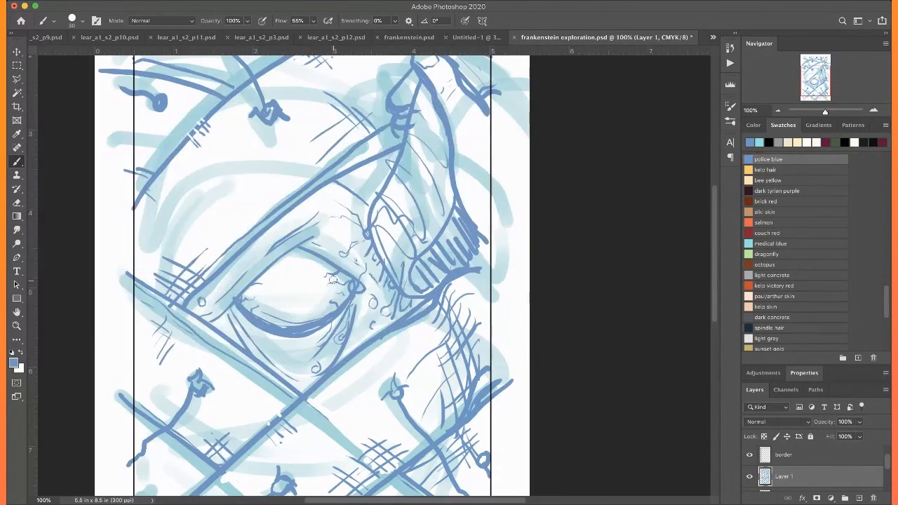
pyautogui.scroll(-3, 333, 279)
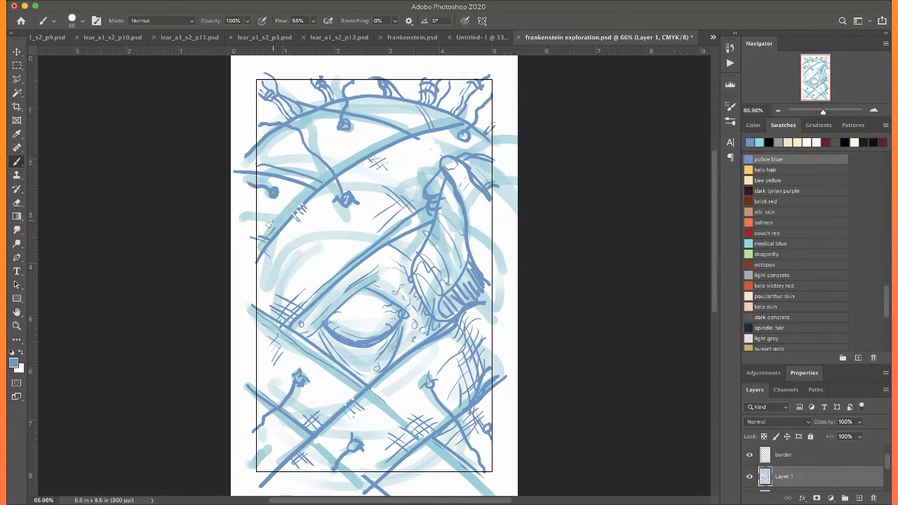
pyautogui.moveTo(273, 230); pyautogui.dragTo(250, 212)
pyautogui.moveTo(268, 257); pyautogui.dragTo(250, 302)
pyautogui.moveTo(273, 273)
pyautogui.mouseDown()
pyautogui.moveTo(253, 304)
pyautogui.moveTo(262, 350)
pyautogui.moveTo(247, 371)
pyautogui.moveTo(258, 393)
pyautogui.moveTo(242, 403)
pyautogui.mouseUp()
pyautogui.moveTo(271, 370)
pyautogui.mouseDown()
pyautogui.moveTo(261, 386)
pyautogui.moveTo(270, 372)
pyautogui.mouseUp()
pyautogui.moveTo(288, 362)
pyautogui.mouseDown()
pyautogui.moveTo(273, 398)
pyautogui.moveTo(292, 410)
pyautogui.moveTo(310, 392)
pyautogui.moveTo(295, 420)
pyautogui.moveTo(269, 427)
pyautogui.moveTo(252, 401)
pyautogui.moveTo(308, 437)
pyautogui.moveTo(251, 405)
pyautogui.moveTo(297, 447)
pyautogui.moveTo(266, 440)
pyautogui.mouseUp()
# Crosshatch the illustration's lower-left corner around the stitch thread and the diagonals
pyautogui.moveTo(299, 441); pyautogui.dragTo(257, 457)
pyautogui.moveTo(280, 442); pyautogui.dragTo(254, 461)
pyautogui.moveTo(303, 437); pyautogui.dragTo(277, 458)
pyautogui.moveTo(297, 432); pyautogui.dragTo(255, 469)
pyautogui.moveTo(289, 422)
pyautogui.mouseDown()
pyautogui.moveTo(254, 455)
pyautogui.moveTo(253, 439)
pyautogui.mouseUp()
pyautogui.moveTo(271, 404); pyautogui.dragTo(251, 420)
pyautogui.moveTo(302, 463); pyautogui.dragTo(292, 474)
pyautogui.moveTo(323, 462); pyautogui.dragTo(311, 470)
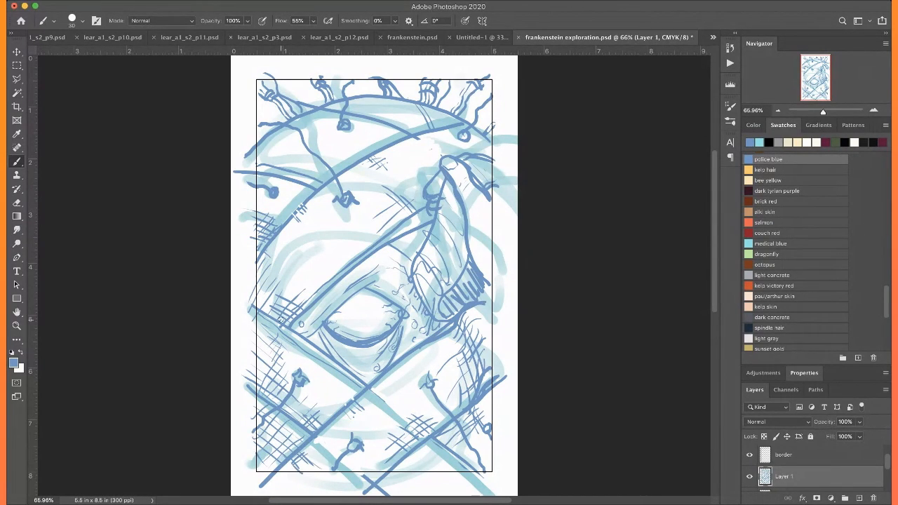
# Extend the crosshatching along the left border between the forehead curve and the diagonal beside the eye
pyautogui.moveTo(273, 254); pyautogui.dragTo(258, 275)
pyautogui.moveTo(295, 251); pyautogui.dragTo(271, 282)
pyautogui.moveTo(271, 248)
pyautogui.mouseDown()
pyautogui.moveTo(309, 290)
pyautogui.moveTo(282, 282)
pyautogui.moveTo(300, 290)
pyautogui.moveTo(298, 303)
pyautogui.mouseUp()
pyautogui.moveTo(278, 197); pyautogui.dragTo(258, 217)
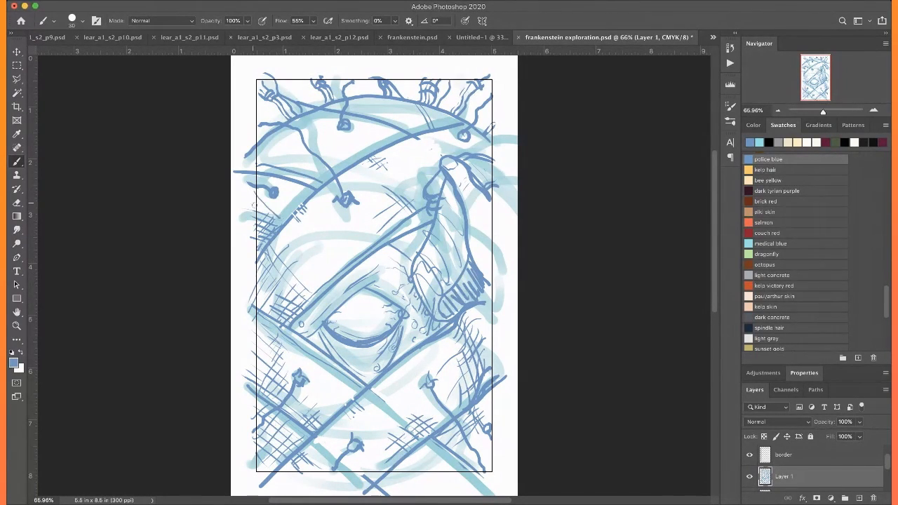
pyautogui.moveTo(251, 287)
pyautogui.mouseDown()
pyautogui.moveTo(270, 308)
pyautogui.moveTo(272, 294)
pyautogui.mouseUp()
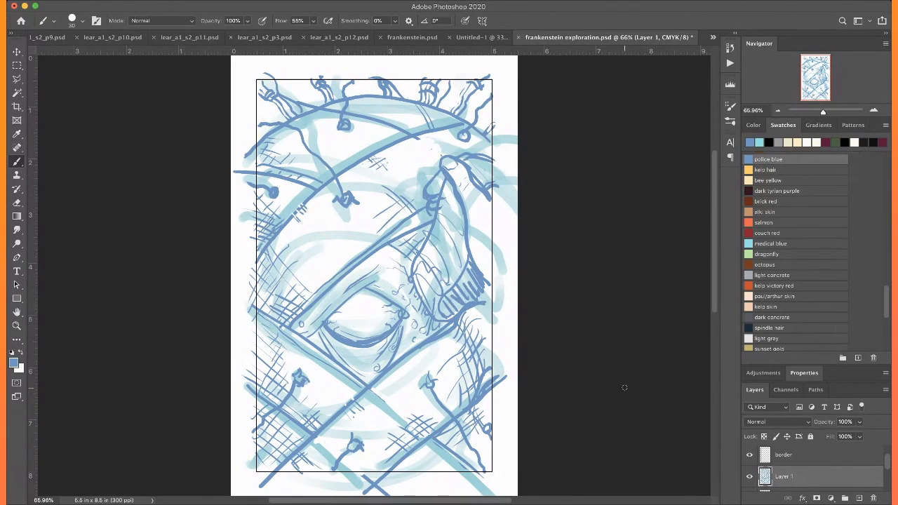
# Crosshatch the inside of the lifted skin flap and add shading strokes to the finger above it
pyautogui.press('super+equal')
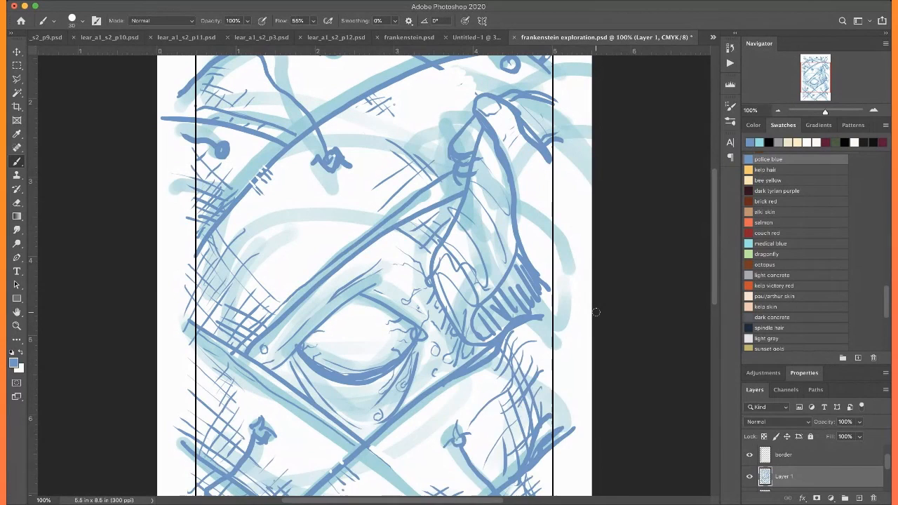
pyautogui.hscroll(5, 596, 313)
pyautogui.scroll(3, 596, 312)
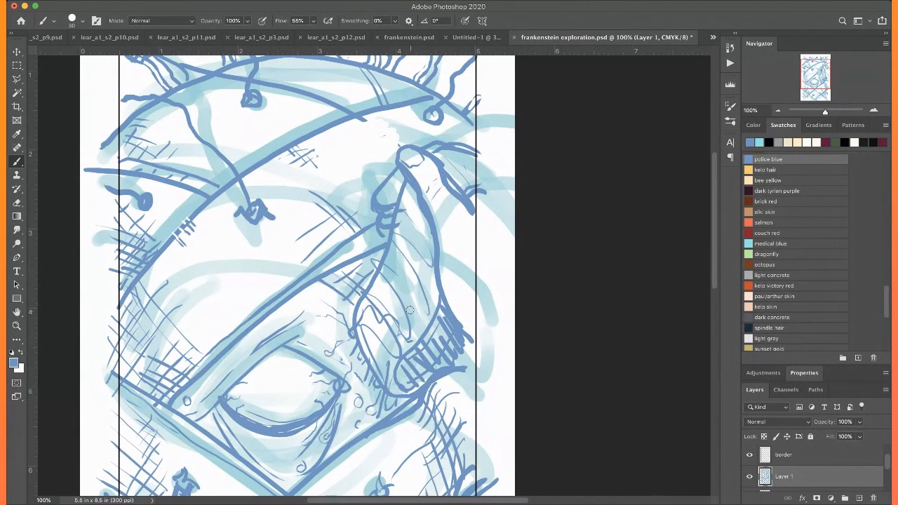
pyautogui.moveTo(412, 188); pyautogui.dragTo(397, 239)
pyautogui.moveTo(408, 206); pyautogui.dragTo(389, 256)
pyautogui.moveTo(416, 205); pyautogui.dragTo(400, 274)
pyautogui.moveTo(424, 235)
pyautogui.mouseDown()
pyautogui.moveTo(405, 281)
pyautogui.moveTo(415, 318)
pyautogui.mouseUp()
pyautogui.moveTo(422, 193); pyautogui.dragTo(410, 214)
pyautogui.moveTo(454, 152)
pyautogui.mouseDown()
pyautogui.moveTo(443, 160)
pyautogui.moveTo(452, 177)
pyautogui.mouseUp()
# Add short shading strokes to the skin between the eye's inner corner and the base of the flap
pyautogui.scroll(-2, 431, 144)
pyautogui.hscroll(-2, 432, 144)
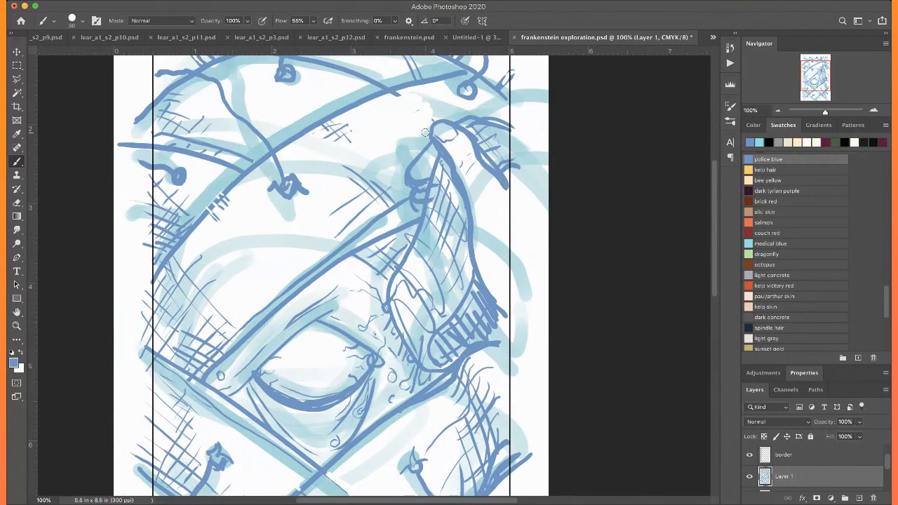
pyautogui.scroll(-2, 398, 357)
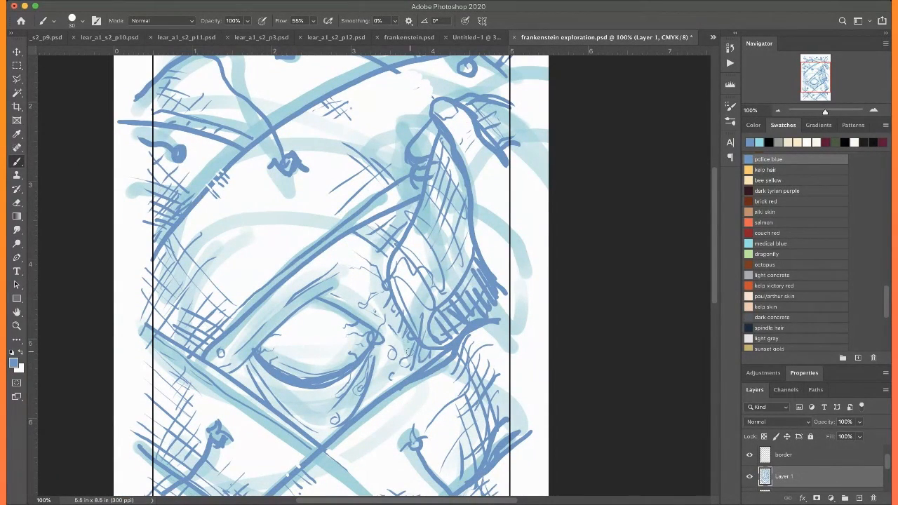
pyautogui.moveTo(394, 370)
pyautogui.mouseDown()
pyautogui.moveTo(379, 386)
pyautogui.moveTo(406, 372)
pyautogui.mouseUp()
pyautogui.moveTo(405, 329); pyautogui.dragTo(397, 347)
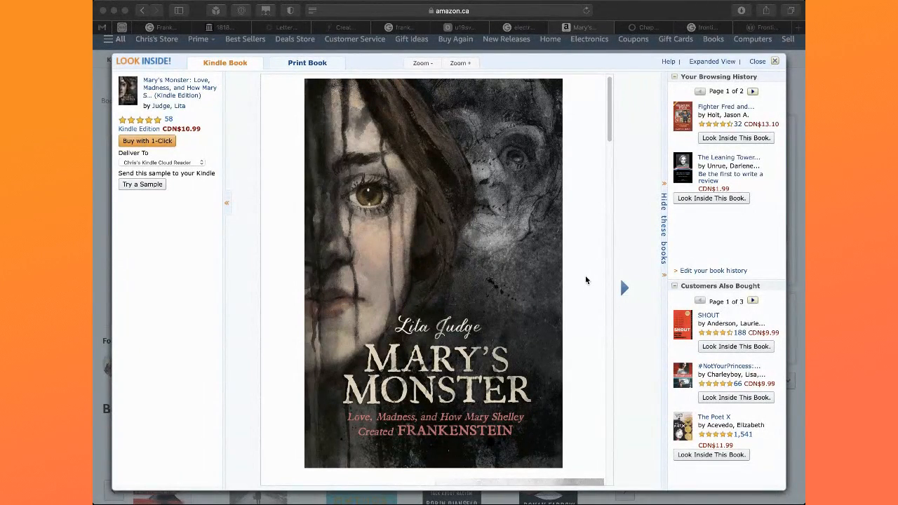
# Switch to the browser's Amazon preview of Mary's Monster and look through the illustrated opening pages up to the Introduction
pyautogui.click(487, 302)
pyautogui.scroll(-5, 488, 302)
pyautogui.scroll(-8, 488, 302)
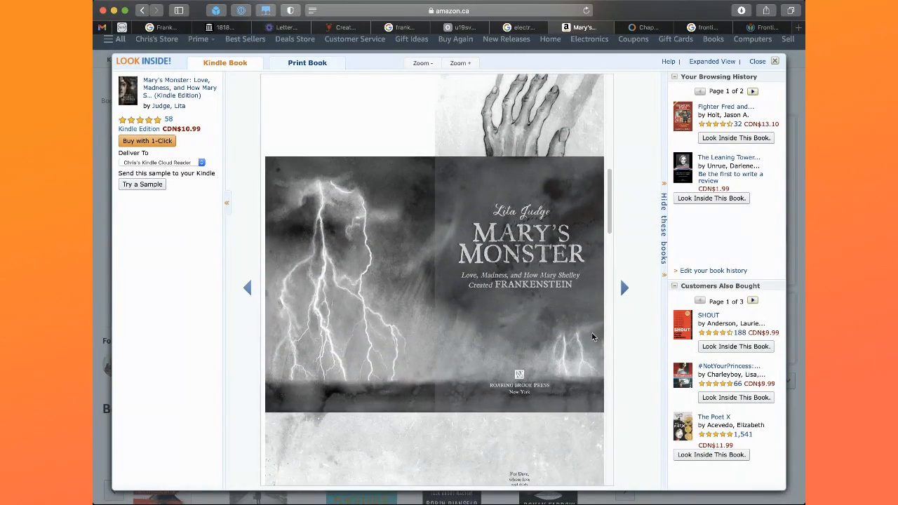
pyautogui.scroll(-5, 587, 367)
pyautogui.scroll(-4, 587, 370)
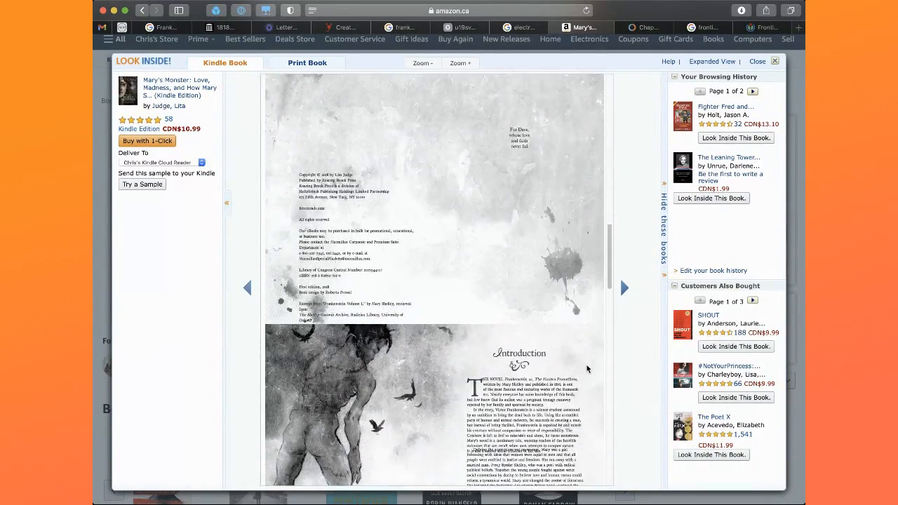
# Return to the cover of the Mary's Monster preview and look through its illustrated spreads to the end of the sample
pyautogui.scroll(6, 587, 369)
pyautogui.scroll(6, 588, 370)
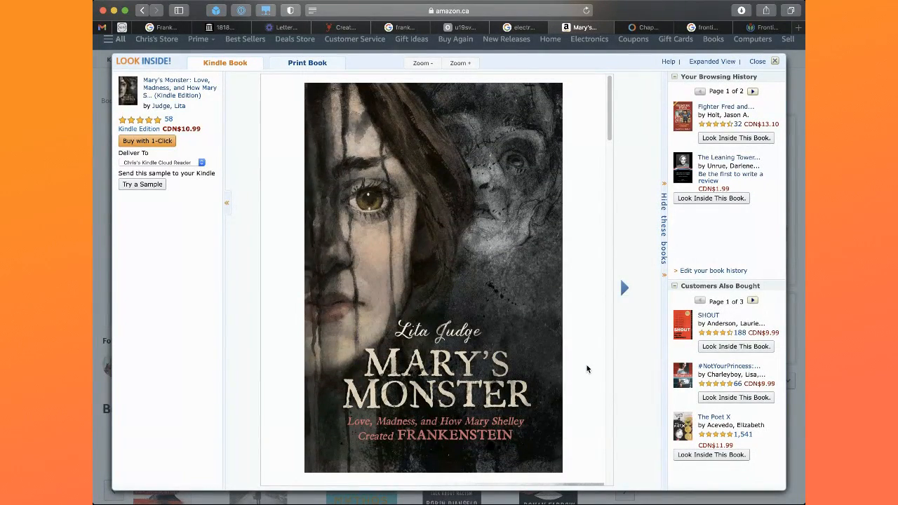
pyautogui.scroll(-6, 588, 369)
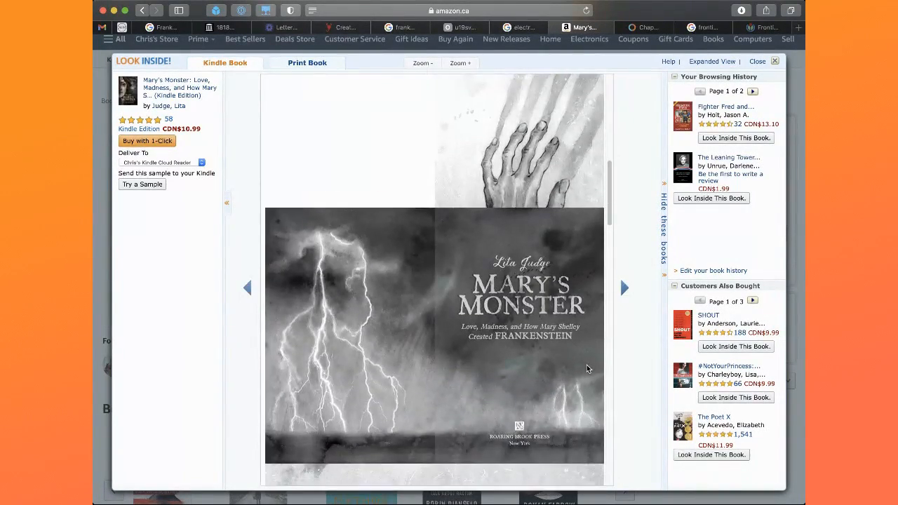
pyautogui.scroll(-5, 587, 369)
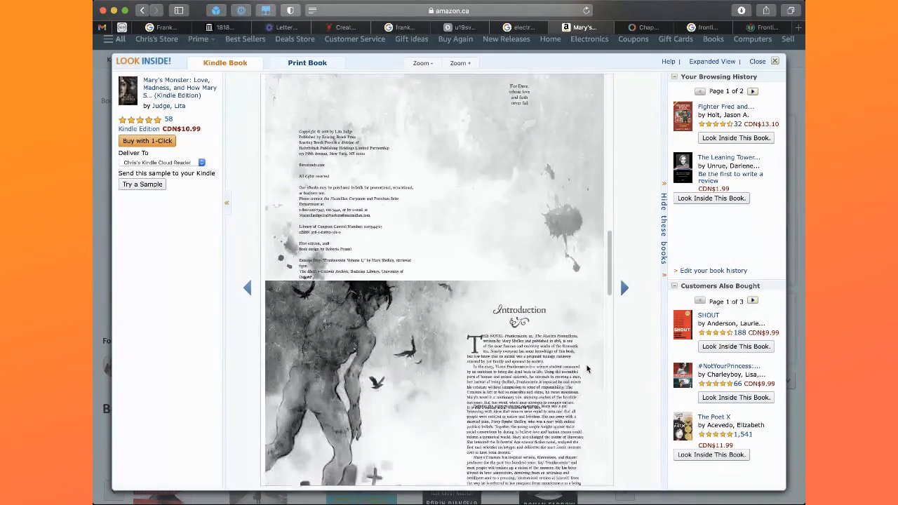
pyautogui.scroll(-3, 587, 369)
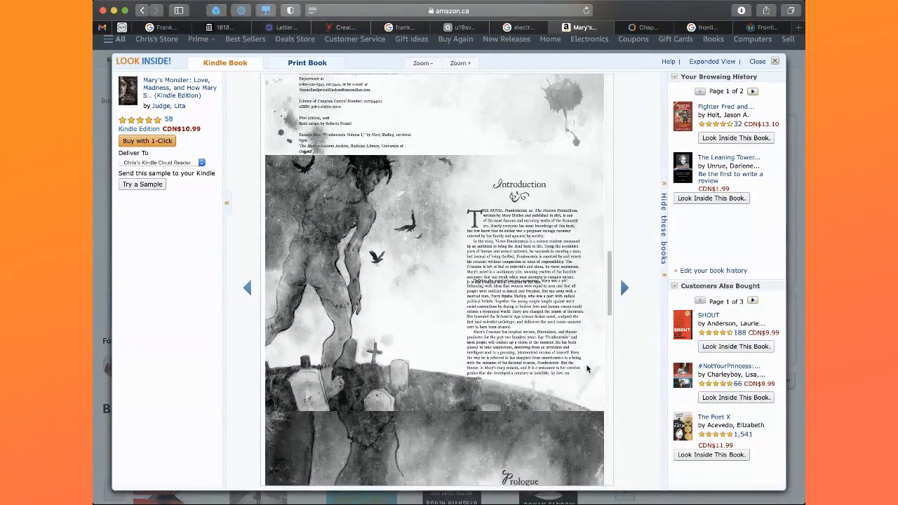
pyautogui.scroll(-4, 587, 369)
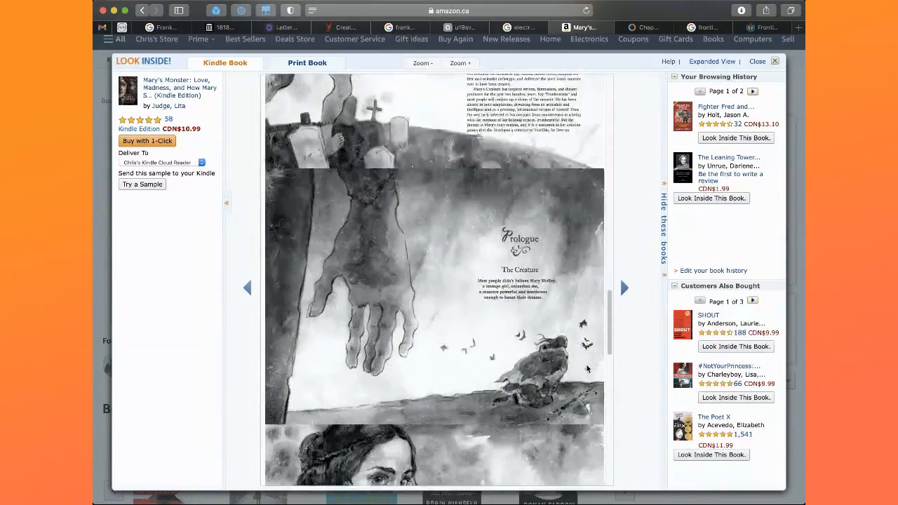
pyautogui.scroll(-5, 587, 369)
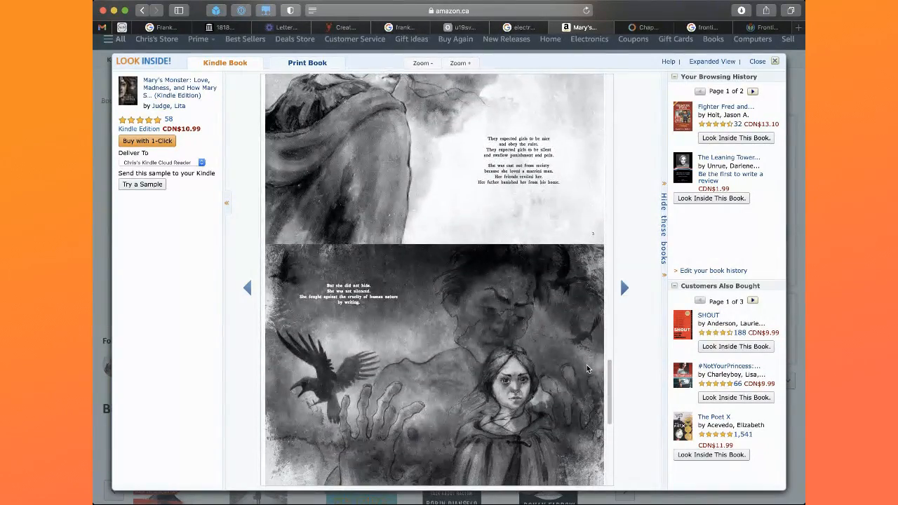
pyautogui.scroll(-2, 588, 369)
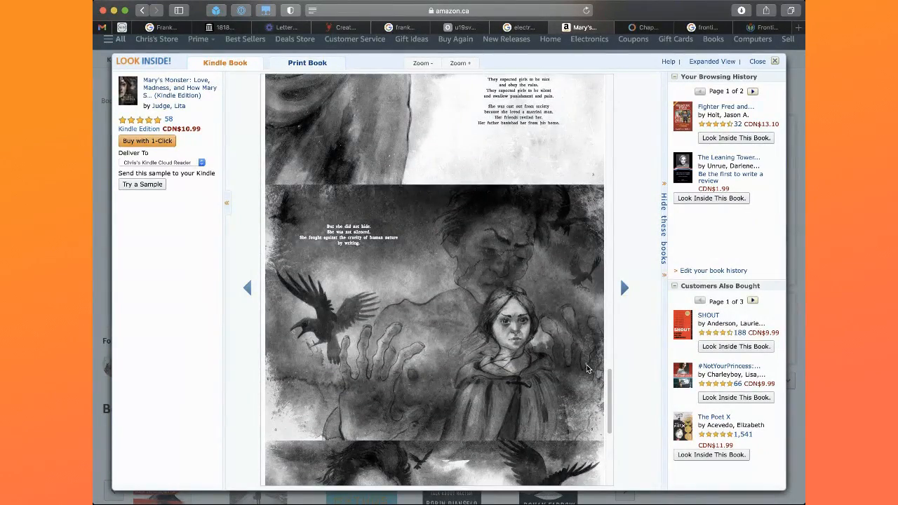
pyautogui.scroll(-6, 587, 369)
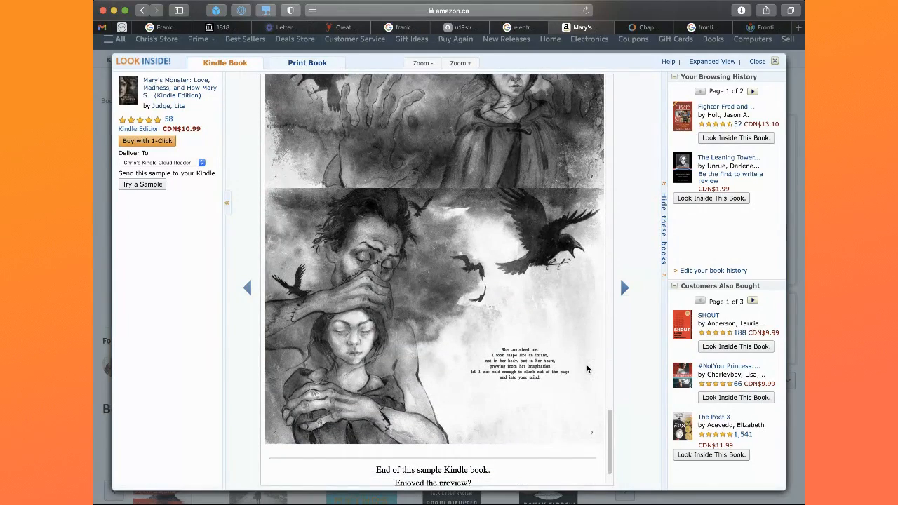
pyautogui.scroll(-1, 587, 370)
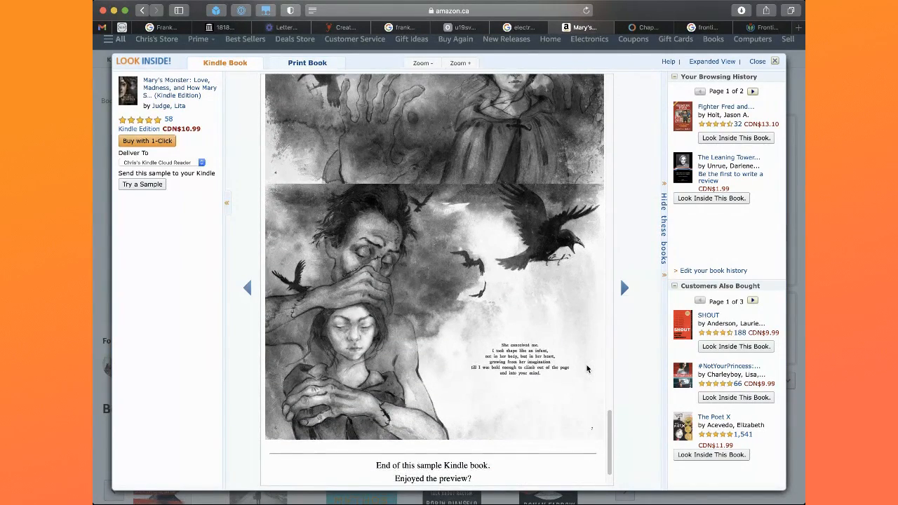
# Examine the final spread of the creature covering the girl's head up close, including the ink texture of the flying ravens
pyautogui.scroll(3, 587, 370)
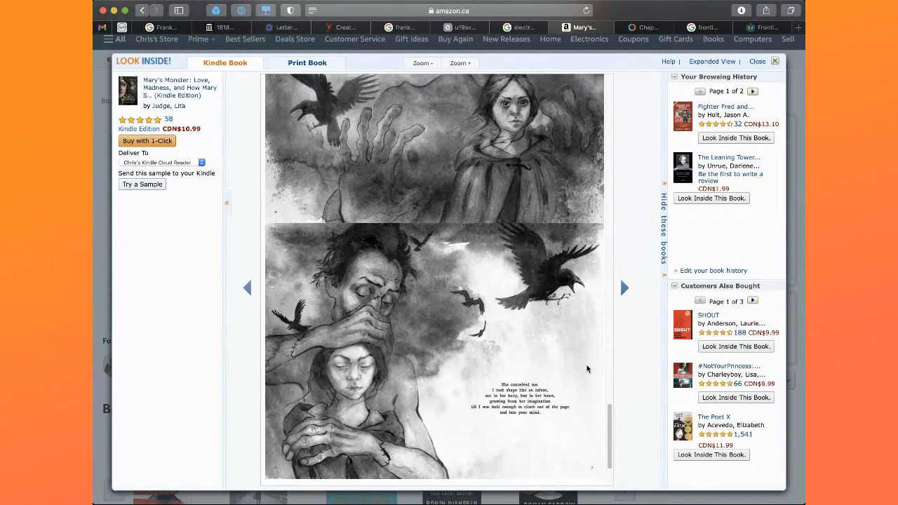
pyautogui.scroll(-3, 587, 369)
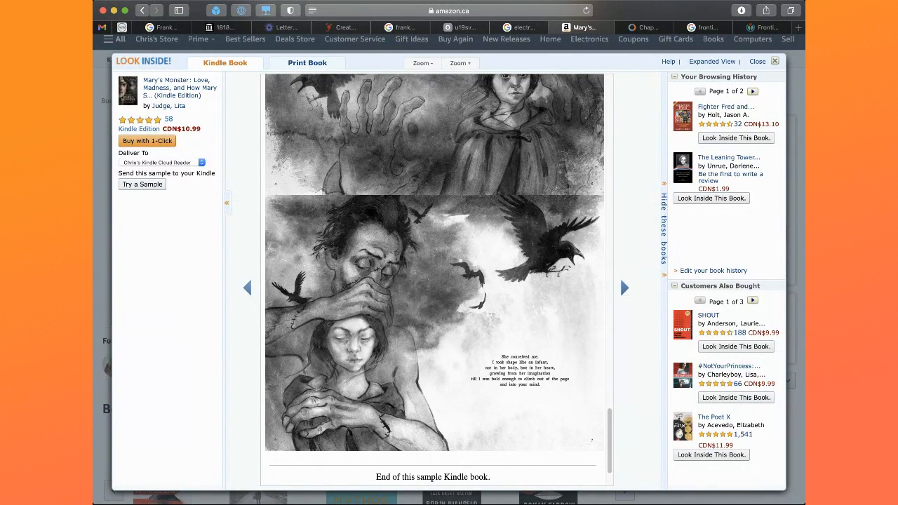
pyautogui.scroll(8, 460, 273)
pyautogui.scroll(-10, 459, 271)
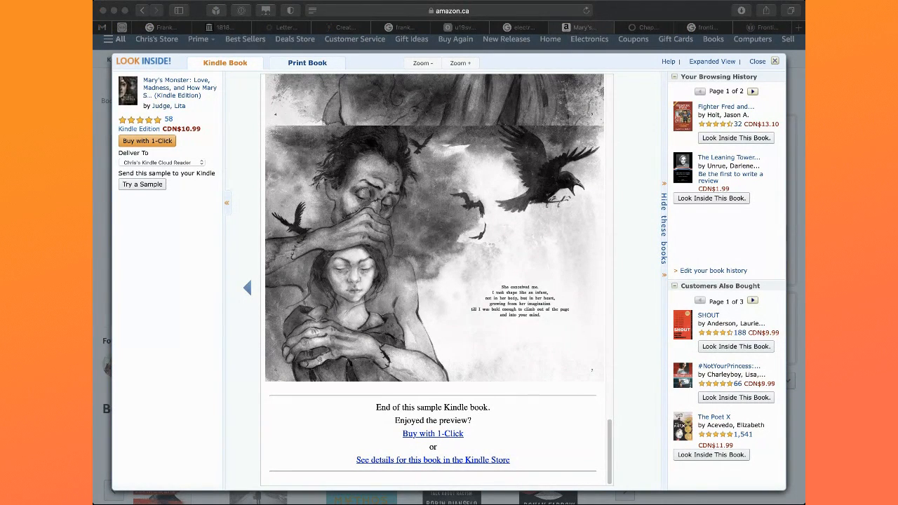
pyautogui.click(579, 296)
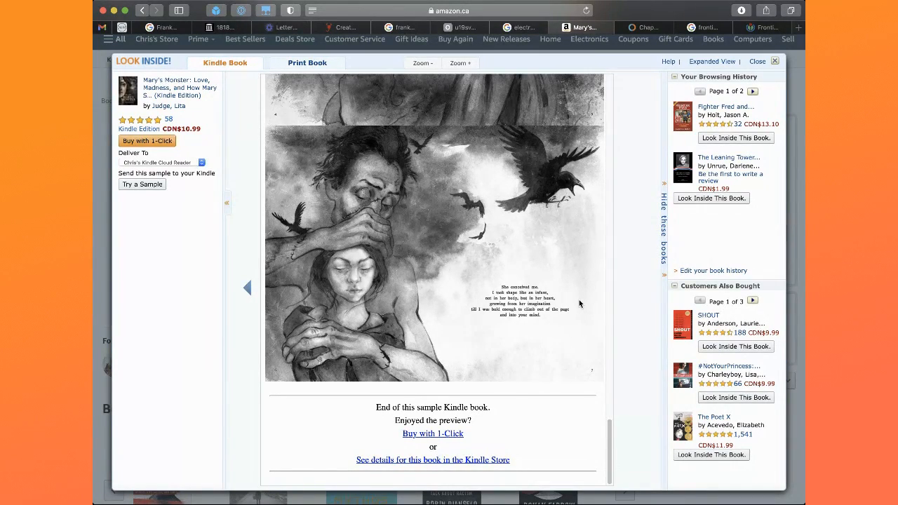
pyautogui.scroll(3, 580, 303)
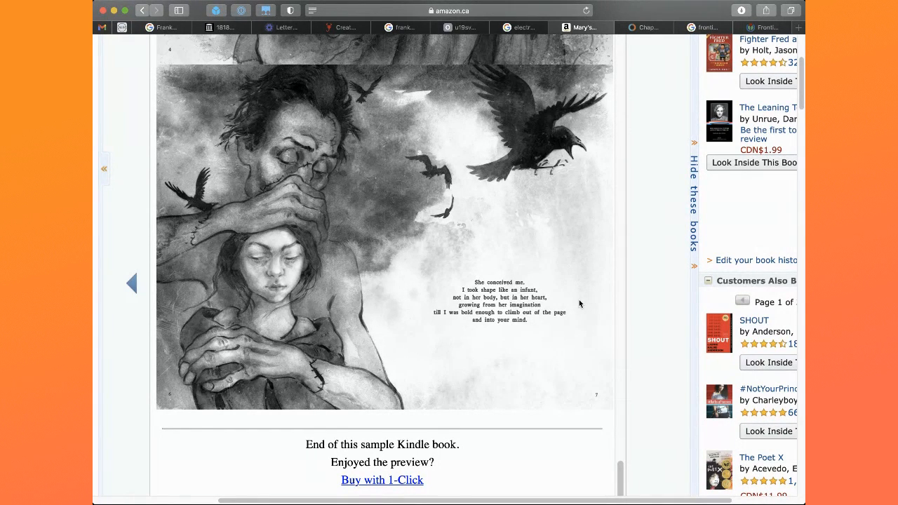
pyautogui.scroll(5, 586, 122)
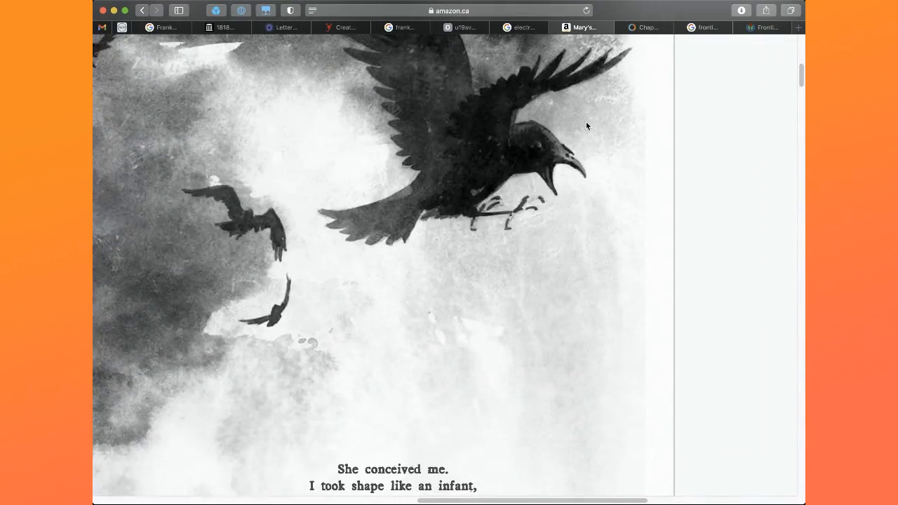
pyautogui.scroll(1, 587, 126)
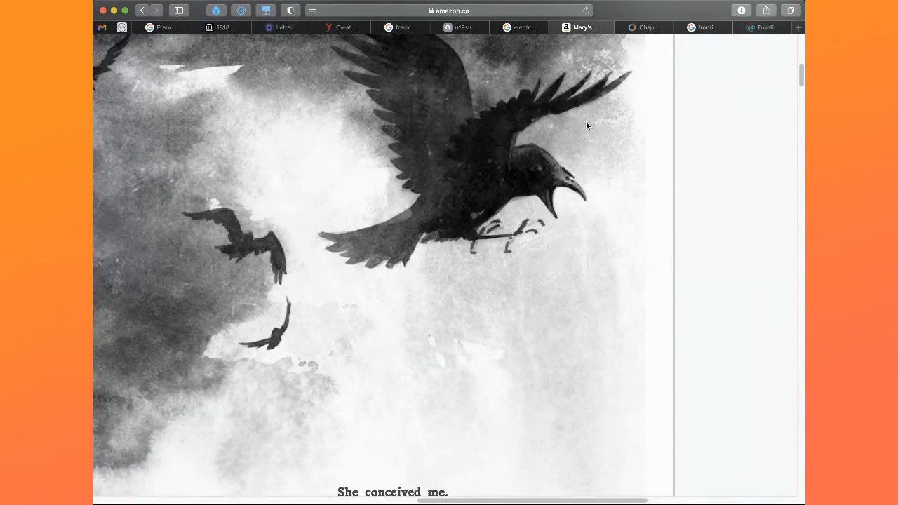
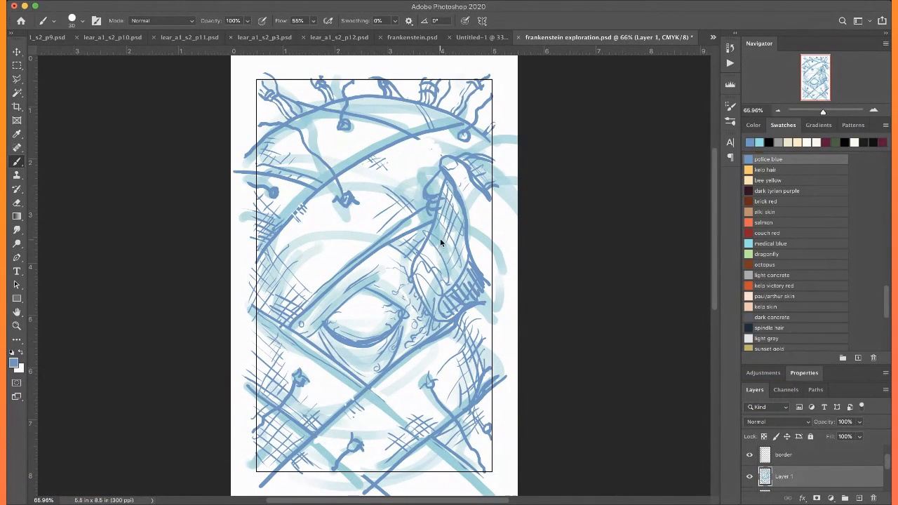
# Sketch a second wavy line for the drip running from the raised skin flap to the inner half of the upper eyelid
pyautogui.scroll(3, 441, 243)
pyautogui.scroll(-4, 442, 243)
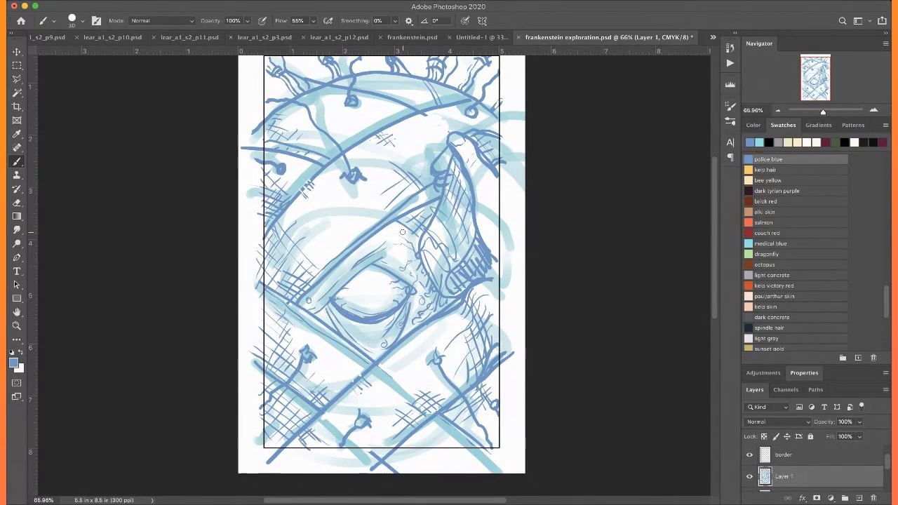
pyautogui.scroll(3, 403, 232)
pyautogui.hscroll(1, 402, 232)
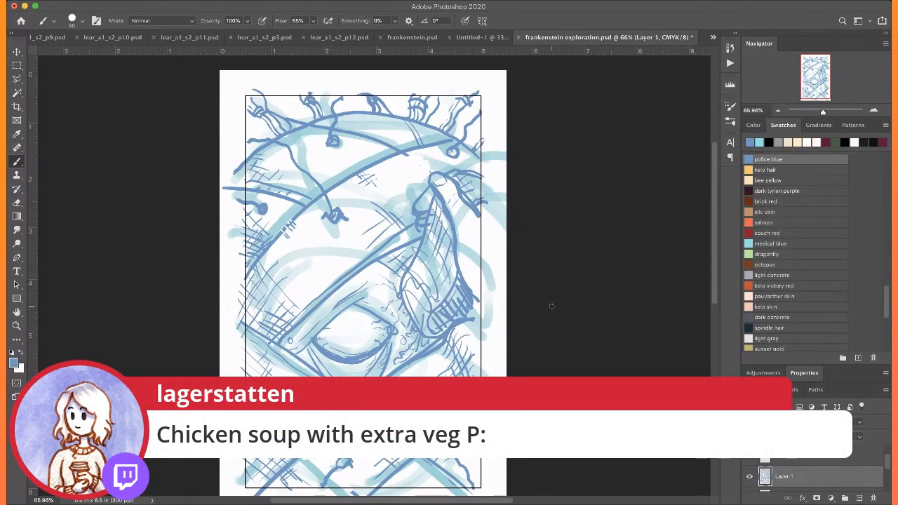
pyautogui.hotkey('ctrl', '+')
pyautogui.hotkey('ctrl', '+')
pyautogui.moveTo(541, 312); pyautogui.dragTo(587, 240)
pyautogui.moveTo(458, 184); pyautogui.dragTo(405, 305)
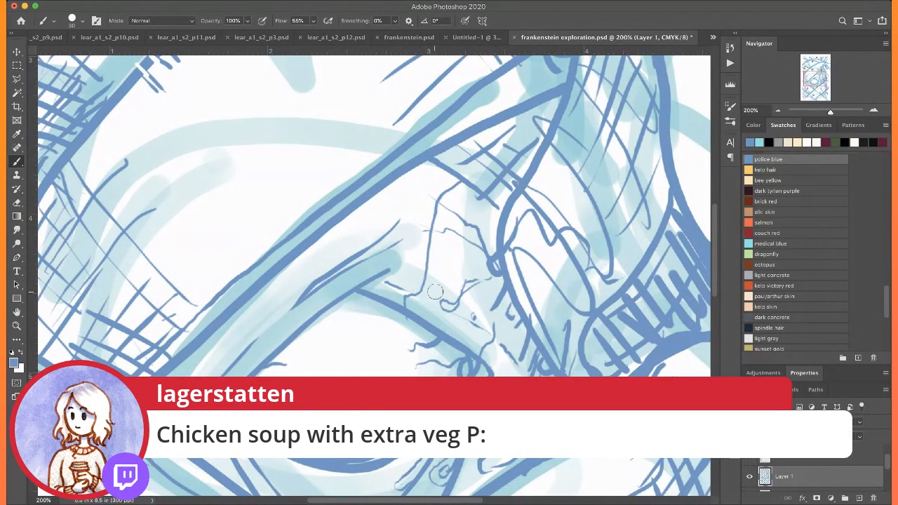
pyautogui.moveTo(469, 199)
pyautogui.mouseDown()
pyautogui.moveTo(429, 300)
pyautogui.moveTo(434, 323)
pyautogui.moveTo(440, 311)
pyautogui.moveTo(440, 327)
pyautogui.moveTo(469, 338)
pyautogui.mouseUp()
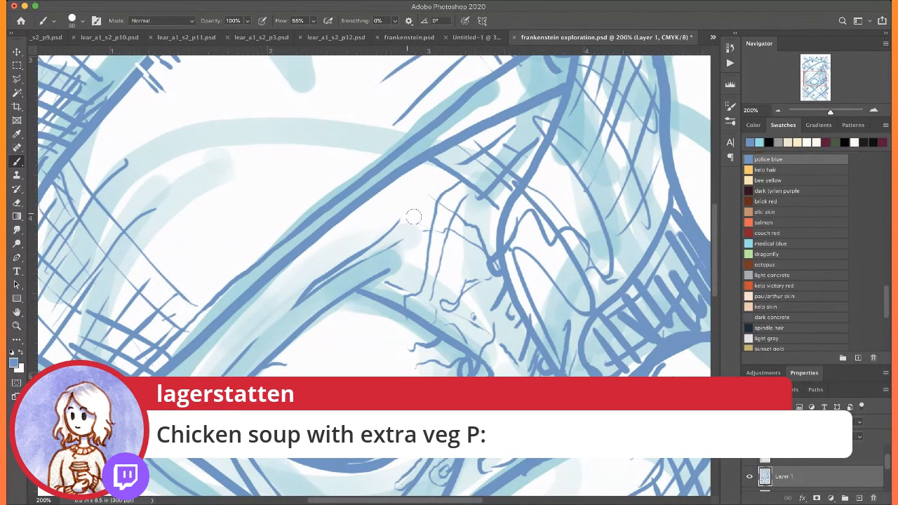
# Sketch a thin drip running from the seam over the upper eyelid's peak, ending in a rounded drop
pyautogui.moveTo(335, 240); pyautogui.dragTo(345, 287)
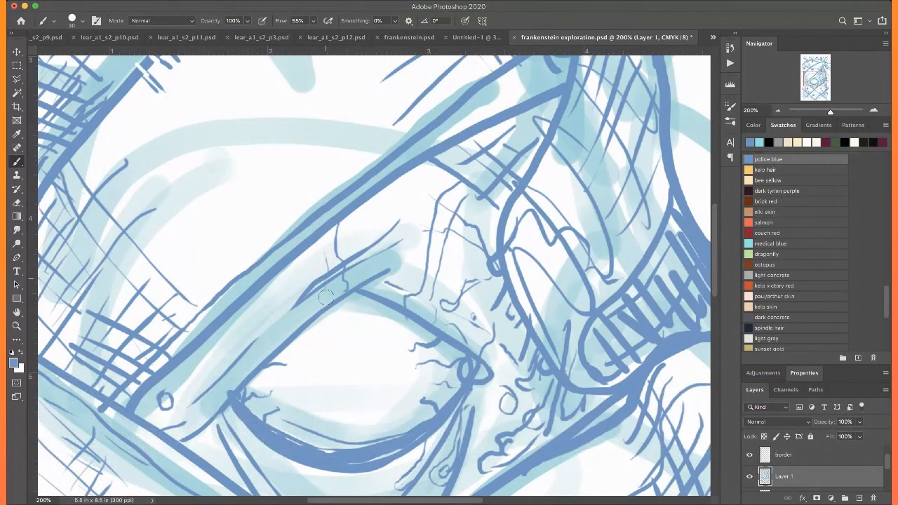
pyautogui.moveTo(346, 286); pyautogui.dragTo(330, 307)
pyautogui.scroll(-4, 288, 202)
pyautogui.hscroll(-3, 288, 202)
pyautogui.scroll(-1, 288, 202)
pyautogui.hscroll(-1, 288, 202)
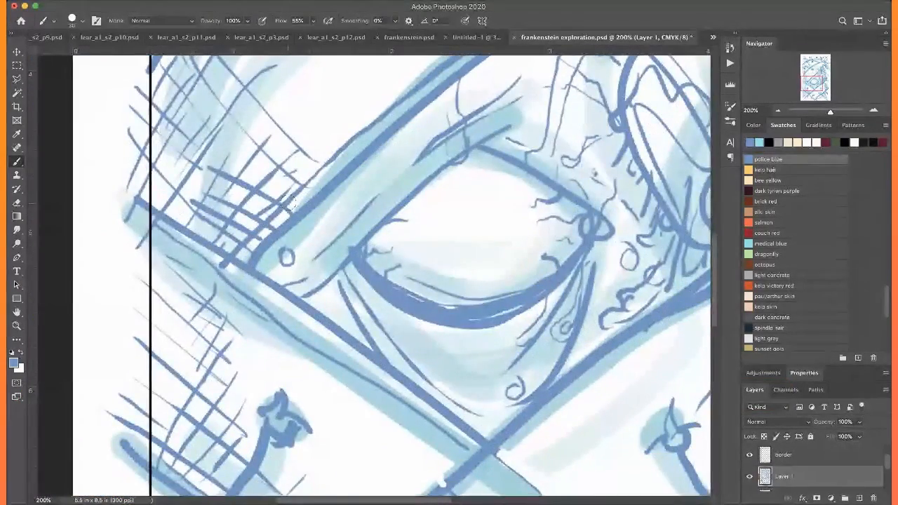
pyautogui.scroll(4, 288, 202)
pyautogui.hscroll(2, 288, 202)
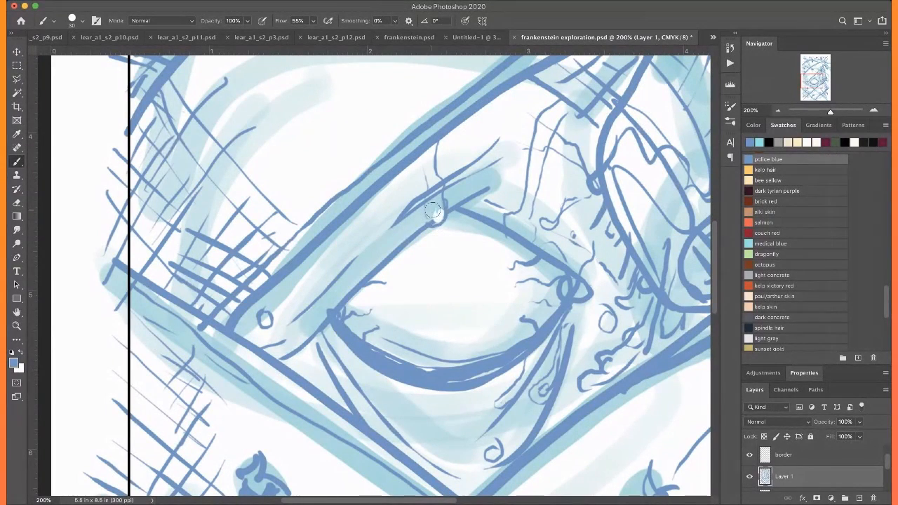
pyautogui.scroll(-2, 388, 138)
pyautogui.hscroll(1, 389, 138)
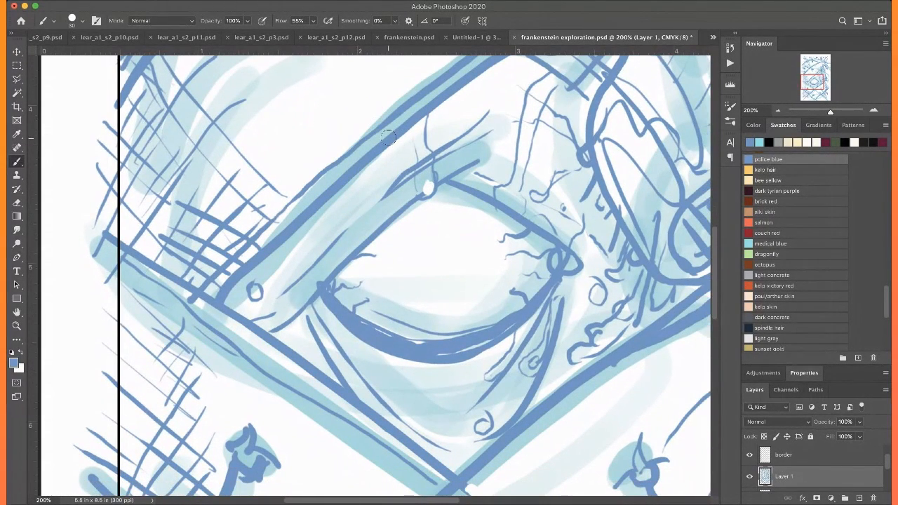
# Sketch a drip flowing from the eye's outer corner down the skin below the lower lid, ending in a rounded drop
pyautogui.moveTo(314, 293)
pyautogui.mouseDown()
pyautogui.moveTo(329, 339)
pyautogui.moveTo(352, 362)
pyautogui.mouseUp()
pyautogui.moveTo(344, 326)
pyautogui.mouseDown()
pyautogui.moveTo(365, 366)
pyautogui.moveTo(421, 424)
pyautogui.mouseUp()
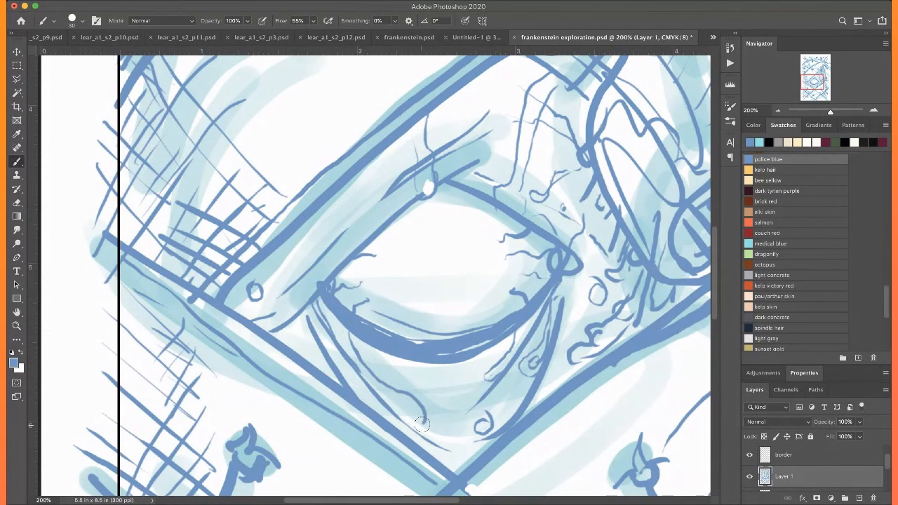
pyautogui.moveTo(416, 403); pyautogui.dragTo(411, 405)
pyautogui.press('super+0')
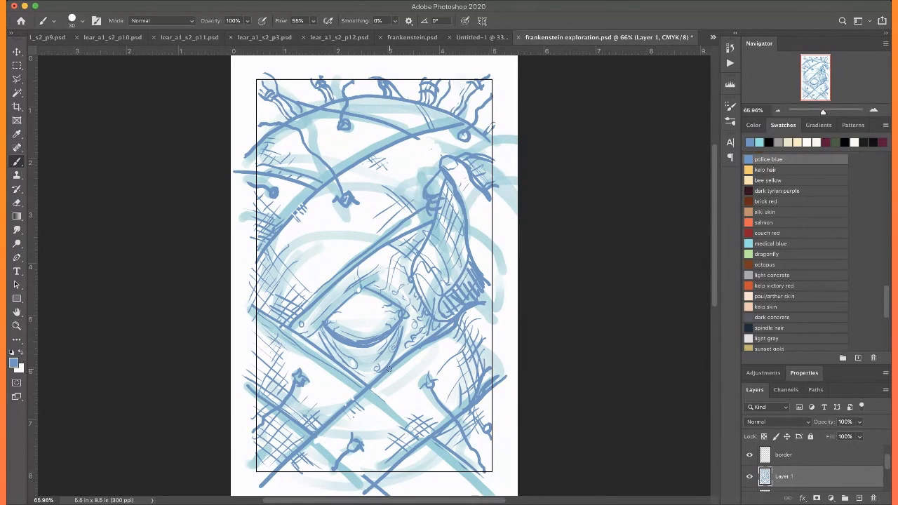
pyautogui.scroll(3, 389, 369)
pyautogui.hscroll(2, 389, 368)
pyautogui.scroll(-3, 389, 369)
pyautogui.hscroll(-1, 389, 368)
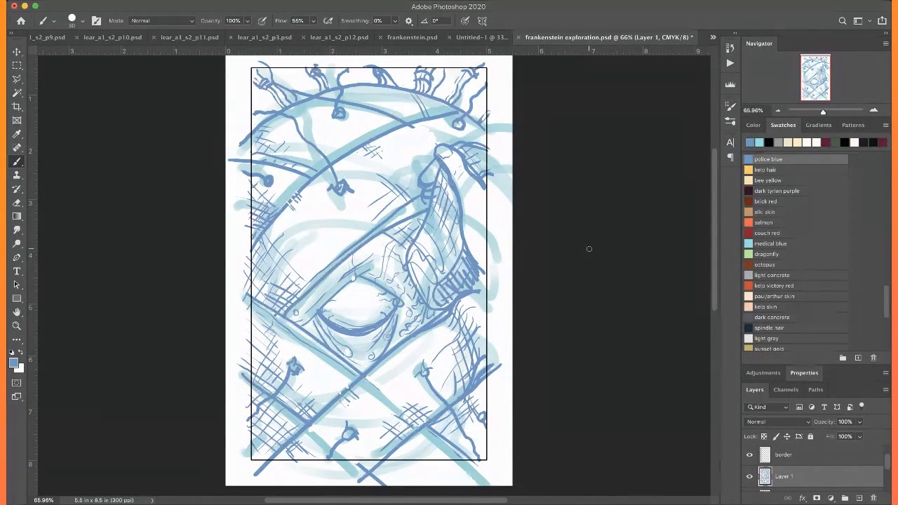
# Lower the drawing layer's opacity to 60% and rename the layer "sketch"
pyautogui.click(845, 422)
pyautogui.write('60')
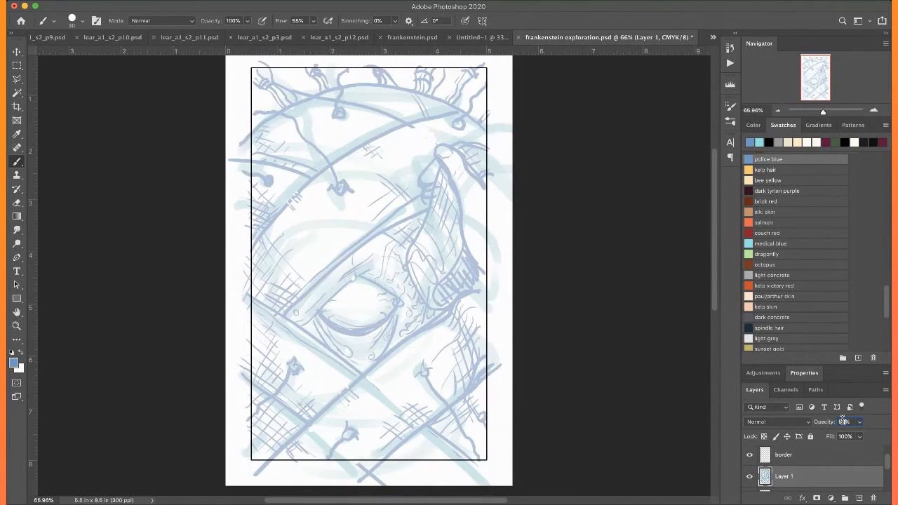
pyautogui.doubleClick(783, 477)
pyautogui.write('sketch')
pyautogui.press('Return')
# Add a new layer for inking and set up a size 10 brush in rich black
pyautogui.click(859, 498)
pyautogui.scroll(-5, 770, 238)
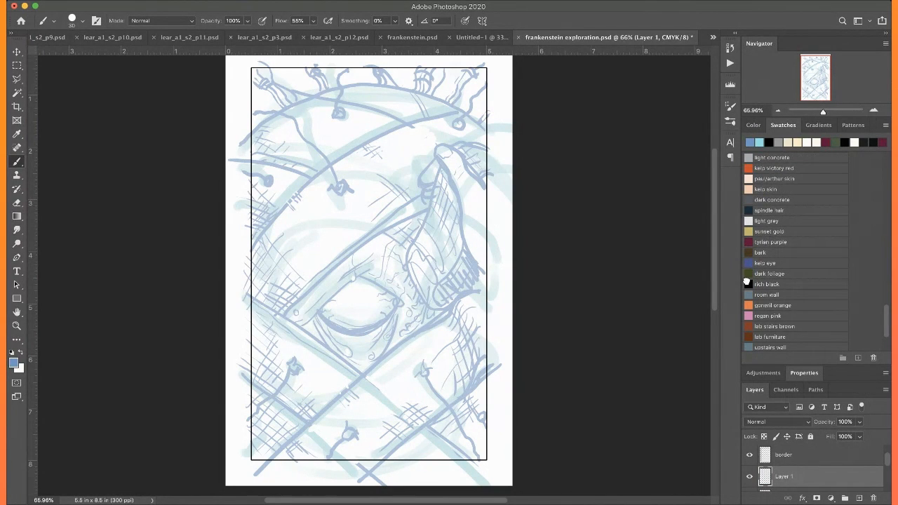
pyautogui.click(747, 284)
pyautogui.press('[')
pyautogui.press('[')
# Ink the wavy drip over the upper eyelid's peak, with a heavy outline around its drop and a small highlight inside
pyautogui.scroll(10, 362, 256)
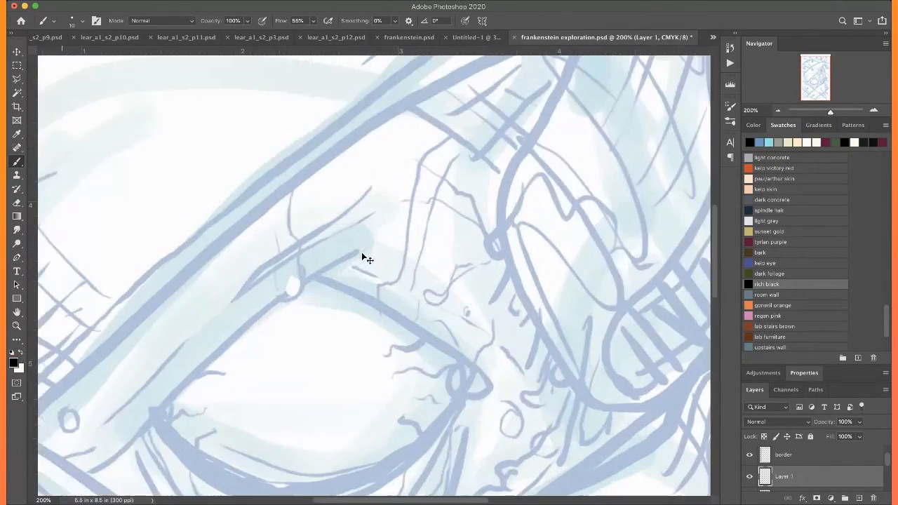
pyautogui.scroll(3, 362, 254)
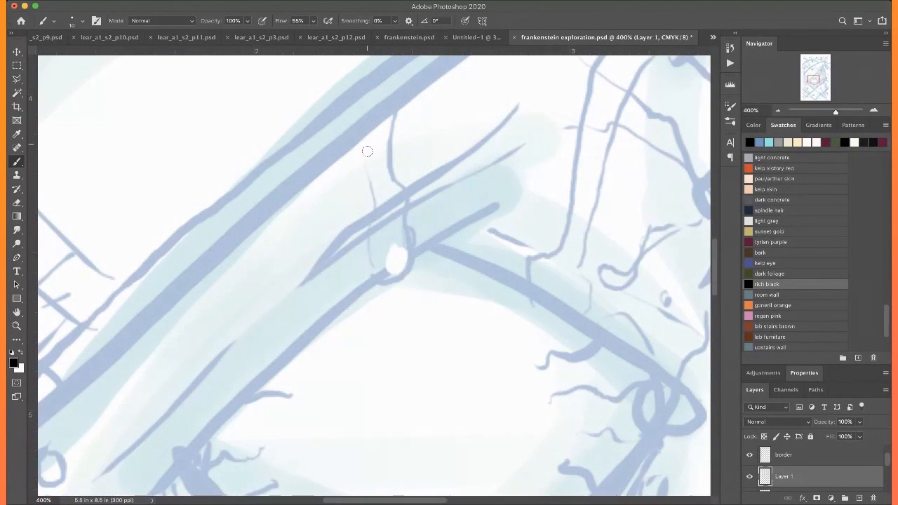
pyautogui.moveTo(387, 113)
pyautogui.mouseDown()
pyautogui.moveTo(390, 169)
pyautogui.moveTo(419, 276)
pyautogui.moveTo(392, 250)
pyautogui.mouseUp()
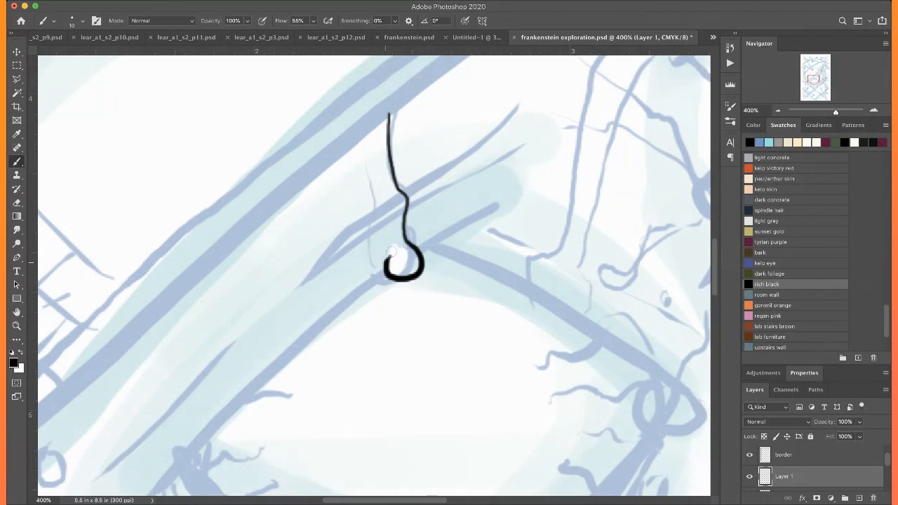
pyautogui.moveTo(385, 195); pyautogui.dragTo(383, 118)
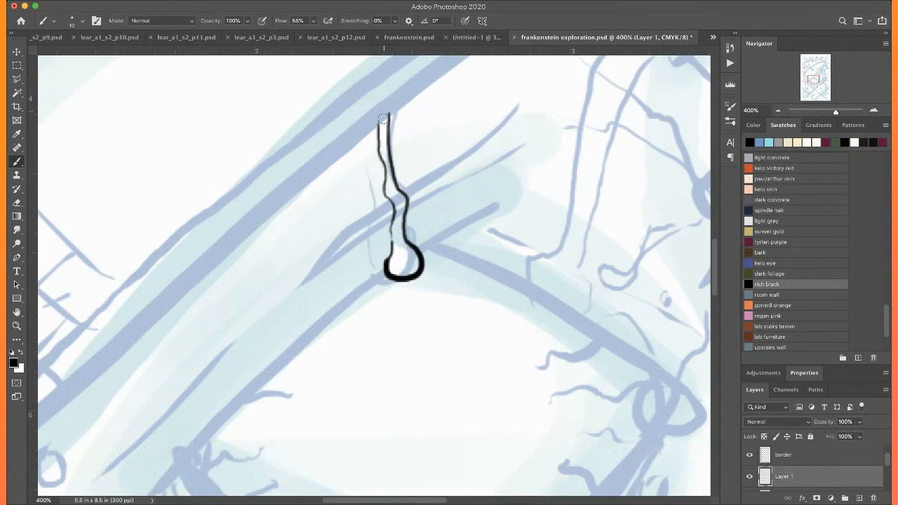
pyautogui.moveTo(411, 253)
pyautogui.mouseDown()
pyautogui.moveTo(411, 266)
pyautogui.moveTo(412, 255)
pyautogui.mouseUp()
# Ink the short lid stroke on the inner side of the peak drip and set the brush smoothing to 20%
pyautogui.moveTo(282, 267)
pyautogui.mouseDown()
pyautogui.moveTo(346, 197)
pyautogui.moveTo(393, 200)
pyautogui.mouseUp()
pyautogui.moveTo(440, 218); pyautogui.dragTo(468, 249)
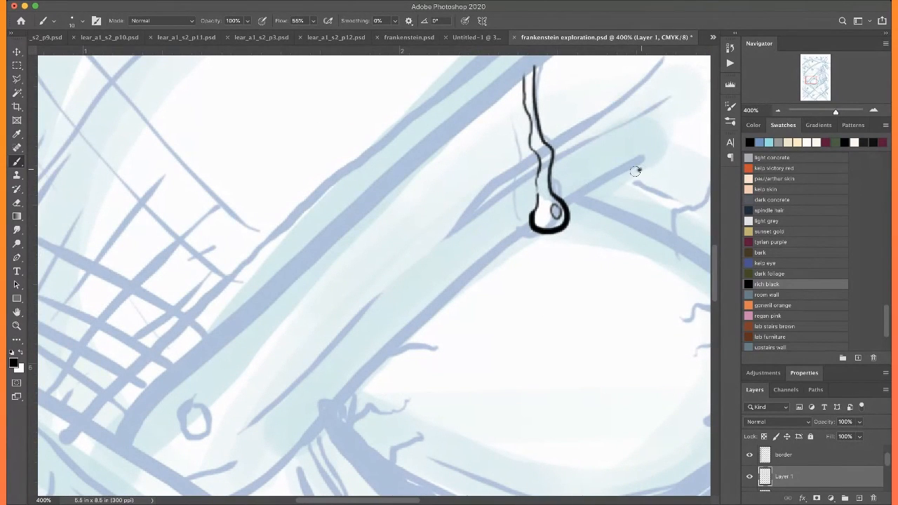
pyautogui.moveTo(637, 171); pyautogui.dragTo(572, 202)
pyautogui.click(377, 20)
# Ink the upper lid's long outer edge with thin crease lines above it, and outline the small round drop near the seam
pyautogui.moveTo(428, 292); pyautogui.dragTo(471, 231)
pyautogui.moveTo(569, 163)
pyautogui.mouseDown()
pyautogui.moveTo(377, 346)
pyautogui.moveTo(247, 444)
pyautogui.mouseUp()
pyautogui.moveTo(459, 233)
pyautogui.mouseDown()
pyautogui.moveTo(321, 364)
pyautogui.moveTo(280, 390)
pyautogui.moveTo(209, 412)
pyautogui.mouseUp()
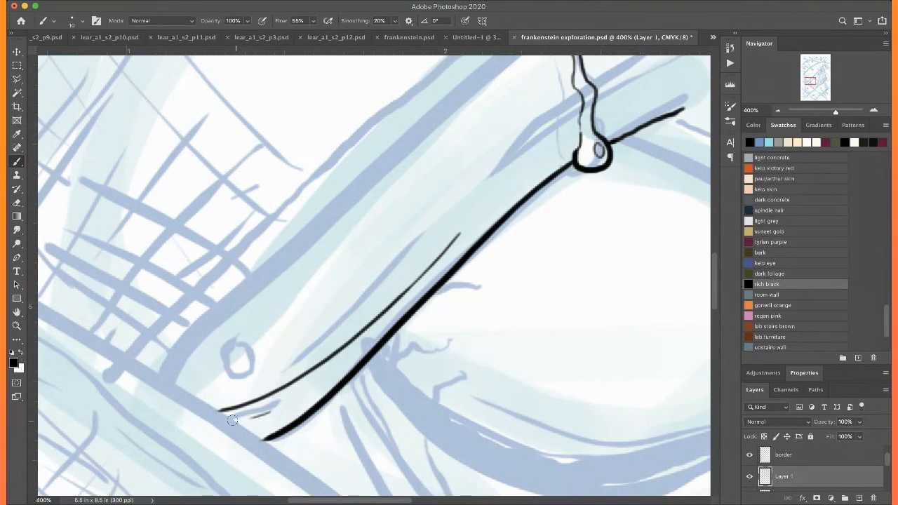
pyautogui.moveTo(498, 157)
pyautogui.mouseDown()
pyautogui.moveTo(360, 287)
pyautogui.moveTo(248, 355)
pyautogui.moveTo(239, 373)
pyautogui.moveTo(220, 365)
pyautogui.moveTo(247, 368)
pyautogui.mouseUp()
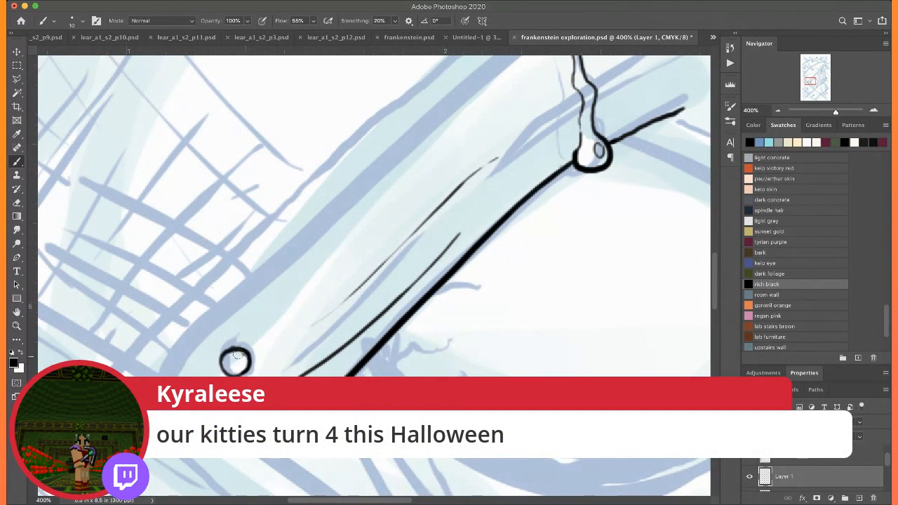
pyautogui.hscroll(10, 199, 296)
pyautogui.scroll(-4, 199, 297)
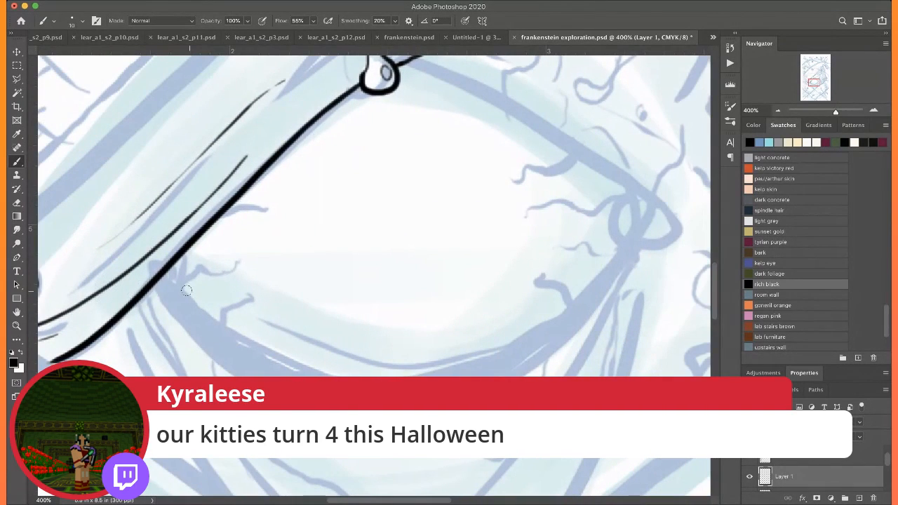
pyautogui.moveTo(167, 278)
pyautogui.mouseDown()
pyautogui.moveTo(177, 302)
pyautogui.moveTo(247, 353)
pyautogui.moveTo(331, 372)
pyautogui.mouseUp()
pyautogui.press('super+z')
# Ink the drip at the eye's inner corner as two wavy lines ending in a round, highlighted drop
pyautogui.hscroll(2, 478, 229)
pyautogui.hscroll(7, 478, 229)
pyautogui.scroll(5, 478, 229)
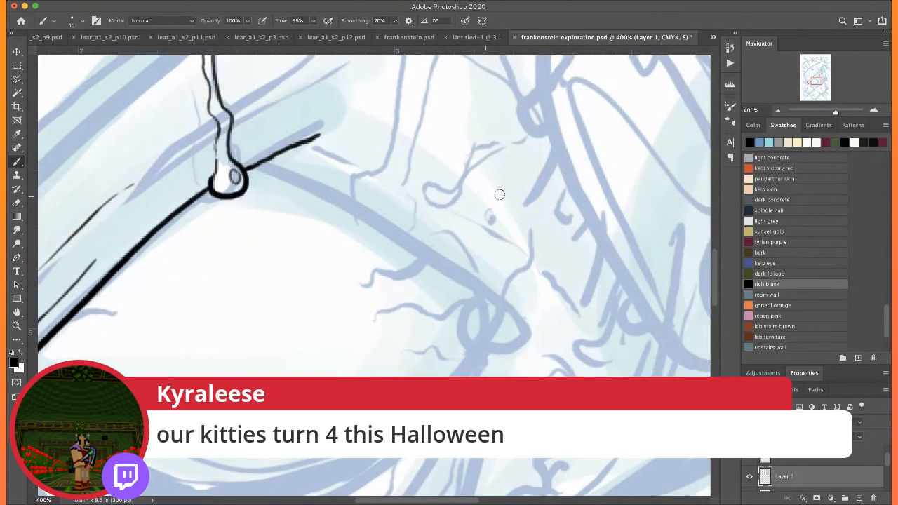
pyautogui.moveTo(563, 194)
pyautogui.mouseDown()
pyautogui.moveTo(521, 283)
pyautogui.moveTo(485, 296)
pyautogui.moveTo(471, 314)
pyautogui.moveTo(473, 334)
pyautogui.moveTo(496, 343)
pyautogui.moveTo(513, 336)
pyautogui.moveTo(534, 295)
pyautogui.moveTo(541, 243)
pyautogui.mouseUp()
pyautogui.moveTo(573, 206); pyautogui.dragTo(532, 265)
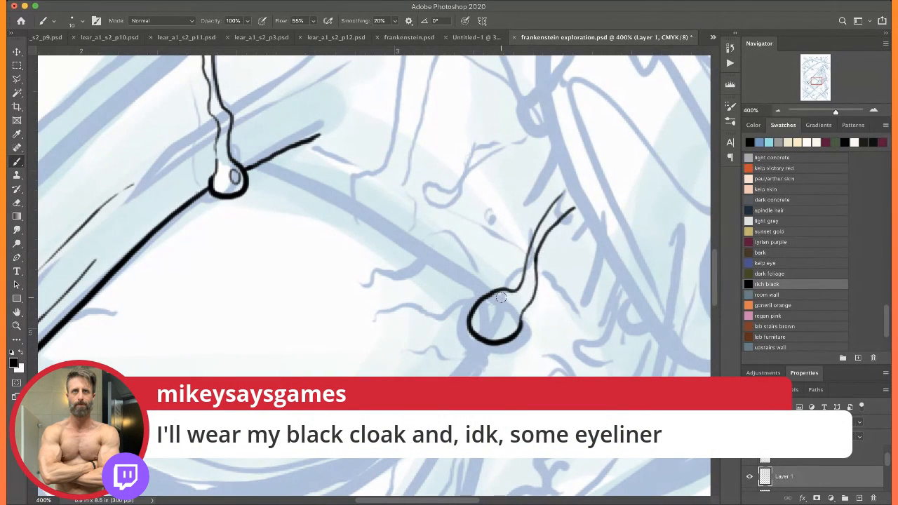
# Ink the upper lid's inner slope from the peak drip to the drop at the inner corner
pyautogui.hscroll(-2, 469, 243)
pyautogui.scroll(-1, 469, 244)
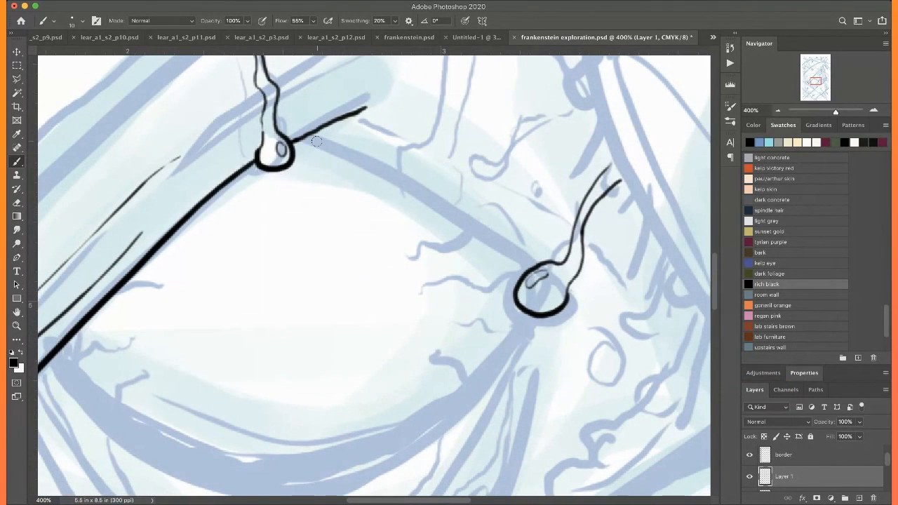
pyautogui.moveTo(295, 139)
pyautogui.mouseDown()
pyautogui.moveTo(425, 193)
pyautogui.moveTo(532, 266)
pyautogui.mouseUp()
# Ink the lower lid as one smooth heavy curve between the eye's outer corner and the inner-corner drop
pyautogui.scroll(-3, 507, 216)
pyautogui.hscroll(-3, 506, 216)
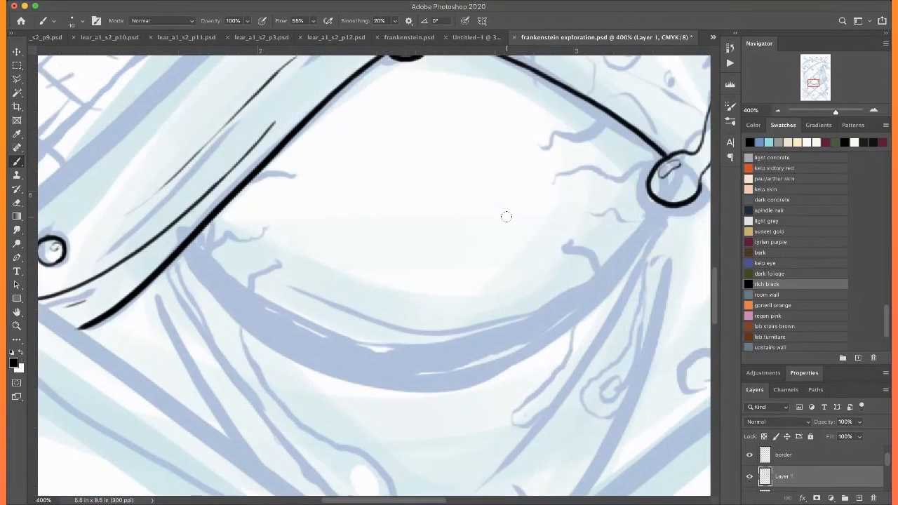
pyautogui.scroll(2, 500, 226)
pyautogui.moveTo(667, 229)
pyautogui.mouseDown()
pyautogui.moveTo(584, 321)
pyautogui.moveTo(522, 364)
pyautogui.moveTo(439, 392)
pyautogui.moveTo(349, 392)
pyautogui.moveTo(201, 321)
pyautogui.mouseUp()
pyautogui.press('super+z')
pyautogui.moveTo(184, 268)
pyautogui.mouseDown()
pyautogui.moveTo(241, 332)
pyautogui.moveTo(277, 352)
pyautogui.moveTo(355, 379)
pyautogui.moveTo(419, 385)
pyautogui.moveTo(479, 379)
pyautogui.moveTo(562, 344)
pyautogui.moveTo(606, 309)
pyautogui.moveTo(663, 229)
pyautogui.mouseUp()
pyautogui.hscroll(5, 215, 281)
pyautogui.scroll(3, 214, 281)
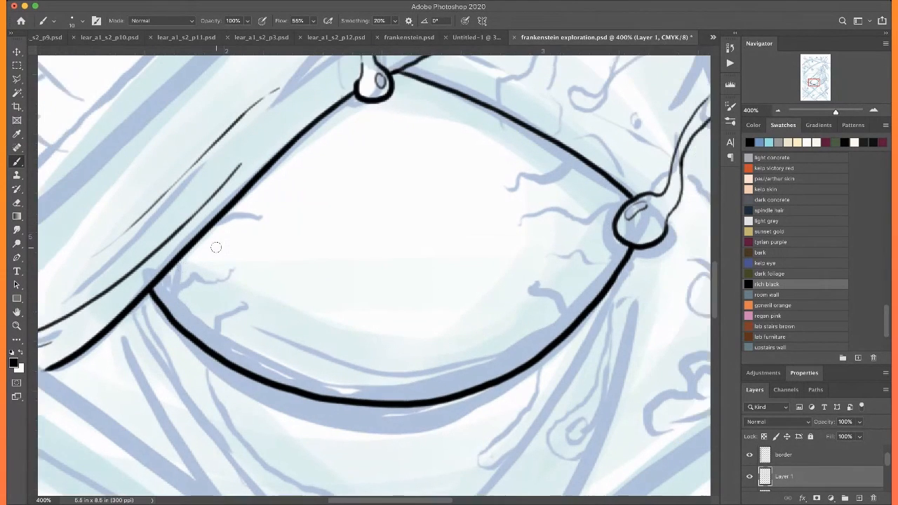
# Ink the long drip below the eye's outer corner with two wavy lines and a rounded end
pyautogui.scroll(-5, 526, 240)
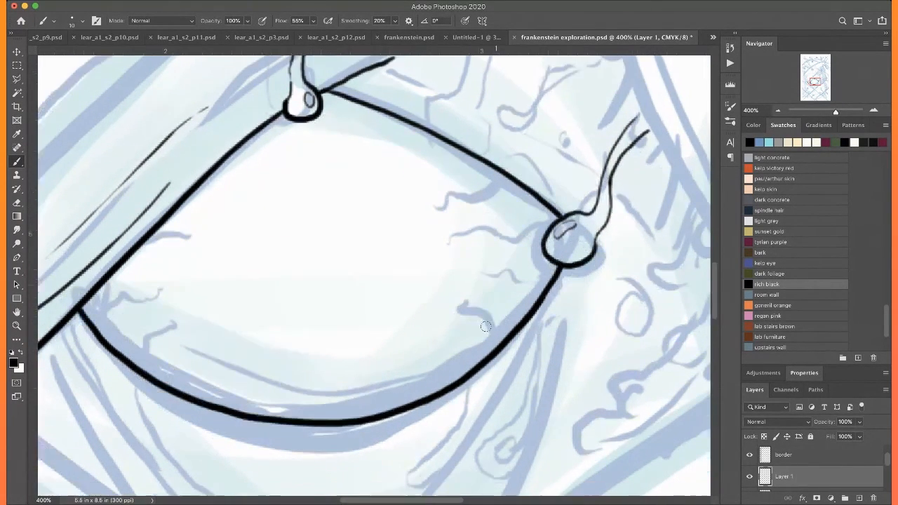
pyautogui.hscroll(-2, 485, 326)
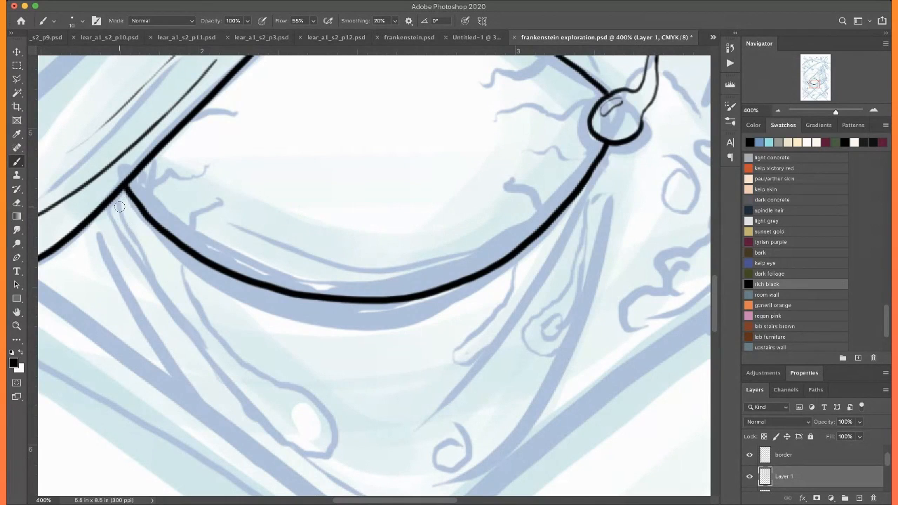
pyautogui.moveTo(118, 200)
pyautogui.mouseDown()
pyautogui.moveTo(154, 261)
pyautogui.moveTo(228, 342)
pyautogui.moveTo(295, 376)
pyautogui.mouseUp()
pyautogui.moveTo(209, 375)
pyautogui.mouseDown()
pyautogui.moveTo(162, 314)
pyautogui.moveTo(110, 201)
pyautogui.mouseUp()
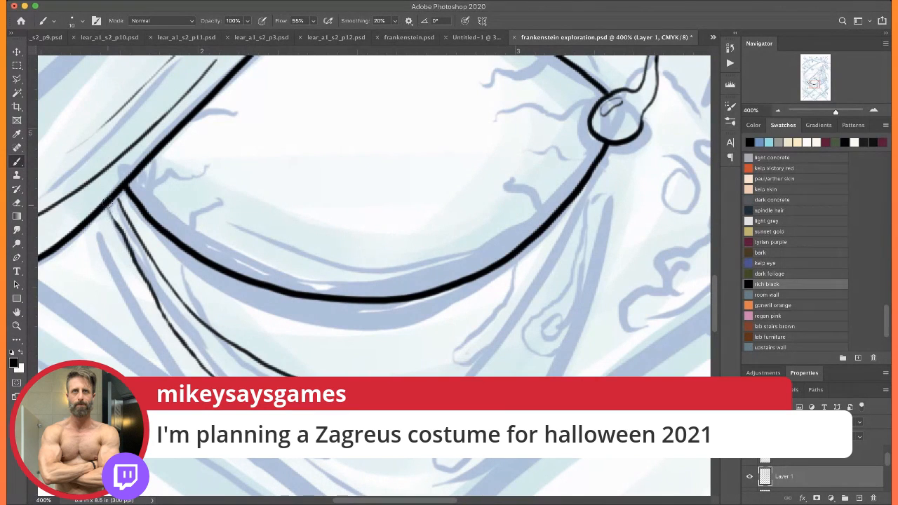
pyautogui.moveTo(293, 424)
pyautogui.mouseDown()
pyautogui.moveTo(302, 301)
pyautogui.moveTo(329, 275)
pyautogui.moveTo(328, 292)
pyautogui.mouseUp()
pyautogui.moveTo(277, 245); pyautogui.dragTo(224, 379)
# Ink a thin contour beneath the lower lid and a small narrow drip hanging below its inner side
pyautogui.moveTo(119, 261)
pyautogui.mouseDown()
pyautogui.moveTo(213, 318)
pyautogui.moveTo(308, 334)
pyautogui.moveTo(427, 305)
pyautogui.mouseUp()
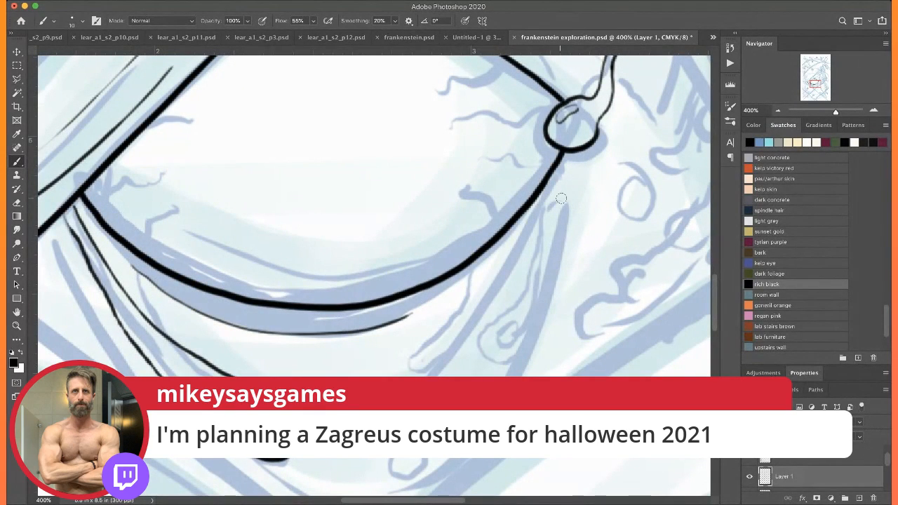
pyautogui.moveTo(540, 188)
pyautogui.mouseDown()
pyautogui.moveTo(478, 312)
pyautogui.moveTo(429, 360)
pyautogui.moveTo(432, 343)
pyautogui.moveTo(462, 325)
pyautogui.moveTo(509, 244)
pyautogui.moveTo(441, 298)
pyautogui.mouseUp()
pyautogui.hscroll(5, 490, 175)
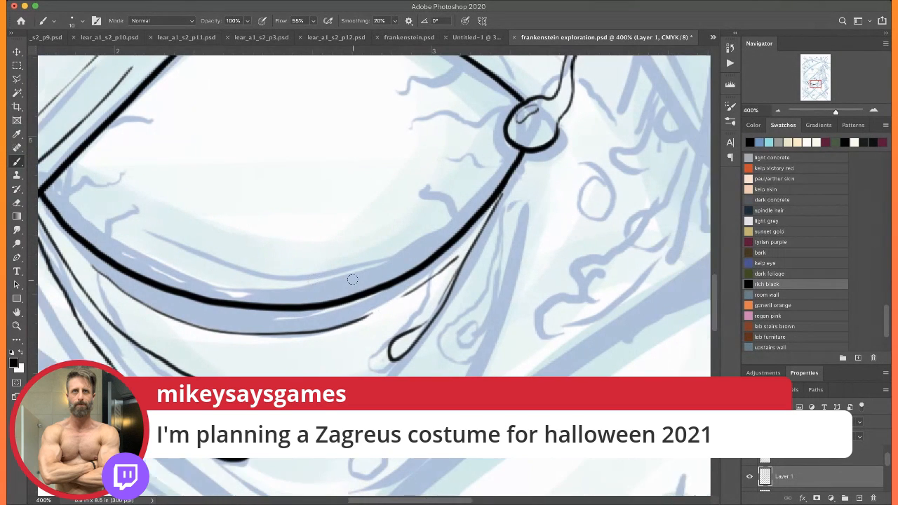
# Ink the heavy fold line running down from the eye's inner corner, with a thinner line beside it
pyautogui.moveTo(502, 167)
pyautogui.mouseDown()
pyautogui.moveTo(462, 294)
pyautogui.moveTo(236, 474)
pyautogui.mouseUp()
pyautogui.moveTo(386, 281); pyautogui.dragTo(330, 346)
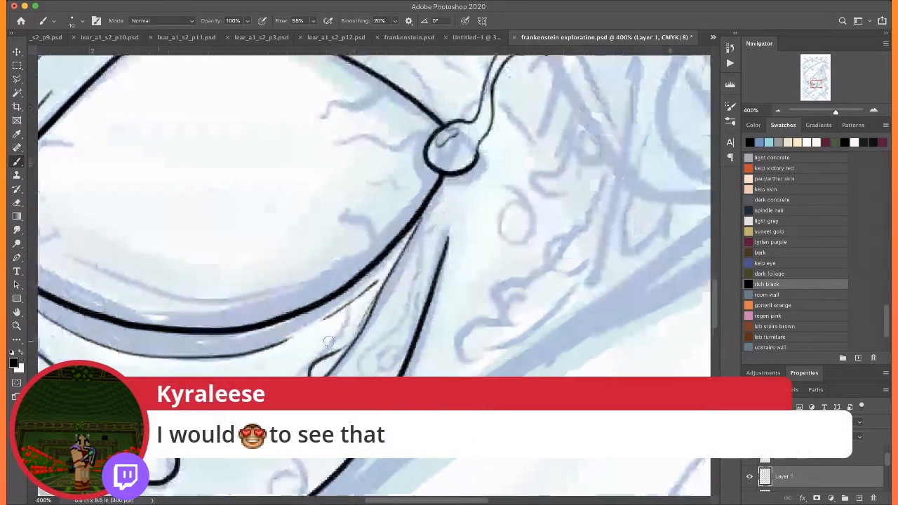
pyautogui.moveTo(451, 189); pyautogui.dragTo(384, 373)
pyautogui.moveTo(351, 243)
pyautogui.mouseDown()
pyautogui.moveTo(360, 288)
pyautogui.moveTo(391, 335)
pyautogui.moveTo(512, 225)
pyautogui.mouseUp()
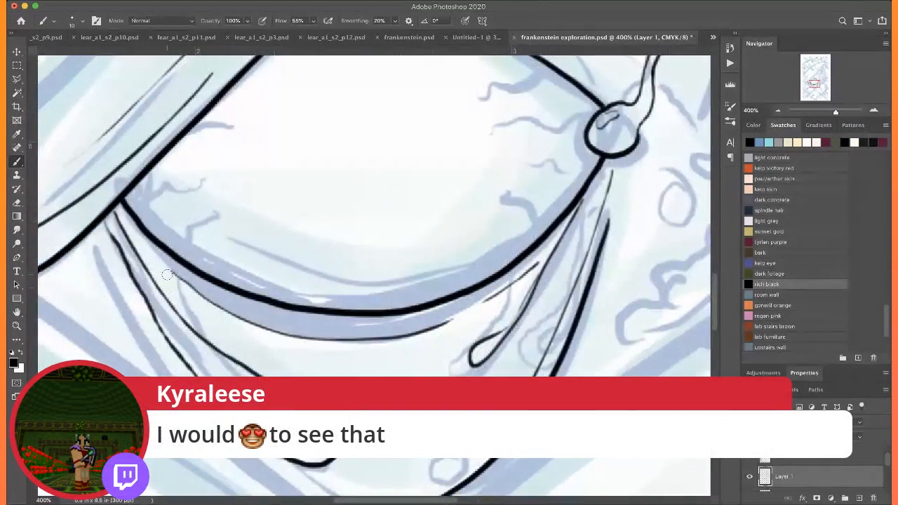
# Add a thin crease line along the lower lid's outer side and a highlight in the drop beneath it
pyautogui.moveTo(169, 274)
pyautogui.mouseDown()
pyautogui.moveTo(236, 337)
pyautogui.moveTo(295, 369)
pyautogui.moveTo(327, 307)
pyautogui.moveTo(341, 310)
pyautogui.mouseUp()
pyautogui.moveTo(150, 203)
pyautogui.mouseDown()
pyautogui.moveTo(160, 252)
pyautogui.moveTo(193, 309)
pyautogui.mouseUp()
pyautogui.hscroll(10, 170, 287)
pyautogui.scroll(8, 170, 287)
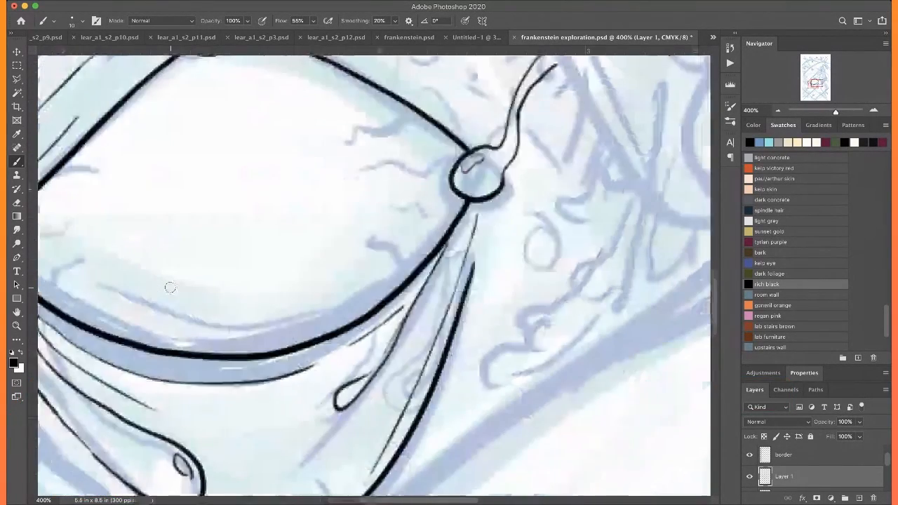
pyautogui.scroll(5, 170, 287)
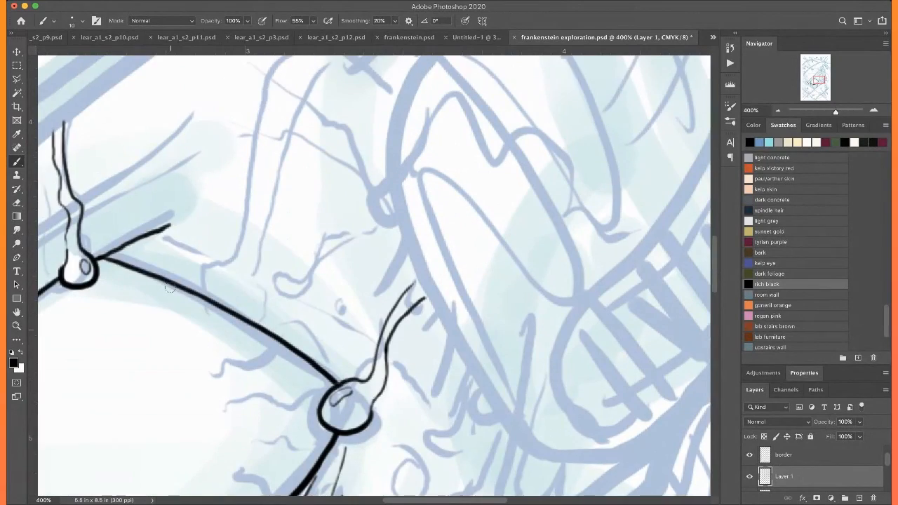
# Ink a long vein above the upper lid with two thin wavy lines running down to the lid line
pyautogui.hscroll(18, 170, 287)
pyautogui.scroll(-3, 170, 287)
pyautogui.hscroll(-20, 169, 287)
pyautogui.scroll(-1, 170, 287)
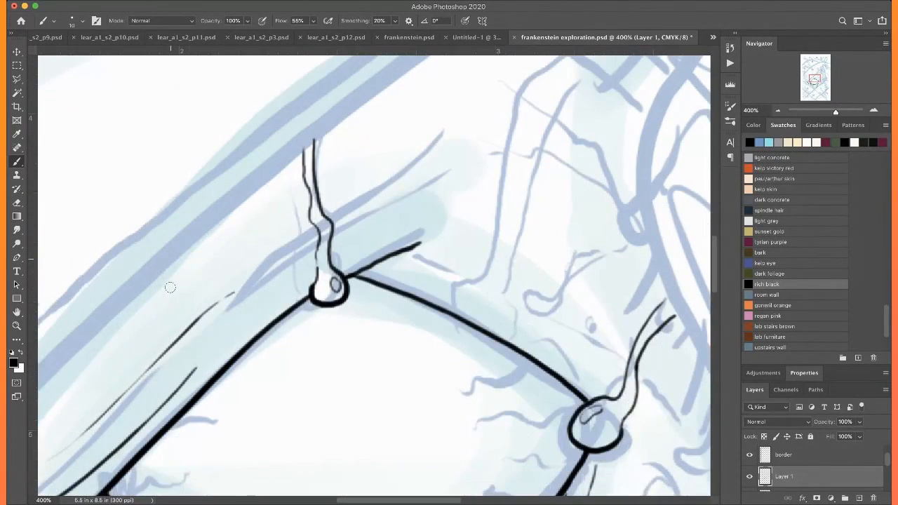
pyautogui.hscroll(4, 170, 287)
pyautogui.scroll(4, 170, 287)
pyautogui.hscroll(-1, 169, 287)
pyautogui.hscroll(-1, 170, 287)
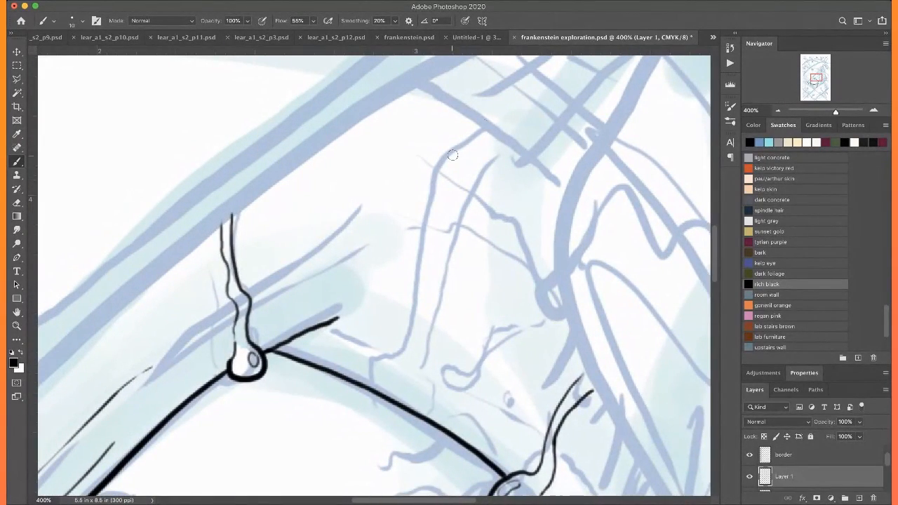
pyautogui.moveTo(489, 128)
pyautogui.mouseDown()
pyautogui.moveTo(446, 182)
pyautogui.moveTo(430, 301)
pyautogui.moveTo(386, 388)
pyautogui.mouseUp()
pyautogui.moveTo(465, 200)
pyautogui.mouseDown()
pyautogui.moveTo(457, 279)
pyautogui.moveTo(421, 412)
pyautogui.mouseUp()
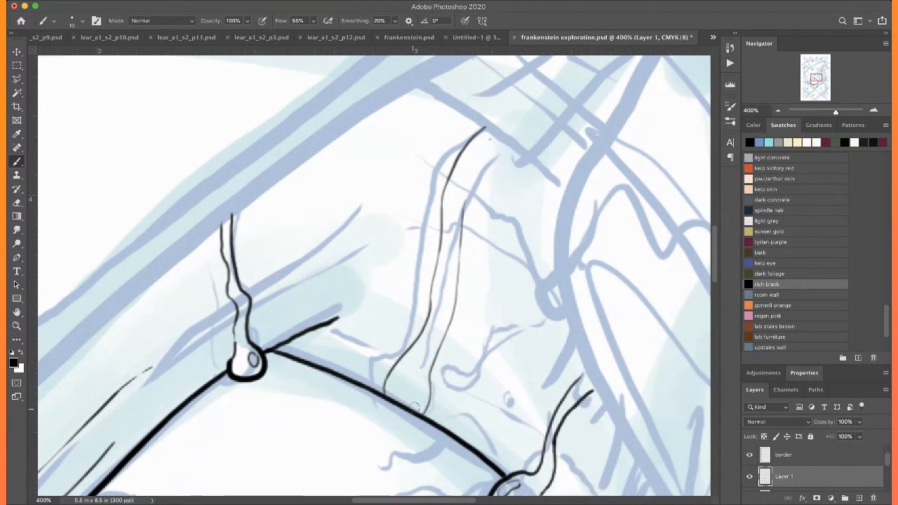
# Ink the long crease above the eye's upper drip, a second line beside it, and a short thin stroke along the lid
pyautogui.scroll(-3, 411, 407)
pyautogui.hscroll(-5, 411, 407)
pyautogui.moveTo(521, 136); pyautogui.dragTo(251, 356)
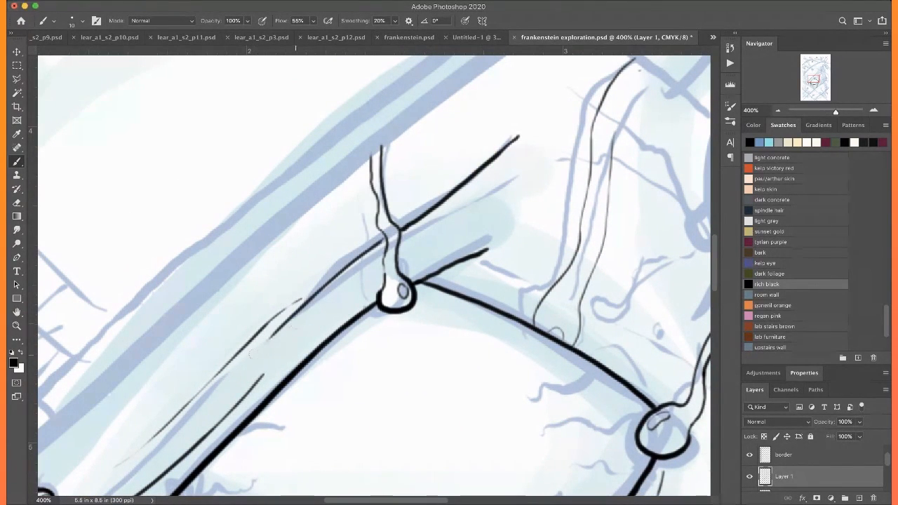
pyautogui.moveTo(407, 235); pyautogui.dragTo(523, 173)
pyautogui.hscroll(5, 210, 240)
pyautogui.scroll(-1, 210, 240)
pyautogui.moveTo(206, 234); pyautogui.dragTo(246, 251)
# Ink the pulled skin flap's inner fold curve and rounded lower end, continuing with a wavy edge toward the right border
pyautogui.scroll(-5, 214, 231)
pyautogui.scroll(2, 383, 159)
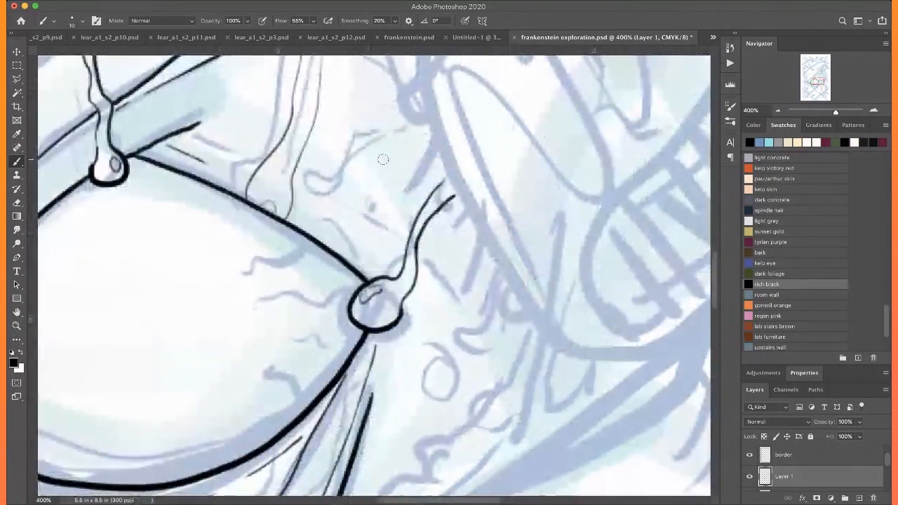
pyautogui.scroll(8, 404, 112)
pyautogui.hscroll(3, 403, 112)
pyautogui.scroll(-7, 404, 113)
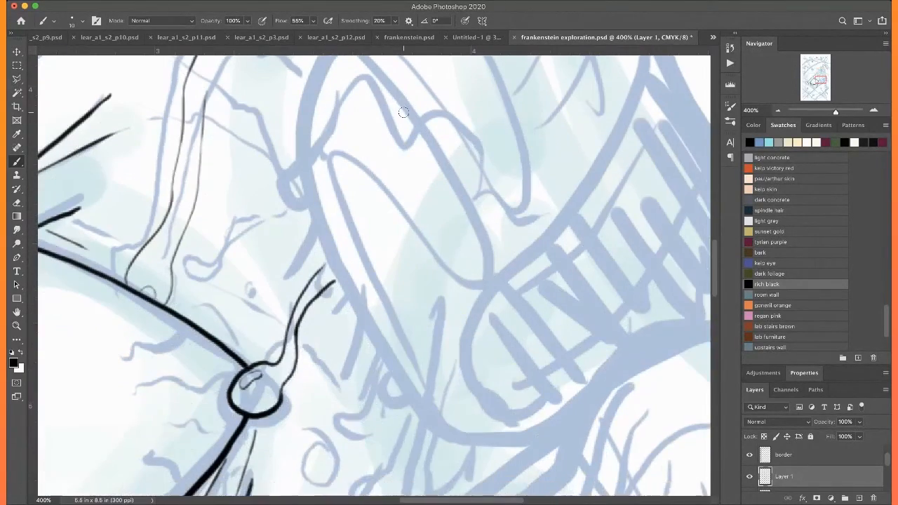
pyautogui.hscroll(-3, 403, 112)
pyautogui.scroll(-3, 403, 112)
pyautogui.scroll(3, 397, 98)
pyautogui.hscroll(1, 390, 85)
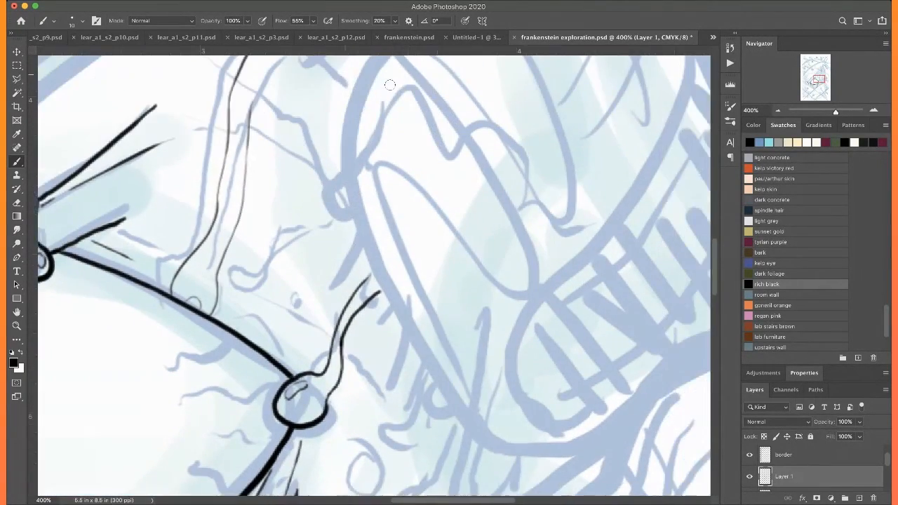
pyautogui.hscroll(3, 390, 84)
pyautogui.press('super+minus')
pyautogui.press('super+minus')
pyautogui.hscroll(-1, 390, 84)
pyautogui.scroll(1, 390, 84)
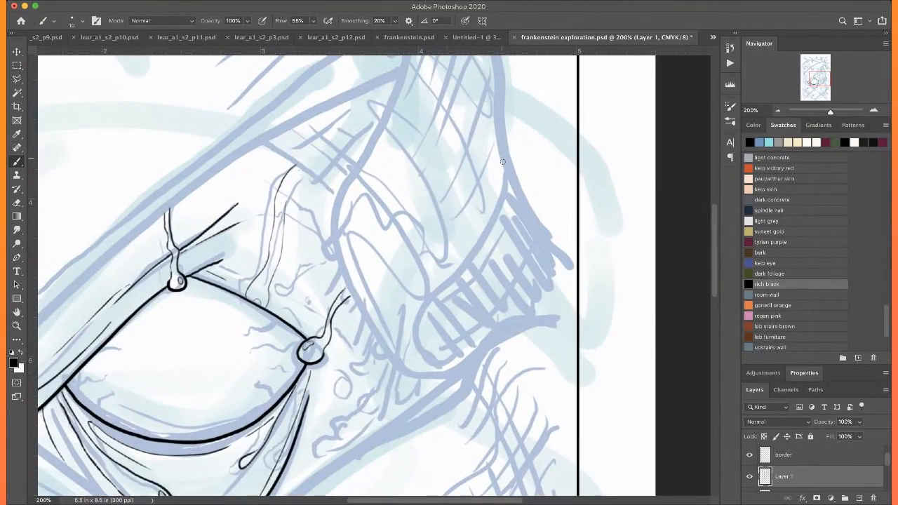
pyautogui.moveTo(505, 174)
pyautogui.mouseDown()
pyautogui.moveTo(480, 253)
pyautogui.moveTo(423, 327)
pyautogui.mouseUp()
pyautogui.moveTo(422, 361)
pyautogui.mouseDown()
pyautogui.moveTo(429, 381)
pyautogui.moveTo(476, 357)
pyautogui.moveTo(474, 337)
pyautogui.moveTo(487, 325)
pyautogui.moveTo(523, 309)
pyautogui.moveTo(567, 311)
pyautogui.mouseUp()
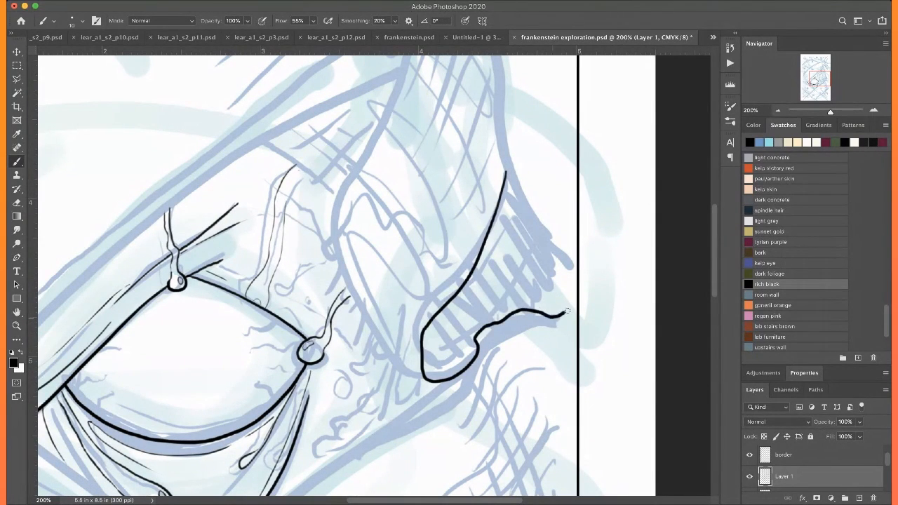
# Ink the skin flap's long left edge from the pinched top down around to its rounded lower end
pyautogui.scroll(5, 563, 290)
pyautogui.hscroll(-2, 563, 290)
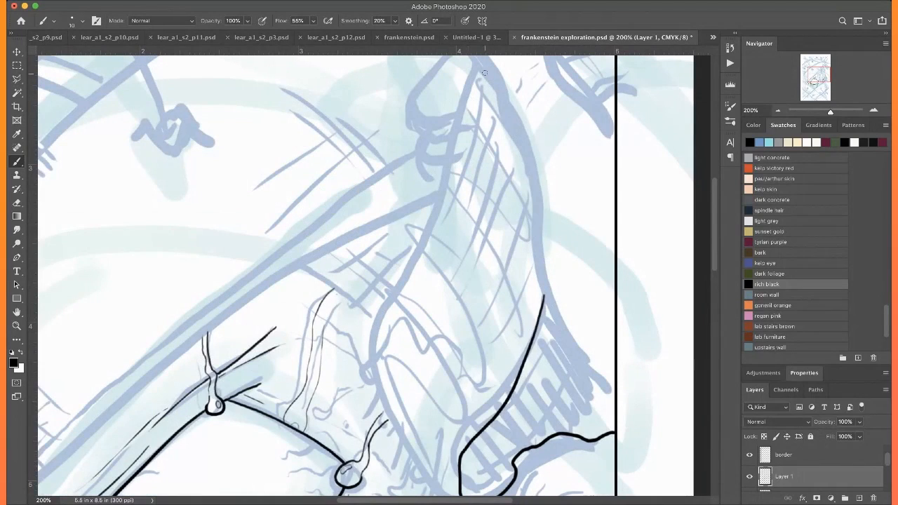
pyautogui.moveTo(481, 65)
pyautogui.mouseDown()
pyautogui.moveTo(446, 197)
pyautogui.moveTo(380, 351)
pyautogui.moveTo(377, 380)
pyautogui.mouseUp()
pyautogui.scroll(-6, 377, 380)
pyautogui.hscroll(2, 377, 380)
pyautogui.moveTo(341, 228)
pyautogui.mouseDown()
pyautogui.moveTo(381, 312)
pyautogui.moveTo(415, 347)
pyautogui.mouseUp()
pyautogui.scroll(3, 426, 330)
pyautogui.hscroll(2, 426, 330)
pyautogui.hscroll(-3, 296, 165)
pyautogui.scroll(-1, 297, 165)
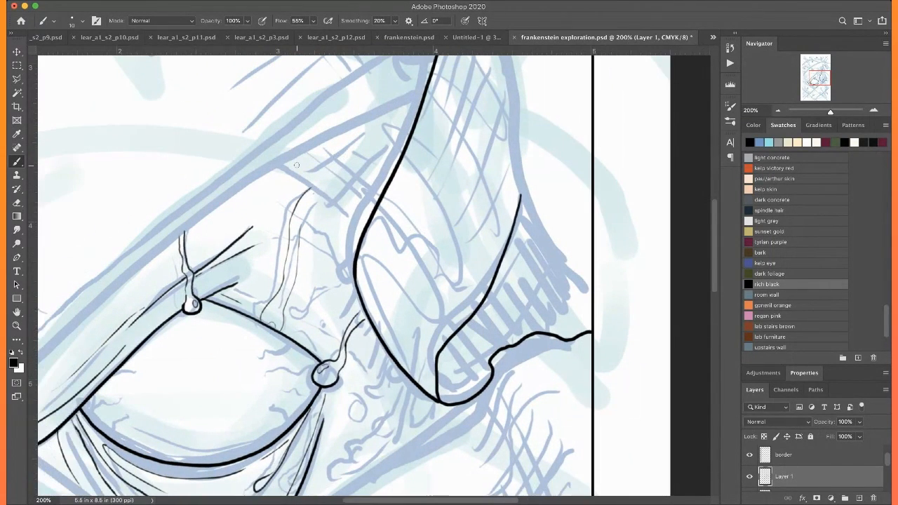
pyautogui.moveTo(352, 244); pyautogui.dragTo(351, 283)
# Ink the pinching hand's upper contour from the right border, the rounded thumb tip and the thumb's upper edge
pyautogui.scroll(5, 339, 180)
pyautogui.hscroll(2, 339, 179)
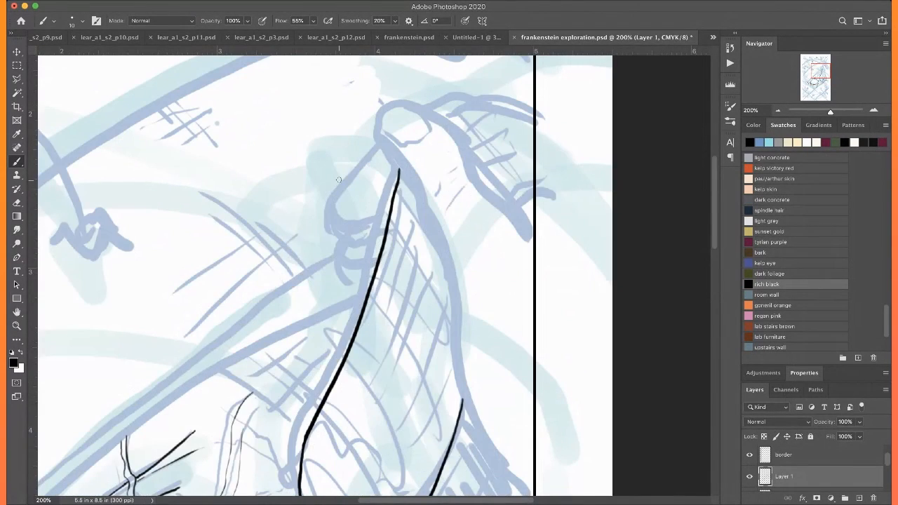
pyautogui.scroll(2, 339, 179)
pyautogui.hscroll(1, 339, 180)
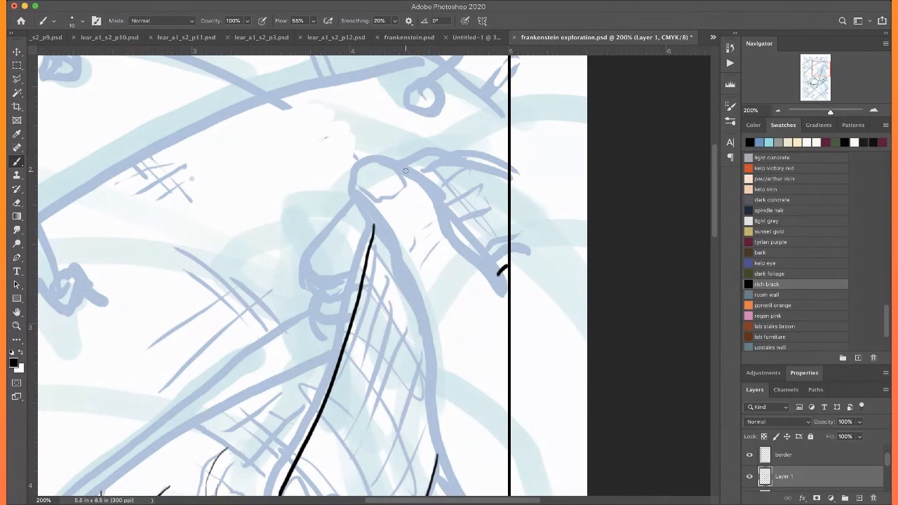
pyautogui.moveTo(455, 154); pyautogui.dragTo(509, 177)
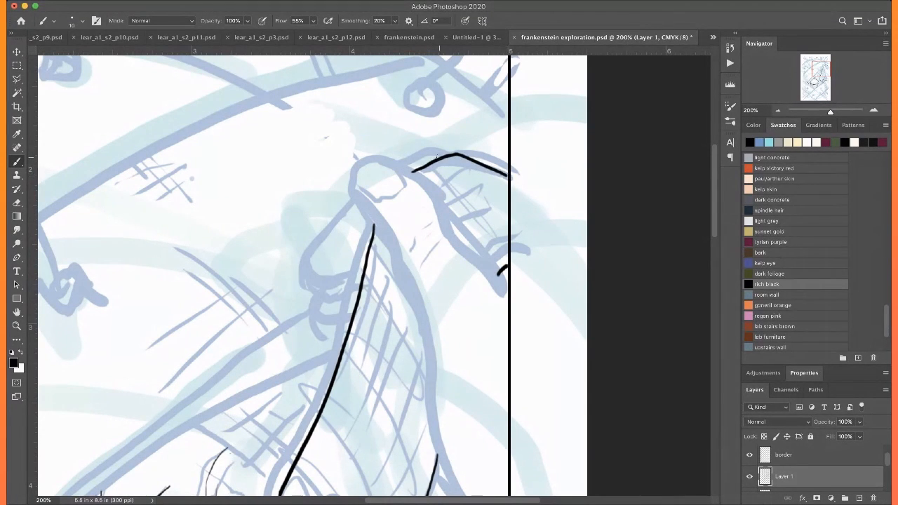
pyautogui.press('super+plus')
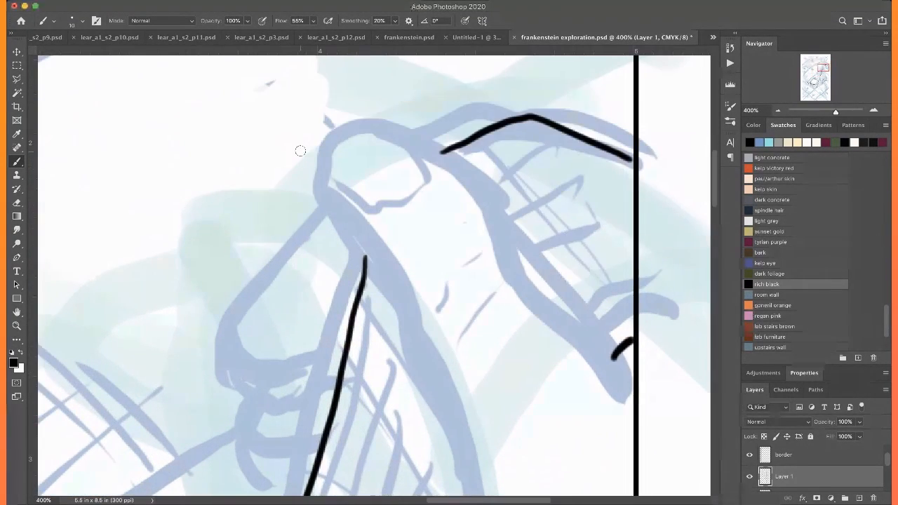
pyautogui.moveTo(358, 120)
pyautogui.mouseDown()
pyautogui.moveTo(325, 145)
pyautogui.moveTo(313, 203)
pyautogui.mouseUp()
pyautogui.moveTo(355, 121)
pyautogui.mouseDown()
pyautogui.moveTo(441, 152)
pyautogui.moveTo(475, 179)
pyautogui.moveTo(533, 288)
pyautogui.mouseUp()
pyautogui.scroll(-1, 329, 177)
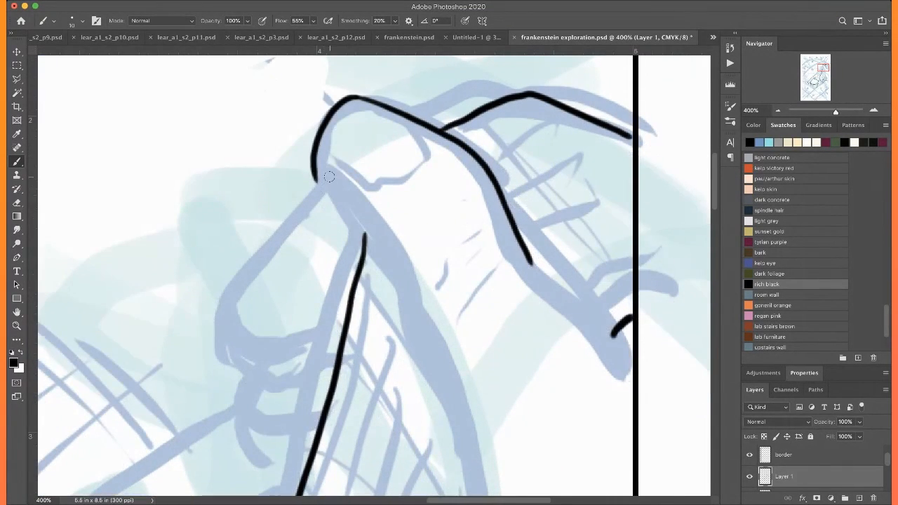
# Ink the thumb's underside and continue the line down the flap's outer edge, curving out to the right border
pyautogui.moveTo(316, 180)
pyautogui.mouseDown()
pyautogui.moveTo(384, 249)
pyautogui.moveTo(423, 356)
pyautogui.mouseUp()
pyautogui.scroll(-5, 430, 367)
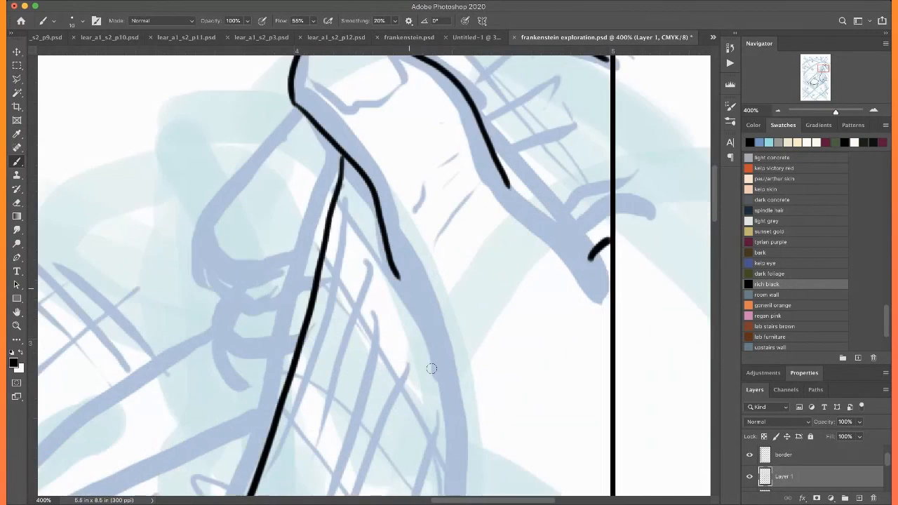
pyautogui.scroll(-3, 398, 239)
pyautogui.press('super+minus')
pyautogui.moveTo(385, 187)
pyautogui.mouseDown()
pyautogui.moveTo(414, 400)
pyautogui.moveTo(435, 449)
pyautogui.mouseUp()
pyautogui.scroll(-5, 435, 449)
pyautogui.moveTo(387, 281); pyautogui.dragTo(504, 376)
pyautogui.scroll(-5, 493, 321)
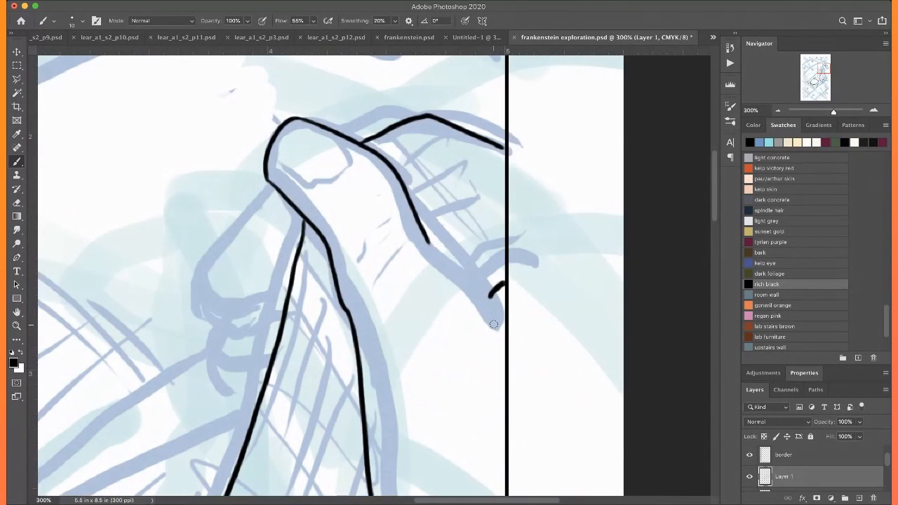
# Extend the thumb's outer edge to the right border, outline the thumbnail, and add small knuckle creases
pyautogui.moveTo(431, 247); pyautogui.dragTo(496, 313)
pyautogui.moveTo(292, 131)
pyautogui.mouseDown()
pyautogui.moveTo(327, 174)
pyautogui.moveTo(306, 196)
pyautogui.mouseUp()
pyautogui.moveTo(264, 169); pyautogui.dragTo(291, 193)
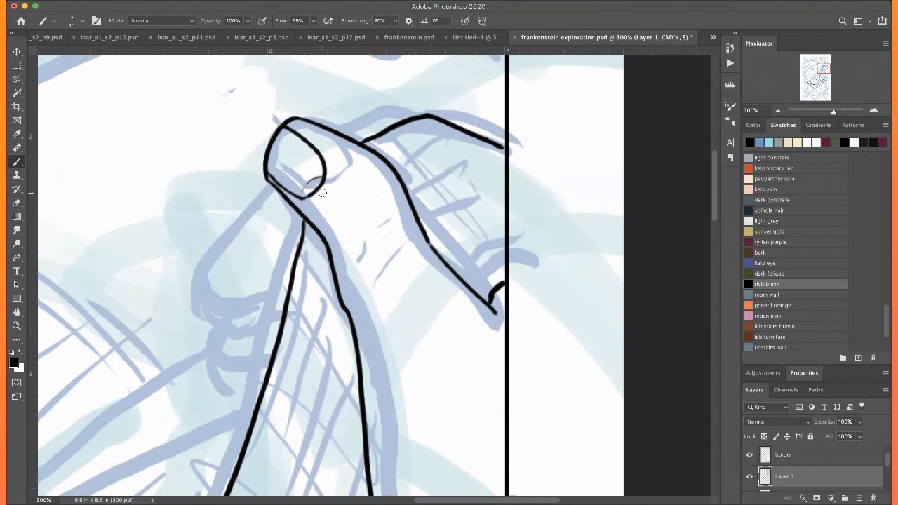
pyautogui.moveTo(355, 252); pyautogui.dragTo(364, 240)
# Outline the fingertip opposite the thumb with a slanted edge and a curved base meeting the flap
pyautogui.hscroll(-4, 340, 199)
pyautogui.moveTo(410, 175)
pyautogui.mouseDown()
pyautogui.moveTo(350, 250)
pyautogui.moveTo(349, 274)
pyautogui.mouseUp()
pyautogui.moveTo(420, 265)
pyautogui.mouseDown()
pyautogui.moveTo(371, 279)
pyautogui.moveTo(342, 270)
pyautogui.mouseUp()
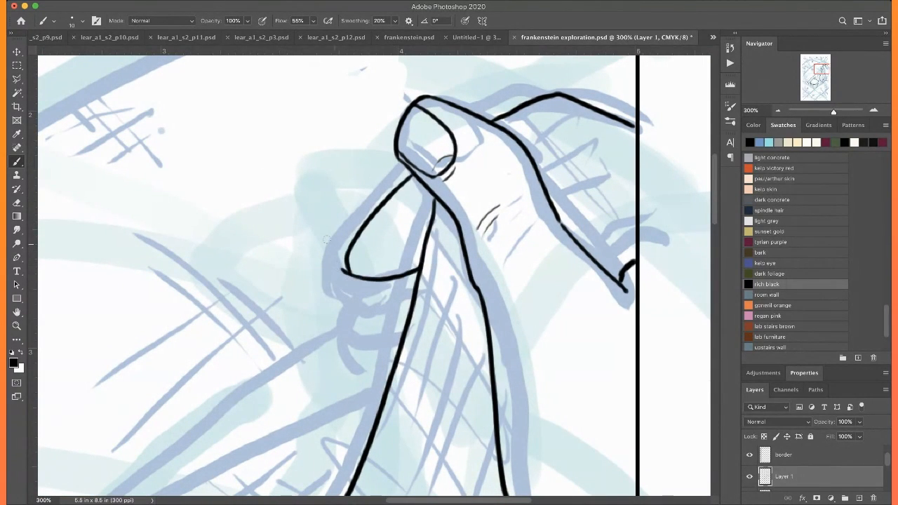
# Add a short knuckle curve behind the thumb and the tip of another finger below the inked fingertip
pyautogui.moveTo(487, 115); pyautogui.dragTo(525, 93)
pyautogui.hotkey('ctrl', 'z')
pyautogui.moveTo(479, 115); pyautogui.dragTo(517, 102)
pyautogui.moveTo(390, 307); pyautogui.dragTo(404, 307)
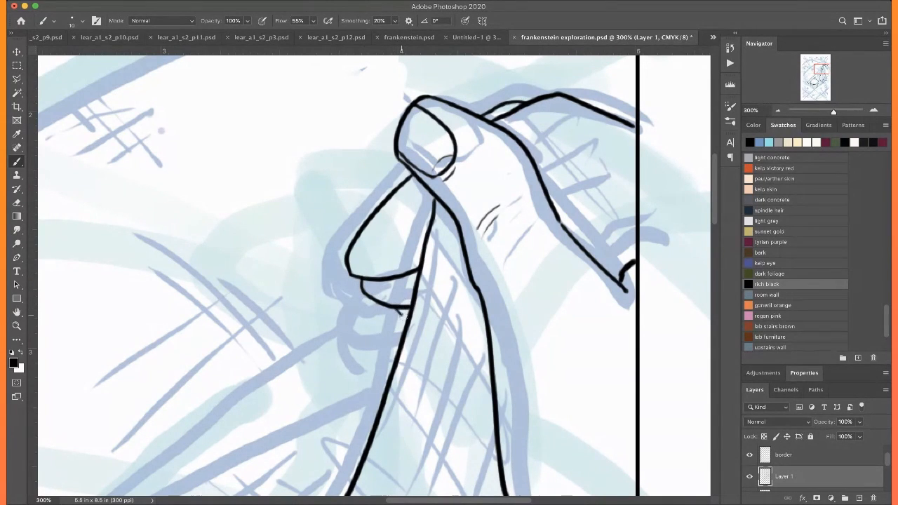
# Add fine cross-hatching along the hand's lower edge beside the right border
pyautogui.hscroll(5, 398, 300)
pyautogui.scroll(4, 398, 300)
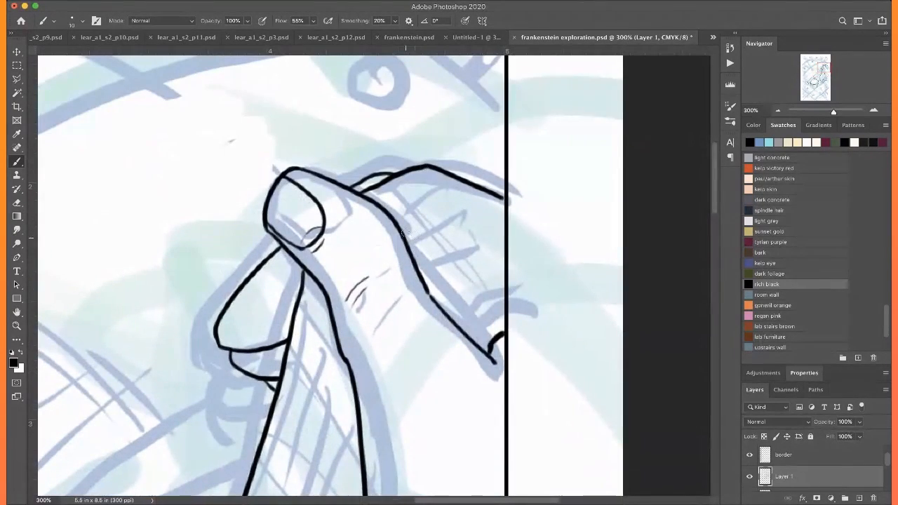
pyautogui.moveTo(492, 336); pyautogui.dragTo(457, 297)
pyautogui.moveTo(478, 343); pyautogui.dragTo(487, 313)
pyautogui.moveTo(483, 313); pyautogui.dragTo(476, 339)
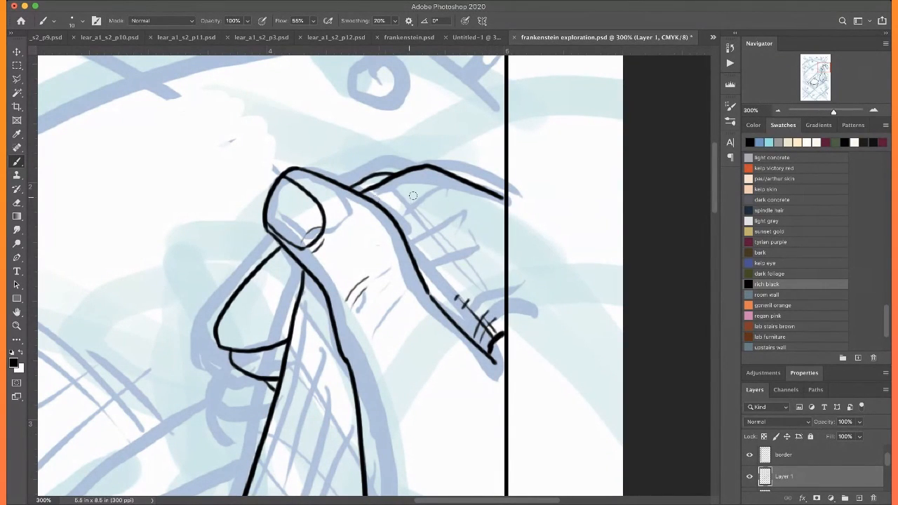
# Hatch the skin flap along its broken fold edge with short crossed strokes and longer thin lines above
pyautogui.scroll(-10, 424, 181)
pyautogui.hscroll(-3, 424, 181)
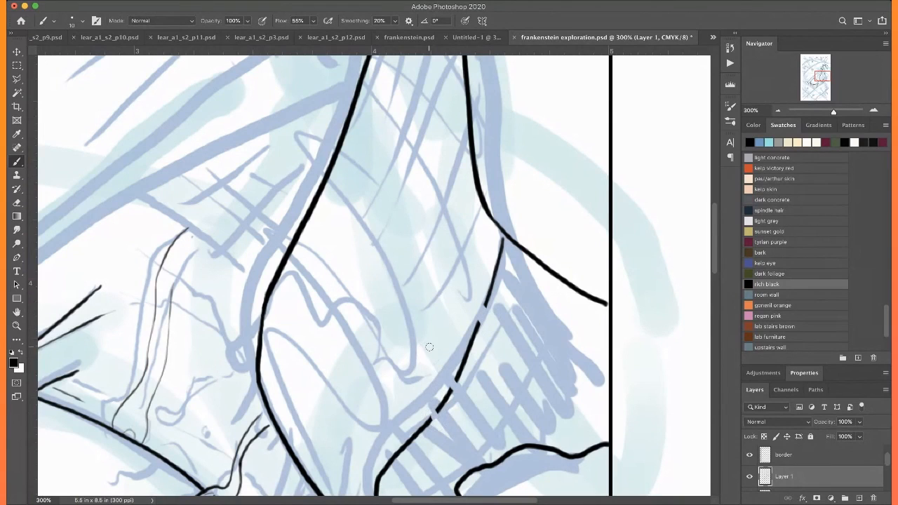
pyautogui.moveTo(460, 284); pyautogui.dragTo(478, 311)
pyautogui.moveTo(478, 281)
pyautogui.mouseDown()
pyautogui.moveTo(463, 328)
pyautogui.moveTo(476, 306)
pyautogui.mouseUp()
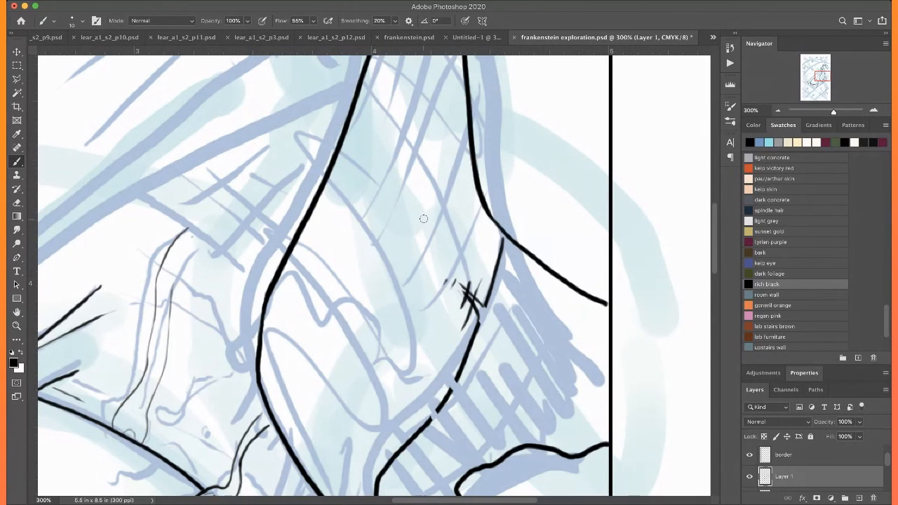
pyautogui.moveTo(461, 159); pyautogui.dragTo(439, 264)
pyautogui.moveTo(465, 210); pyautogui.dragTo(437, 264)
pyautogui.moveTo(387, 466); pyautogui.dragTo(379, 377)
pyautogui.moveTo(443, 295); pyautogui.dragTo(412, 265)
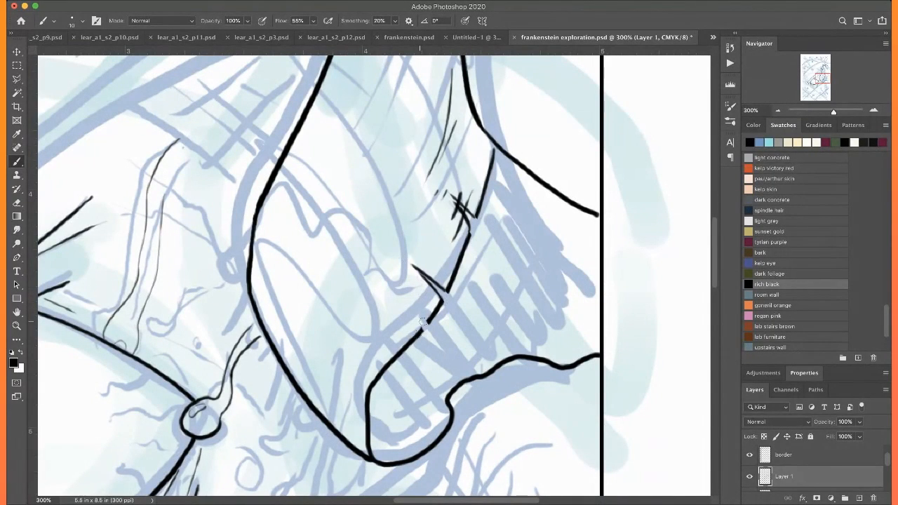
pyautogui.moveTo(423, 325)
pyautogui.mouseDown()
pyautogui.moveTo(396, 292)
pyautogui.moveTo(433, 291)
pyautogui.mouseUp()
pyautogui.scroll(-5, 371, 209)
pyautogui.hscroll(3, 372, 209)
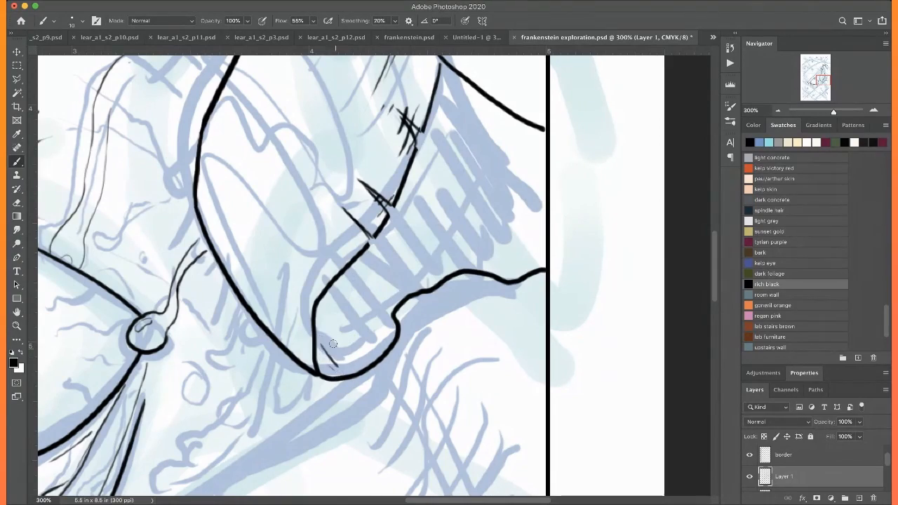
# Ink the torn strands hanging beneath the skin flap's lower left edge
pyautogui.scroll(3, 322, 358)
pyautogui.hscroll(-4, 322, 358)
pyautogui.scroll(-5, 297, 299)
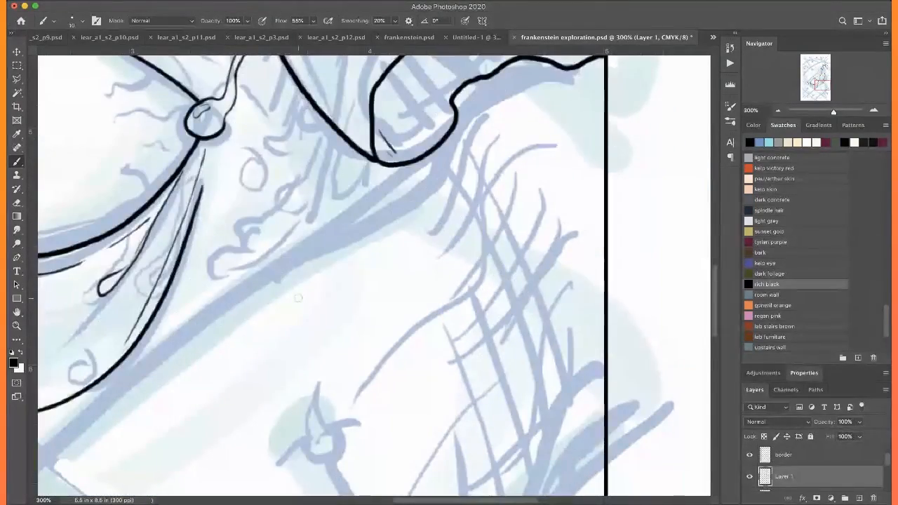
pyautogui.hscroll(-4, 296, 299)
pyautogui.scroll(5, 297, 298)
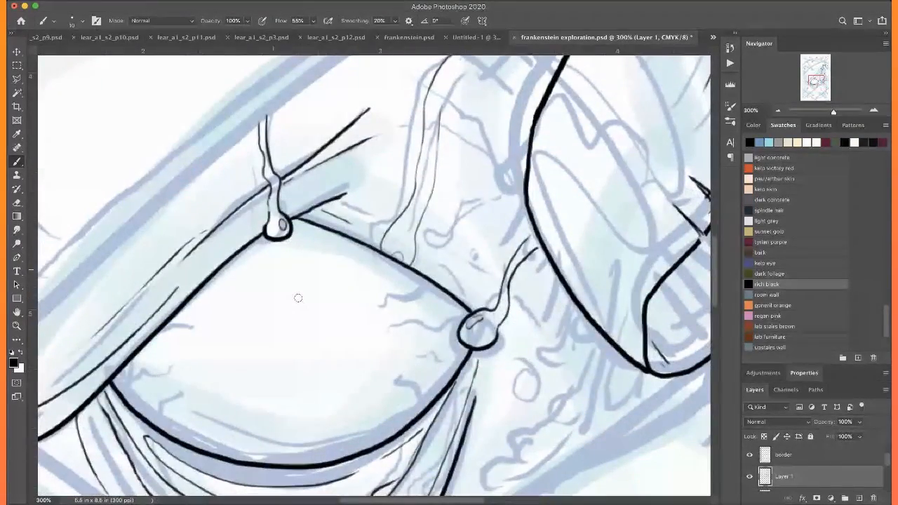
pyautogui.hscroll(3, 298, 298)
pyautogui.scroll(-3, 467, 169)
pyautogui.moveTo(468, 173); pyautogui.dragTo(450, 232)
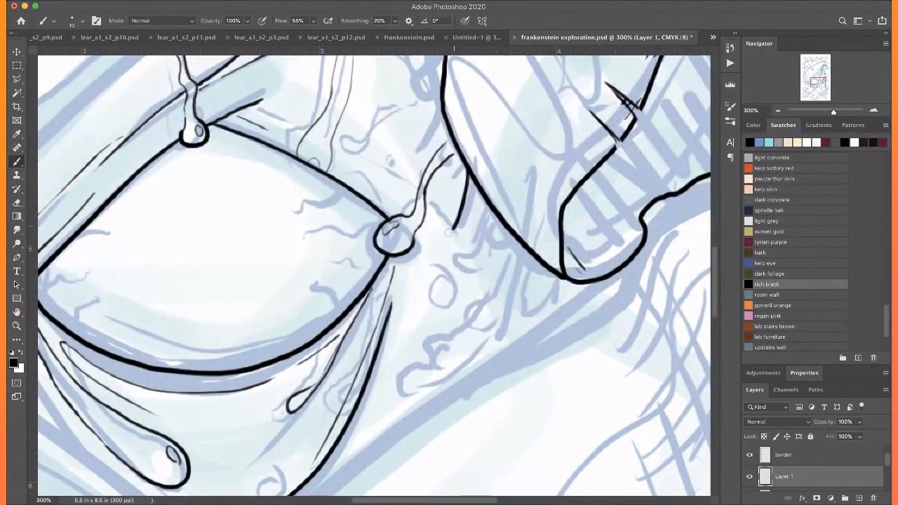
pyautogui.moveTo(487, 201); pyautogui.dragTo(478, 221)
pyautogui.moveTo(510, 199)
pyautogui.mouseDown()
pyautogui.moveTo(492, 270)
pyautogui.moveTo(474, 294)
pyautogui.mouseUp()
pyautogui.moveTo(516, 214); pyautogui.dragTo(492, 308)
pyautogui.moveTo(536, 249); pyautogui.dragTo(536, 283)
# Ink a teardrop with an inner highlight at the end of the longest strand beneath the flap
pyautogui.hscroll(3, 523, 202)
pyautogui.scroll(-4, 399, 243)
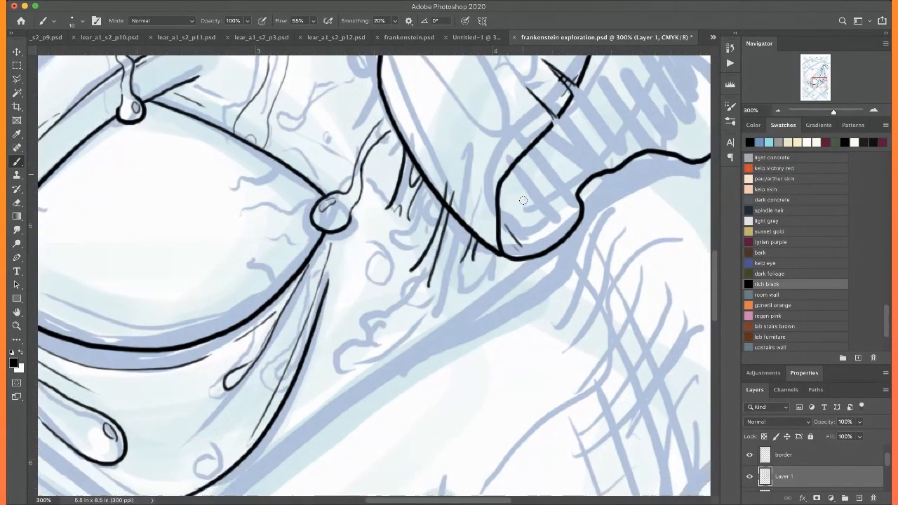
pyautogui.moveTo(409, 229)
pyautogui.mouseDown()
pyautogui.moveTo(394, 242)
pyautogui.moveTo(419, 247)
pyautogui.moveTo(411, 244)
pyautogui.mouseUp()
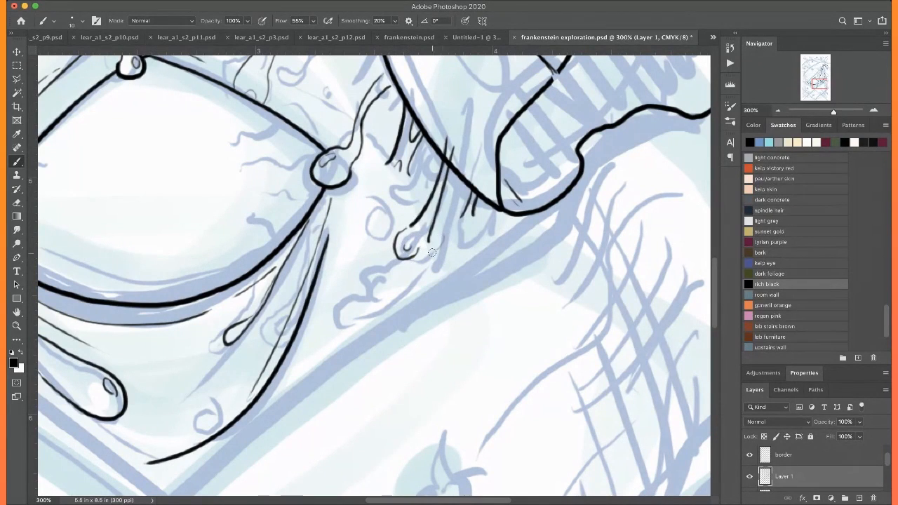
# Ink the long diagonal edge from beneath the flap's rounded end down to the bottom border
pyautogui.moveTo(568, 198)
pyautogui.mouseDown()
pyautogui.moveTo(534, 242)
pyautogui.moveTo(169, 500)
pyautogui.mouseUp()
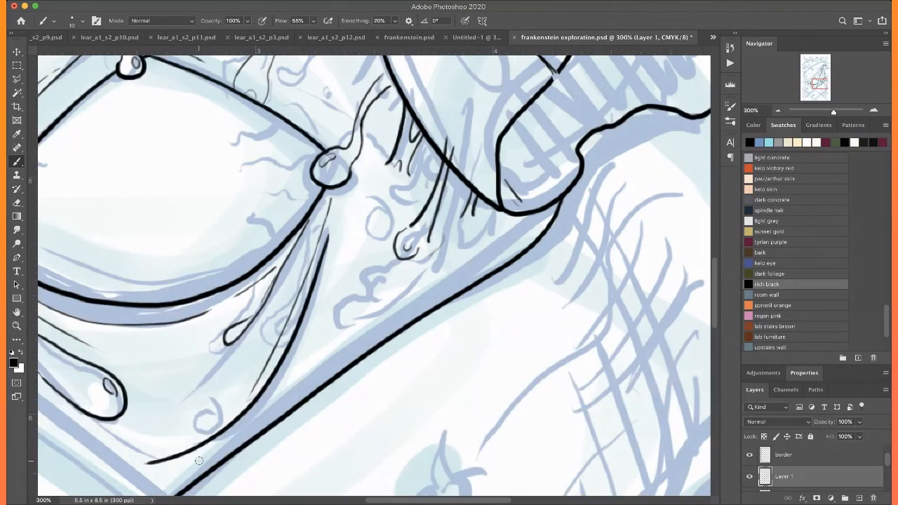
pyautogui.scroll(-5, 200, 461)
pyautogui.hscroll(-5, 200, 461)
pyautogui.moveTo(556, 157); pyautogui.dragTo(301, 385)
pyautogui.scroll(-5, 301, 385)
pyautogui.hscroll(-5, 301, 385)
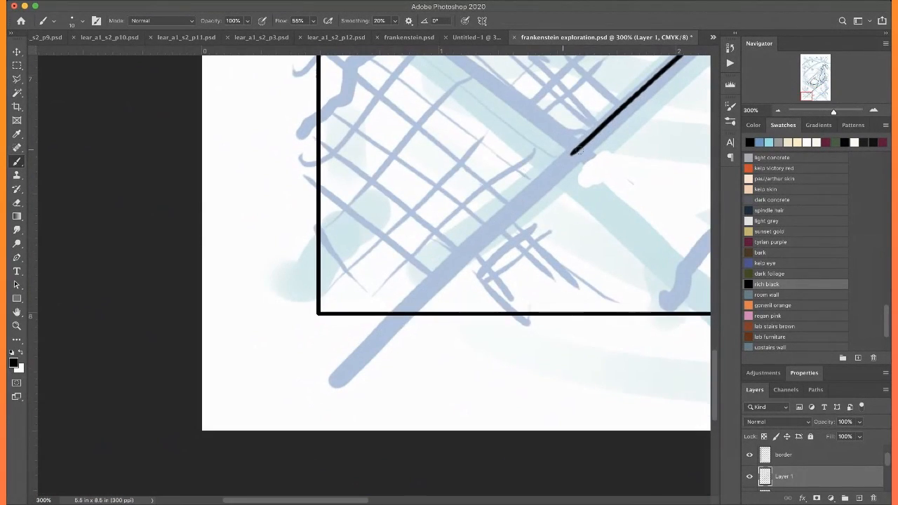
pyautogui.moveTo(574, 149); pyautogui.dragTo(405, 313)
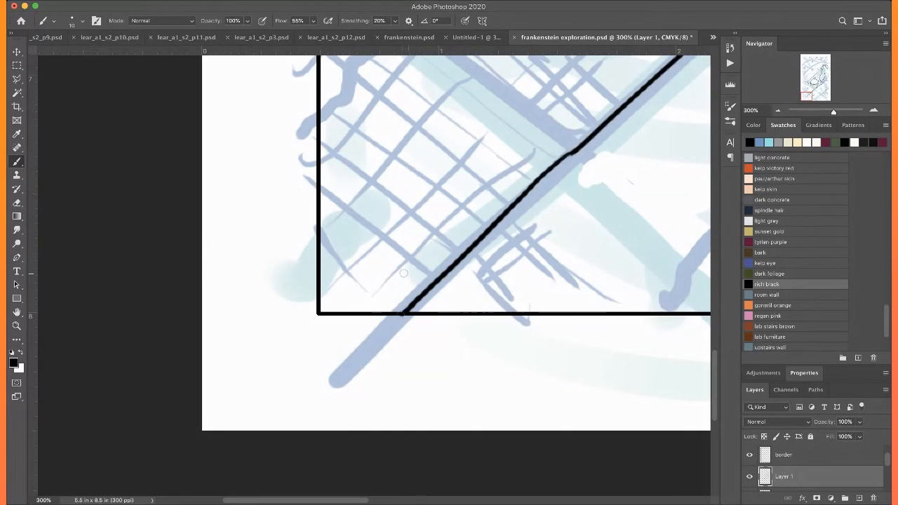
# Ink a second long diagonal edge from the right border down to the bottom border, below the first one
pyautogui.hscroll(10, 404, 273)
pyautogui.scroll(5, 404, 273)
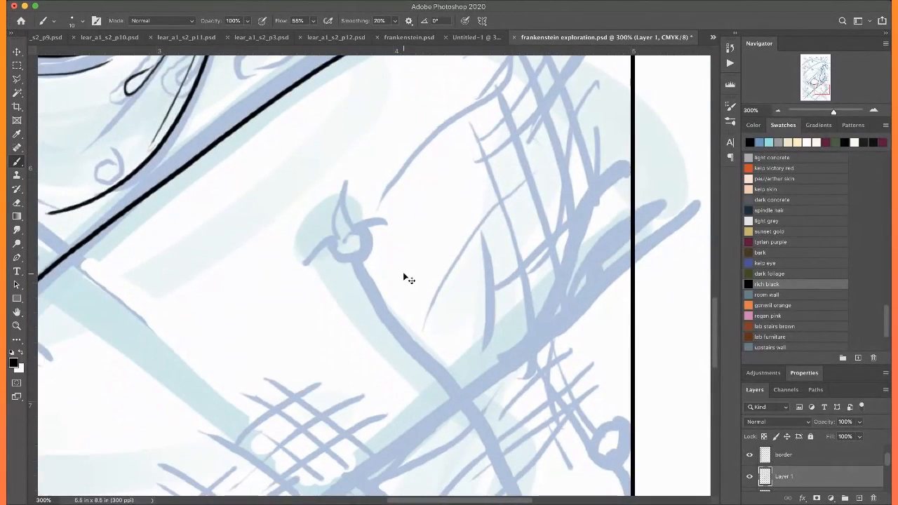
pyautogui.hotkey('ctrl', '-')
pyautogui.moveTo(549, 226)
pyautogui.mouseDown()
pyautogui.moveTo(508, 254)
pyautogui.moveTo(469, 319)
pyautogui.moveTo(414, 372)
pyautogui.mouseUp()
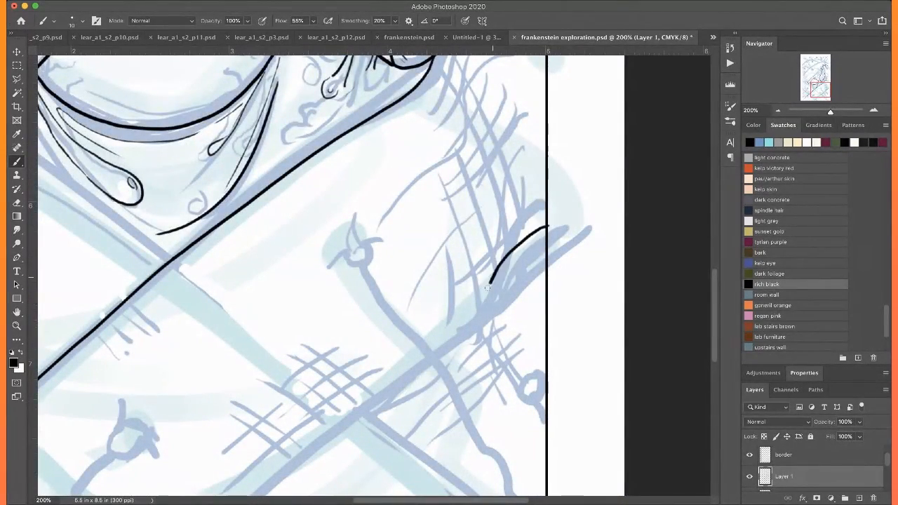
pyautogui.scroll(-5, 435, 270)
pyautogui.hscroll(-5, 435, 270)
pyautogui.moveTo(554, 239); pyautogui.dragTo(380, 378)
pyautogui.scroll(5, 372, 385)
pyautogui.hscroll(-3, 372, 385)
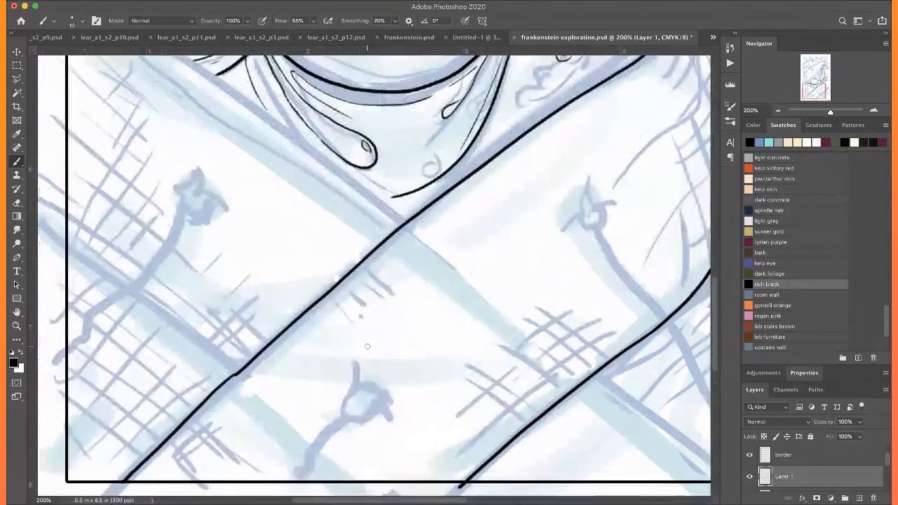
# Ink the crossing diagonal from the left border beneath the eye to the long diagonal, and its lower-right continuation to the bottom border
pyautogui.hotkey('ctrl', '-')
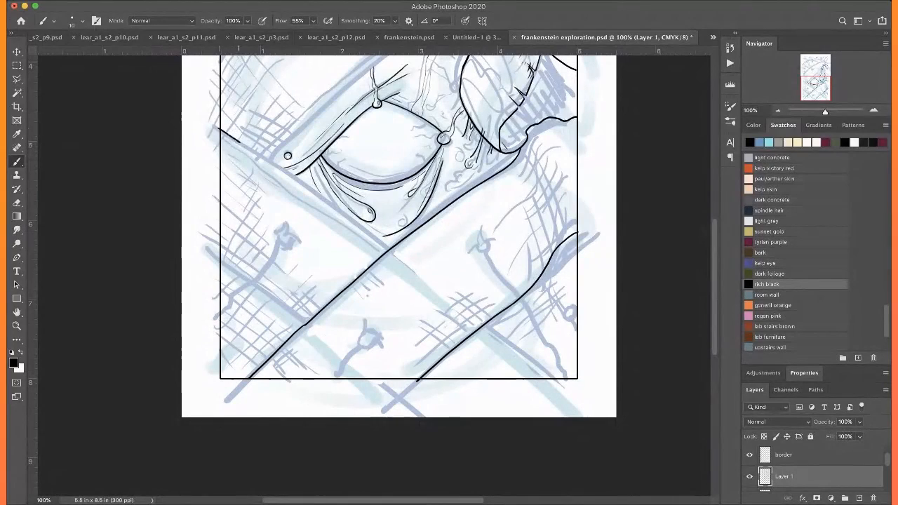
pyautogui.moveTo(286, 170); pyautogui.dragTo(353, 217)
pyautogui.moveTo(391, 244); pyautogui.dragTo(399, 249)
pyautogui.moveTo(522, 348); pyautogui.dragTo(554, 374)
pyautogui.press('super+equal')
pyautogui.press('super+equal')
pyautogui.press('super+equal')
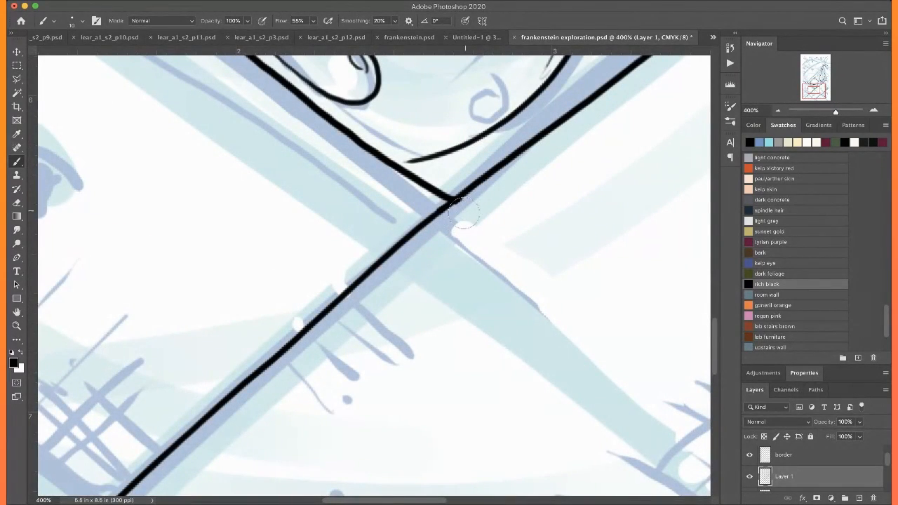
# Erase the overshooting ends of the crossing diagonal at the left border and of its continuation at the bottom border
pyautogui.scroll(5, 468, 175)
pyautogui.hscroll(-5, 468, 176)
pyautogui.hscroll(-10, 467, 175)
pyautogui.scroll(5, 467, 176)
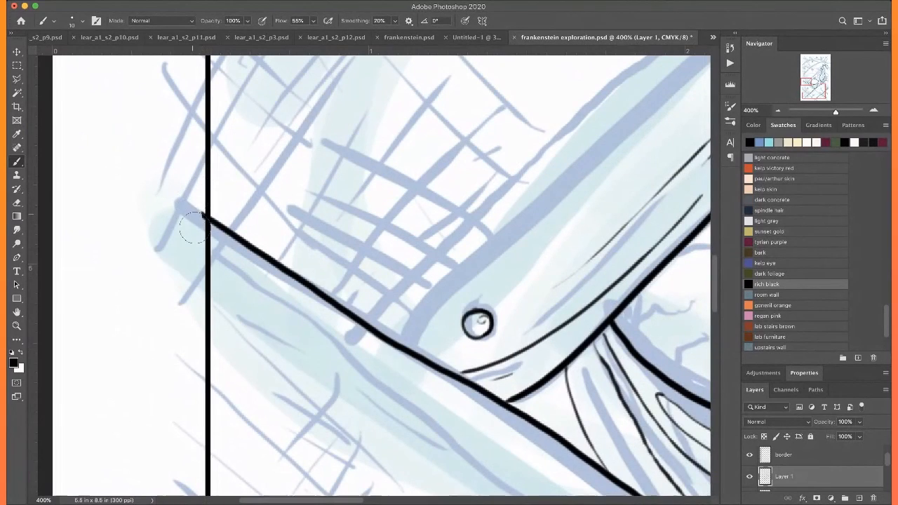
pyautogui.moveTo(194, 228); pyautogui.dragTo(193, 221)
pyautogui.scroll(-14, 185, 196)
pyautogui.hscroll(14, 184, 196)
pyautogui.scroll(5, 184, 196)
pyautogui.hscroll(-1, 185, 197)
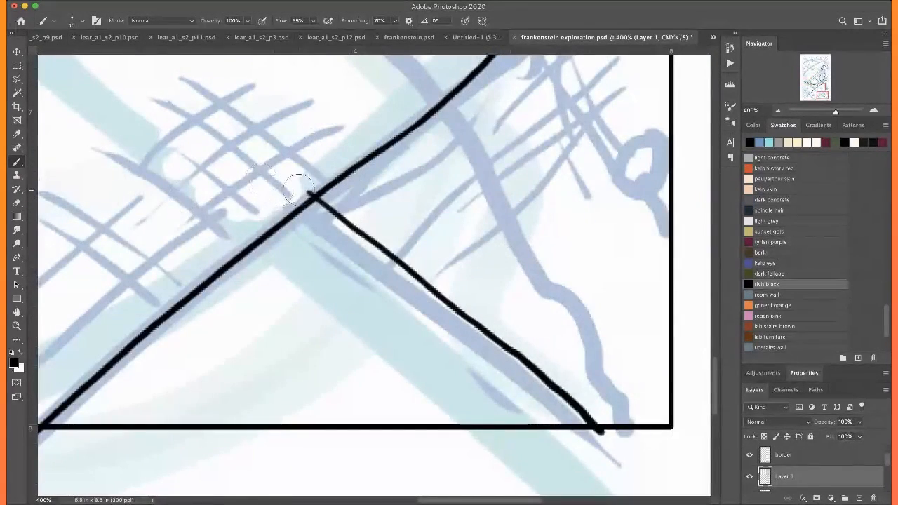
pyautogui.moveTo(589, 445); pyautogui.dragTo(594, 438)
pyautogui.scroll(4, 603, 388)
pyautogui.hscroll(-1, 603, 388)
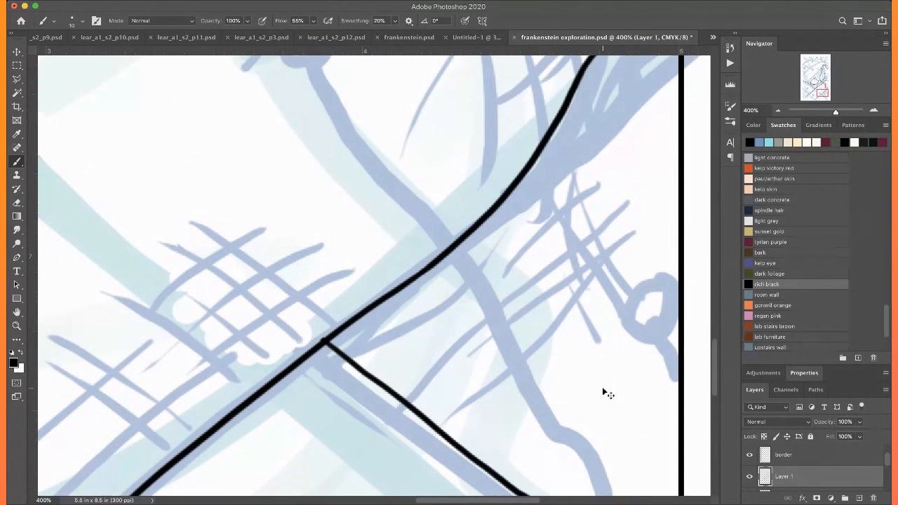
# Hatch short crossed strokes beneath the lower-right crossing edge and add a few small marks above the bottom border
pyautogui.scroll(-4, 601, 387)
pyautogui.moveTo(409, 257); pyautogui.dragTo(368, 316)
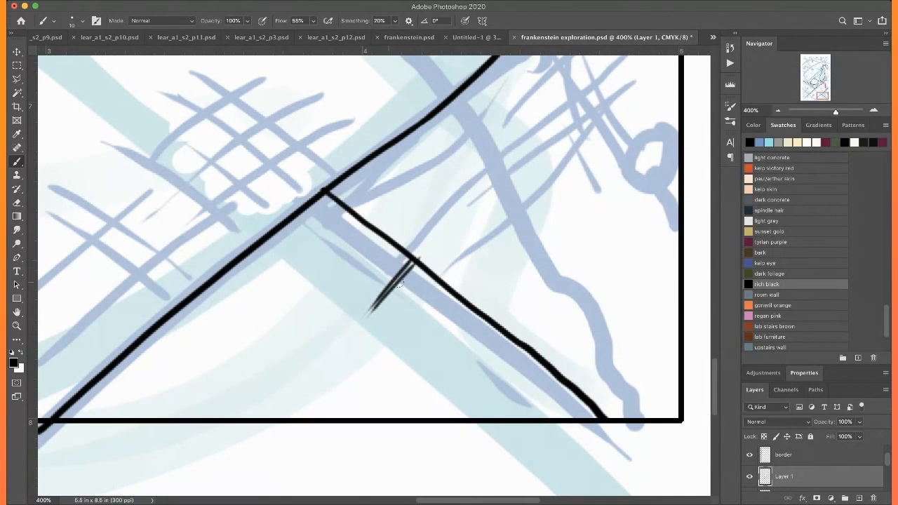
pyautogui.moveTo(378, 264); pyautogui.dragTo(440, 322)
pyautogui.moveTo(402, 273); pyautogui.dragTo(369, 305)
pyautogui.moveTo(265, 365)
pyautogui.mouseDown()
pyautogui.moveTo(285, 386)
pyautogui.moveTo(300, 382)
pyautogui.moveTo(279, 403)
pyautogui.mouseUp()
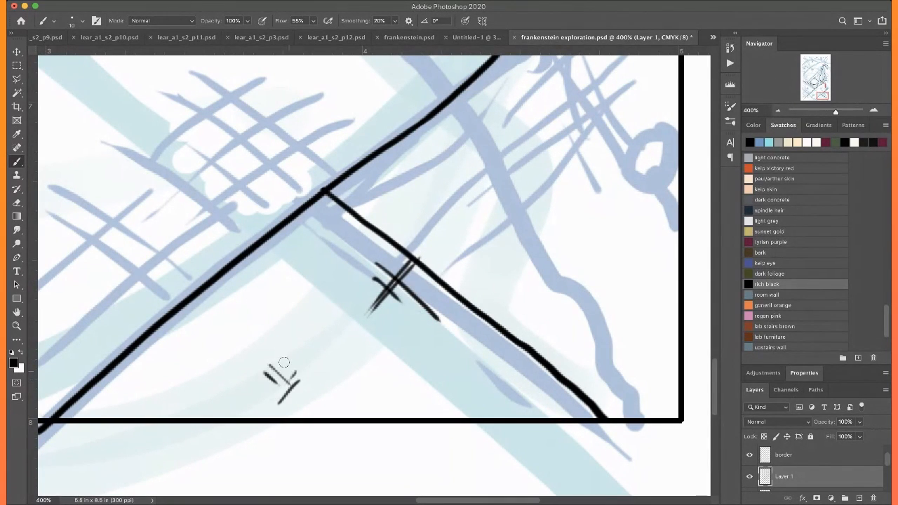
# Ink the short diagonal line above the eye's hanging strands, ending at the skin flap's left edge
pyautogui.press('super+0')
pyautogui.scroll(-1, 269, 354)
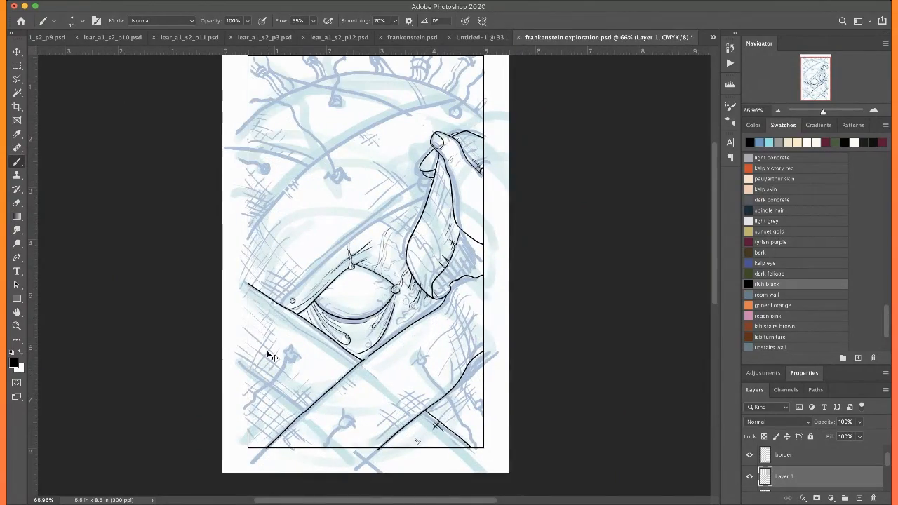
pyautogui.press('super+equal')
pyautogui.press('super+equal')
pyautogui.press('super+equal')
pyautogui.press('super+equal')
pyautogui.press('super+equal')
pyautogui.scroll(5, 266, 350)
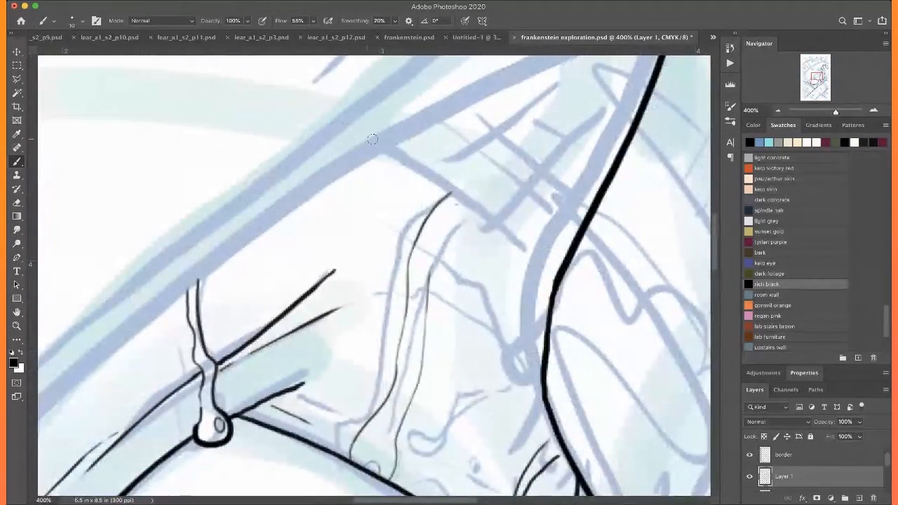
pyautogui.scroll(3, 337, 151)
pyautogui.hscroll(5, 337, 151)
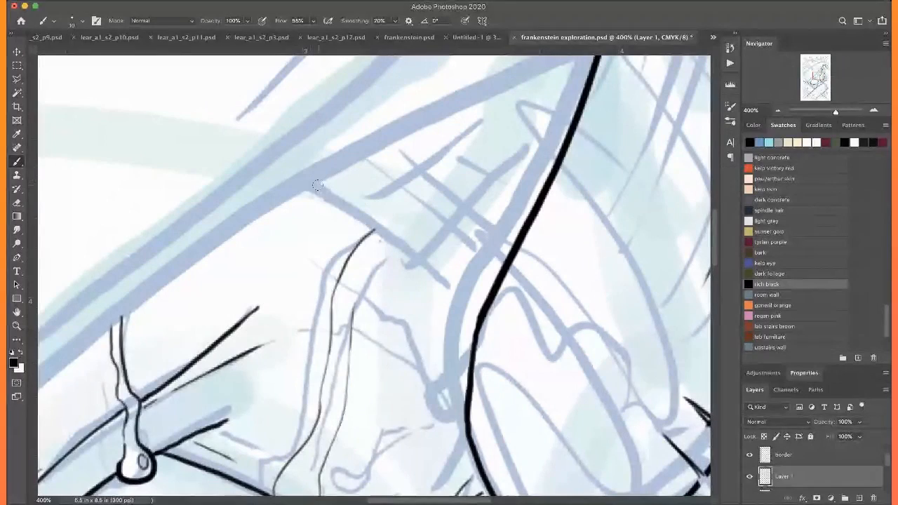
pyautogui.moveTo(313, 184); pyautogui.dragTo(480, 316)
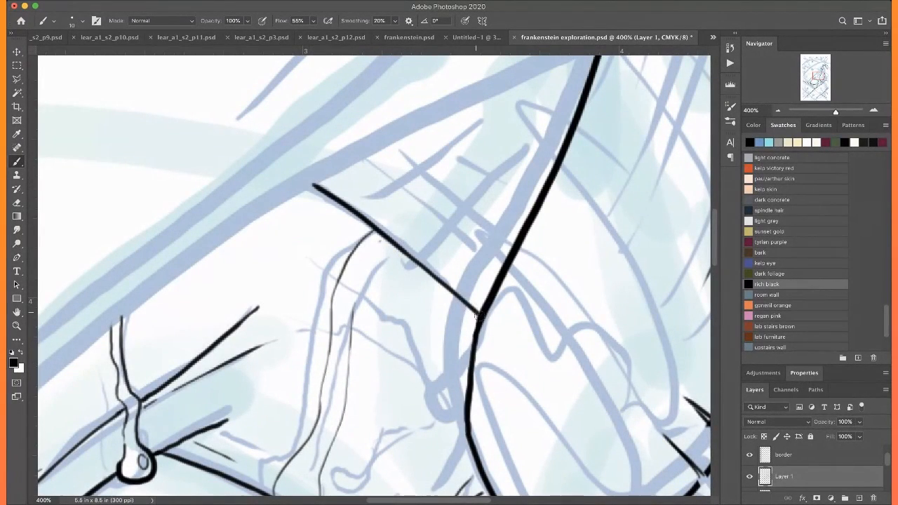
# Ink small tick marks at the nick in the skin flap's left edge and thin hatching down the flap's upper part
pyautogui.hscroll(10, 459, 270)
pyautogui.scroll(3, 459, 270)
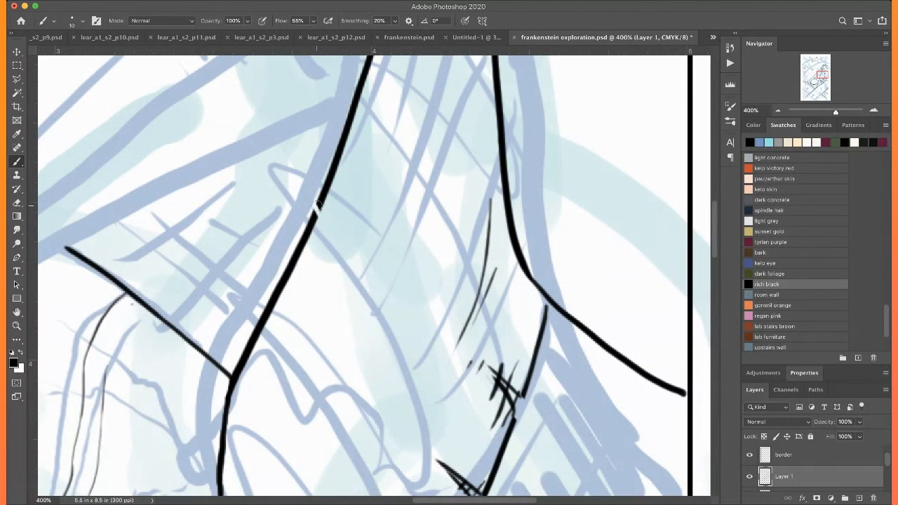
pyautogui.moveTo(317, 209); pyautogui.dragTo(329, 230)
pyautogui.scroll(5, 322, 196)
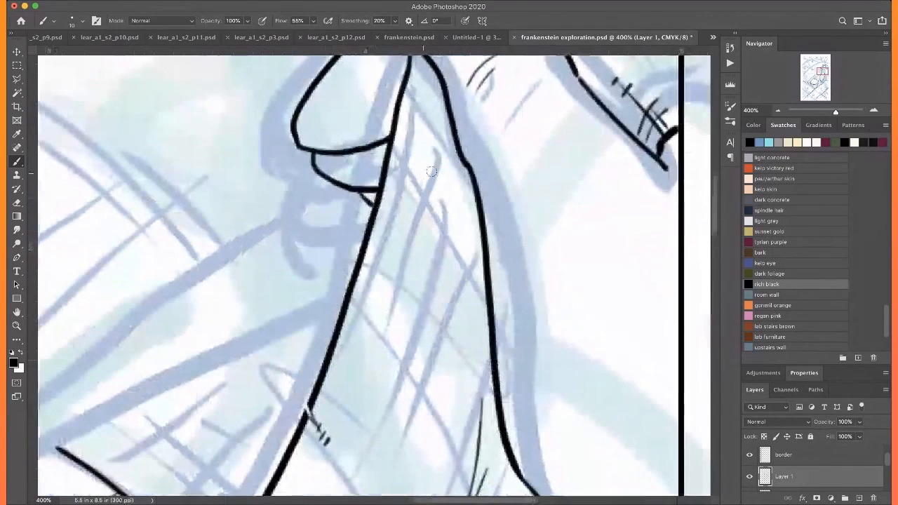
pyautogui.moveTo(434, 169); pyautogui.dragTo(394, 317)
pyautogui.moveTo(440, 267); pyautogui.dragTo(437, 284)
pyautogui.moveTo(420, 342); pyautogui.dragTo(389, 401)
pyautogui.moveTo(410, 271)
pyautogui.mouseDown()
pyautogui.moveTo(456, 344)
pyautogui.moveTo(422, 314)
pyautogui.moveTo(438, 340)
pyautogui.mouseUp()
pyautogui.moveTo(417, 322); pyautogui.dragTo(435, 361)
# Ink short creases and crossed strokes along the wavy skin edge behind the flap's lower end
pyautogui.scroll(-10, 400, 288)
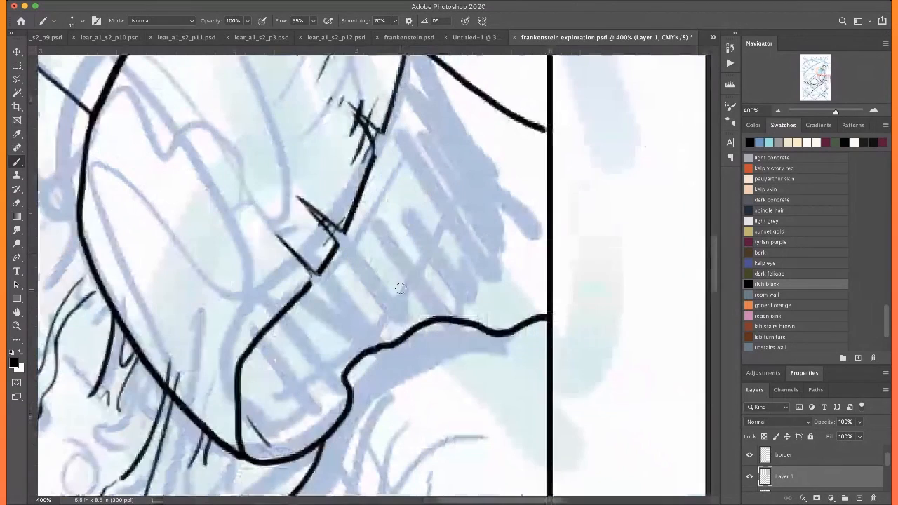
pyautogui.moveTo(344, 383); pyautogui.dragTo(312, 341)
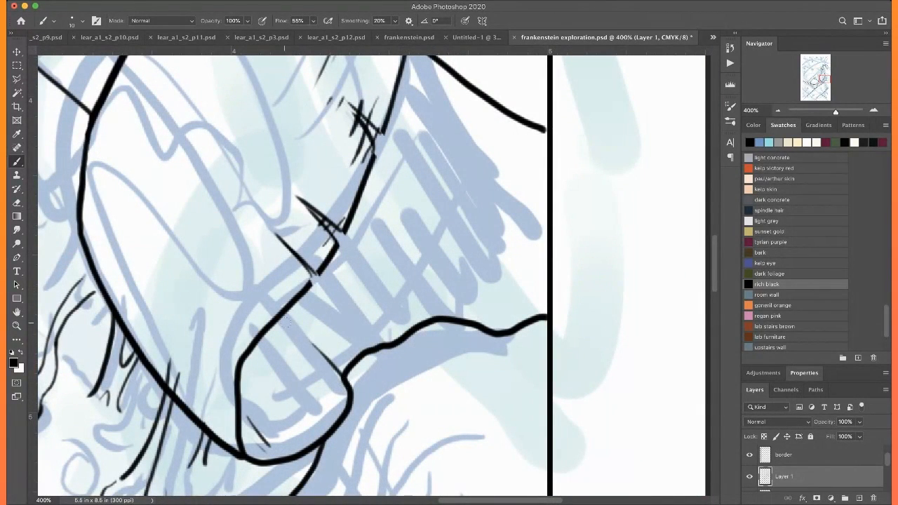
pyautogui.moveTo(484, 326); pyautogui.dragTo(419, 266)
pyautogui.moveTo(400, 337); pyautogui.dragTo(355, 291)
pyautogui.moveTo(339, 395)
pyautogui.mouseDown()
pyautogui.moveTo(332, 366)
pyautogui.moveTo(398, 311)
pyautogui.moveTo(379, 301)
pyautogui.mouseUp()
pyautogui.moveTo(356, 296); pyautogui.dragTo(371, 289)
pyautogui.moveTo(445, 294); pyautogui.dragTo(491, 316)
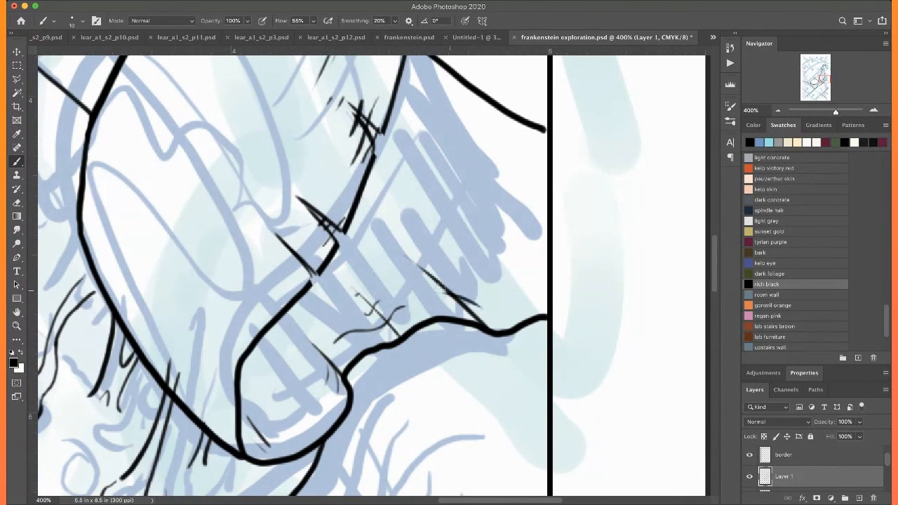
pyautogui.moveTo(428, 283); pyautogui.dragTo(482, 303)
# Ink a thin wavy line from the flap's broken edge to the hand's lower contour, with short strokes beneath it
pyautogui.scroll(5, 401, 222)
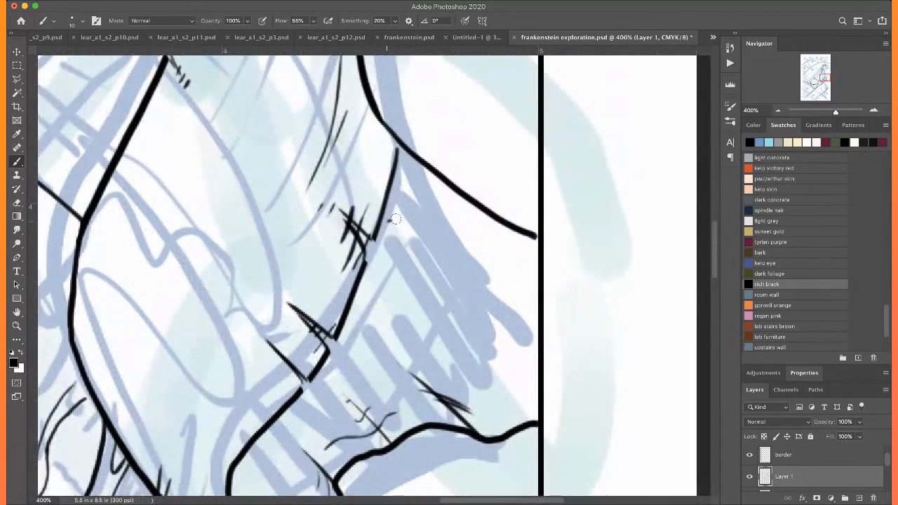
pyautogui.moveTo(388, 222); pyautogui.dragTo(492, 226)
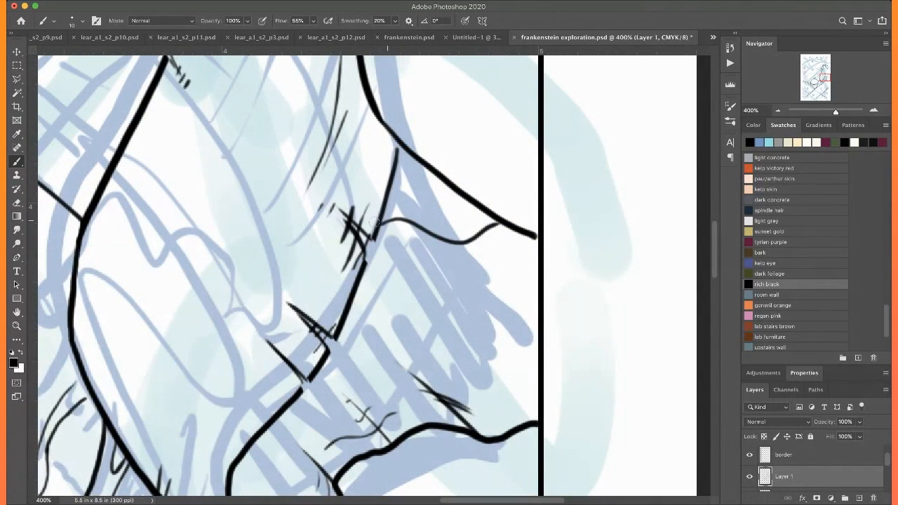
pyautogui.moveTo(471, 239)
pyautogui.mouseDown()
pyautogui.moveTo(506, 286)
pyautogui.moveTo(468, 247)
pyautogui.moveTo(505, 312)
pyautogui.mouseUp()
pyautogui.moveTo(507, 253); pyautogui.dragTo(476, 274)
# Ink the lower-right stitch knot with its frayed thread ends, rounded underside and small stripes on the upright end
pyautogui.scroll(-10, 467, 198)
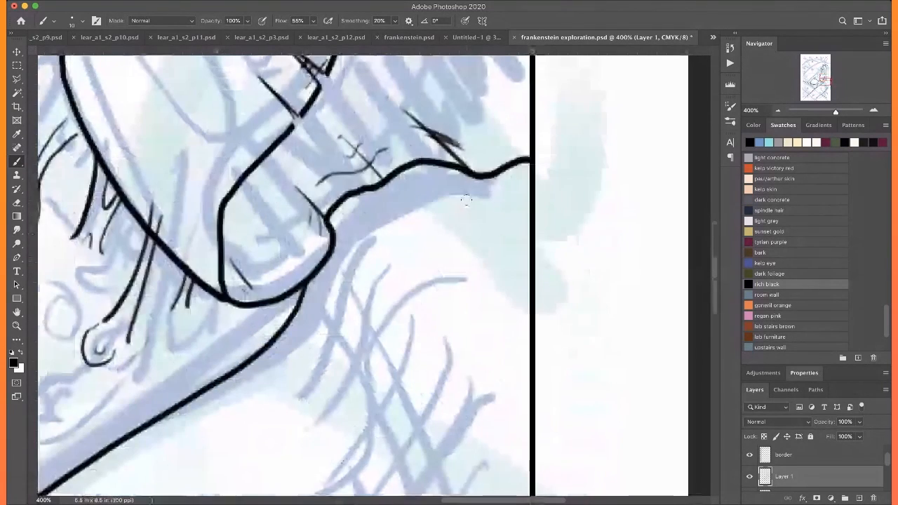
pyautogui.scroll(-15, 468, 200)
pyautogui.scroll(3, 466, 200)
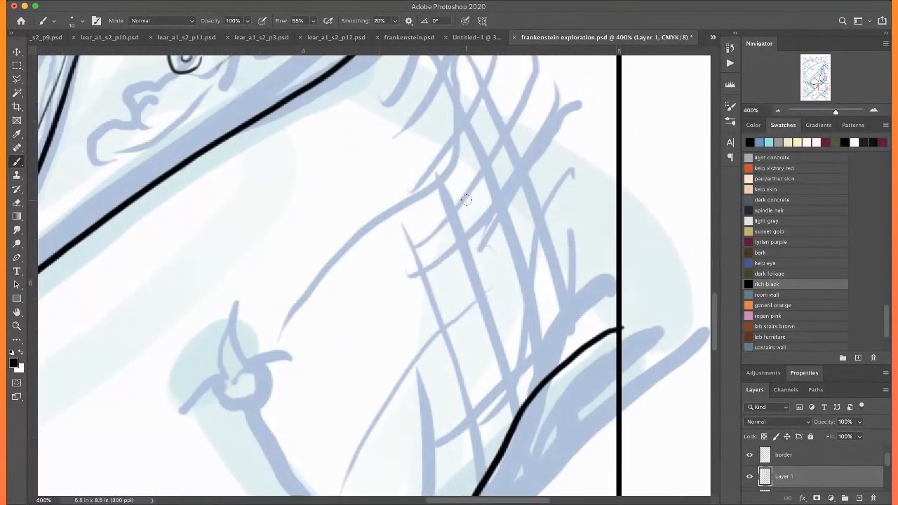
pyautogui.hscroll(-5, 466, 200)
pyautogui.scroll(-2, 467, 200)
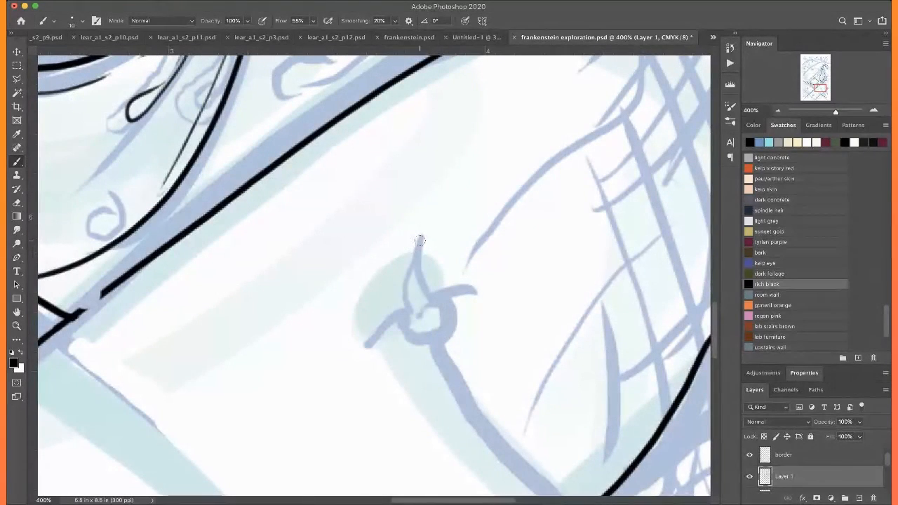
pyautogui.moveTo(411, 243); pyautogui.dragTo(424, 238)
pyautogui.moveTo(412, 247)
pyautogui.mouseDown()
pyautogui.moveTo(425, 243)
pyautogui.moveTo(426, 298)
pyautogui.moveTo(453, 289)
pyautogui.moveTo(476, 296)
pyautogui.mouseUp()
pyautogui.moveTo(417, 245)
pyautogui.mouseDown()
pyautogui.moveTo(404, 299)
pyautogui.moveTo(378, 328)
pyautogui.moveTo(398, 335)
pyautogui.mouseUp()
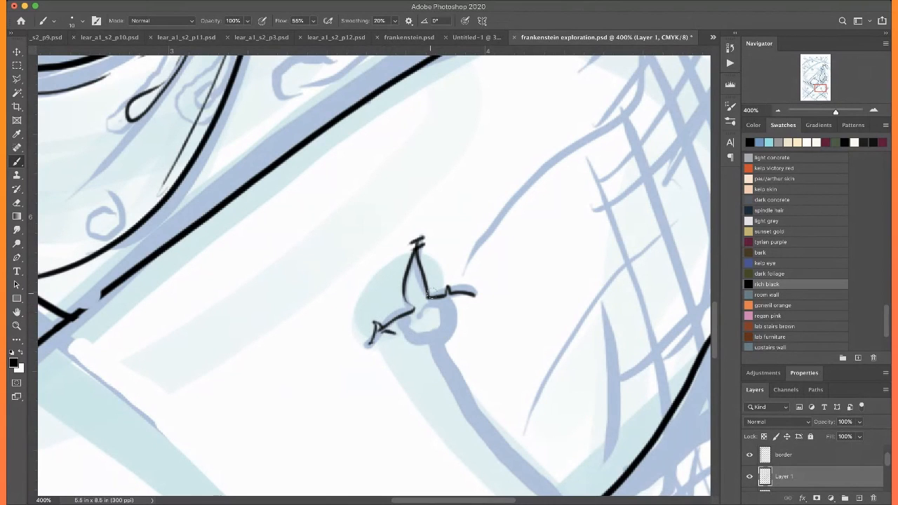
pyautogui.moveTo(449, 294); pyautogui.dragTo(453, 336)
pyautogui.moveTo(396, 325); pyautogui.dragTo(424, 346)
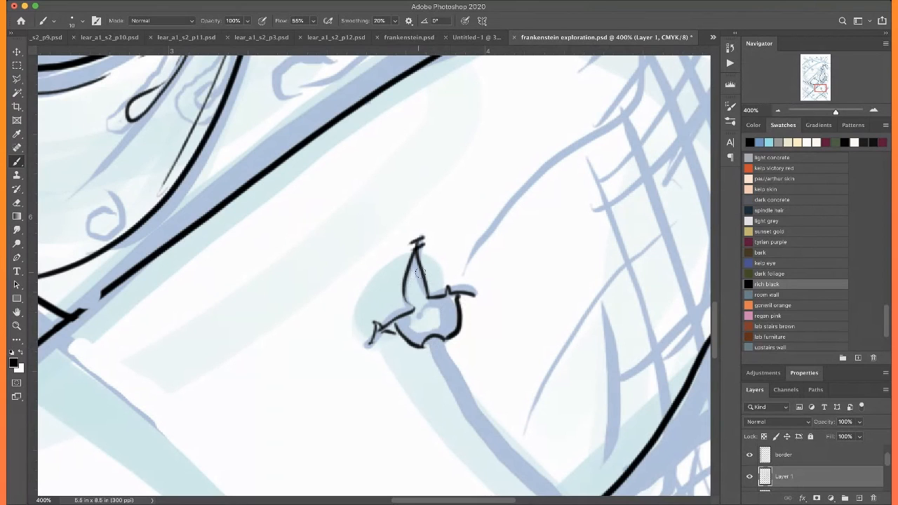
pyautogui.moveTo(421, 283); pyautogui.dragTo(406, 292)
pyautogui.moveTo(452, 388)
pyautogui.mouseDown()
pyautogui.moveTo(393, 288)
pyautogui.moveTo(371, 209)
pyautogui.moveTo(331, 134)
pyautogui.moveTo(320, 141)
pyautogui.moveTo(553, 423)
pyautogui.mouseUp()
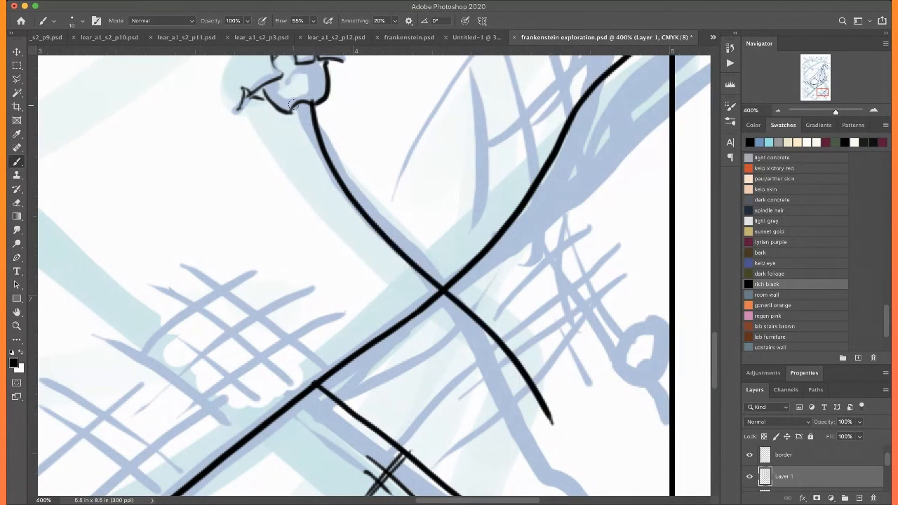
pyautogui.moveTo(293, 117)
pyautogui.mouseDown()
pyautogui.moveTo(312, 174)
pyautogui.moveTo(365, 246)
pyautogui.moveTo(491, 368)
pyautogui.mouseUp()
pyautogui.scroll(-10, 479, 352)
pyautogui.hscroll(4, 480, 352)
pyautogui.moveTo(362, 57)
pyautogui.mouseDown()
pyautogui.moveTo(386, 85)
pyautogui.moveTo(449, 225)
pyautogui.mouseUp()
pyautogui.scroll(3, 507, 266)
pyautogui.press('super+z')
pyautogui.press('super+z')
pyautogui.hscroll(-4, 512, 274)
pyautogui.scroll(3, 512, 273)
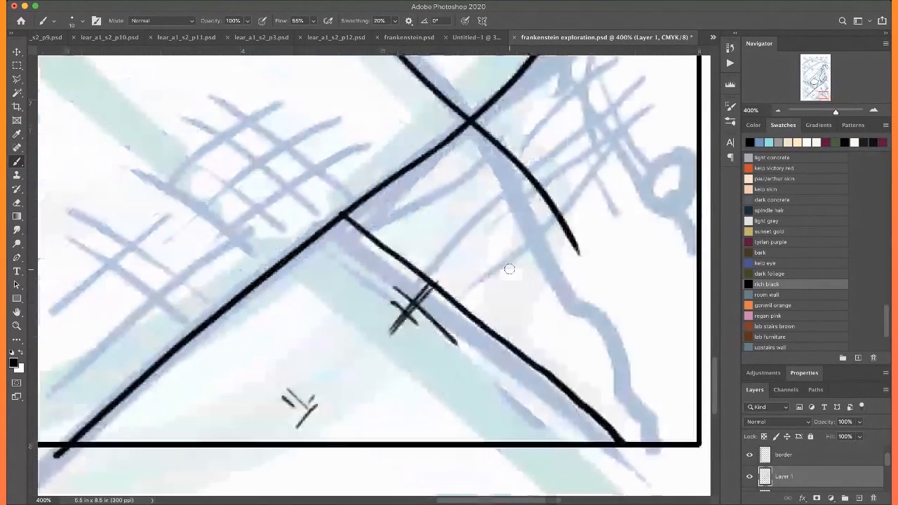
pyautogui.scroll(5, 510, 269)
pyautogui.press('super+z')
# Ink the stitch thread as two parallel curved lines from beneath the knot down to the bottom border
pyautogui.press('super+minus')
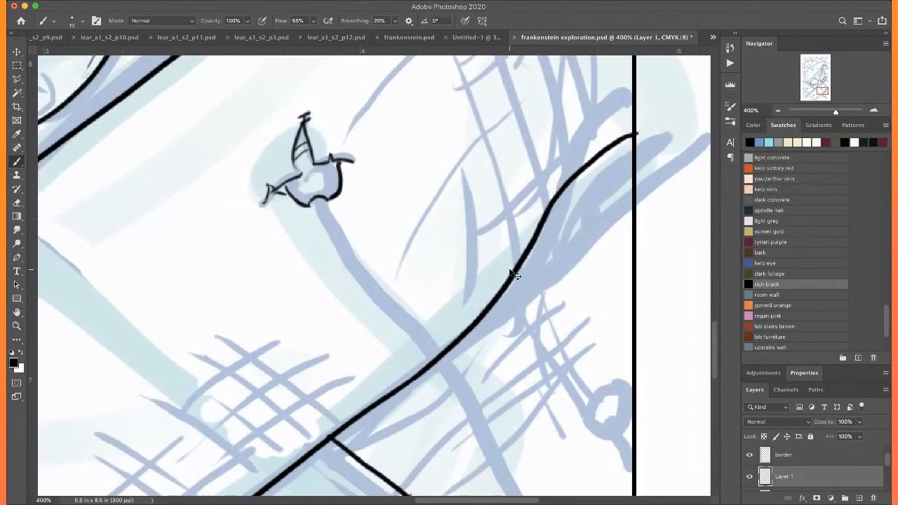
pyautogui.scroll(-3, 509, 268)
pyautogui.scroll(2, 361, 92)
pyautogui.hscroll(-1, 358, 90)
pyautogui.moveTo(347, 83)
pyautogui.mouseDown()
pyautogui.moveTo(522, 425)
pyautogui.moveTo(505, 467)
pyautogui.mouseUp()
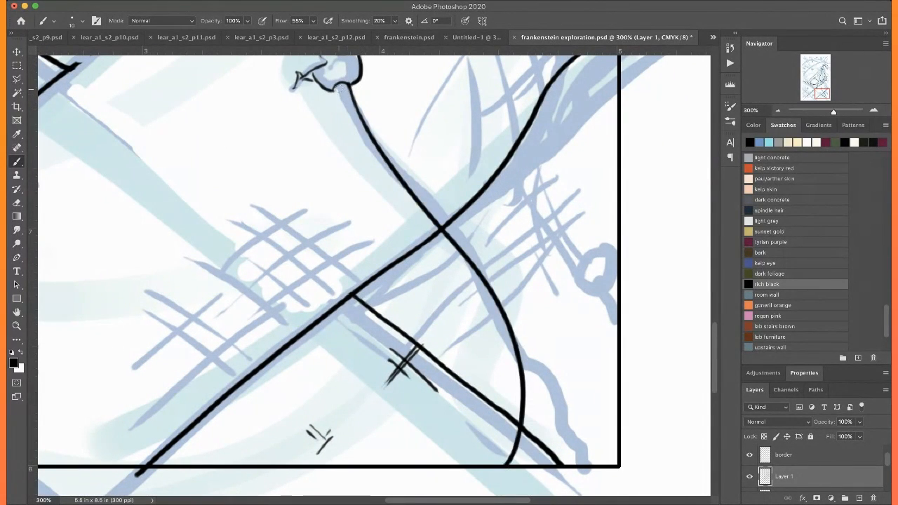
pyautogui.moveTo(335, 89)
pyautogui.mouseDown()
pyautogui.moveTo(386, 195)
pyautogui.moveTo(463, 281)
pyautogui.moveTo(491, 333)
pyautogui.moveTo(510, 395)
pyautogui.moveTo(503, 451)
pyautogui.moveTo(491, 466)
pyautogui.mouseUp()
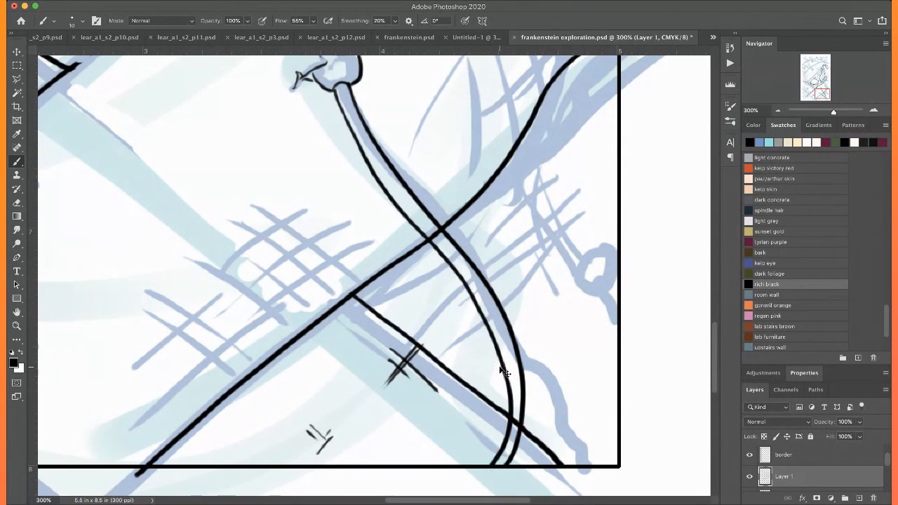
# Erase the diagonal edges inside the stitch thread at both crossings so the thread passes over them
pyautogui.press('super+plus')
pyautogui.press('super+plus')
pyautogui.moveTo(499, 365); pyautogui.dragTo(453, 403)
pyautogui.moveTo(427, 243)
pyautogui.mouseDown()
pyautogui.moveTo(434, 250)
pyautogui.moveTo(422, 231)
pyautogui.mouseUp()
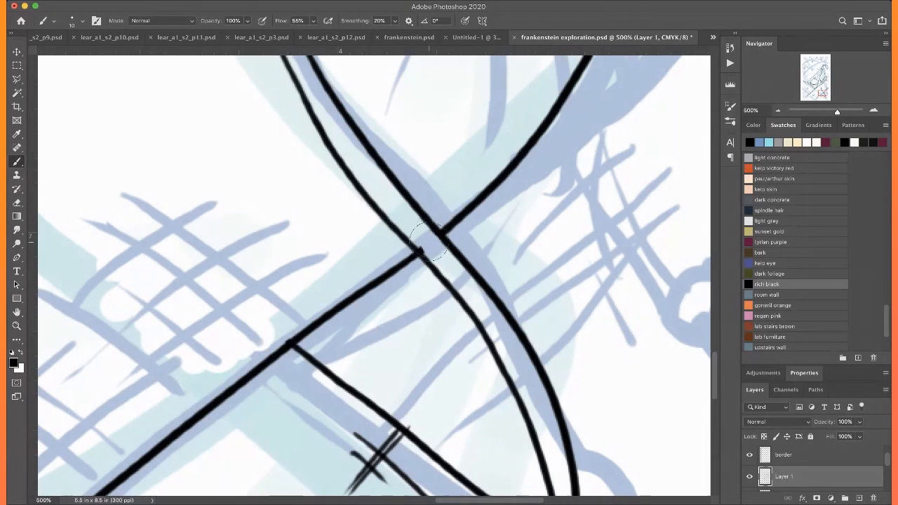
pyautogui.moveTo(413, 244); pyautogui.dragTo(418, 242)
pyautogui.scroll(-5, 422, 220)
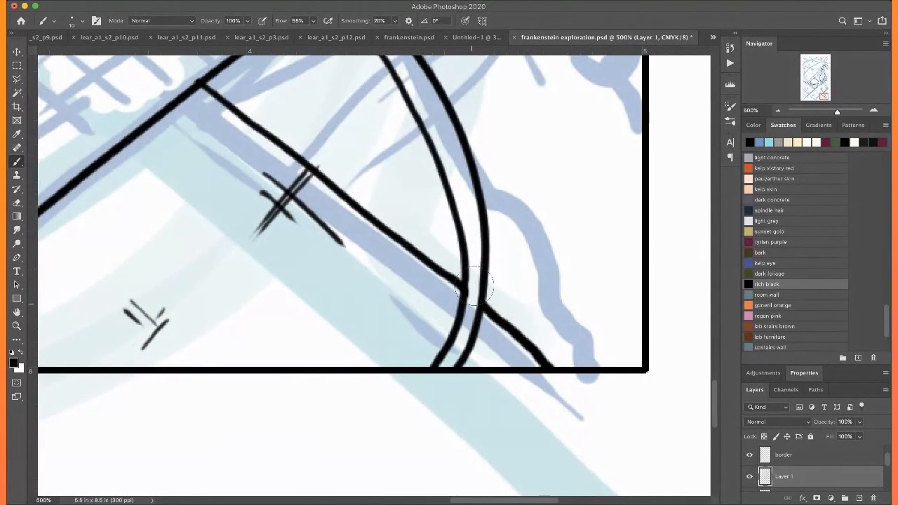
# Hatch the stitch thread just beneath the knot with short curved strokes
pyautogui.scroll(5, 472, 260)
pyautogui.scroll(-3, 472, 258)
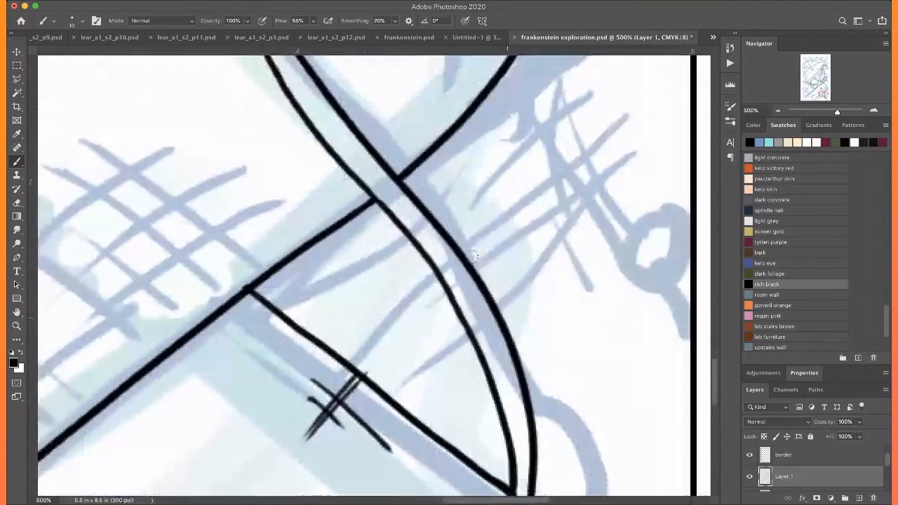
pyautogui.scroll(6, 471, 258)
pyautogui.moveTo(352, 192)
pyautogui.mouseDown()
pyautogui.moveTo(344, 204)
pyautogui.moveTo(351, 222)
pyautogui.mouseUp()
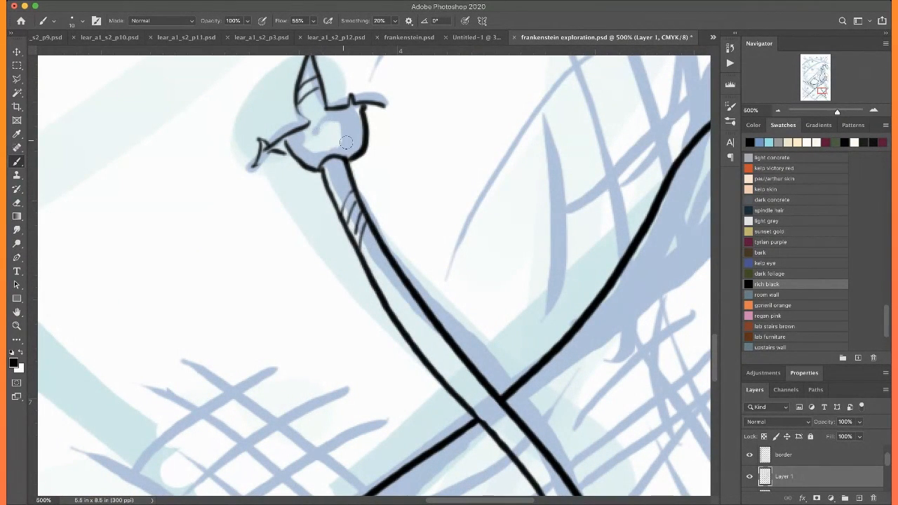
# Ink the inner folds of the stitch knot with short curved lines between its frayed ends and the thread opening
pyautogui.moveTo(354, 149)
pyautogui.mouseDown()
pyautogui.moveTo(303, 161)
pyautogui.moveTo(320, 138)
pyautogui.moveTo(343, 129)
pyautogui.moveTo(355, 135)
pyautogui.moveTo(310, 130)
pyautogui.moveTo(275, 89)
pyautogui.moveTo(326, 109)
pyautogui.moveTo(336, 133)
pyautogui.mouseUp()
pyautogui.moveTo(307, 95); pyautogui.dragTo(321, 133)
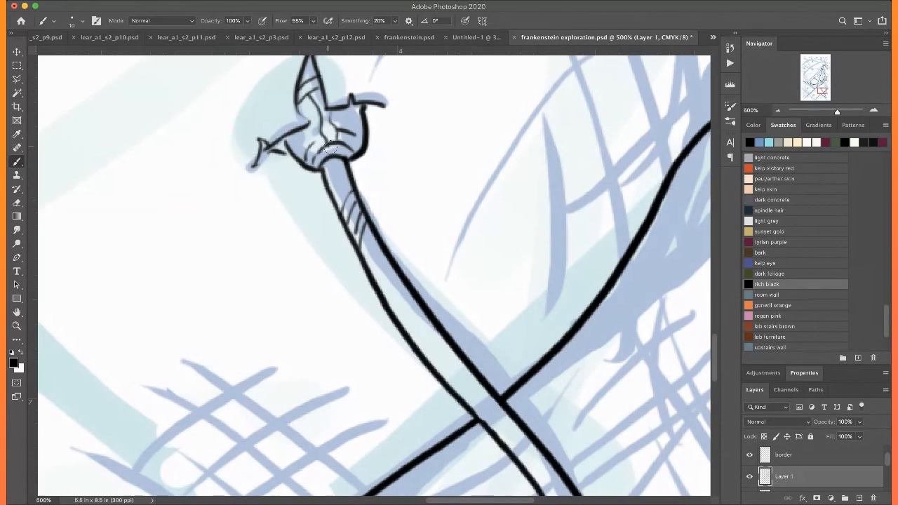
pyautogui.moveTo(498, 432); pyautogui.dragTo(384, 64)
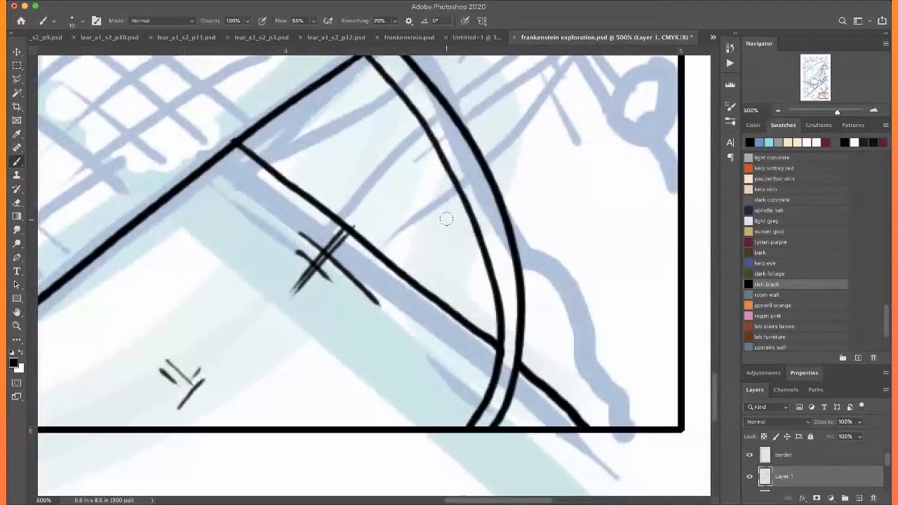
# Ink the small stitch knot beside the right border, with two frayed thread ends, a rounded body, inner folds and the start of its thread
pyautogui.moveTo(447, 218); pyautogui.dragTo(367, 445)
pyautogui.moveTo(397, 151); pyautogui.dragTo(396, 177)
pyautogui.scroll(5, 395, 177)
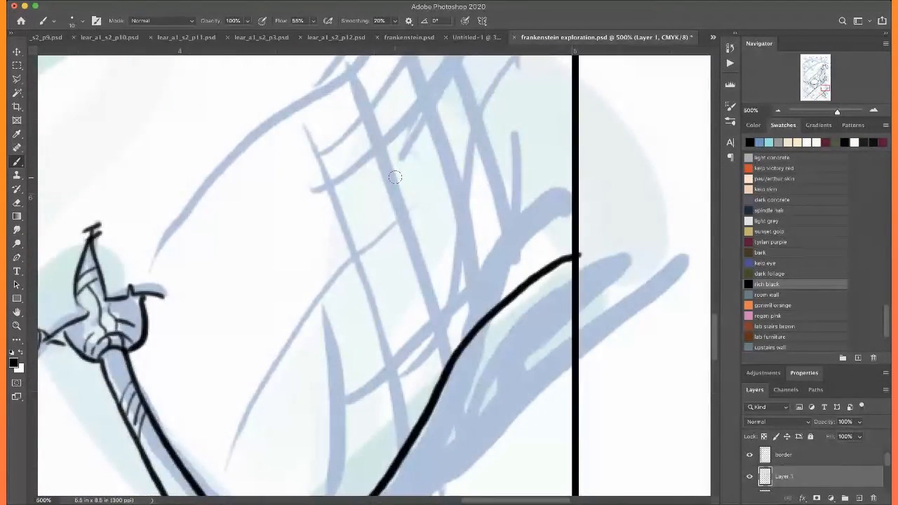
pyautogui.scroll(-5, 395, 177)
pyautogui.scroll(2, 395, 177)
pyautogui.scroll(-4, 474, 185)
pyautogui.hscroll(2, 473, 185)
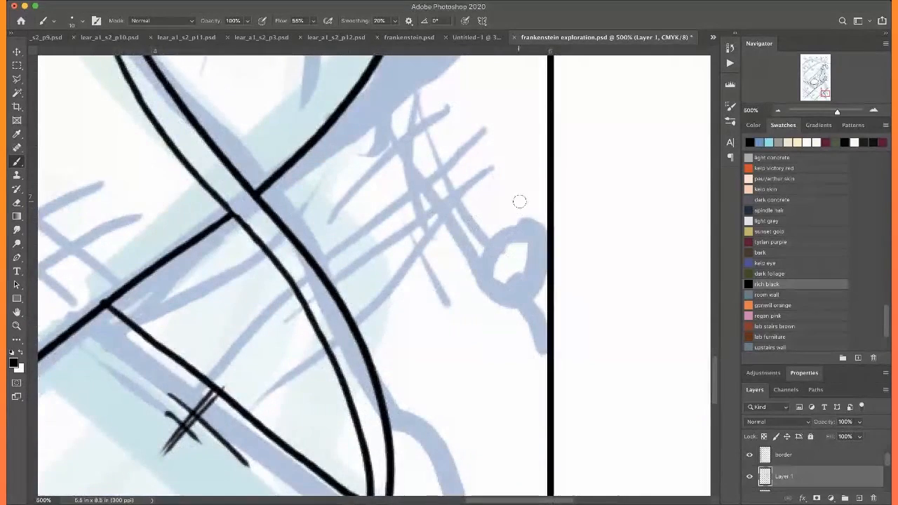
pyautogui.moveTo(495, 213)
pyautogui.mouseDown()
pyautogui.moveTo(514, 247)
pyautogui.moveTo(539, 239)
pyautogui.mouseUp()
pyautogui.moveTo(494, 214)
pyautogui.mouseDown()
pyautogui.moveTo(500, 262)
pyautogui.moveTo(450, 302)
pyautogui.mouseUp()
pyautogui.moveTo(489, 217); pyautogui.dragTo(502, 213)
pyautogui.moveTo(485, 210)
pyautogui.mouseDown()
pyautogui.moveTo(497, 206)
pyautogui.moveTo(492, 188)
pyautogui.mouseUp()
pyautogui.click(488, 179)
pyautogui.moveTo(498, 298)
pyautogui.mouseDown()
pyautogui.moveTo(453, 223)
pyautogui.moveTo(476, 231)
pyautogui.moveTo(492, 218)
pyautogui.mouseUp()
pyautogui.moveTo(500, 170)
pyautogui.mouseDown()
pyautogui.moveTo(499, 207)
pyautogui.moveTo(478, 234)
pyautogui.moveTo(504, 276)
pyautogui.mouseUp()
pyautogui.moveTo(498, 231); pyautogui.dragTo(503, 275)
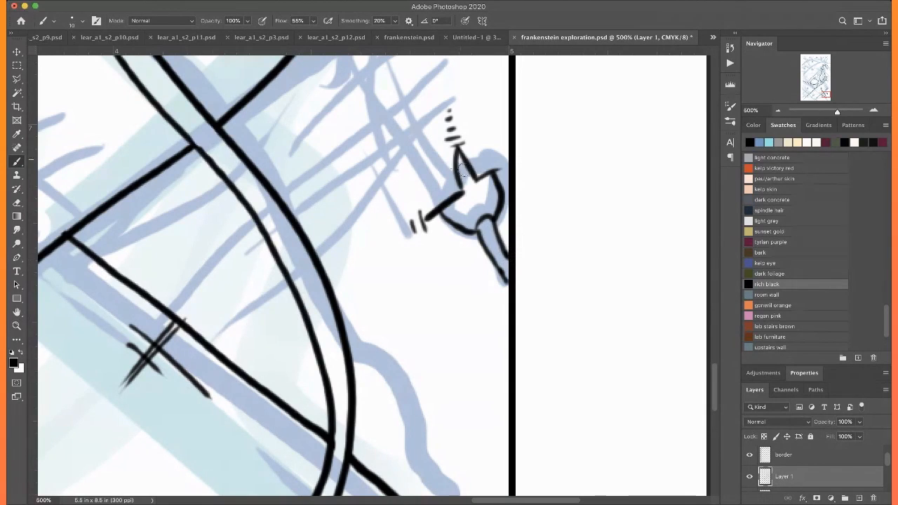
pyautogui.moveTo(490, 186)
pyautogui.mouseDown()
pyautogui.moveTo(456, 214)
pyautogui.moveTo(462, 223)
pyautogui.mouseUp()
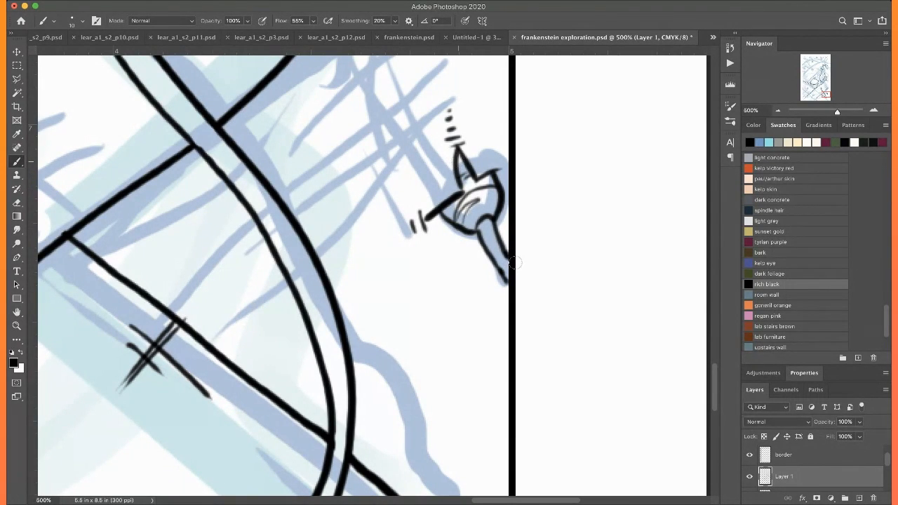
# Extend the small knot's two thread lines across the right border and delete the overshoot outside the frame
pyautogui.moveTo(490, 256); pyautogui.dragTo(515, 294)
pyautogui.moveTo(502, 245); pyautogui.dragTo(517, 271)
pyautogui.press('l')
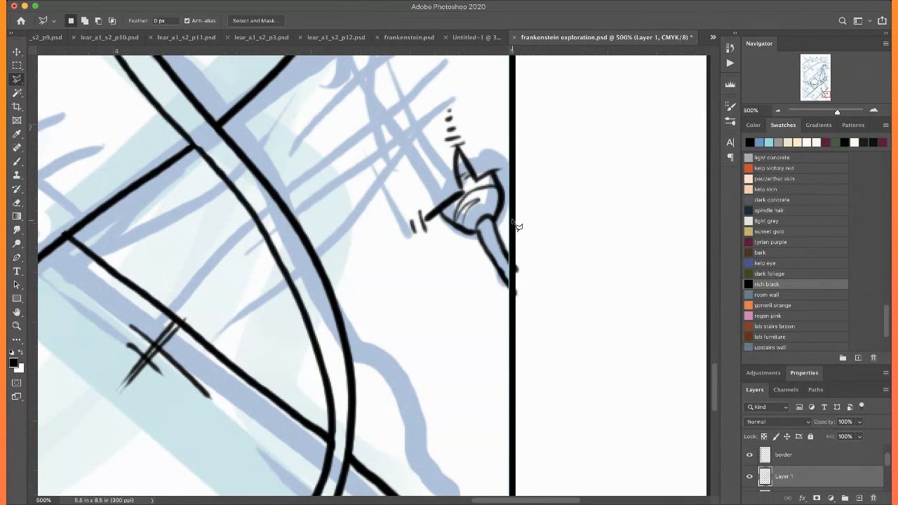
pyautogui.moveTo(516, 229)
pyautogui.mouseDown()
pyautogui.moveTo(512, 333)
pyautogui.moveTo(549, 331)
pyautogui.moveTo(553, 235)
pyautogui.moveTo(526, 222)
pyautogui.mouseUp()
pyautogui.press('BackSpace')
pyautogui.press('super+d')
pyautogui.press('b')
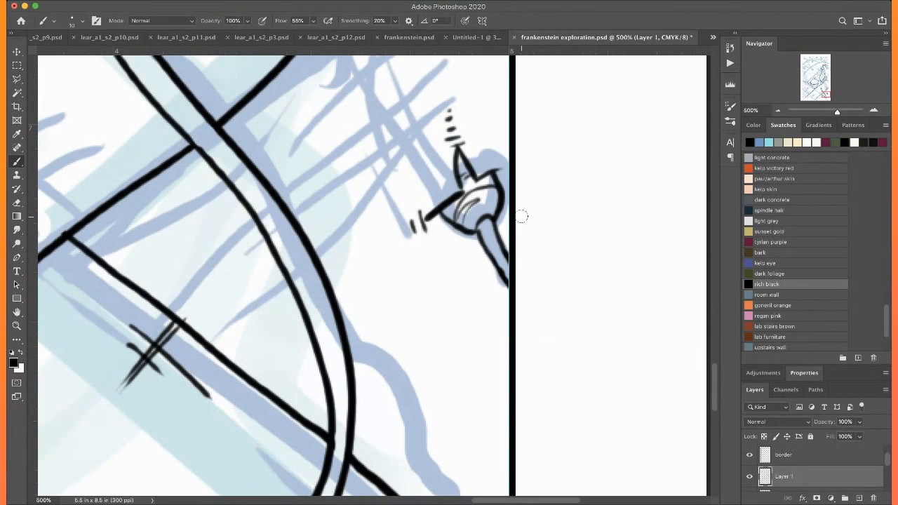
# Crosshatch the shadow just below the right-hand skin edge, above the small border knot
pyautogui.scroll(1, 521, 217)
pyautogui.scroll(5, 522, 216)
pyautogui.moveTo(390, 151); pyautogui.dragTo(334, 270)
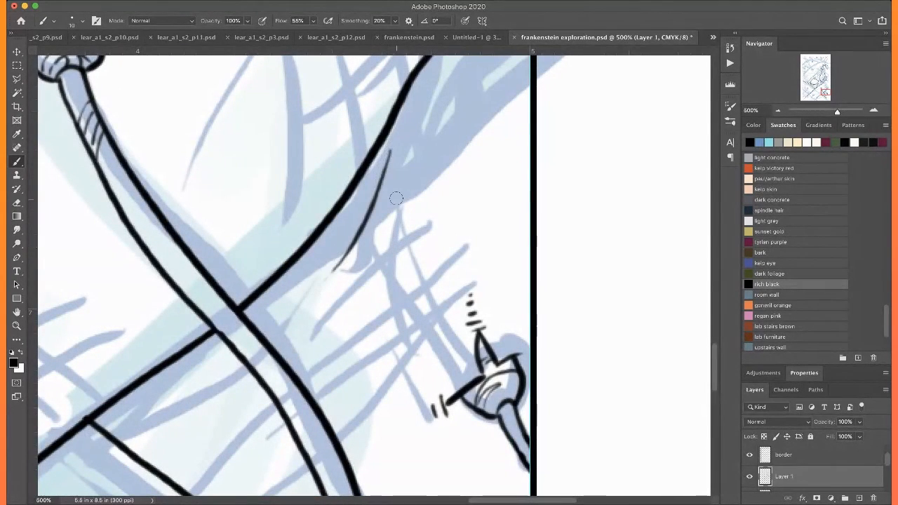
pyautogui.moveTo(397, 199); pyautogui.dragTo(336, 294)
pyautogui.moveTo(404, 226); pyautogui.dragTo(338, 299)
pyautogui.moveTo(370, 191); pyautogui.dragTo(421, 308)
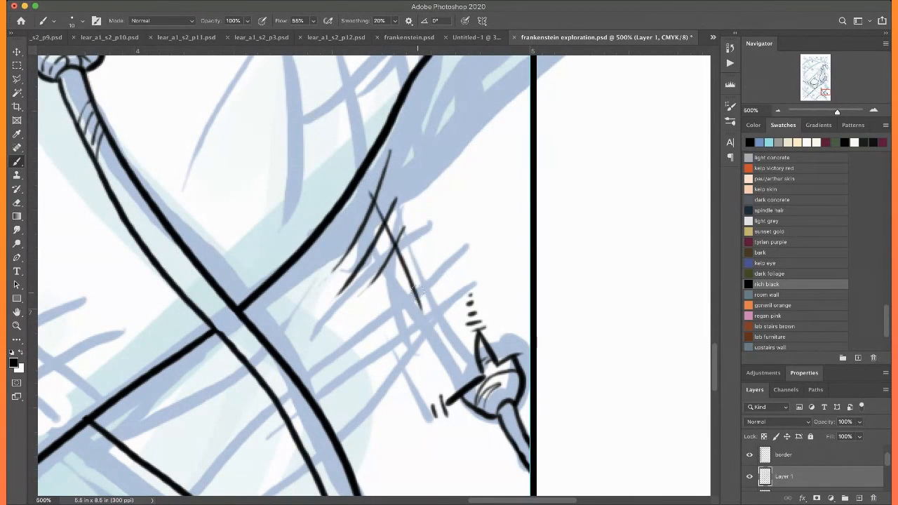
pyautogui.moveTo(365, 223); pyautogui.dragTo(412, 321)
pyautogui.moveTo(373, 275); pyautogui.dragTo(401, 342)
pyautogui.moveTo(369, 296); pyautogui.dragTo(383, 342)
# Crosshatch the skin above the right-hand skin edge with long curved strokes and shorter crossing strokes toward the large knot
pyautogui.scroll(6, 362, 238)
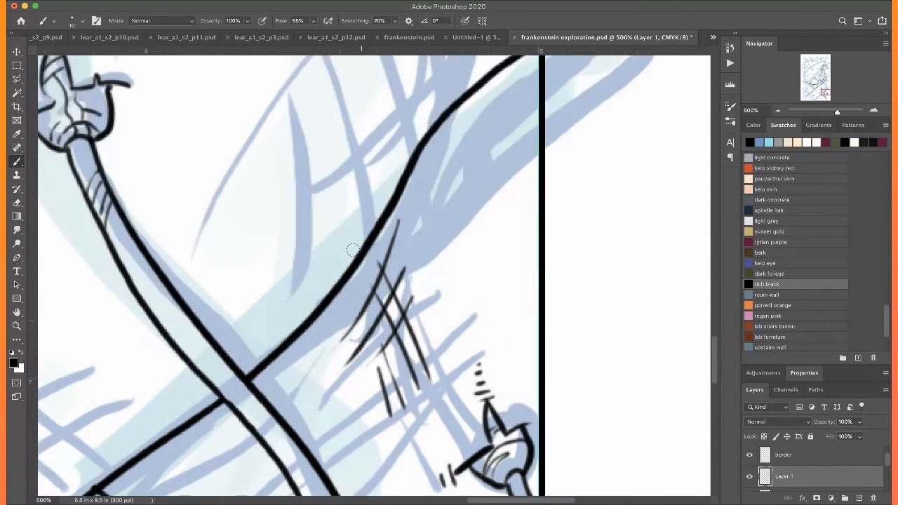
pyautogui.press('super+minus')
pyautogui.press('super+minus')
pyautogui.hscroll(-2, 433, 224)
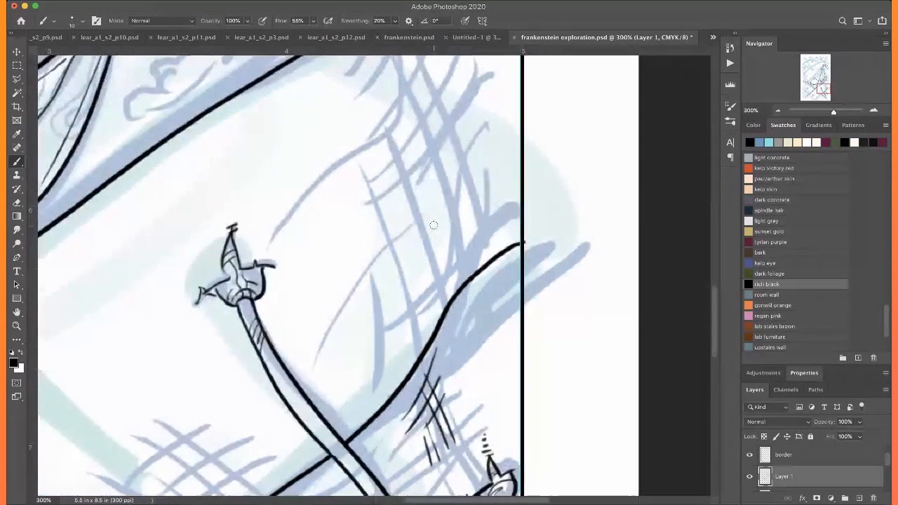
pyautogui.moveTo(419, 85)
pyautogui.mouseDown()
pyautogui.moveTo(449, 167)
pyautogui.moveTo(468, 288)
pyautogui.mouseUp()
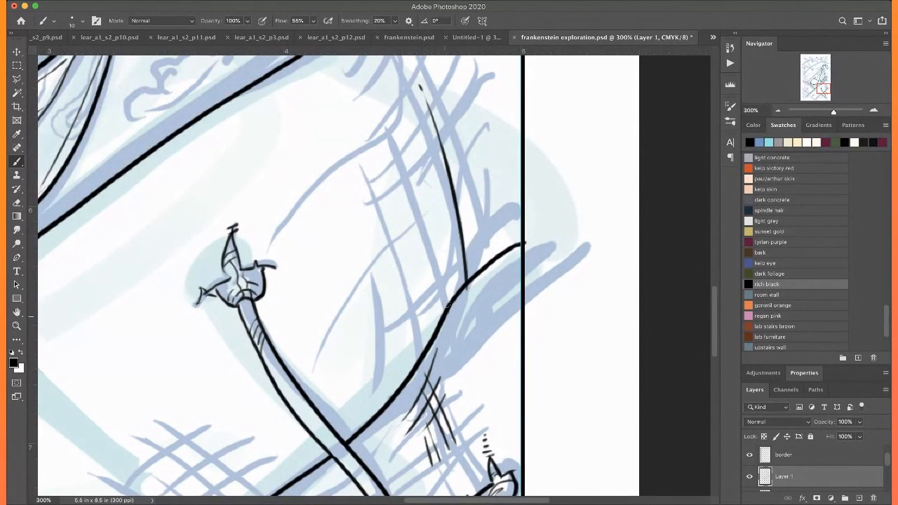
pyautogui.moveTo(400, 136); pyautogui.dragTo(446, 305)
pyautogui.moveTo(459, 120); pyautogui.dragTo(403, 320)
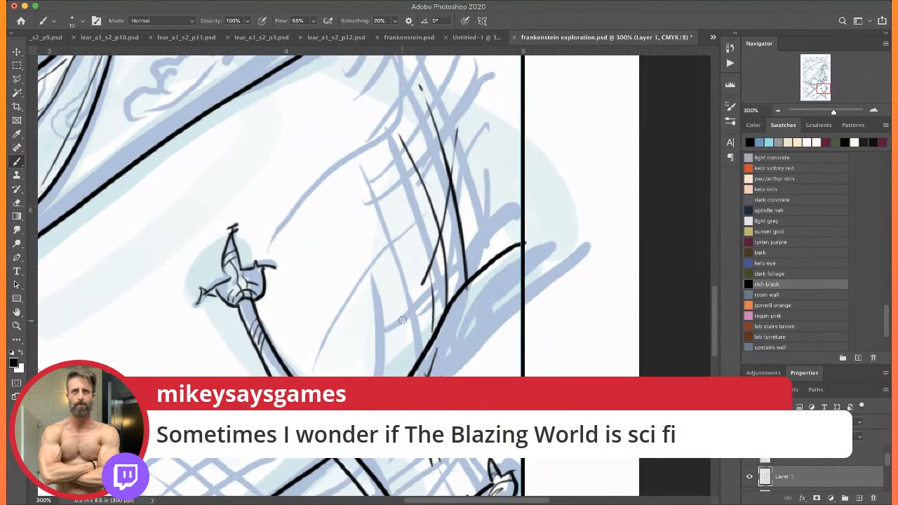
pyautogui.moveTo(469, 199); pyautogui.dragTo(400, 343)
pyautogui.moveTo(416, 216)
pyautogui.mouseDown()
pyautogui.moveTo(357, 295)
pyautogui.moveTo(363, 316)
pyautogui.mouseUp()
pyautogui.moveTo(358, 279); pyautogui.dragTo(351, 312)
pyautogui.moveTo(337, 238); pyautogui.dragTo(346, 342)
# Hatch the skin beneath the flap near the right border and add short parallel strokes on the open skin above the large knot
pyautogui.moveTo(416, 105); pyautogui.dragTo(403, 175)
pyautogui.moveTo(405, 124)
pyautogui.mouseDown()
pyautogui.moveTo(384, 168)
pyautogui.moveTo(368, 141)
pyautogui.moveTo(393, 161)
pyautogui.moveTo(404, 202)
pyautogui.mouseUp()
pyautogui.moveTo(385, 173); pyautogui.dragTo(407, 259)
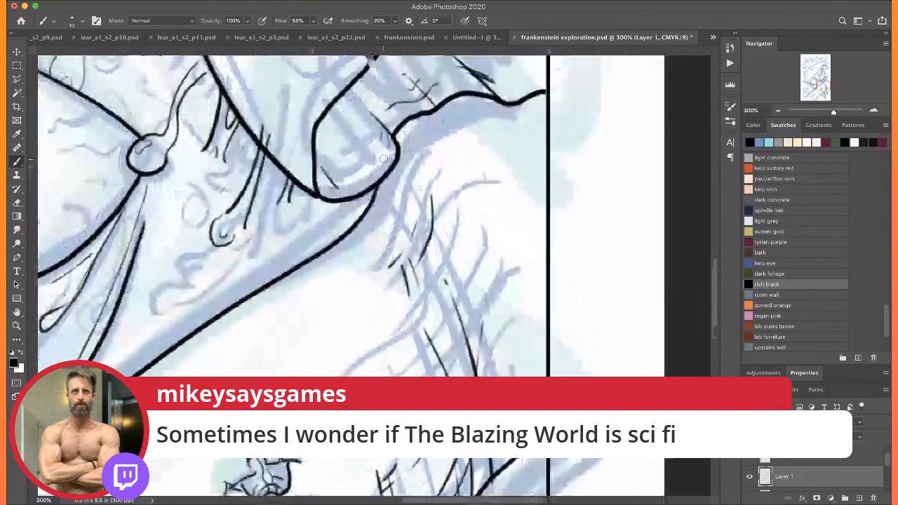
pyautogui.moveTo(409, 160); pyautogui.dragTo(392, 218)
pyautogui.moveTo(397, 177); pyautogui.dragTo(389, 193)
pyautogui.moveTo(454, 209); pyautogui.dragTo(486, 285)
pyautogui.moveTo(479, 237); pyautogui.dragTo(472, 278)
pyautogui.moveTo(365, 334)
pyautogui.mouseDown()
pyautogui.moveTo(450, 216)
pyautogui.moveTo(382, 259)
pyautogui.mouseUp()
pyautogui.moveTo(421, 233); pyautogui.dragTo(402, 251)
pyautogui.moveTo(399, 211); pyautogui.dragTo(405, 212)
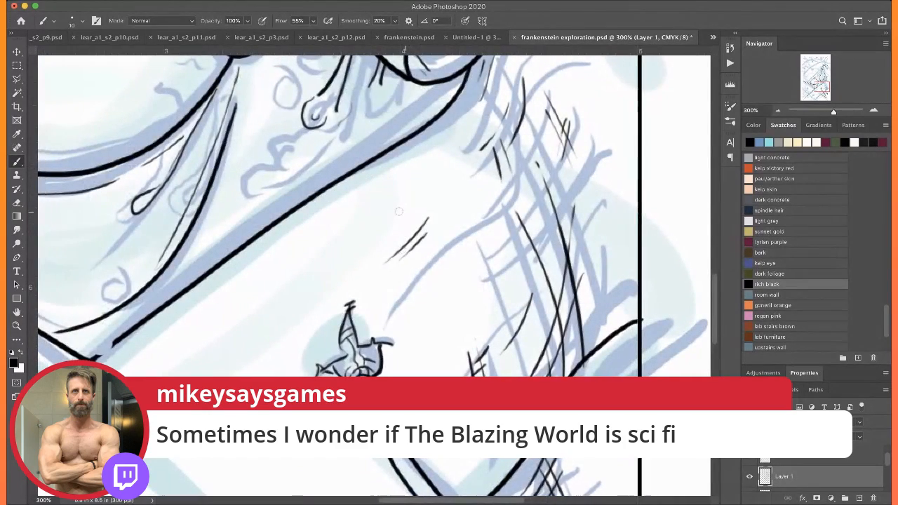
# Ink crosshatch patches and small cross marks over the sketched shading along the lower diagonal skin edge, beside the thread crossing
pyautogui.moveTo(121, 464); pyautogui.dragTo(285, 255)
pyautogui.moveTo(441, 346); pyautogui.dragTo(400, 245)
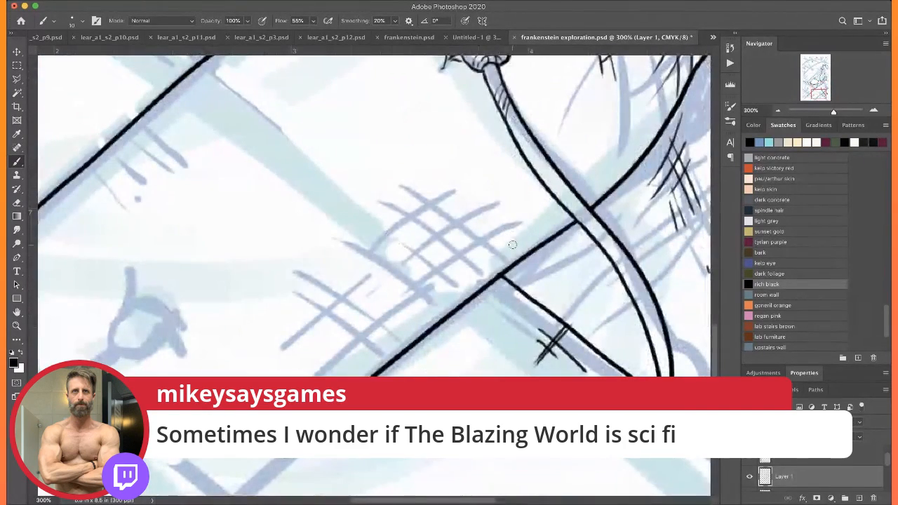
pyautogui.moveTo(458, 192)
pyautogui.mouseDown()
pyautogui.moveTo(524, 249)
pyautogui.moveTo(507, 246)
pyautogui.mouseUp()
pyautogui.moveTo(454, 214); pyautogui.dragTo(476, 242)
pyautogui.moveTo(513, 214)
pyautogui.mouseDown()
pyautogui.moveTo(431, 283)
pyautogui.moveTo(428, 262)
pyautogui.moveTo(402, 254)
pyautogui.moveTo(395, 264)
pyautogui.moveTo(406, 261)
pyautogui.mouseUp()
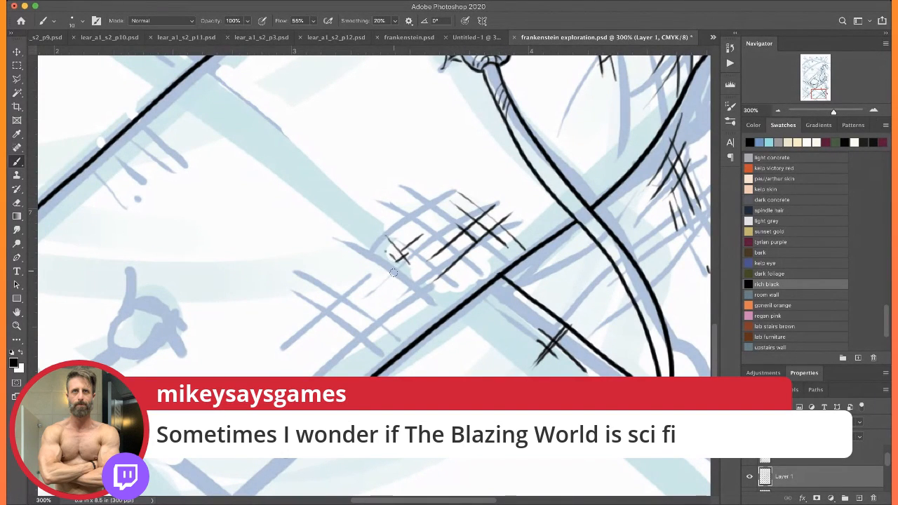
pyautogui.moveTo(400, 307); pyautogui.dragTo(320, 372)
pyautogui.moveTo(363, 312); pyautogui.dragTo(302, 360)
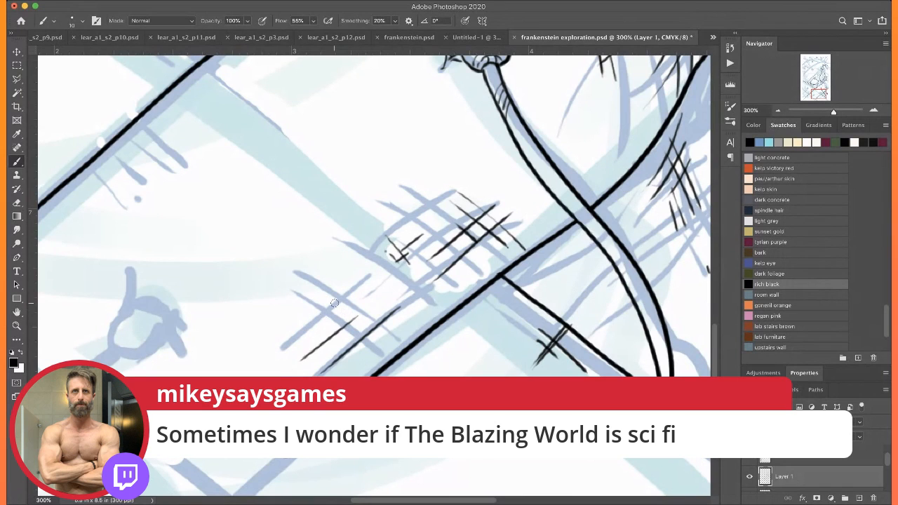
pyautogui.moveTo(376, 344); pyautogui.dragTo(328, 309)
pyautogui.moveTo(316, 242); pyautogui.dragTo(328, 259)
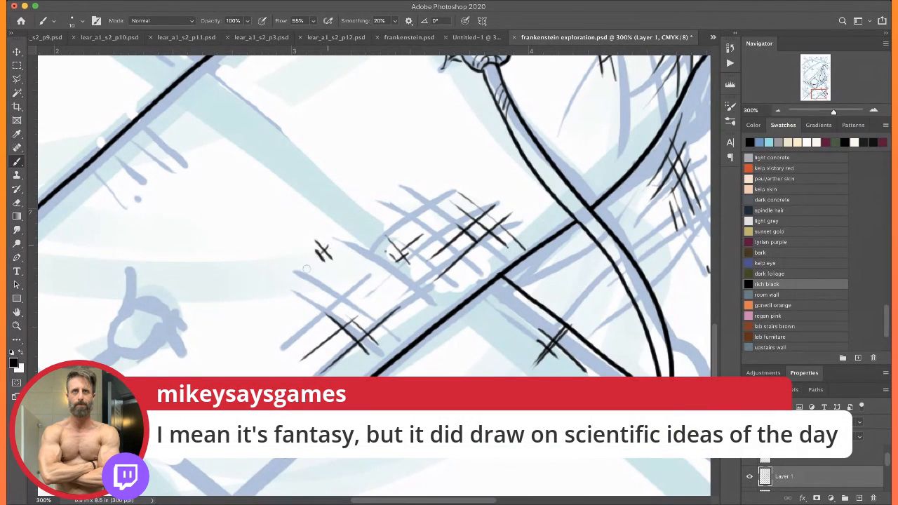
# Crosshatch small patches where the skin edges meet below the eye and beneath the long diagonal skin edge
pyautogui.scroll(5, 311, 231)
pyautogui.hscroll(-5, 310, 231)
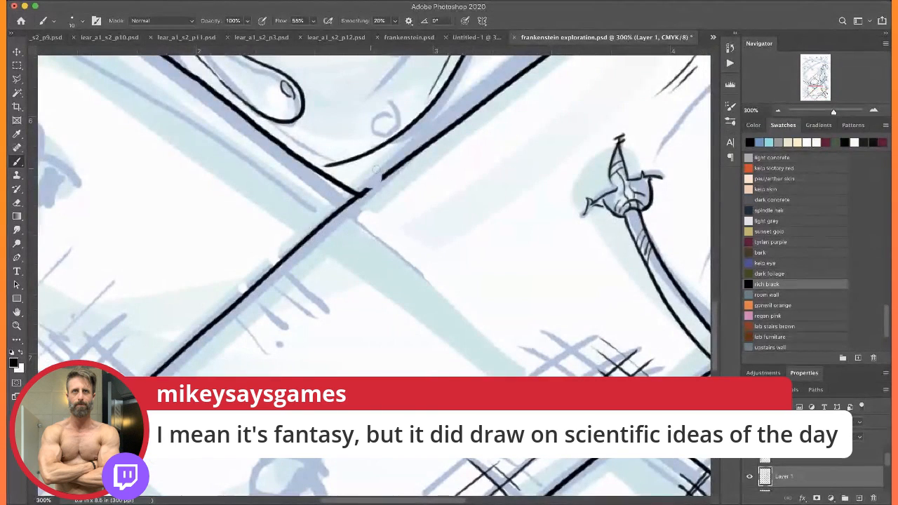
pyautogui.moveTo(381, 178)
pyautogui.mouseDown()
pyautogui.moveTo(403, 208)
pyautogui.moveTo(416, 204)
pyautogui.moveTo(402, 184)
pyautogui.mouseUp()
pyautogui.moveTo(384, 187); pyautogui.dragTo(404, 213)
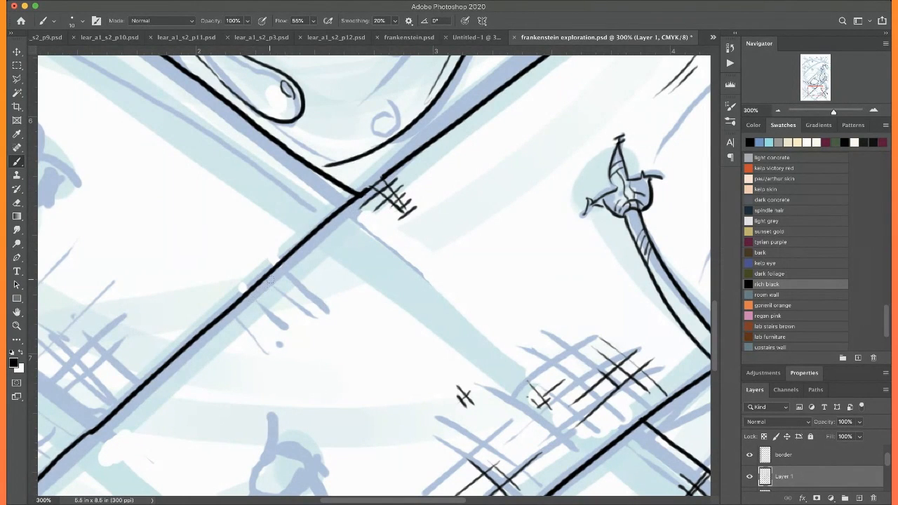
pyautogui.moveTo(271, 277)
pyautogui.mouseDown()
pyautogui.moveTo(300, 312)
pyautogui.moveTo(296, 301)
pyautogui.moveTo(272, 324)
pyautogui.mouseUp()
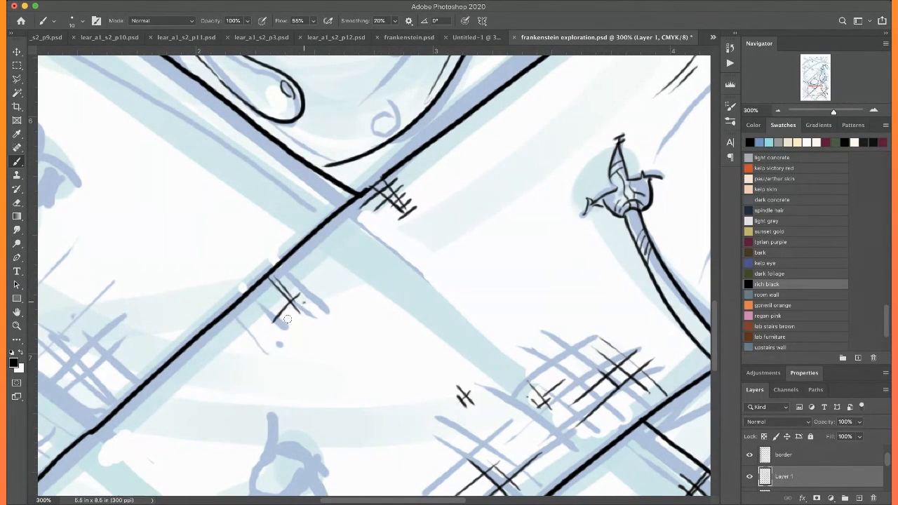
# Hide the sketch layer to review the inked lines on the whole page, and show it again
pyautogui.press('super+0')
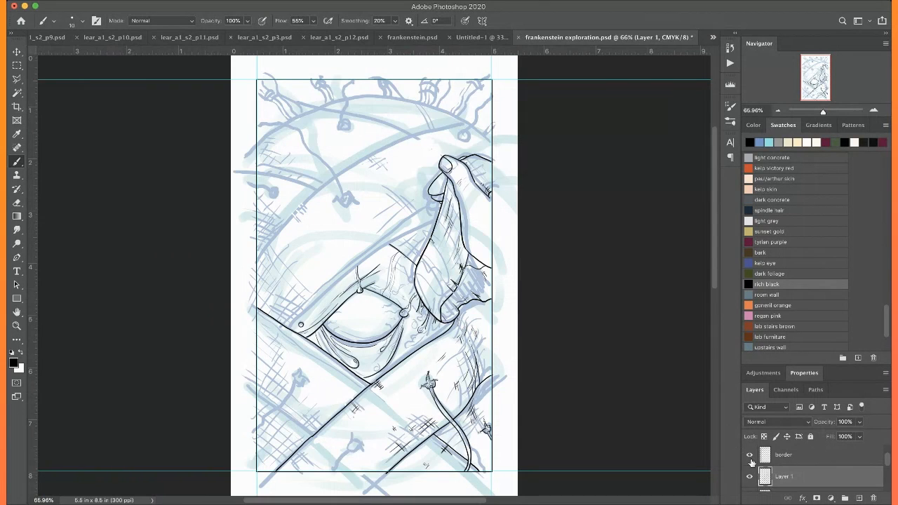
pyautogui.scroll(-1, 774, 473)
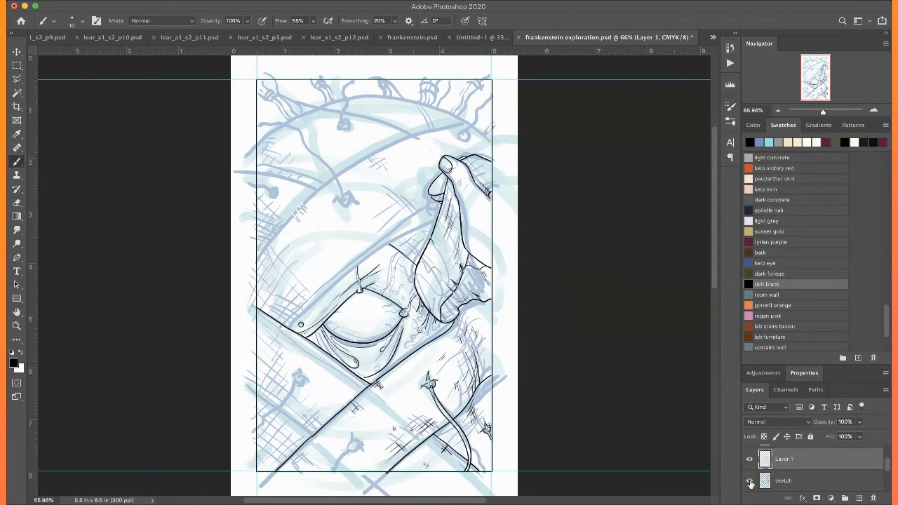
pyautogui.click(750, 481)
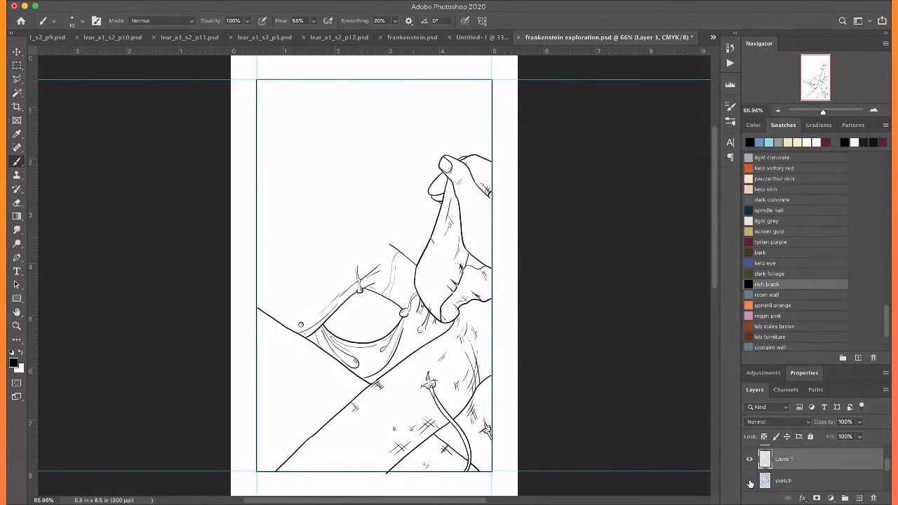
pyautogui.click(750, 482)
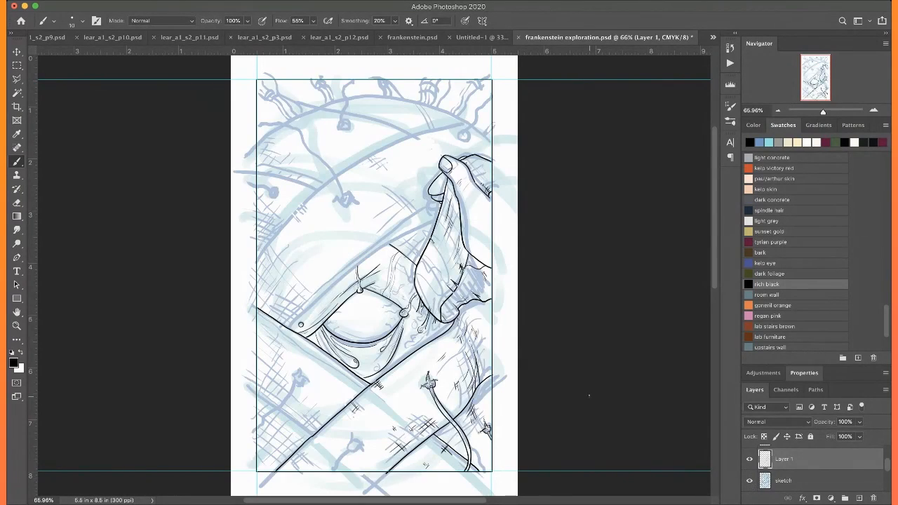
# Ink wavy veins on the eyeball running inward from its right corner and lower right edge
pyautogui.press('super+plus')
pyautogui.press('super+plus')
pyautogui.press('super+plus')
pyautogui.press('super+plus')
pyautogui.press('super+plus')
pyautogui.press('super+plus')
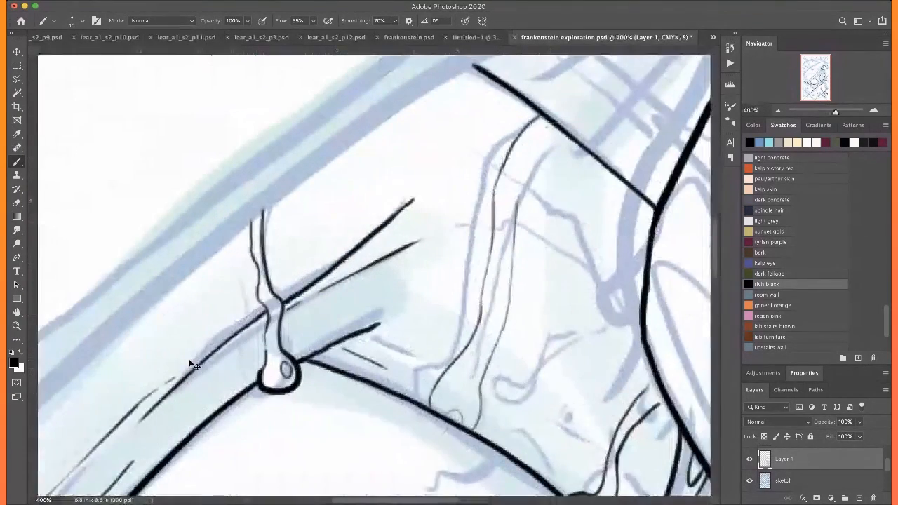
pyautogui.scroll(-5, 189, 362)
pyautogui.hscroll(2, 189, 361)
pyautogui.moveTo(466, 234); pyautogui.dragTo(384, 227)
pyautogui.moveTo(485, 261)
pyautogui.mouseDown()
pyautogui.moveTo(411, 271)
pyautogui.moveTo(426, 283)
pyautogui.mouseUp()
pyautogui.moveTo(484, 330)
pyautogui.mouseDown()
pyautogui.moveTo(420, 309)
pyautogui.moveTo(313, 307)
pyautogui.mouseUp()
pyautogui.moveTo(416, 414)
pyautogui.mouseDown()
pyautogui.moveTo(367, 372)
pyautogui.moveTo(371, 386)
pyautogui.moveTo(394, 389)
pyautogui.moveTo(417, 414)
pyautogui.moveTo(424, 383)
pyautogui.mouseUp()
pyautogui.moveTo(366, 324); pyautogui.dragTo(400, 244)
pyautogui.moveTo(419, 370); pyautogui.dragTo(401, 343)
# Ink branching veins on the eyeball's left corner and lower left edge, plus a small vein beneath the upper lid
pyautogui.hscroll(-5, 387, 297)
pyautogui.moveTo(174, 269); pyautogui.dragTo(279, 239)
pyautogui.moveTo(261, 300)
pyautogui.mouseDown()
pyautogui.moveTo(177, 316)
pyautogui.moveTo(159, 304)
pyautogui.moveTo(166, 286)
pyautogui.mouseUp()
pyautogui.moveTo(197, 341); pyautogui.dragTo(290, 307)
pyautogui.moveTo(246, 370); pyautogui.dragTo(292, 346)
pyautogui.moveTo(274, 396); pyautogui.dragTo(289, 379)
pyautogui.scroll(1, 292, 362)
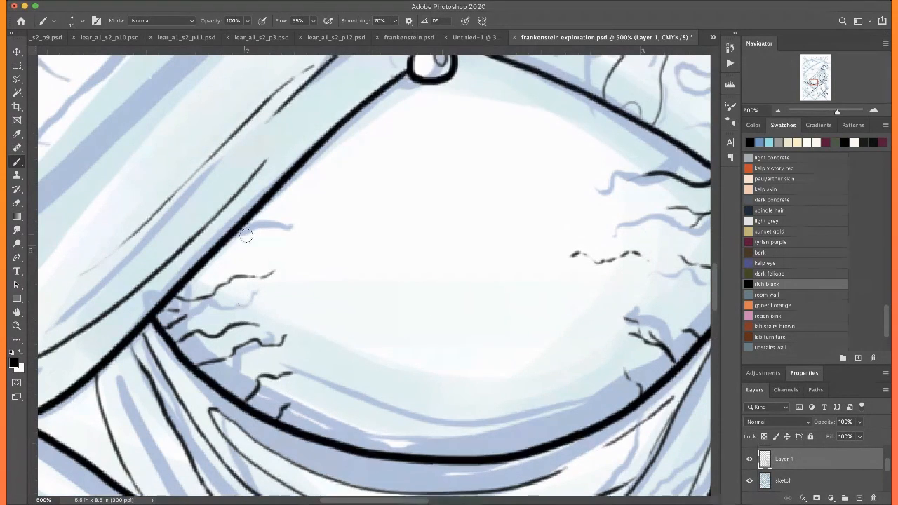
pyautogui.moveTo(249, 224); pyautogui.dragTo(282, 229)
pyautogui.moveTo(626, 121); pyautogui.dragTo(536, 248)
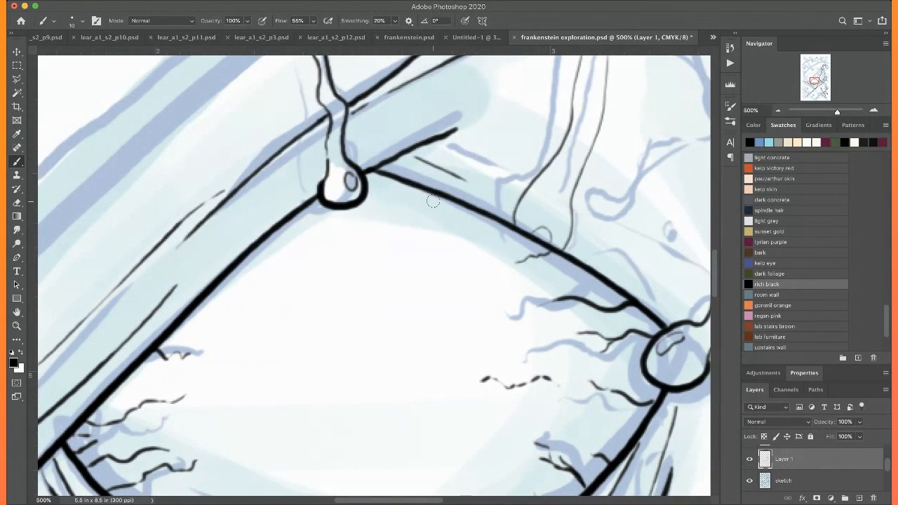
pyautogui.hotkey('ctrl', '0')
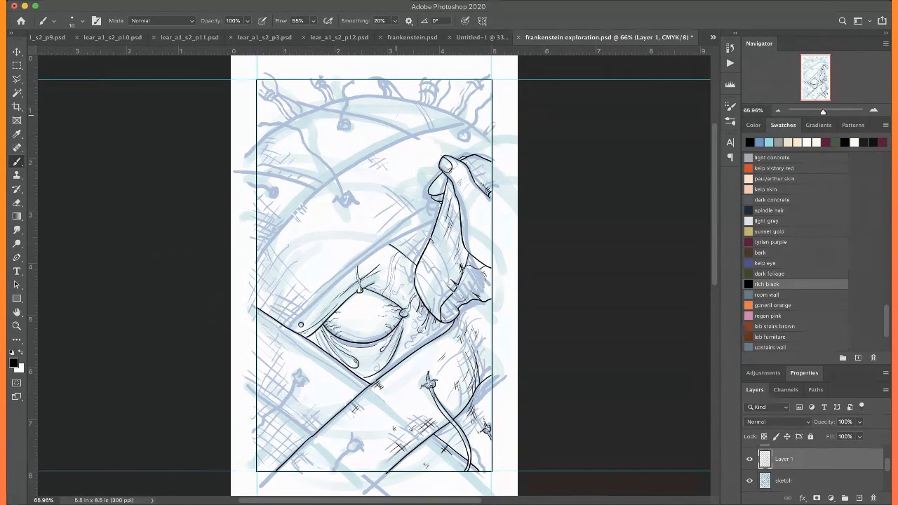
# Ink the upright thread end and the short crossing strand of the lower stitch knot near the bottom border, with small tick marks
pyautogui.scroll(-5, 358, 149)
pyautogui.hscroll(-3, 358, 149)
pyautogui.hscroll(1, 358, 148)
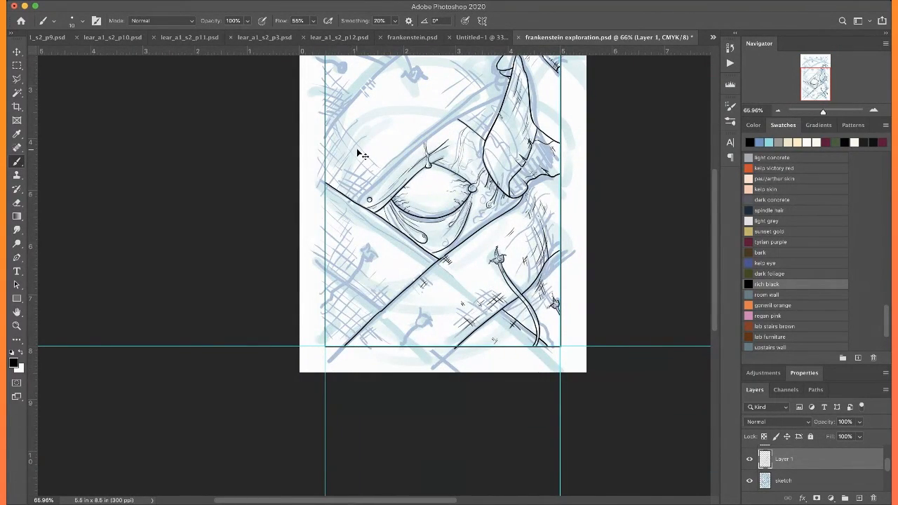
pyautogui.scroll(6, 357, 149)
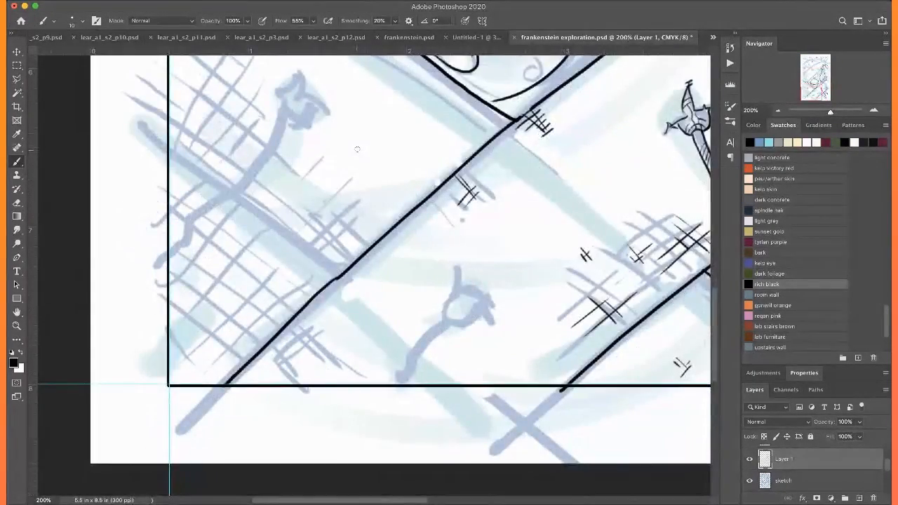
pyautogui.hscroll(4, 357, 149)
pyautogui.scroll(-2, 357, 149)
pyautogui.press('super+plus')
pyautogui.press('super+plus')
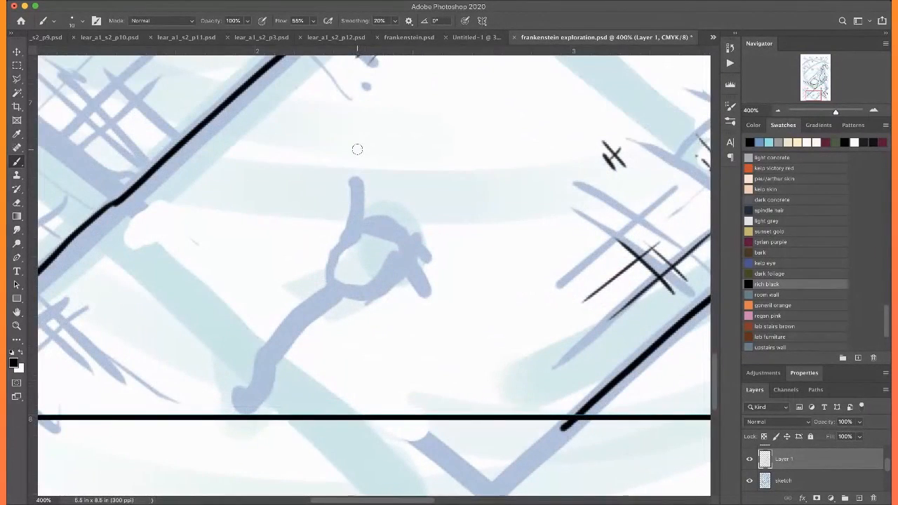
pyautogui.moveTo(374, 181)
pyautogui.mouseDown()
pyautogui.moveTo(368, 240)
pyautogui.moveTo(434, 243)
pyautogui.mouseUp()
pyautogui.moveTo(372, 178)
pyautogui.mouseDown()
pyautogui.moveTo(359, 242)
pyautogui.moveTo(327, 250)
pyautogui.moveTo(327, 238)
pyautogui.mouseUp()
pyautogui.moveTo(352, 198); pyautogui.dragTo(381, 196)
pyautogui.moveTo(353, 204)
pyautogui.mouseDown()
pyautogui.moveTo(381, 202)
pyautogui.moveTo(374, 181)
pyautogui.mouseUp()
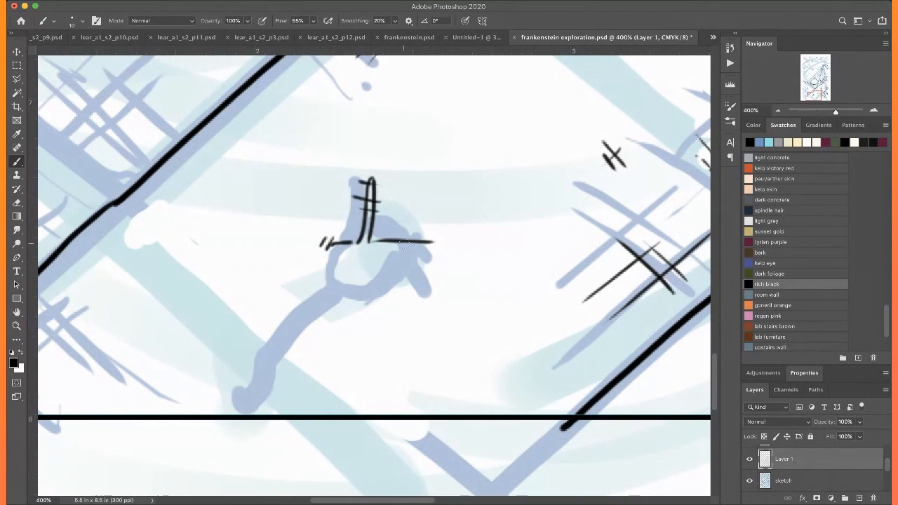
# Ink the rounded body and pointed side end of the lower stitch knot, adding curved wrap lines inside it
pyautogui.moveTo(430, 242); pyautogui.dragTo(380, 266)
pyautogui.moveTo(405, 232); pyautogui.dragTo(416, 264)
pyautogui.moveTo(328, 240)
pyautogui.mouseDown()
pyautogui.moveTo(331, 281)
pyautogui.moveTo(344, 294)
pyautogui.mouseUp()
pyautogui.moveTo(390, 271); pyautogui.dragTo(346, 289)
pyautogui.hotkey('ctrl', 'z')
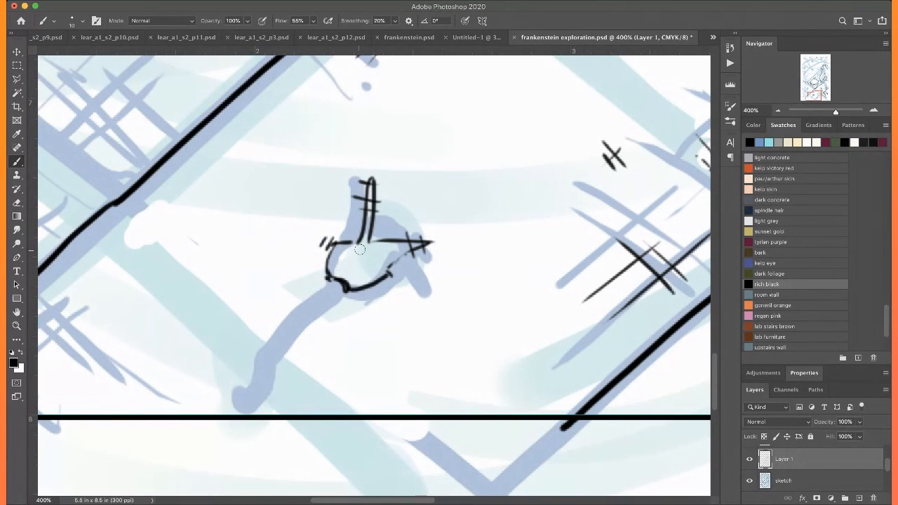
pyautogui.moveTo(398, 260); pyautogui.dragTo(381, 241)
pyautogui.moveTo(374, 279)
pyautogui.mouseDown()
pyautogui.moveTo(330, 252)
pyautogui.moveTo(337, 260)
pyautogui.moveTo(354, 249)
pyautogui.mouseUp()
# Ink the lower stitch's thread as two parallel curved lines from the knot to the bottom border, and add hatch ticks beside the knot
pyautogui.moveTo(264, 271); pyautogui.dragTo(335, 209)
pyautogui.moveTo(398, 222); pyautogui.dragTo(300, 350)
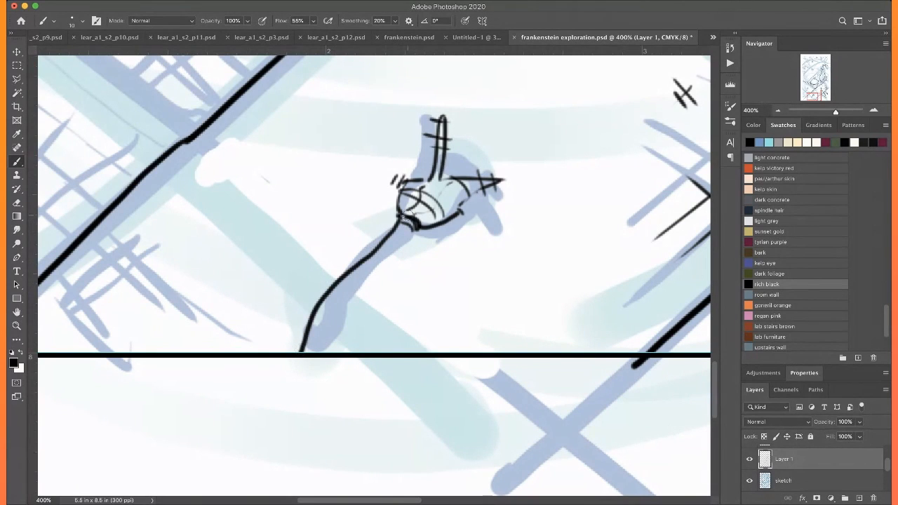
pyautogui.moveTo(410, 230)
pyautogui.mouseDown()
pyautogui.moveTo(330, 311)
pyautogui.moveTo(314, 353)
pyautogui.mouseUp()
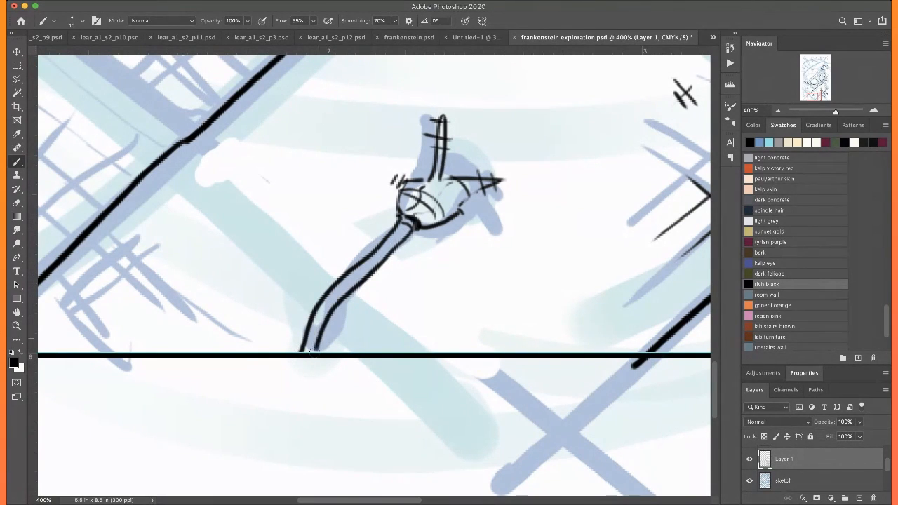
pyautogui.moveTo(424, 188); pyautogui.dragTo(337, 245)
pyautogui.moveTo(393, 248)
pyautogui.mouseDown()
pyautogui.moveTo(371, 270)
pyautogui.moveTo(375, 284)
pyautogui.moveTo(351, 299)
pyautogui.moveTo(361, 301)
pyautogui.mouseUp()
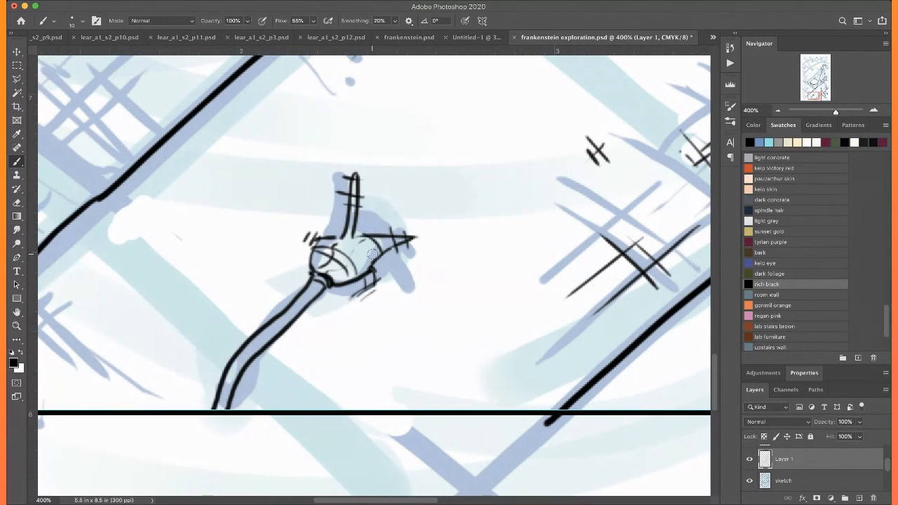
# Crosshatch a small patch beneath the long diagonal skin edge near the lower-left corner, with a few short ticks beside it
pyautogui.hscroll(-10, 372, 254)
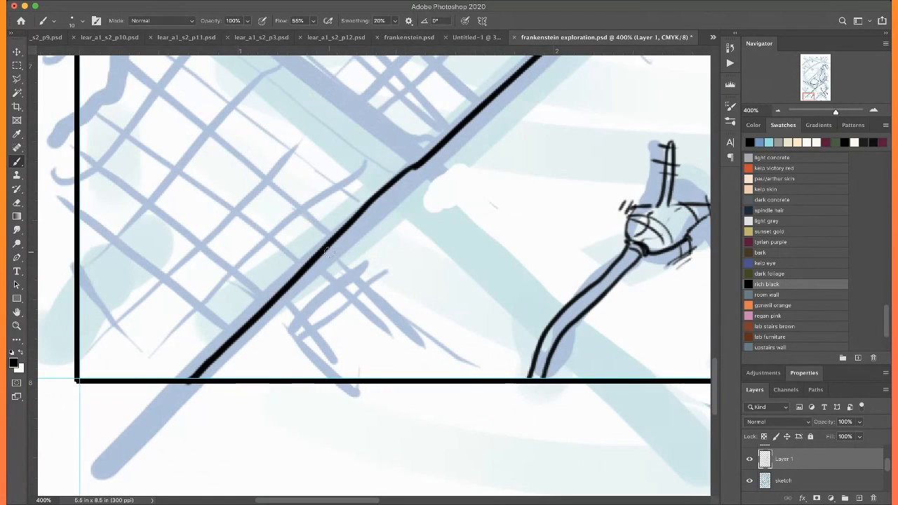
pyautogui.moveTo(325, 251); pyautogui.dragTo(383, 313)
pyautogui.moveTo(341, 292)
pyautogui.mouseDown()
pyautogui.moveTo(317, 256)
pyautogui.moveTo(343, 287)
pyautogui.mouseUp()
pyautogui.click(335, 343)
pyautogui.moveTo(281, 286)
pyautogui.mouseDown()
pyautogui.moveTo(334, 343)
pyautogui.moveTo(333, 355)
pyautogui.mouseUp()
pyautogui.moveTo(274, 301); pyautogui.dragTo(311, 349)
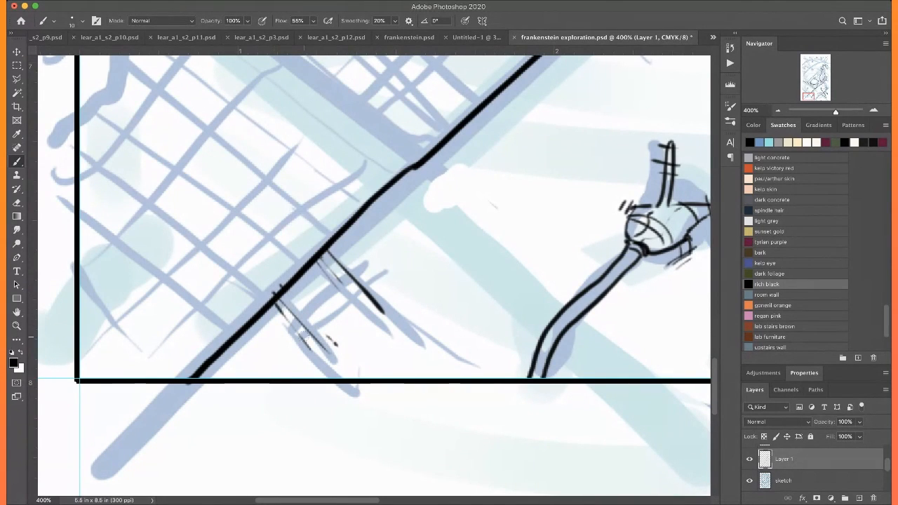
pyautogui.moveTo(310, 304); pyautogui.dragTo(284, 333)
pyautogui.moveTo(314, 316); pyautogui.dragTo(289, 343)
pyautogui.moveTo(461, 331); pyautogui.dragTo(443, 343)
pyautogui.moveTo(455, 325); pyautogui.dragTo(441, 337)
pyautogui.hotkey('ctrl', '-')
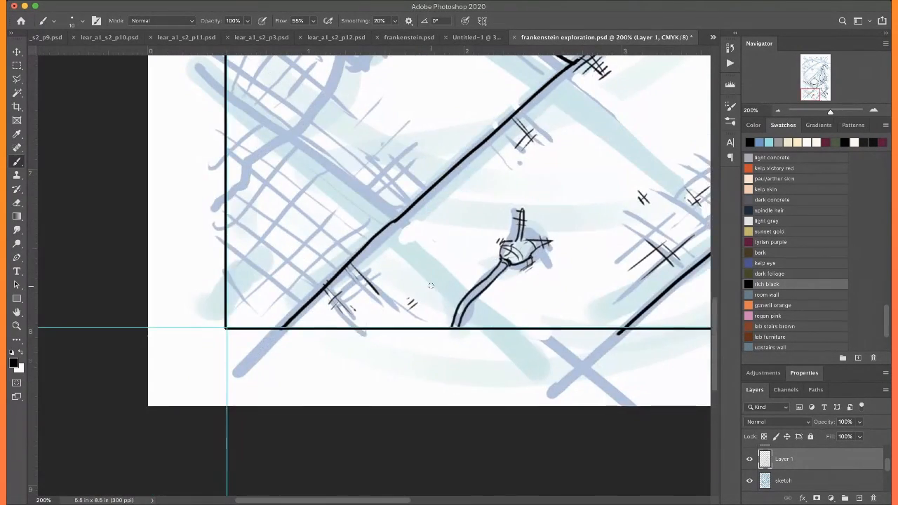
# Ink a curved skin edge from the long diagonal edge up to the left border
pyautogui.scroll(5, 431, 285)
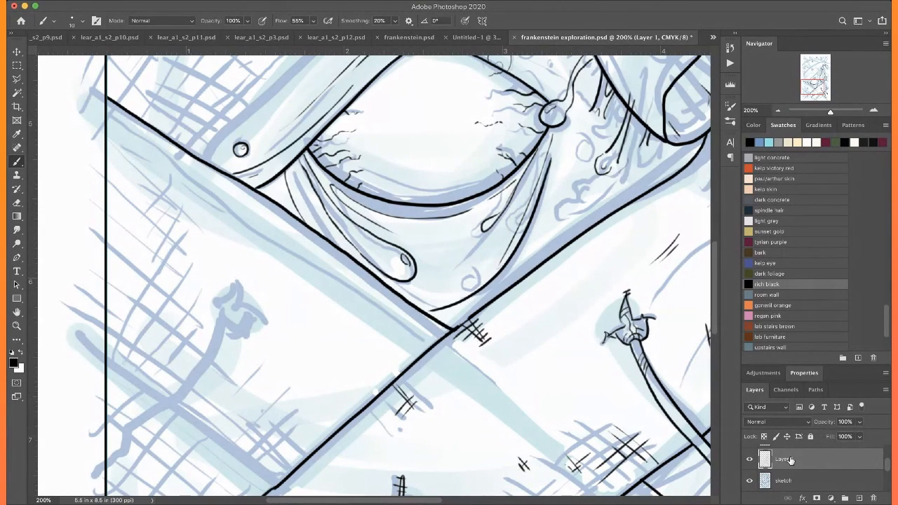
pyautogui.moveTo(178, 371); pyautogui.dragTo(330, 266)
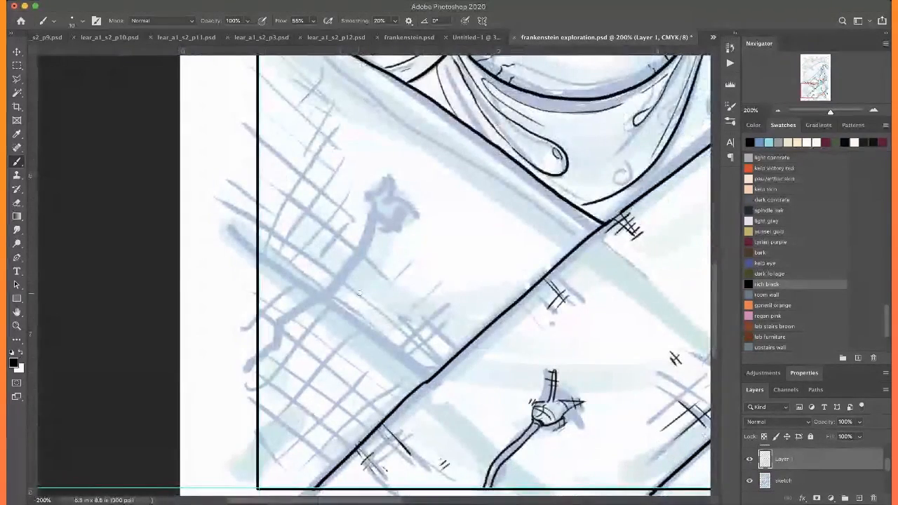
pyautogui.moveTo(432, 377)
pyautogui.mouseDown()
pyautogui.moveTo(395, 336)
pyautogui.moveTo(259, 240)
pyautogui.mouseUp()
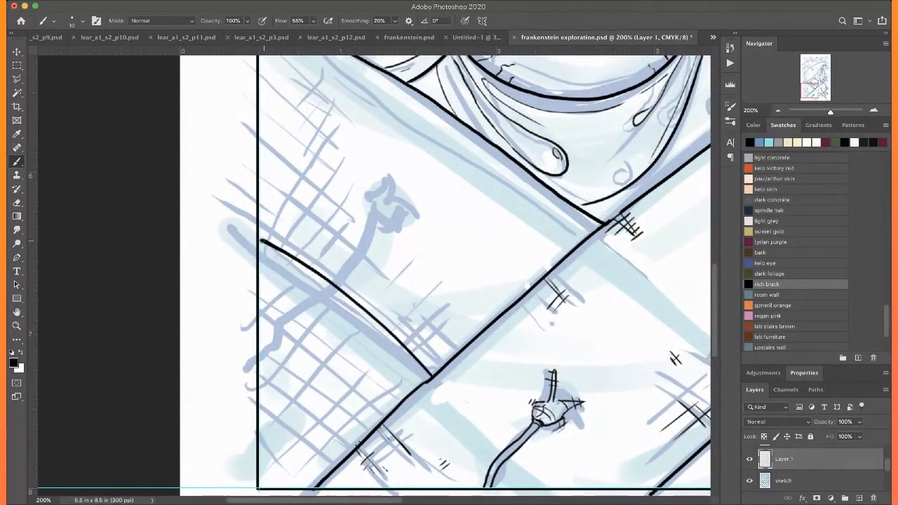
# Ink the star-shaped knot of the stitch above the curved skin edge, with pointed thread ends and small ticks at their tips
pyautogui.moveTo(223, 263)
pyautogui.mouseDown()
pyautogui.moveTo(254, 219)
pyautogui.moveTo(246, 362)
pyautogui.mouseUp()
pyautogui.press('super+=')
pyautogui.moveTo(439, 208)
pyautogui.mouseDown()
pyautogui.moveTo(431, 248)
pyautogui.moveTo(483, 271)
pyautogui.mouseUp()
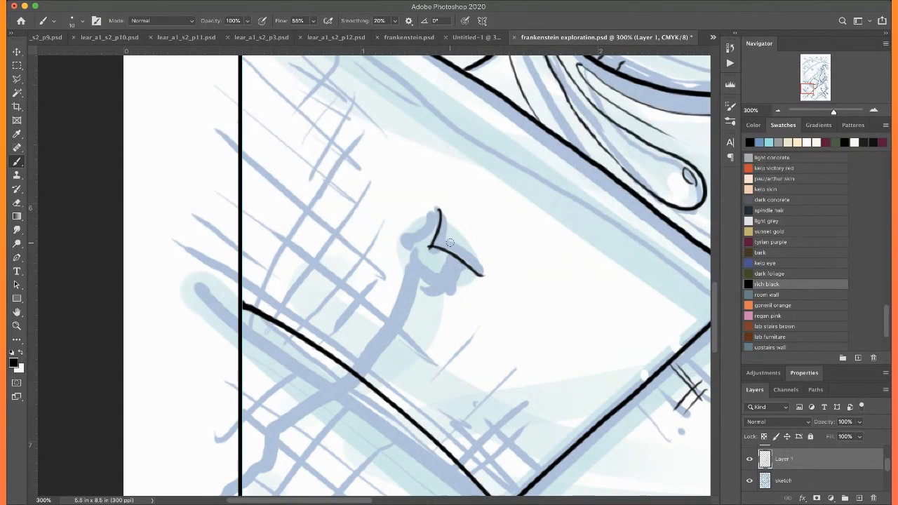
pyautogui.press('super+z')
pyautogui.moveTo(430, 250); pyautogui.dragTo(456, 269)
pyautogui.moveTo(436, 210)
pyautogui.mouseDown()
pyautogui.moveTo(415, 245)
pyautogui.moveTo(403, 256)
pyautogui.mouseUp()
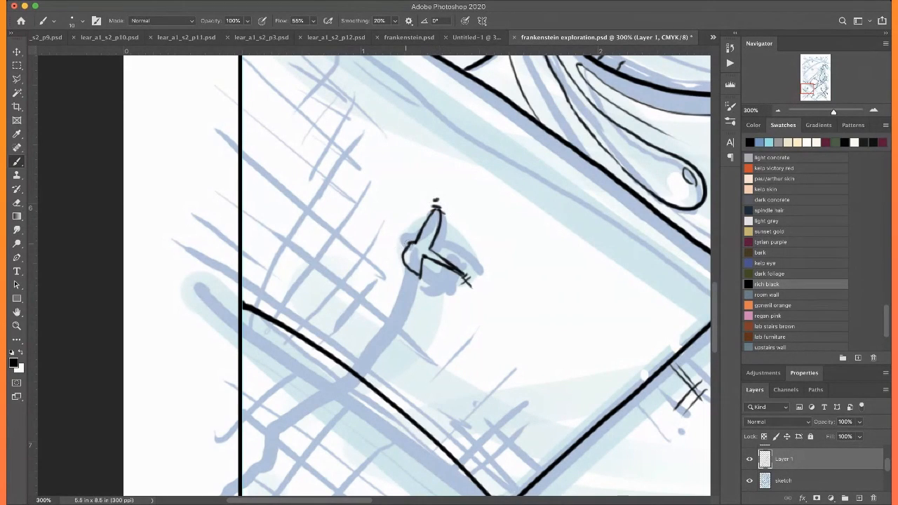
pyautogui.scroll(-5, 400, 235)
pyautogui.hscroll(-5, 400, 235)
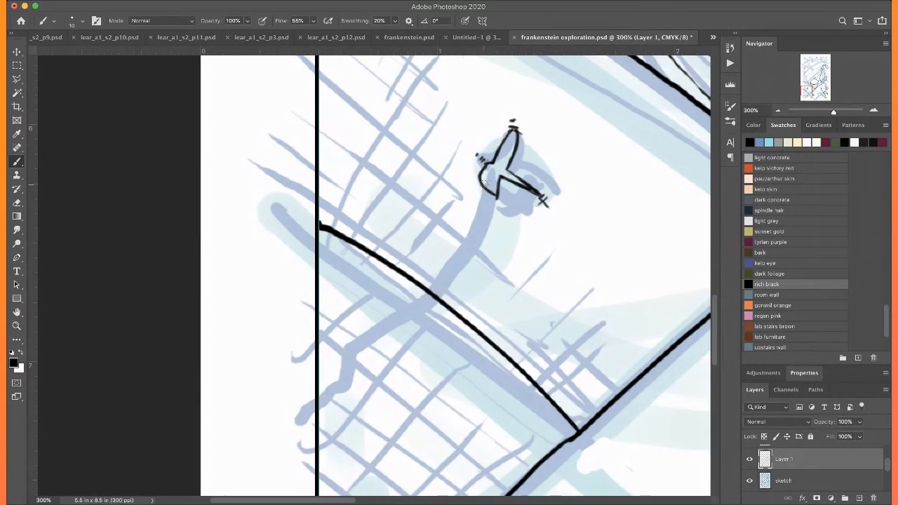
pyautogui.moveTo(484, 184)
pyautogui.mouseDown()
pyautogui.moveTo(410, 315)
pyautogui.moveTo(320, 391)
pyautogui.mouseUp()
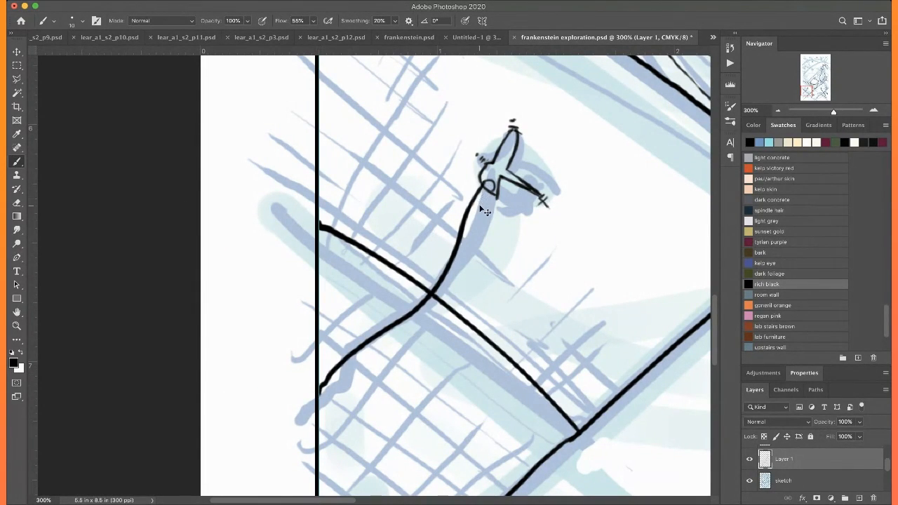
pyautogui.hotkey('ctrl', 'z')
pyautogui.moveTo(480, 176); pyautogui.dragTo(498, 169)
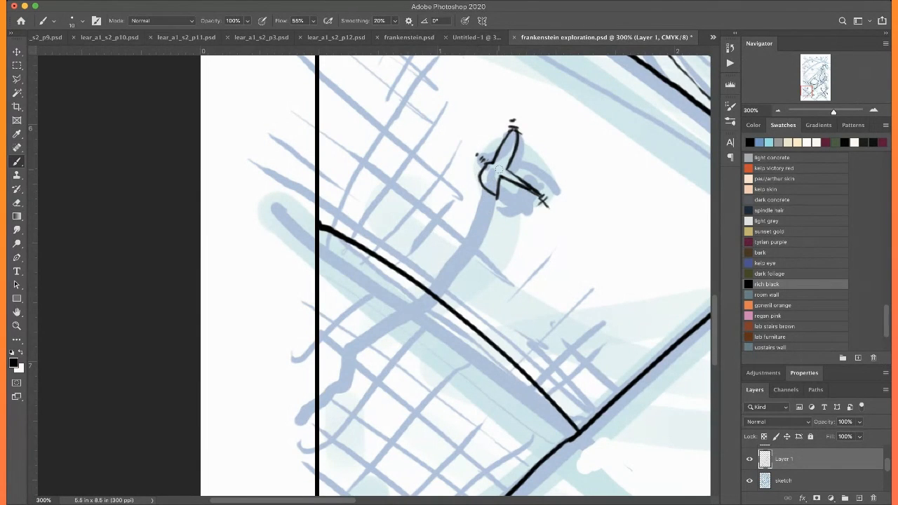
# Ink the left stitch's thread as two wavy parallel lines from its knot across the curved skin edge to the left border
pyautogui.moveTo(483, 181)
pyautogui.mouseDown()
pyautogui.moveTo(414, 238)
pyautogui.moveTo(328, 379)
pyautogui.mouseUp()
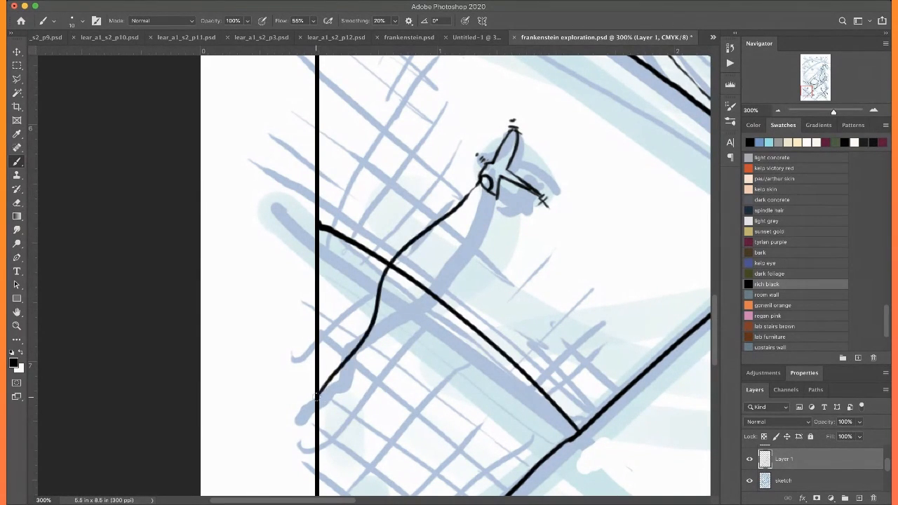
pyautogui.moveTo(478, 196); pyautogui.dragTo(422, 248)
pyautogui.moveTo(395, 276)
pyautogui.mouseDown()
pyautogui.moveTo(373, 345)
pyautogui.moveTo(323, 412)
pyautogui.mouseUp()
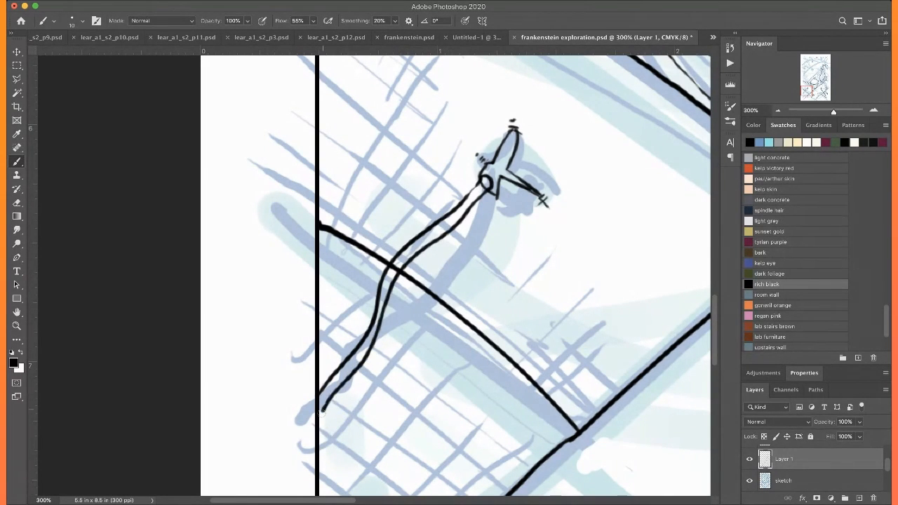
# Add small curved shading strokes inside the upper prong and centre of the left stitch's knot
pyautogui.hscroll(5, 317, 396)
pyautogui.scroll(2, 318, 396)
pyautogui.press('super+plus')
pyautogui.press('super+plus')
pyautogui.press('super+plus')
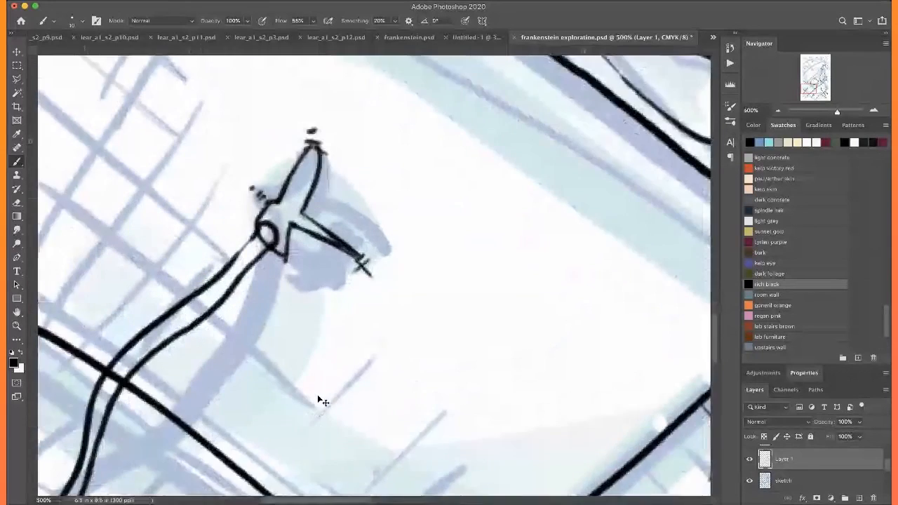
pyautogui.hscroll(-3, 318, 395)
pyautogui.scroll(1, 318, 396)
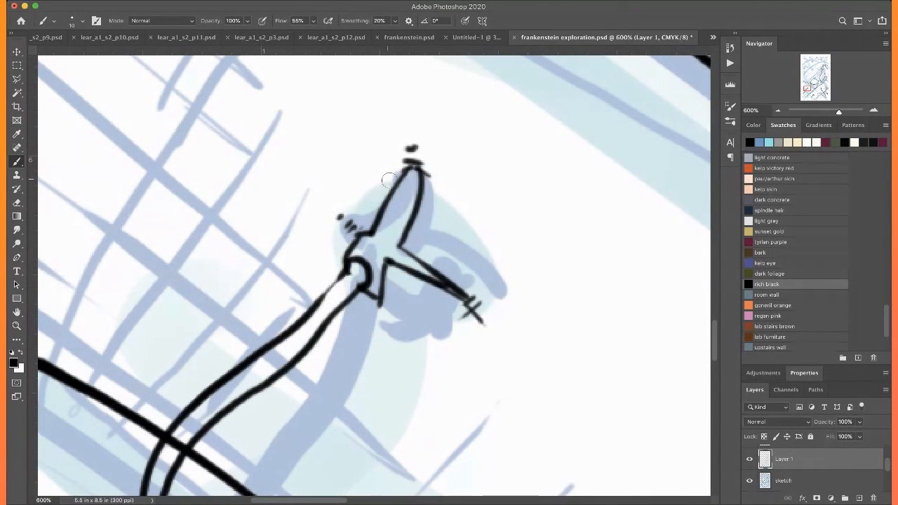
pyautogui.moveTo(399, 195); pyautogui.dragTo(407, 208)
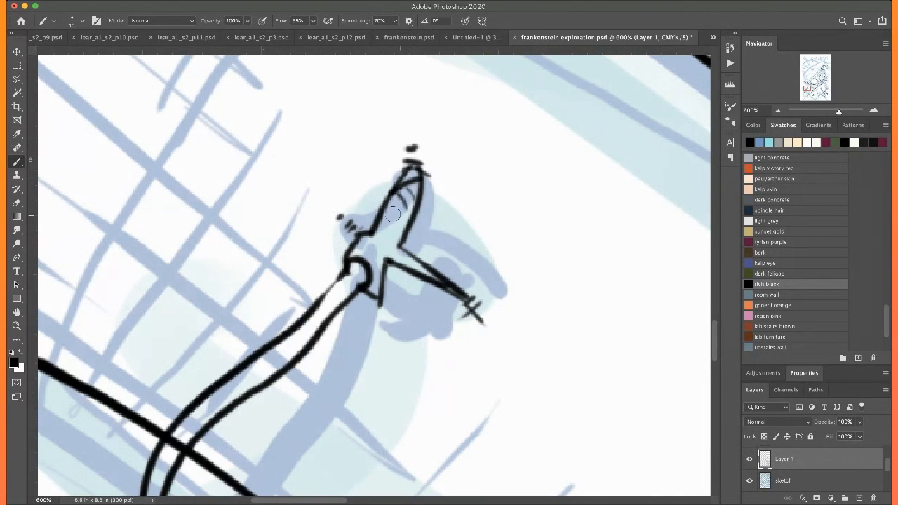
pyautogui.moveTo(379, 275)
pyautogui.mouseDown()
pyautogui.moveTo(369, 245)
pyautogui.moveTo(390, 244)
pyautogui.mouseUp()
# Erase the part of the curved skin edge that passes between the left stitch thread's two outlines
pyautogui.press('super+minus')
pyautogui.press('super+minus')
pyautogui.scroll(-5, 387, 201)
pyautogui.press('super+minus')
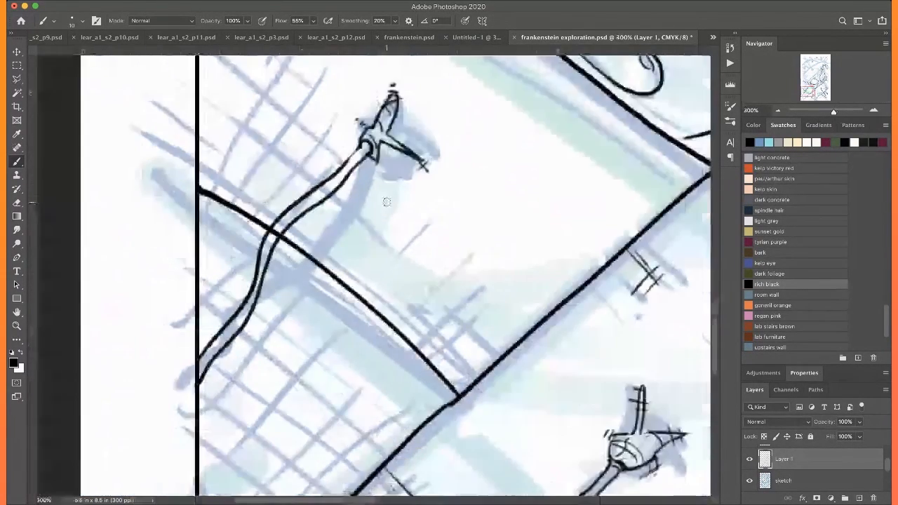
pyautogui.scroll(-3, 387, 201)
pyautogui.scroll(-3, 387, 201)
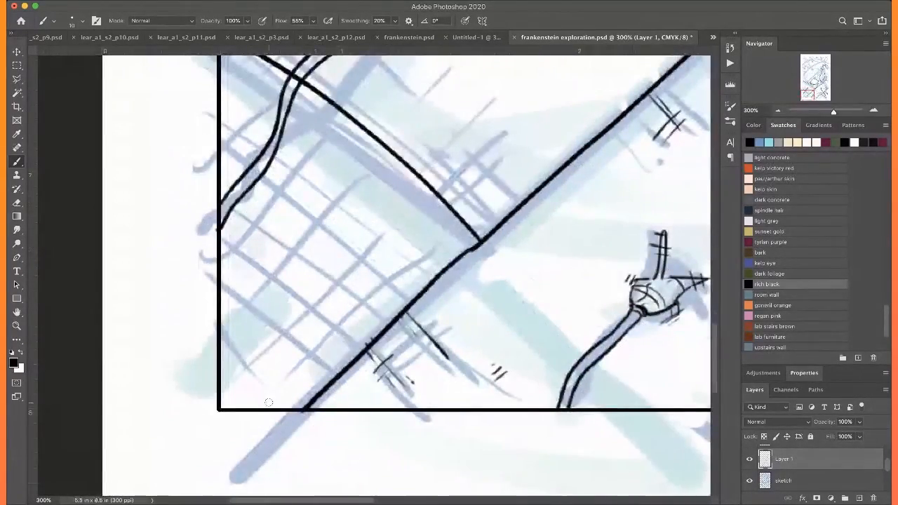
pyautogui.scroll(5, 269, 403)
pyautogui.hscroll(-7, 269, 402)
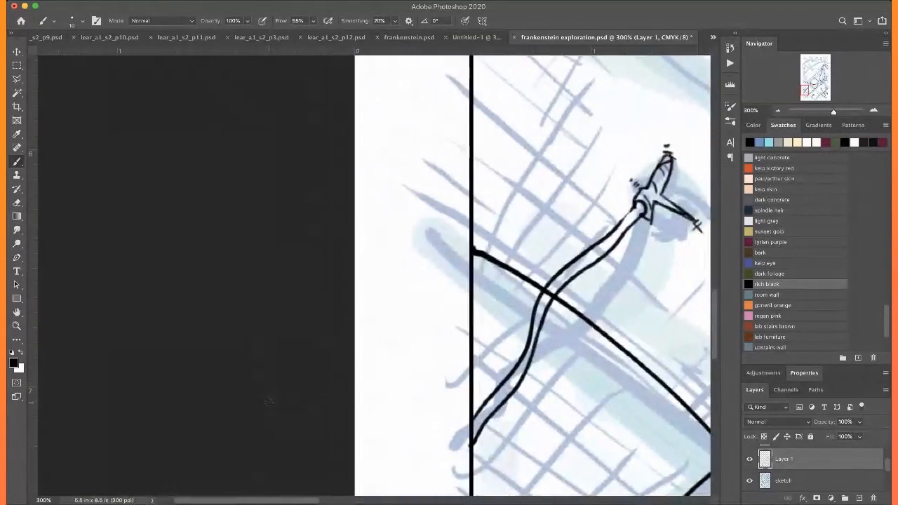
pyautogui.press('super+plus')
pyautogui.press('super+plus')
pyautogui.hscroll(8, 268, 402)
pyautogui.moveTo(390, 321); pyautogui.dragTo(379, 310)
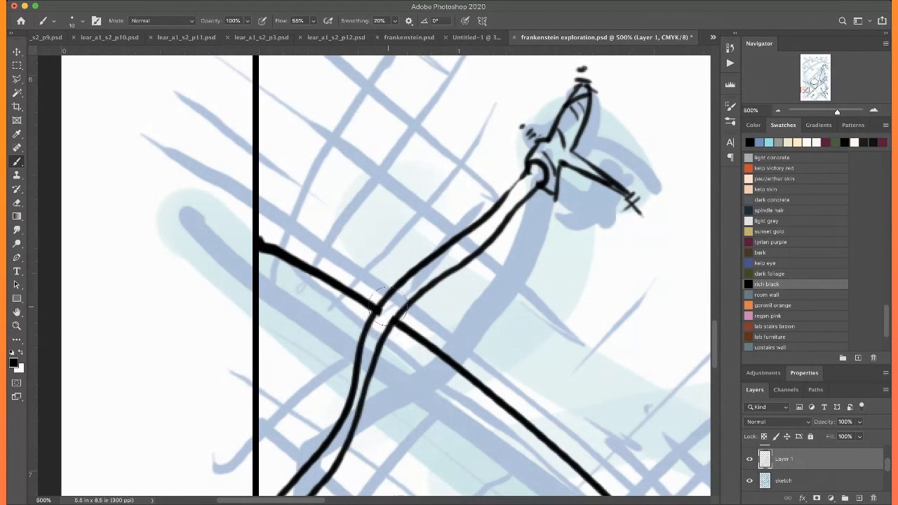
# Hatch a small patch in the corner where the curved skin edge meets the long diagonal edge
pyautogui.scroll(5, 395, 257)
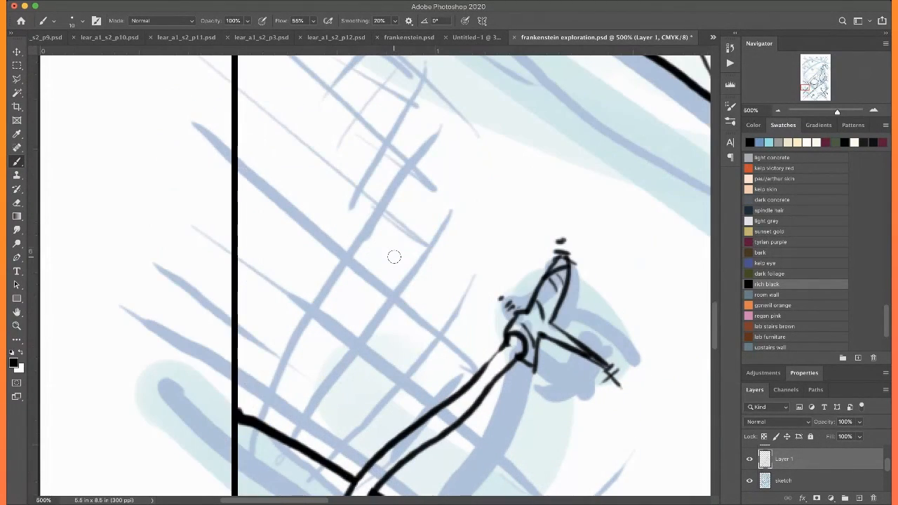
pyautogui.press('super+minus')
pyautogui.scroll(-10, 394, 257)
pyautogui.hscroll(2, 394, 257)
pyautogui.scroll(2, 395, 257)
pyautogui.hscroll(4, 394, 257)
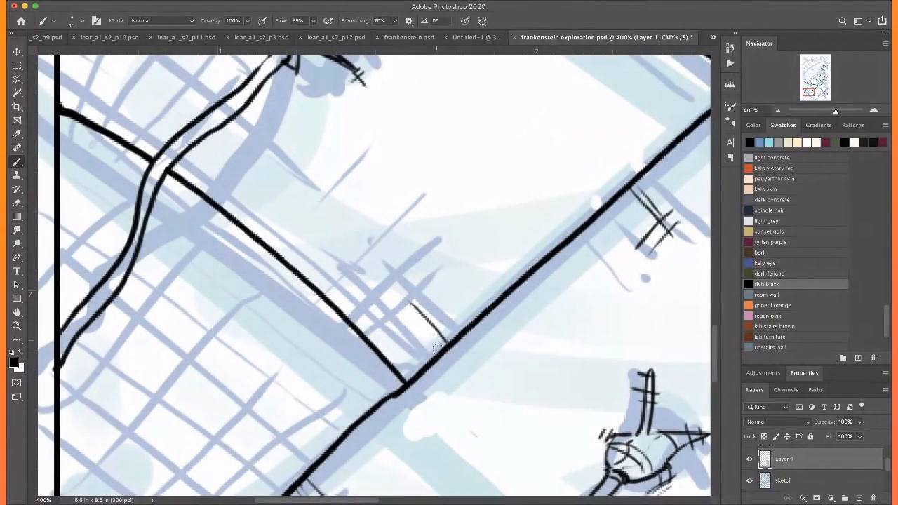
pyautogui.moveTo(407, 313); pyautogui.dragTo(378, 336)
pyautogui.moveTo(412, 310); pyautogui.dragTo(385, 328)
# Crosshatch the skin along the left border above the curved edge, between the left stitch knot and the diagonal edge below the eye
pyautogui.scroll(-4, 407, 334)
pyautogui.hscroll(-4, 407, 334)
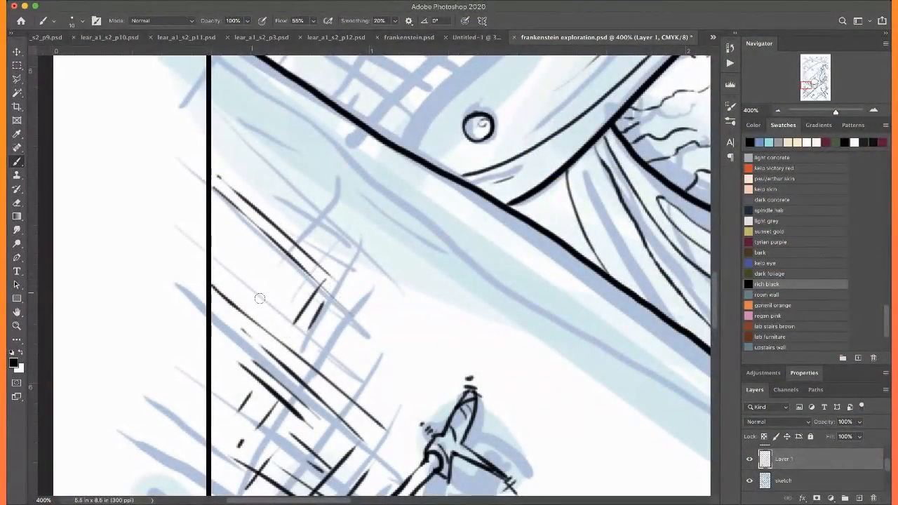
pyautogui.moveTo(250, 292); pyautogui.dragTo(313, 341)
pyautogui.moveTo(391, 336); pyautogui.dragTo(406, 355)
pyautogui.moveTo(268, 126)
pyautogui.mouseDown()
pyautogui.moveTo(245, 193)
pyautogui.moveTo(255, 230)
pyautogui.mouseUp()
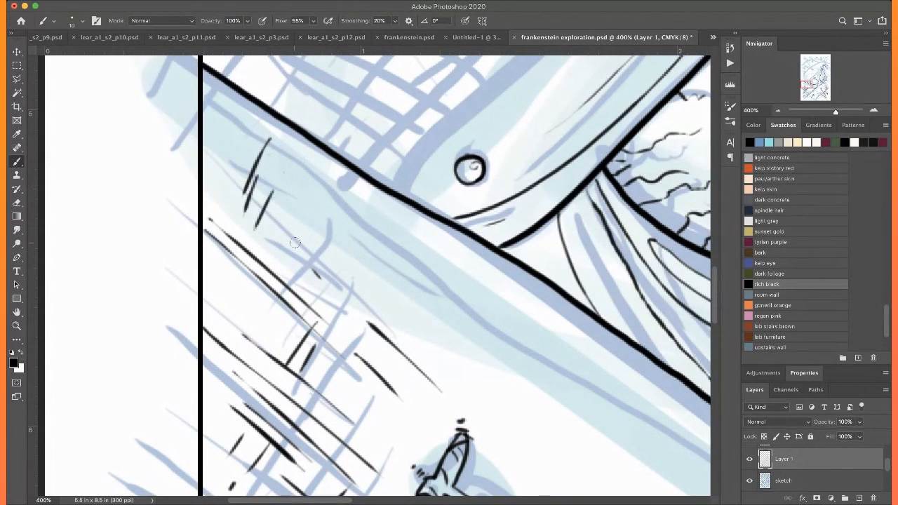
pyautogui.moveTo(301, 247); pyautogui.dragTo(345, 290)
pyautogui.moveTo(293, 267); pyautogui.dragTo(338, 311)
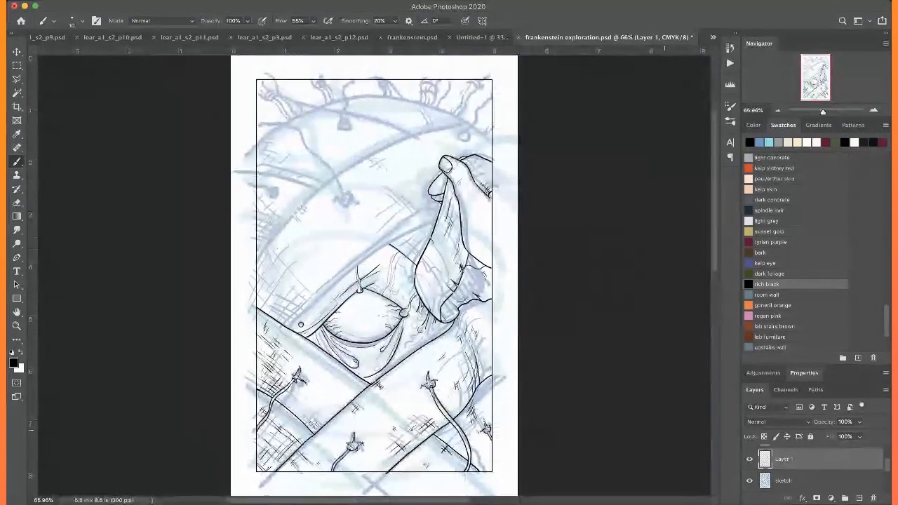
# Hide the sketch layer to check the inked linework on the full page, and show the sketch again
pyautogui.click(752, 482)
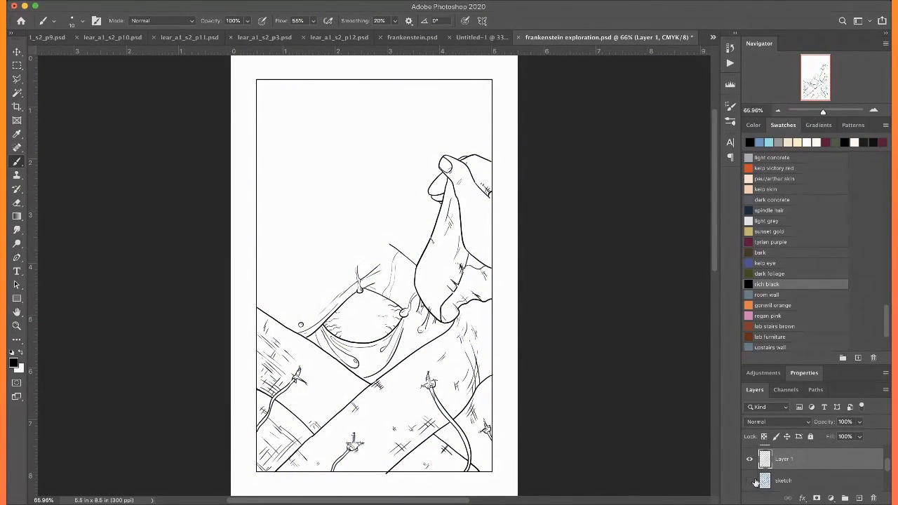
pyautogui.click(748, 480)
pyautogui.press('super+1')
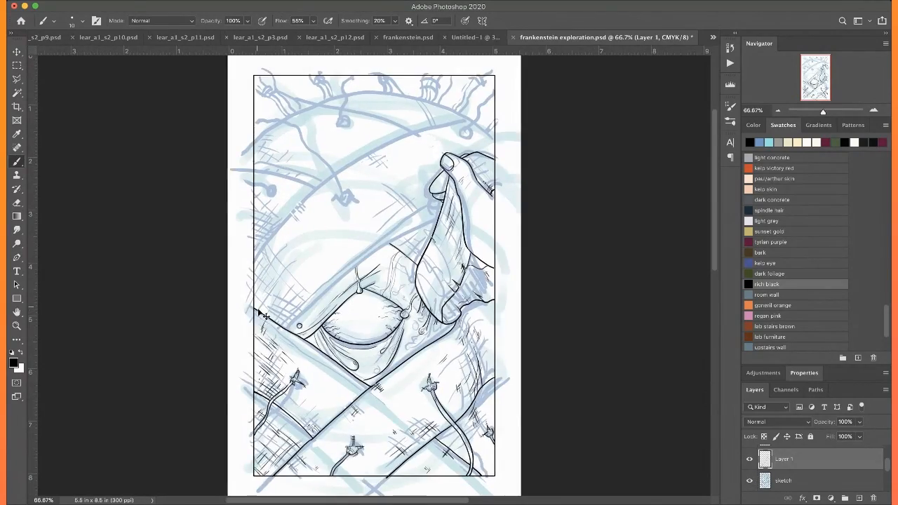
# Ink the lower and upper edges of the narrow diagonal strip above the eye, from the pinching fingers down to the left skin edge
pyautogui.press('super+equal')
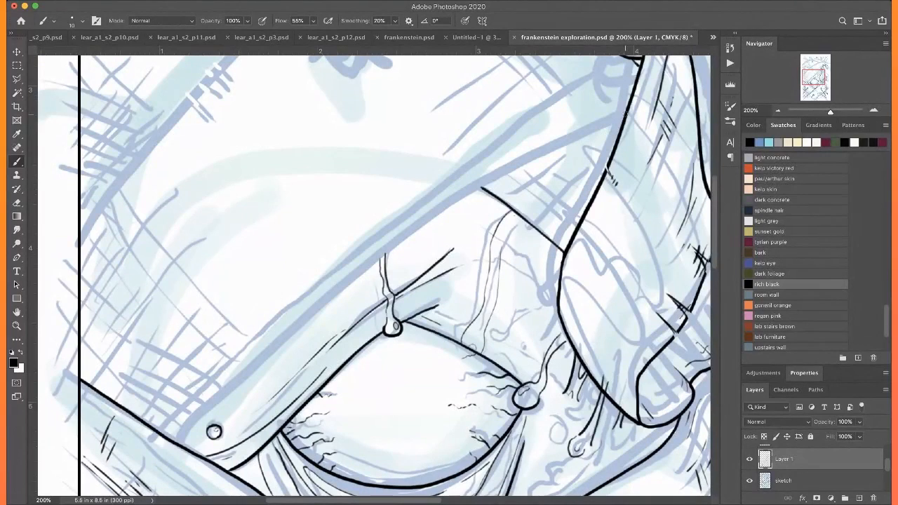
pyautogui.moveTo(605, 123)
pyautogui.mouseDown()
pyautogui.moveTo(453, 203)
pyautogui.moveTo(363, 268)
pyautogui.moveTo(175, 430)
pyautogui.mouseUp()
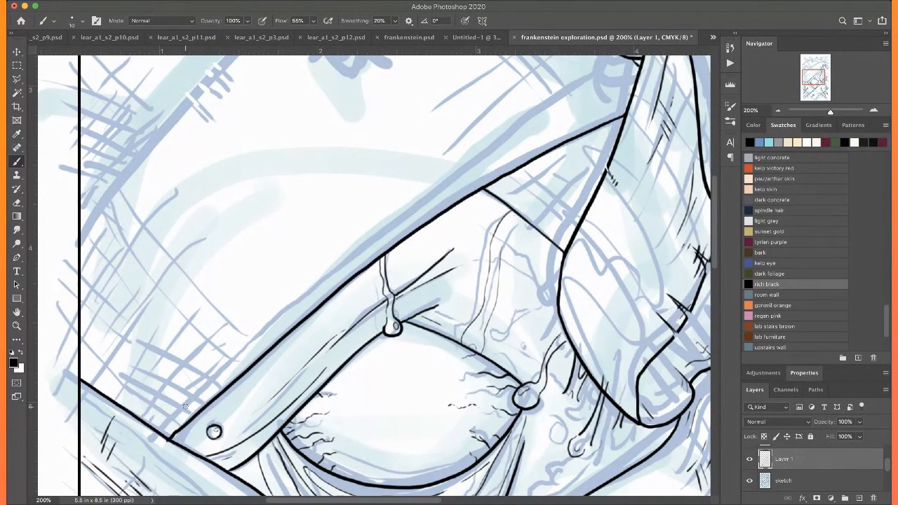
pyautogui.scroll(5, 185, 405)
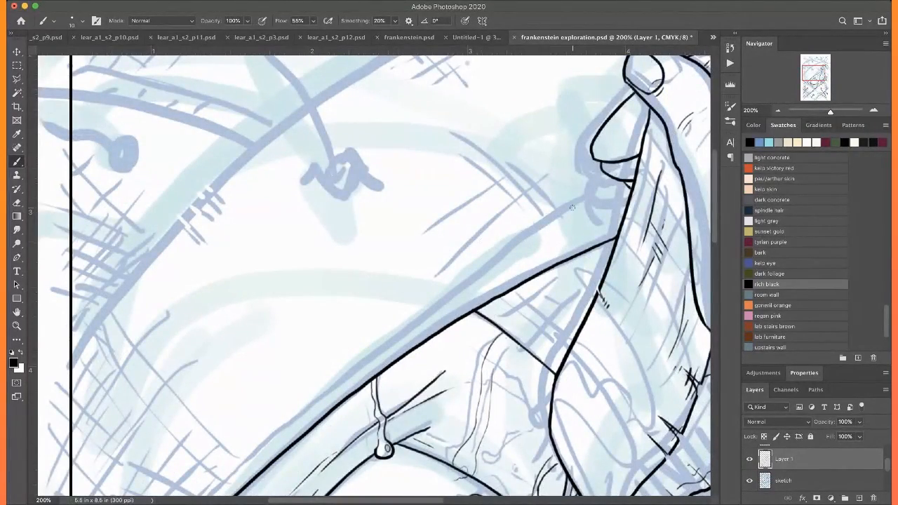
pyautogui.scroll(-3, 572, 208)
pyautogui.moveTo(649, 124)
pyautogui.mouseDown()
pyautogui.moveTo(352, 332)
pyautogui.moveTo(177, 484)
pyautogui.mouseUp()
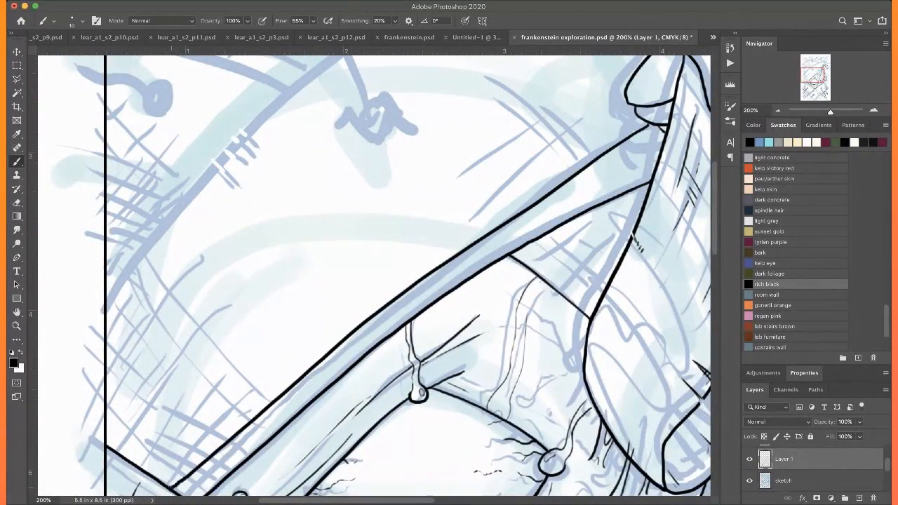
# Ink the long diagonal edge across the forehead from the left border to the upper right, with its short edge down to the right border
pyautogui.scroll(4, 184, 464)
pyautogui.scroll(3, 125, 414)
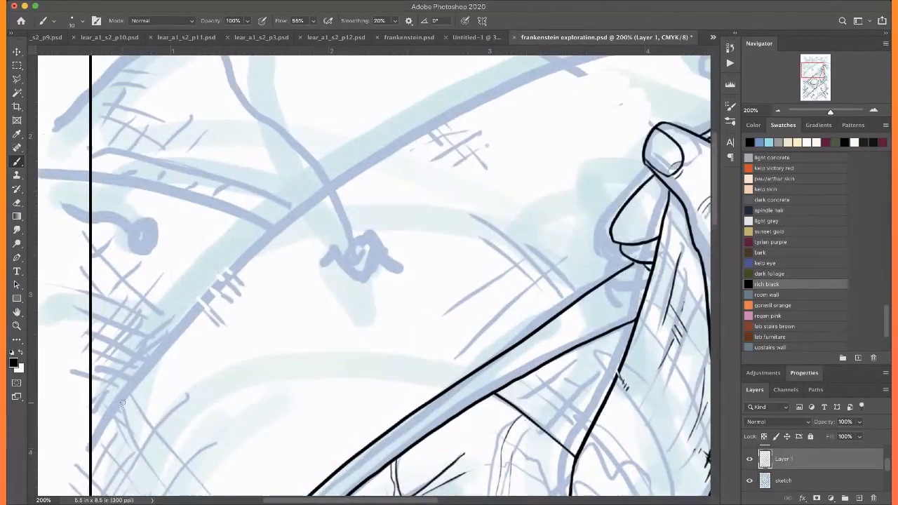
pyautogui.hotkey('ctrl', '-')
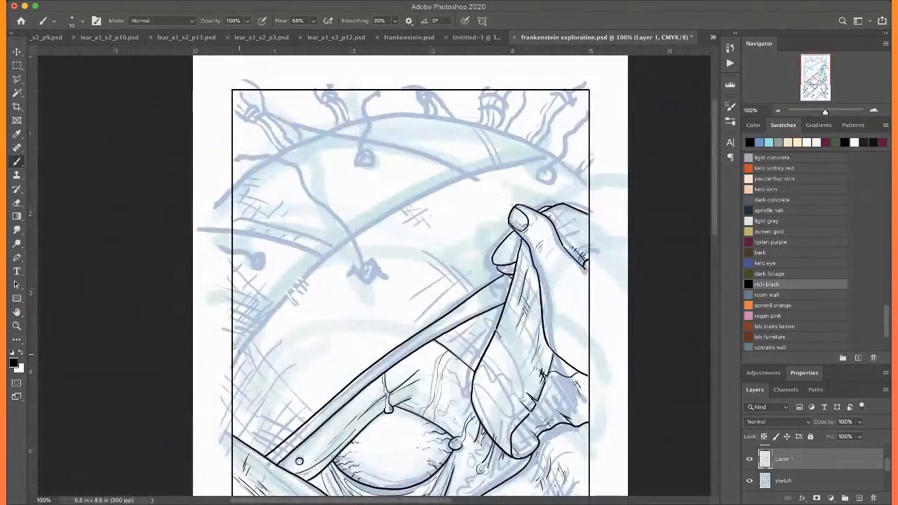
pyautogui.moveTo(271, 321); pyautogui.dragTo(482, 192)
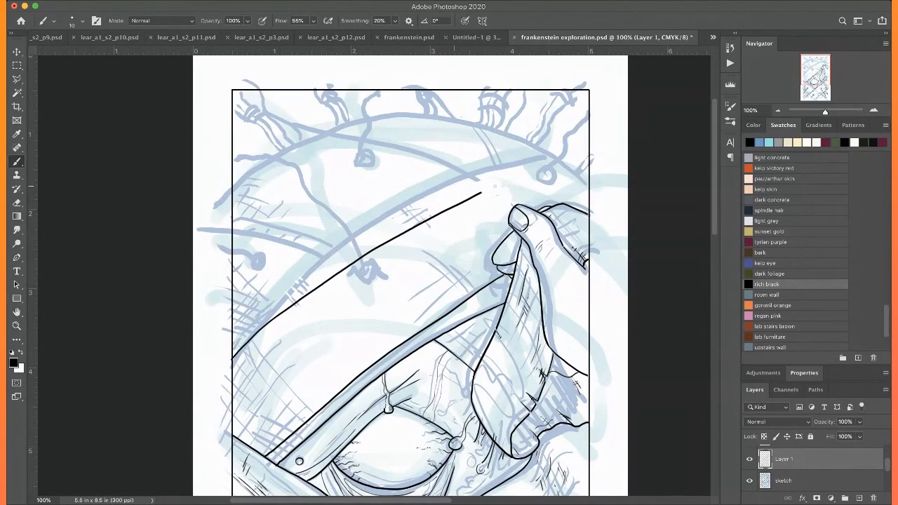
pyautogui.press('super+plus')
pyautogui.press('super+plus')
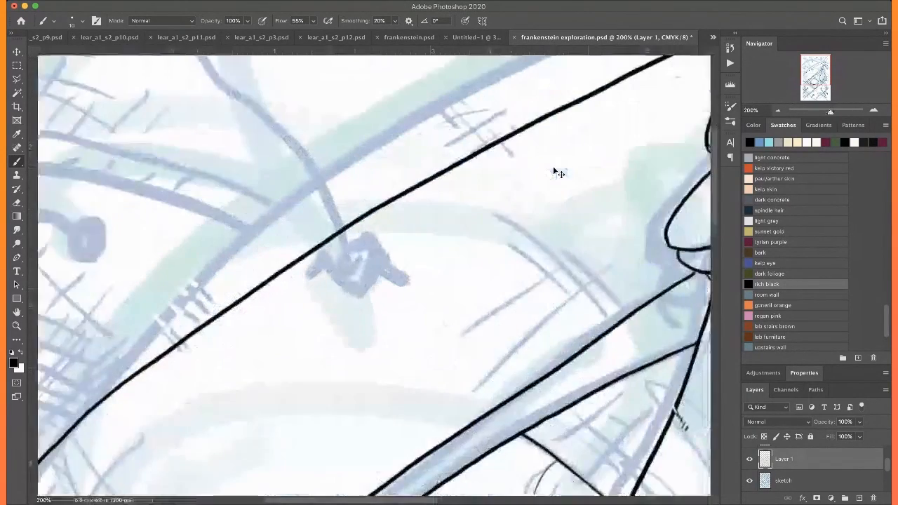
pyautogui.moveTo(553, 167); pyautogui.dragTo(91, 461)
pyautogui.moveTo(465, 230); pyautogui.dragTo(555, 315)
pyautogui.moveTo(292, 187)
pyautogui.mouseDown()
pyautogui.moveTo(542, 301)
pyautogui.moveTo(544, 294)
pyautogui.mouseUp()
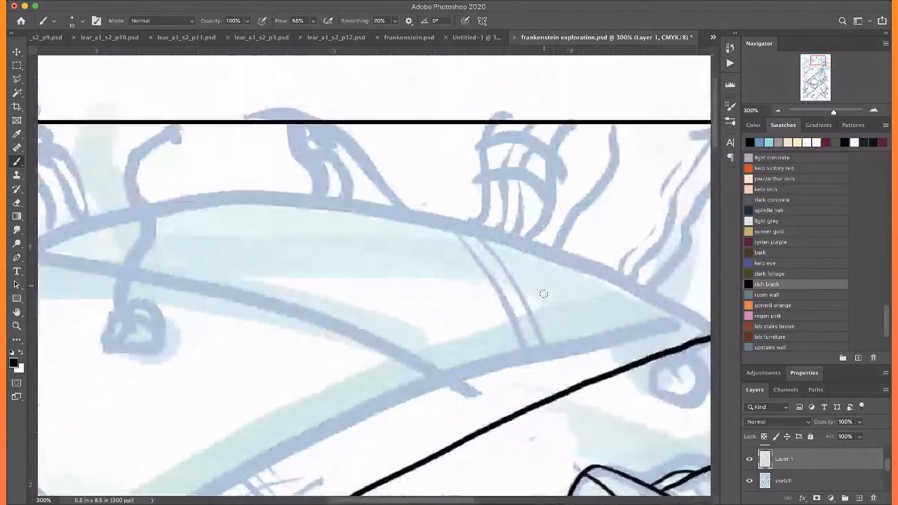
# Ink the lower curved skin edge from the long forehead diagonal back to the left border
pyautogui.scroll(-5, 544, 294)
pyautogui.hscroll(-3, 544, 294)
pyautogui.press('super+minus')
pyautogui.hscroll(-3, 544, 294)
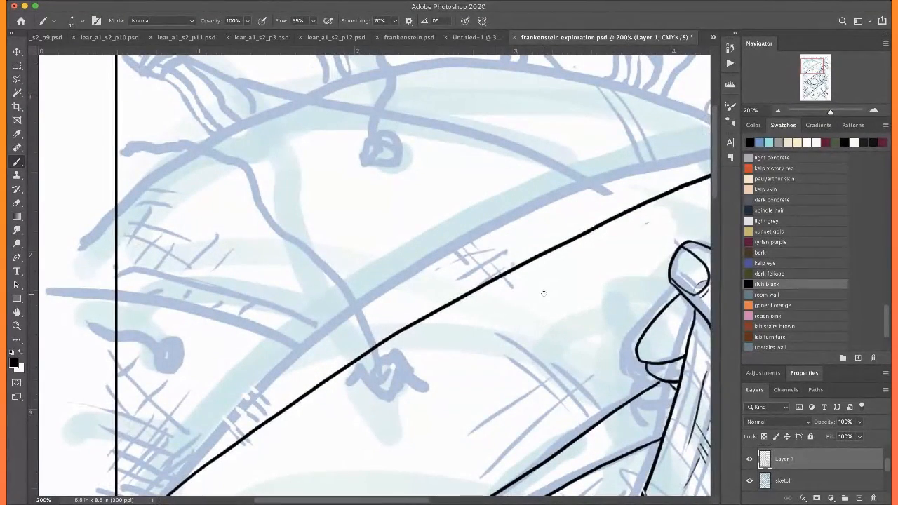
pyautogui.moveTo(334, 376)
pyautogui.mouseDown()
pyautogui.moveTo(207, 306)
pyautogui.moveTo(116, 288)
pyautogui.mouseUp()
# Ink the upper curved skin edge rising from the forehead diagonal, and the head outline from the left border to meet it
pyautogui.scroll(2, 459, 215)
pyautogui.hscroll(2, 459, 215)
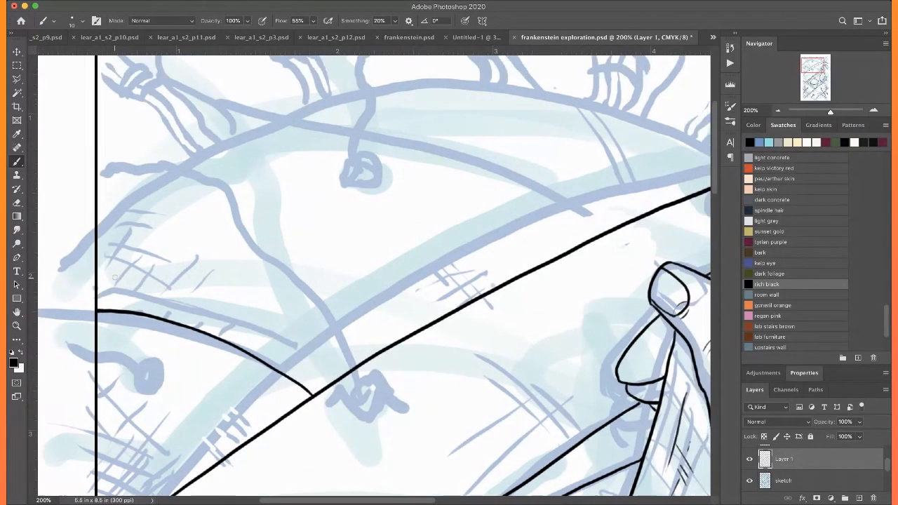
pyautogui.moveTo(567, 246)
pyautogui.mouseDown()
pyautogui.moveTo(420, 172)
pyautogui.moveTo(269, 137)
pyautogui.mouseUp()
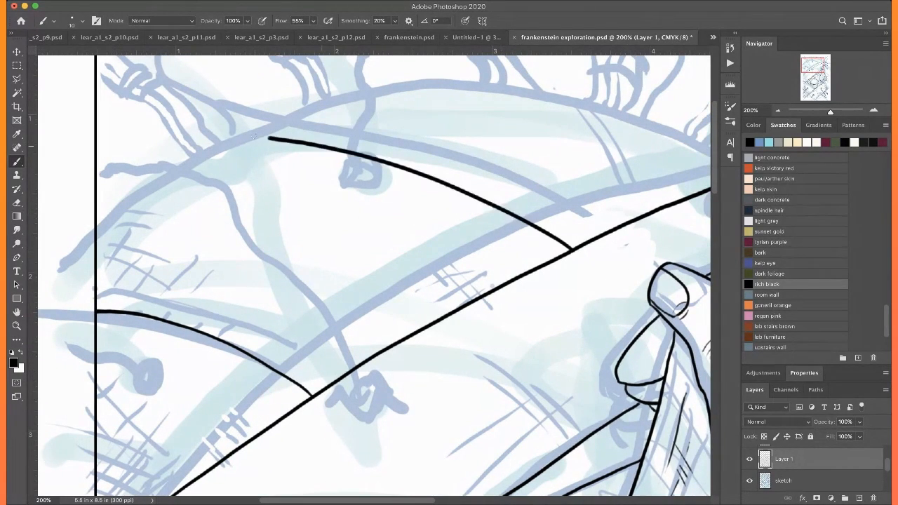
pyautogui.moveTo(92, 227)
pyautogui.mouseDown()
pyautogui.moveTo(145, 183)
pyautogui.moveTo(251, 132)
pyautogui.mouseUp()
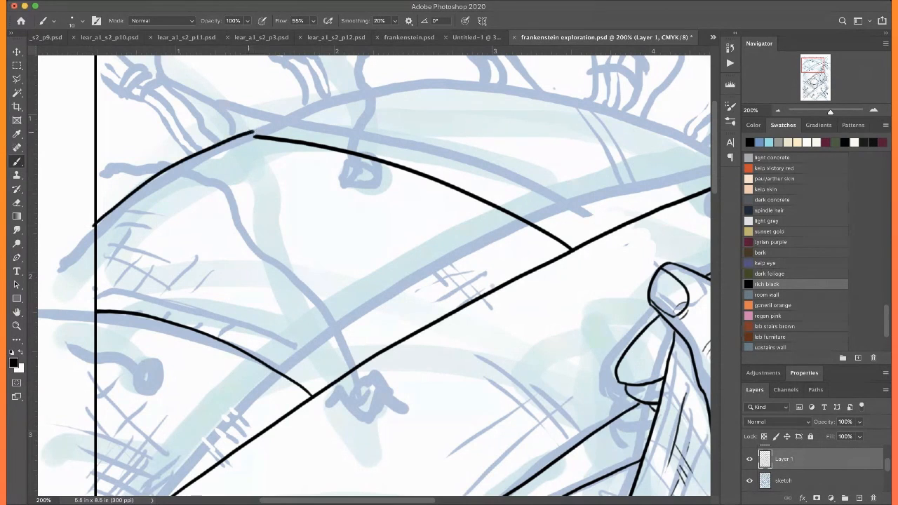
pyautogui.scroll(5, 253, 134)
pyautogui.hscroll(5, 253, 133)
pyautogui.moveTo(172, 214)
pyautogui.mouseDown()
pyautogui.moveTo(233, 185)
pyautogui.moveTo(386, 163)
pyautogui.moveTo(500, 184)
pyautogui.moveTo(574, 245)
pyautogui.mouseUp()
pyautogui.hotkey('ctrl', 'z')
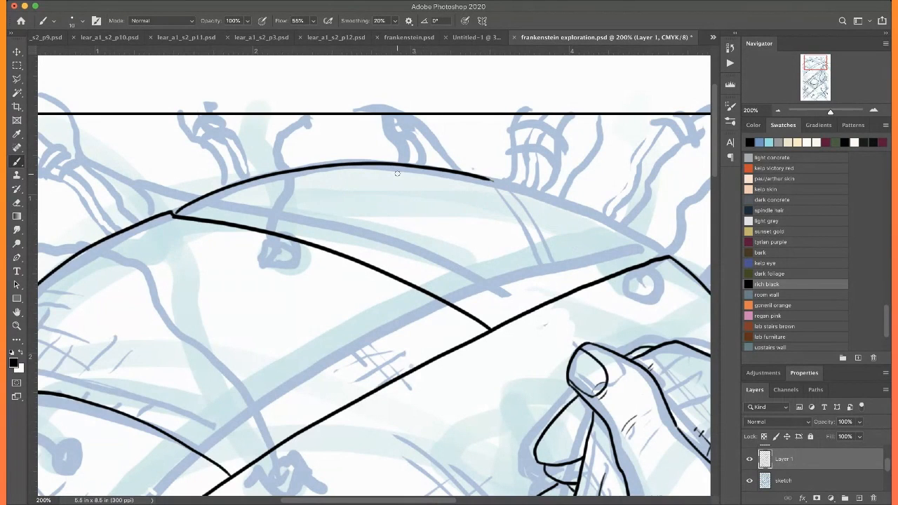
pyautogui.hotkey('ctrl', 'z')
# Ink the arched edge across the top of the head down to the forehead diagonal, and the outer head outline on its right
pyautogui.moveTo(177, 212)
pyautogui.mouseDown()
pyautogui.moveTo(293, 177)
pyautogui.moveTo(451, 177)
pyautogui.moveTo(432, 177)
pyautogui.moveTo(536, 220)
pyautogui.moveTo(598, 262)
pyautogui.mouseUp()
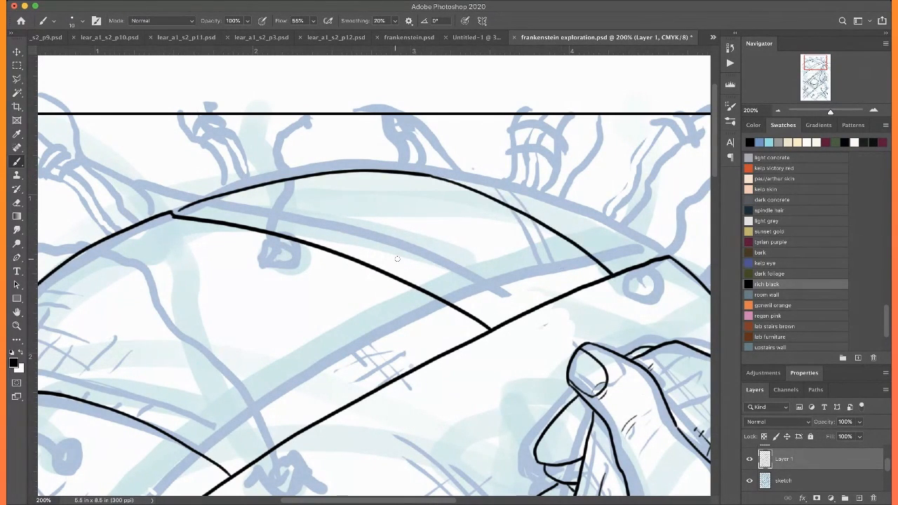
pyautogui.moveTo(535, 215); pyautogui.dragTo(575, 206)
pyautogui.moveTo(662, 256); pyautogui.dragTo(574, 206)
pyautogui.moveTo(467, 179); pyautogui.dragTo(452, 181)
# Ink two parallel diagonal edges from the upper curved skin edge, one to the lower curved edge and one to the left border
pyautogui.moveTo(349, 257)
pyautogui.mouseDown()
pyautogui.moveTo(539, 191)
pyautogui.moveTo(312, 334)
pyautogui.mouseUp()
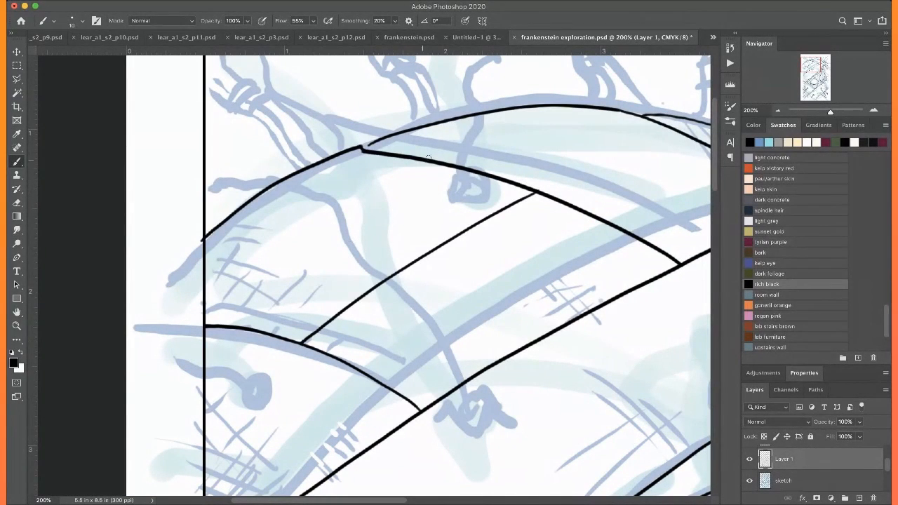
pyautogui.moveTo(232, 298); pyautogui.dragTo(211, 320)
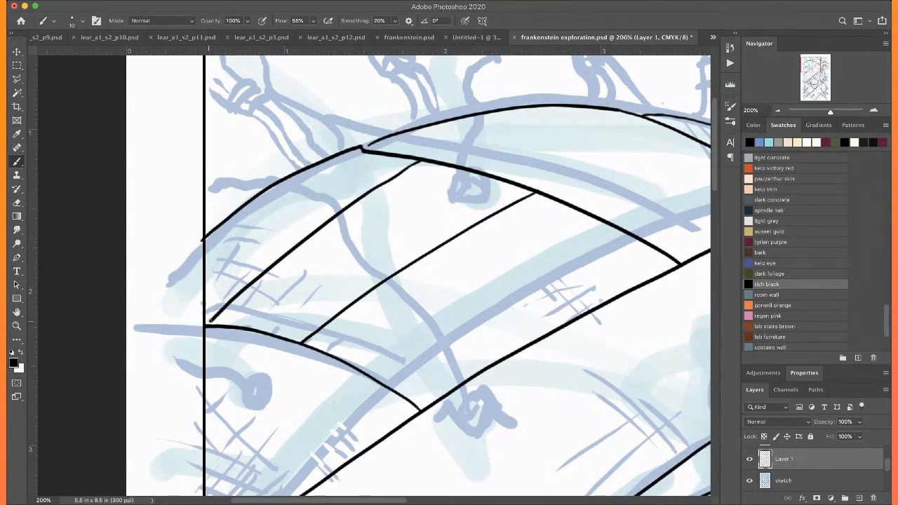
pyautogui.press('super+z')
pyautogui.moveTo(385, 153); pyautogui.dragTo(195, 296)
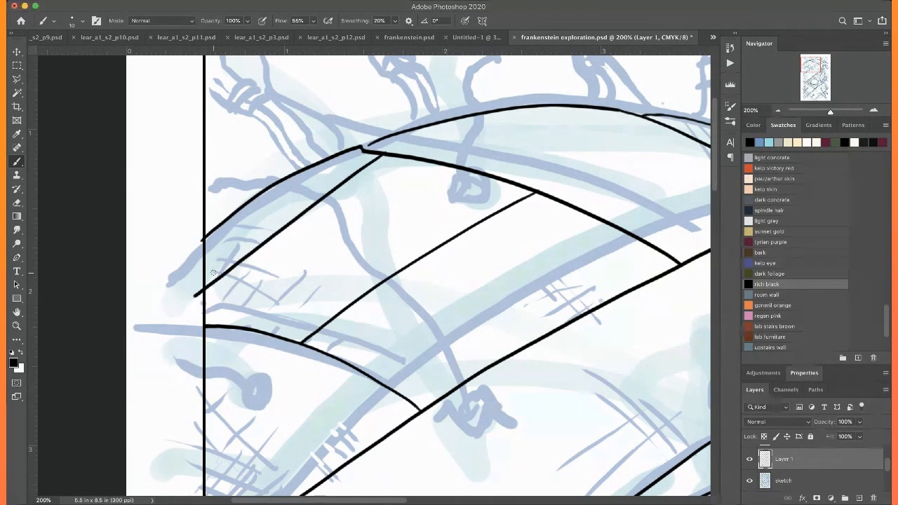
pyautogui.press('super+0')
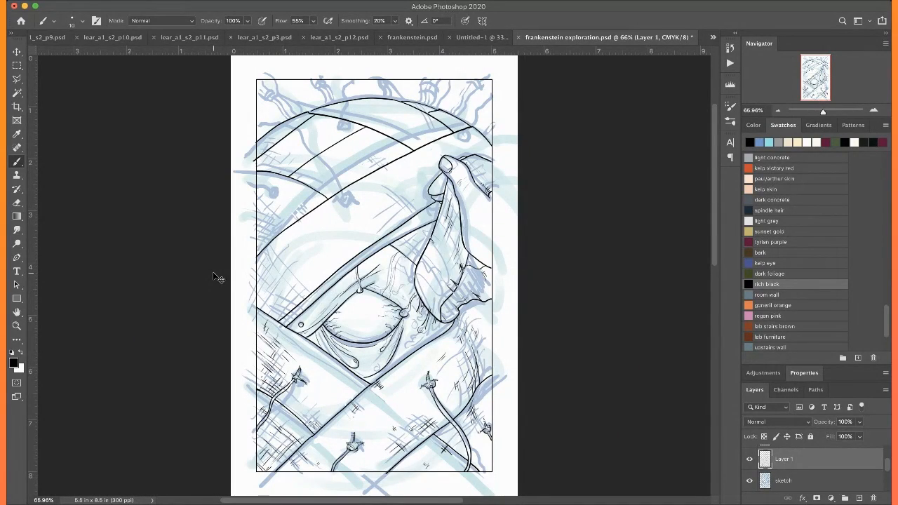
# Ink a thin line just below the upper curved skin edge, from the inner diagonal edge toward the long forehead diagonal
pyautogui.press('super+plus')
pyautogui.press('super+plus')
pyautogui.press('super+plus')
pyautogui.press('super+plus')
pyautogui.press('super+plus')
pyautogui.scroll(10, 213, 273)
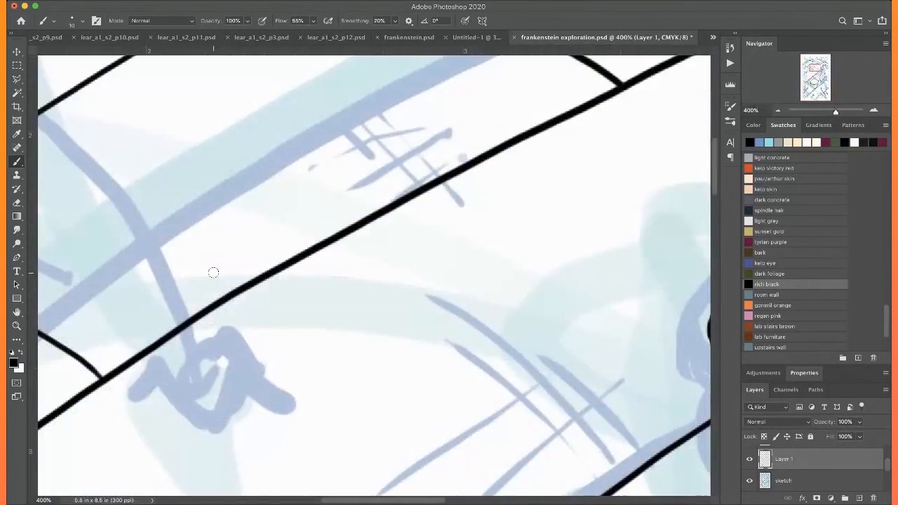
pyautogui.scroll(6, 213, 273)
pyautogui.moveTo(339, 174)
pyautogui.mouseDown()
pyautogui.moveTo(495, 257)
pyautogui.moveTo(598, 326)
pyautogui.mouseUp()
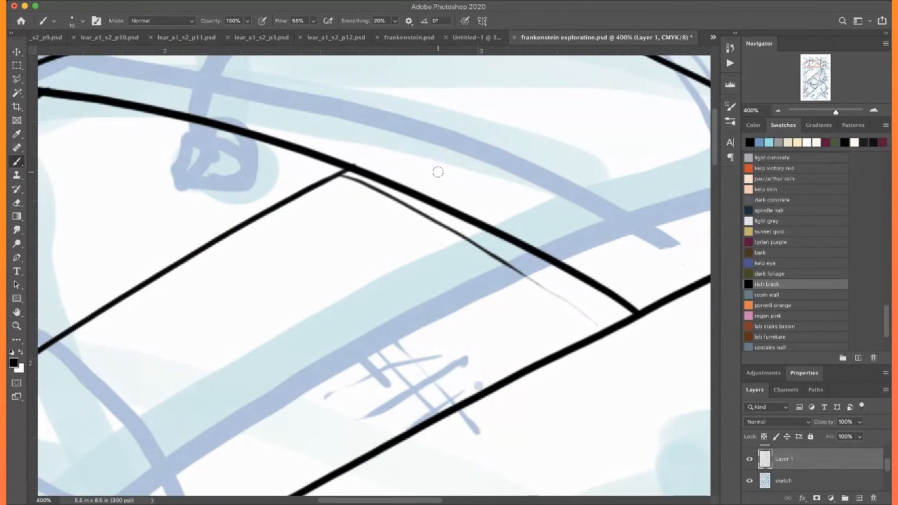
pyautogui.press('super+z')
pyautogui.moveTo(342, 175); pyautogui.dragTo(616, 323)
# Touch up the corner where the head outline from the left border meets the upper curved skin edge
pyautogui.hscroll(-7, 569, 285)
pyautogui.scroll(-5, 569, 285)
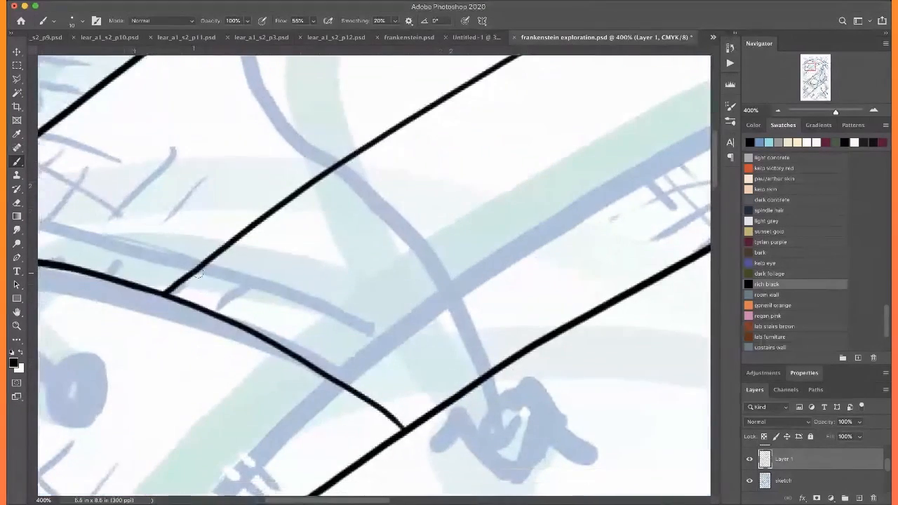
pyautogui.scroll(5, 204, 288)
pyautogui.hscroll(-6, 186, 279)
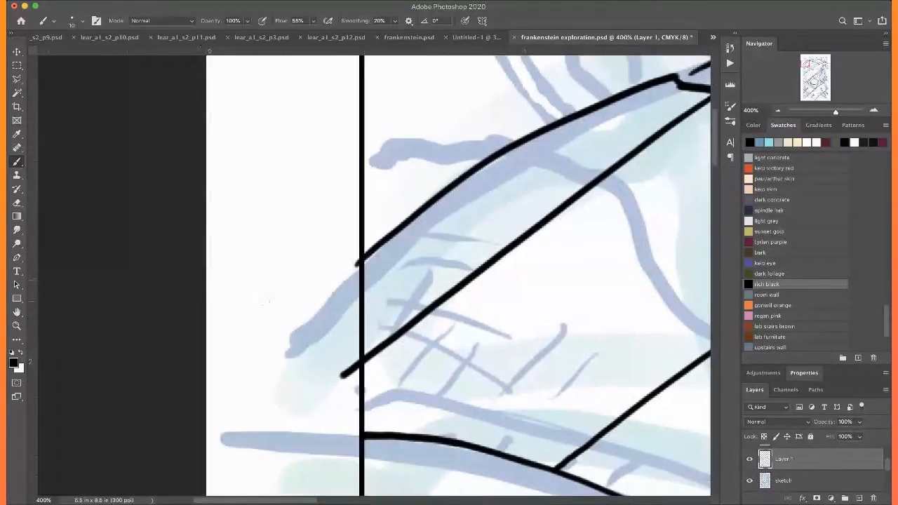
pyautogui.hscroll(4, 266, 301)
pyautogui.scroll(1, 327, 277)
pyautogui.moveTo(536, 105); pyautogui.dragTo(531, 109)
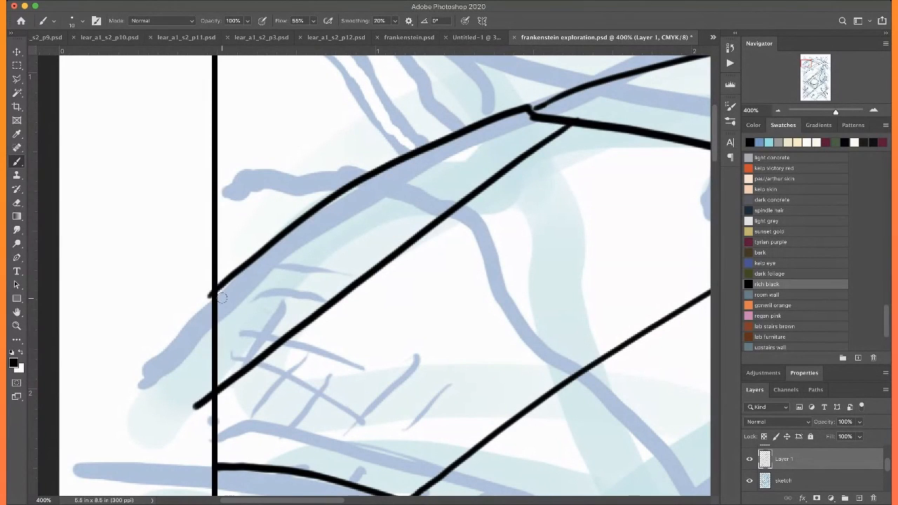
# Ink the zigzag folds and small surrounding ticks of the stitch knot beside the left border, below the lower curved skin edge
pyautogui.hscroll(1, 196, 325)
pyautogui.scroll(-5, 196, 325)
pyautogui.scroll(3, 196, 325)
pyautogui.hscroll(-2, 197, 325)
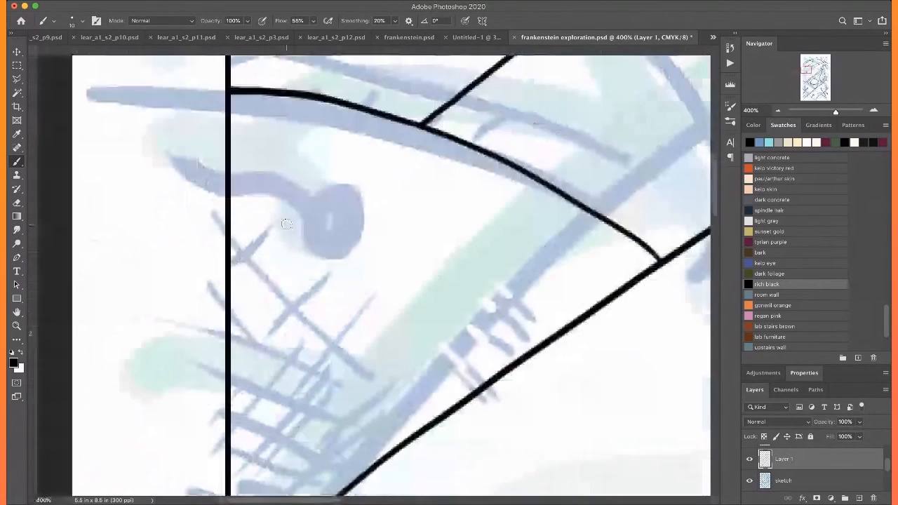
pyautogui.moveTo(305, 255)
pyautogui.mouseDown()
pyautogui.moveTo(317, 213)
pyautogui.moveTo(362, 241)
pyautogui.moveTo(351, 192)
pyautogui.moveTo(367, 200)
pyautogui.mouseUp()
pyautogui.moveTo(371, 237)
pyautogui.mouseDown()
pyautogui.moveTo(354, 254)
pyautogui.moveTo(366, 254)
pyautogui.mouseUp()
pyautogui.moveTo(306, 254); pyautogui.dragTo(298, 262)
pyautogui.click(299, 269)
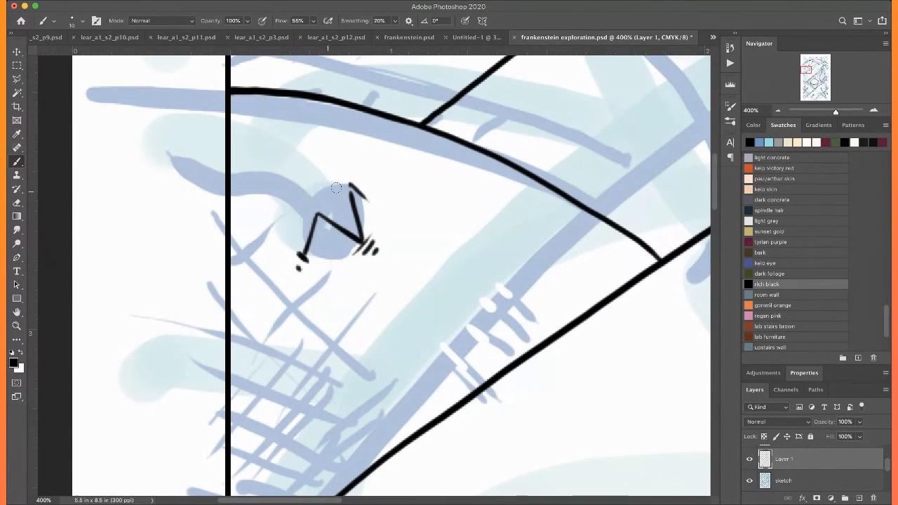
# Outline the left forehead stitch knot and ink both sides of its thread running to the left border
pyautogui.moveTo(335, 179)
pyautogui.mouseDown()
pyautogui.moveTo(290, 199)
pyautogui.moveTo(304, 242)
pyautogui.mouseUp()
pyautogui.moveTo(306, 180)
pyautogui.mouseDown()
pyautogui.moveTo(251, 144)
pyautogui.moveTo(232, 143)
pyautogui.mouseUp()
pyautogui.moveTo(292, 187)
pyautogui.mouseDown()
pyautogui.moveTo(276, 167)
pyautogui.moveTo(233, 154)
pyautogui.mouseUp()
pyautogui.moveTo(336, 189)
pyautogui.mouseDown()
pyautogui.moveTo(312, 209)
pyautogui.moveTo(344, 197)
pyautogui.moveTo(326, 209)
pyautogui.moveTo(290, 209)
pyautogui.mouseUp()
# Hatch the skin along the left border, between the stitch knot and the long forehead diagonal
pyautogui.scroll(-5, 298, 165)
pyautogui.hscroll(-2, 299, 165)
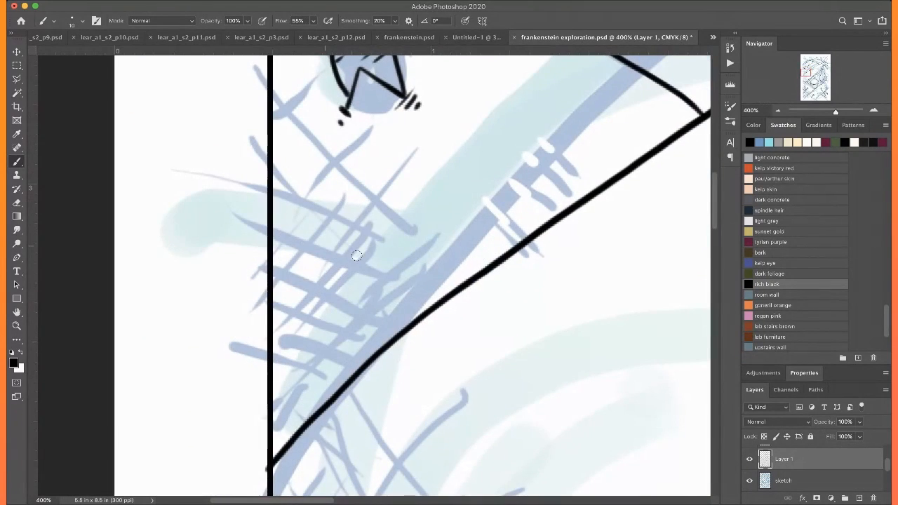
pyautogui.moveTo(412, 321)
pyautogui.mouseDown()
pyautogui.moveTo(318, 232)
pyautogui.moveTo(330, 266)
pyautogui.mouseUp()
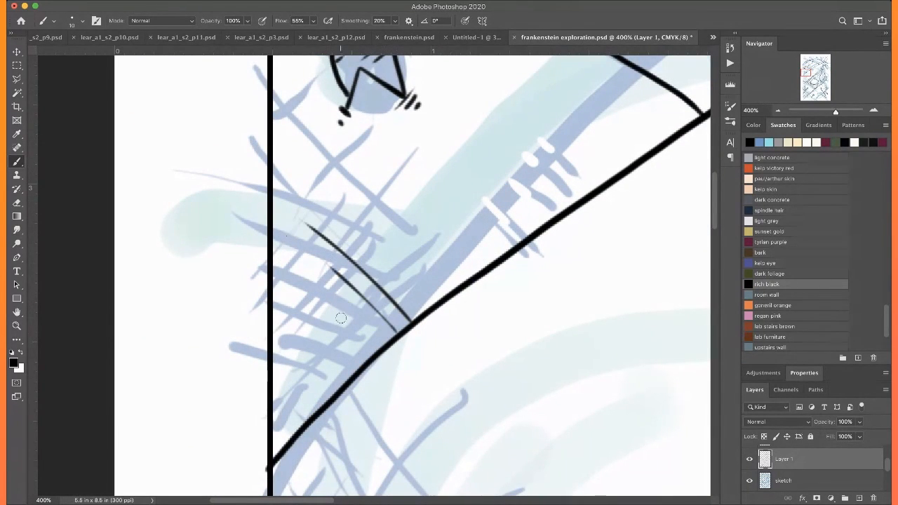
pyautogui.moveTo(369, 358); pyautogui.dragTo(278, 274)
pyautogui.moveTo(273, 125); pyautogui.dragTo(356, 222)
pyautogui.moveTo(271, 147); pyautogui.dragTo(314, 194)
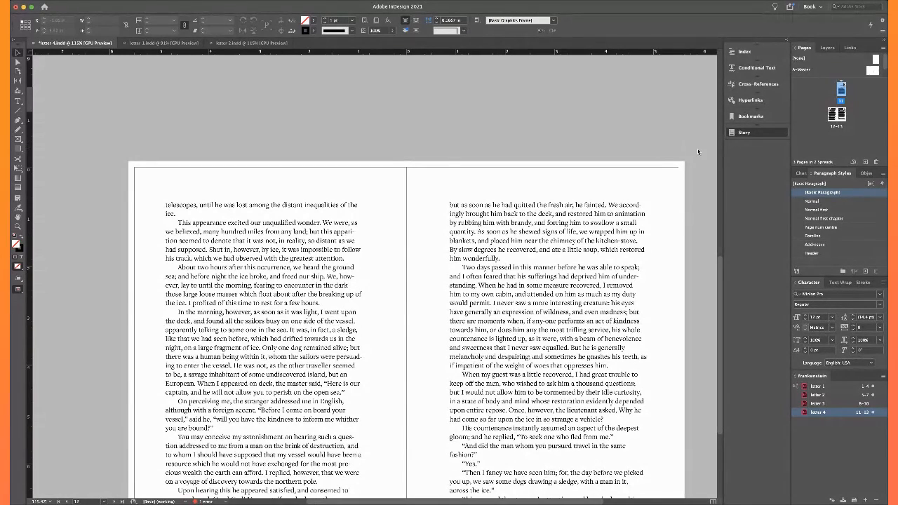
# Switch to InDesign and examine up close how the dialogue paragraphs' opening quotation marks align on the right page of letter 4
pyautogui.click(540, 286)
pyautogui.scroll(5, 506, 393)
pyautogui.scroll(-8, 506, 393)
pyautogui.scroll(6, 506, 393)
pyautogui.scroll(-2, 506, 331)
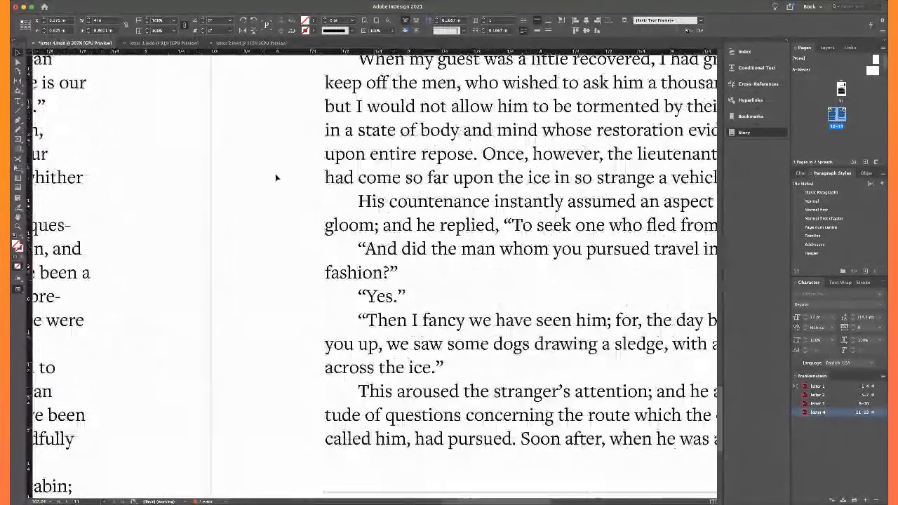
pyautogui.scroll(-1, 395, 274)
pyautogui.scroll(3, 395, 277)
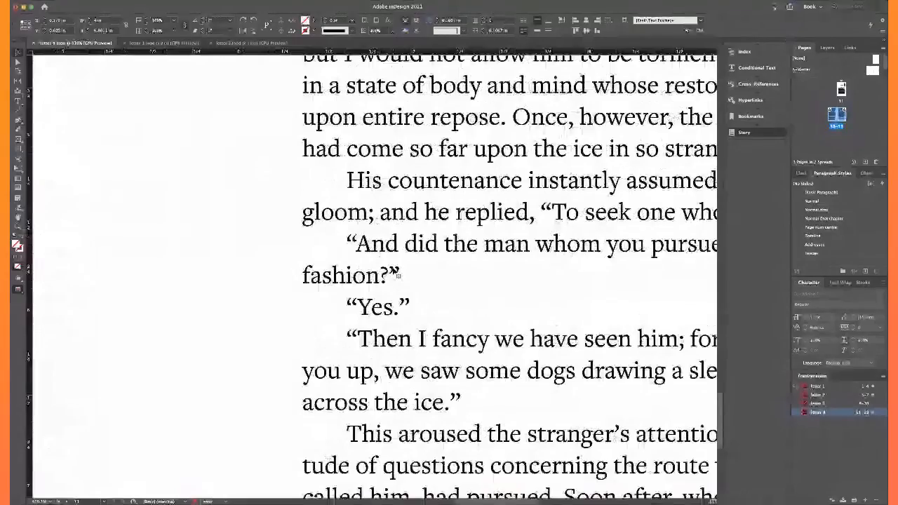
# Place the text cursor in the word "entire" in the paragraph above the dialogue
pyautogui.doubleClick(348, 182)
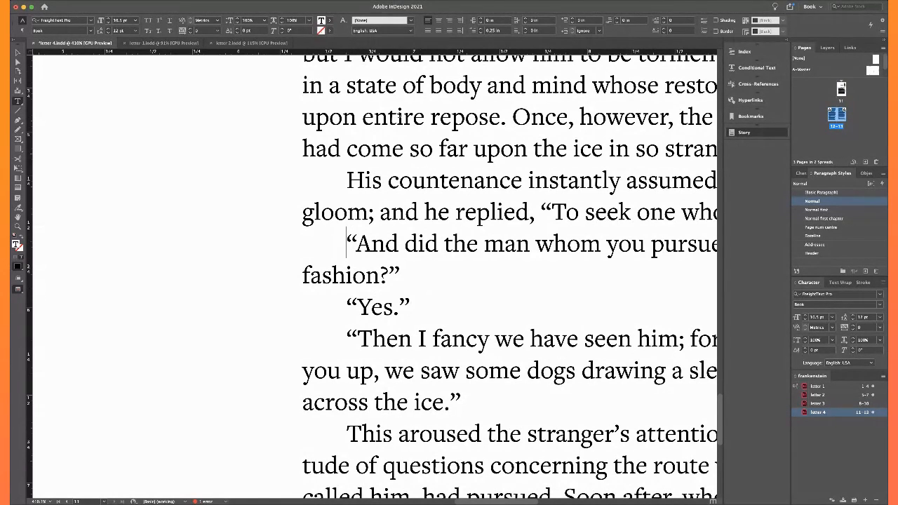
pyautogui.click(397, 116)
pyautogui.click(633, 142)
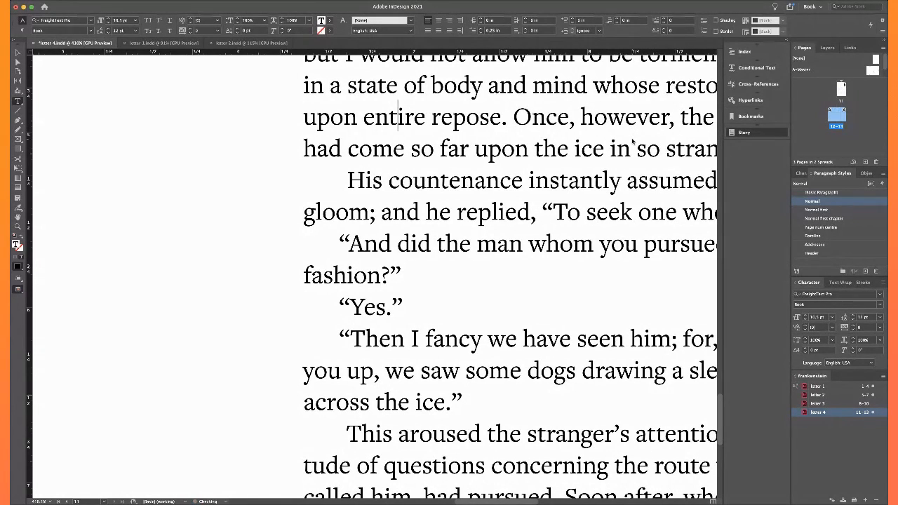
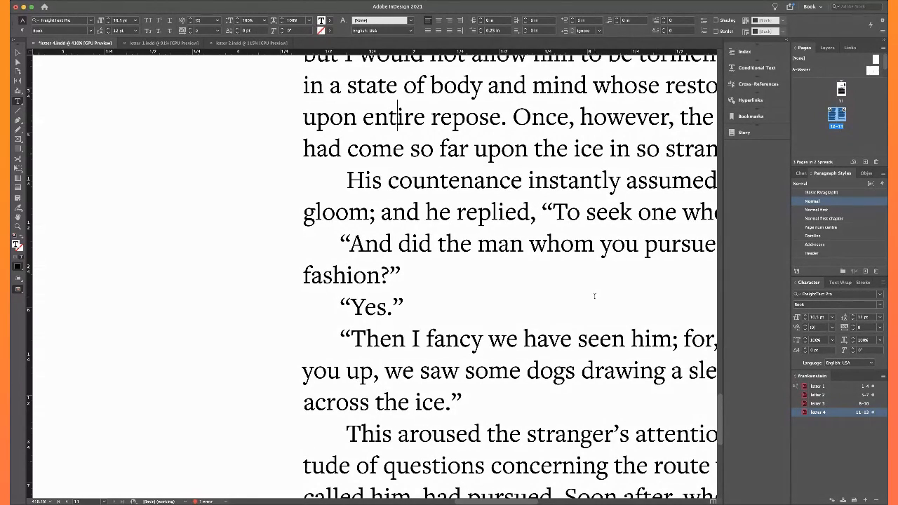
# Examine how the body text fills page 11 and continues onto the 12–13 spread of letter 4, with no frame selected
pyautogui.scroll(-5, 595, 296)
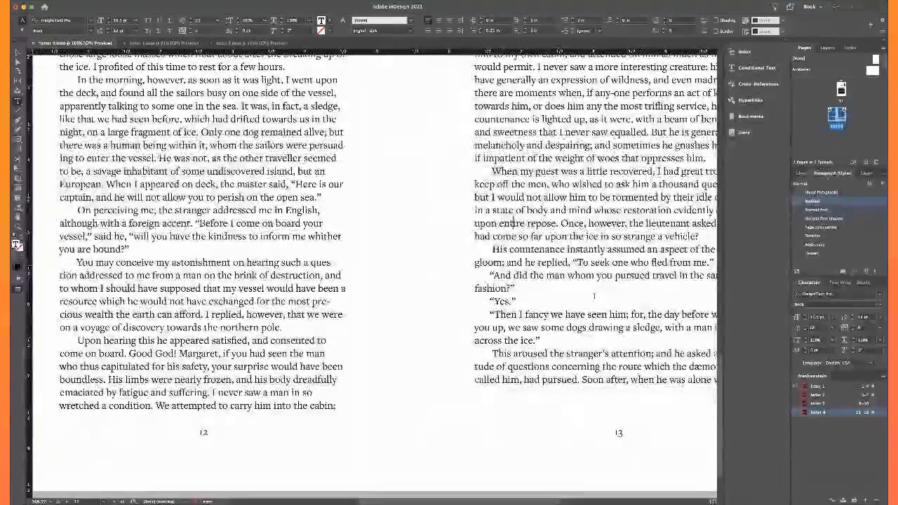
pyautogui.scroll(-2, 595, 296)
pyautogui.scroll(10, 595, 296)
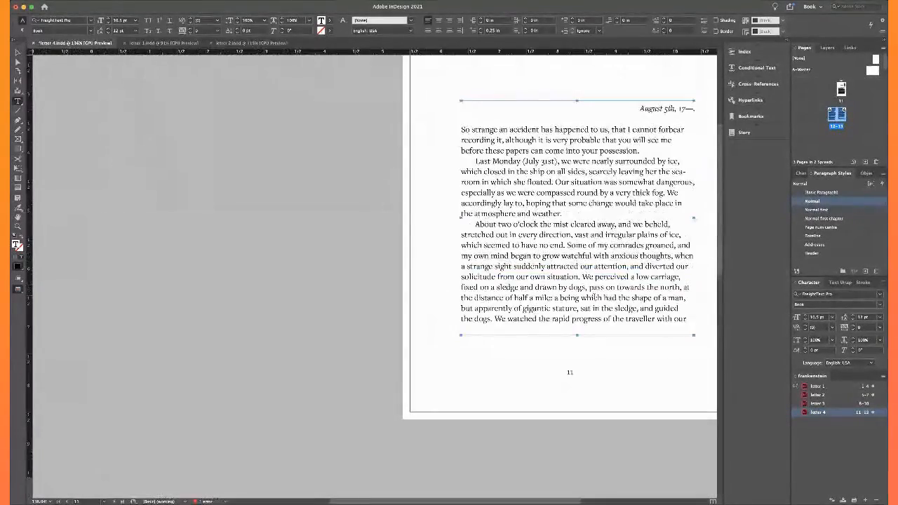
pyautogui.scroll(4, 594, 296)
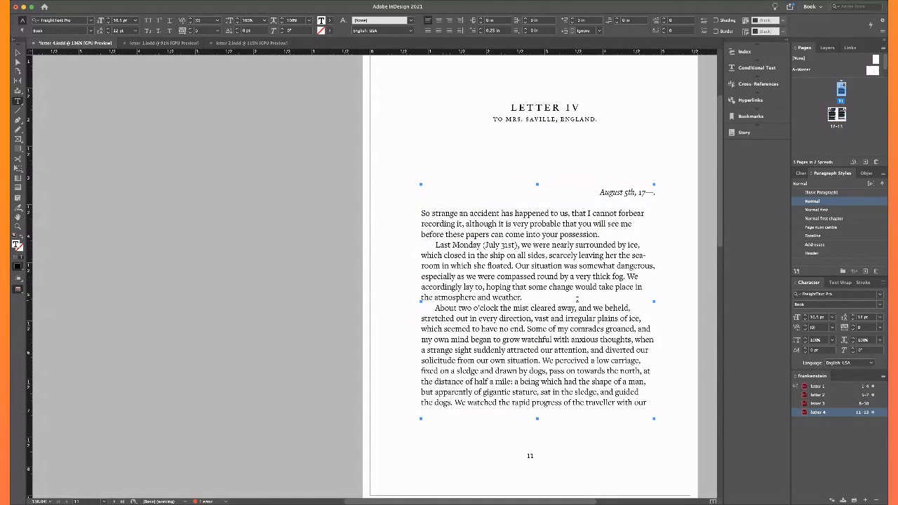
pyautogui.click(19, 52)
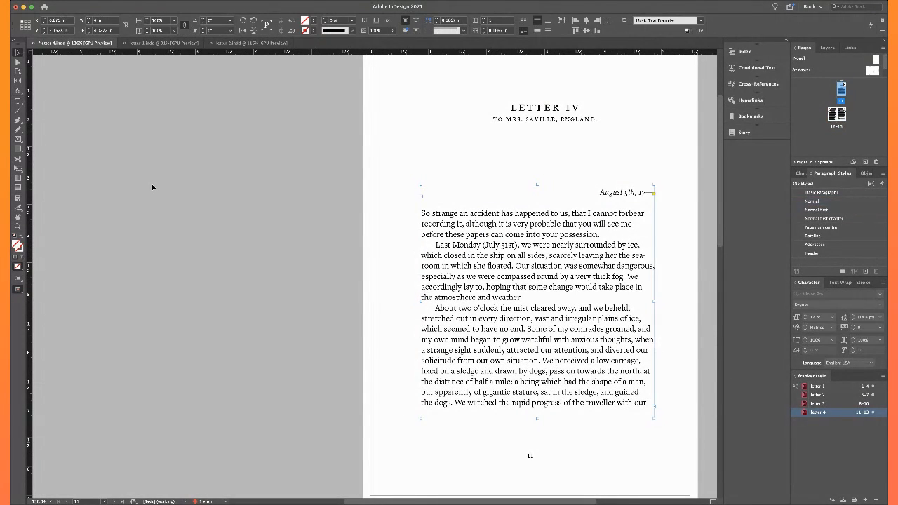
pyautogui.click(176, 203)
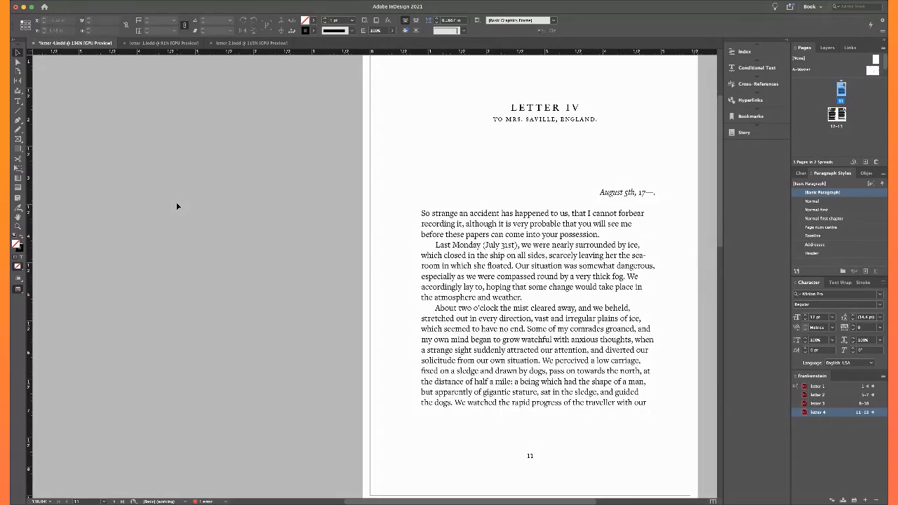
pyautogui.scroll(-15, 177, 203)
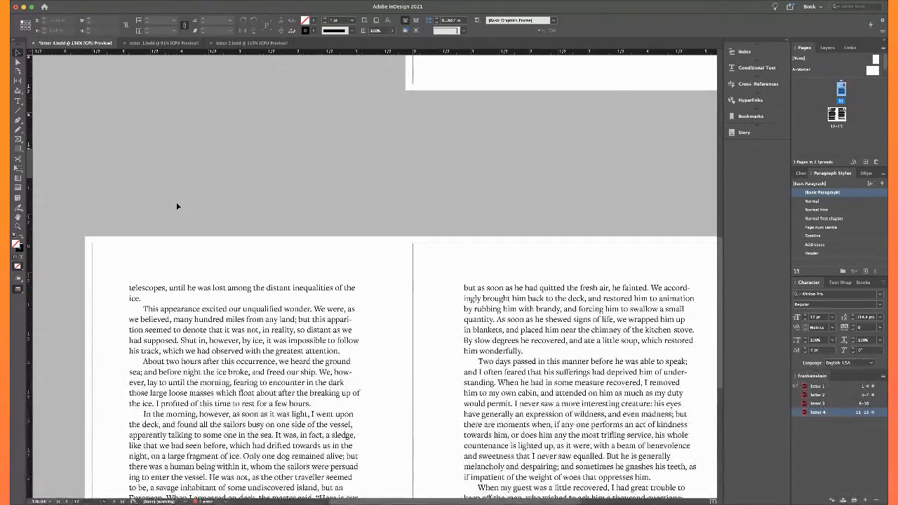
pyautogui.scroll(-6, 176, 204)
pyautogui.scroll(10, 176, 203)
pyautogui.scroll(4, 176, 204)
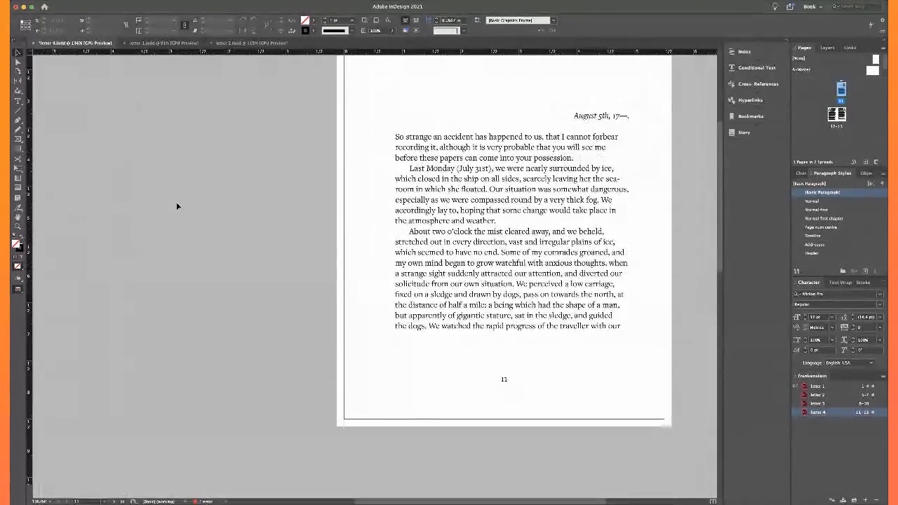
pyautogui.scroll(-6, 176, 204)
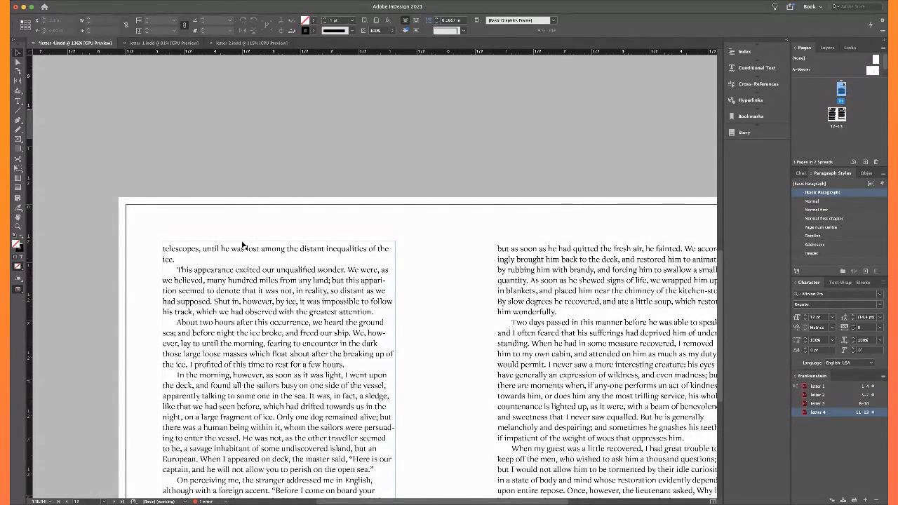
# Show the layout guides and extend page 11's body text frame downward to a height of about 4.33 in
pyautogui.scroll(5, 344, 188)
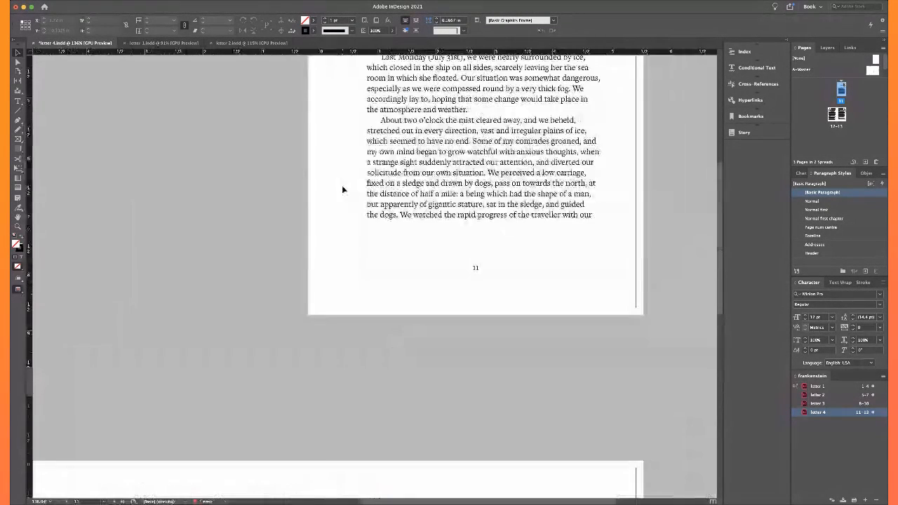
pyautogui.click(450, 229)
pyautogui.moveTo(483, 230); pyautogui.dragTo(483, 241)
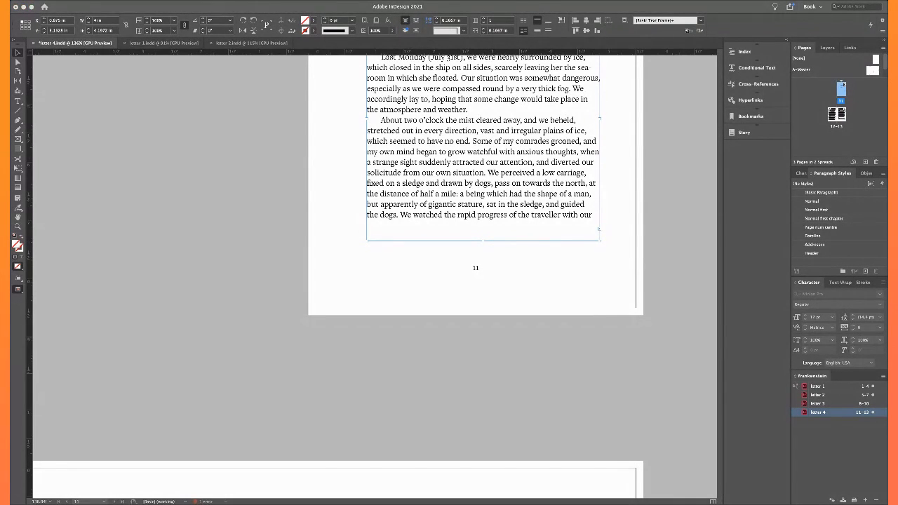
pyautogui.click(540, 309)
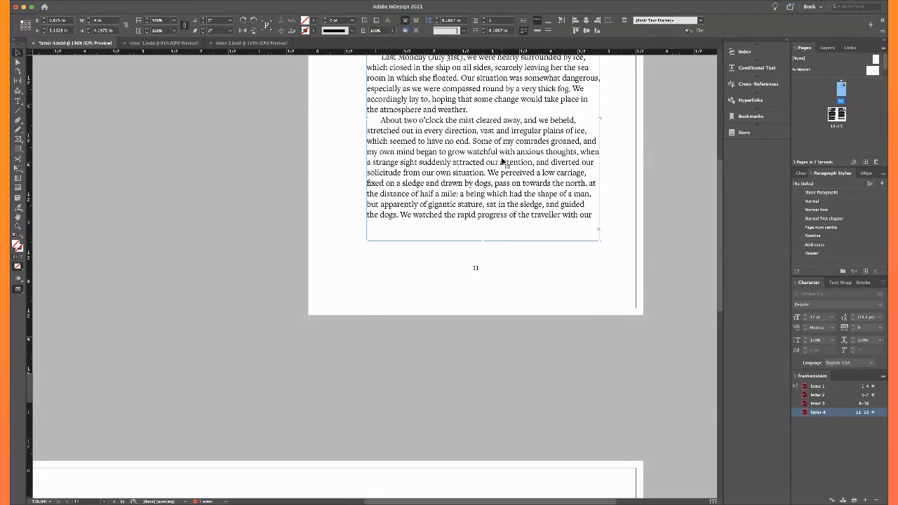
pyautogui.press('w')
pyautogui.moveTo(484, 241)
pyautogui.mouseDown()
pyautogui.moveTo(484, 265)
pyautogui.moveTo(484, 249)
pyautogui.mouseUp()
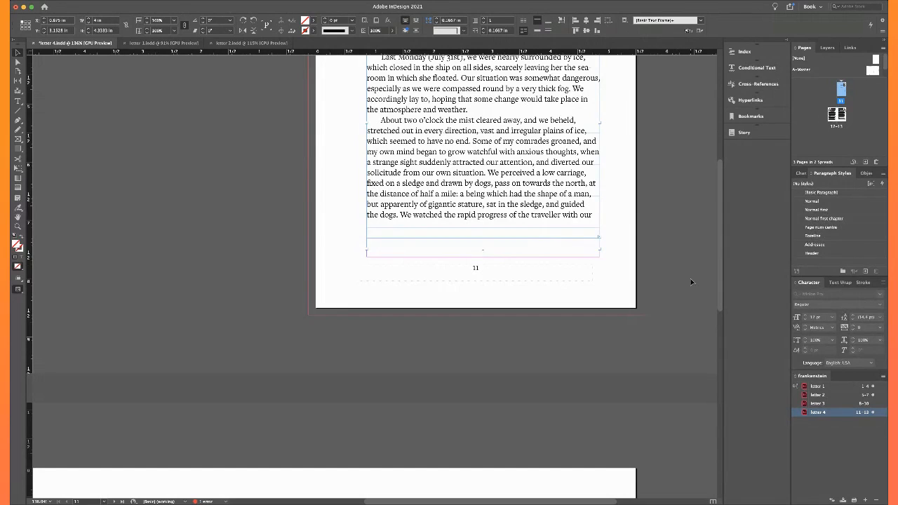
pyautogui.click(826, 202)
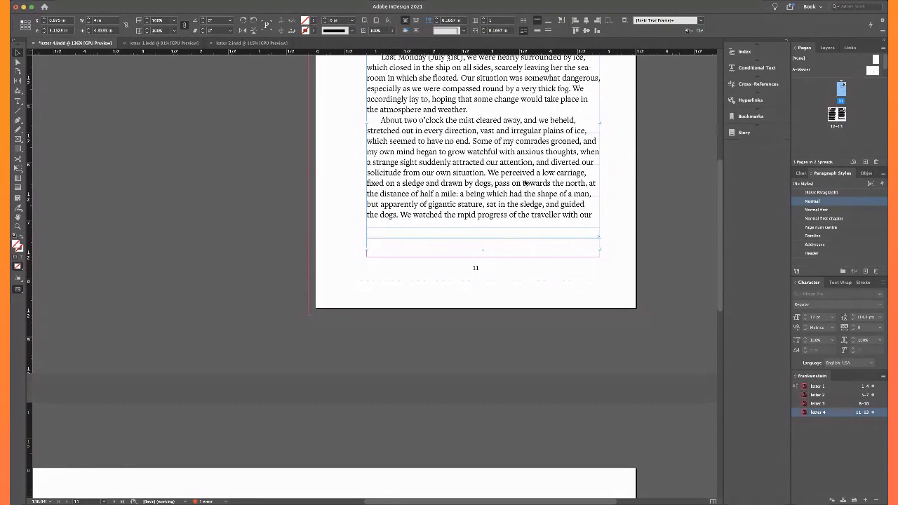
pyautogui.press('super+z')
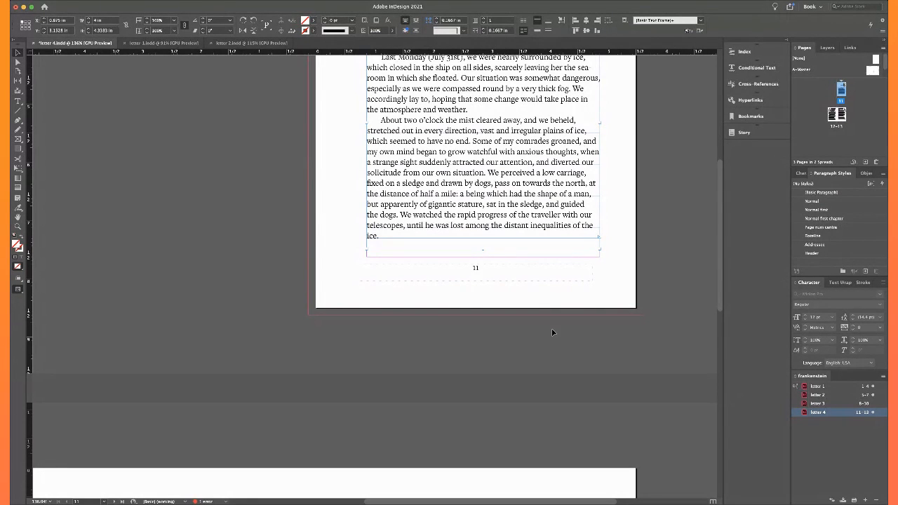
# Insert a nonbreaking space between 'the' and 'ice' at the end of page 11's last paragraph
pyautogui.scroll(-1, 427, 227)
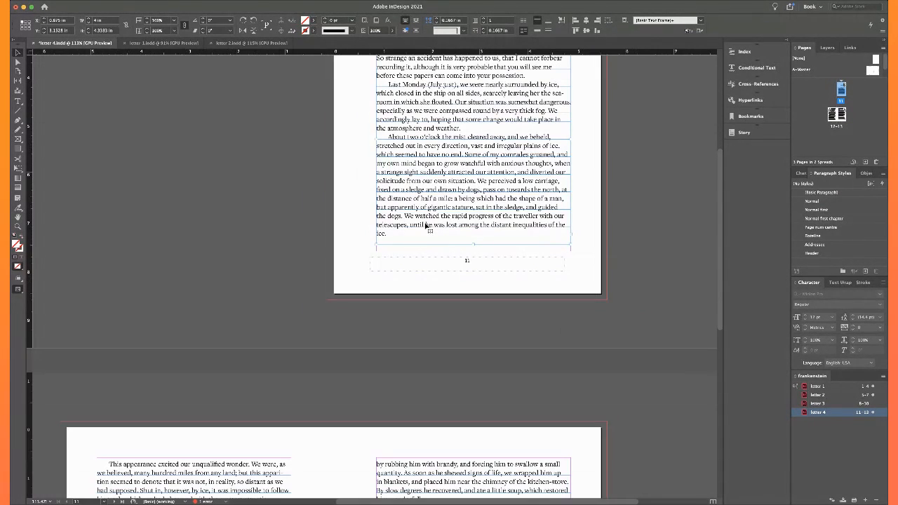
pyautogui.doubleClick(382, 236)
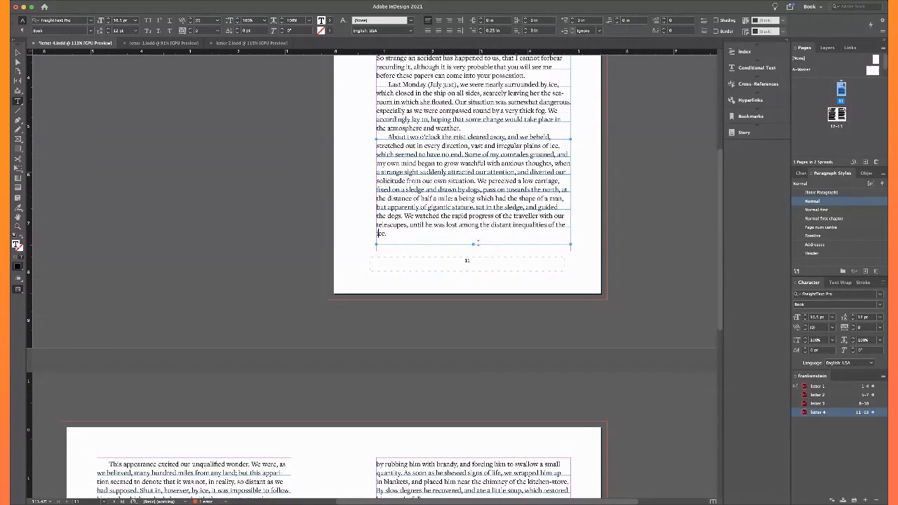
pyautogui.press('Left')
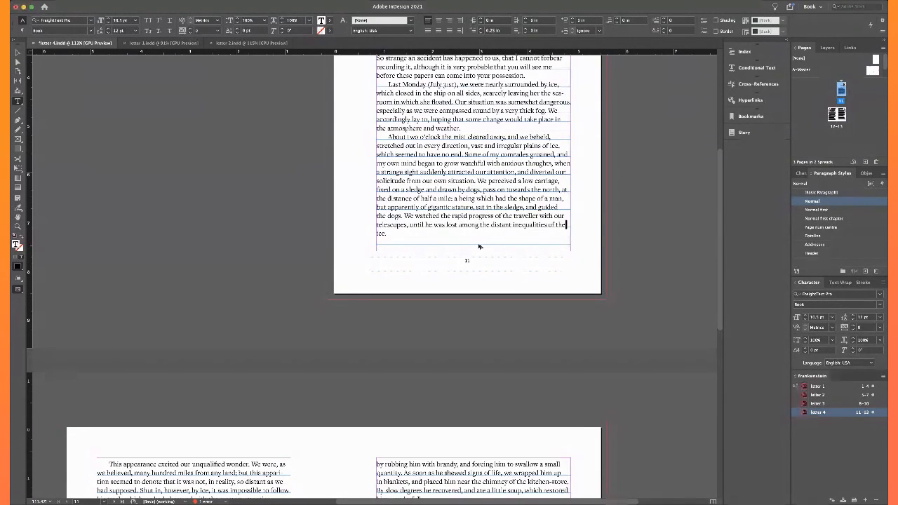
pyautogui.press('alt+super+x')
# Lengthen page 11's text frame to reach the bottom margin, and return to the clean page preview
pyautogui.click(17, 53)
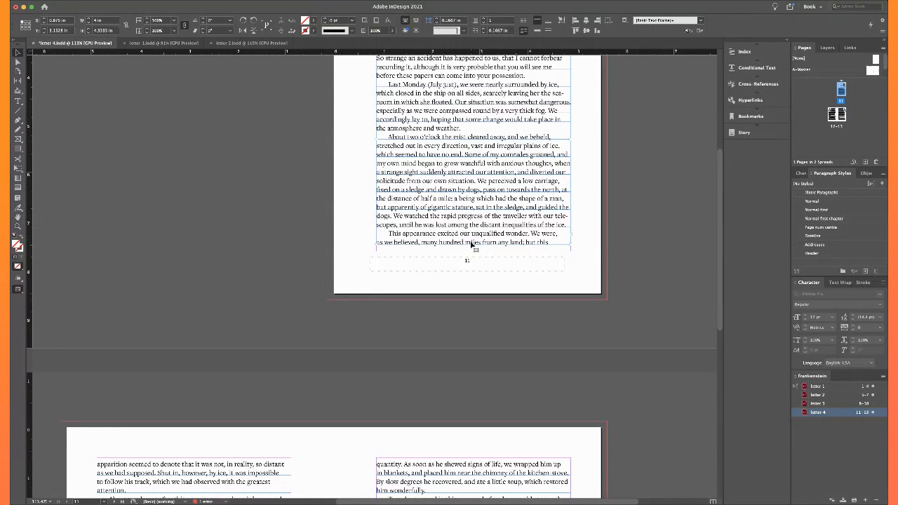
pyautogui.moveTo(473, 245); pyautogui.dragTo(473, 251)
pyautogui.click(631, 240)
pyautogui.scroll(-4, 632, 241)
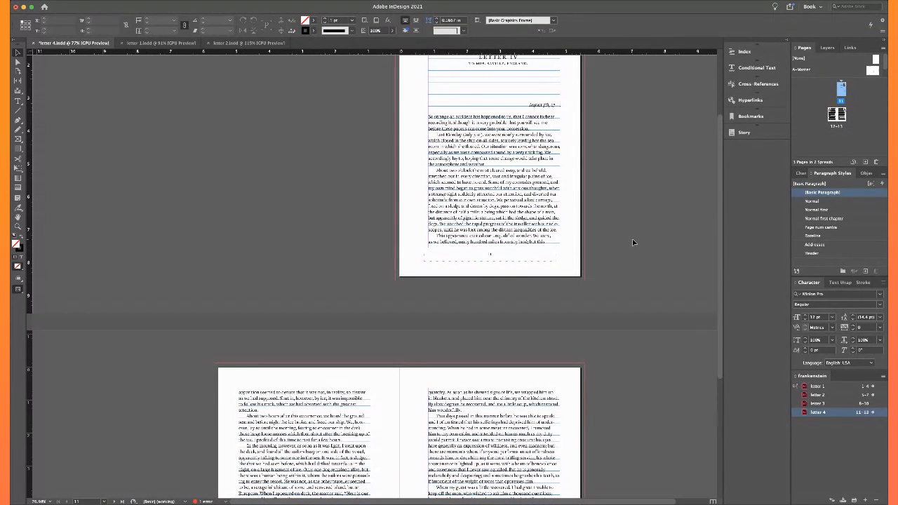
pyautogui.press('w')
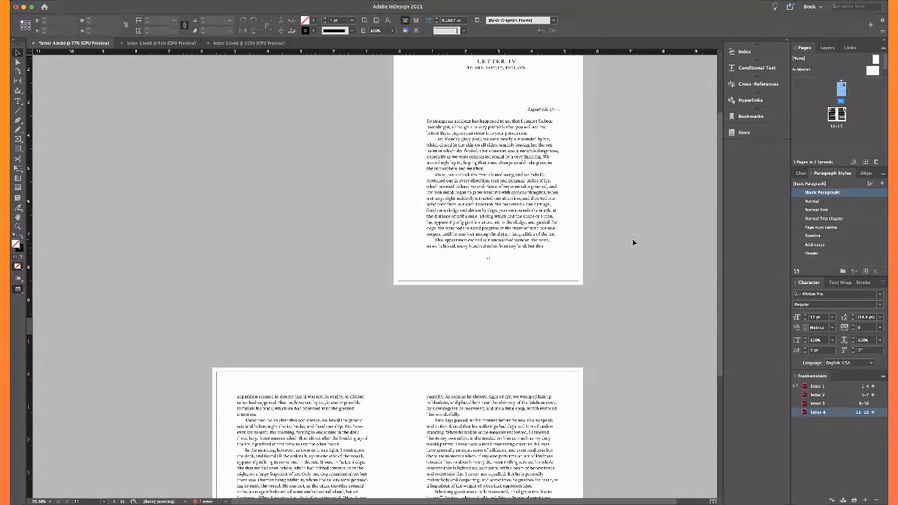
# Review how the text flows from page 11 onto the 12–13 spread
pyautogui.scroll(-5, 633, 242)
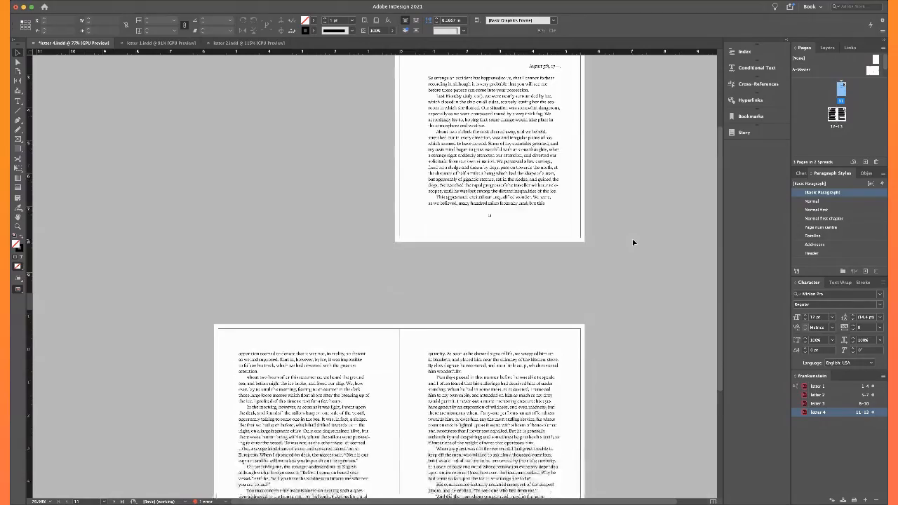
pyautogui.scroll(-2, 450, 280)
pyautogui.scroll(6, 450, 281)
pyautogui.hscroll(-1, 451, 283)
pyautogui.scroll(3, 451, 282)
pyautogui.hscroll(1, 450, 282)
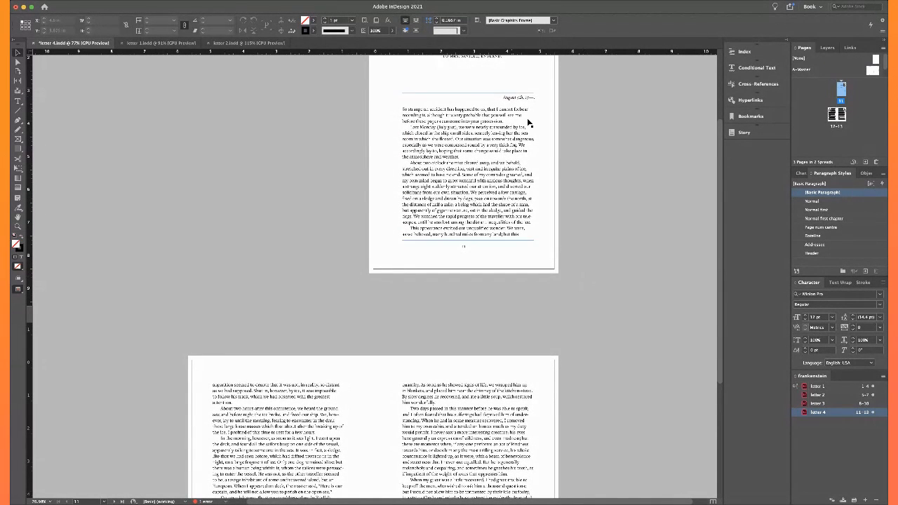
pyautogui.scroll(-5, 566, 250)
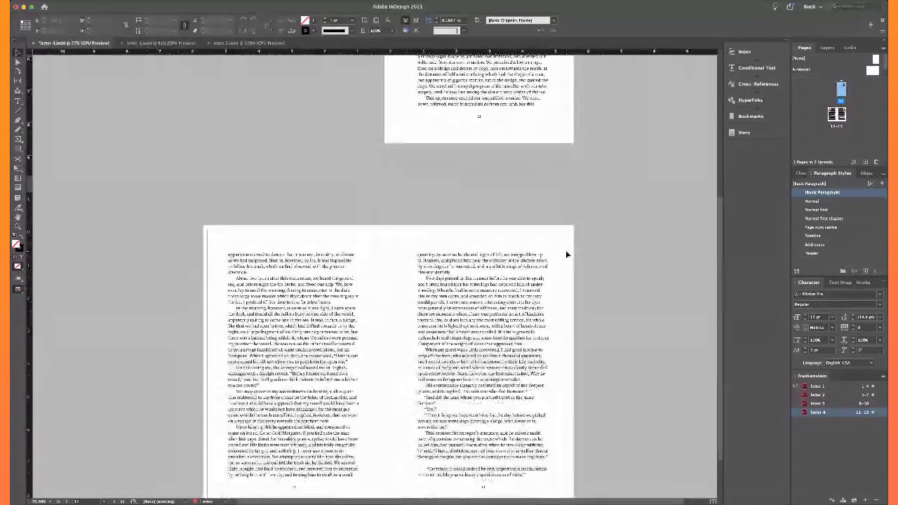
# Insert a nonbreaking space between 'of' and 'the ice' in page 12's paragraph beginning 'About two hours'
pyautogui.doubleClick(360, 260)
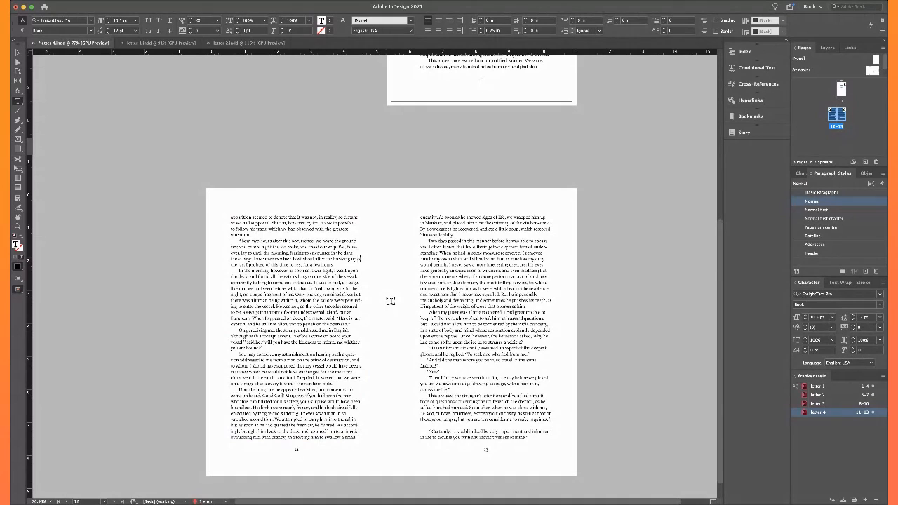
pyautogui.press('Right')
pyautogui.press('alt+super+x')
pyautogui.scroll(-1, 386, 347)
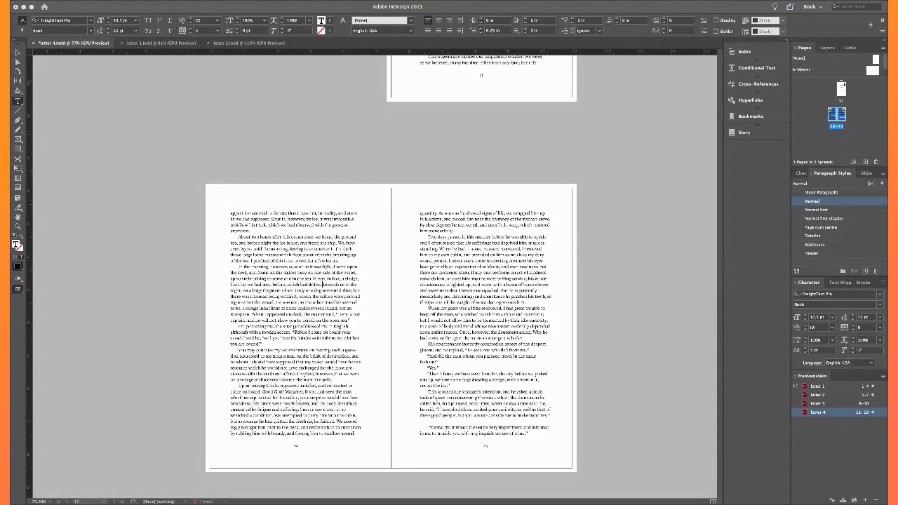
pyautogui.press('super+r')
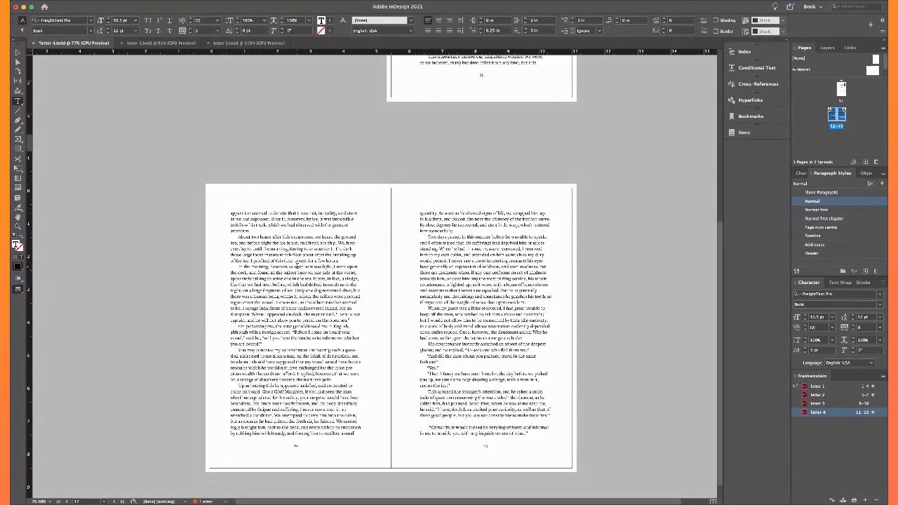
# Restore an ordinary space between 'of' and 'the ice' on page 12 and convert it back to a nonbreaking space
pyautogui.click(321, 287)
pyautogui.scroll(5, 321, 288)
pyautogui.scroll(-1, 321, 289)
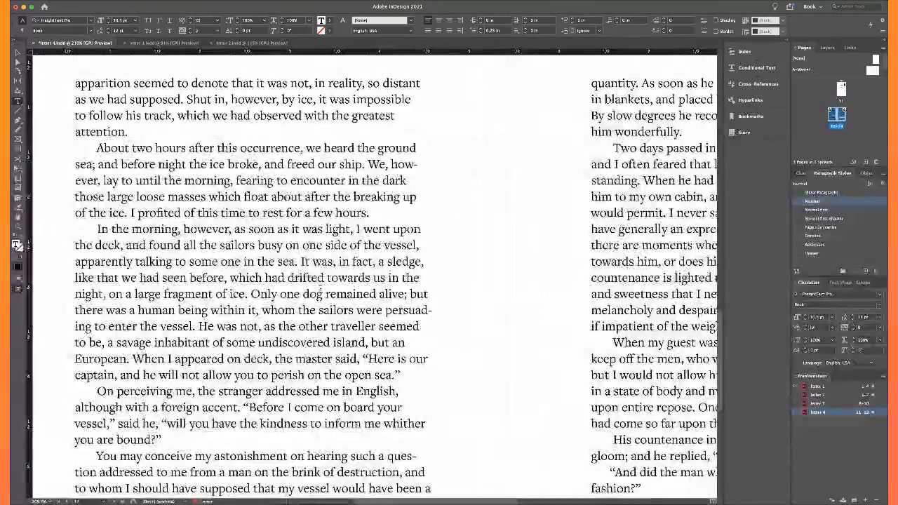
pyautogui.click(84, 213)
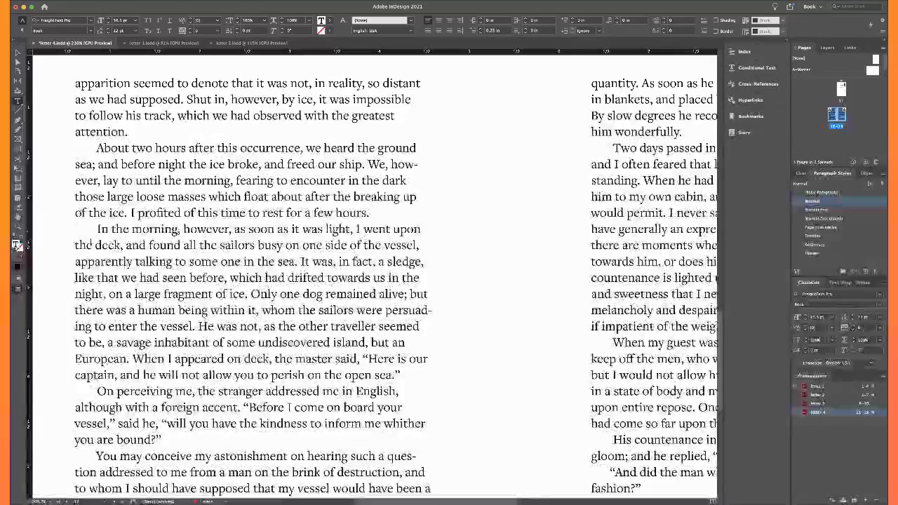
pyautogui.press('Left')
pyautogui.press('Left')
pyautogui.press('Right')
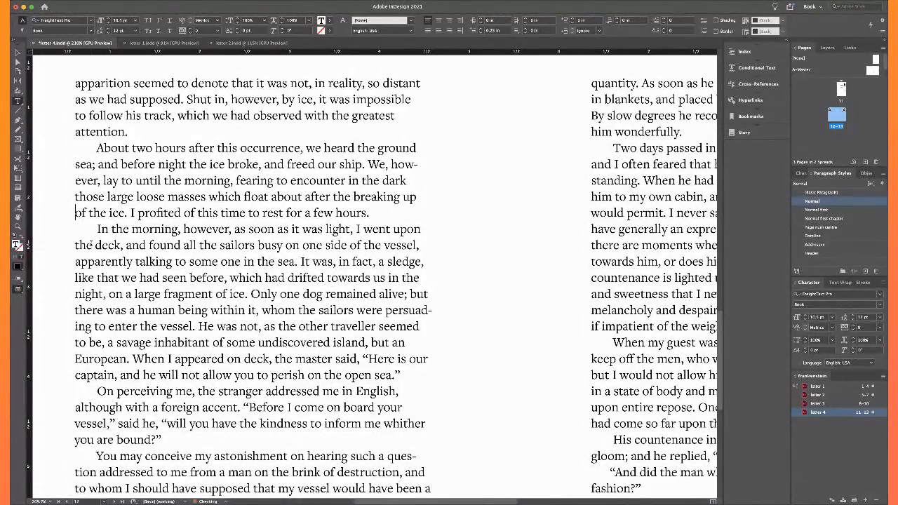
pyautogui.press('Left')
pyautogui.press('Right')
pyautogui.press('Right')
pyautogui.press('Right')
pyautogui.hotkey('shift', 'Right')
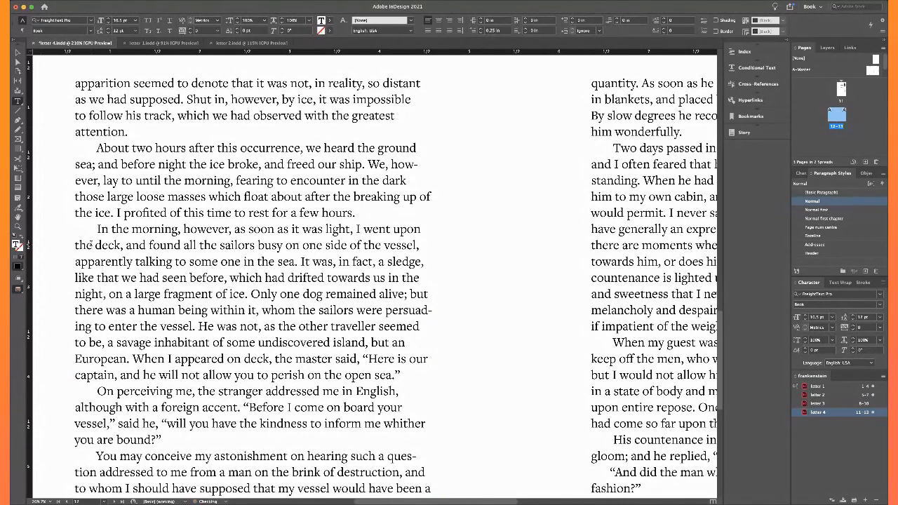
pyautogui.press('Left')
pyautogui.press('alt+super+x')
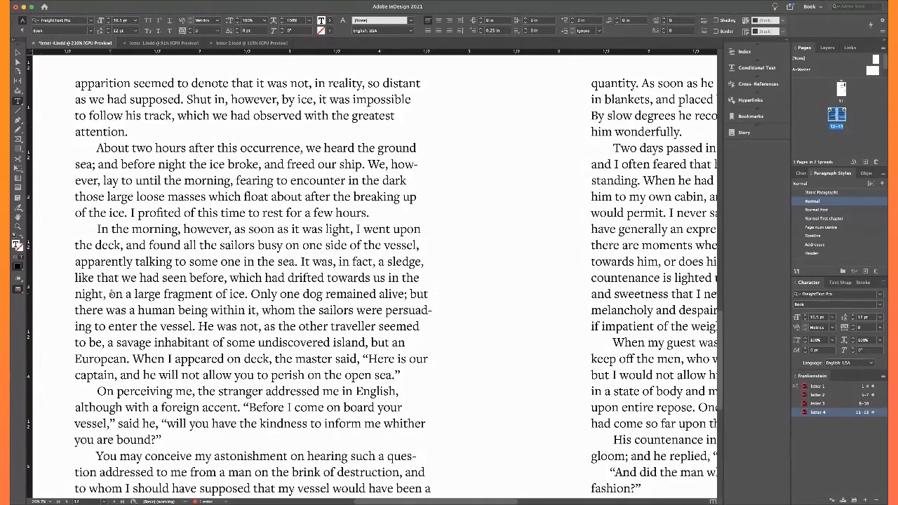
pyautogui.scroll(-3, 109, 294)
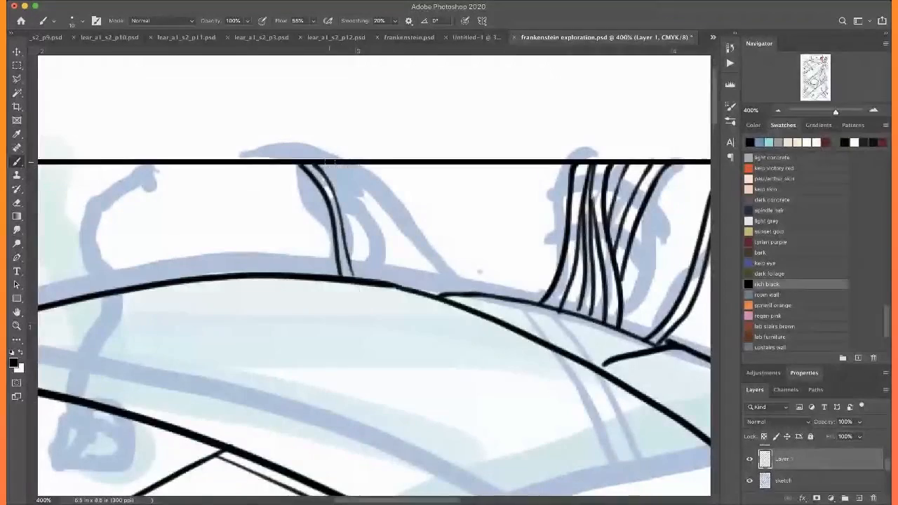
# Ink another line in the hanging bundle and a narrow two-line strand from the illustration's top border down to the curved edge
pyautogui.moveTo(334, 166); pyautogui.dragTo(342, 211)
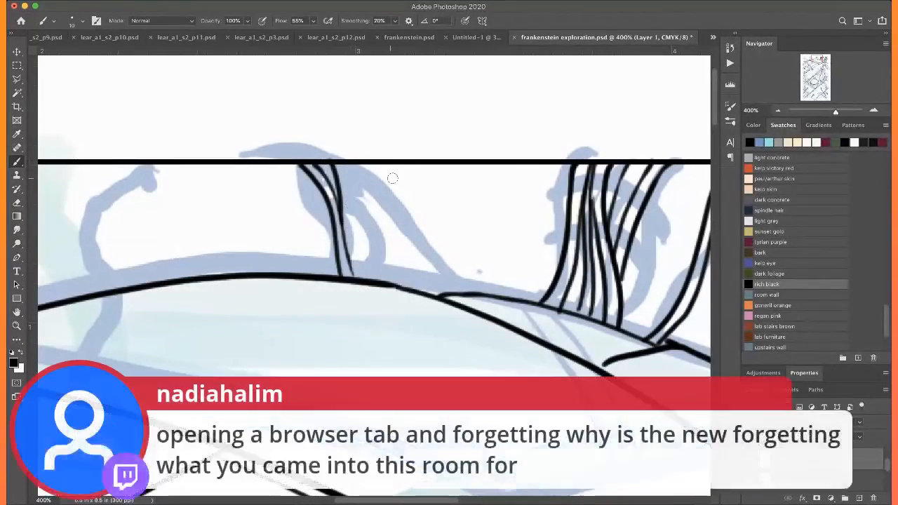
pyautogui.moveTo(397, 163); pyautogui.dragTo(472, 293)
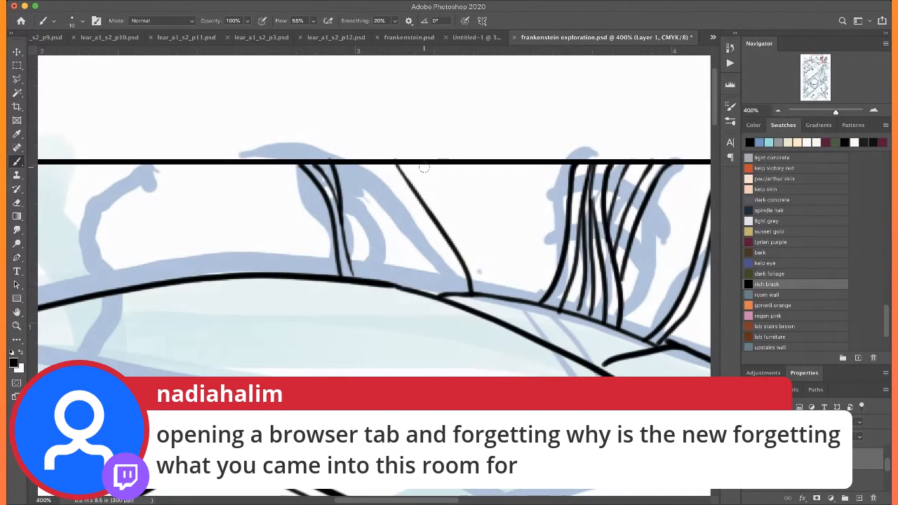
pyautogui.moveTo(413, 171)
pyautogui.mouseDown()
pyautogui.moveTo(467, 253)
pyautogui.moveTo(479, 293)
pyautogui.mouseUp()
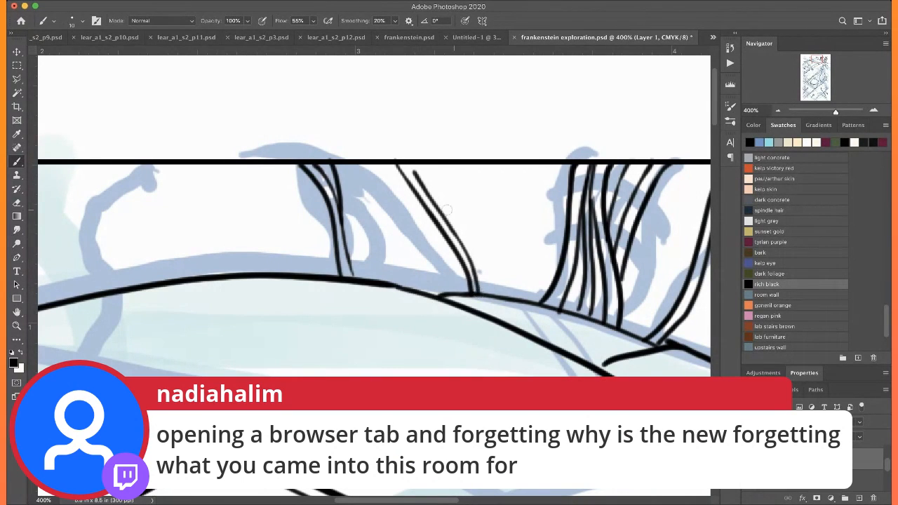
pyautogui.moveTo(415, 175); pyautogui.dragTo(408, 162)
# Ink the small pronged clamp over its sketch on the thick beam, and erase the beam line crossing inside it
pyautogui.moveTo(204, 337); pyautogui.dragTo(427, 204)
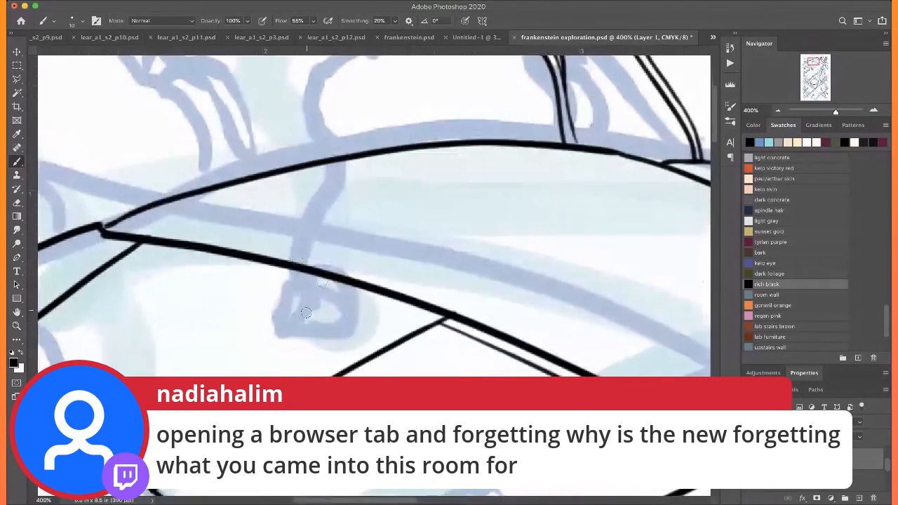
pyautogui.moveTo(269, 348)
pyautogui.mouseDown()
pyautogui.moveTo(311, 285)
pyautogui.moveTo(356, 317)
pyautogui.mouseUp()
pyautogui.moveTo(268, 322)
pyautogui.mouseDown()
pyautogui.moveTo(267, 347)
pyautogui.moveTo(287, 320)
pyautogui.moveTo(281, 331)
pyautogui.moveTo(289, 284)
pyautogui.mouseUp()
pyautogui.click(267, 351)
pyautogui.moveTo(292, 320)
pyautogui.mouseDown()
pyautogui.moveTo(292, 275)
pyautogui.moveTo(311, 260)
pyautogui.moveTo(326, 258)
pyautogui.moveTo(345, 312)
pyautogui.mouseUp()
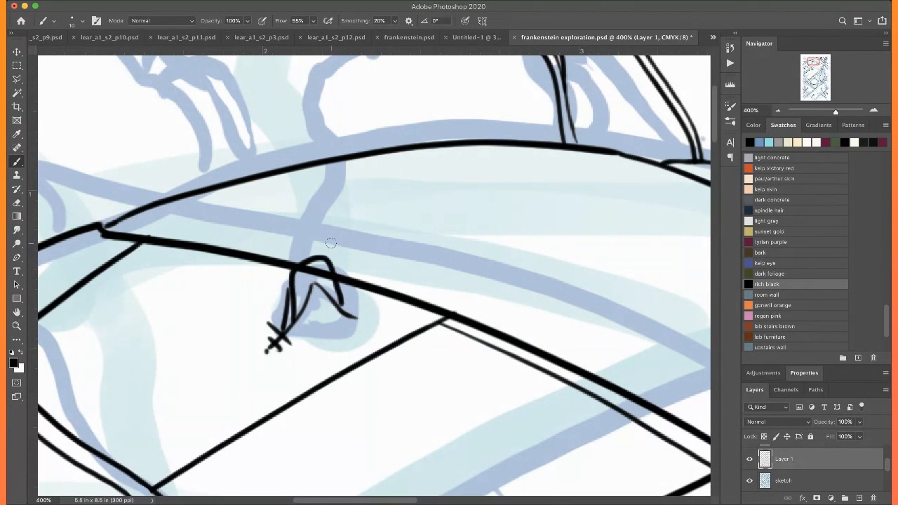
pyautogui.moveTo(293, 271)
pyautogui.mouseDown()
pyautogui.moveTo(315, 258)
pyautogui.moveTo(334, 279)
pyautogui.moveTo(329, 271)
pyautogui.mouseUp()
# Ink a curving two-line cable from the top of the clamp up to the illustration's top border
pyautogui.scroll(3, 329, 212)
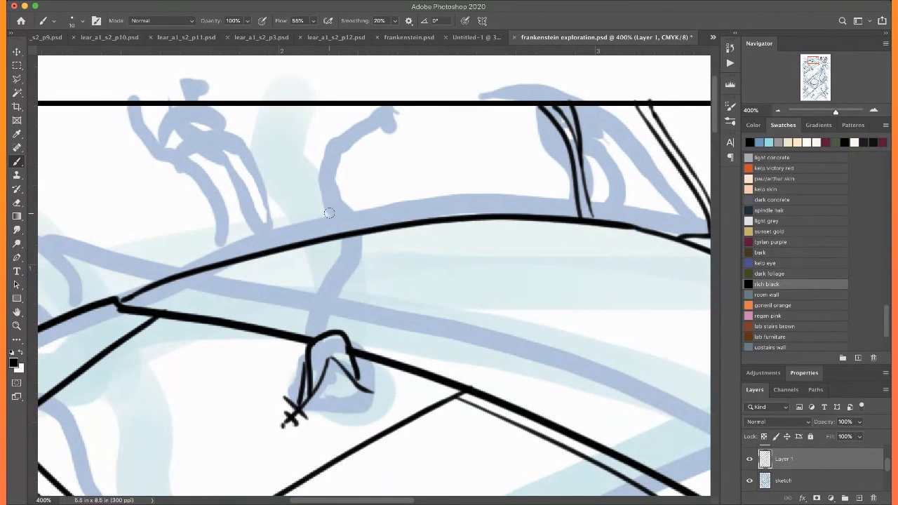
pyautogui.moveTo(323, 335)
pyautogui.mouseDown()
pyautogui.moveTo(359, 207)
pyautogui.moveTo(406, 100)
pyautogui.moveTo(424, 140)
pyautogui.moveTo(351, 251)
pyautogui.moveTo(333, 291)
pyautogui.moveTo(333, 321)
pyautogui.moveTo(340, 265)
pyautogui.moveTo(413, 164)
pyautogui.moveTo(429, 107)
pyautogui.mouseUp()
pyautogui.hotkey('ctrl', 'z')
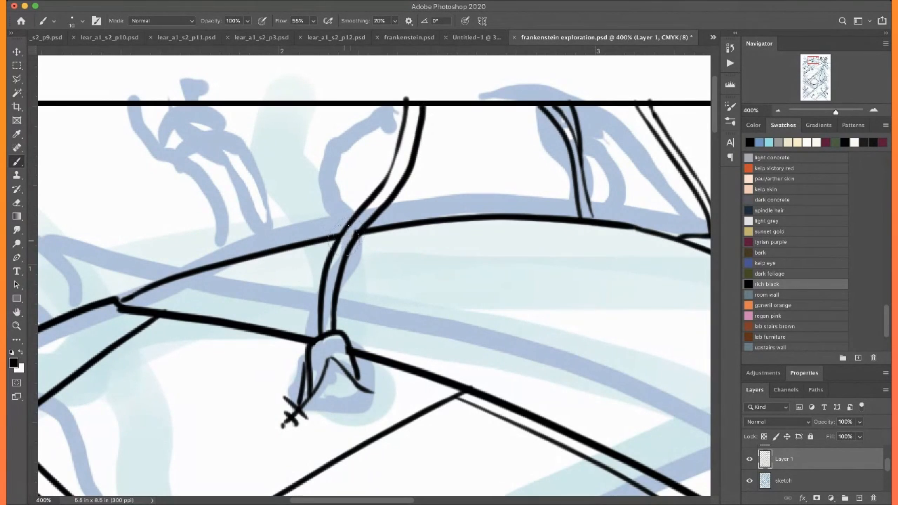
# Ink a strand along the sketch left of the cable, from the curved edge toward the top border, redoing the first stroke
pyautogui.hscroll(-5, 347, 189)
pyautogui.scroll(1, 346, 190)
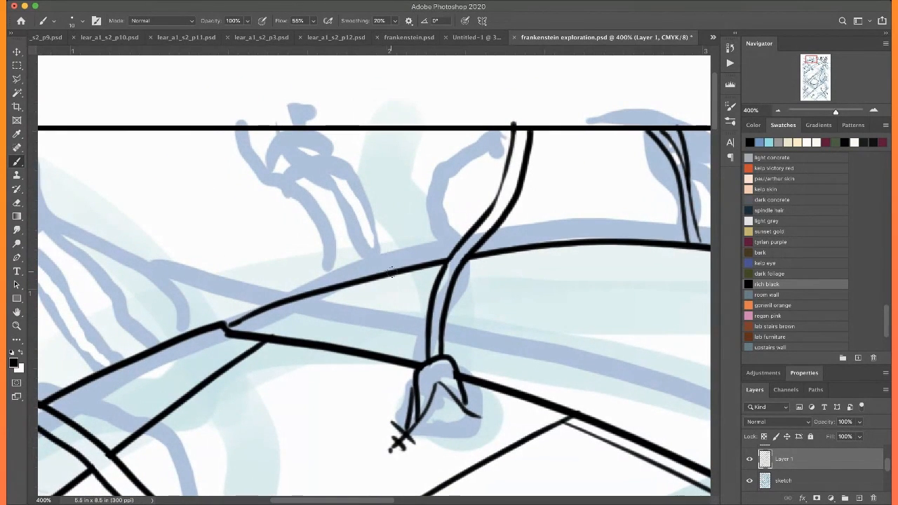
pyautogui.moveTo(392, 270); pyautogui.dragTo(301, 132)
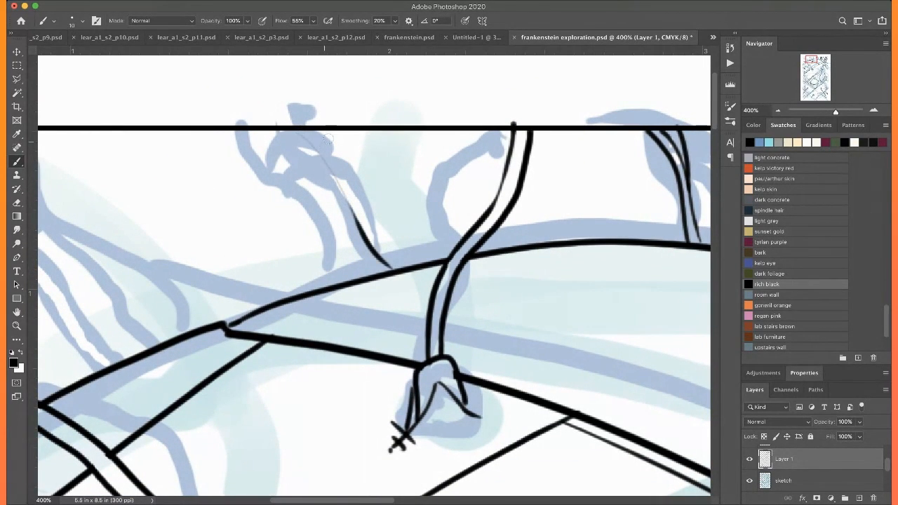
pyautogui.press('super+z')
pyautogui.moveTo(384, 271); pyautogui.dragTo(321, 149)
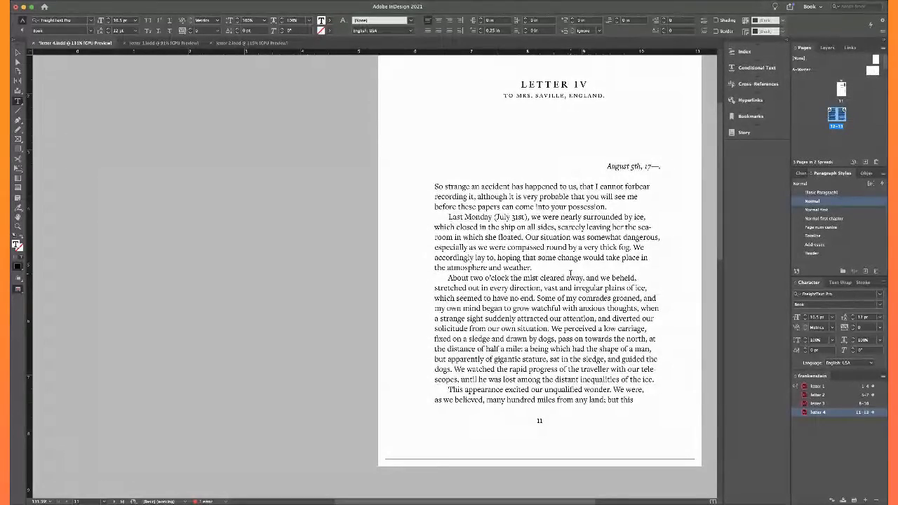
# Switch to InDesign and review letter 4's text flow from page 11 through the end of the 12–13 spread
pyautogui.scroll(-10, 571, 274)
pyautogui.scroll(10, 571, 274)
pyautogui.scroll(-6, 571, 273)
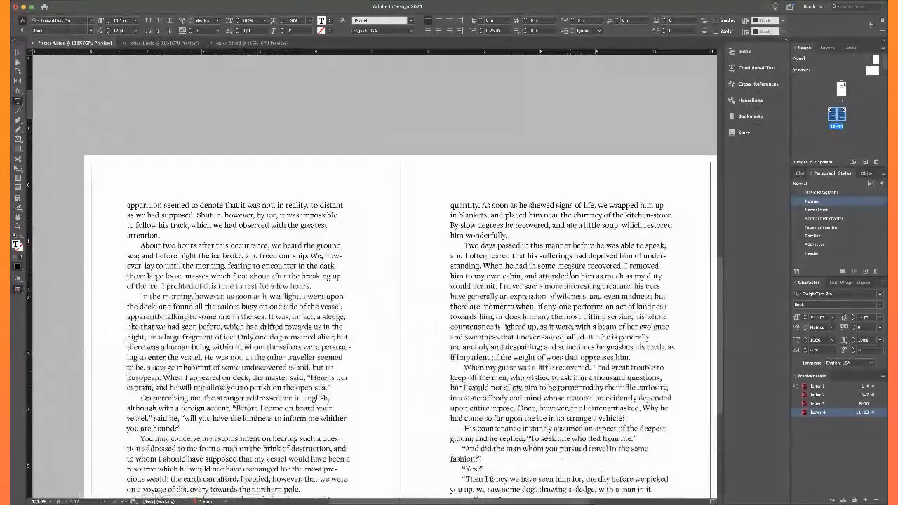
pyautogui.scroll(6, 571, 274)
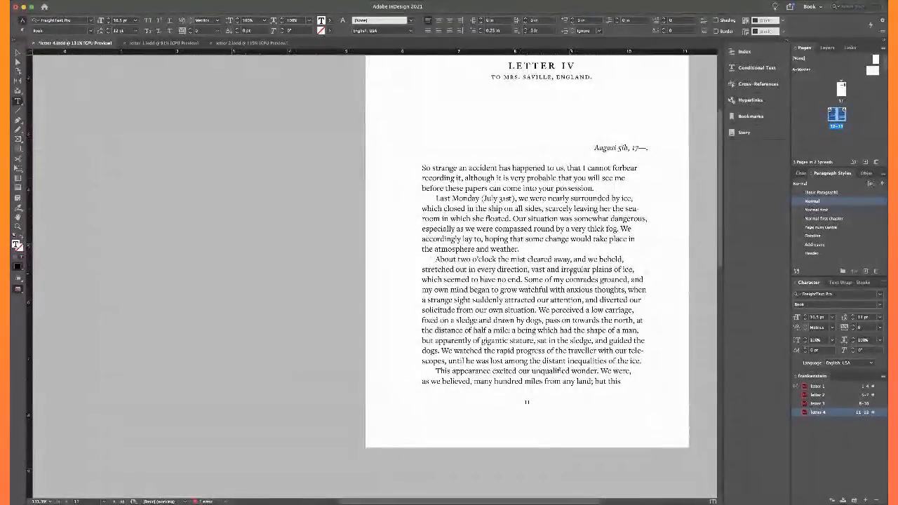
pyautogui.scroll(-6, 570, 273)
pyautogui.scroll(-5, 538, 321)
pyautogui.hscroll(2, 539, 321)
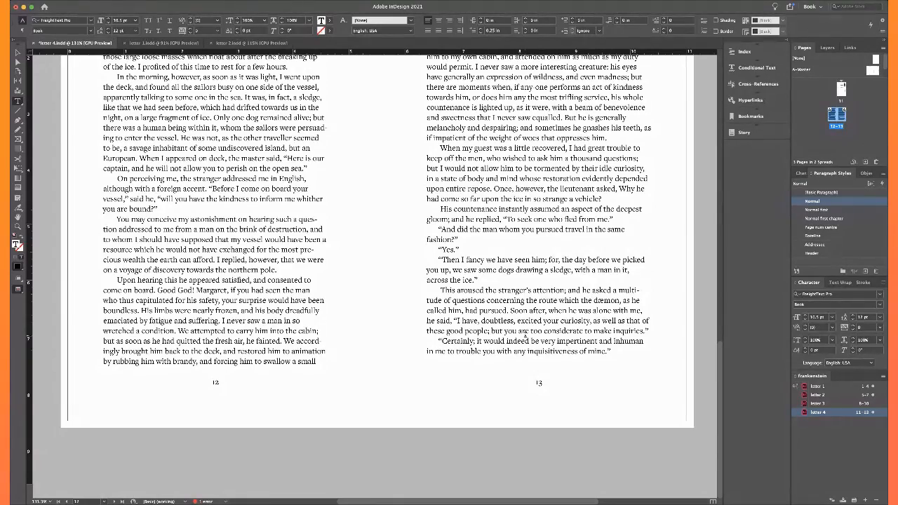
pyautogui.scroll(2, 525, 336)
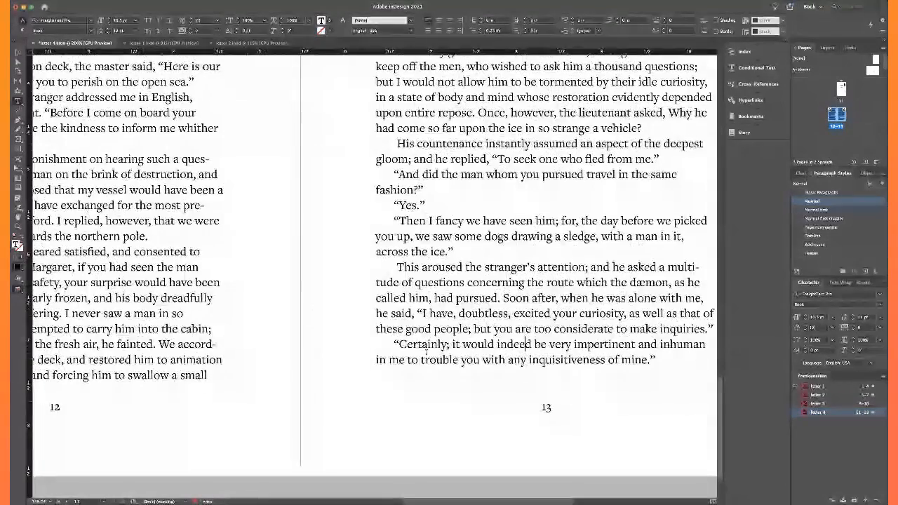
pyautogui.hscroll(-3, 525, 336)
pyautogui.hscroll(3, 426, 352)
# Clear the stray characters at 'indeed' on page 13, and check the whole 12–13 spread against its guides and baseline grid
pyautogui.press('BackSpace')
pyautogui.press('BackSpace')
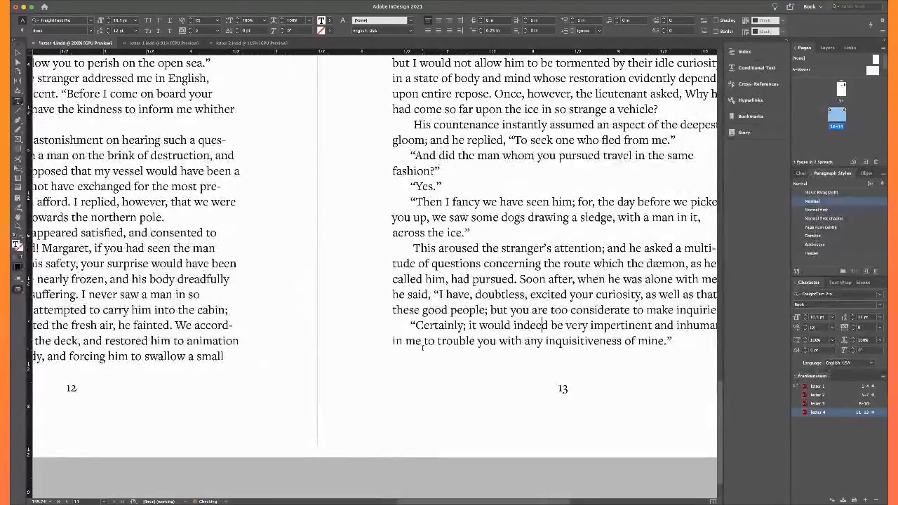
pyautogui.click(439, 434)
pyautogui.press('w')
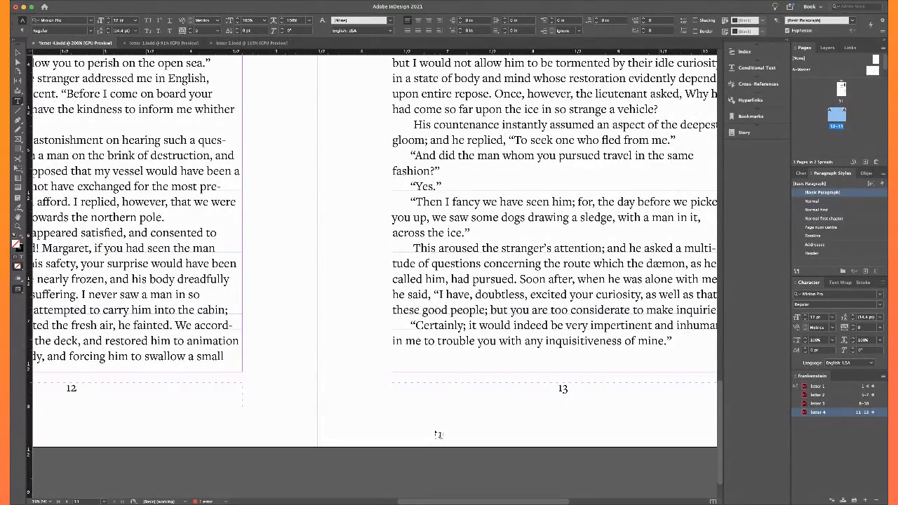
pyautogui.hscroll(-2, 439, 434)
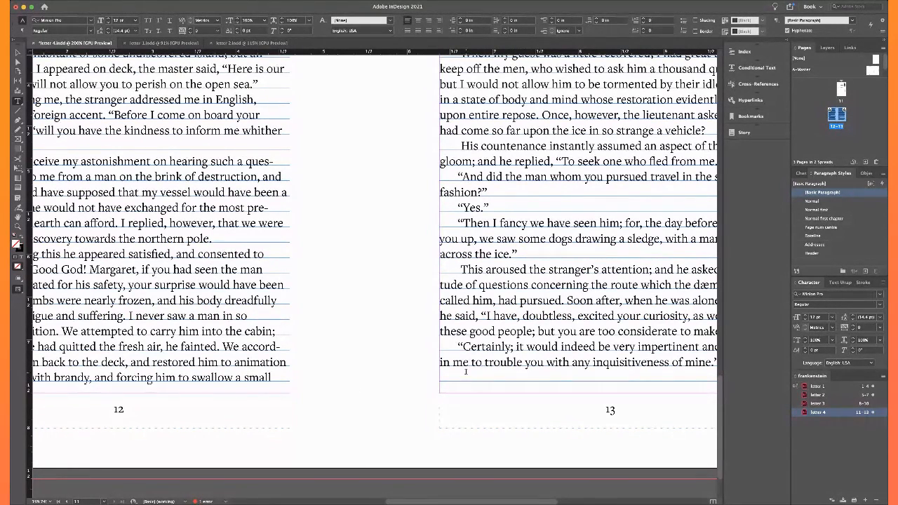
pyautogui.press('super+alt+0')
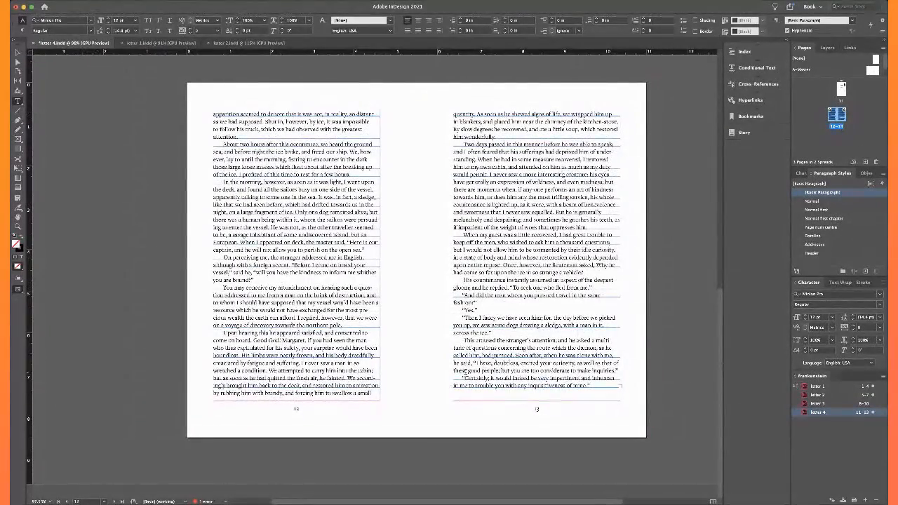
pyautogui.press('w')
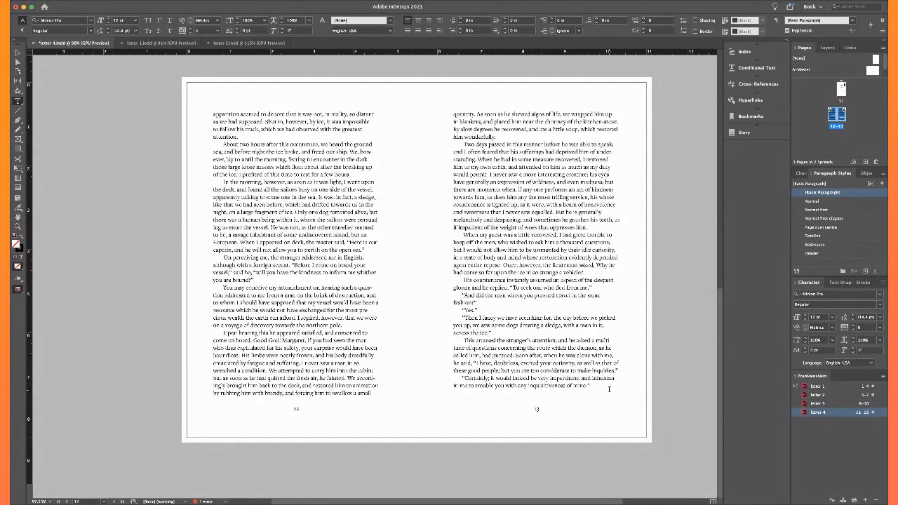
# Compare the last lines of page 11 with the opening and closing lines of the 12–13 spread
pyautogui.scroll(10, 609, 389)
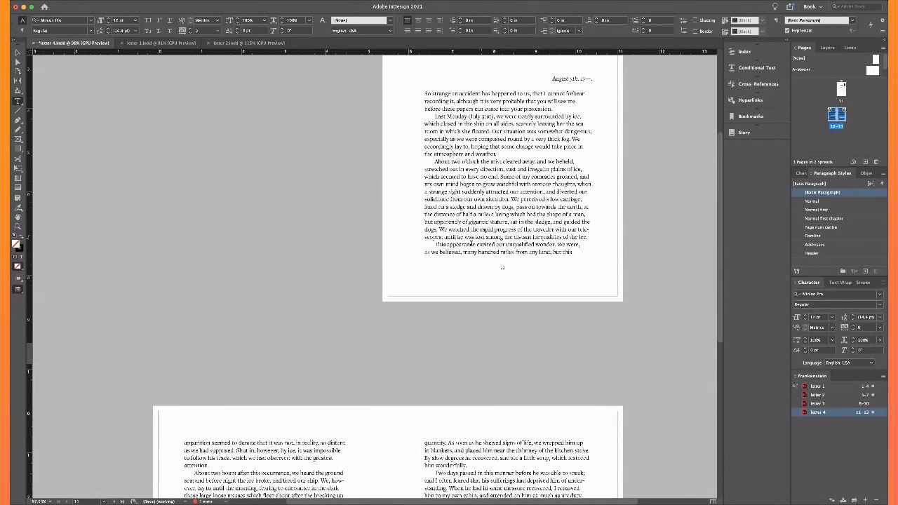
pyautogui.click(444, 251)
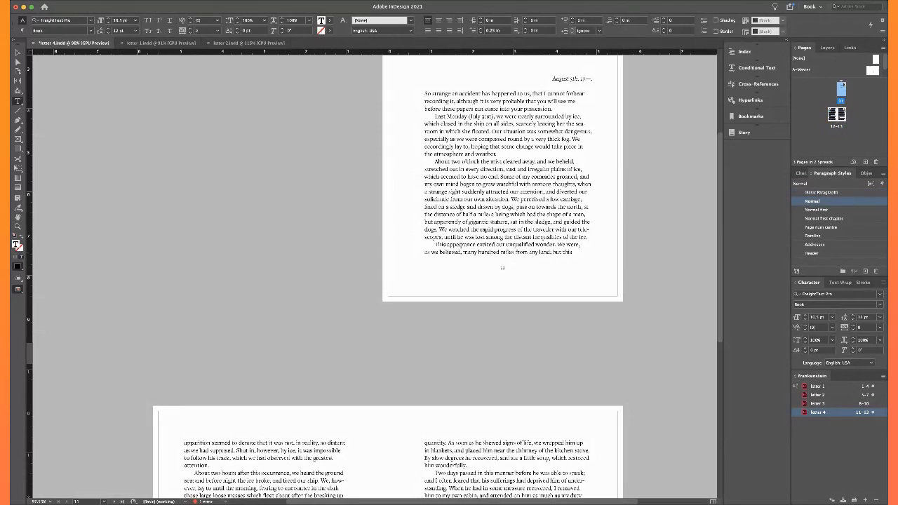
pyautogui.scroll(4, 472, 240)
pyautogui.scroll(-3, 471, 241)
pyautogui.scroll(-10, 471, 241)
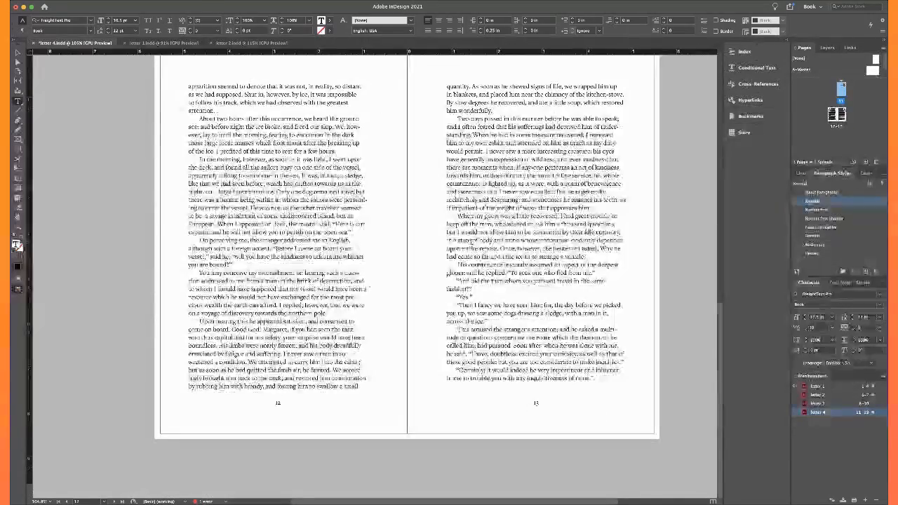
pyautogui.hscroll(-5, 472, 241)
pyautogui.hscroll(3, 472, 242)
pyautogui.scroll(2, 472, 241)
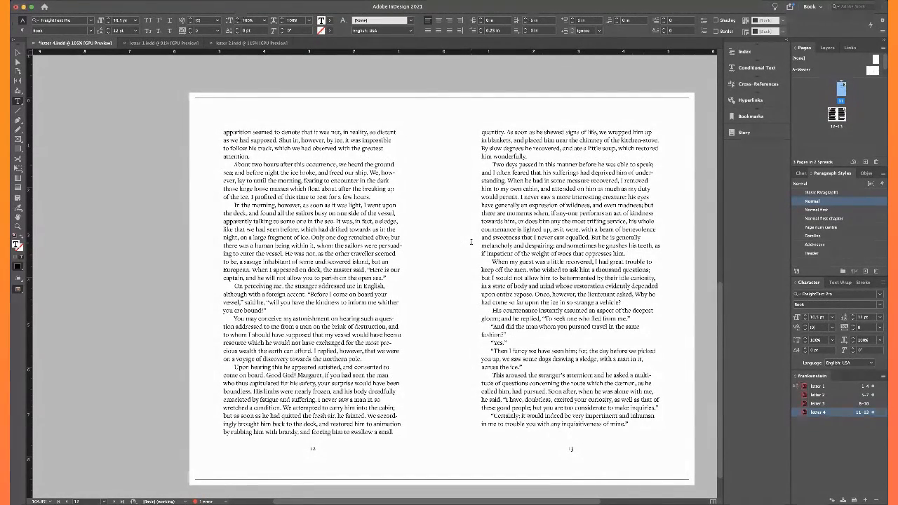
pyautogui.scroll(2, 472, 242)
pyautogui.scroll(5, 331, 209)
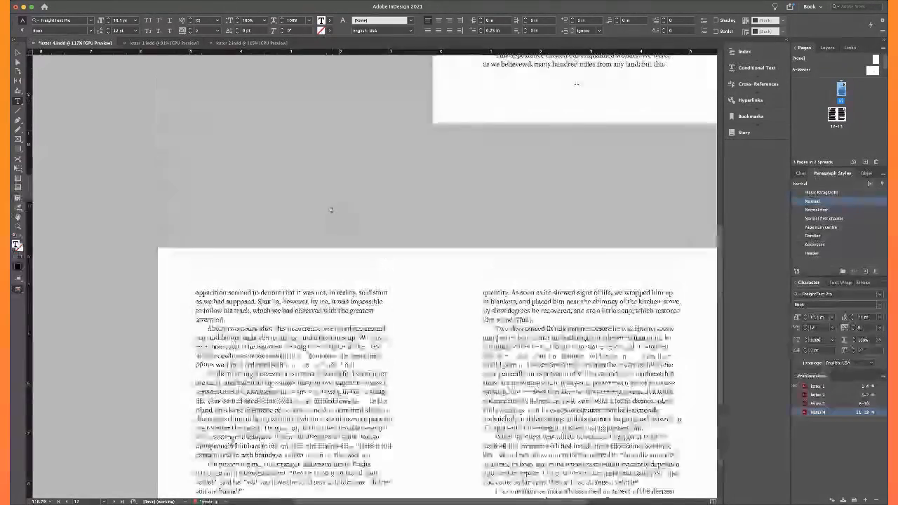
pyautogui.scroll(-7, 331, 210)
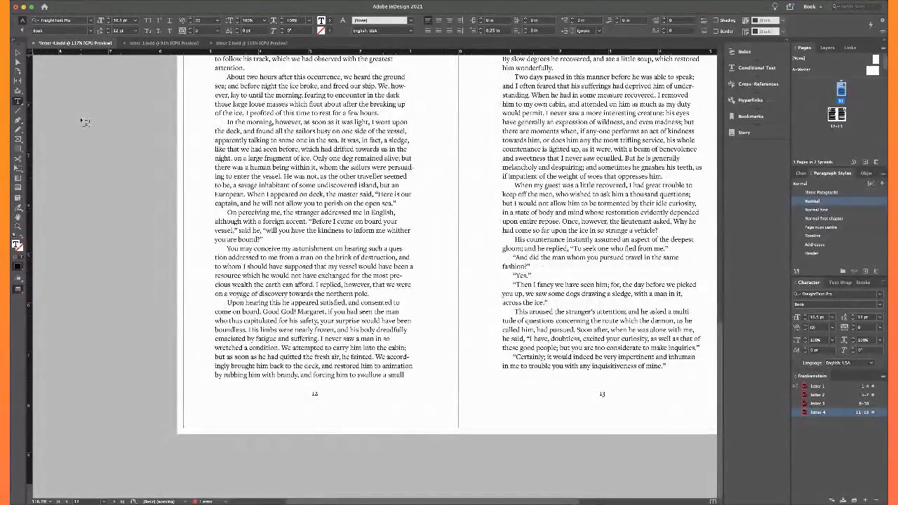
pyautogui.scroll(5, 82, 111)
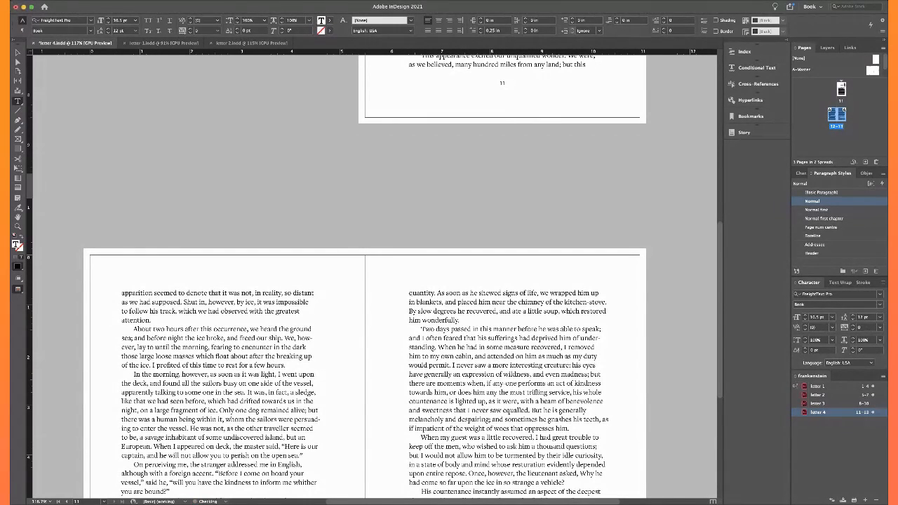
# Remove the blank paragraph and the extra space before “Certainly; on page 13
pyautogui.scroll(-5, 89, 186)
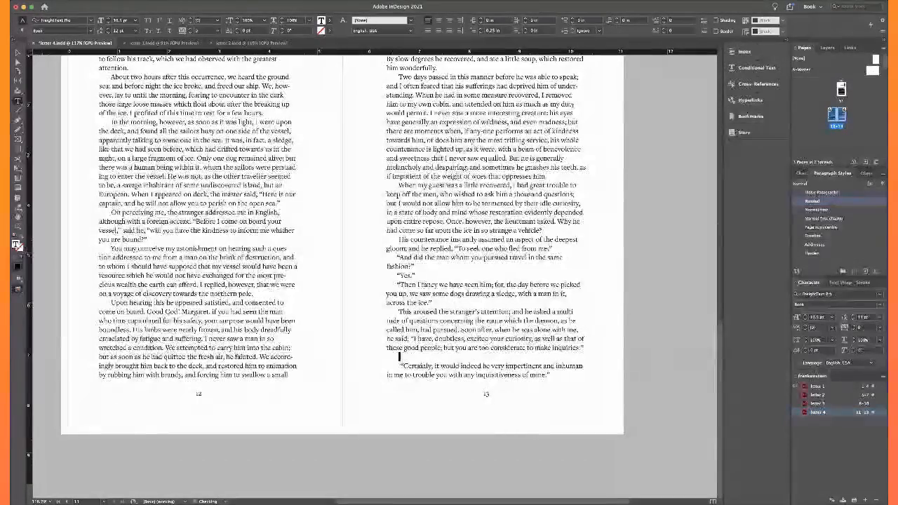
pyautogui.press('Delete')
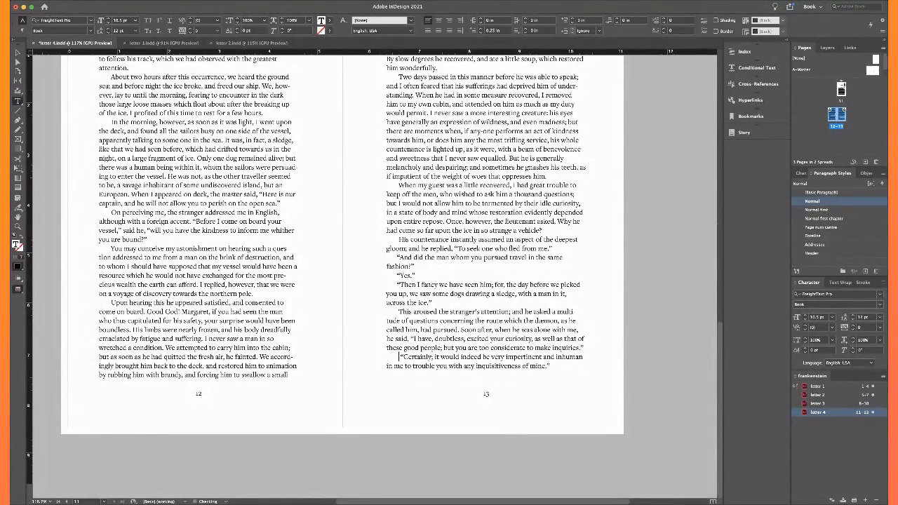
pyautogui.press('BackSpace')
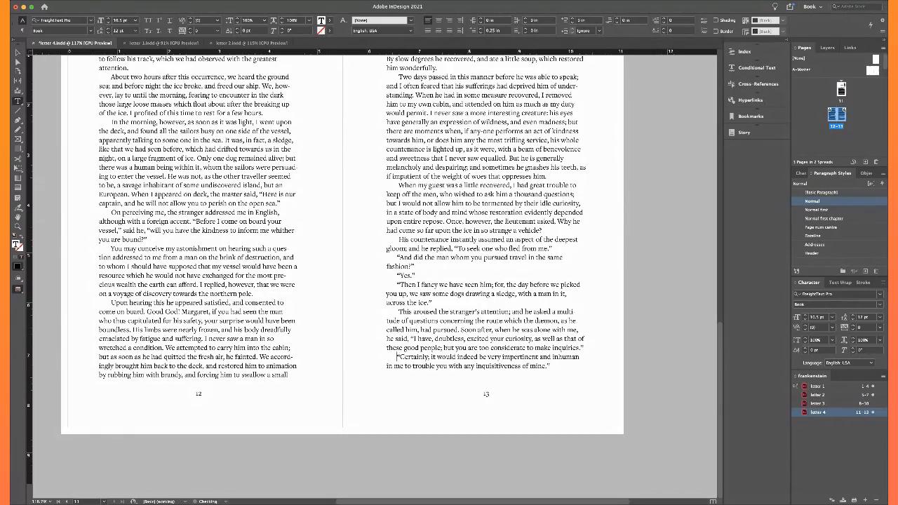
pyautogui.scroll(10, 121, 144)
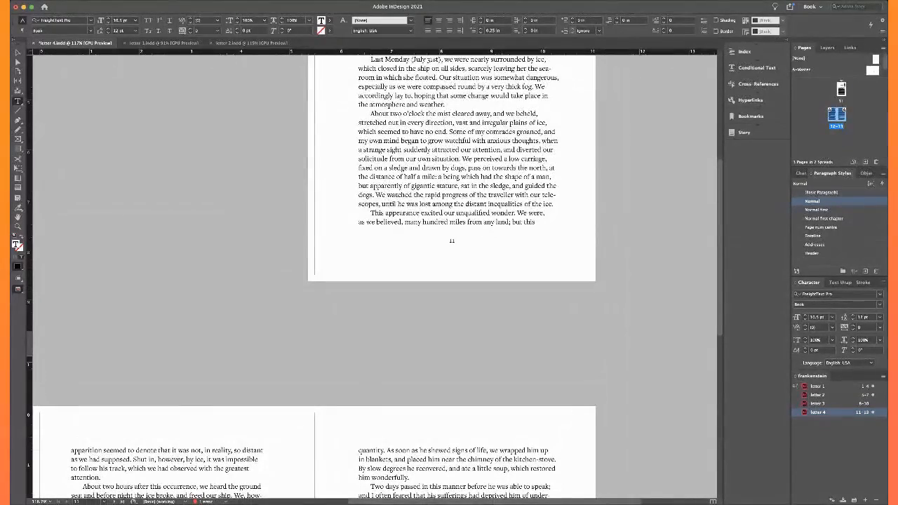
pyautogui.click(398, 223)
pyautogui.write('ww')
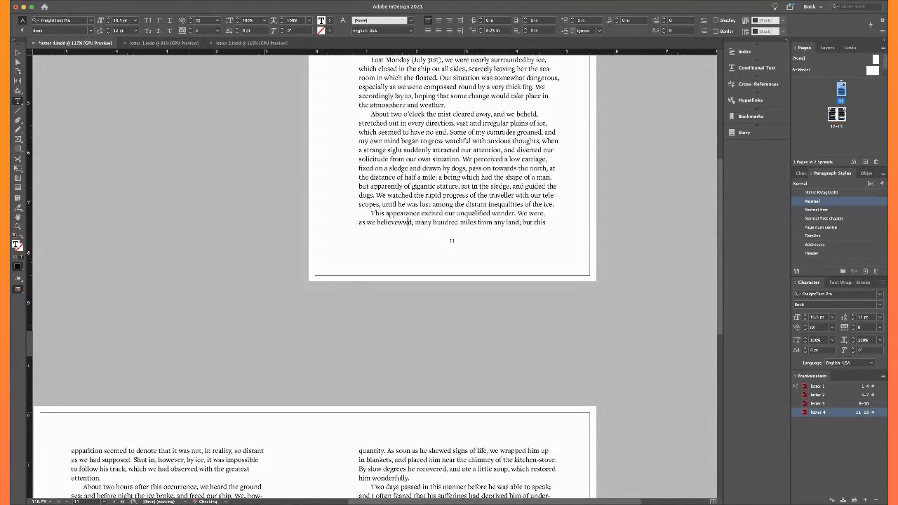
pyautogui.press('BackSpace')
pyautogui.press('BackSpace')
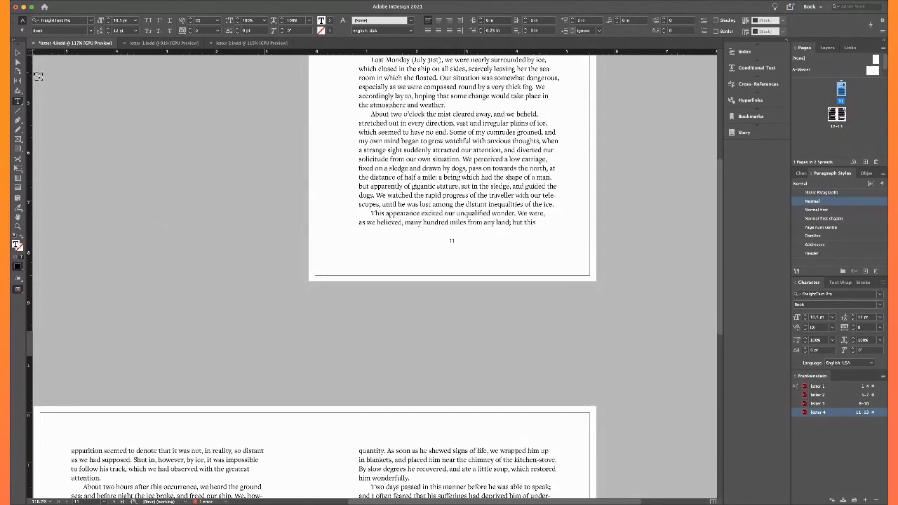
# Try extending page 12's text frame downward to take in one more line, and check the page ending in preview
pyautogui.click(18, 54)
pyautogui.click(78, 142)
pyautogui.scroll(-2, 159, 310)
pyautogui.hscroll(-2, 159, 310)
pyautogui.press('w')
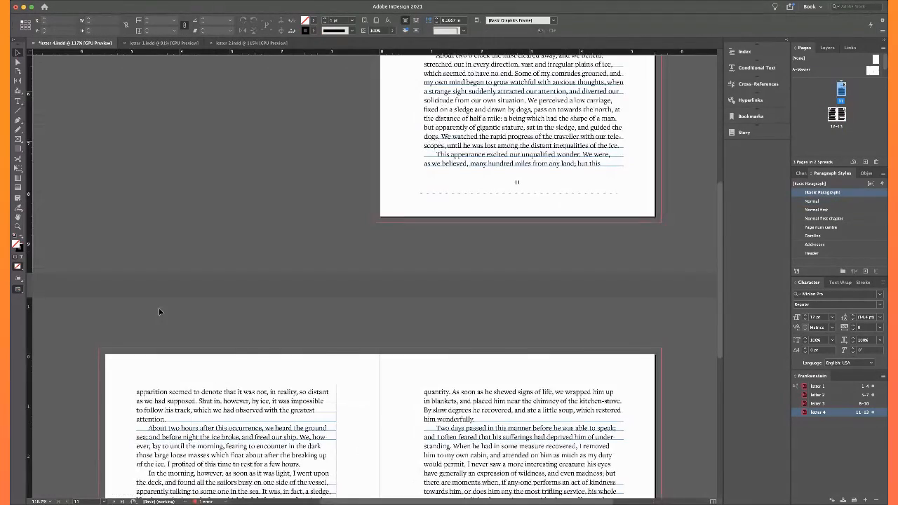
pyautogui.scroll(-5, 159, 311)
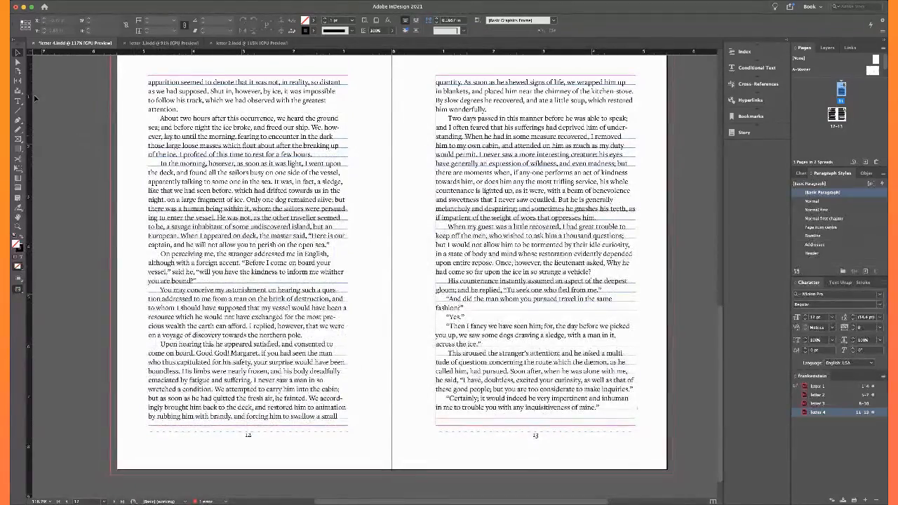
pyautogui.click(204, 327)
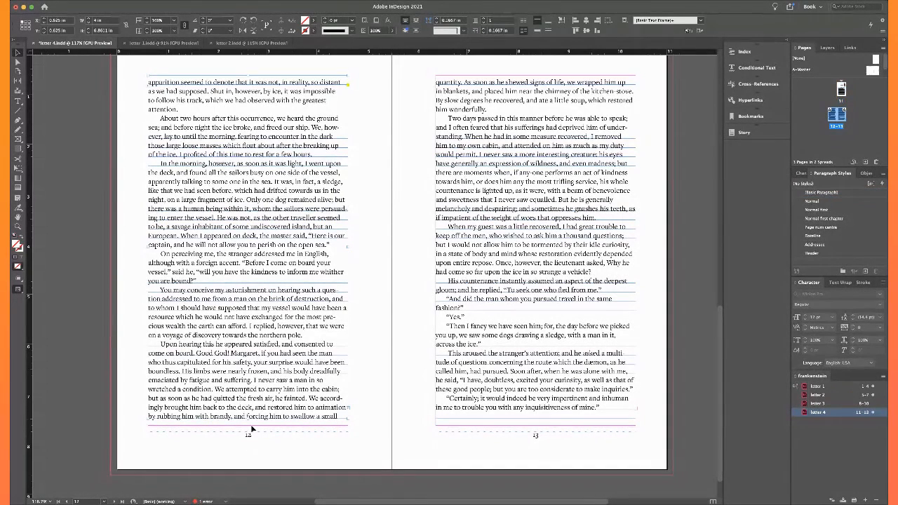
pyautogui.moveTo(247, 419); pyautogui.dragTo(247, 433)
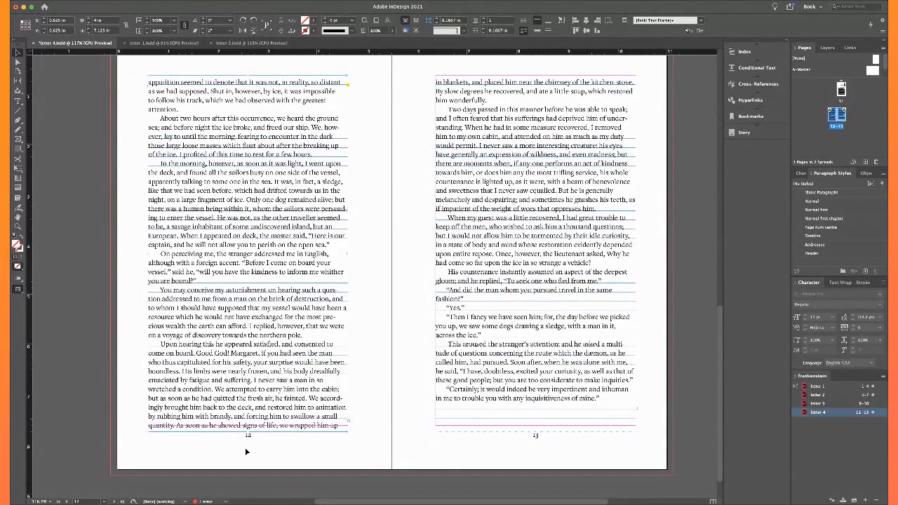
pyautogui.click(244, 454)
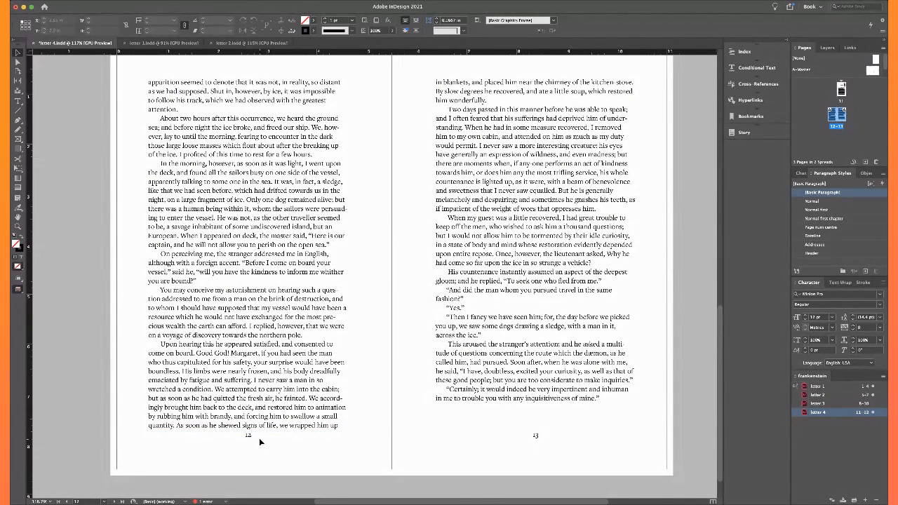
pyautogui.click(259, 441)
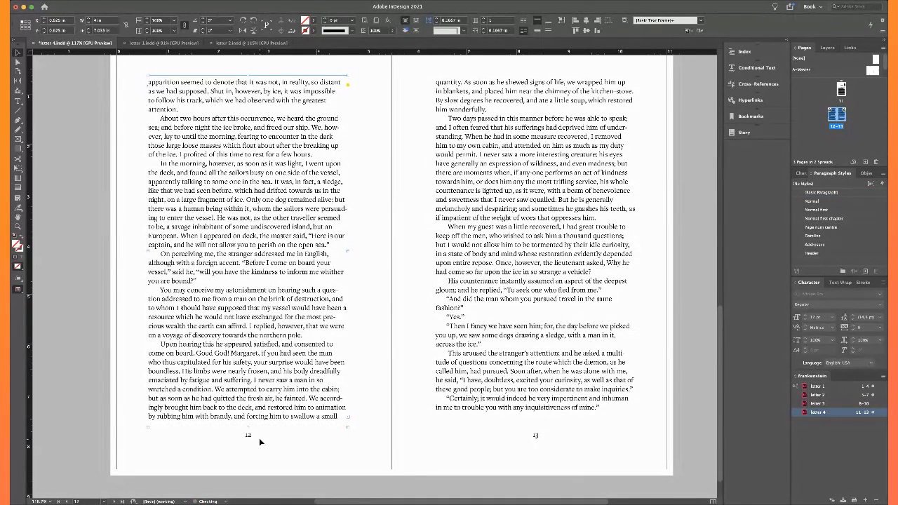
pyautogui.press('alt+super+c')
pyautogui.click(282, 449)
# Compare the ending of page 11 with the opening and closing lines of pages 12 and 13 in preview
pyautogui.scroll(3, 281, 449)
pyautogui.scroll(-5, 282, 449)
pyautogui.scroll(3, 281, 449)
pyautogui.scroll(10, 281, 449)
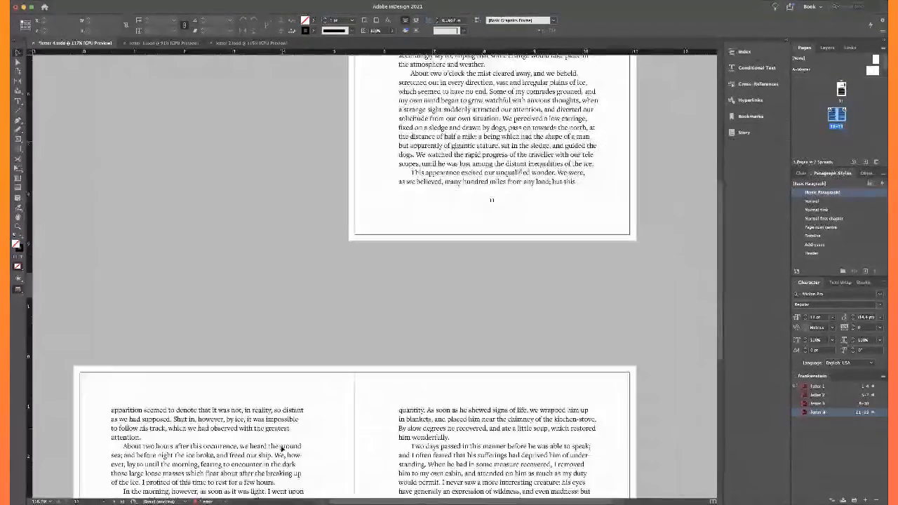
pyautogui.scroll(-5, 282, 449)
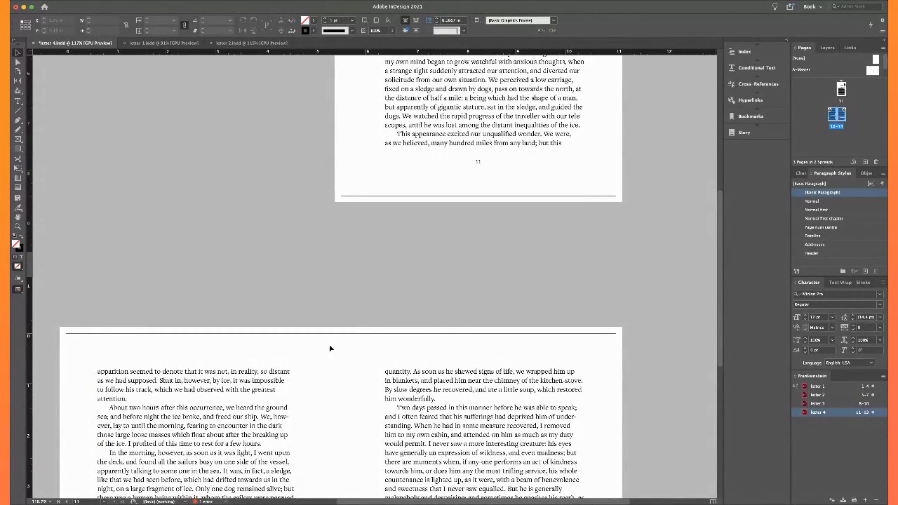
pyautogui.scroll(-5, 330, 349)
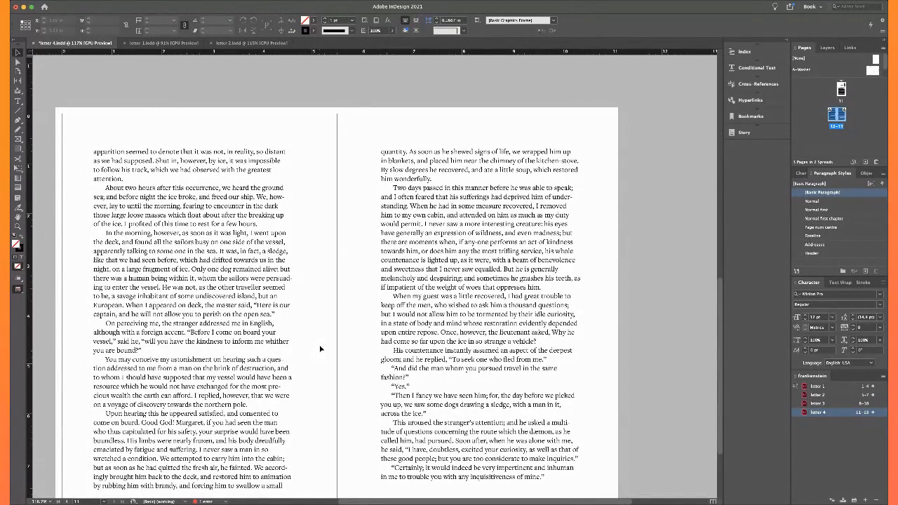
pyautogui.scroll(-1, 320, 349)
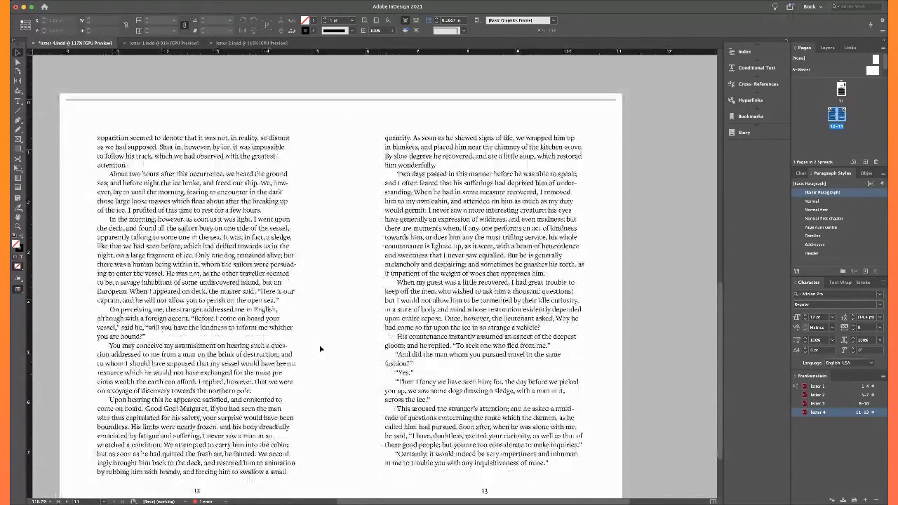
pyautogui.scroll(-4, 320, 349)
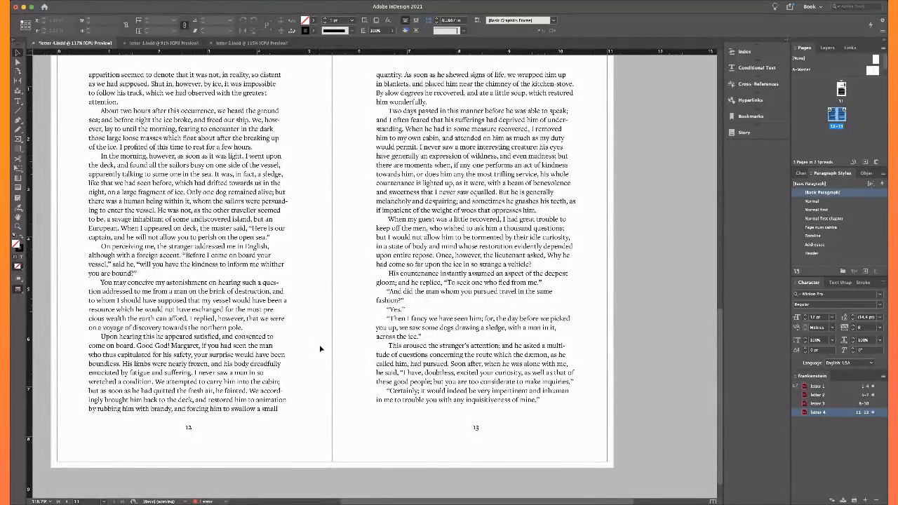
pyautogui.scroll(6, 320, 349)
pyautogui.scroll(-5, 320, 349)
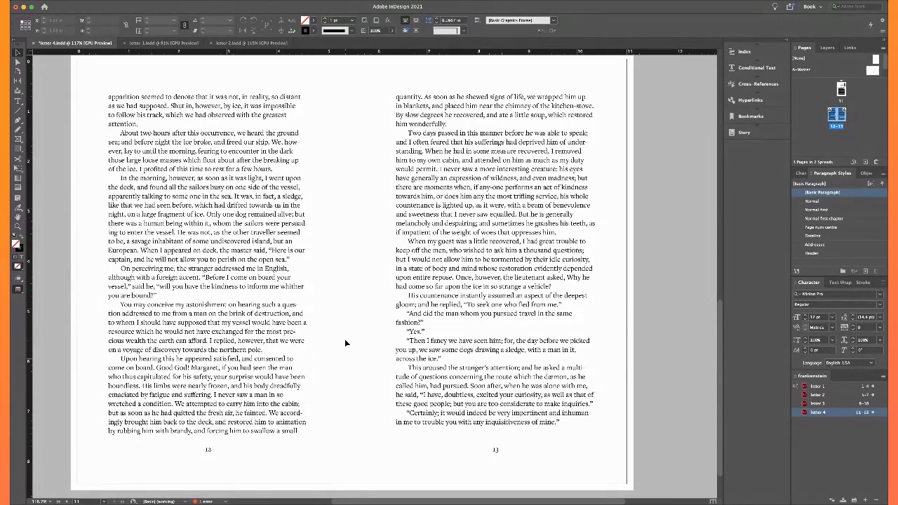
pyautogui.scroll(-1, 345, 343)
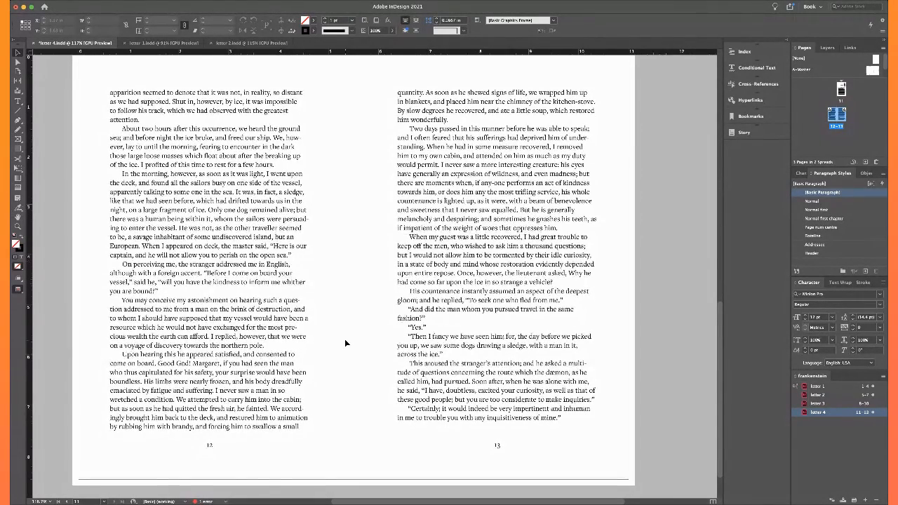
pyautogui.scroll(10, 345, 339)
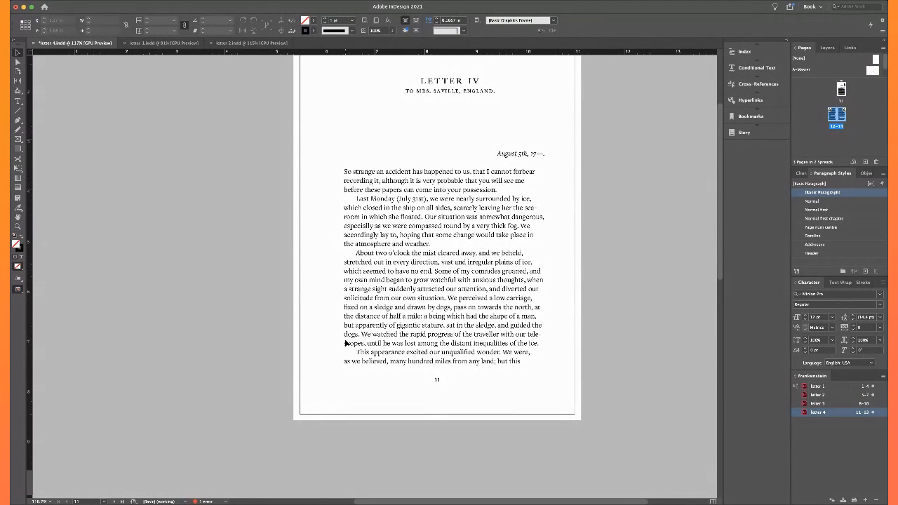
pyautogui.scroll(-10, 345, 341)
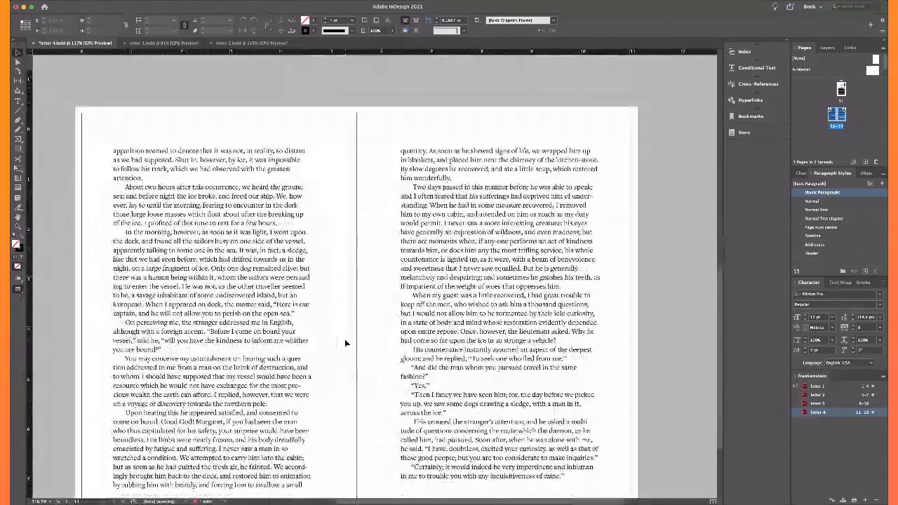
pyautogui.scroll(10, 344, 343)
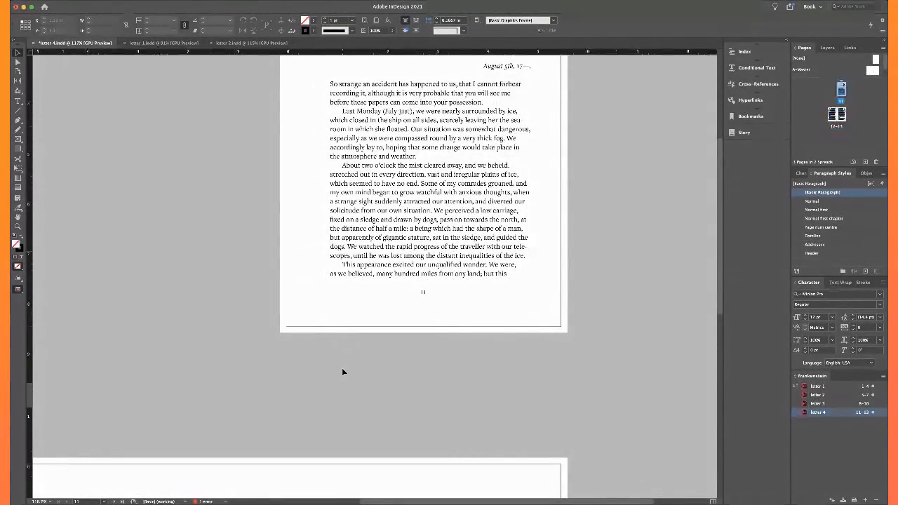
# Try extending page 11's text frame downward so the last paragraph gains another line above the page number, and undo it
pyautogui.press('w')
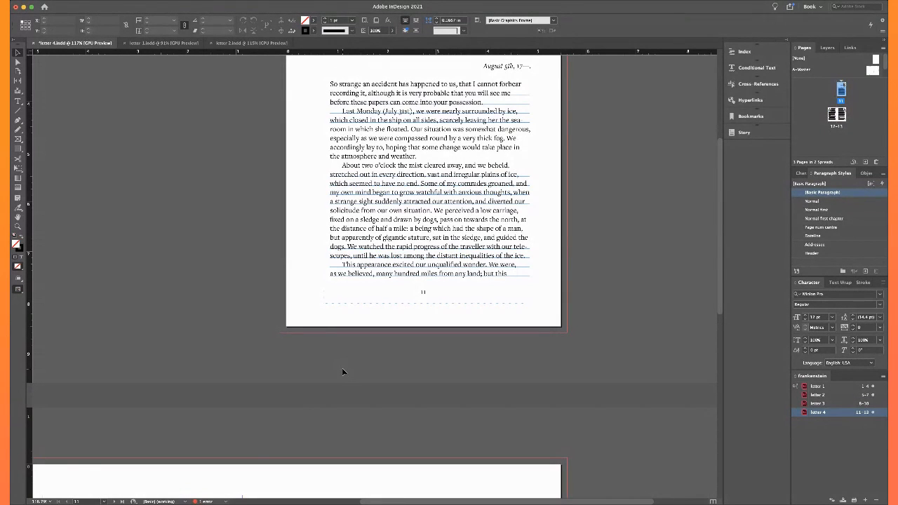
pyautogui.press('w')
pyautogui.press('w')
pyautogui.click(372, 257)
pyautogui.moveTo(430, 283); pyautogui.dragTo(429, 295)
pyautogui.click(432, 355)
pyautogui.press('w')
pyautogui.scroll(2, 432, 355)
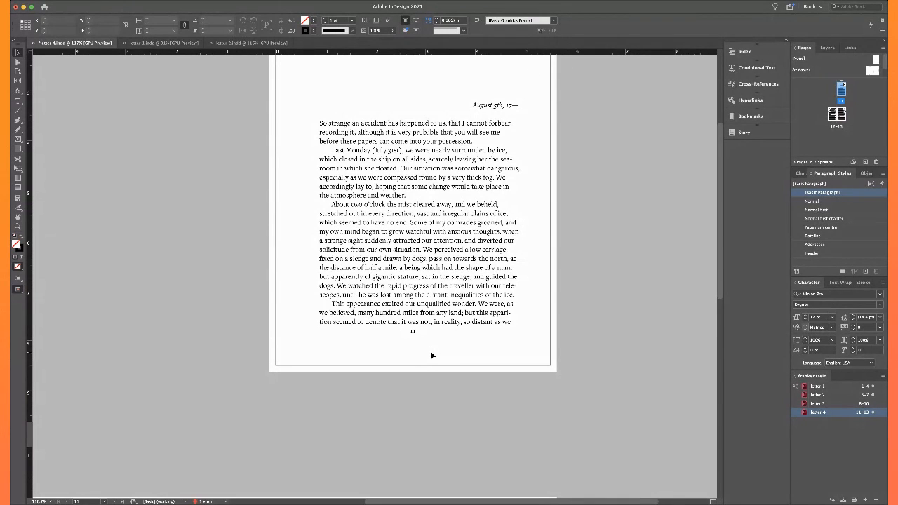
pyautogui.press('super+z')
pyautogui.scroll(-2, 432, 355)
pyautogui.click(432, 355)
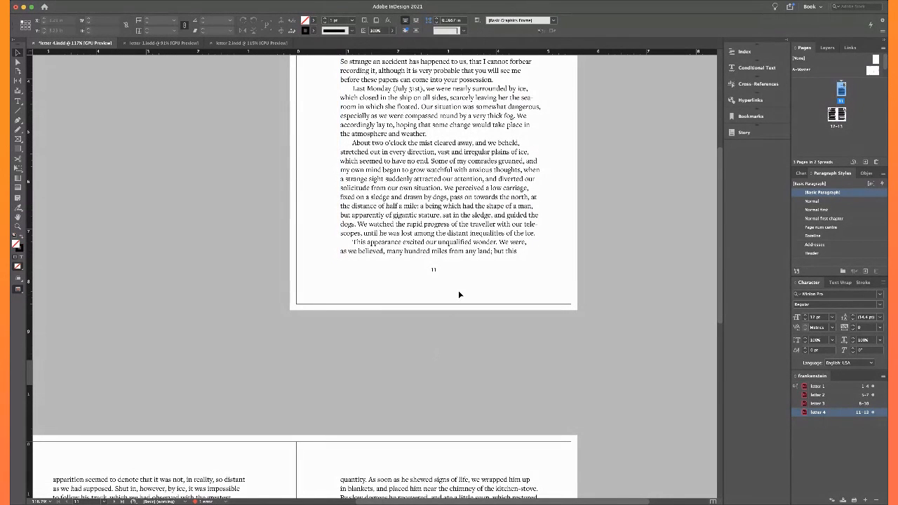
# Try a forced line break before “open sea.” on page 12 to push the text on to page 13, and remove it
pyautogui.scroll(-1, 337, 357)
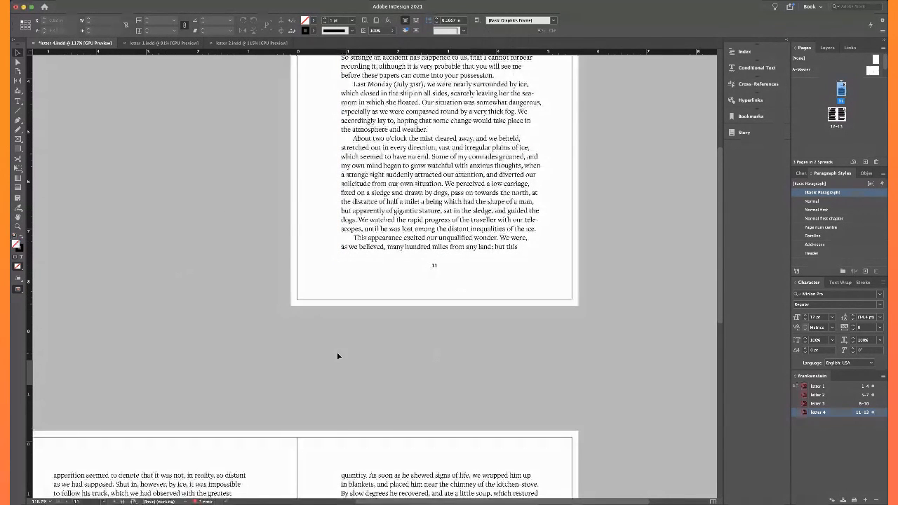
pyautogui.scroll(-10, 337, 356)
pyautogui.scroll(4, 337, 357)
pyautogui.scroll(-3, 337, 357)
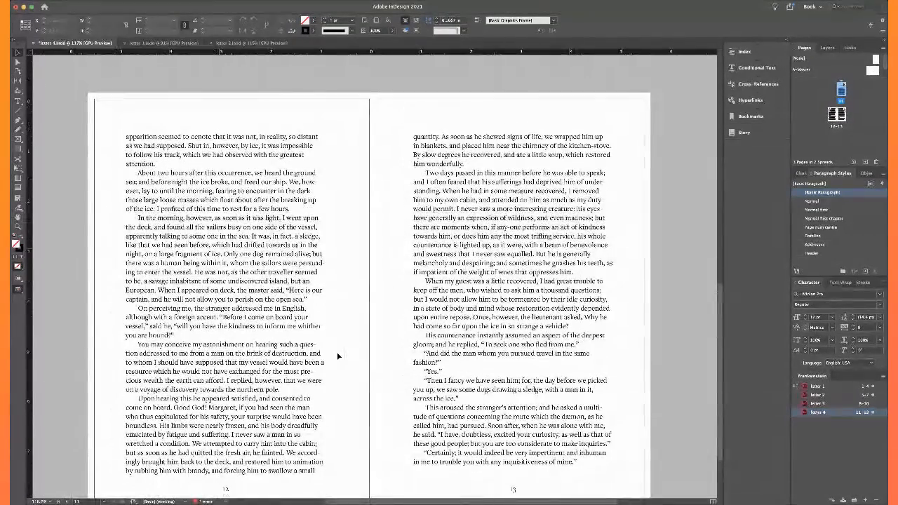
pyautogui.doubleClick(296, 299)
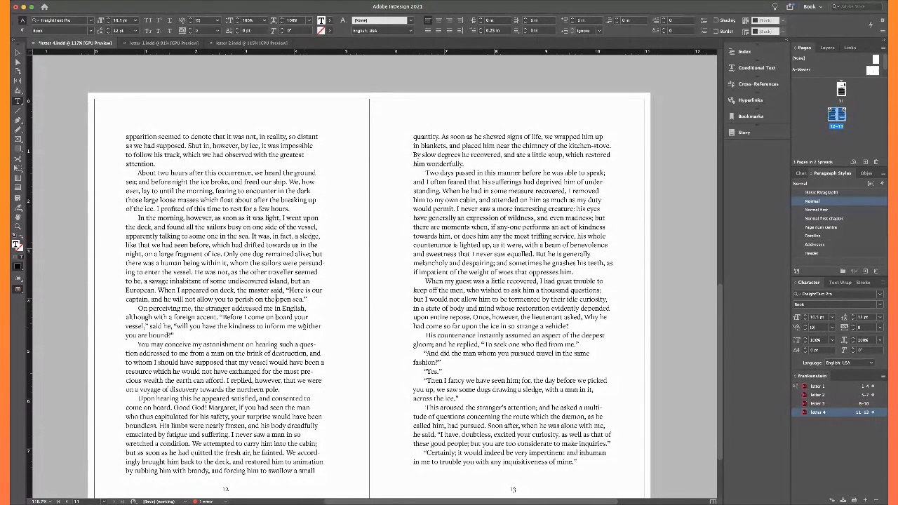
pyautogui.hotkey('shift', 'Return')
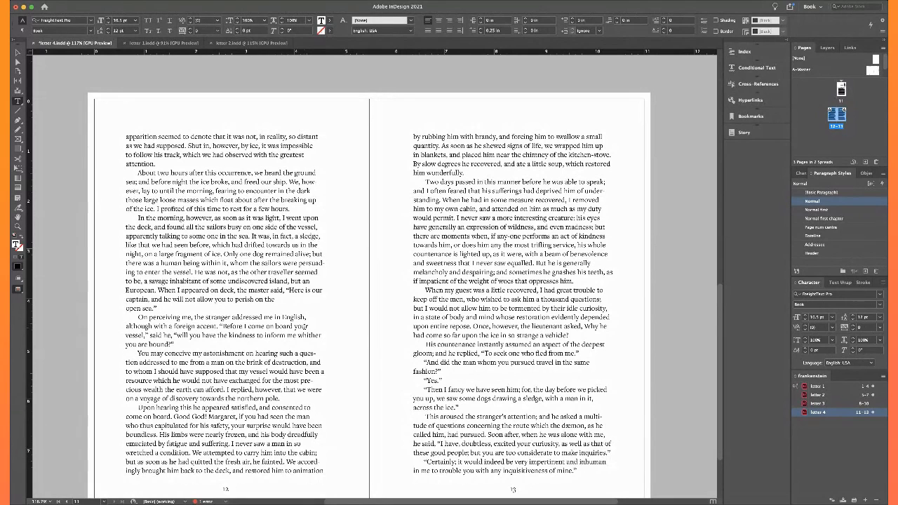
pyautogui.press('BackSpace')
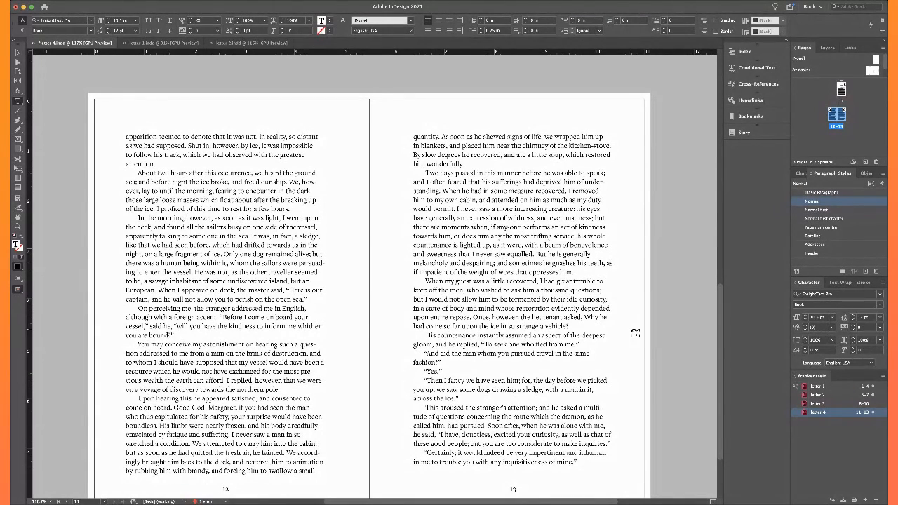
# Delete the stray trailing character after “oppresses him.” on page 13 and check the paragraph endings that follow
pyautogui.press('Down')
pyautogui.press('BackSpace')
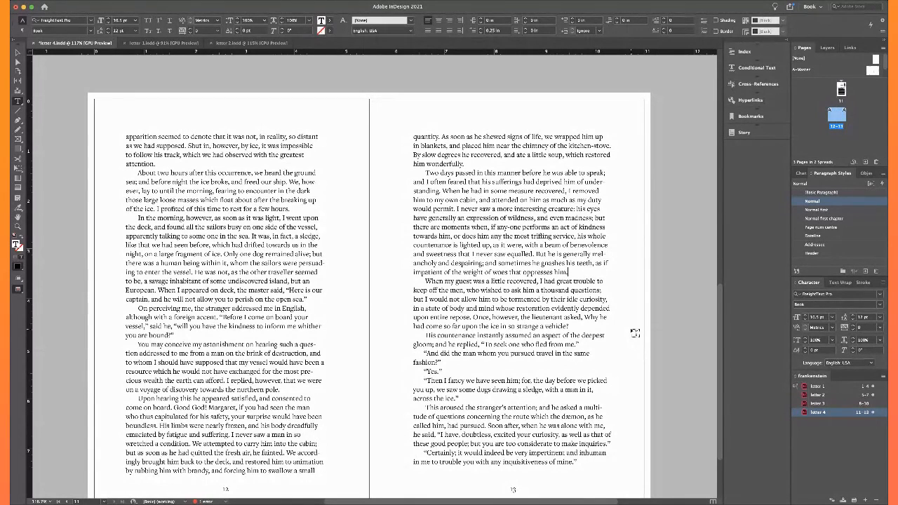
pyautogui.press('Down')
pyautogui.press('Down')
pyautogui.press('Down')
pyautogui.press('Down')
pyautogui.scroll(-1, 563, 328)
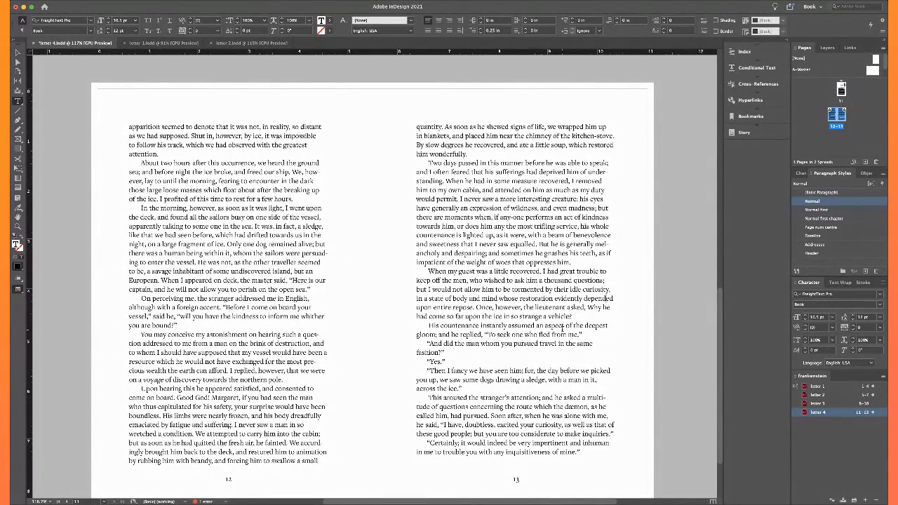
pyautogui.scroll(-1, 562, 327)
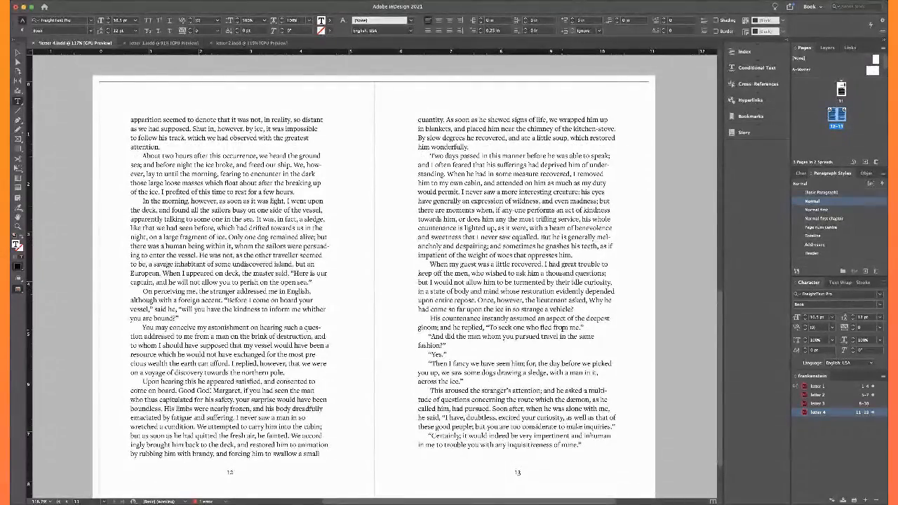
# Try splitting “wretched” on page 12 after “wretch” with a typed hyphen and a discretionary hyphen, removing each one
pyautogui.click(326, 445)
pyautogui.press('Right')
pyautogui.press('Left')
pyautogui.press('Left')
pyautogui.press('Right')
pyautogui.press('Right')
pyautogui.press('Right')
pyautogui.press('Right')
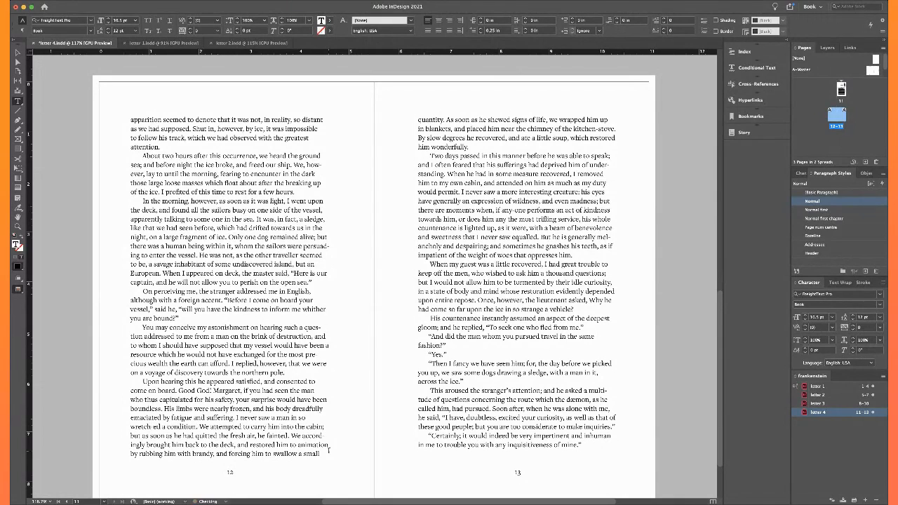
pyautogui.press('BackSpace')
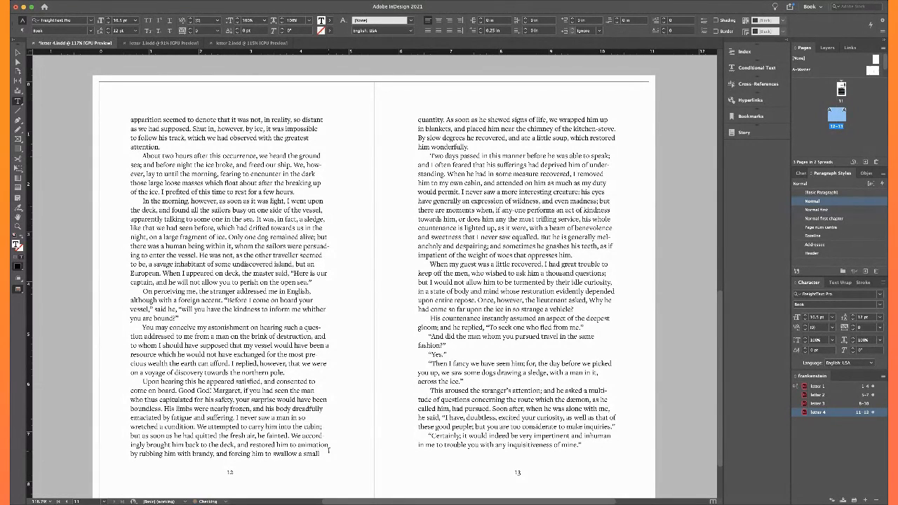
pyautogui.press('super+shift+minus')
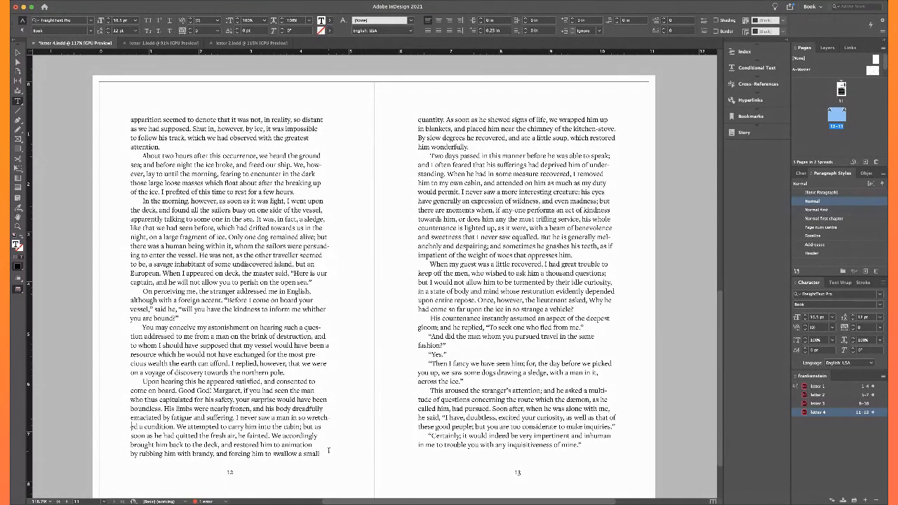
pyautogui.press('BackSpace')
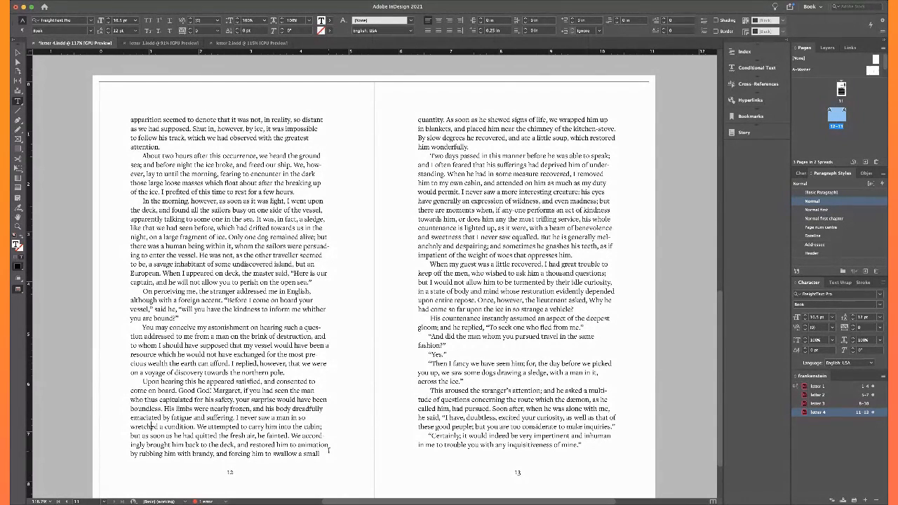
# Recheck the text flow from the end of page 11 into the 12–13 spread
pyautogui.scroll(-1, 329, 450)
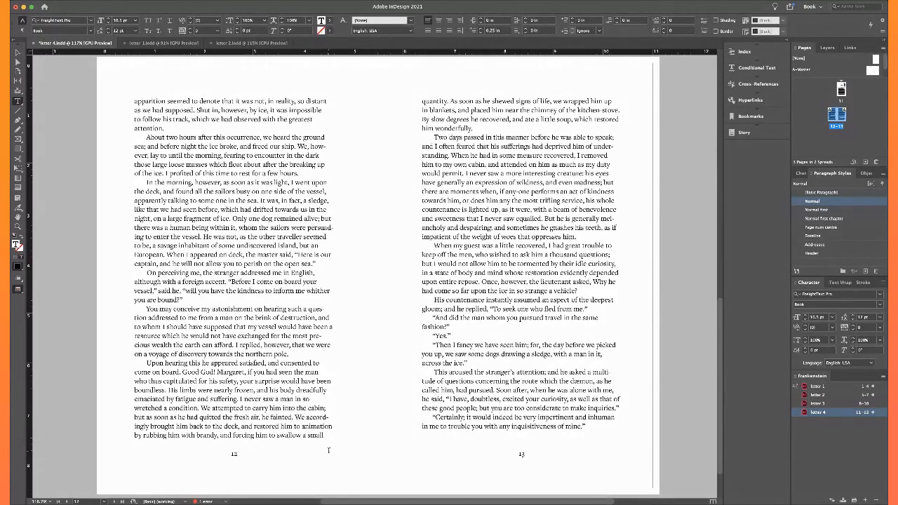
pyautogui.scroll(10, 329, 450)
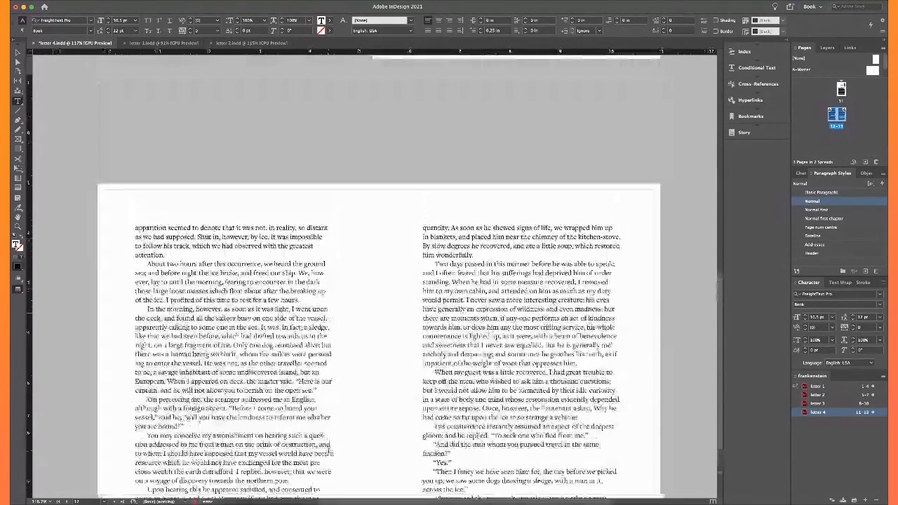
pyautogui.scroll(-1, 329, 451)
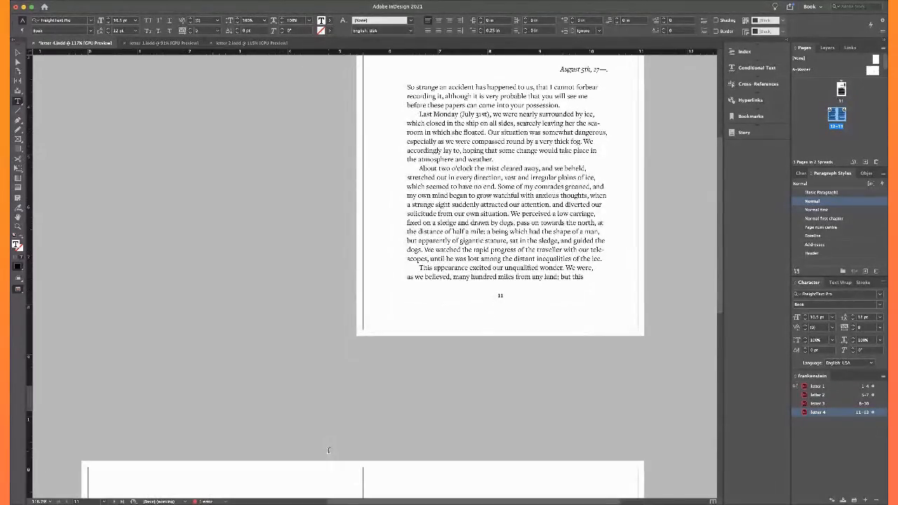
pyautogui.scroll(-10, 329, 451)
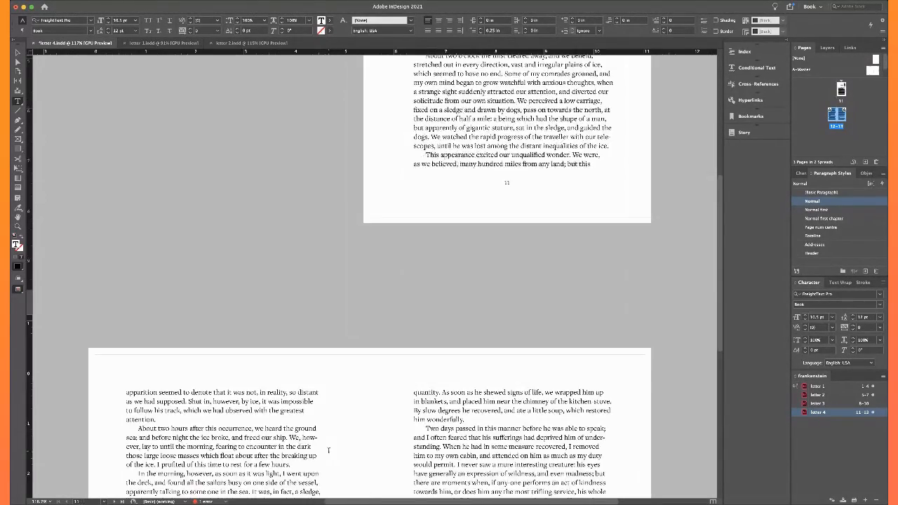
# Switch to Photoshop and check the Frankenstein line art with the sketch layer hidden, and show the sketch again
pyautogui.scroll(-1, 328, 450)
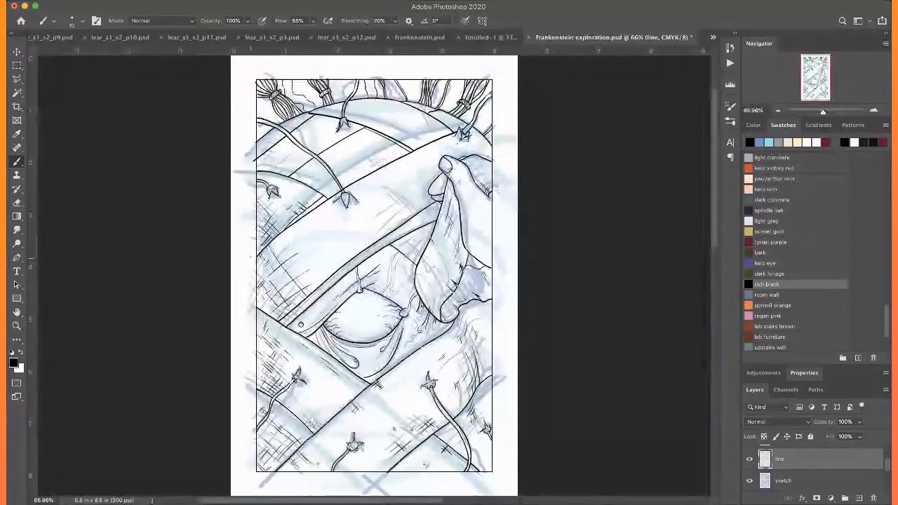
pyautogui.click(749, 481)
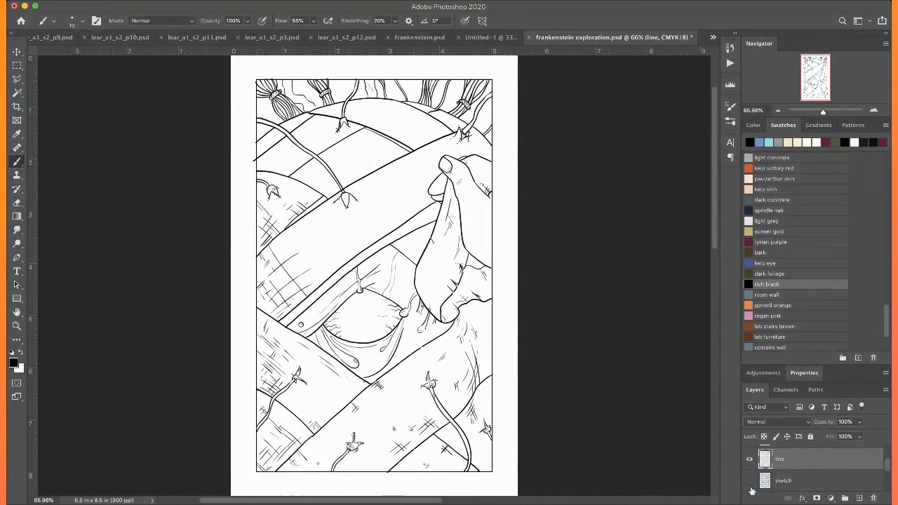
pyautogui.click(749, 481)
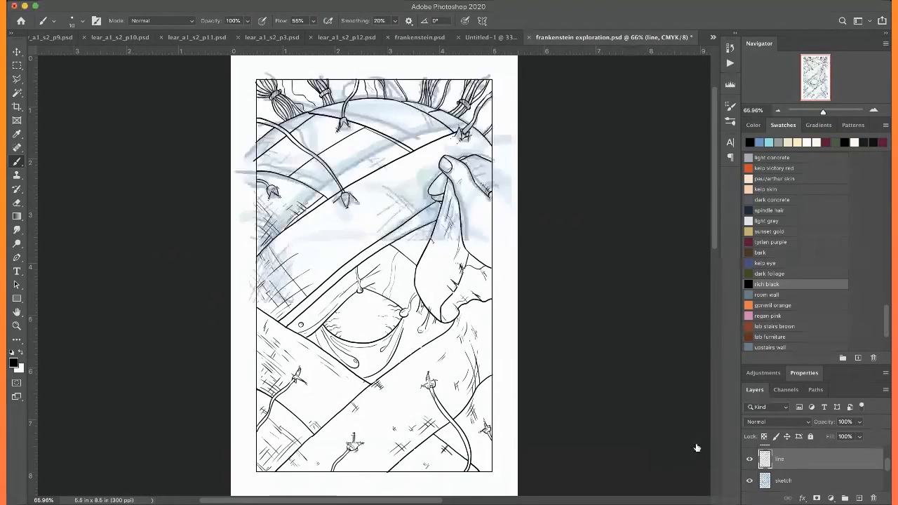
# Extend the thin wavy line between the upper left hair bundles down to the head and add small crease strokes around it
pyautogui.press('super+plus')
pyautogui.press('super+plus')
pyautogui.press('super+plus')
pyautogui.press('super+plus')
pyautogui.press('super+plus')
pyautogui.press('super+plus')
pyautogui.scroll(20, 267, 284)
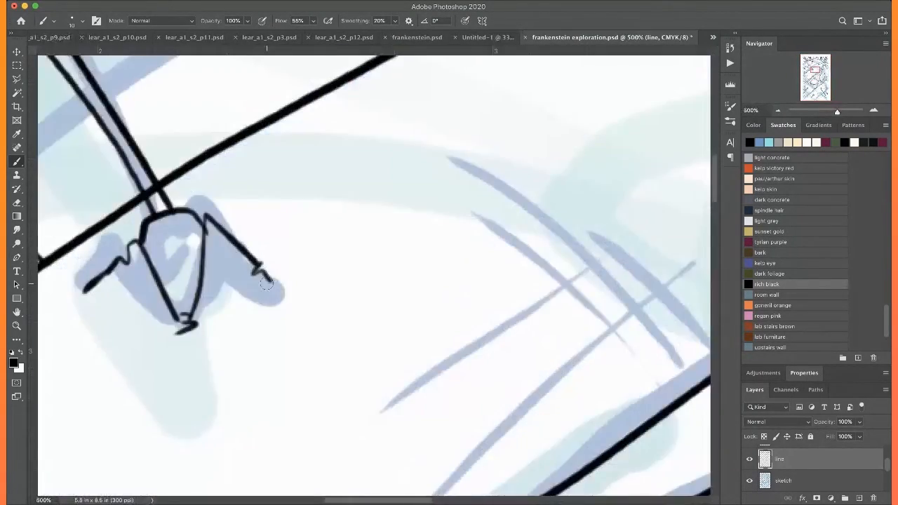
pyautogui.hscroll(-4, 267, 284)
pyautogui.scroll(-6, 267, 283)
pyautogui.scroll(3, 267, 284)
pyautogui.hscroll(-6, 267, 283)
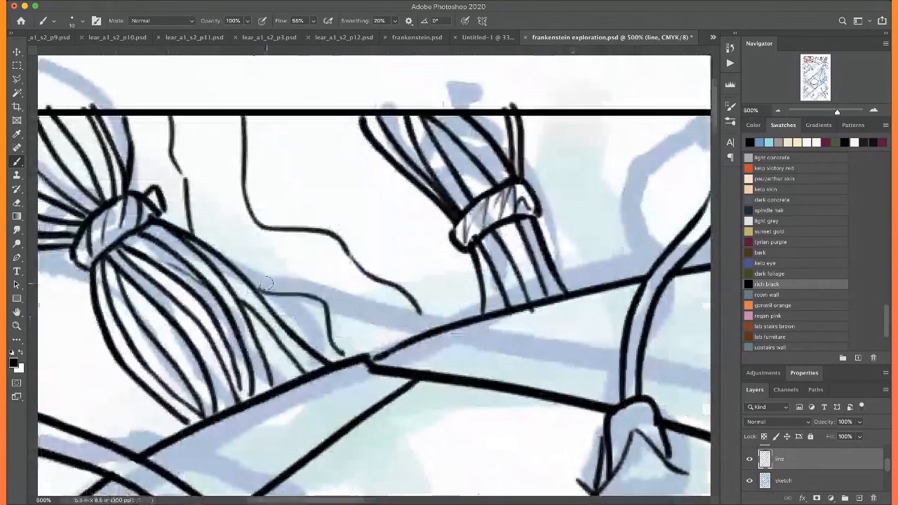
pyautogui.moveTo(450, 322); pyautogui.dragTo(458, 336)
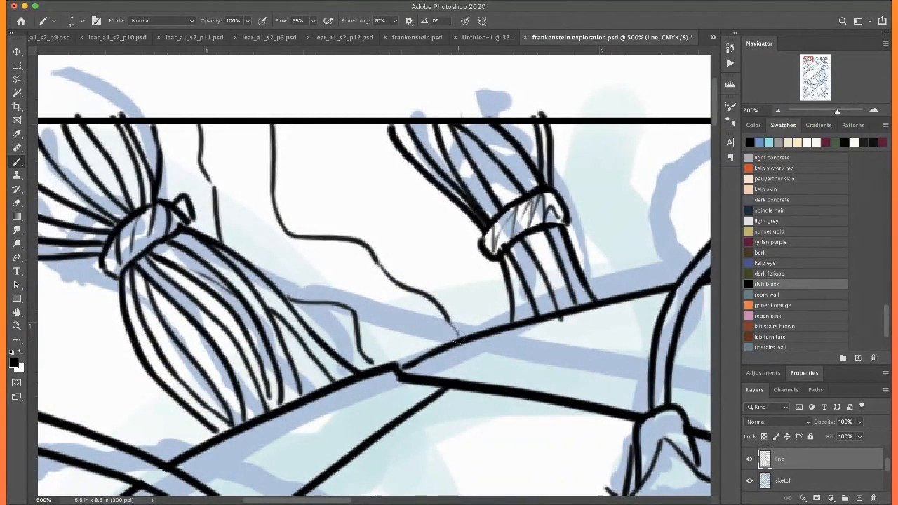
pyautogui.moveTo(212, 181); pyautogui.dragTo(269, 210)
pyautogui.moveTo(269, 223); pyautogui.dragTo(237, 210)
pyautogui.moveTo(362, 285)
pyautogui.mouseDown()
pyautogui.moveTo(364, 274)
pyautogui.moveTo(324, 241)
pyautogui.moveTo(284, 234)
pyautogui.moveTo(347, 241)
pyautogui.mouseUp()
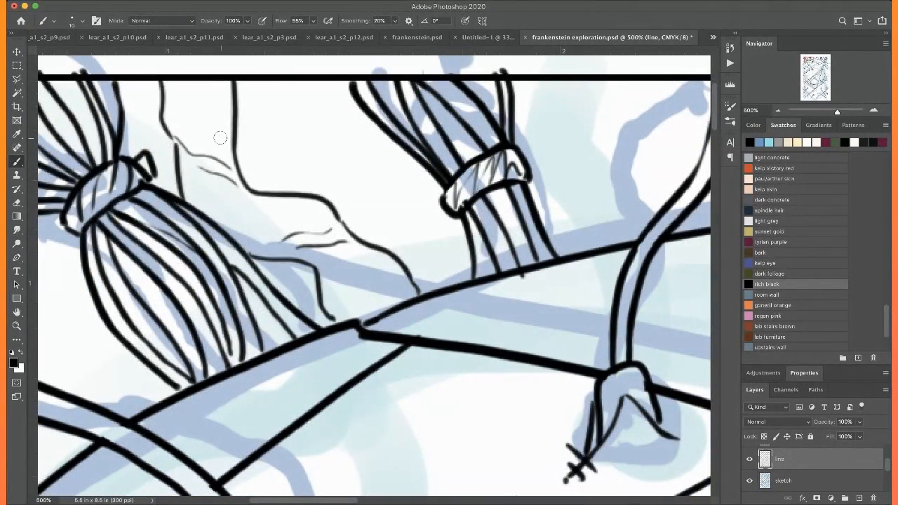
pyautogui.moveTo(221, 127)
pyautogui.mouseDown()
pyautogui.moveTo(179, 103)
pyautogui.moveTo(218, 116)
pyautogui.moveTo(191, 87)
pyautogui.mouseUp()
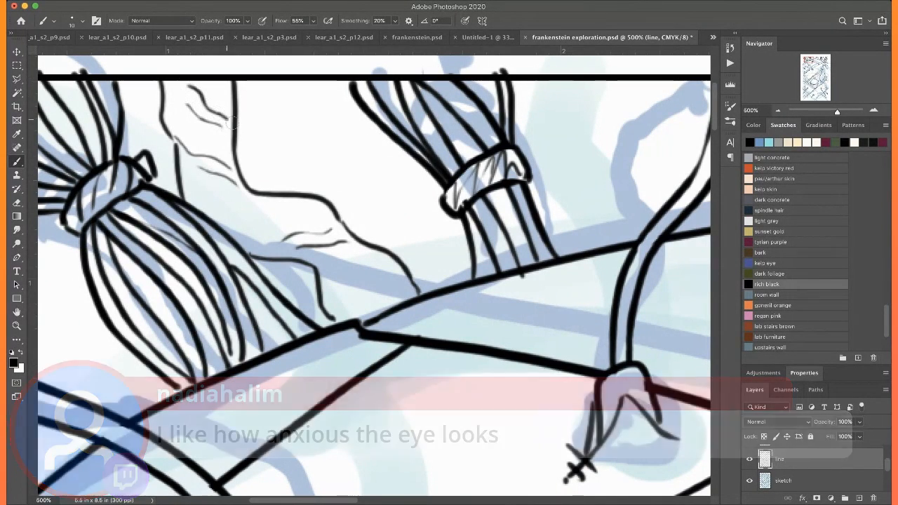
# Add short crease strokes inside the wavy fold above the crown of the head, next to the central cord
pyautogui.scroll(-2, 328, 243)
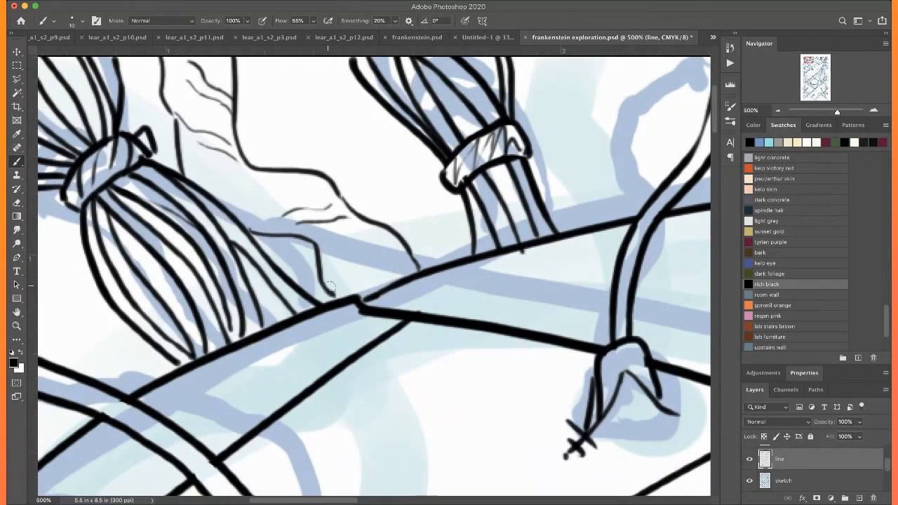
pyautogui.hscroll(10, 308, 237)
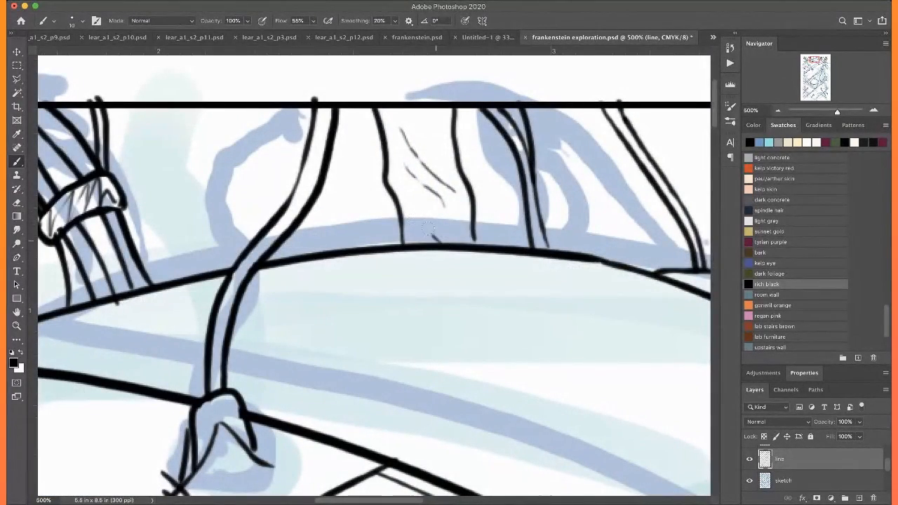
pyautogui.moveTo(426, 228); pyautogui.dragTo(407, 218)
pyautogui.moveTo(450, 142); pyautogui.dragTo(408, 110)
# Ink wavy fold contours and small creases along the left border, above and below the cord crossing it
pyautogui.hscroll(-20, 376, 89)
pyautogui.scroll(-4, 376, 89)
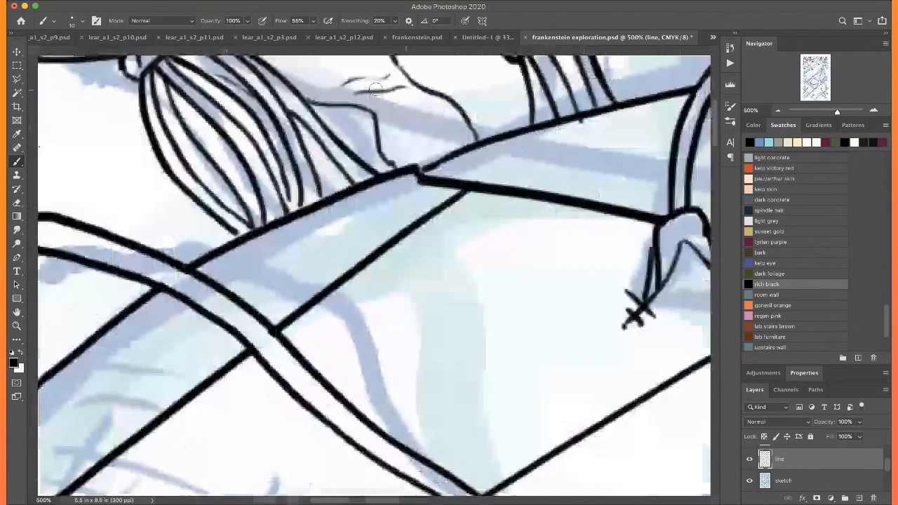
pyautogui.hscroll(3, 376, 90)
pyautogui.moveTo(309, 138)
pyautogui.mouseDown()
pyautogui.moveTo(379, 210)
pyautogui.moveTo(368, 292)
pyautogui.moveTo(393, 335)
pyautogui.mouseUp()
pyautogui.moveTo(307, 205); pyautogui.dragTo(321, 223)
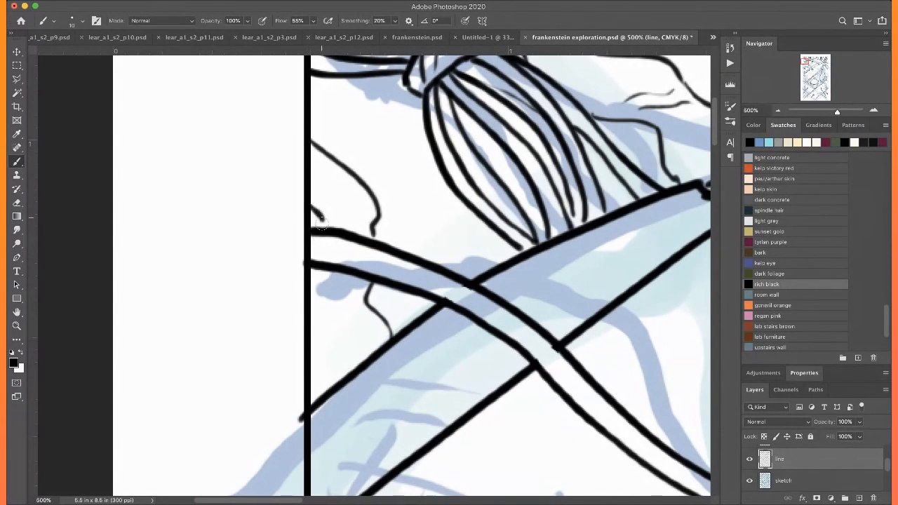
pyautogui.moveTo(312, 283)
pyautogui.mouseDown()
pyautogui.moveTo(306, 325)
pyautogui.moveTo(331, 382)
pyautogui.mouseUp()
pyautogui.moveTo(376, 336)
pyautogui.mouseDown()
pyautogui.moveTo(345, 315)
pyautogui.moveTo(323, 285)
pyautogui.moveTo(360, 343)
pyautogui.mouseUp()
pyautogui.moveTo(355, 202)
pyautogui.mouseDown()
pyautogui.moveTo(343, 180)
pyautogui.moveTo(321, 180)
pyautogui.mouseUp()
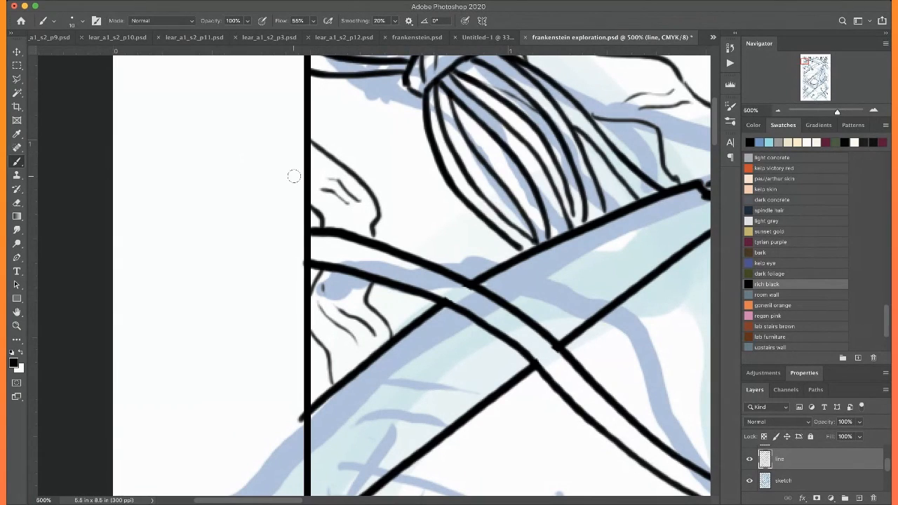
pyautogui.moveTo(325, 190); pyautogui.dragTo(309, 186)
pyautogui.press('super+0')
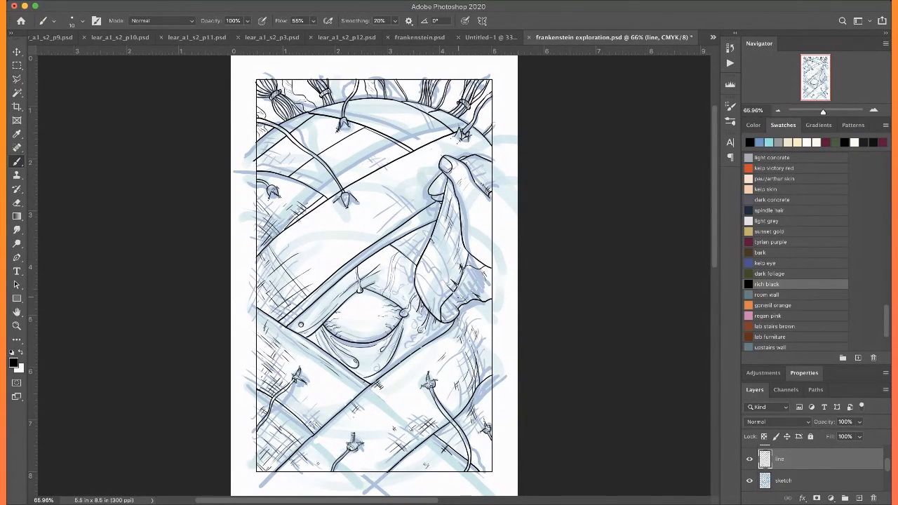
# Thicken the lower right outline of the eyeball below the corner droplet and undo the last stroke
pyautogui.scroll(-5, 459, 297)
pyautogui.press('super+plus')
pyautogui.press('super+plus')
pyautogui.press('super+plus')
pyautogui.press('super+plus')
pyautogui.press('super+plus')
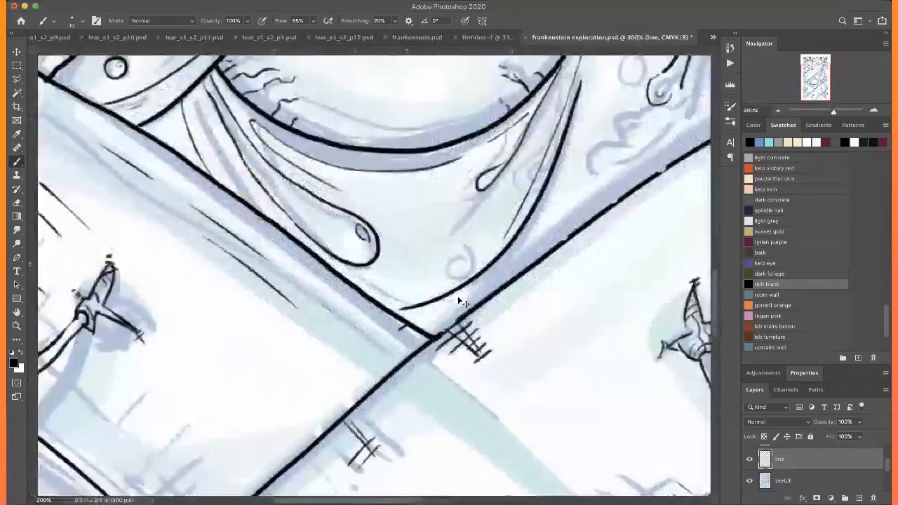
pyautogui.scroll(5, 458, 297)
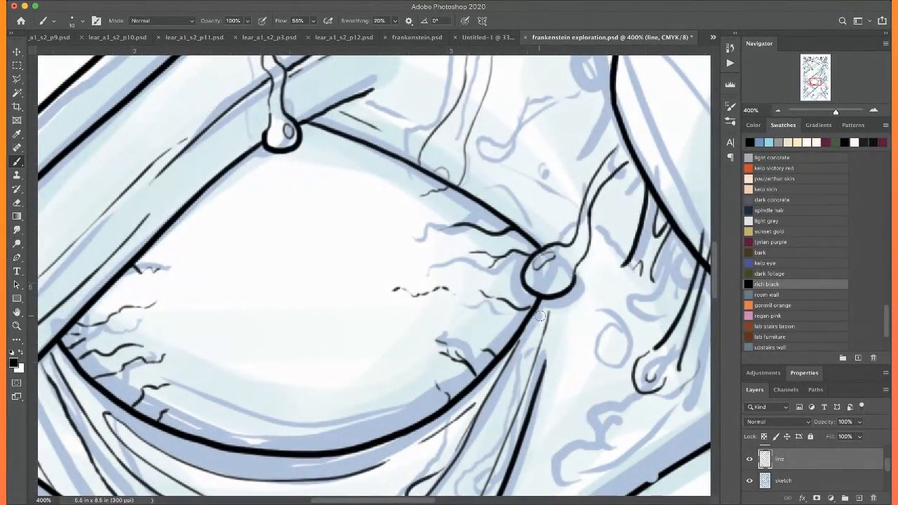
pyautogui.moveTo(535, 295)
pyautogui.mouseDown()
pyautogui.moveTo(523, 334)
pyautogui.moveTo(470, 379)
pyautogui.mouseUp()
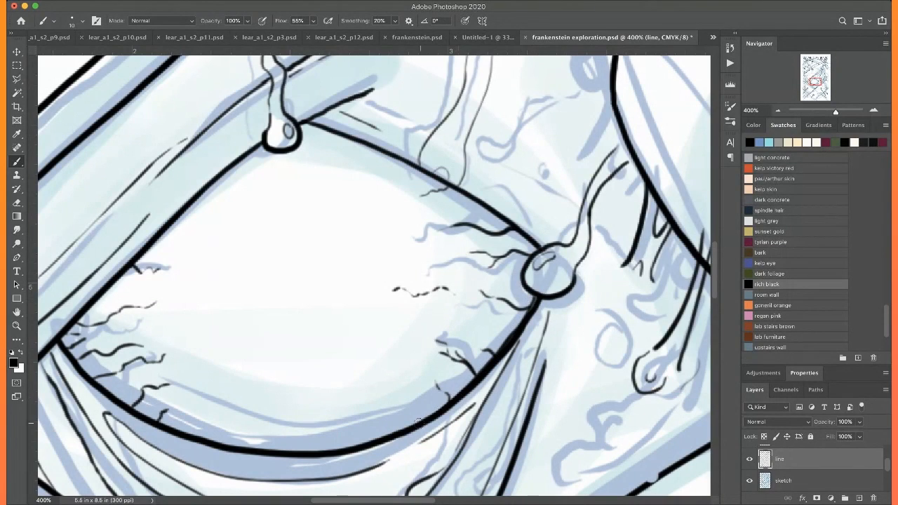
pyautogui.moveTo(537, 294)
pyautogui.mouseDown()
pyautogui.moveTo(501, 348)
pyautogui.moveTo(397, 434)
pyautogui.mouseUp()
pyautogui.press('super+z')
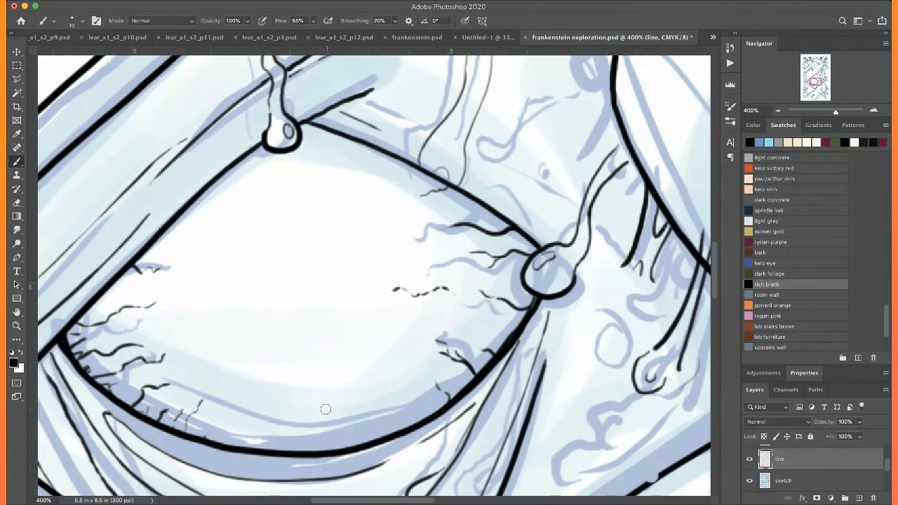
# Add fine wiggly veins around the eyeball's lower left edge and its upper right corner
pyautogui.hscroll(-3, 268, 346)
pyautogui.scroll(-1, 268, 346)
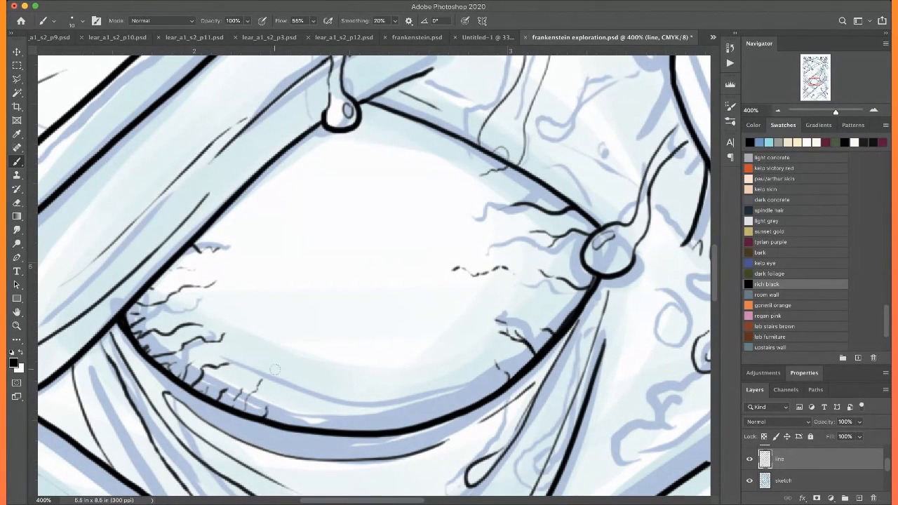
pyautogui.moveTo(514, 191); pyautogui.dragTo(551, 196)
pyautogui.hscroll(-3, 493, 282)
pyautogui.scroll(-1, 492, 282)
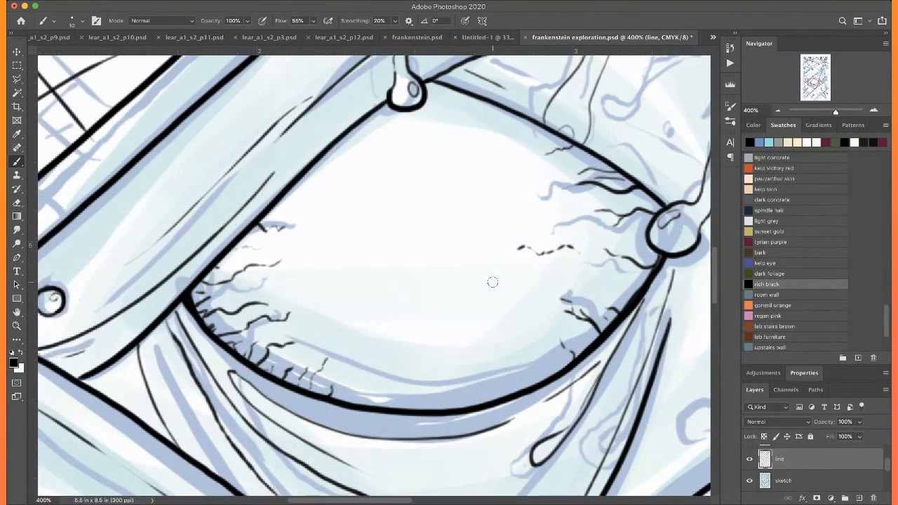
# Examine the inked eye, the bandage edges and the drips around it for areas that still need detail
pyautogui.scroll(2, 407, 141)
pyautogui.hscroll(-3, 407, 141)
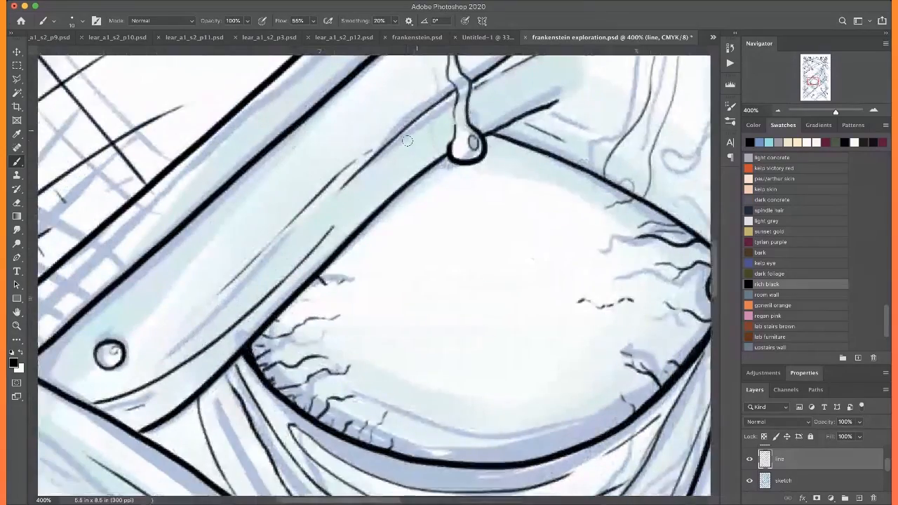
pyautogui.hscroll(2, 407, 141)
pyautogui.scroll(1, 407, 141)
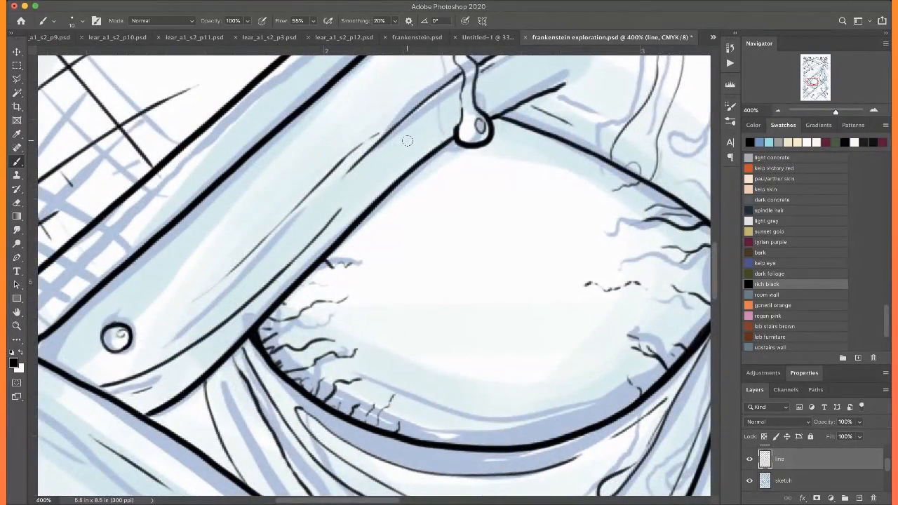
pyautogui.scroll(-5, 407, 141)
pyautogui.scroll(-6, 407, 141)
pyautogui.hscroll(-2, 407, 141)
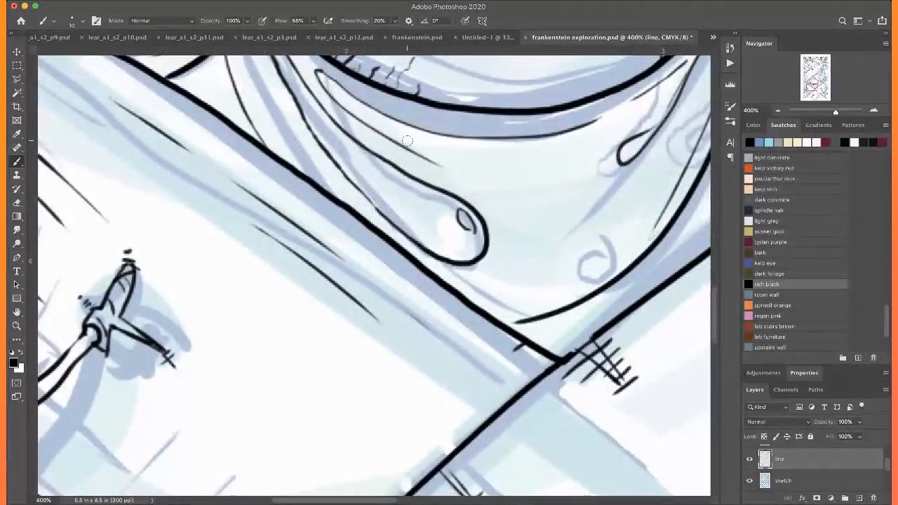
pyautogui.scroll(1, 407, 141)
pyautogui.hscroll(-1, 407, 141)
pyautogui.hscroll(3, 407, 141)
pyautogui.scroll(1, 407, 141)
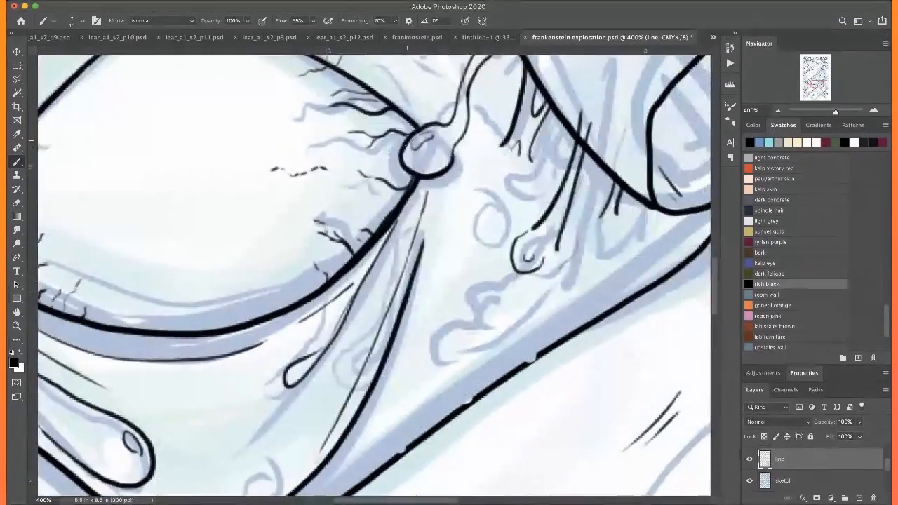
# Draw small round droplets and dots on the skin around and above the right corner of the eye
pyautogui.hscroll(3, 407, 141)
pyautogui.scroll(1, 407, 141)
pyautogui.moveTo(450, 348)
pyautogui.mouseDown()
pyautogui.moveTo(440, 361)
pyautogui.moveTo(449, 345)
pyautogui.mouseUp()
pyautogui.scroll(4, 418, 286)
pyautogui.hscroll(-2, 418, 287)
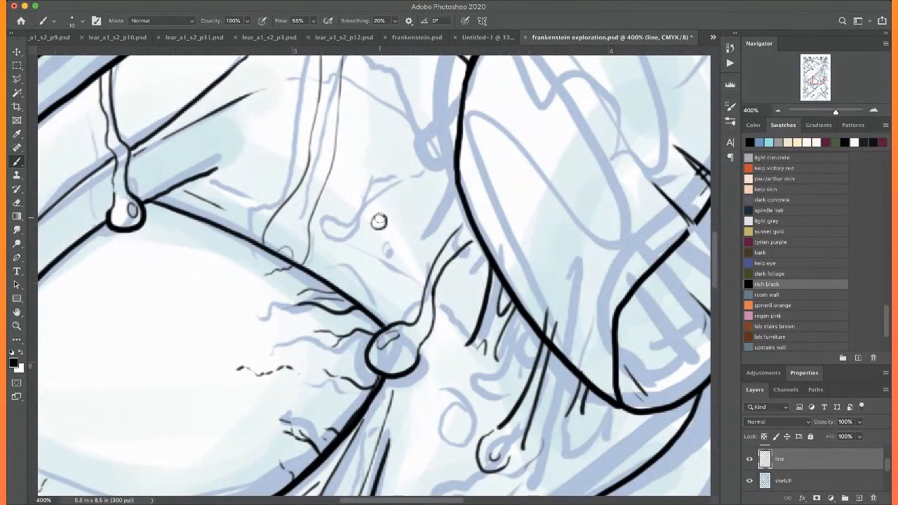
pyautogui.scroll(3, 379, 221)
pyautogui.hscroll(-1, 379, 221)
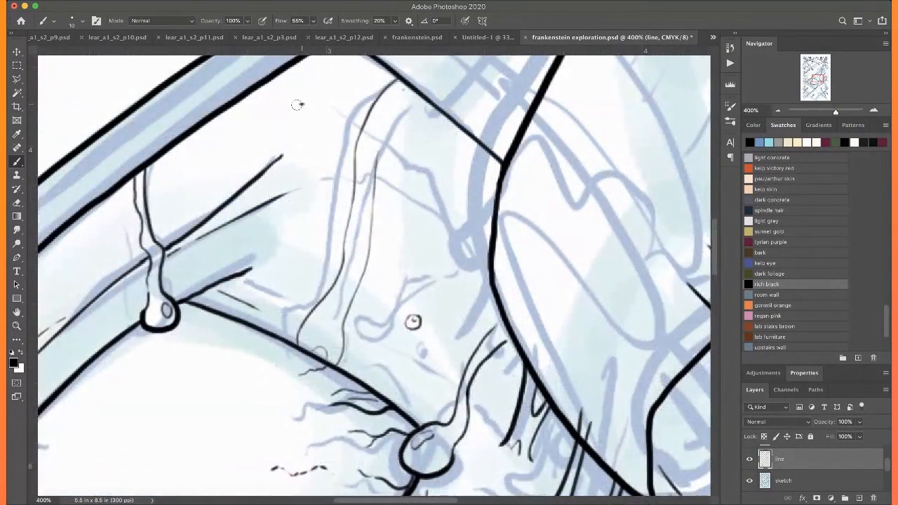
pyautogui.moveTo(297, 105); pyautogui.dragTo(299, 110)
pyautogui.press('super+0')
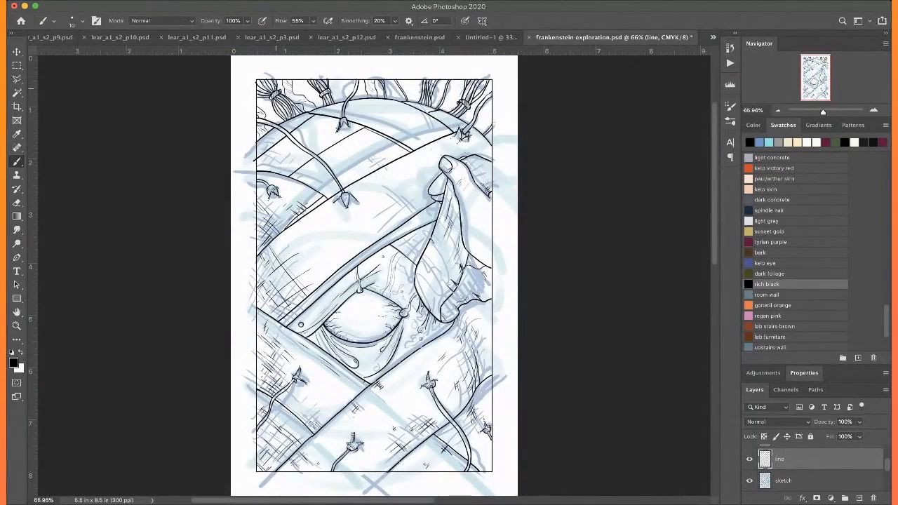
# Add short hatch strokes inside the narrow folded edge of the forehead bandage, near its lower right end
pyautogui.scroll(3, 276, 88)
pyautogui.hscroll(1, 275, 89)
pyautogui.press('super+plus')
pyautogui.press('super+plus')
pyautogui.press('super+plus')
pyautogui.press('super+plus')
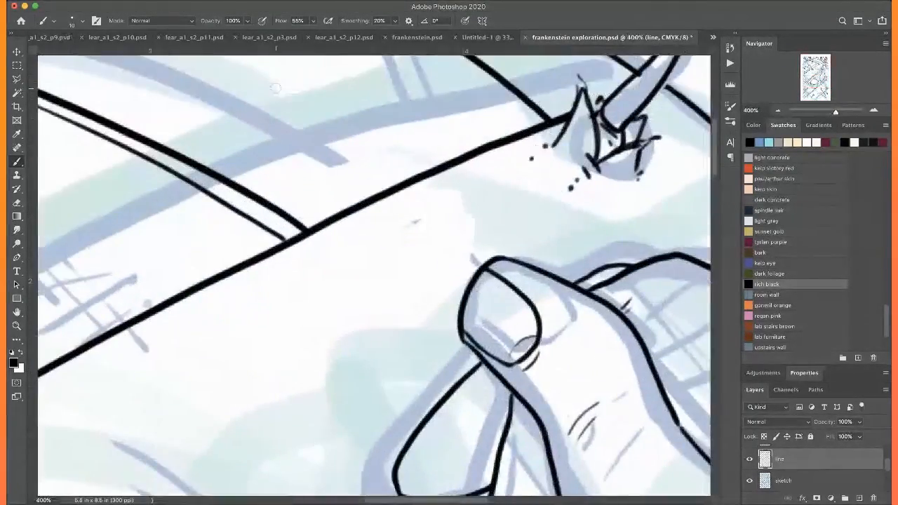
pyautogui.hscroll(-4, 276, 88)
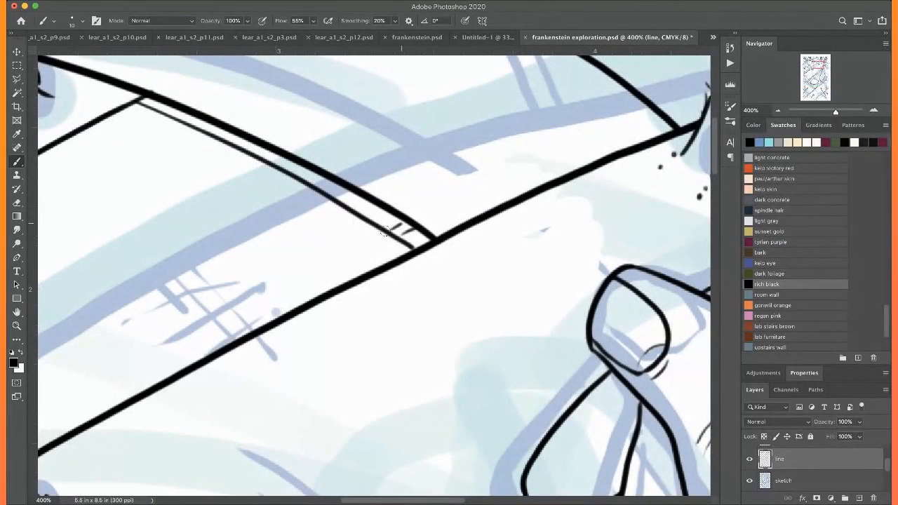
pyautogui.moveTo(407, 234); pyautogui.dragTo(305, 176)
# Ink a patch of cross-hatching on the bandage below the folded edge and a few strokes on the strip above it
pyautogui.hscroll(-3, 381, 198)
pyautogui.scroll(-1, 381, 198)
pyautogui.moveTo(378, 303)
pyautogui.mouseDown()
pyautogui.moveTo(309, 249)
pyautogui.moveTo(297, 256)
pyautogui.mouseUp()
pyautogui.moveTo(380, 287)
pyautogui.mouseDown()
pyautogui.moveTo(310, 308)
pyautogui.moveTo(254, 293)
pyautogui.mouseUp()
pyautogui.hscroll(-1, 267, 272)
pyautogui.hscroll(-4, 268, 272)
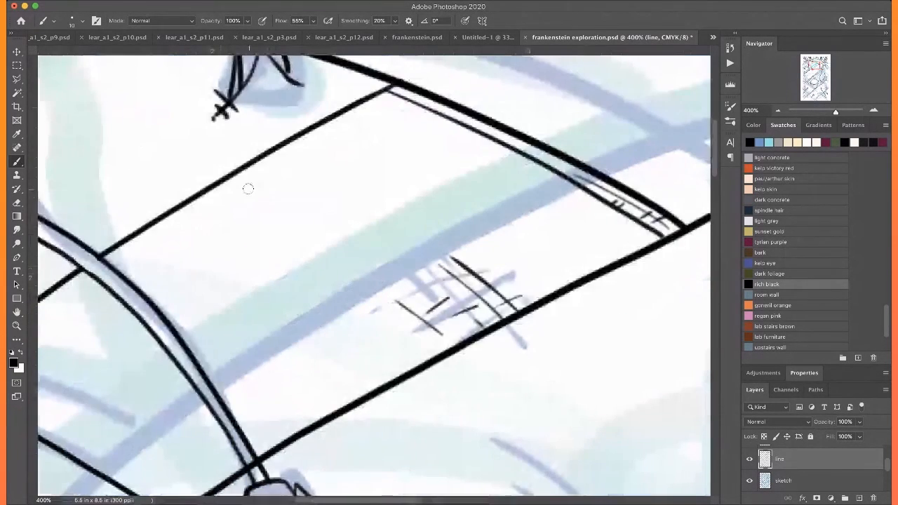
pyautogui.moveTo(247, 171)
pyautogui.mouseDown()
pyautogui.moveTo(274, 202)
pyautogui.moveTo(260, 207)
pyautogui.mouseUp()
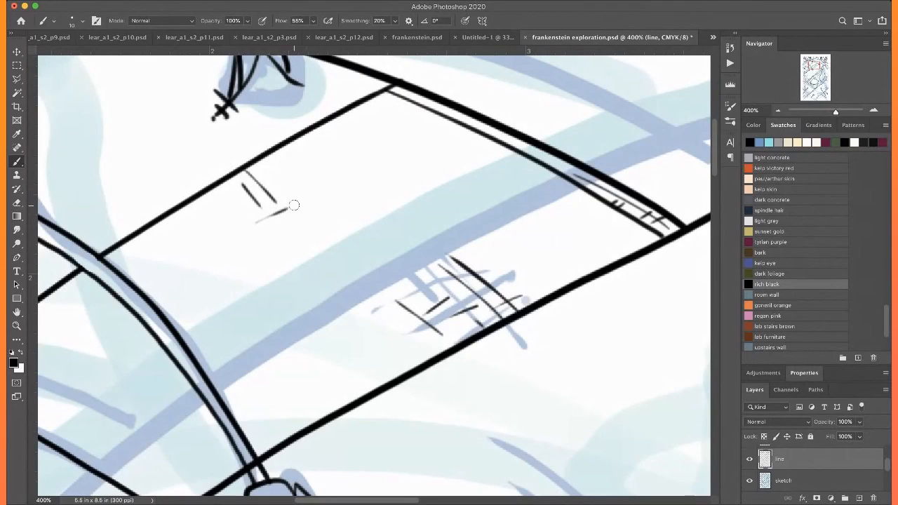
# Cross-hatch the bandage beside the left border, between the diagonal strip and the curved band, following the sketch
pyautogui.hscroll(-15, 280, 201)
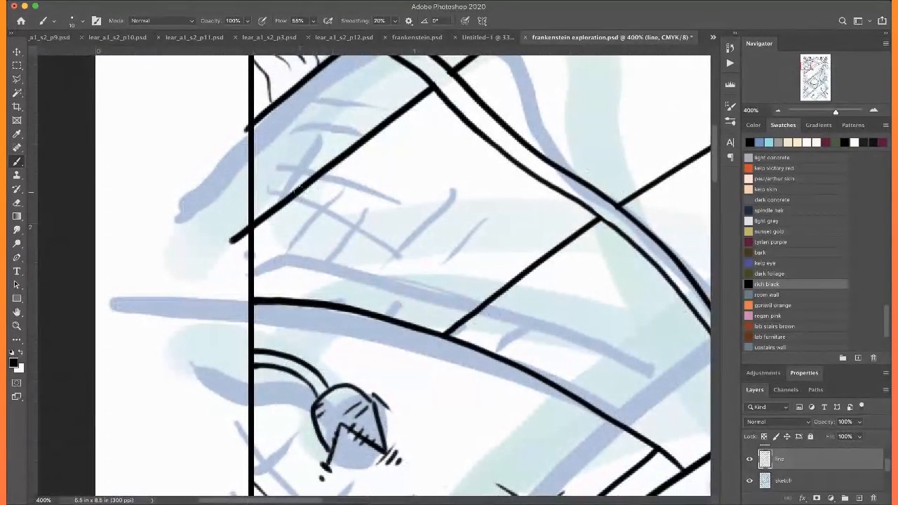
pyautogui.moveTo(299, 191); pyautogui.dragTo(401, 237)
pyautogui.moveTo(288, 221)
pyautogui.mouseDown()
pyautogui.moveTo(377, 264)
pyautogui.moveTo(443, 227)
pyautogui.mouseUp()
pyautogui.moveTo(394, 295); pyautogui.dragTo(449, 260)
pyautogui.moveTo(449, 295); pyautogui.dragTo(502, 266)
pyautogui.moveTo(265, 254); pyautogui.dragTo(325, 296)
pyautogui.moveTo(268, 278); pyautogui.dragTo(295, 298)
pyautogui.moveTo(300, 253)
pyautogui.mouseDown()
pyautogui.moveTo(346, 288)
pyautogui.moveTo(424, 195)
pyautogui.mouseUp()
pyautogui.moveTo(357, 267)
pyautogui.mouseDown()
pyautogui.moveTo(410, 231)
pyautogui.moveTo(439, 309)
pyautogui.mouseUp()
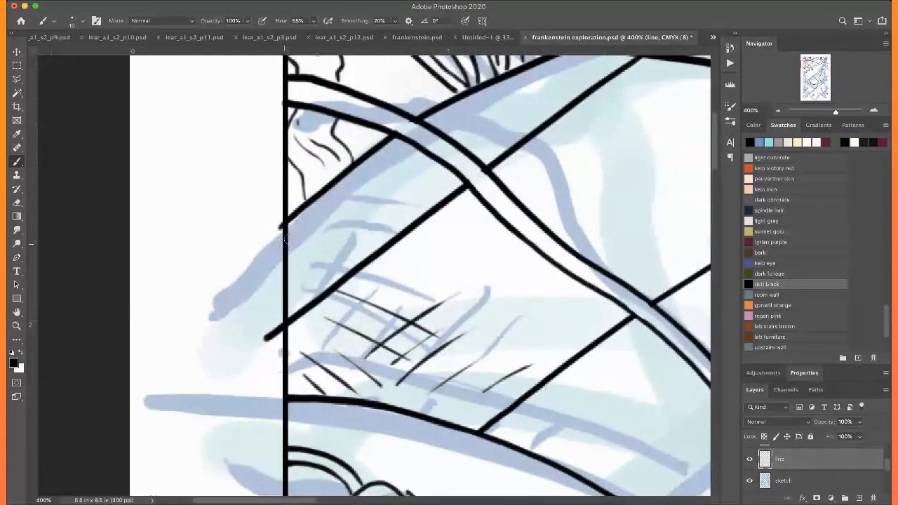
# Hatch the narrow diagonal bandage strip that meets the left border under the long cord
pyautogui.moveTo(290, 240); pyautogui.dragTo(374, 184)
pyautogui.moveTo(288, 274)
pyautogui.mouseDown()
pyautogui.moveTo(333, 234)
pyautogui.moveTo(360, 229)
pyautogui.moveTo(359, 263)
pyautogui.moveTo(321, 230)
pyautogui.moveTo(357, 262)
pyautogui.mouseUp()
pyautogui.moveTo(304, 237); pyautogui.dragTo(329, 261)
pyautogui.moveTo(429, 83); pyautogui.dragTo(302, 214)
pyautogui.moveTo(370, 255); pyautogui.dragTo(397, 271)
# Add crossing hatch strokes to the left end of the topmost bandage, just below the second hair bundle
pyautogui.moveTo(463, 184)
pyautogui.mouseDown()
pyautogui.moveTo(456, 195)
pyautogui.moveTo(249, 259)
pyautogui.mouseUp()
pyautogui.moveTo(312, 239); pyautogui.dragTo(390, 259)
pyautogui.moveTo(330, 222)
pyautogui.mouseDown()
pyautogui.moveTo(408, 253)
pyautogui.moveTo(324, 252)
pyautogui.moveTo(398, 237)
pyautogui.mouseUp()
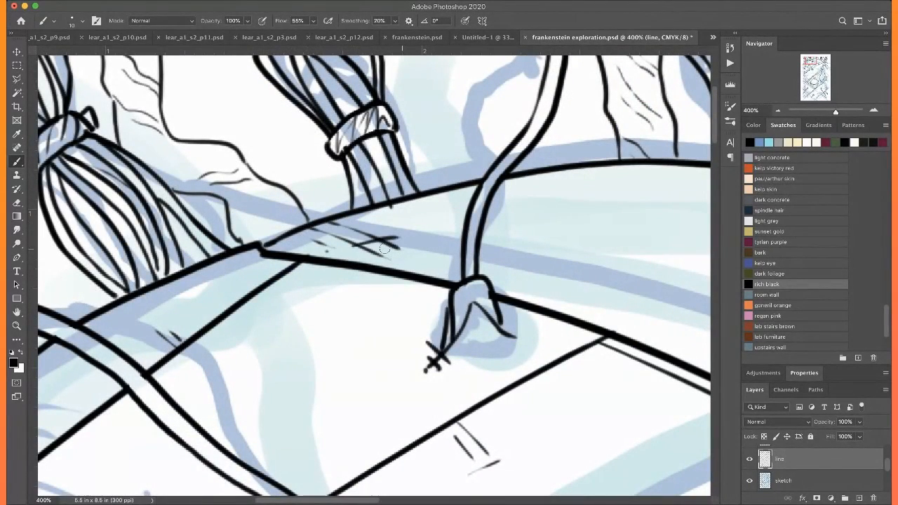
# Extend the hatching on the bandages beside the left border with long thin crossing strokes, plus a thin line just under the curved band's edge
pyautogui.moveTo(218, 320); pyautogui.dragTo(455, 277)
pyautogui.moveTo(229, 348)
pyautogui.mouseDown()
pyautogui.moveTo(275, 374)
pyautogui.moveTo(276, 366)
pyautogui.mouseUp()
pyautogui.moveTo(336, 268); pyautogui.dragTo(363, 283)
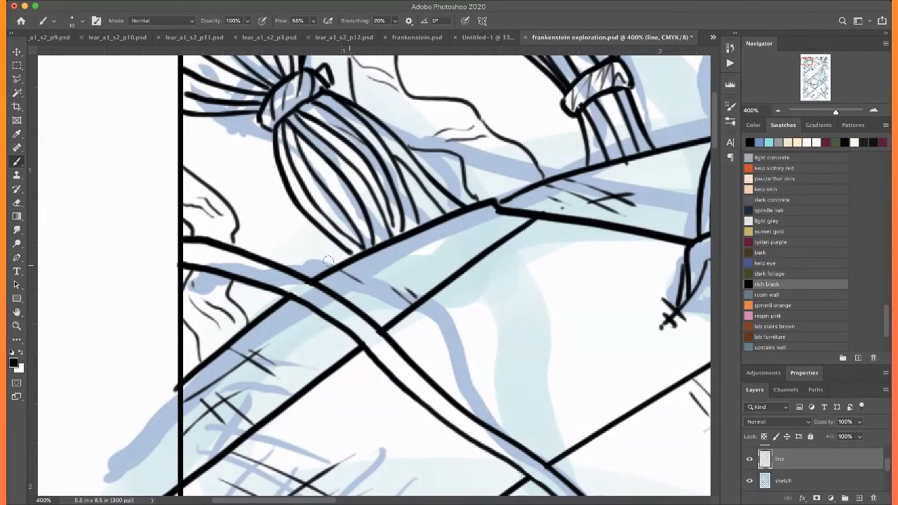
pyautogui.moveTo(210, 456); pyautogui.dragTo(227, 254)
pyautogui.moveTo(200, 312); pyautogui.dragTo(411, 195)
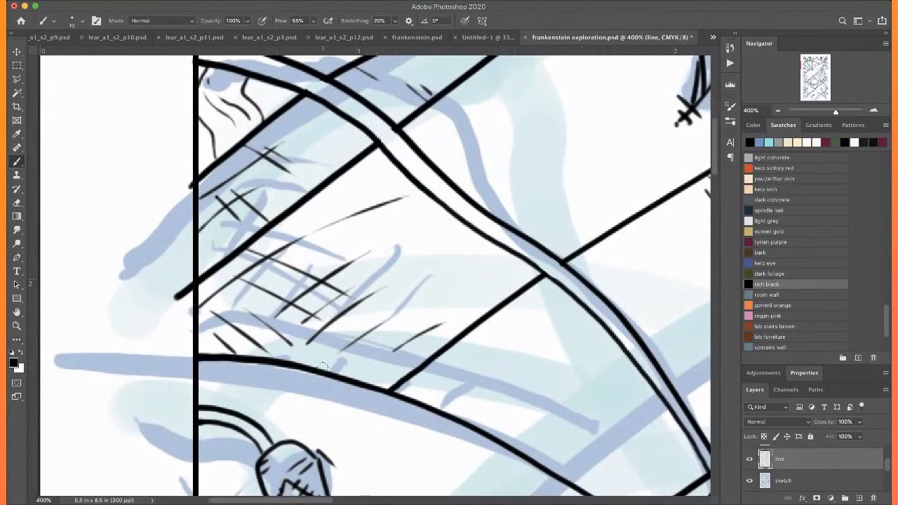
pyautogui.moveTo(323, 367); pyautogui.dragTo(424, 307)
pyautogui.moveTo(391, 388); pyautogui.dragTo(289, 320)
pyautogui.moveTo(301, 400); pyautogui.dragTo(321, 222)
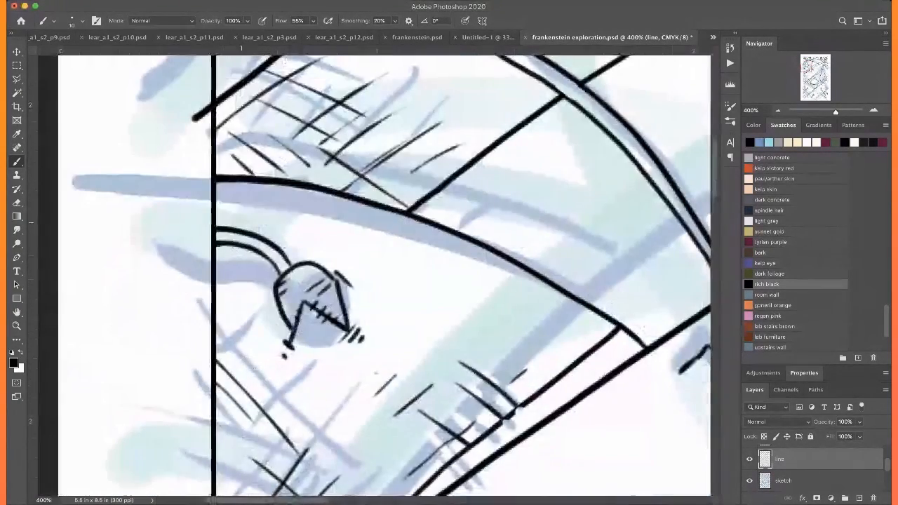
pyautogui.moveTo(217, 187); pyautogui.dragTo(342, 215)
# Ink a row of short dashes across the bandages, running from the long cord's end up toward the left border
pyautogui.hscroll(10, 351, 232)
pyautogui.scroll(-3, 351, 231)
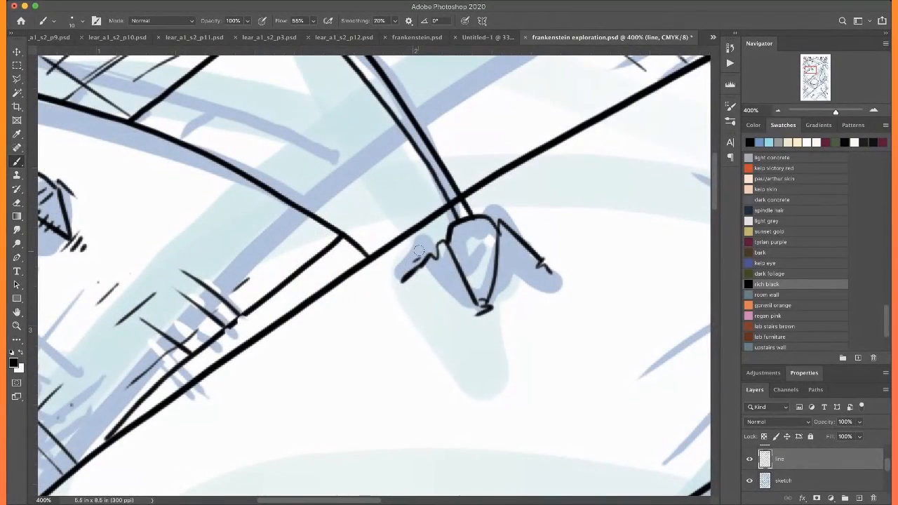
pyautogui.moveTo(398, 225)
pyautogui.mouseDown()
pyautogui.moveTo(483, 460)
pyautogui.moveTo(462, 440)
pyautogui.mouseUp()
pyautogui.moveTo(463, 424)
pyautogui.mouseDown()
pyautogui.moveTo(449, 424)
pyautogui.moveTo(434, 407)
pyautogui.mouseUp()
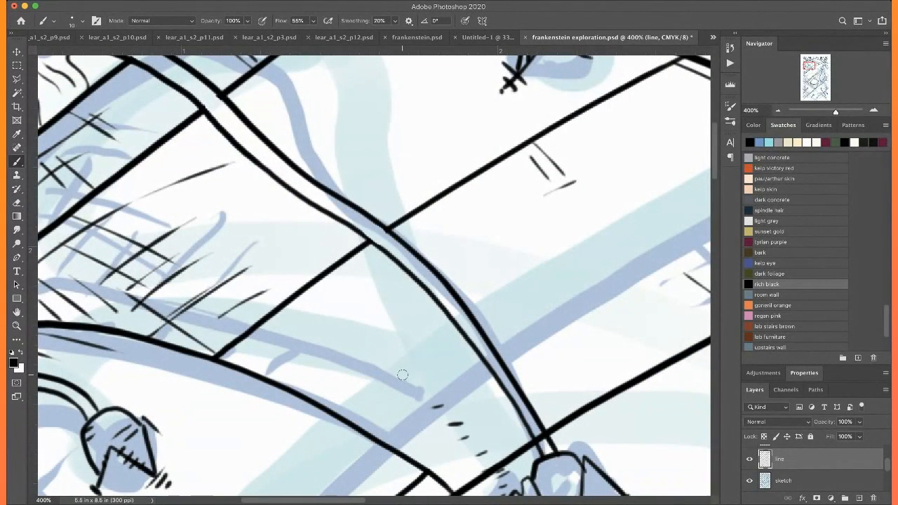
pyautogui.moveTo(402, 374); pyautogui.dragTo(394, 379)
pyautogui.click(384, 359)
pyautogui.moveTo(383, 340); pyautogui.dragTo(368, 346)
pyautogui.moveTo(361, 332)
pyautogui.mouseDown()
pyautogui.moveTo(350, 337)
pyautogui.moveTo(318, 309)
pyautogui.mouseUp()
pyautogui.moveTo(313, 300); pyautogui.dragTo(302, 305)
pyautogui.hscroll(-4, 261, 260)
pyautogui.scroll(2, 261, 260)
pyautogui.moveTo(422, 342); pyautogui.dragTo(411, 348)
pyautogui.click(402, 328)
pyautogui.moveTo(383, 318); pyautogui.dragTo(374, 324)
pyautogui.moveTo(358, 301)
pyautogui.mouseDown()
pyautogui.moveTo(348, 306)
pyautogui.moveTo(303, 277)
pyautogui.mouseUp()
pyautogui.click(340, 295)
pyautogui.moveTo(292, 261); pyautogui.dragTo(266, 253)
pyautogui.click(252, 243)
pyautogui.moveTo(238, 225); pyautogui.dragTo(231, 229)
pyautogui.click(217, 222)
pyautogui.click(192, 213)
pyautogui.press('super+0')
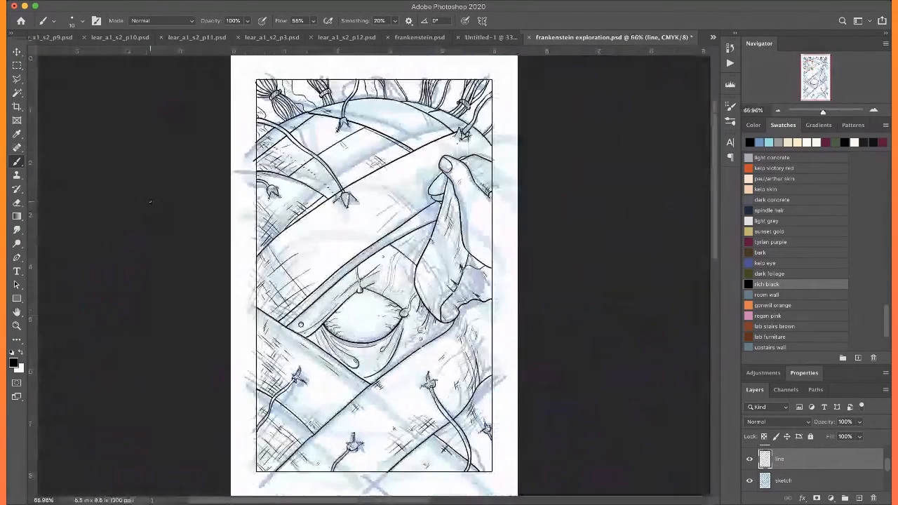
pyautogui.scroll(1, 151, 202)
pyautogui.press('super+plus')
pyautogui.press('super+plus')
pyautogui.press('super+plus')
pyautogui.press('super+plus')
pyautogui.press('super+plus')
pyautogui.press('super+plus')
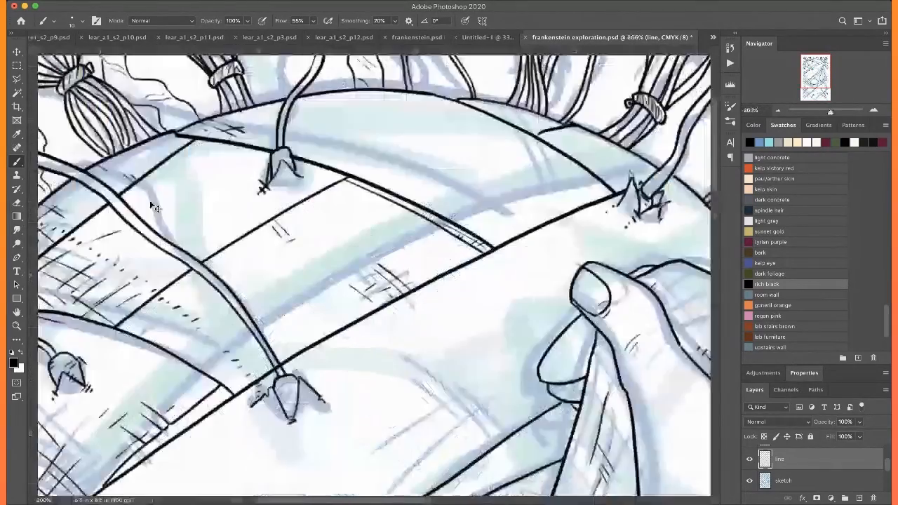
pyautogui.scroll(5, 150, 202)
pyautogui.hscroll(-2, 151, 201)
pyautogui.click(314, 279)
pyautogui.moveTo(354, 234); pyautogui.dragTo(396, 181)
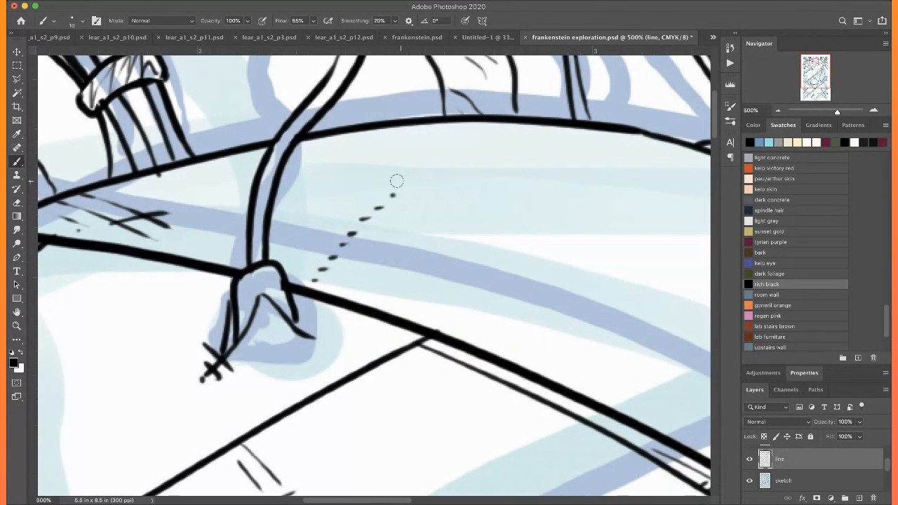
pyautogui.press('super+z')
pyautogui.press('super+z')
pyautogui.press('super+z')
pyautogui.press('super+z')
pyautogui.press('super+z')
pyautogui.press('super+z')
pyautogui.press('super+z')
pyautogui.press('super+z')
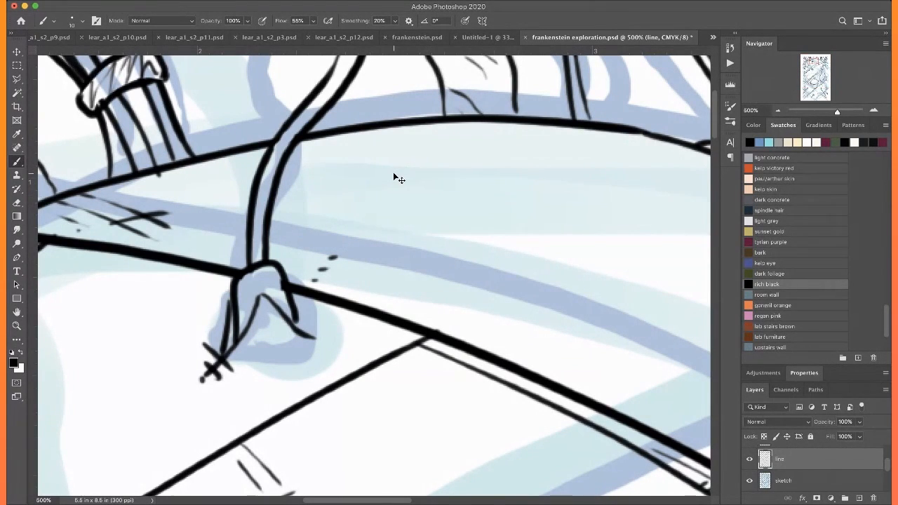
# Ink a row of short dashes along the upper cord on the topmost bandage, and small ticks beside the cord end near the right border
pyautogui.moveTo(290, 228)
pyautogui.mouseDown()
pyautogui.moveTo(330, 155)
pyautogui.moveTo(354, 134)
pyautogui.mouseUp()
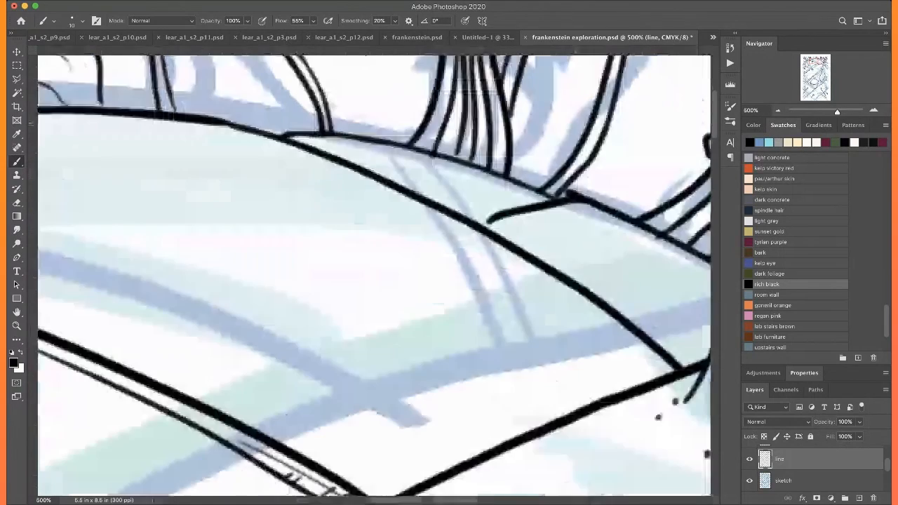
pyautogui.hscroll(6, 360, 122)
pyautogui.scroll(-3, 360, 122)
pyautogui.moveTo(407, 242)
pyautogui.mouseDown()
pyautogui.moveTo(426, 237)
pyautogui.moveTo(428, 214)
pyautogui.moveTo(464, 228)
pyautogui.mouseUp()
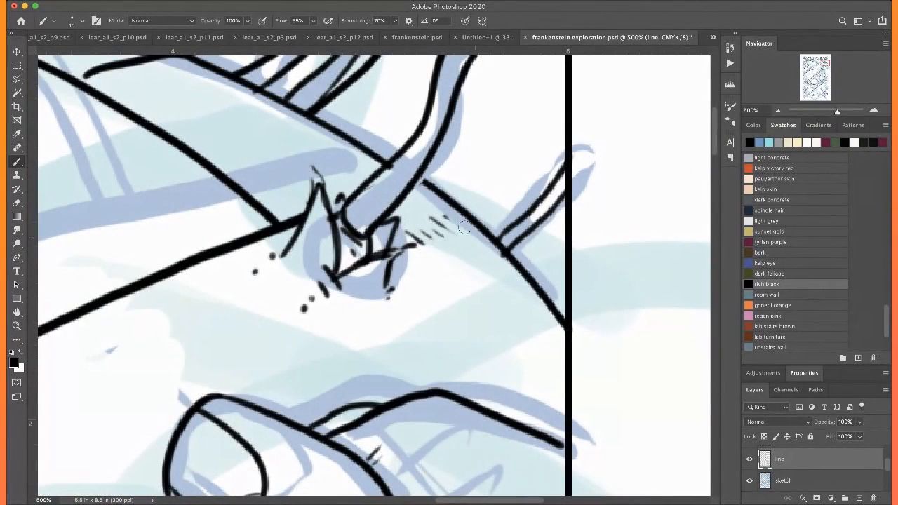
pyautogui.press('super+0')
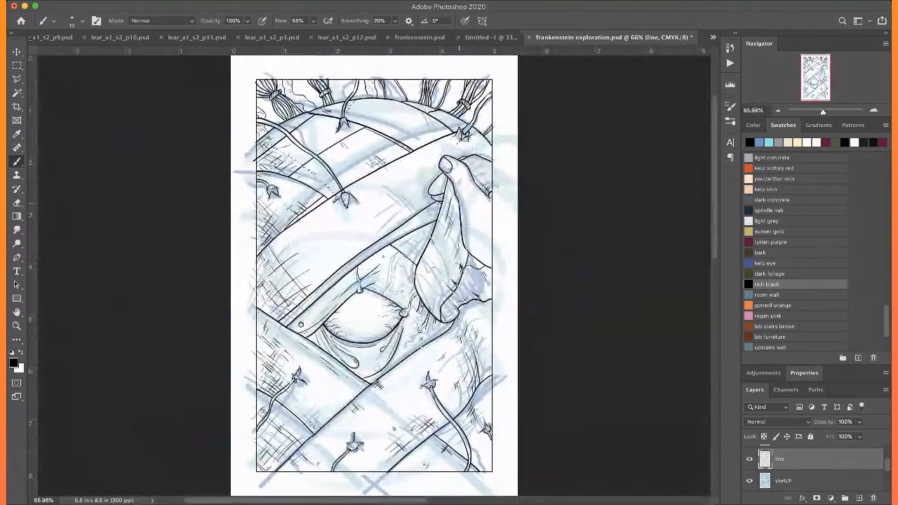
# Hide the sketch layer and cross-hatch the bandage under the ragged flap at the long cord's lower end
pyautogui.click(750, 481)
pyautogui.press('super+plus')
pyautogui.press('super+plus')
pyautogui.press('super+plus')
pyautogui.press('super+plus')
pyautogui.press('super+plus')
pyautogui.press('super+plus')
pyautogui.scroll(6, 380, 153)
pyautogui.hscroll(-5, 381, 153)
pyautogui.scroll(5, 385, 151)
pyautogui.hscroll(-2, 384, 151)
pyautogui.hscroll(4, 387, 151)
pyautogui.moveTo(394, 244)
pyautogui.mouseDown()
pyautogui.moveTo(395, 270)
pyautogui.moveTo(354, 306)
pyautogui.mouseUp()
pyautogui.moveTo(407, 264)
pyautogui.mouseDown()
pyautogui.moveTo(398, 289)
pyautogui.moveTo(406, 303)
pyautogui.mouseUp()
pyautogui.moveTo(346, 289)
pyautogui.mouseDown()
pyautogui.moveTo(384, 311)
pyautogui.moveTo(358, 324)
pyautogui.mouseUp()
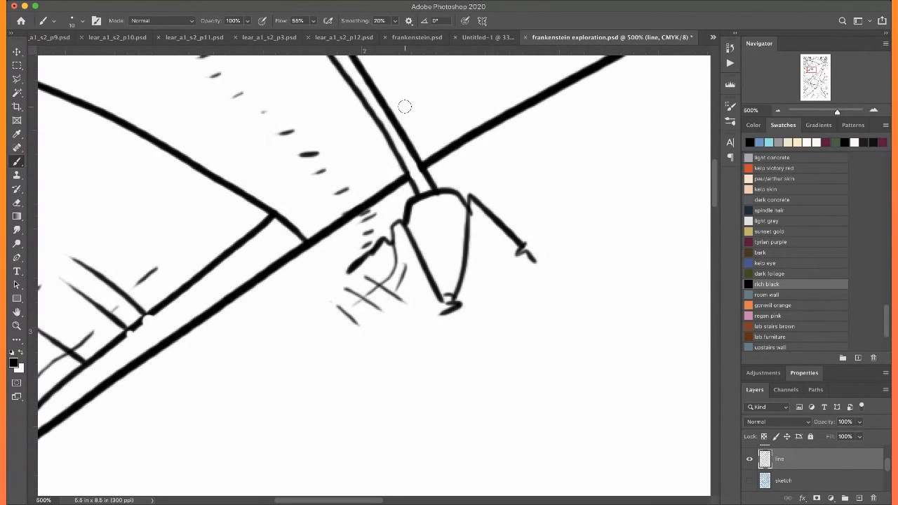
# Detail the middle and outer flaps of the long cord's ragged end with small hatch strokes and scattered ticks
pyautogui.moveTo(417, 243)
pyautogui.mouseDown()
pyautogui.moveTo(451, 242)
pyautogui.moveTo(459, 295)
pyautogui.mouseUp()
pyautogui.moveTo(451, 255); pyautogui.dragTo(466, 253)
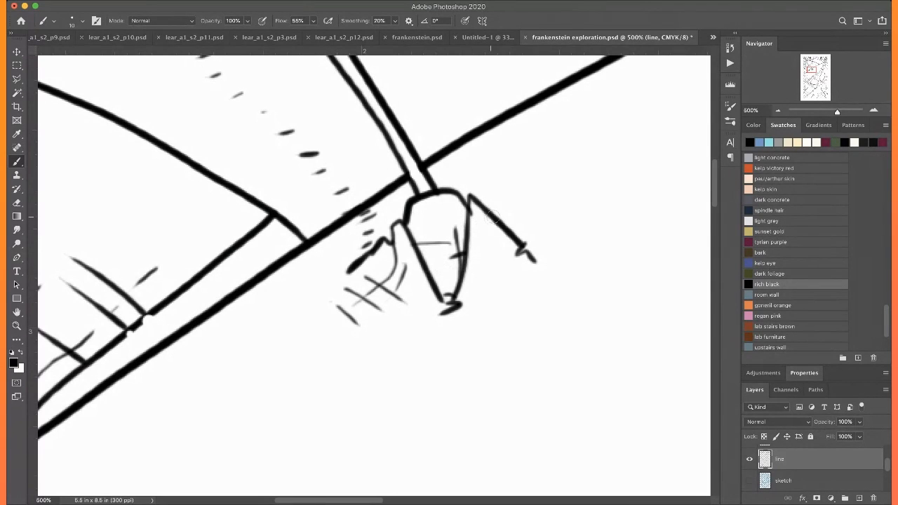
pyautogui.moveTo(495, 216)
pyautogui.mouseDown()
pyautogui.moveTo(518, 207)
pyautogui.moveTo(501, 214)
pyautogui.moveTo(515, 237)
pyautogui.moveTo(469, 184)
pyautogui.mouseUp()
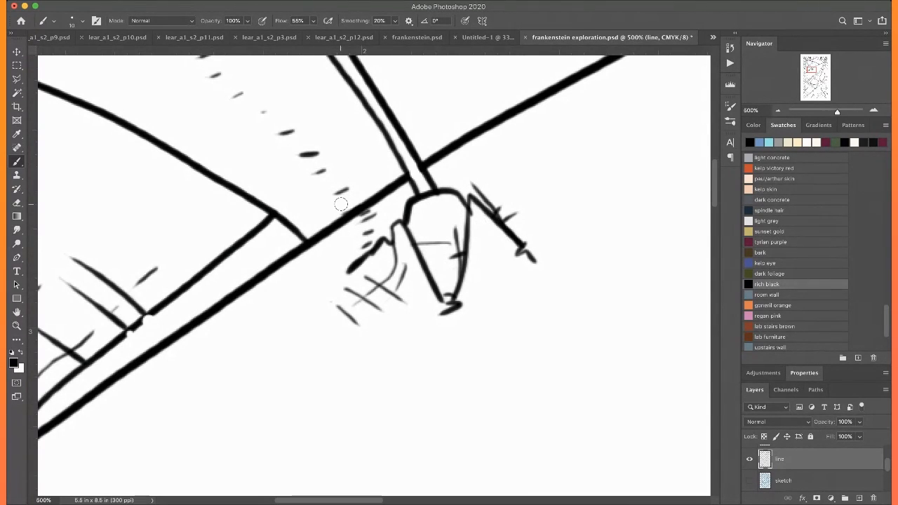
pyautogui.moveTo(443, 296); pyautogui.dragTo(419, 232)
pyautogui.moveTo(412, 265)
pyautogui.mouseDown()
pyautogui.moveTo(436, 274)
pyautogui.moveTo(425, 287)
pyautogui.moveTo(444, 288)
pyautogui.moveTo(448, 326)
pyautogui.mouseUp()
pyautogui.moveTo(522, 251)
pyautogui.mouseDown()
pyautogui.moveTo(469, 279)
pyautogui.moveTo(492, 281)
pyautogui.mouseUp()
pyautogui.click(487, 239)
pyautogui.moveTo(489, 242)
pyautogui.mouseDown()
pyautogui.moveTo(503, 269)
pyautogui.moveTo(551, 304)
pyautogui.mouseUp()
pyautogui.click(526, 287)
pyautogui.click(582, 317)
# Add small crossing strokes to both prongs of the upper cord's ragged end and around their tips
pyautogui.press('super+minus')
pyautogui.press('super+minus')
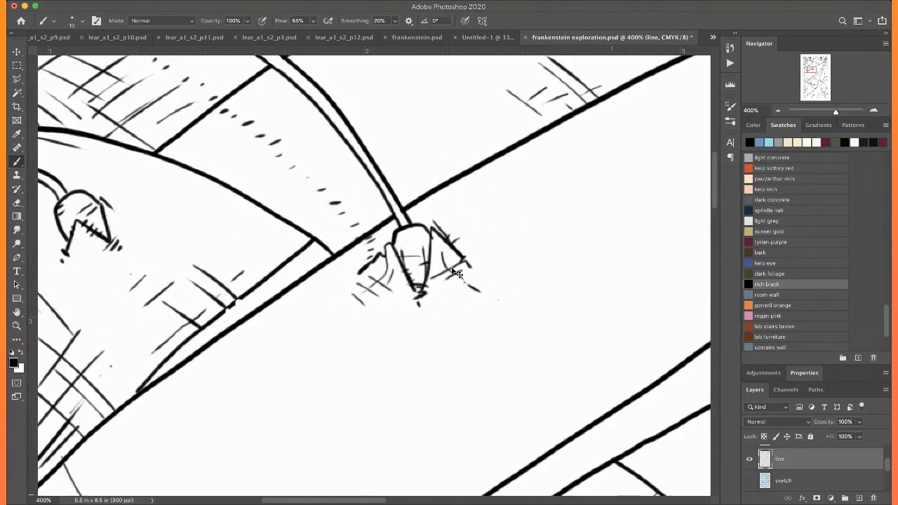
pyautogui.press('super+minus')
pyautogui.press('super+minus')
pyautogui.press('super+minus')
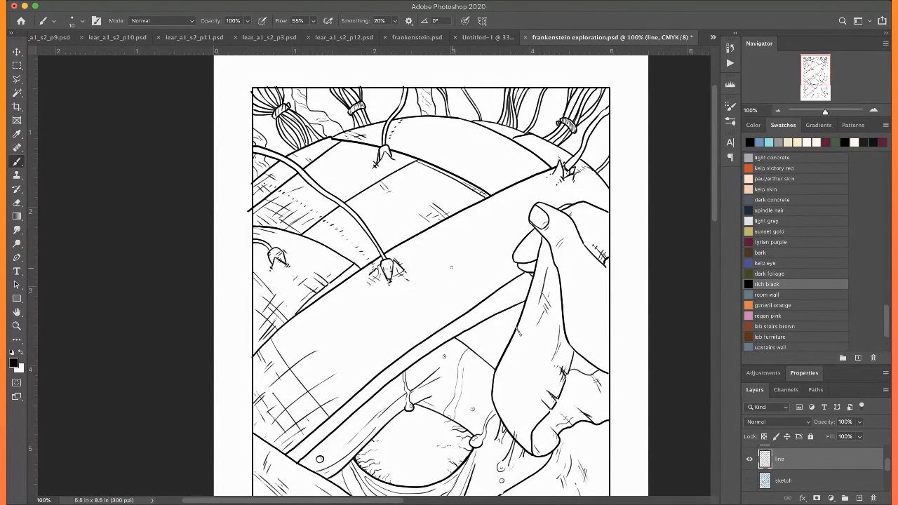
pyautogui.scroll(2, 452, 267)
pyautogui.press('super+plus')
pyautogui.press('super+plus')
pyautogui.press('super+plus')
pyautogui.press('super+plus')
pyautogui.press('super+plus')
pyautogui.scroll(5, 452, 268)
pyautogui.hscroll(4, 452, 267)
pyautogui.moveTo(229, 294)
pyautogui.mouseDown()
pyautogui.moveTo(297, 366)
pyautogui.moveTo(250, 370)
pyautogui.mouseUp()
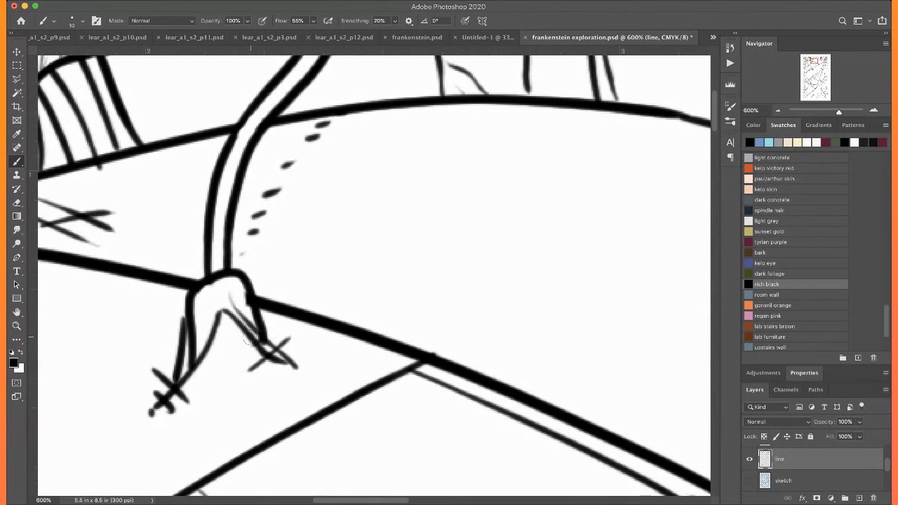
pyautogui.moveTo(219, 331); pyautogui.dragTo(204, 343)
pyautogui.moveTo(168, 366); pyautogui.dragTo(158, 311)
pyautogui.moveTo(180, 341)
pyautogui.mouseDown()
pyautogui.moveTo(150, 345)
pyautogui.moveTo(155, 332)
pyautogui.mouseUp()
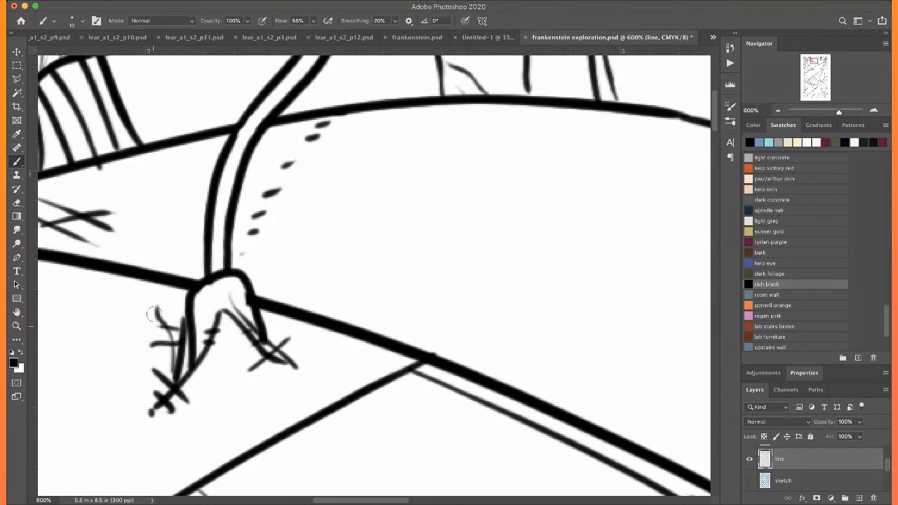
pyautogui.hscroll(-10, 155, 313)
pyautogui.scroll(-3, 154, 314)
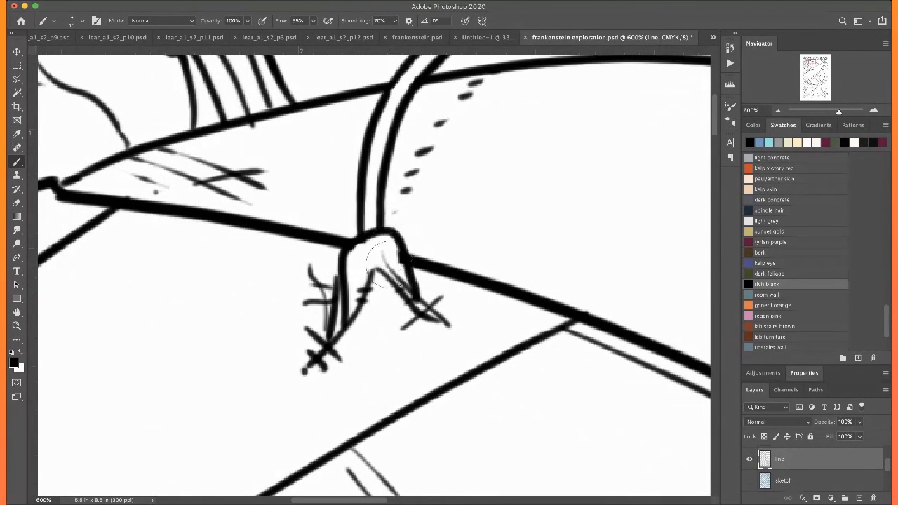
pyautogui.moveTo(393, 253); pyautogui.dragTo(396, 261)
pyautogui.hscroll(6, 356, 228)
pyautogui.scroll(2, 357, 228)
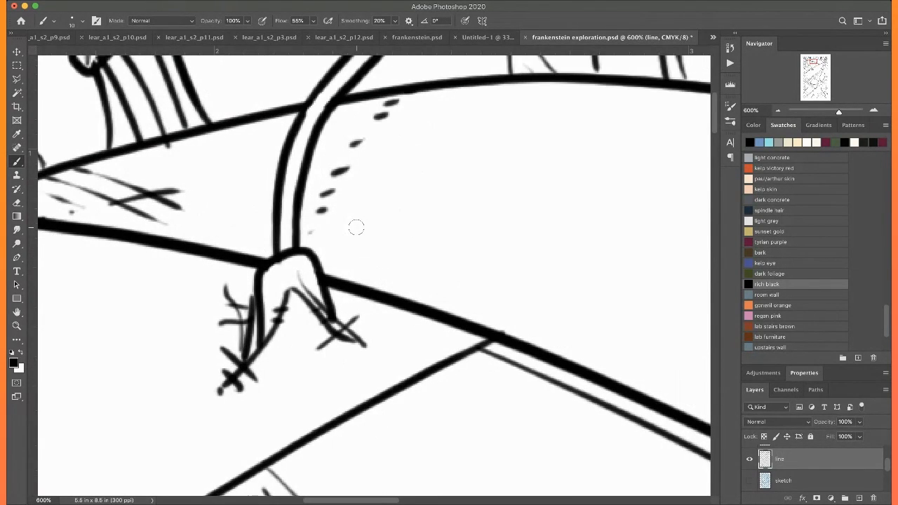
# Hatch the bandage just below the topmost bandage's thick edge and the start of the narrow folded strip beside it
pyautogui.hscroll(10, 357, 227)
pyautogui.scroll(-3, 356, 227)
pyautogui.moveTo(360, 318); pyautogui.dragTo(381, 309)
pyautogui.moveTo(294, 293)
pyautogui.mouseDown()
pyautogui.moveTo(311, 286)
pyautogui.moveTo(283, 277)
pyautogui.moveTo(265, 283)
pyautogui.mouseUp()
# Add thin crossing strokes to the lower end of the topmost bandage, where it meets the large diagonal bandage
pyautogui.press('super+minus')
pyautogui.press('super+minus')
pyautogui.hscroll(10, 216, 258)
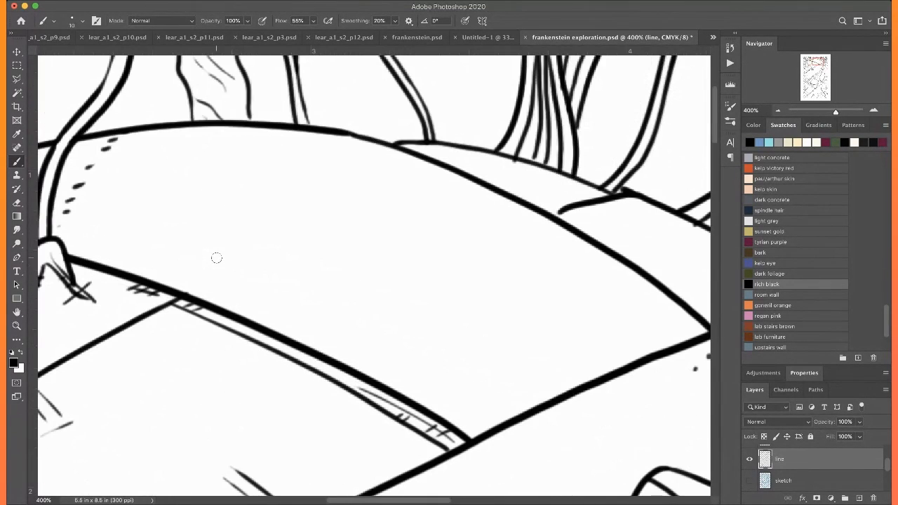
pyautogui.moveTo(667, 343); pyautogui.dragTo(528, 270)
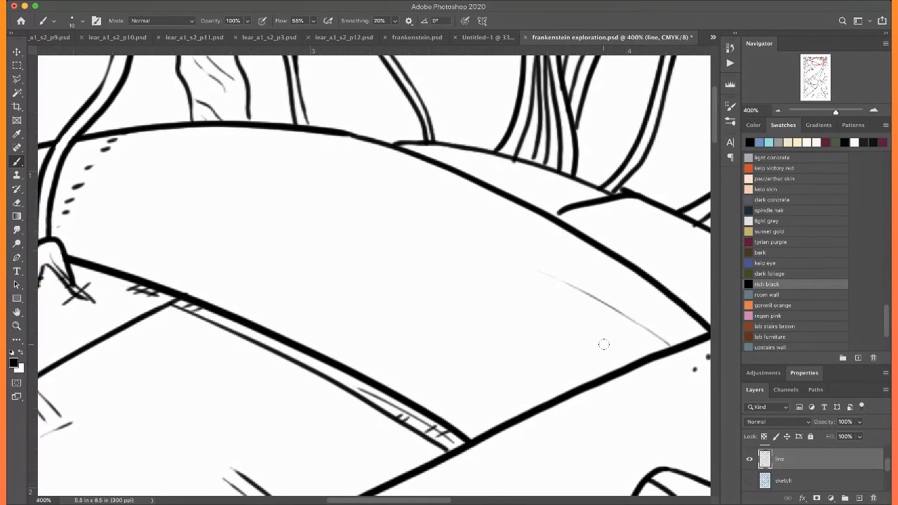
pyautogui.moveTo(617, 363); pyautogui.dragTo(573, 335)
pyautogui.moveTo(643, 313); pyautogui.dragTo(583, 334)
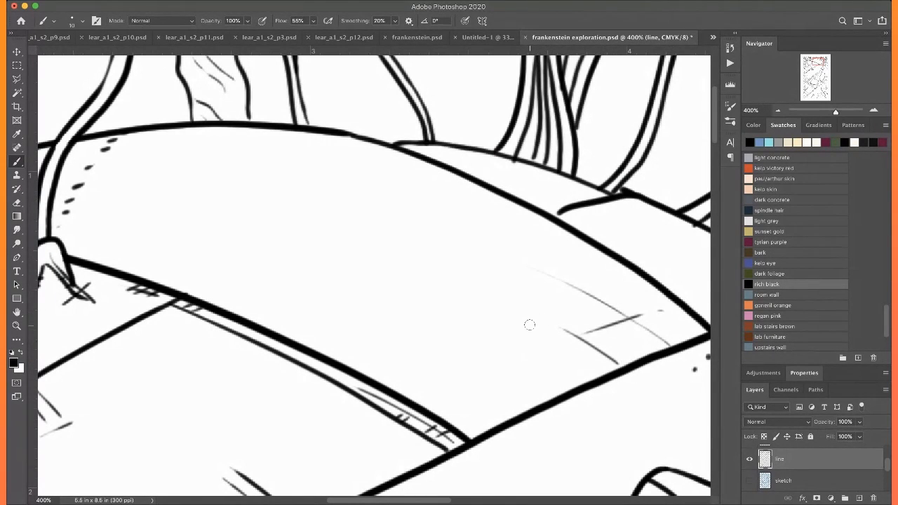
# Hatch around the small bandage fold and along the bandage edge beneath the tied hair bundle nearest the right border
pyautogui.hscroll(10, 527, 323)
pyautogui.scroll(2, 527, 323)
pyautogui.moveTo(262, 276)
pyautogui.mouseDown()
pyautogui.moveTo(206, 251)
pyautogui.moveTo(270, 266)
pyautogui.moveTo(229, 260)
pyautogui.mouseUp()
pyautogui.moveTo(274, 267)
pyautogui.mouseDown()
pyautogui.moveTo(223, 249)
pyautogui.moveTo(279, 262)
pyautogui.moveTo(236, 271)
pyautogui.mouseUp()
pyautogui.moveTo(414, 311)
pyautogui.mouseDown()
pyautogui.moveTo(341, 278)
pyautogui.moveTo(343, 287)
pyautogui.mouseUp()
pyautogui.hscroll(3, 408, 342)
pyautogui.scroll(-3, 408, 341)
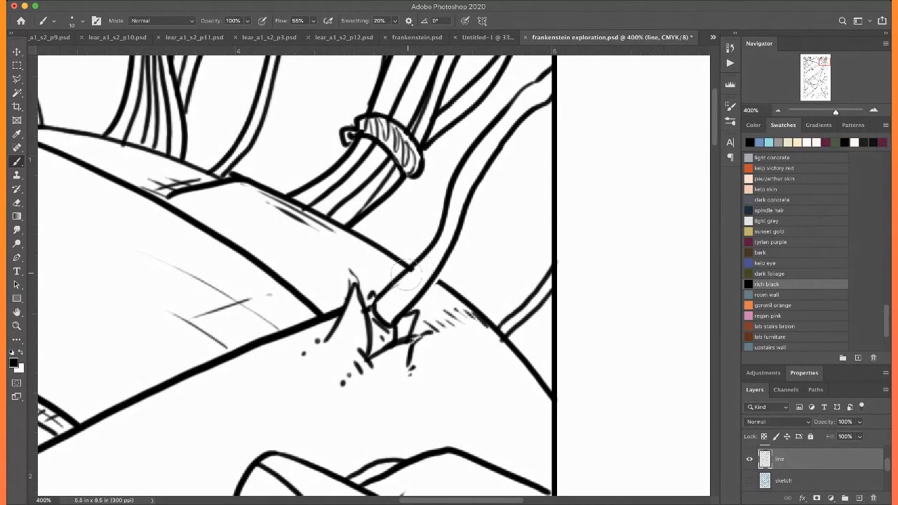
pyautogui.moveTo(413, 279); pyautogui.dragTo(398, 290)
# Add more hatch strokes to the narrow end of the topmost bandage between the tied hair bundle and the upper cord
pyautogui.scroll(1, 400, 241)
pyautogui.scroll(5, 400, 241)
pyautogui.hscroll(1, 400, 241)
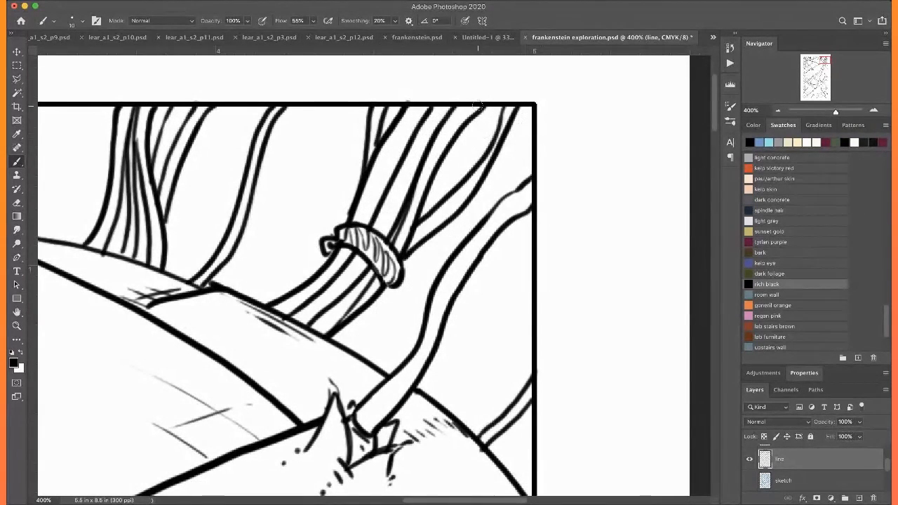
pyautogui.hscroll(-8, 424, 209)
pyautogui.scroll(1, 424, 208)
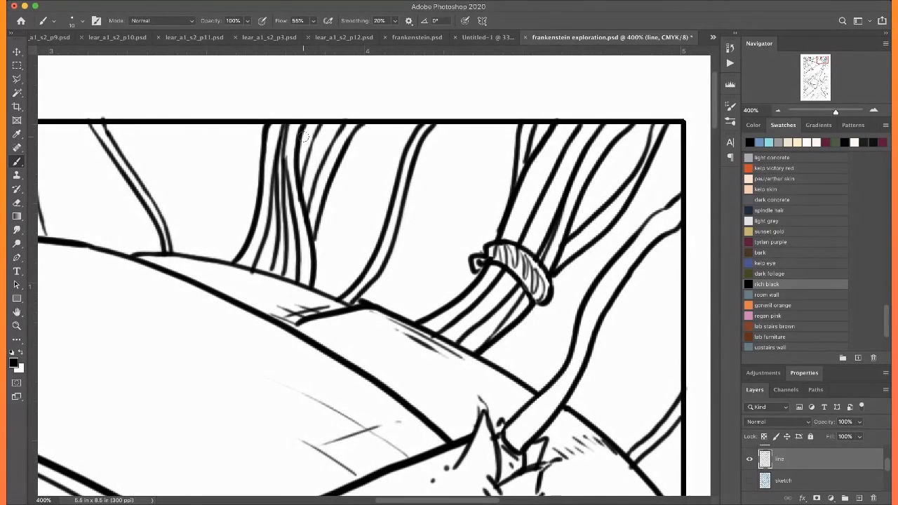
pyautogui.hscroll(-20, 303, 137)
pyautogui.scroll(-6, 303, 137)
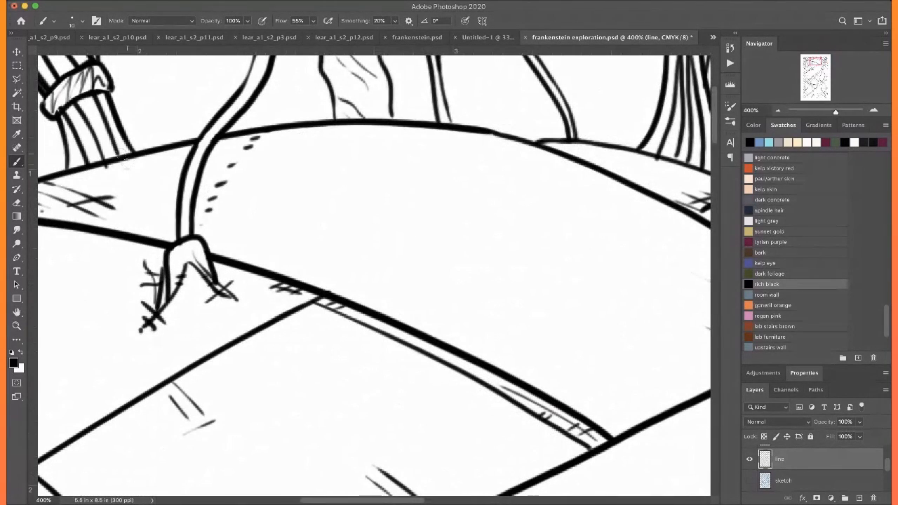
pyautogui.moveTo(104, 163)
pyautogui.mouseDown()
pyautogui.moveTo(147, 179)
pyautogui.moveTo(125, 184)
pyautogui.moveTo(140, 164)
pyautogui.mouseUp()
pyautogui.moveTo(110, 174); pyautogui.dragTo(164, 165)
# Draw loose crossing strokes on the open bandage between the long cord and the upper cord's end
pyautogui.hscroll(-2, 147, 160)
pyautogui.scroll(-1, 147, 161)
pyautogui.hscroll(-12, 147, 161)
pyautogui.scroll(-3, 147, 161)
pyautogui.moveTo(167, 208)
pyautogui.mouseDown()
pyautogui.moveTo(289, 264)
pyautogui.moveTo(274, 246)
pyautogui.mouseUp()
pyautogui.moveTo(181, 262); pyautogui.dragTo(290, 217)
# Add short hatch strokes to both edges of the diagonal strip where it passes under the long cord near the left border
pyautogui.hscroll(-13, 263, 232)
pyautogui.scroll(-3, 263, 232)
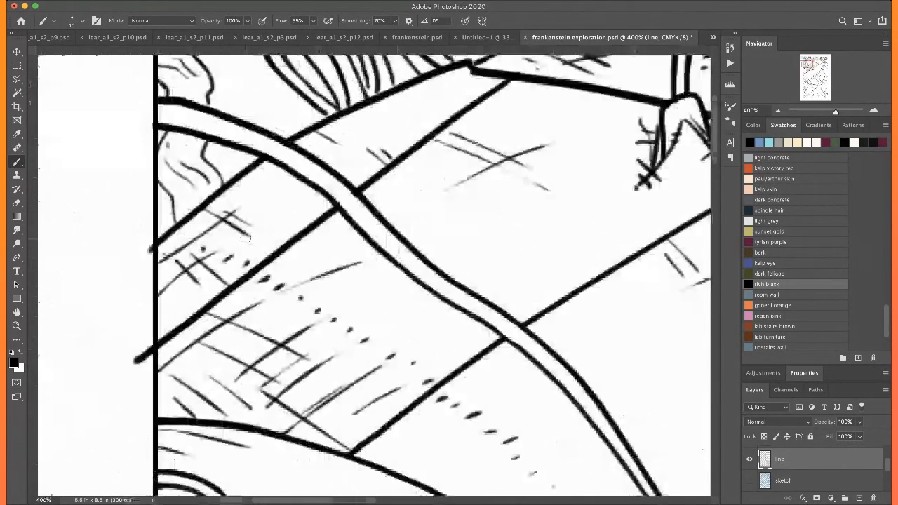
pyautogui.moveTo(262, 165); pyautogui.dragTo(296, 184)
pyautogui.moveTo(271, 249)
pyautogui.mouseDown()
pyautogui.moveTo(311, 223)
pyautogui.moveTo(306, 216)
pyautogui.mouseUp()
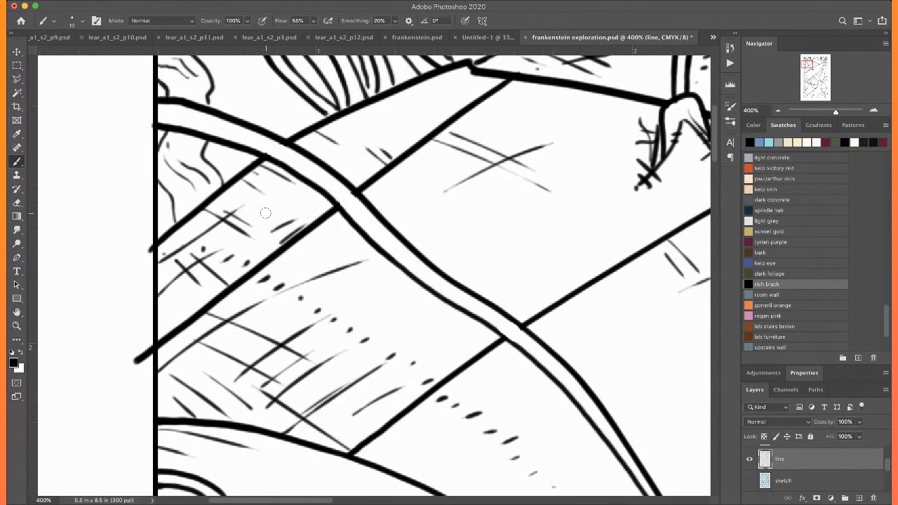
# Ink thin wavy skin lines around the eye, near the droplets beside its inner corner and below the bandage fold
pyautogui.press('super+0')
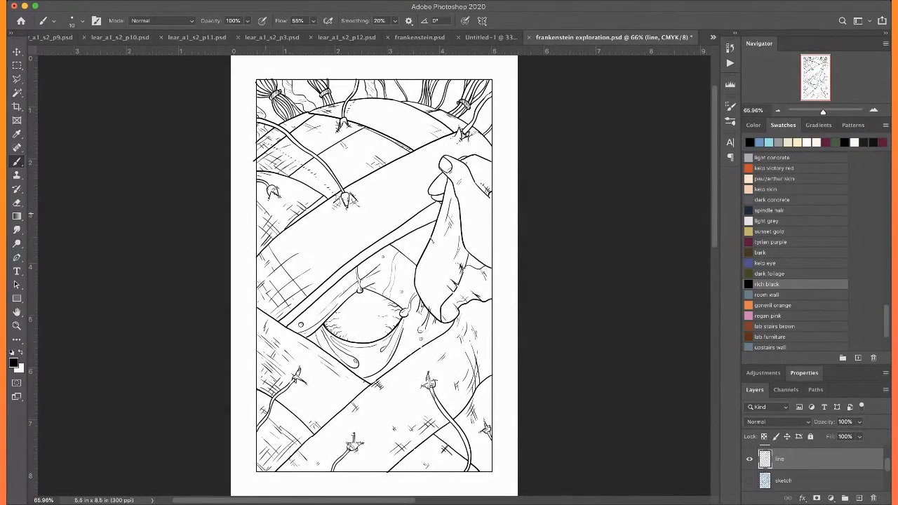
pyautogui.scroll(-2, 268, 219)
pyautogui.press('super+=')
pyautogui.press('super+=')
pyautogui.press('super+=')
pyautogui.scroll(4, 268, 219)
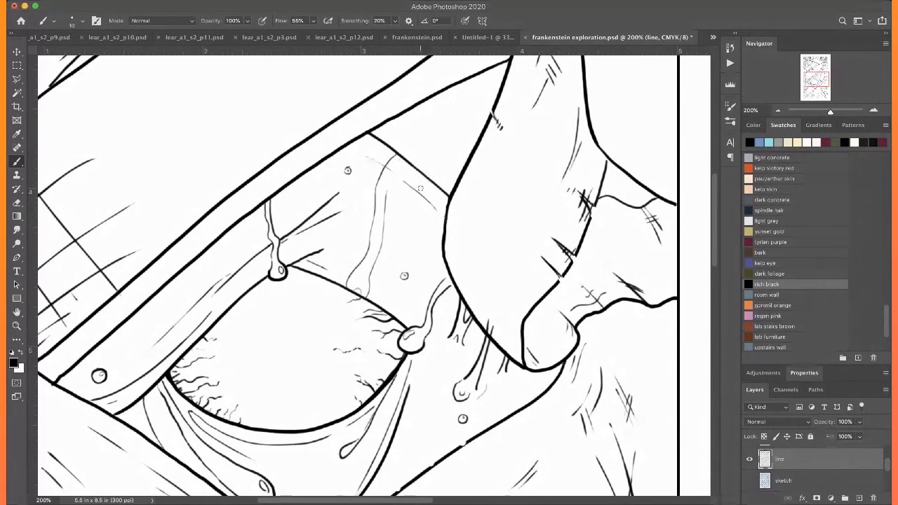
pyautogui.scroll(-4, 421, 195)
pyautogui.hscroll(1, 421, 195)
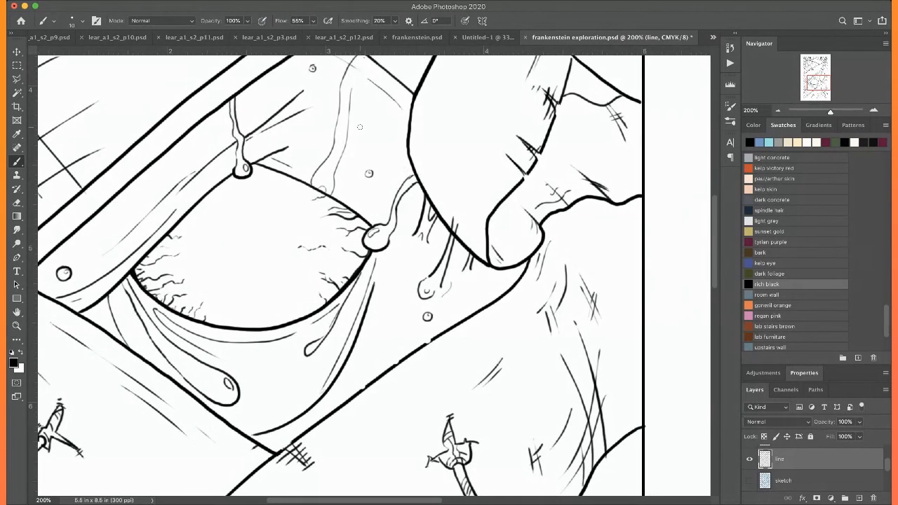
pyautogui.hscroll(1, 359, 127)
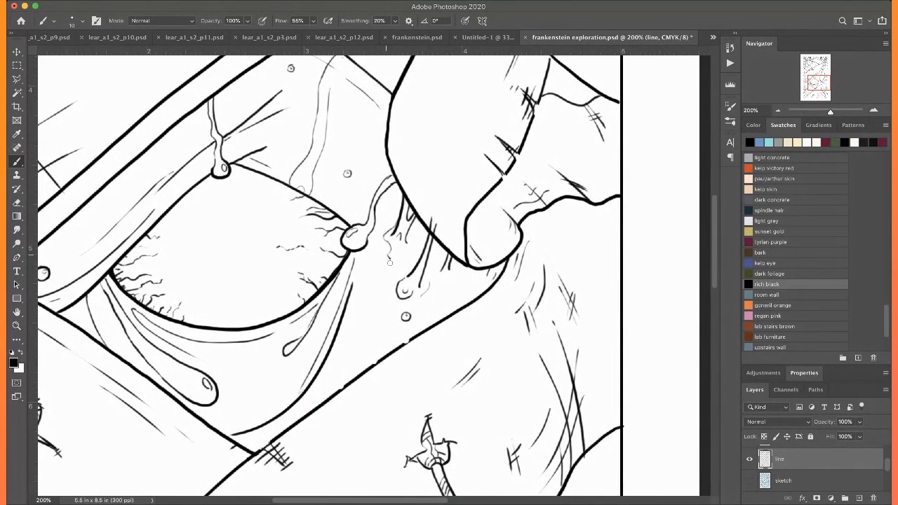
pyautogui.moveTo(379, 273); pyautogui.dragTo(396, 301)
pyautogui.hscroll(-5, 358, 90)
pyautogui.scroll(-1, 358, 90)
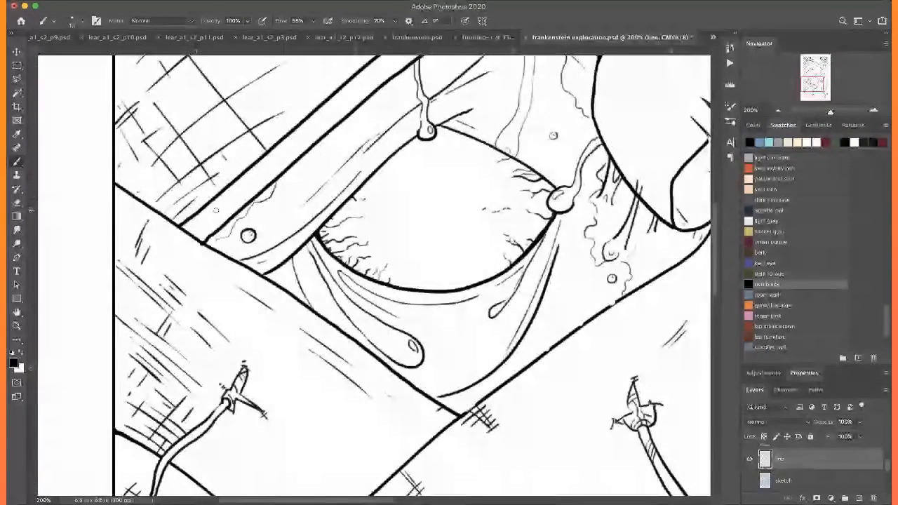
# Draw thin lengthwise fold lines and short edge strokes along the narrow diagonal bandage strip above the eye
pyautogui.scroll(1, 218, 209)
pyautogui.scroll(1, 217, 210)
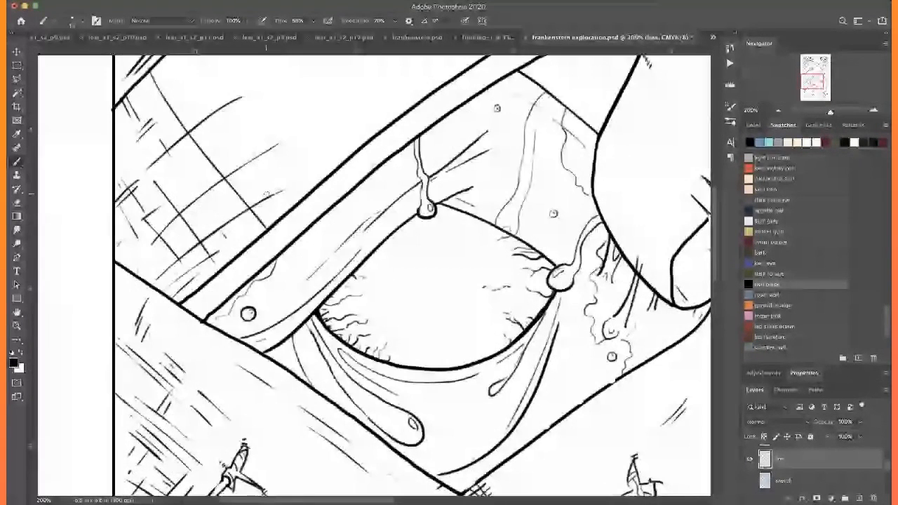
pyautogui.scroll(2, 267, 195)
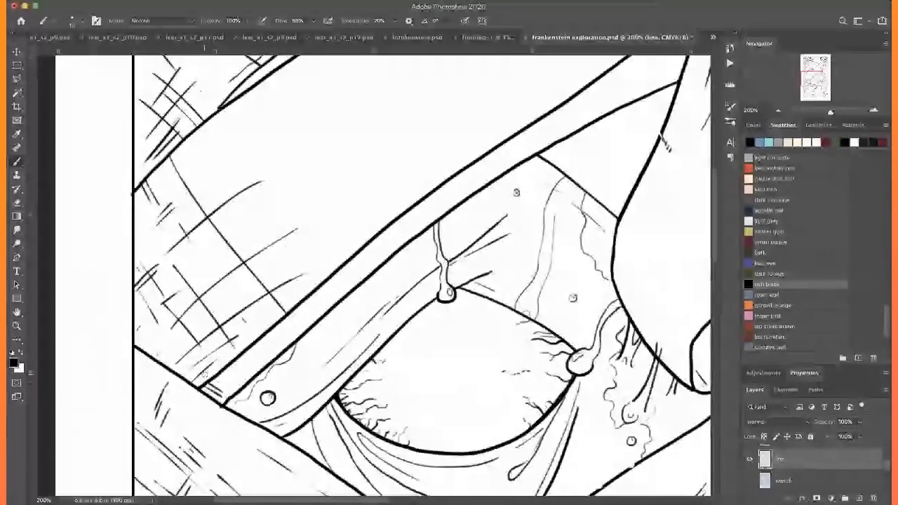
pyautogui.moveTo(209, 388); pyautogui.dragTo(283, 327)
pyautogui.moveTo(214, 395); pyautogui.dragTo(341, 283)
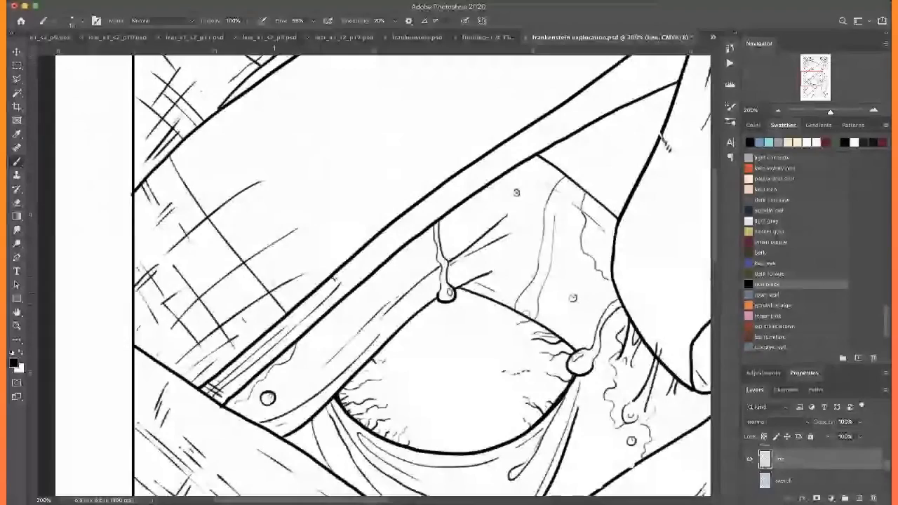
pyautogui.moveTo(322, 282)
pyautogui.mouseDown()
pyautogui.moveTo(396, 230)
pyautogui.moveTo(409, 202)
pyautogui.moveTo(390, 237)
pyautogui.mouseUp()
pyautogui.moveTo(456, 141)
pyautogui.mouseDown()
pyautogui.moveTo(367, 224)
pyautogui.moveTo(443, 209)
pyautogui.moveTo(500, 168)
pyautogui.mouseUp()
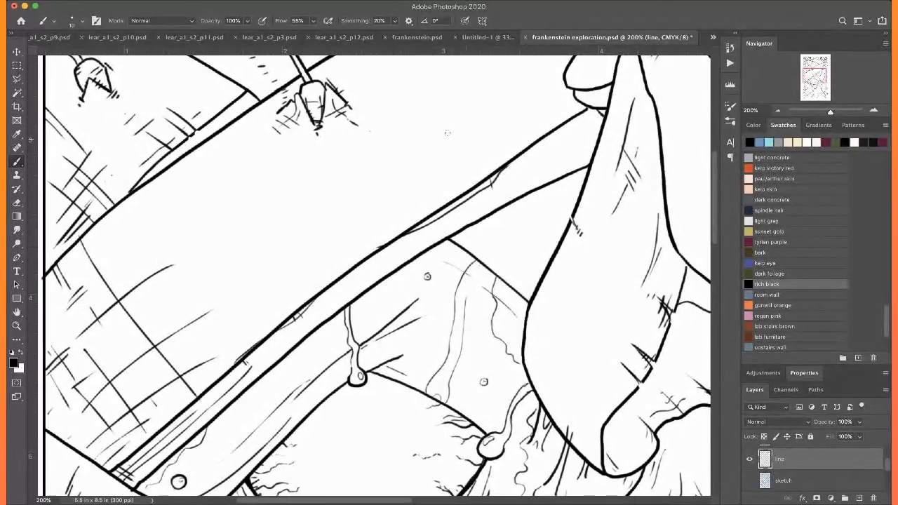
# Add short rough strokes to the skin fold's upper edge and the eye-side edge of the held bandage flap
pyautogui.moveTo(447, 133); pyautogui.dragTo(332, 124)
pyautogui.moveTo(396, 272); pyautogui.dragTo(408, 284)
pyautogui.moveTo(462, 175); pyautogui.dragTo(451, 200)
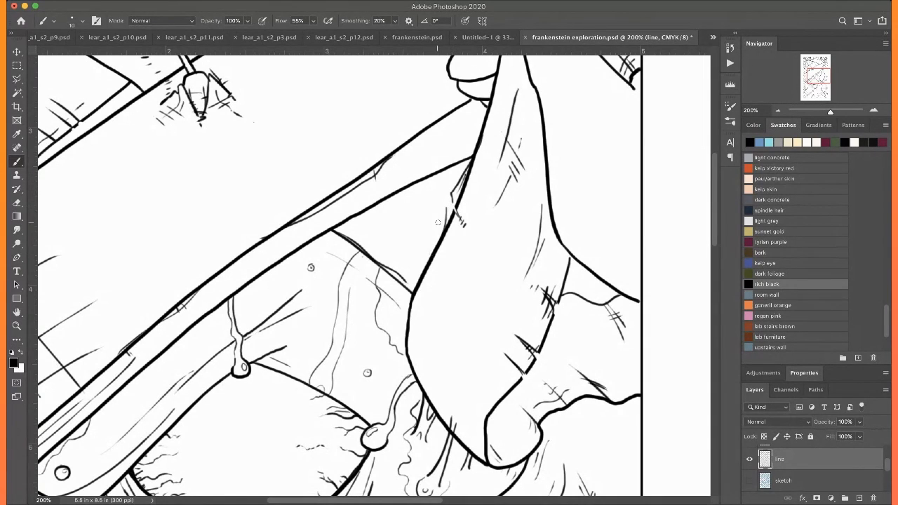
pyautogui.moveTo(425, 270)
pyautogui.mouseDown()
pyautogui.moveTo(353, 108)
pyautogui.moveTo(361, 191)
pyautogui.mouseUp()
pyautogui.moveTo(379, 148); pyautogui.dragTo(368, 171)
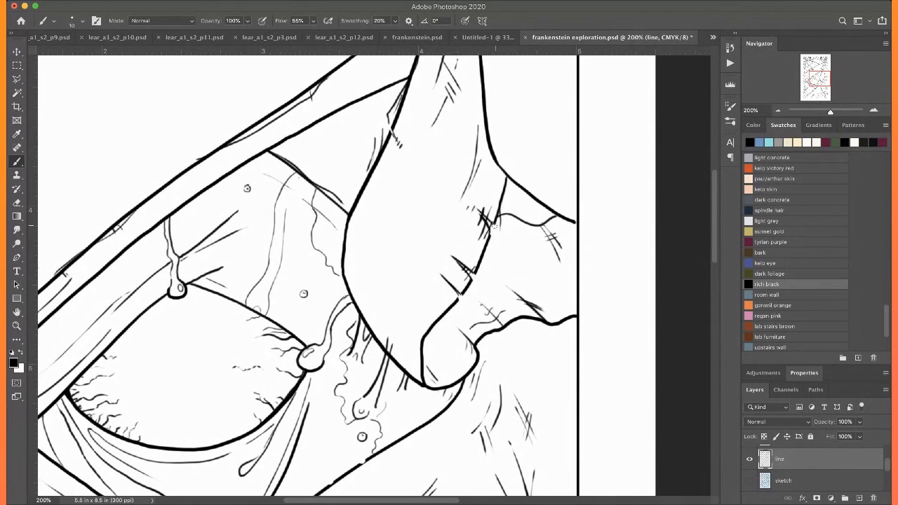
# Draw crossing hatch strokes in the triangular gap between the diagonal strip, the skin fold and the held flap
pyautogui.moveTo(449, 258); pyautogui.dragTo(406, 295)
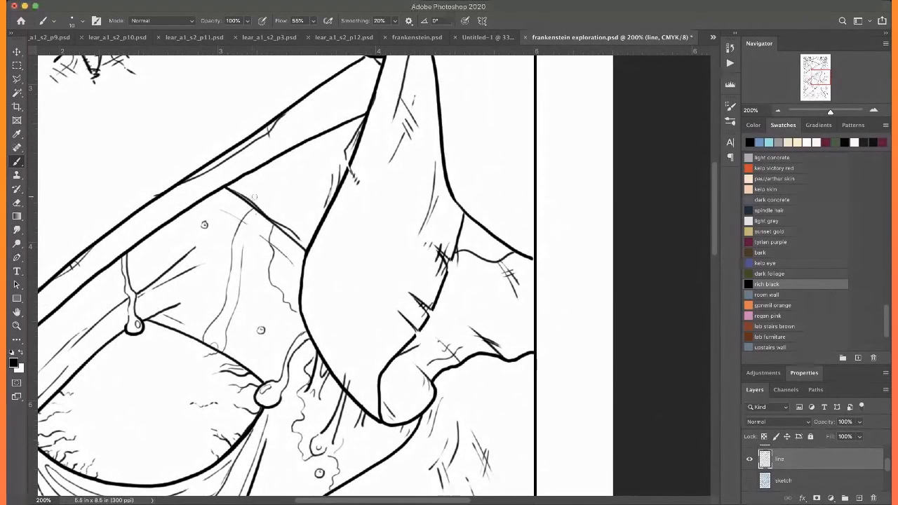
pyautogui.moveTo(253, 195); pyautogui.dragTo(309, 162)
pyautogui.moveTo(315, 202)
pyautogui.mouseDown()
pyautogui.moveTo(292, 221)
pyautogui.moveTo(282, 193)
pyautogui.mouseUp()
pyautogui.moveTo(269, 163)
pyautogui.mouseDown()
pyautogui.moveTo(290, 184)
pyautogui.moveTo(270, 186)
pyautogui.mouseUp()
# Ink long curved hatch strokes on the bandage below the flap's curled tip, near the right border
pyautogui.moveTo(428, 431); pyautogui.dragTo(380, 237)
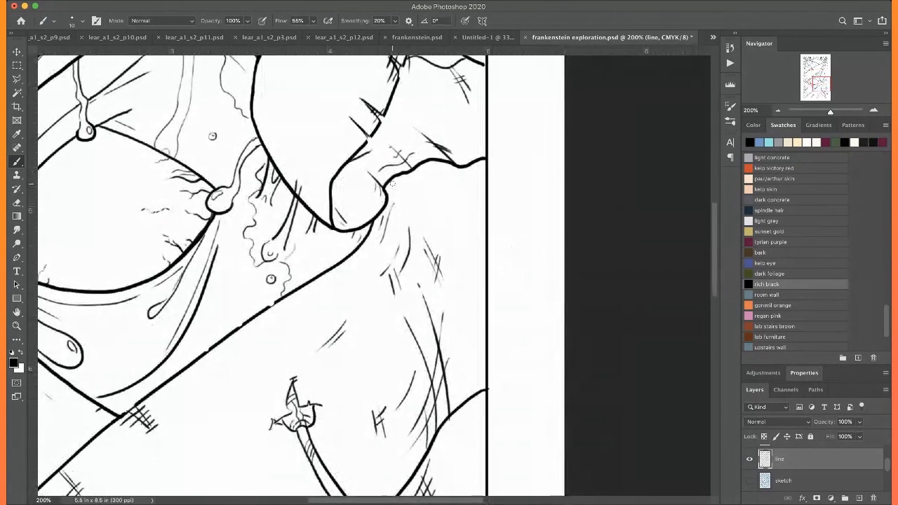
pyautogui.moveTo(393, 189); pyautogui.dragTo(431, 252)
pyautogui.moveTo(430, 202); pyautogui.dragTo(411, 284)
pyautogui.moveTo(429, 219); pyautogui.dragTo(403, 347)
pyautogui.moveTo(435, 261); pyautogui.dragTo(407, 354)
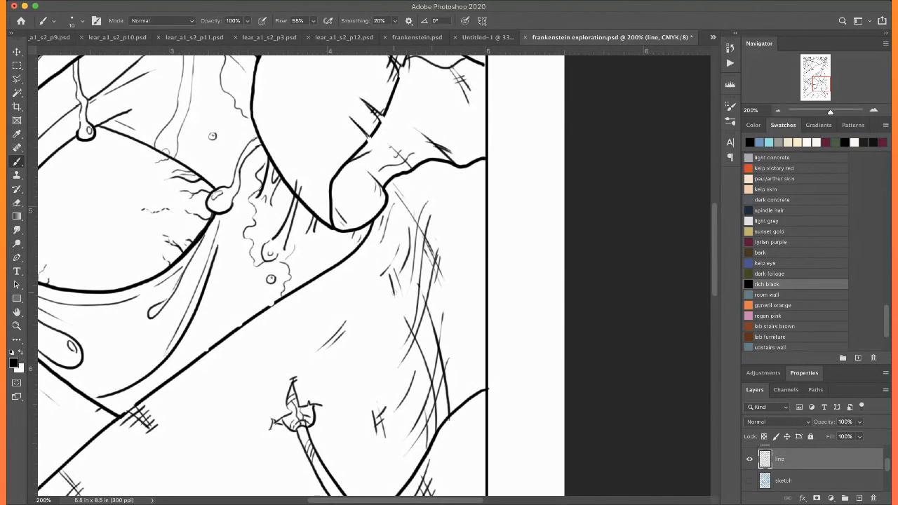
pyautogui.moveTo(403, 321)
pyautogui.mouseDown()
pyautogui.moveTo(378, 358)
pyautogui.moveTo(384, 383)
pyautogui.mouseUp()
# Extend the hatching down both sides of the curved bandage edge where it meets the right border
pyautogui.scroll(-4, 414, 351)
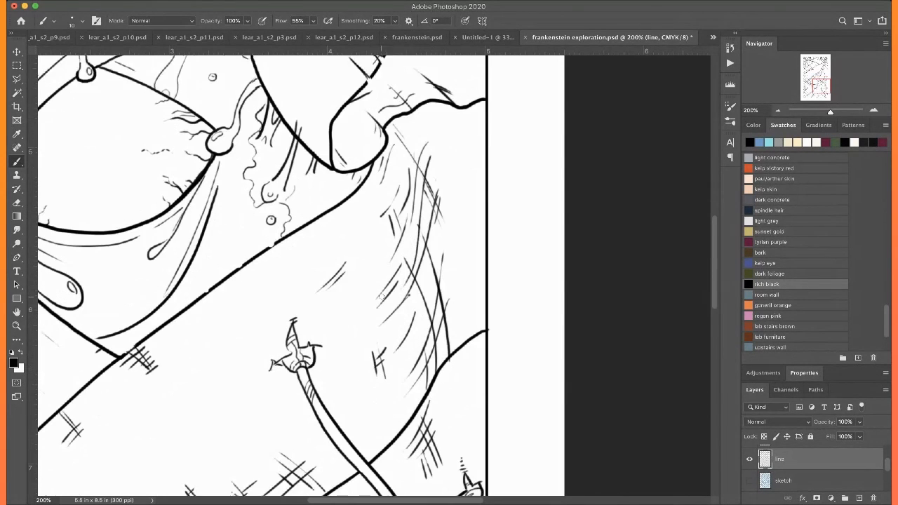
pyautogui.moveTo(422, 297); pyautogui.dragTo(403, 341)
pyautogui.moveTo(416, 290); pyautogui.dragTo(397, 368)
pyautogui.moveTo(404, 329)
pyautogui.mouseDown()
pyautogui.moveTo(393, 385)
pyautogui.moveTo(380, 398)
pyautogui.mouseUp()
pyautogui.moveTo(455, 339)
pyautogui.mouseDown()
pyautogui.moveTo(425, 385)
pyautogui.moveTo(419, 427)
pyautogui.mouseUp()
pyautogui.moveTo(469, 373); pyautogui.dragTo(427, 436)
pyautogui.scroll(-4, 444, 316)
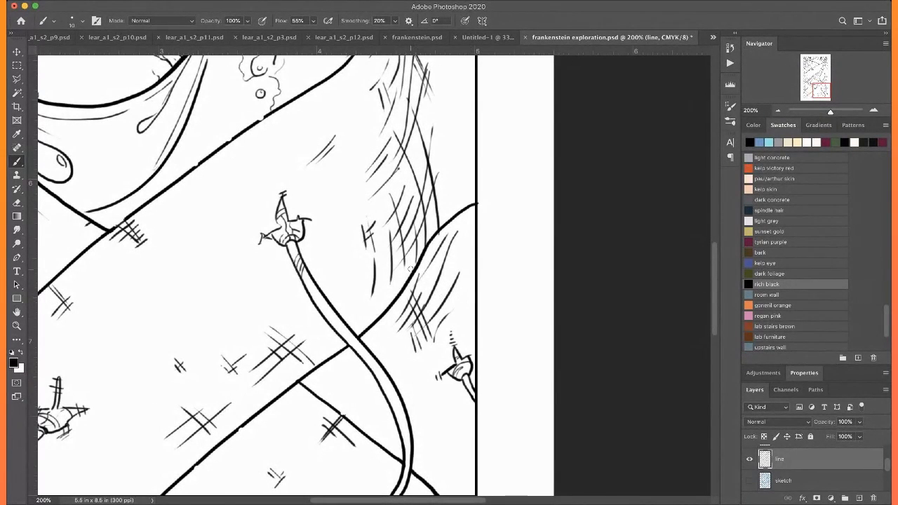
# Add a thin contour line beside the thumbnail and redraw the nail's outer edge as a rounded curve
pyautogui.press('super+0')
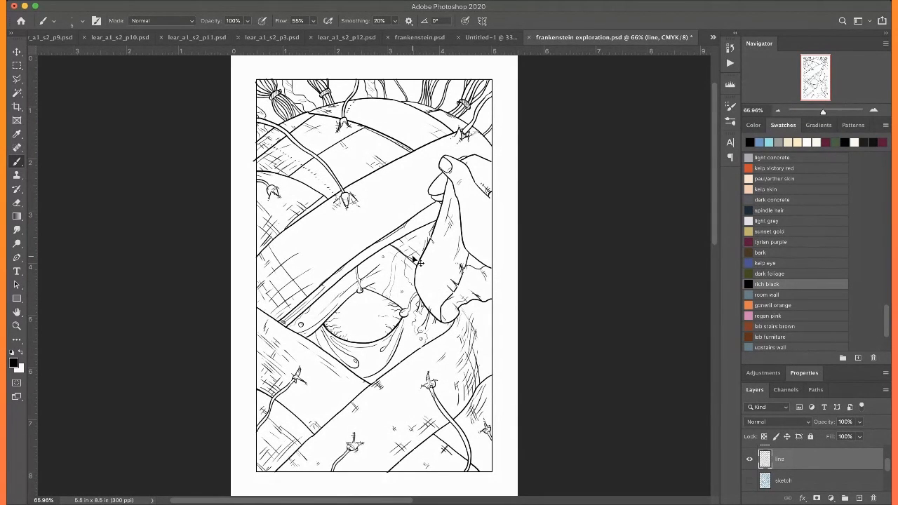
pyautogui.scroll(10, 414, 261)
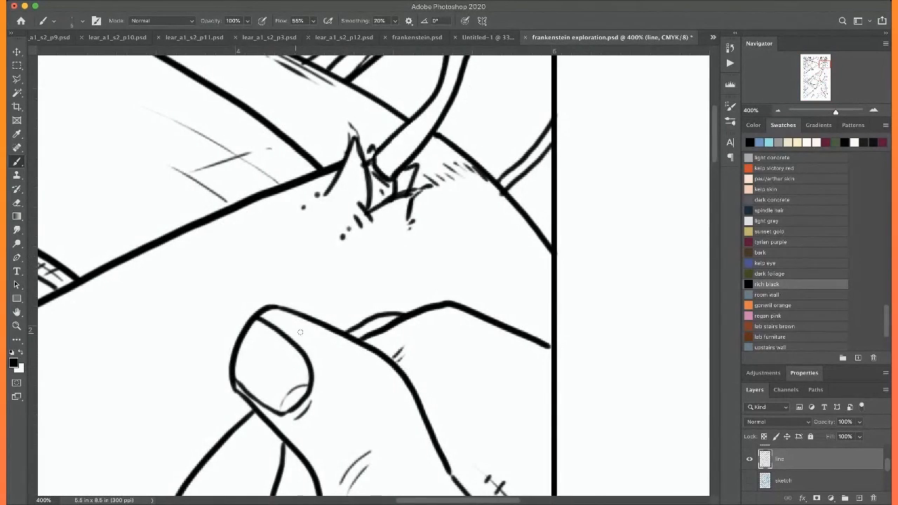
pyautogui.scroll(-3, 300, 332)
pyautogui.hscroll(-2, 300, 332)
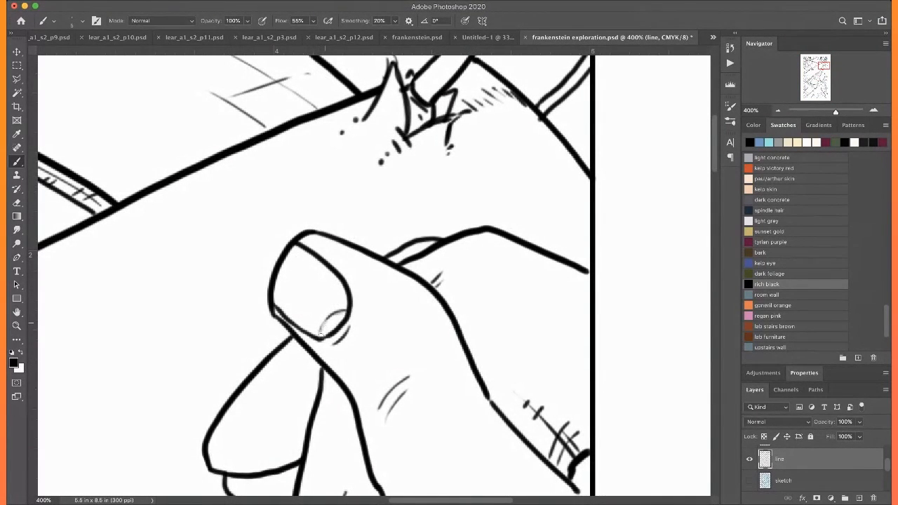
pyautogui.moveTo(303, 238); pyautogui.dragTo(355, 280)
pyautogui.moveTo(284, 247); pyautogui.dragTo(271, 294)
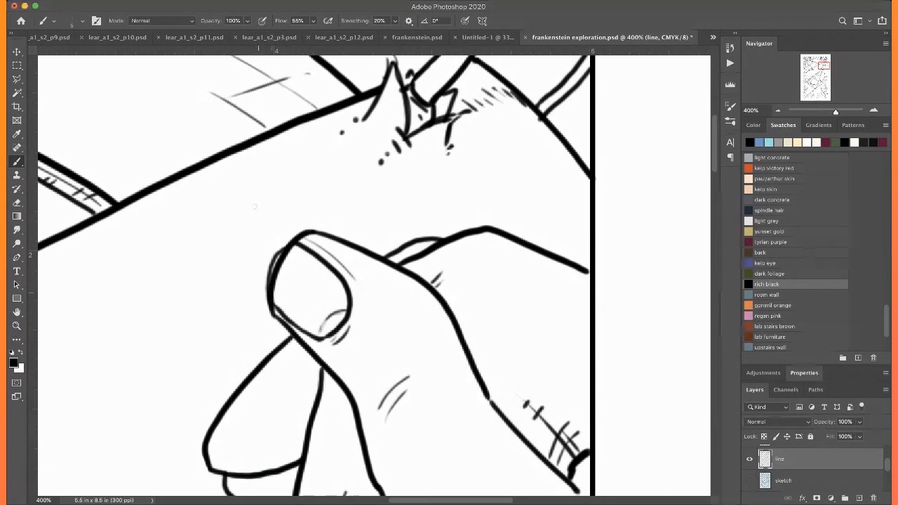
pyautogui.press('super+z')
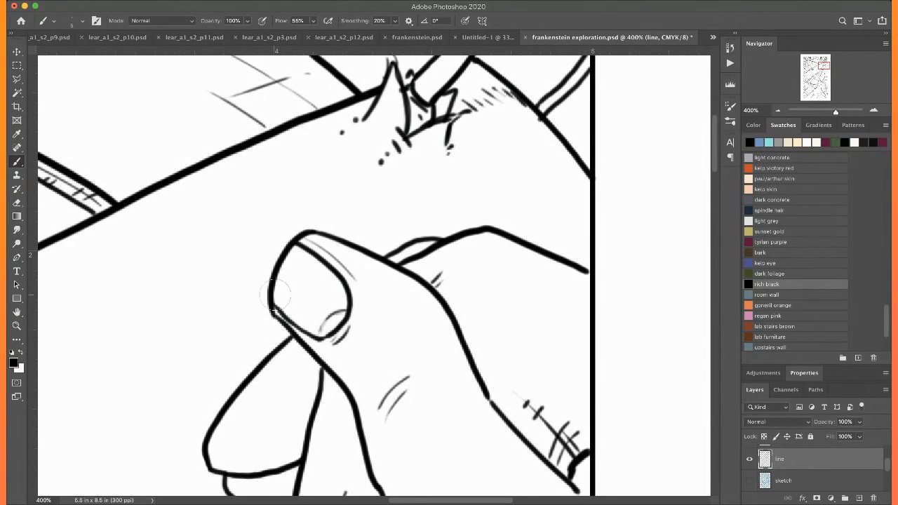
pyautogui.press('super+z')
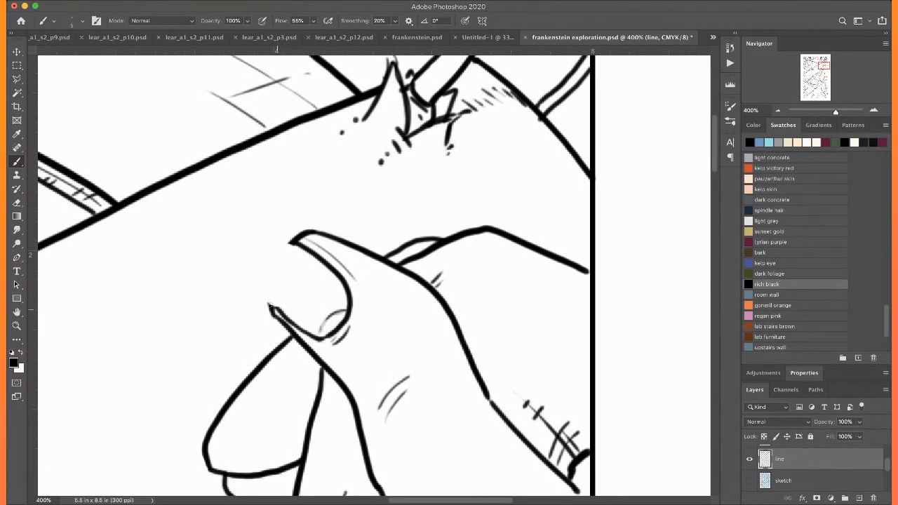
pyautogui.moveTo(276, 307)
pyautogui.mouseDown()
pyautogui.moveTo(268, 254)
pyautogui.moveTo(296, 239)
pyautogui.mouseUp()
# Draw two thin curved crease lines on the hand behind the thumb, above the stitched scar
pyautogui.scroll(-5, 282, 231)
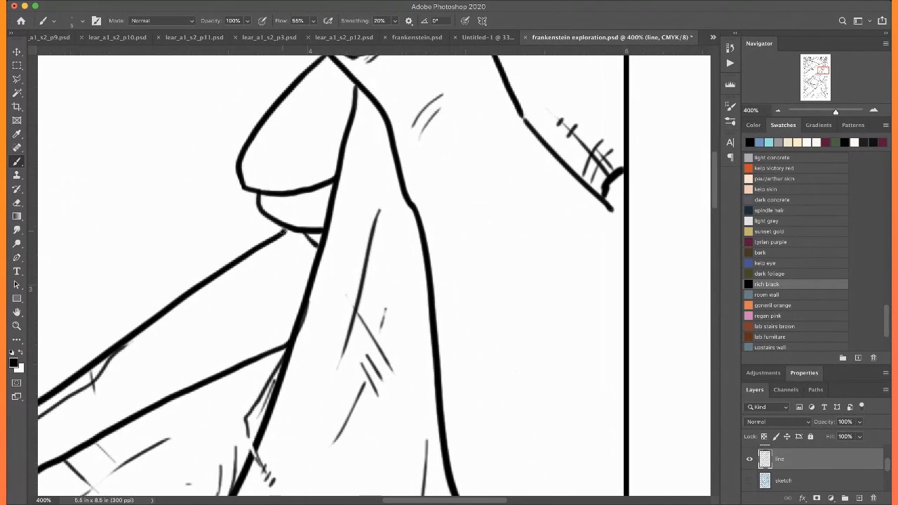
pyautogui.scroll(5, 283, 230)
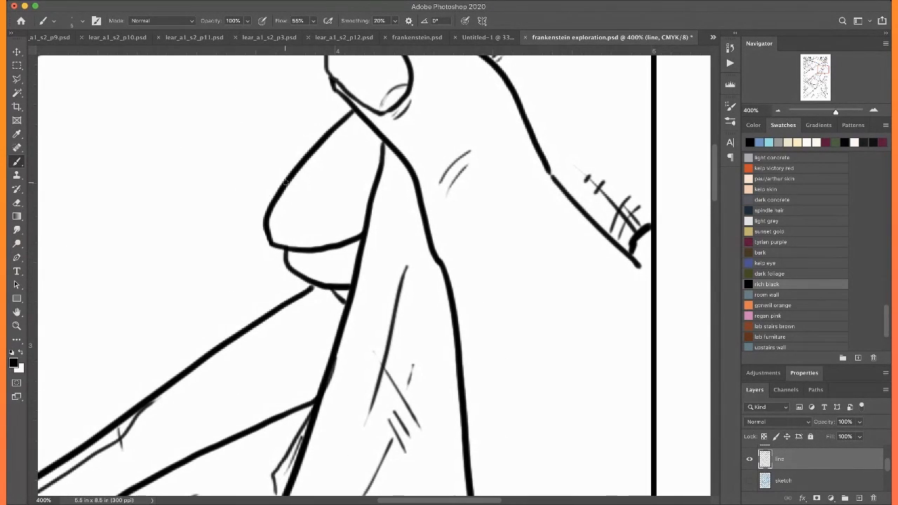
pyautogui.hscroll(2, 266, 172)
pyautogui.scroll(5, 282, 187)
pyautogui.hscroll(3, 273, 195)
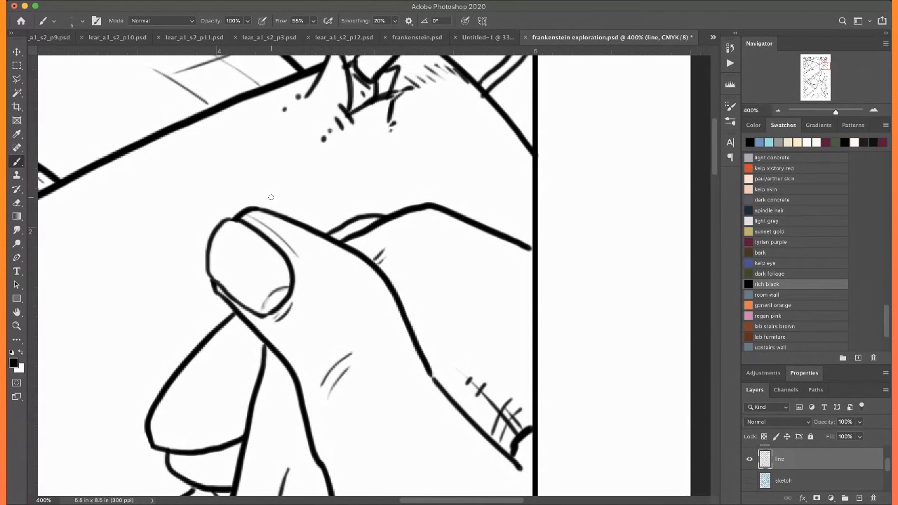
pyautogui.moveTo(417, 332); pyautogui.dragTo(462, 275)
pyautogui.moveTo(434, 338); pyautogui.dragTo(472, 302)
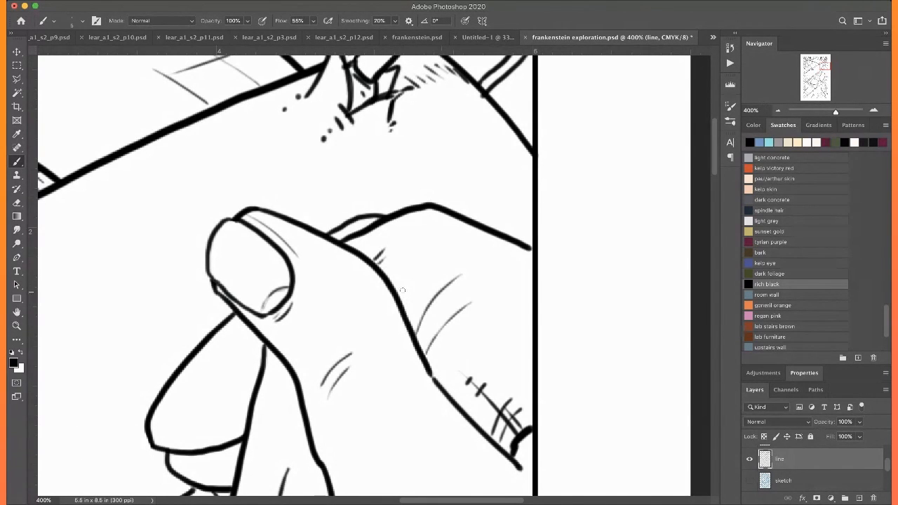
# Crosshatch the narrow upper part of the held bandage flap just below the thumb with long thin strokes
pyautogui.scroll(-8, 470, 303)
pyautogui.hscroll(-3, 470, 303)
pyautogui.moveTo(399, 90); pyautogui.dragTo(364, 212)
pyautogui.moveTo(409, 107); pyautogui.dragTo(384, 212)
pyautogui.moveTo(427, 174); pyautogui.dragTo(396, 281)
pyautogui.moveTo(376, 129)
pyautogui.mouseDown()
pyautogui.moveTo(422, 209)
pyautogui.moveTo(419, 274)
pyautogui.mouseUp()
pyautogui.moveTo(372, 196); pyautogui.dragTo(421, 335)
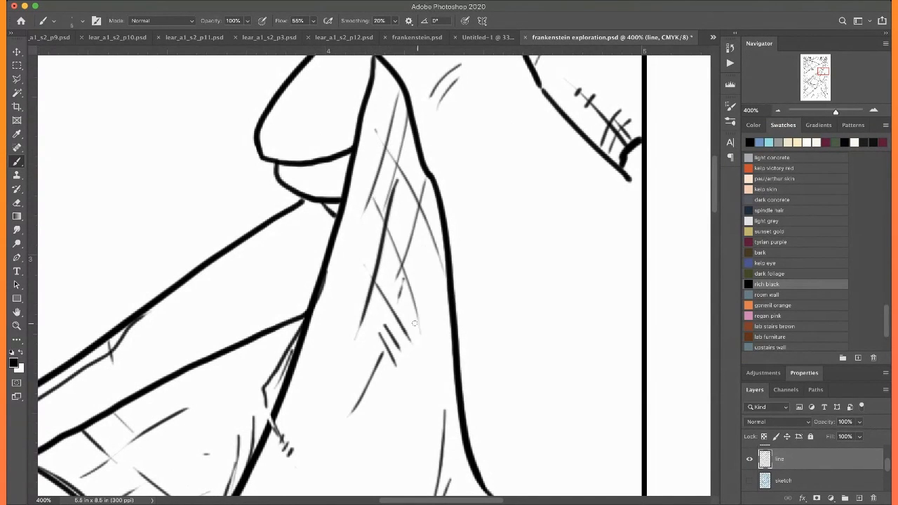
# Shade the flap's curled tip with a row of thin curved hatch strokes
pyautogui.scroll(-14, 407, 301)
pyautogui.hscroll(4, 408, 301)
pyautogui.moveTo(312, 372)
pyautogui.mouseDown()
pyautogui.moveTo(302, 410)
pyautogui.moveTo(284, 417)
pyautogui.mouseUp()
pyautogui.moveTo(276, 344); pyautogui.dragTo(254, 396)
pyautogui.moveTo(262, 326); pyautogui.dragTo(239, 365)
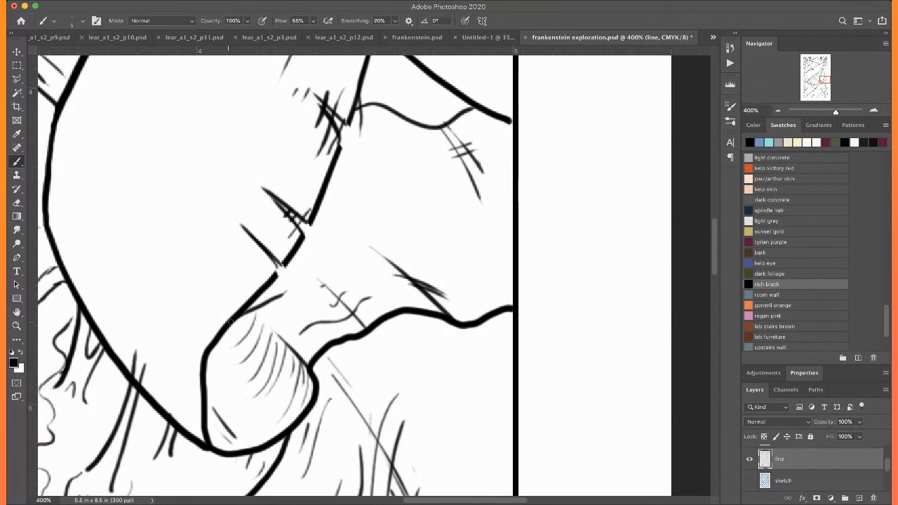
# Add short thin strokes around the small stitch mark by the wavy edge beside the curled tip
pyautogui.scroll(-3, 350, 263)
pyautogui.hscroll(-3, 350, 263)
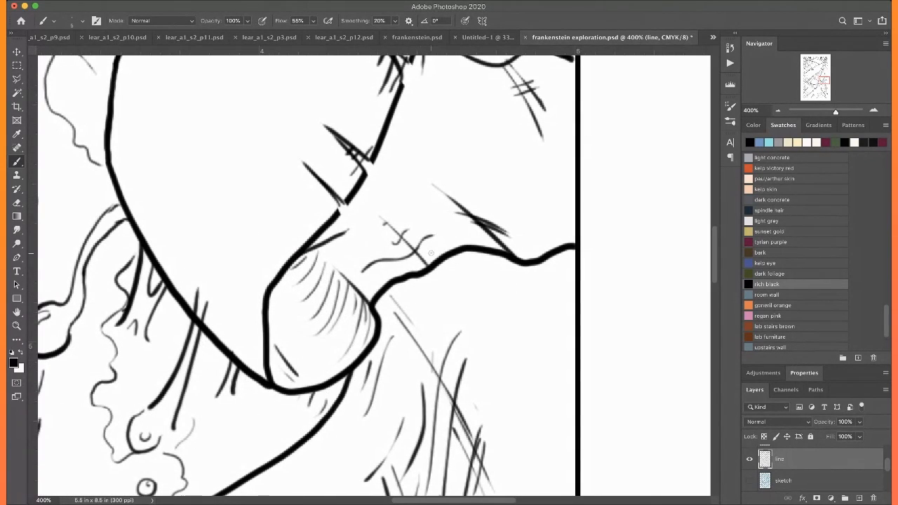
pyautogui.moveTo(431, 253); pyautogui.dragTo(398, 272)
pyautogui.moveTo(424, 234); pyautogui.dragTo(392, 257)
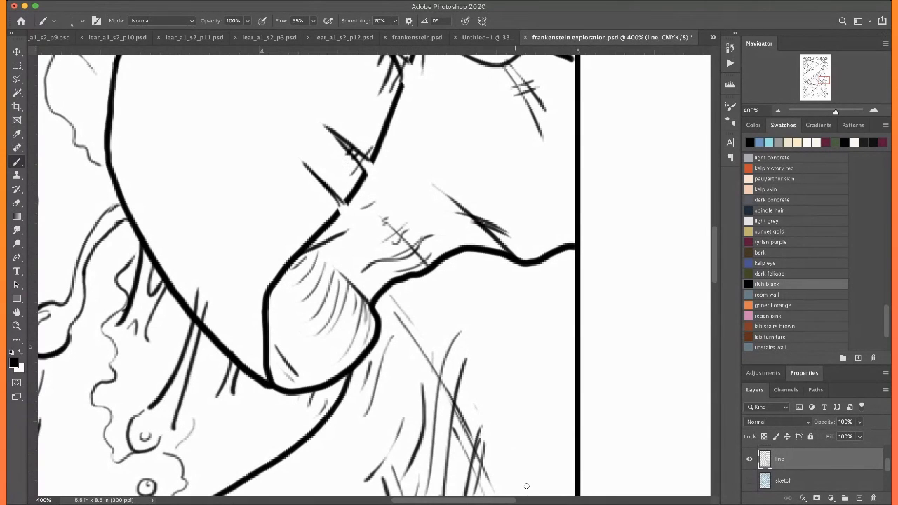
pyautogui.click(819, 460)
# Draw long curved hatch strokes up from the held flap's lower rounded edge, from the eye side to the curled tip
pyautogui.scroll(5, 211, 302)
pyautogui.hscroll(4, 211, 303)
pyautogui.hscroll(-10, 211, 302)
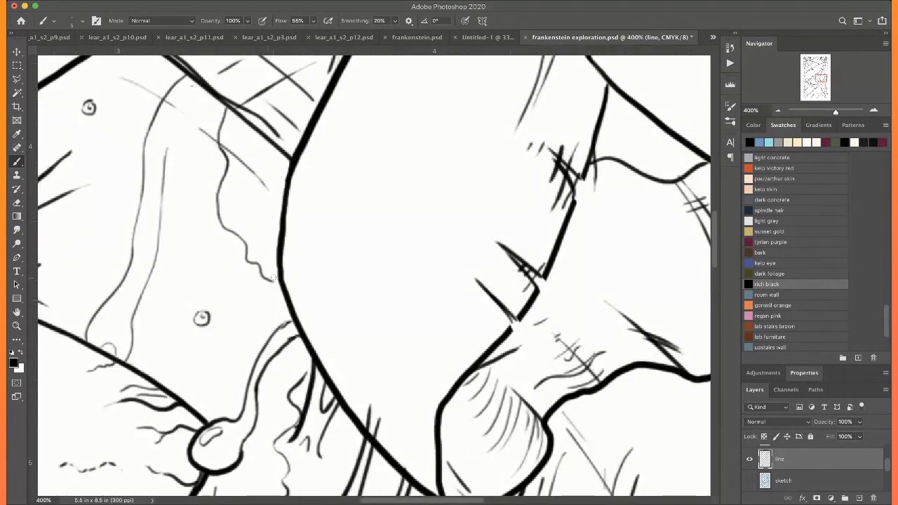
pyautogui.moveTo(318, 138); pyautogui.dragTo(298, 318)
pyautogui.moveTo(320, 211); pyautogui.dragTo(307, 355)
pyautogui.moveTo(359, 235); pyautogui.dragTo(338, 371)
pyautogui.moveTo(379, 268); pyautogui.dragTo(355, 418)
pyautogui.moveTo(367, 388); pyautogui.dragTo(435, 250)
pyautogui.scroll(-4, 339, 353)
pyautogui.hscroll(3, 339, 353)
pyautogui.moveTo(341, 391); pyautogui.dragTo(380, 202)
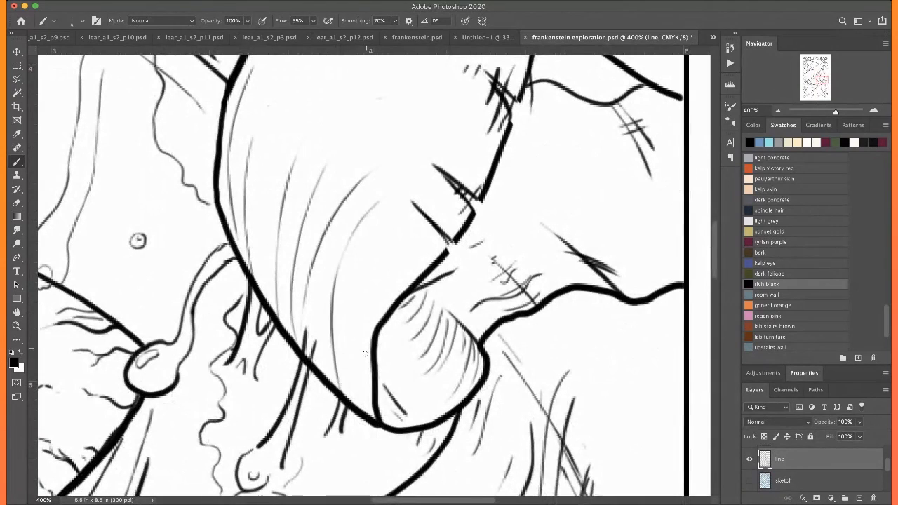
pyautogui.moveTo(358, 390); pyautogui.dragTo(369, 307)
# Cross the curved hatching on the flap's lower half with thin diagonal strokes
pyautogui.moveTo(274, 191); pyautogui.dragTo(353, 286)
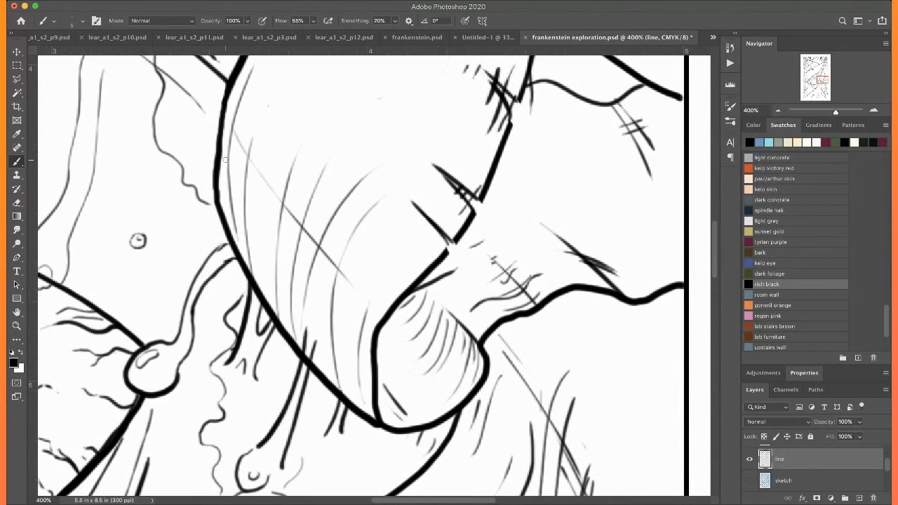
pyautogui.moveTo(225, 158); pyautogui.dragTo(348, 319)
pyautogui.moveTo(241, 209); pyautogui.dragTo(327, 322)
pyautogui.scroll(3, 261, 174)
pyautogui.moveTo(312, 200); pyautogui.dragTo(329, 216)
pyautogui.moveTo(276, 136); pyautogui.dragTo(327, 188)
pyautogui.moveTo(295, 218); pyautogui.dragTo(357, 291)
pyautogui.moveTo(295, 252); pyautogui.dragTo(367, 328)
# Add more diagonal and curved hatch strokes along the thumb-side edge of the flap's narrow upper part
pyautogui.scroll(10, 371, 241)
pyautogui.scroll(3, 342, 169)
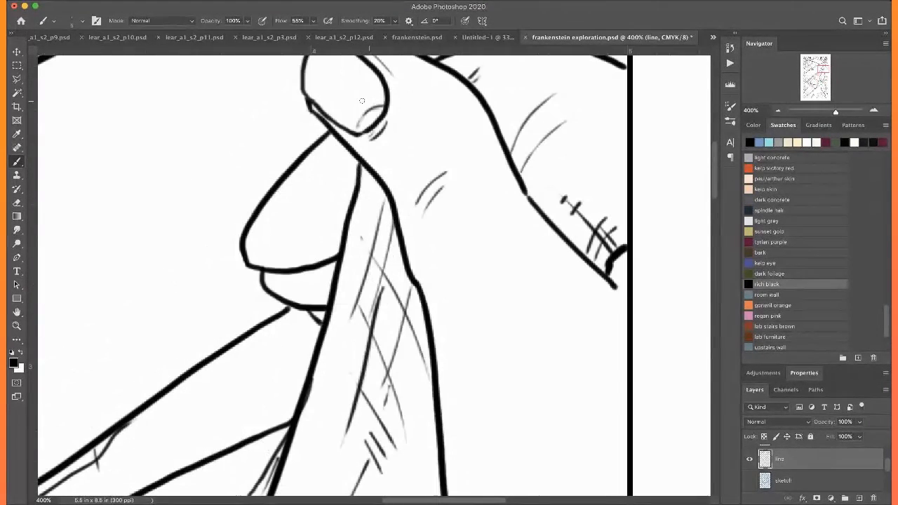
pyautogui.moveTo(363, 169)
pyautogui.mouseDown()
pyautogui.moveTo(388, 204)
pyautogui.moveTo(409, 285)
pyautogui.mouseUp()
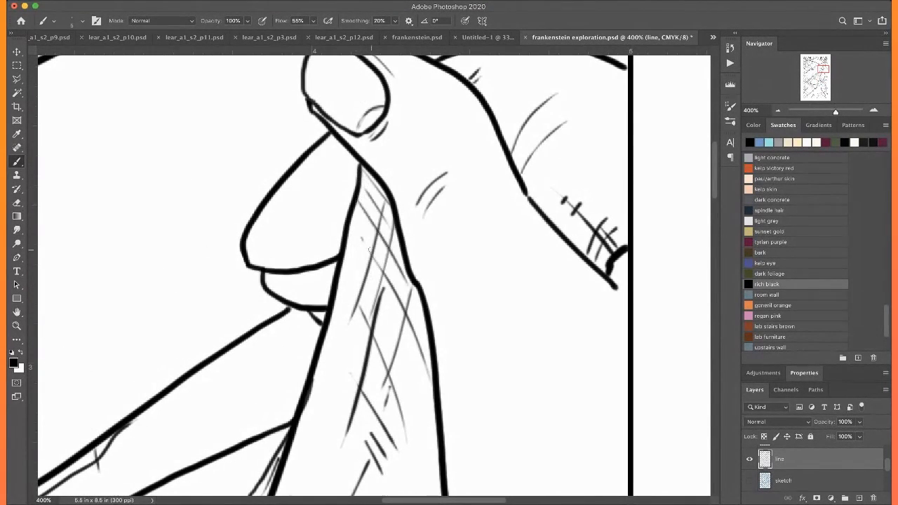
pyautogui.moveTo(374, 260)
pyautogui.mouseDown()
pyautogui.moveTo(415, 329)
pyautogui.moveTo(433, 404)
pyautogui.mouseUp()
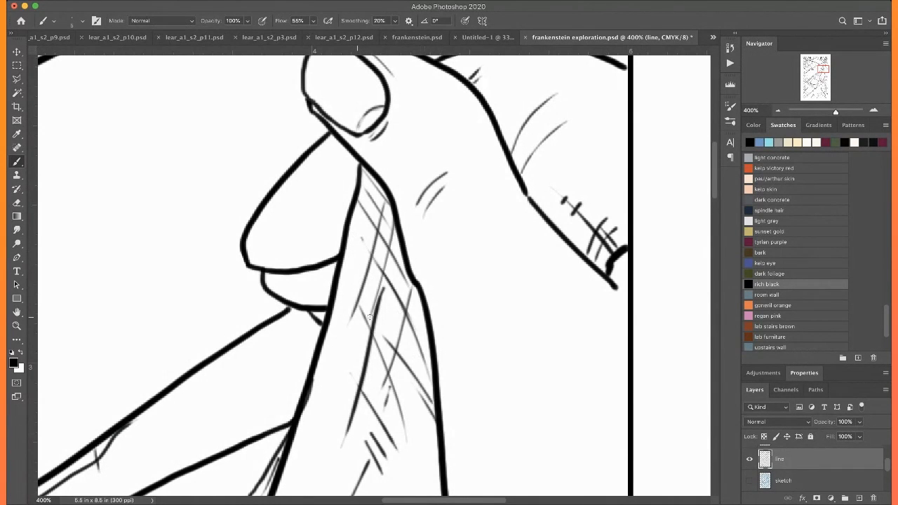
pyautogui.scroll(-2, 370, 317)
pyautogui.moveTo(435, 264); pyautogui.dragTo(390, 433)
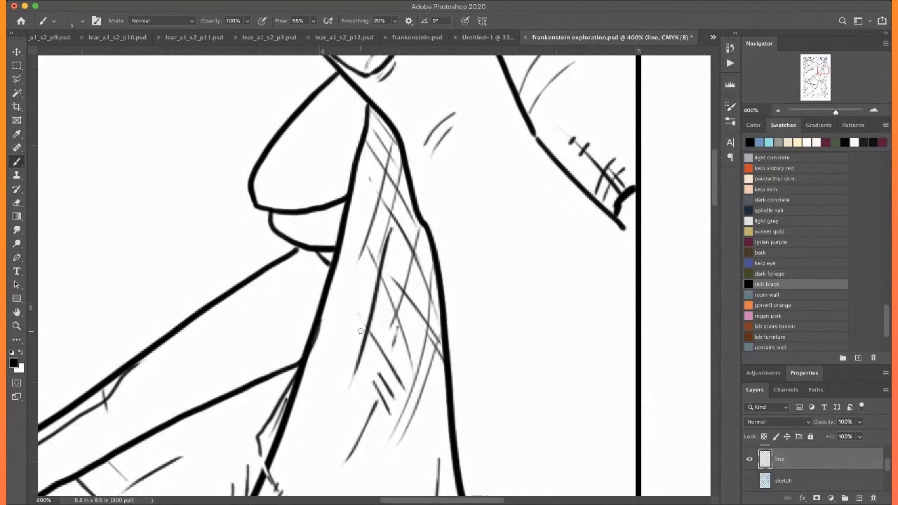
pyautogui.scroll(2, 315, 203)
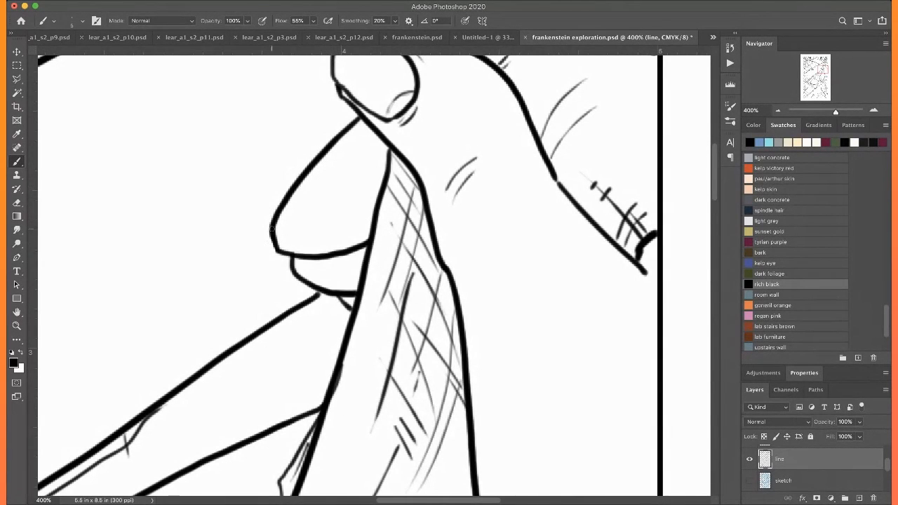
# Draw long thin lines and short cross strokes along the narrow strip above the eye, plus a thin line beside the wide bandage's crossing fold
pyautogui.scroll(-7, 275, 224)
pyautogui.hscroll(-16, 275, 223)
pyautogui.scroll(-6, 275, 223)
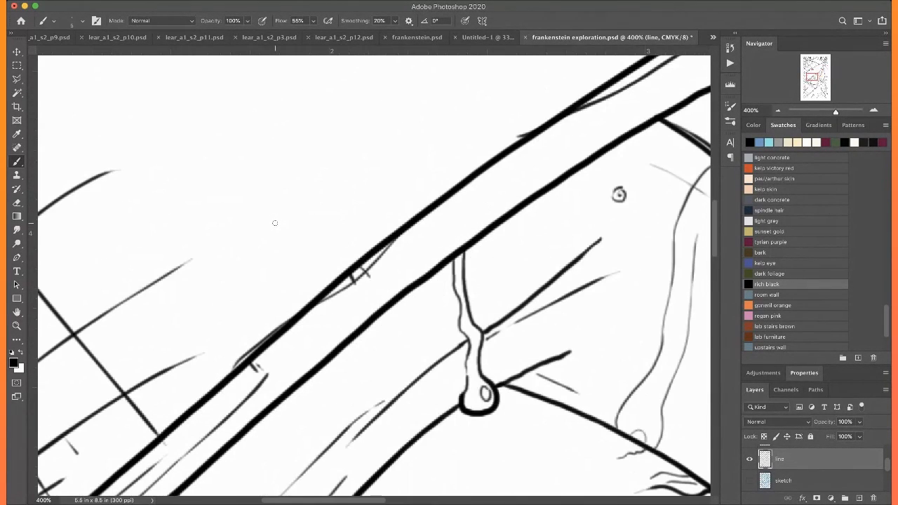
pyautogui.moveTo(269, 393)
pyautogui.mouseDown()
pyautogui.moveTo(390, 278)
pyautogui.moveTo(584, 134)
pyautogui.moveTo(352, 300)
pyautogui.mouseUp()
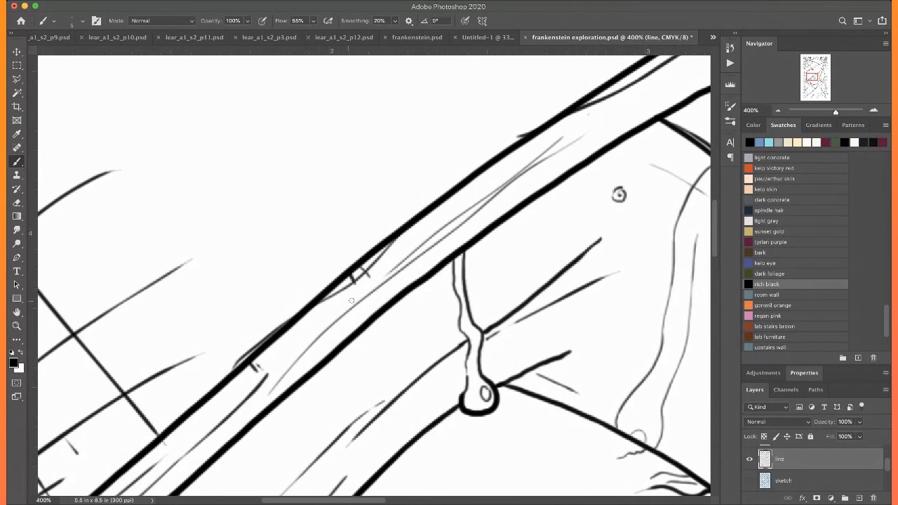
pyautogui.moveTo(424, 219); pyautogui.dragTo(446, 247)
pyautogui.hscroll(-8, 403, 244)
pyautogui.scroll(-2, 404, 244)
pyautogui.moveTo(399, 374); pyautogui.dragTo(289, 243)
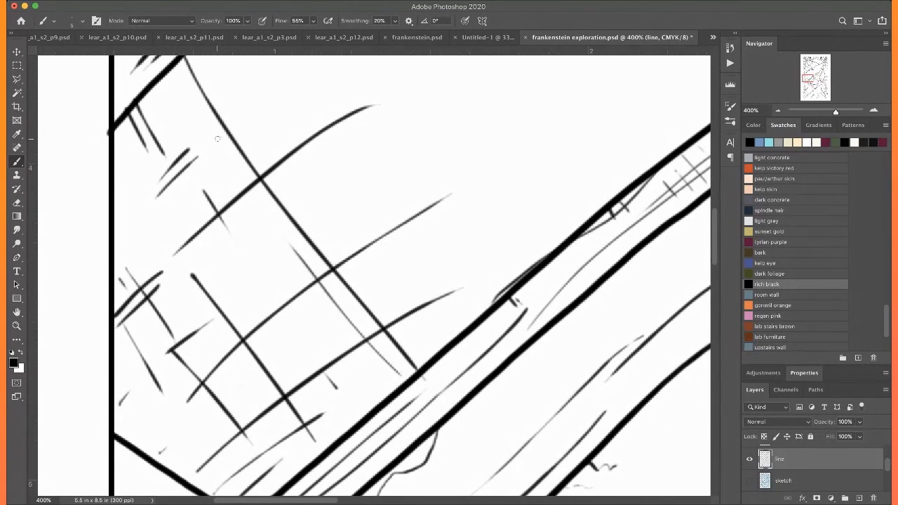
# Select the bandage section in the drawing's lower-left corner beneath the cord with the Magic Wand
pyautogui.press('super+0')
pyautogui.scroll(-3, 226, 200)
pyautogui.press('super+equal')
pyautogui.press('super+equal')
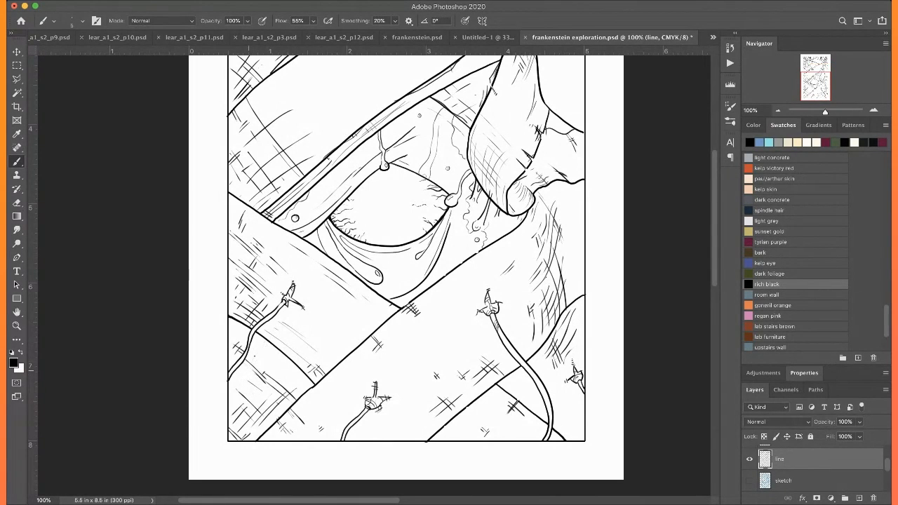
pyautogui.press('w')
pyautogui.click(280, 366)
pyautogui.keyDown('shift'); pyautogui.click(240, 333); pyautogui.keyUp('shift')
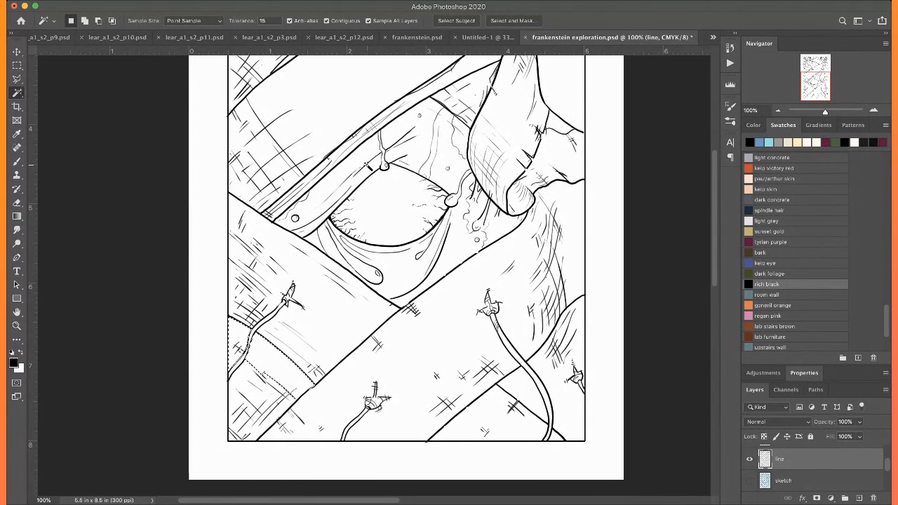
# Extend the selection to the areas enclosed by the corner bandage's existing hatching and switch to the Brush
pyautogui.press('super+equal')
pyautogui.press('super+equal')
pyautogui.scroll(-10, 367, 166)
pyautogui.hscroll(-5, 367, 167)
pyautogui.scroll(2, 367, 166)
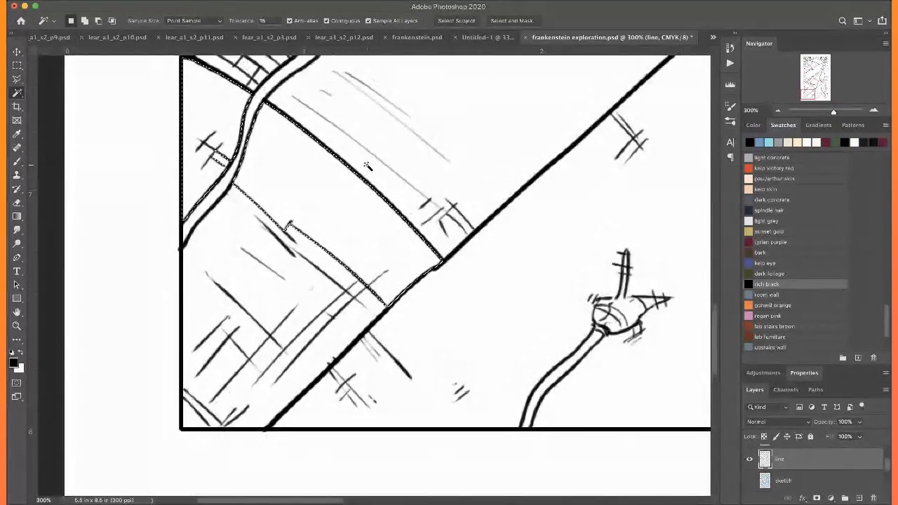
pyautogui.keyDown('shift'); pyautogui.click(237, 239); pyautogui.keyUp('shift')
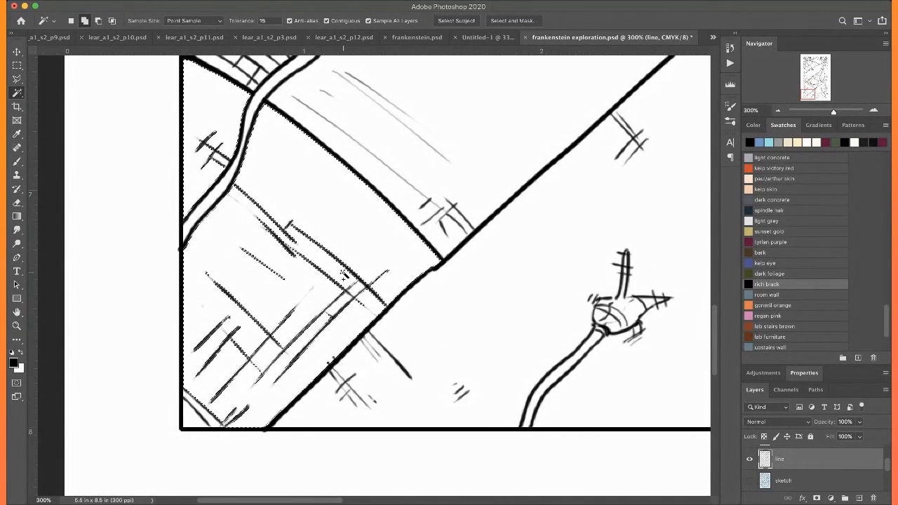
pyautogui.keyDown('shift'); pyautogui.click(355, 297); pyautogui.keyUp('shift')
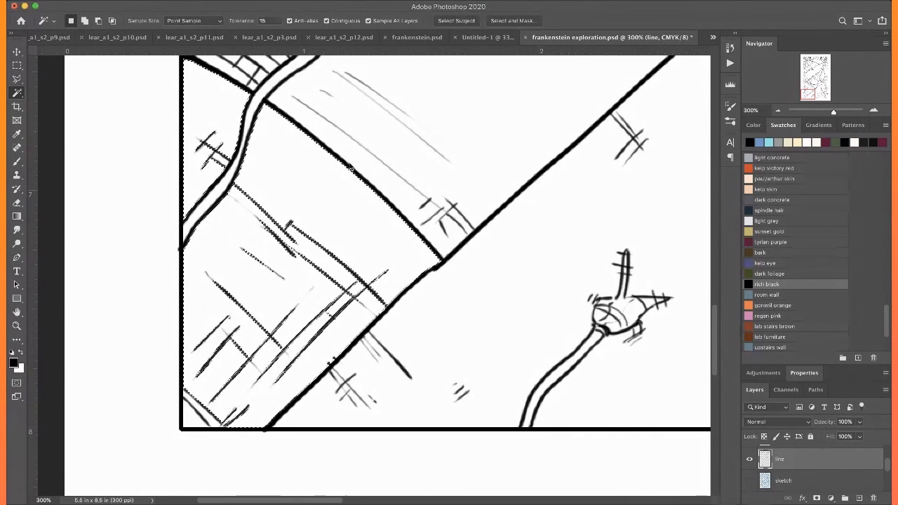
pyautogui.press('Return')
pyautogui.press('b')
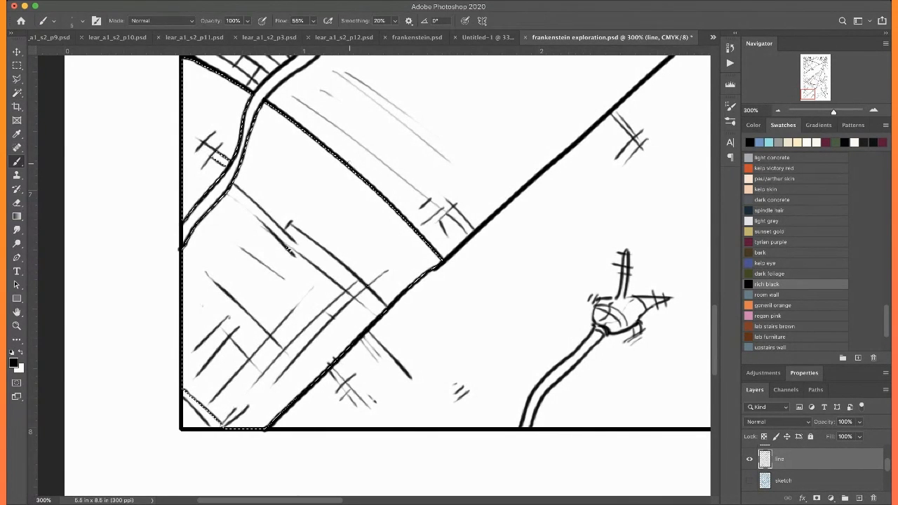
# Draw long thin strokes from the corner bandage's curved upper edge down toward the border, parallel to its diagonal edge
pyautogui.scroll(3, 349, 164)
pyautogui.hscroll(-3, 349, 163)
pyautogui.scroll(-3, 350, 164)
pyautogui.moveTo(484, 242); pyautogui.dragTo(329, 381)
pyautogui.moveTo(442, 198); pyautogui.dragTo(326, 326)
pyautogui.moveTo(425, 181); pyautogui.dragTo(301, 304)
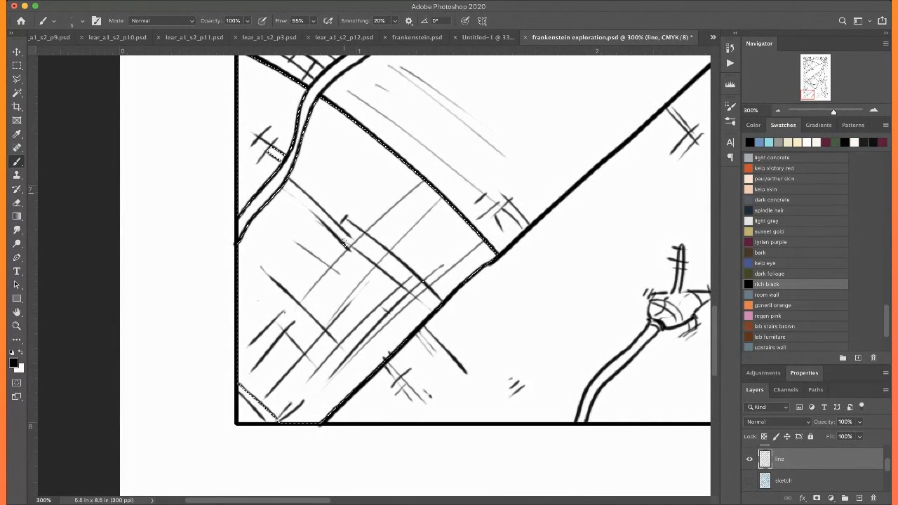
pyautogui.moveTo(393, 154); pyautogui.dragTo(295, 282)
pyautogui.scroll(2, 278, 303)
pyautogui.hscroll(-2, 279, 303)
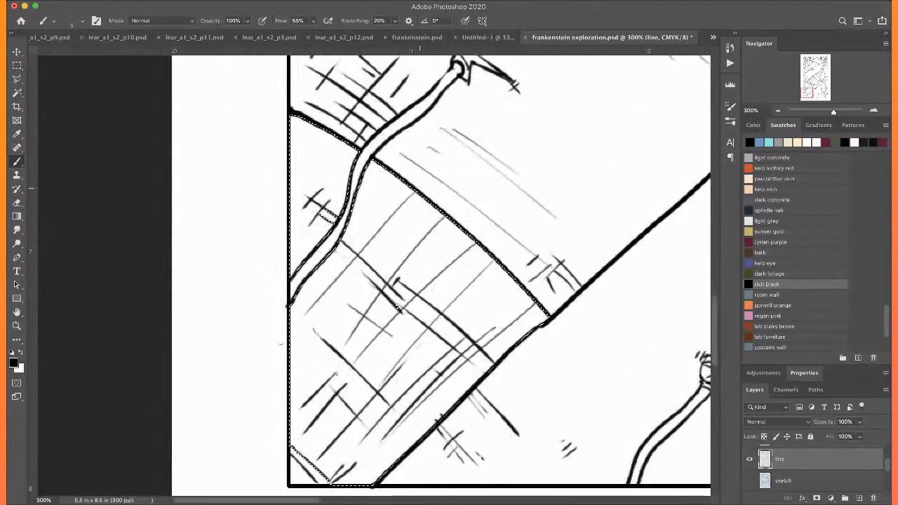
# Cross the corner bandage's long strokes with thin diagonal lines running parallel to its curved upper edge
pyautogui.moveTo(302, 131); pyautogui.dragTo(474, 281)
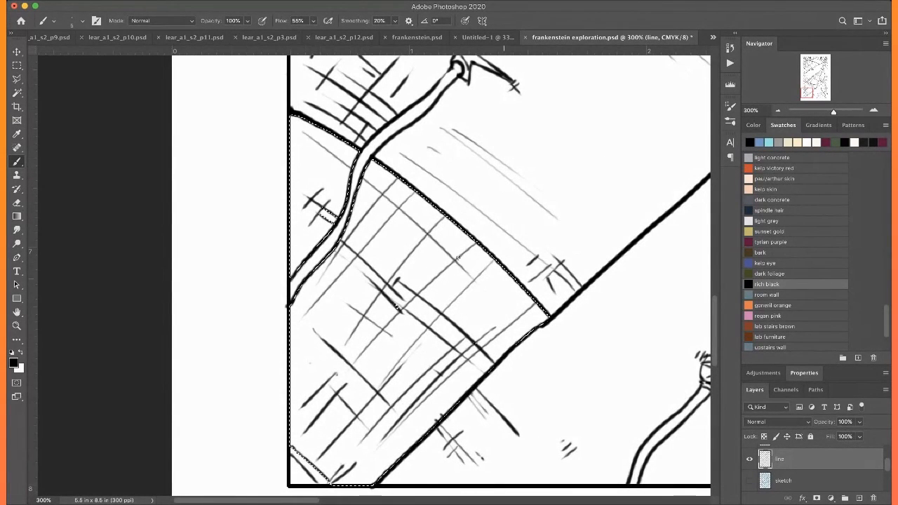
pyautogui.moveTo(395, 178); pyautogui.dragTo(516, 291)
pyautogui.moveTo(430, 237); pyautogui.dragTo(532, 334)
pyautogui.moveTo(433, 267); pyautogui.dragTo(484, 309)
pyautogui.moveTo(508, 278)
pyautogui.mouseDown()
pyautogui.moveTo(455, 318)
pyautogui.moveTo(439, 377)
pyautogui.mouseUp()
# Select the wide diagonal bandage beside the hatched corner section with the Magic Wand and return to the Brush
pyautogui.scroll(-5, 442, 270)
pyautogui.hscroll(2, 442, 270)
pyautogui.press('w')
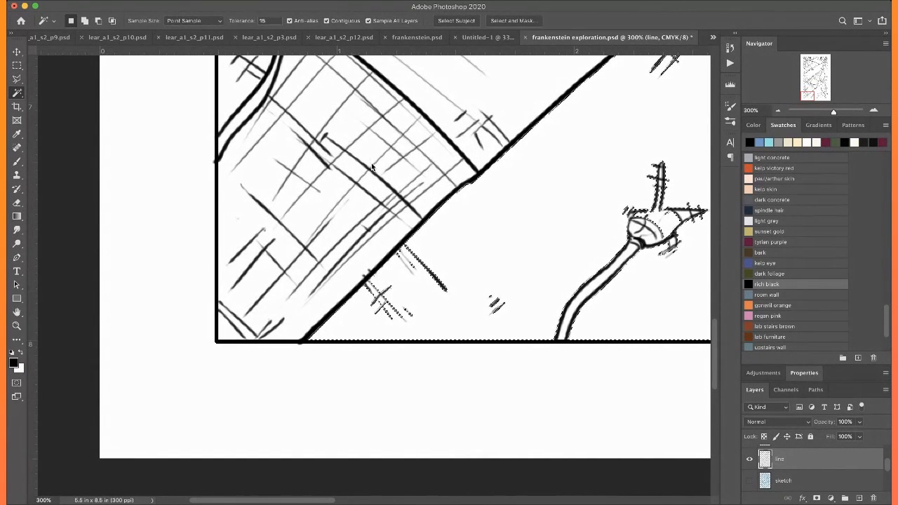
pyautogui.click(384, 281)
pyautogui.press('b')
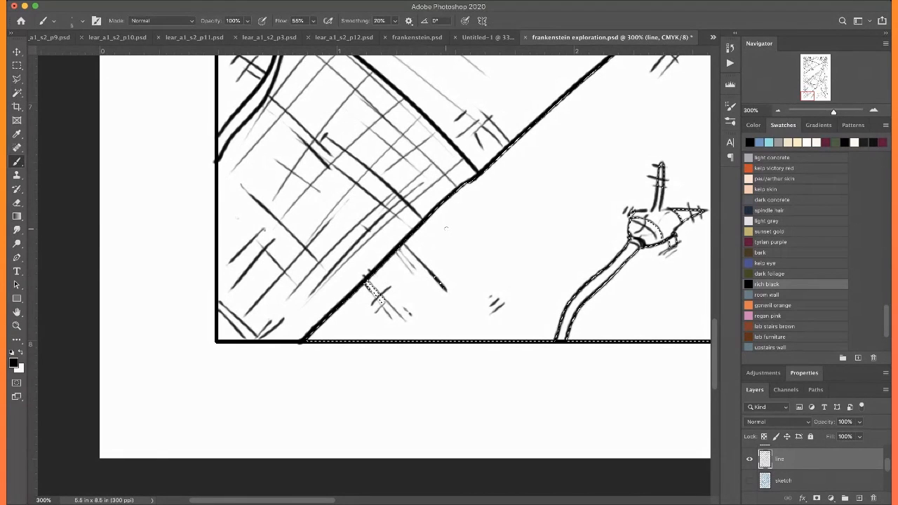
# Crosshatch the lower end of the wide diagonal bandage with thin strokes in both directions down to the bottom border
pyautogui.moveTo(490, 258); pyautogui.dragTo(393, 342)
pyautogui.moveTo(549, 237); pyautogui.dragTo(439, 342)
pyautogui.moveTo(451, 250); pyautogui.dragTo(513, 312)
pyautogui.moveTo(437, 263); pyautogui.dragTo(525, 355)
pyautogui.moveTo(446, 289); pyautogui.dragTo(494, 341)
pyautogui.moveTo(410, 272); pyautogui.dragTo(473, 341)
pyautogui.moveTo(347, 300); pyautogui.dragTo(384, 341)
pyautogui.moveTo(341, 317)
pyautogui.mouseDown()
pyautogui.moveTo(359, 336)
pyautogui.moveTo(336, 339)
pyautogui.mouseUp()
# Add sparse diagonal strokes between the crosshatching and the lower stitch, and short ticks along both sides of its cord
pyautogui.moveTo(505, 295); pyautogui.dragTo(340, 315)
pyautogui.moveTo(353, 216)
pyautogui.mouseDown()
pyautogui.moveTo(415, 277)
pyautogui.moveTo(405, 239)
pyautogui.mouseUp()
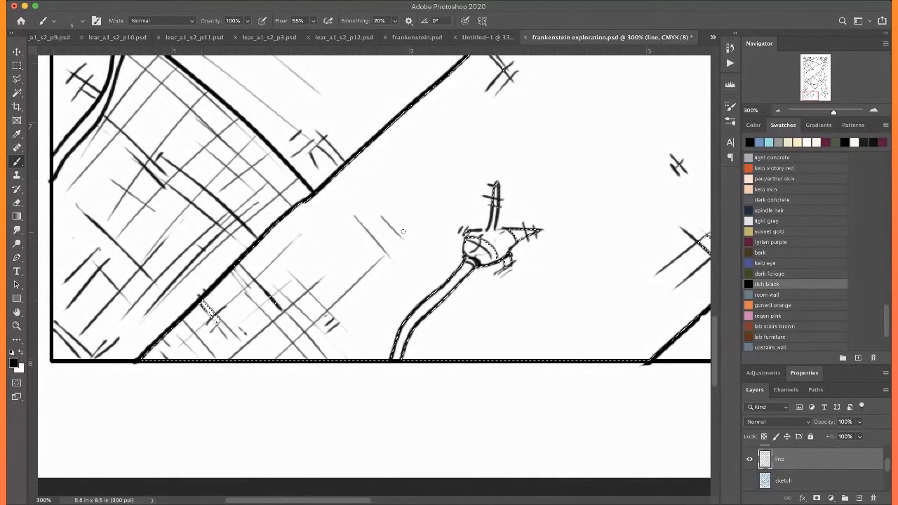
pyautogui.moveTo(330, 243); pyautogui.dragTo(337, 252)
pyautogui.moveTo(465, 312); pyautogui.dragTo(484, 332)
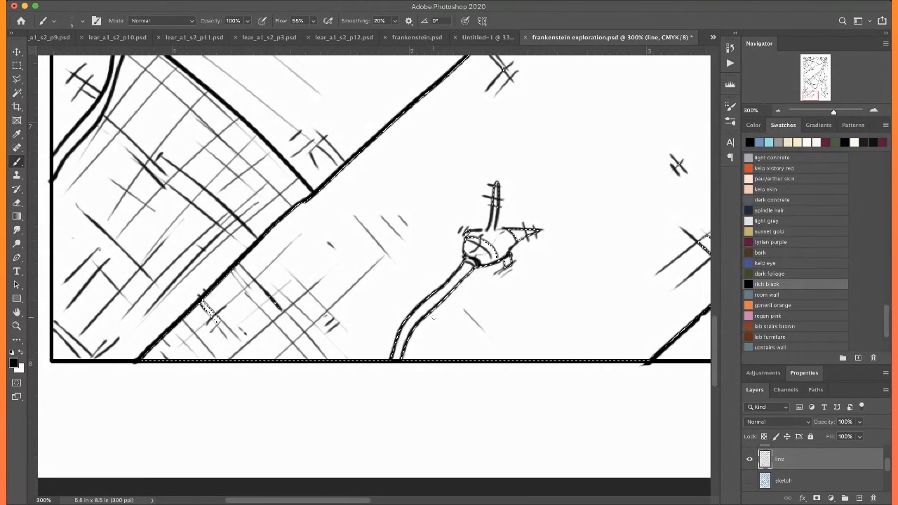
pyautogui.moveTo(434, 314); pyautogui.dragTo(445, 328)
pyautogui.moveTo(390, 330); pyautogui.dragTo(394, 337)
pyautogui.moveTo(386, 337); pyautogui.dragTo(391, 353)
pyautogui.moveTo(377, 348); pyautogui.dragTo(386, 358)
# Draw thin curved strokes around the top of the lower stitch and diagonal strokes near the bandage's other edge by the border
pyautogui.moveTo(480, 204)
pyautogui.mouseDown()
pyautogui.moveTo(356, 222)
pyautogui.moveTo(347, 240)
pyautogui.mouseUp()
pyautogui.moveTo(416, 206)
pyautogui.mouseDown()
pyautogui.moveTo(379, 235)
pyautogui.moveTo(397, 238)
pyautogui.mouseUp()
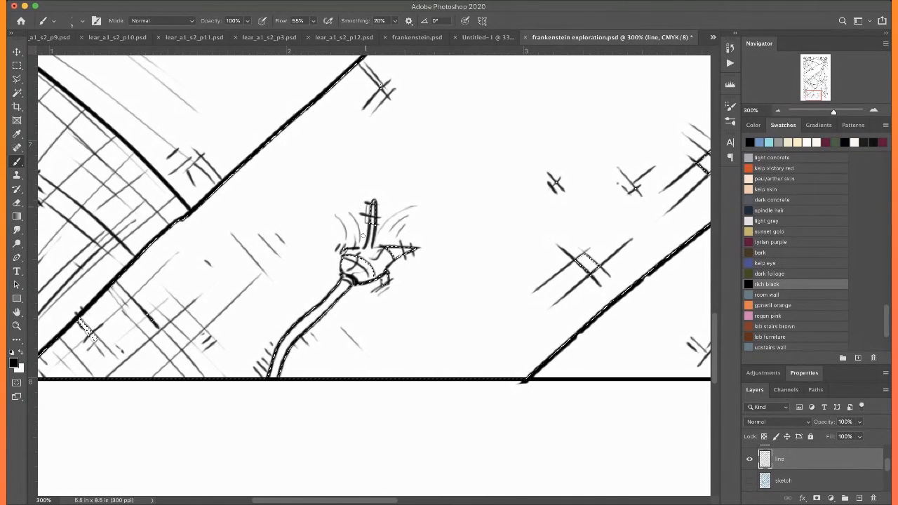
pyautogui.hscroll(5, 449, 309)
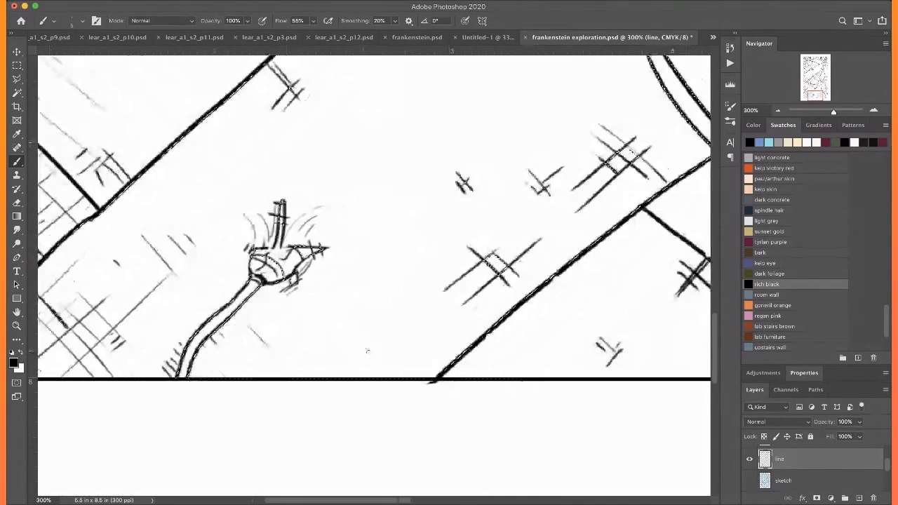
pyautogui.moveTo(469, 332); pyautogui.dragTo(422, 367)
pyautogui.moveTo(422, 334); pyautogui.dragTo(370, 377)
# Select the curved bandage section around the stitch at the drawing's upper-left edge with the Magic Wand and return to the Brush
pyautogui.press('super+0')
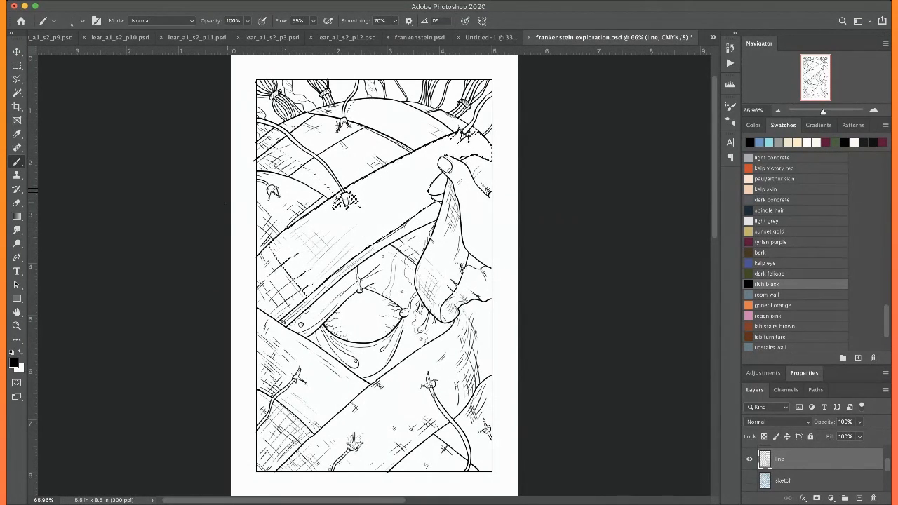
pyautogui.press('w')
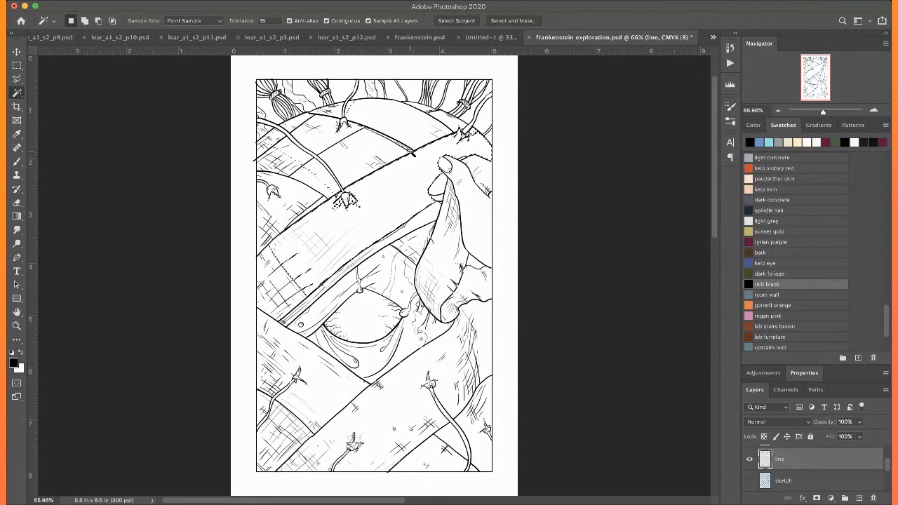
pyautogui.keyDown('shift'); pyautogui.click(298, 198); pyautogui.keyUp('shift')
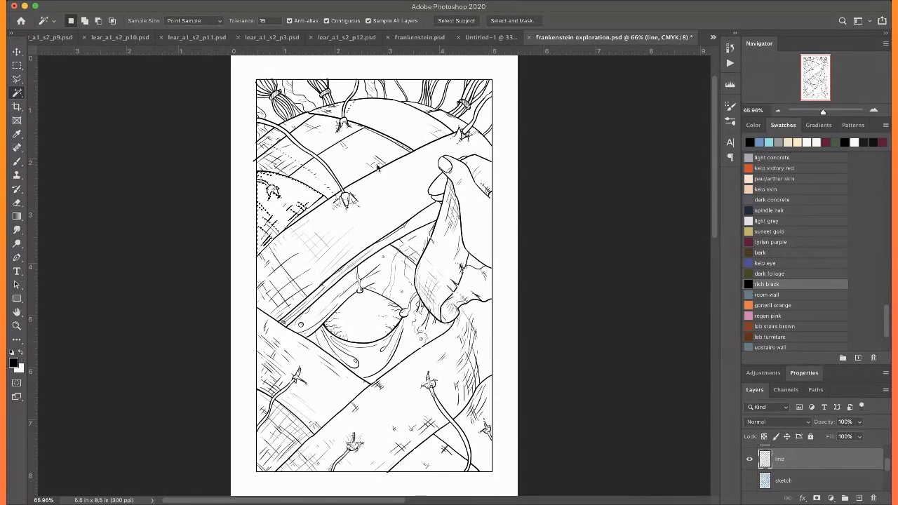
pyautogui.press('b')
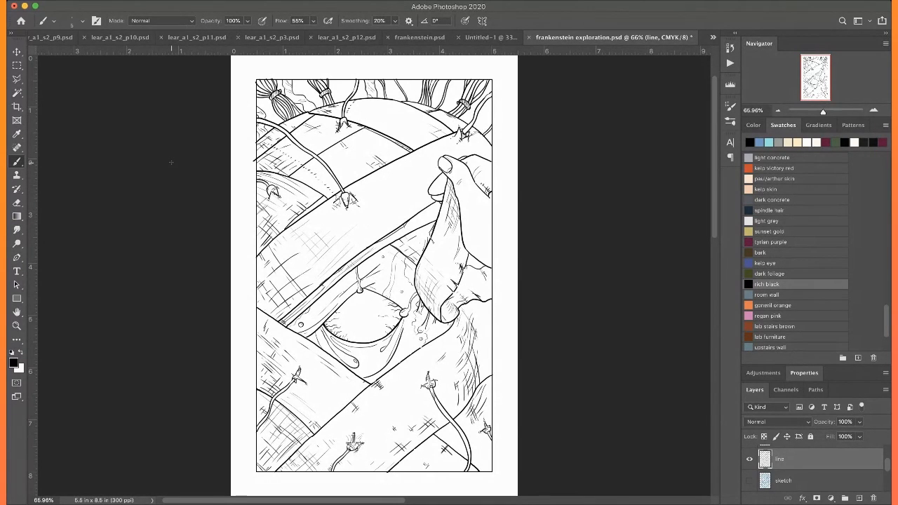
# Move in on the skin above the eye and save the illustration
pyautogui.press('super+plus')
pyautogui.press('super+plus')
pyautogui.press('super+plus')
pyautogui.press('super+plus')
pyautogui.press('super+plus')
pyautogui.press('super+plus')
pyautogui.moveTo(449, 365); pyautogui.dragTo(357, 193)
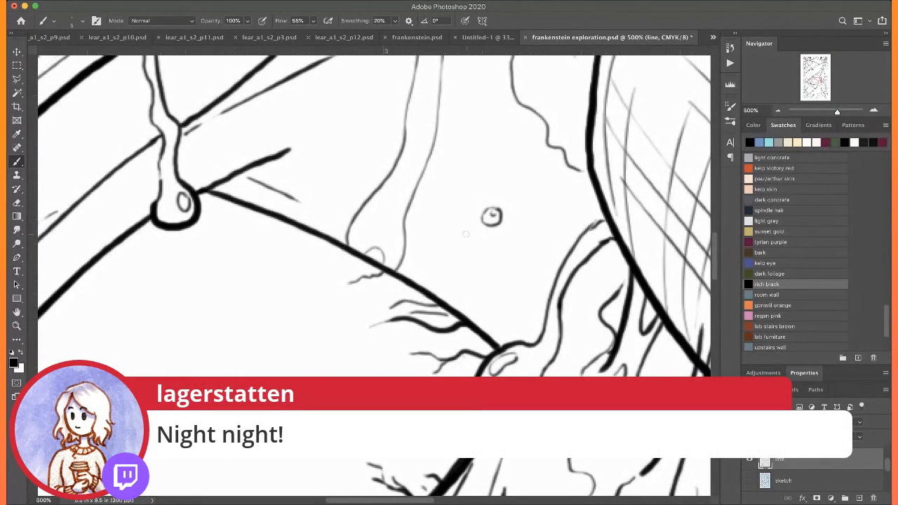
pyautogui.press('super+s')
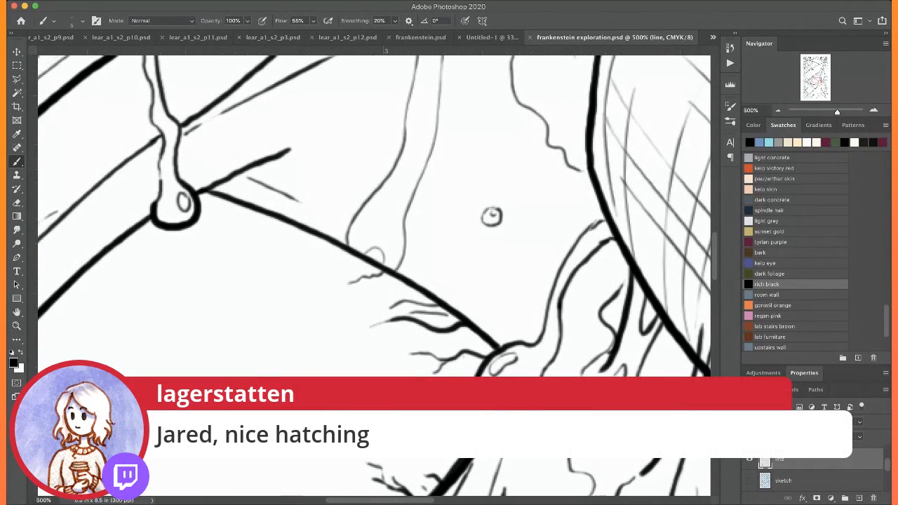
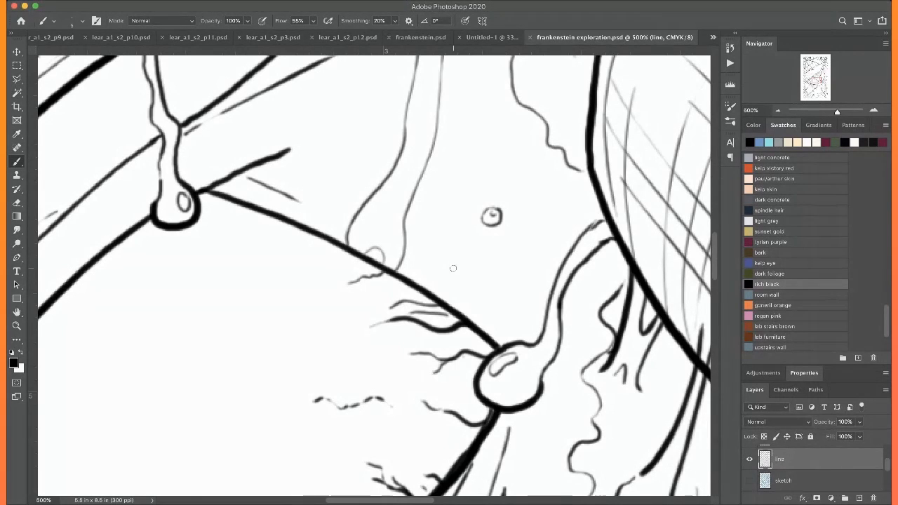
# Draw thin contour and hatching lines on the upper eyelid between the two hanging drops
pyautogui.scroll(3, 452, 268)
pyautogui.moveTo(216, 235); pyautogui.dragTo(302, 205)
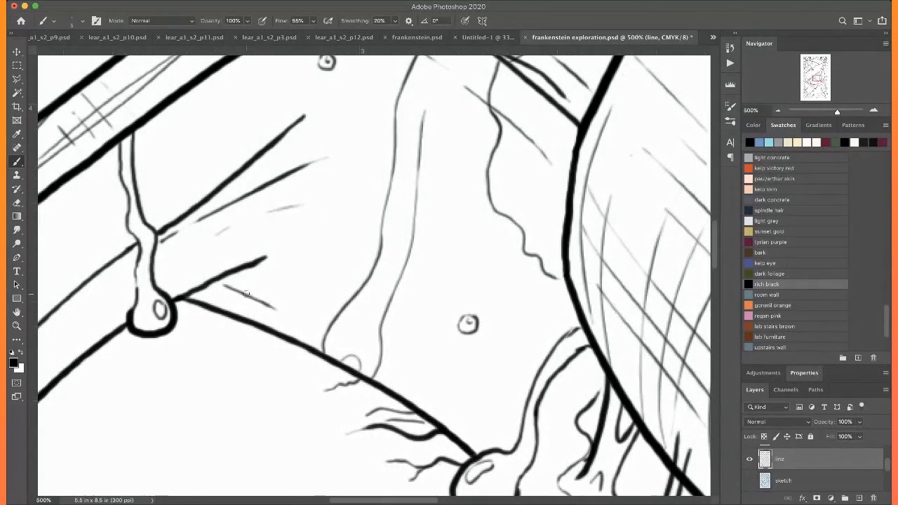
pyautogui.moveTo(205, 289)
pyautogui.mouseDown()
pyautogui.moveTo(260, 306)
pyautogui.moveTo(279, 324)
pyautogui.mouseUp()
pyautogui.moveTo(384, 383)
pyautogui.mouseDown()
pyautogui.moveTo(236, 292)
pyautogui.moveTo(250, 291)
pyautogui.moveTo(335, 359)
pyautogui.moveTo(249, 251)
pyautogui.mouseUp()
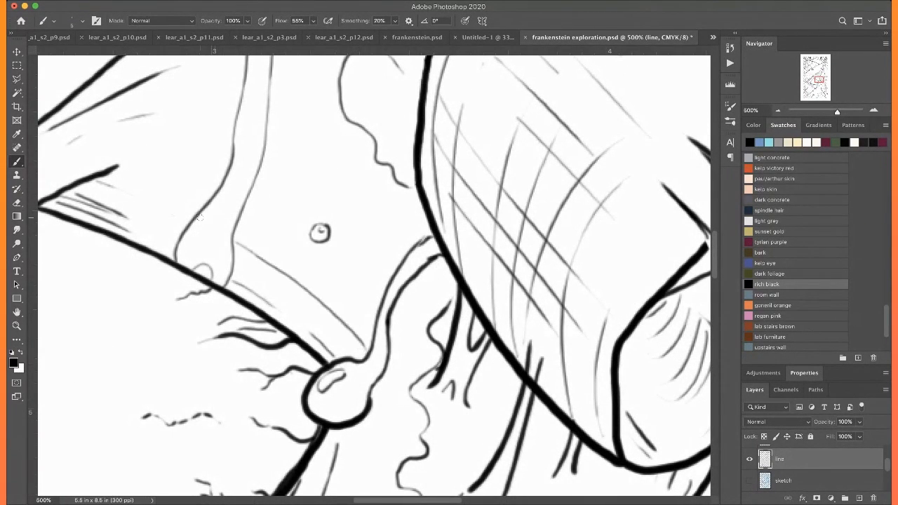
# Draw fine crease lines around the lower eyelid, beneath the drop at the eye's corner and beside the opposite corner
pyautogui.moveTo(351, 393); pyautogui.dragTo(419, 176)
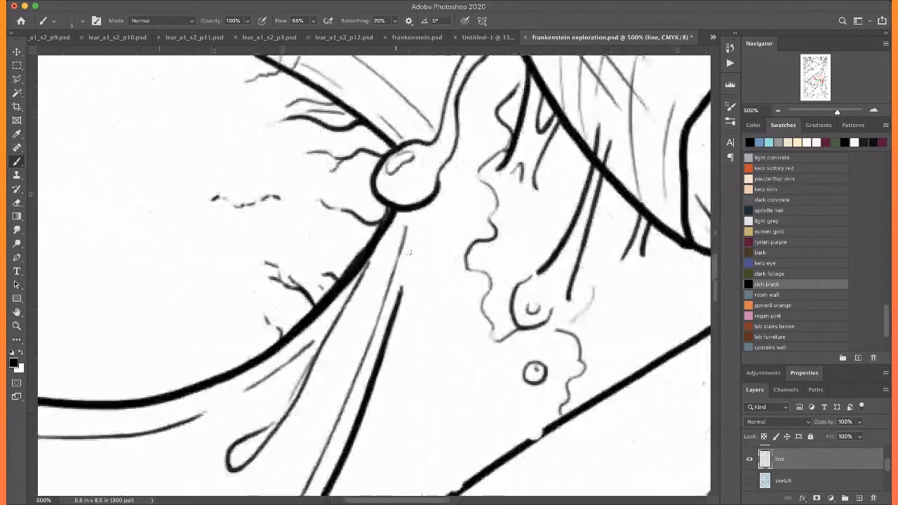
pyautogui.moveTo(429, 215); pyautogui.dragTo(387, 414)
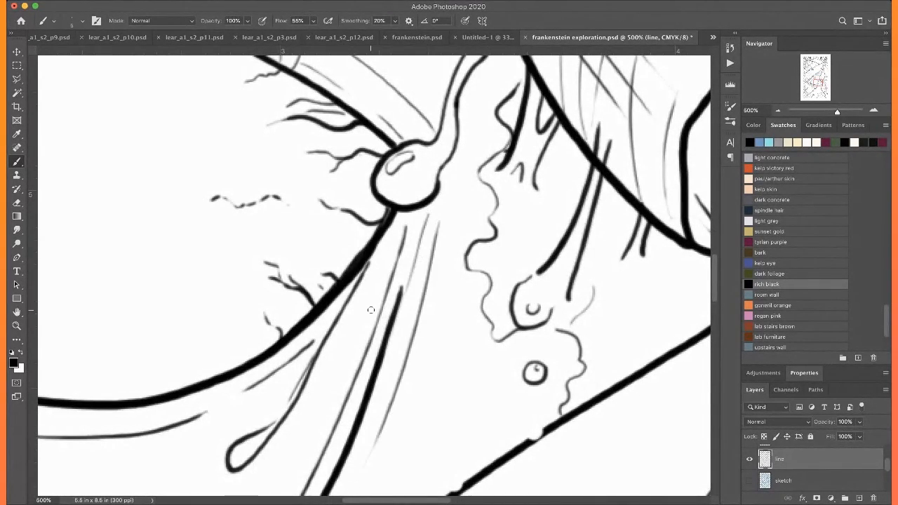
pyautogui.scroll(-5, 371, 309)
pyautogui.hscroll(-5, 371, 310)
pyautogui.moveTo(175, 211)
pyautogui.mouseDown()
pyautogui.moveTo(327, 245)
pyautogui.moveTo(411, 205)
pyautogui.mouseUp()
pyautogui.hscroll(-5, 404, 207)
pyautogui.scroll(2, 403, 207)
pyautogui.moveTo(254, 201); pyautogui.dragTo(273, 246)
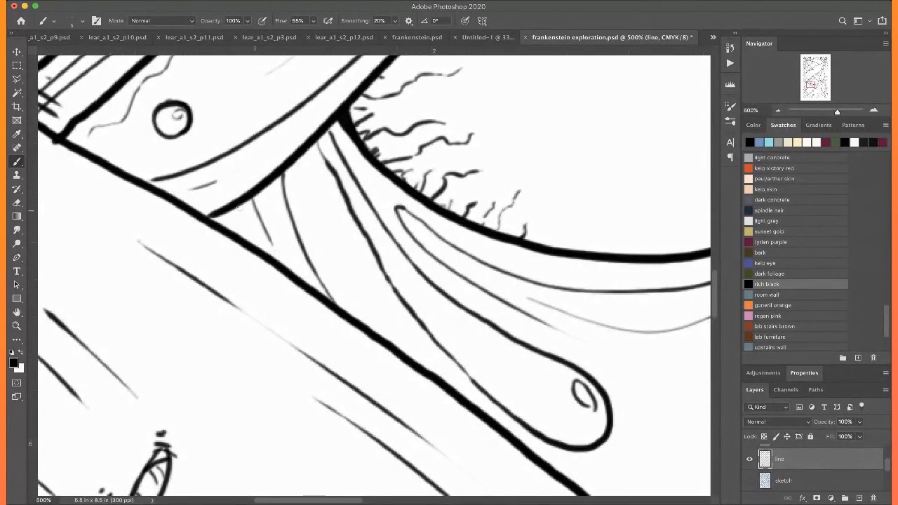
# Add thin branching veins to the eyeball along its left corner and lower edge
pyautogui.scroll(3, 261, 243)
pyautogui.hscroll(1, 231, 204)
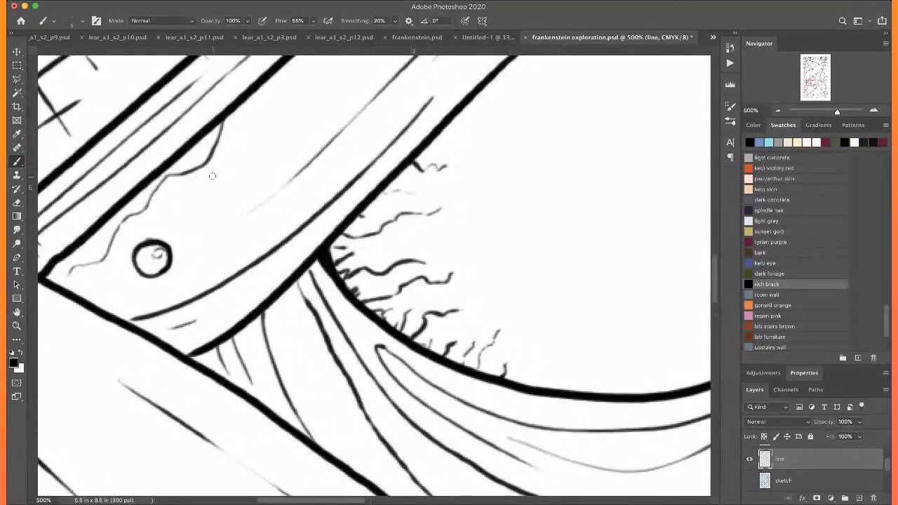
pyautogui.scroll(2, 212, 176)
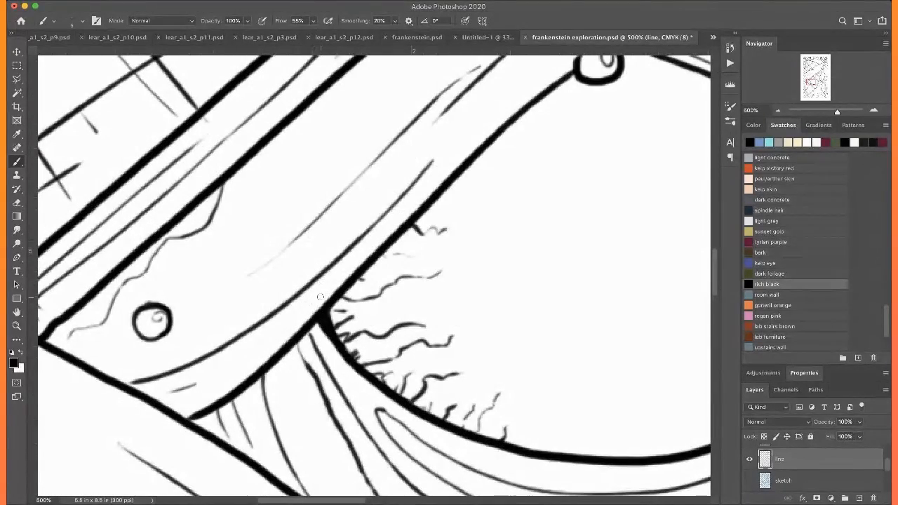
pyautogui.hscroll(2, 264, 279)
pyautogui.moveTo(258, 316); pyautogui.dragTo(351, 305)
pyautogui.moveTo(278, 293); pyautogui.dragTo(309, 281)
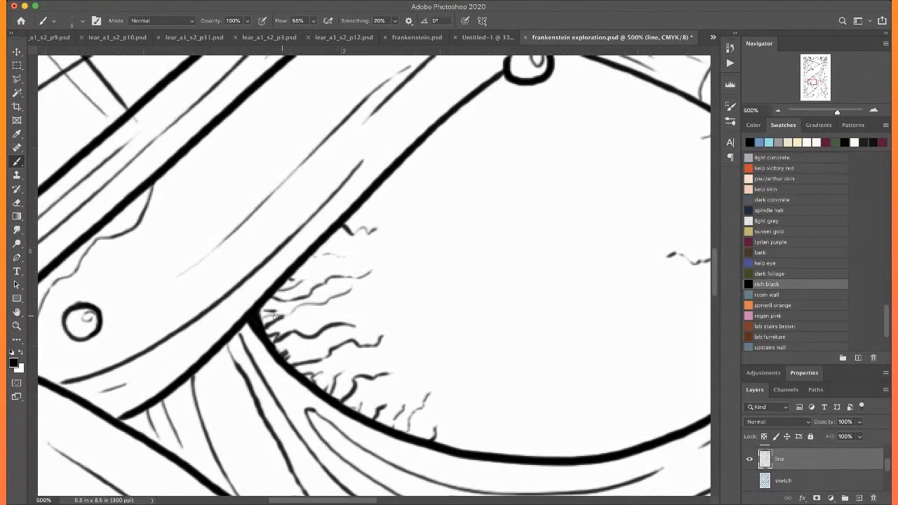
pyautogui.moveTo(285, 347); pyautogui.dragTo(305, 339)
pyautogui.moveTo(324, 388); pyautogui.dragTo(355, 368)
pyautogui.moveTo(450, 431); pyautogui.dragTo(288, 394)
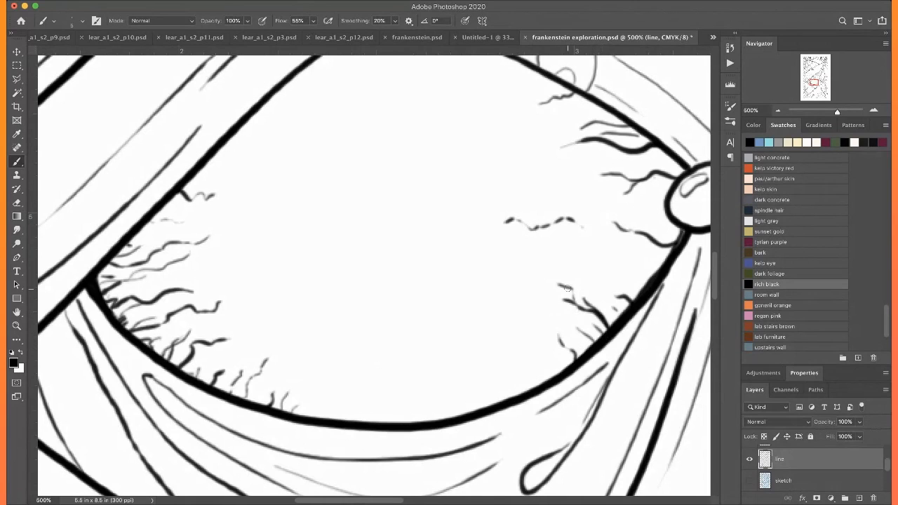
# Outline a long curved highlight shape on the eyeball, redoing the first stroke
pyautogui.moveTo(568, 288); pyautogui.dragTo(435, 342)
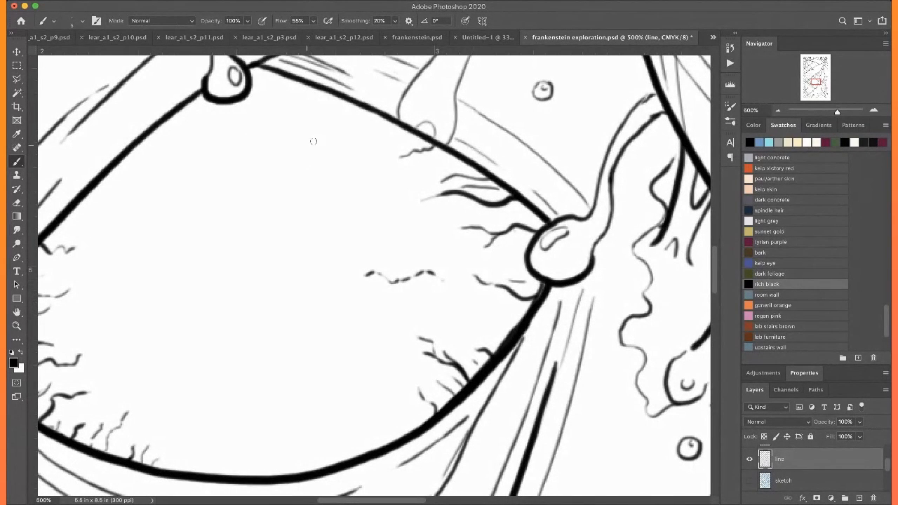
pyautogui.moveTo(342, 118)
pyautogui.mouseDown()
pyautogui.moveTo(362, 155)
pyautogui.moveTo(284, 350)
pyautogui.moveTo(266, 109)
pyautogui.moveTo(346, 129)
pyautogui.mouseUp()
pyautogui.press('super+z')
pyautogui.moveTo(316, 120)
pyautogui.mouseDown()
pyautogui.moveTo(403, 302)
pyautogui.moveTo(385, 370)
pyautogui.moveTo(315, 403)
pyautogui.moveTo(314, 258)
pyautogui.moveTo(281, 183)
pyautogui.moveTo(288, 126)
pyautogui.mouseUp()
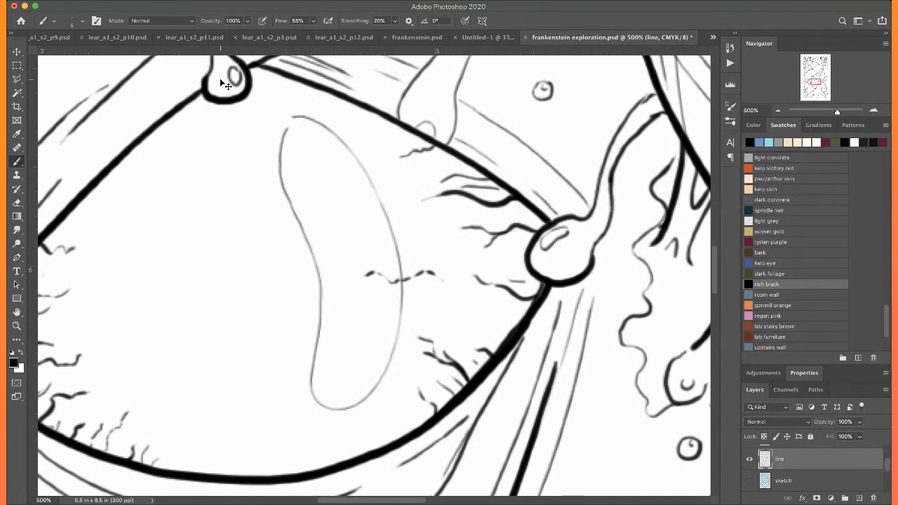
pyautogui.press('super+0')
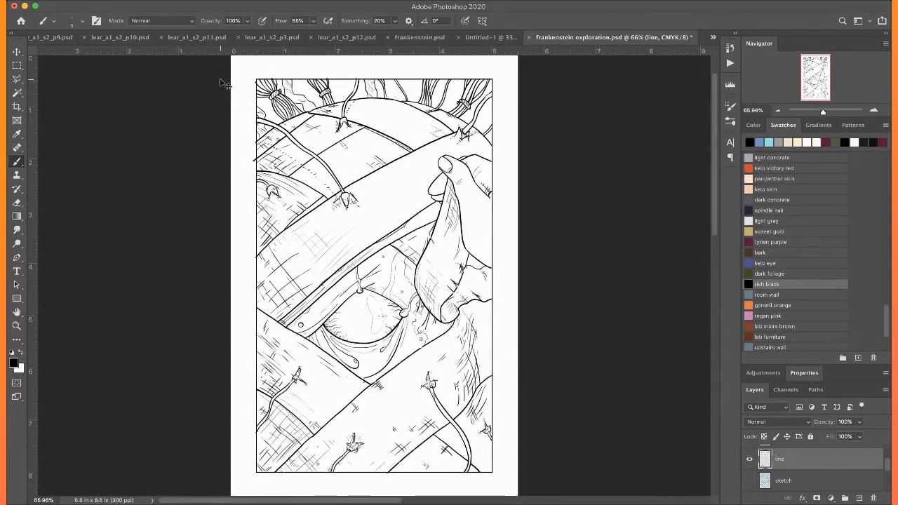
# Outline small rounded highlight shapes beside the veins in the eyeball's lower left area
pyautogui.press('super+equal')
pyautogui.press('super+equal')
pyautogui.press('super+equal')
pyautogui.press('super+equal')
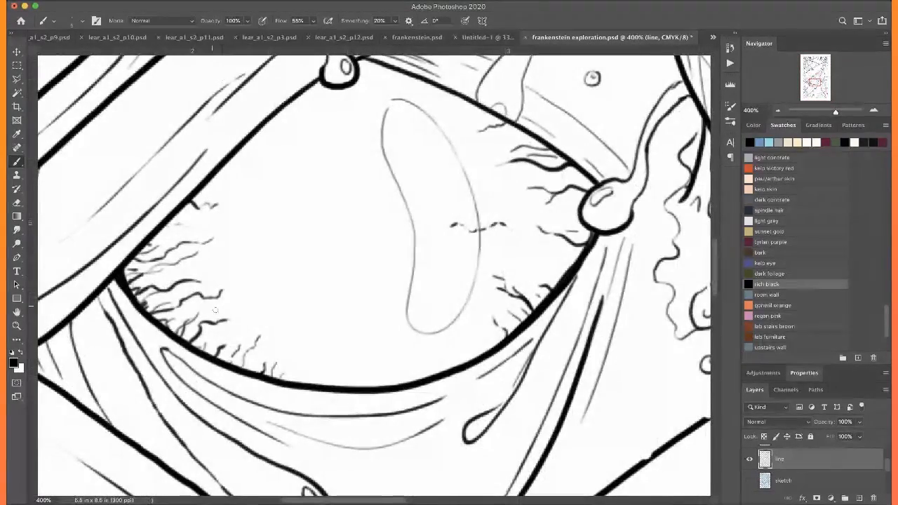
pyautogui.moveTo(225, 274)
pyautogui.mouseDown()
pyautogui.moveTo(263, 345)
pyautogui.moveTo(287, 319)
pyautogui.moveTo(232, 278)
pyautogui.mouseUp()
pyautogui.press('super+minus')
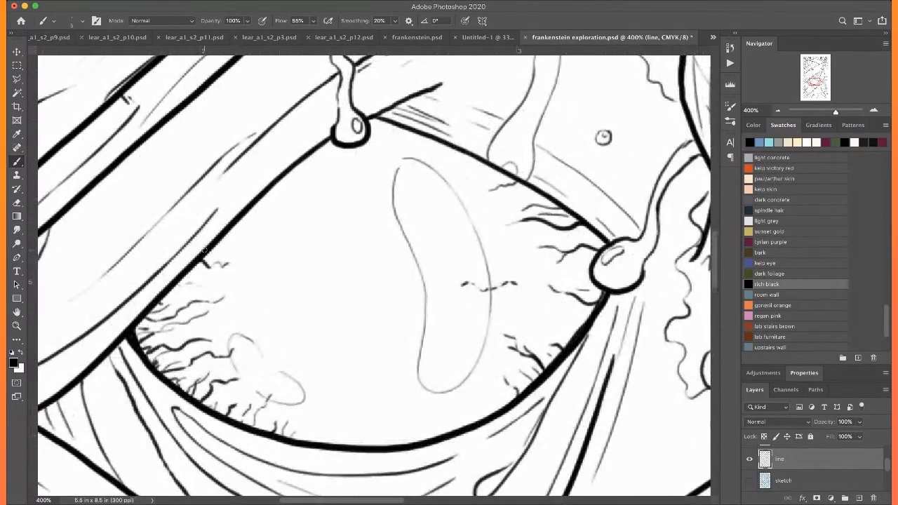
pyautogui.press('super+0')
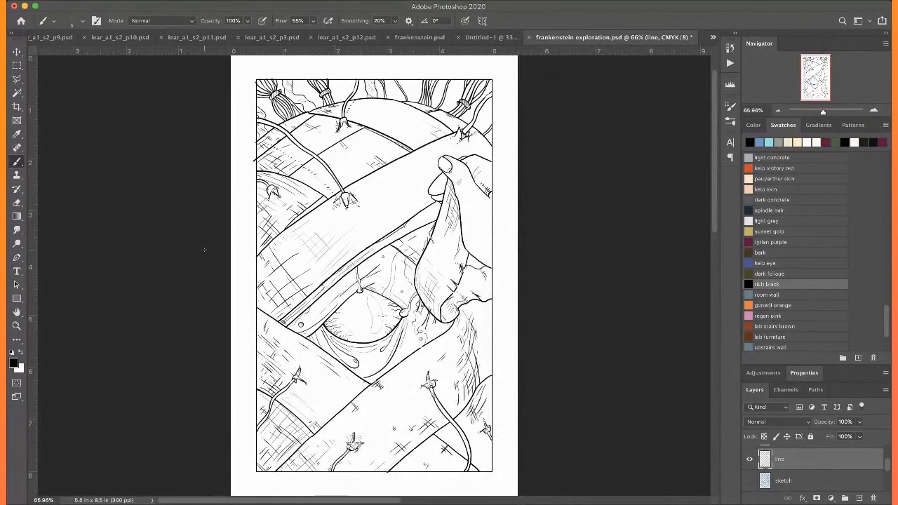
# Add fine crease and fold lines along the edges of the bandages to the left of the eye
pyautogui.press('super+plus')
pyautogui.press('super+plus')
pyautogui.moveTo(205, 249); pyautogui.dragTo(434, 250)
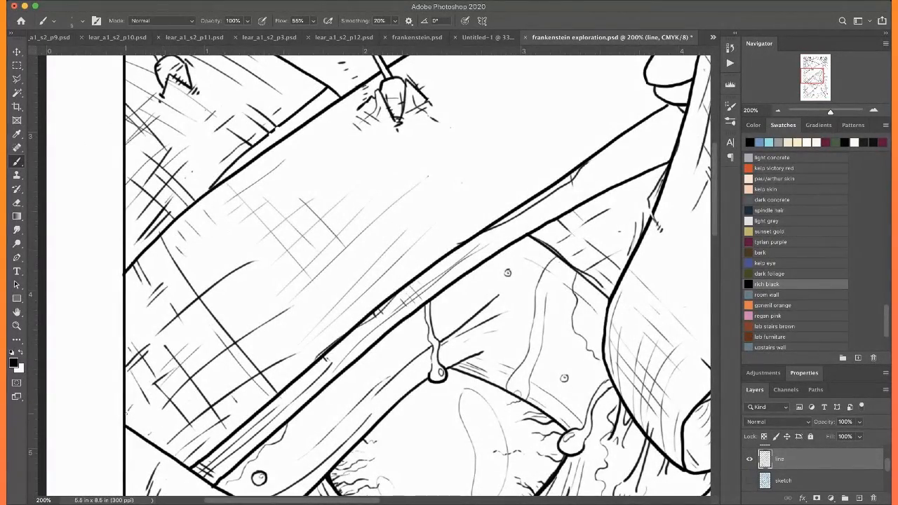
pyautogui.moveTo(151, 397)
pyautogui.mouseDown()
pyautogui.moveTo(142, 356)
pyautogui.moveTo(202, 339)
pyautogui.moveTo(215, 204)
pyautogui.moveTo(287, 264)
pyautogui.moveTo(285, 274)
pyautogui.mouseUp()
pyautogui.moveTo(211, 237); pyautogui.dragTo(287, 298)
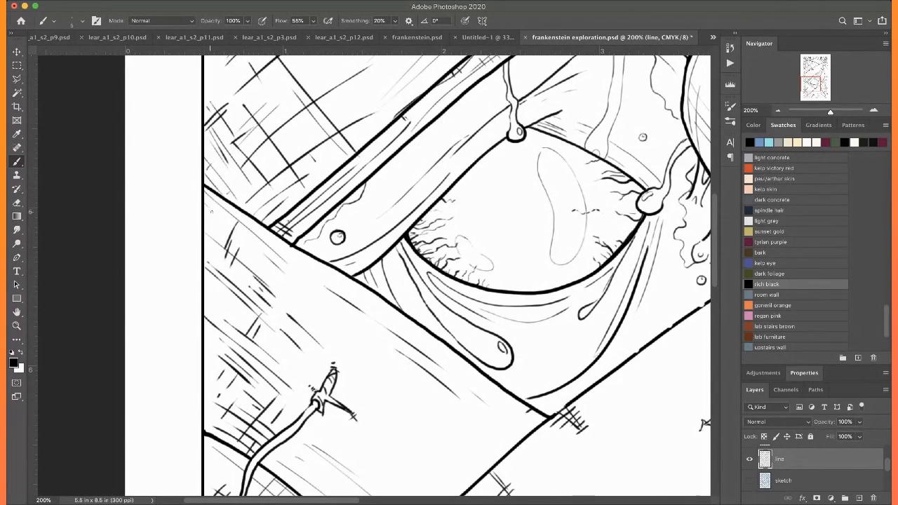
pyautogui.moveTo(226, 201); pyautogui.dragTo(261, 223)
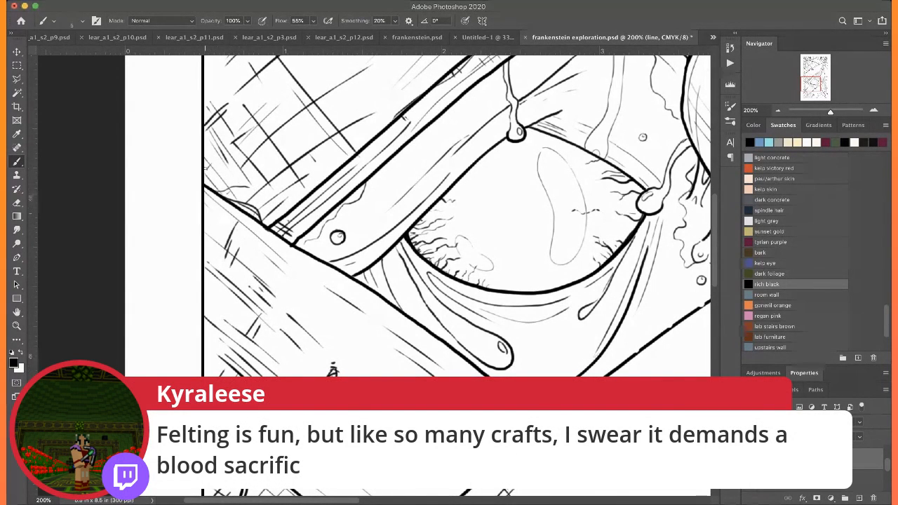
# Draw thin wavy crease lines along the bandage edges in the lower part of the illustration
pyautogui.scroll(-5, 206, 167)
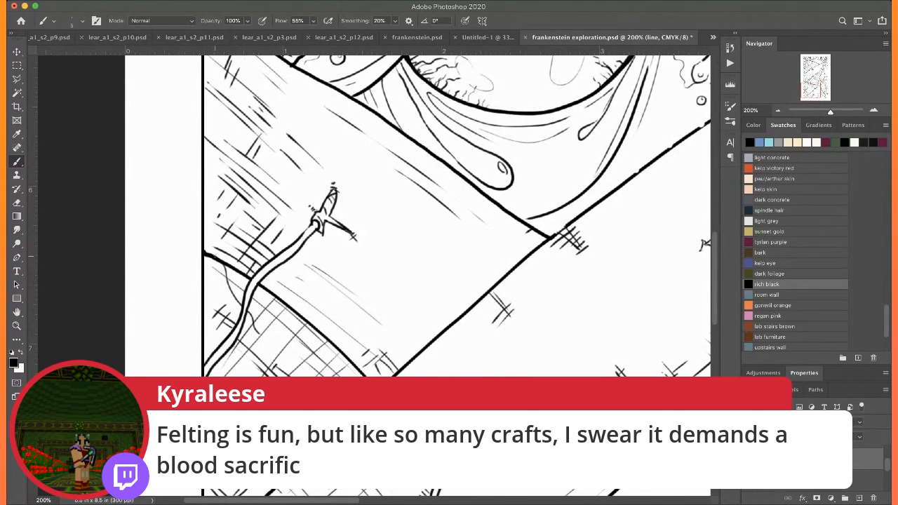
pyautogui.scroll(-4, 307, 272)
pyautogui.hscroll(2, 307, 273)
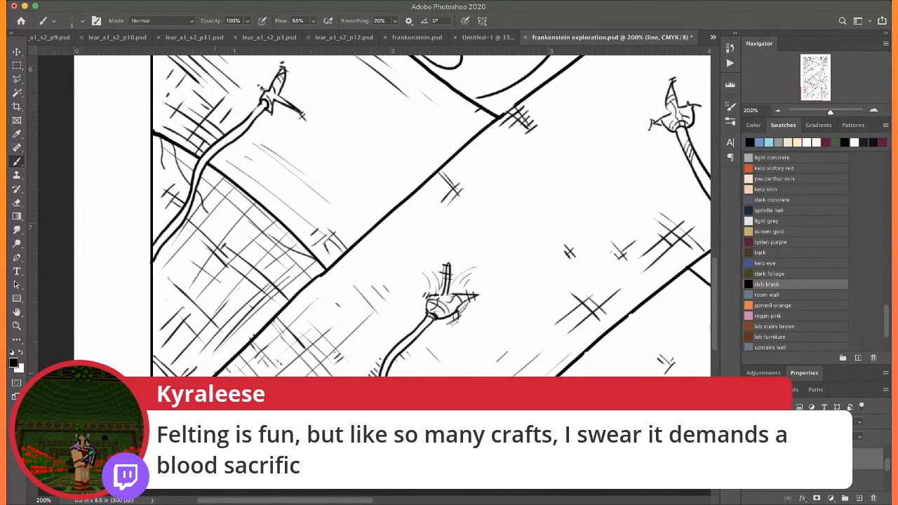
pyautogui.hscroll(8, 344, 211)
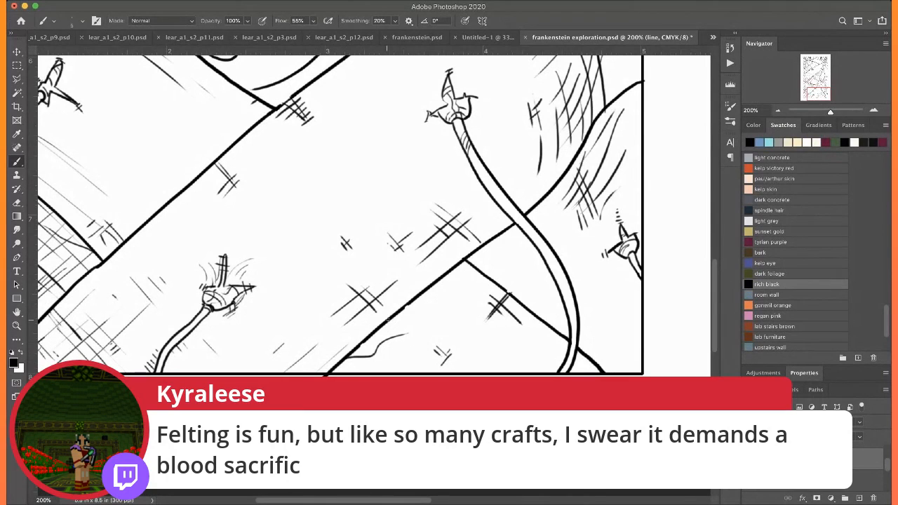
# Draw short seam dashes running down from the stitch across the lower right bandage and add creases along the nearby edges
pyautogui.hscroll(4, 402, 284)
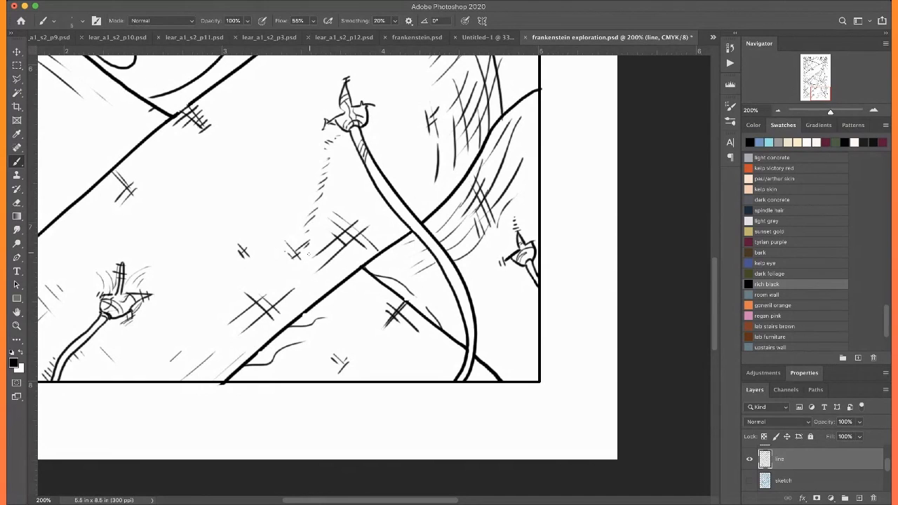
pyautogui.moveTo(289, 304); pyautogui.dragTo(301, 292)
pyautogui.scroll(5, 295, 365)
pyautogui.hscroll(5, 294, 365)
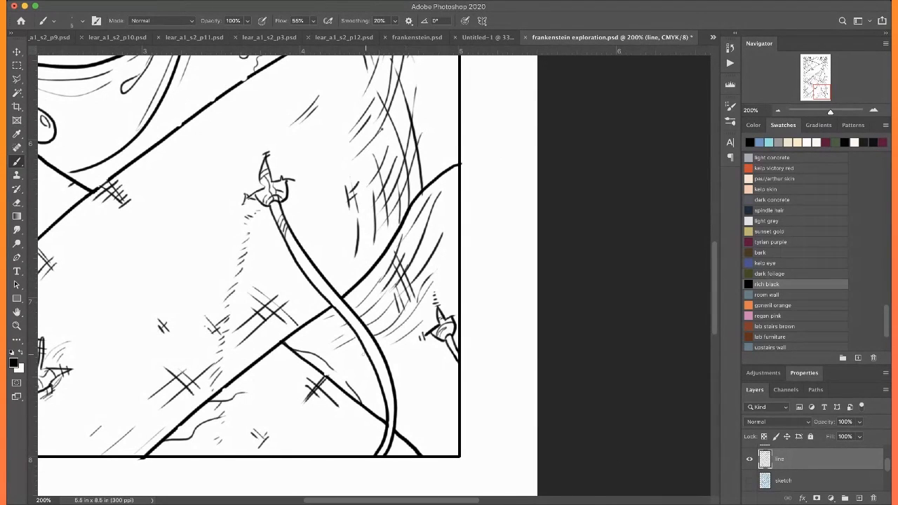
# Add creases along the bandage edge below the eye and light hatching around the curled flap
pyautogui.scroll(5, 236, 201)
pyautogui.hscroll(-3, 236, 202)
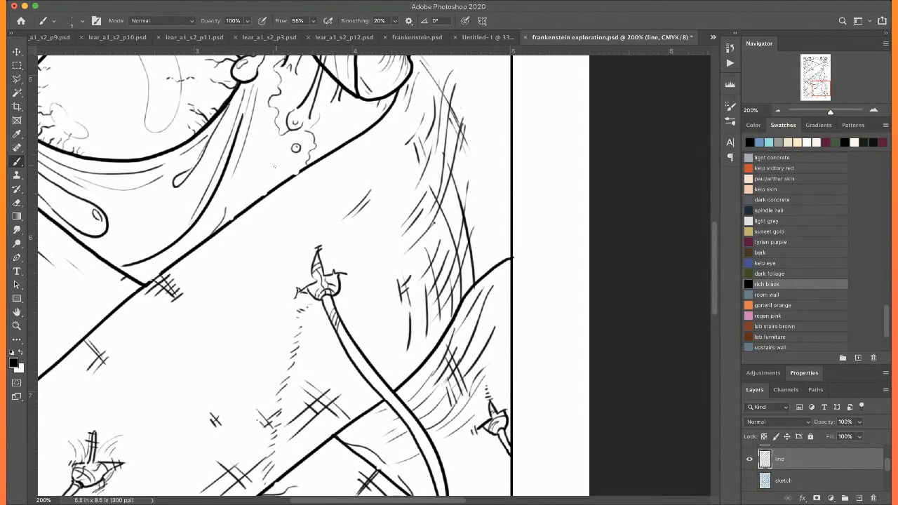
pyautogui.scroll(3, 329, 122)
pyautogui.hscroll(-1, 329, 123)
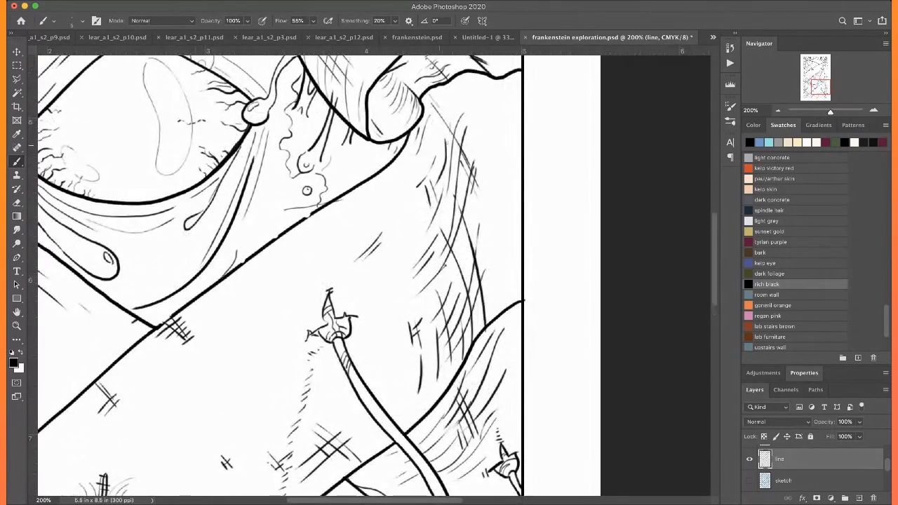
pyautogui.scroll(8, 483, 133)
pyautogui.hscroll(-2, 483, 133)
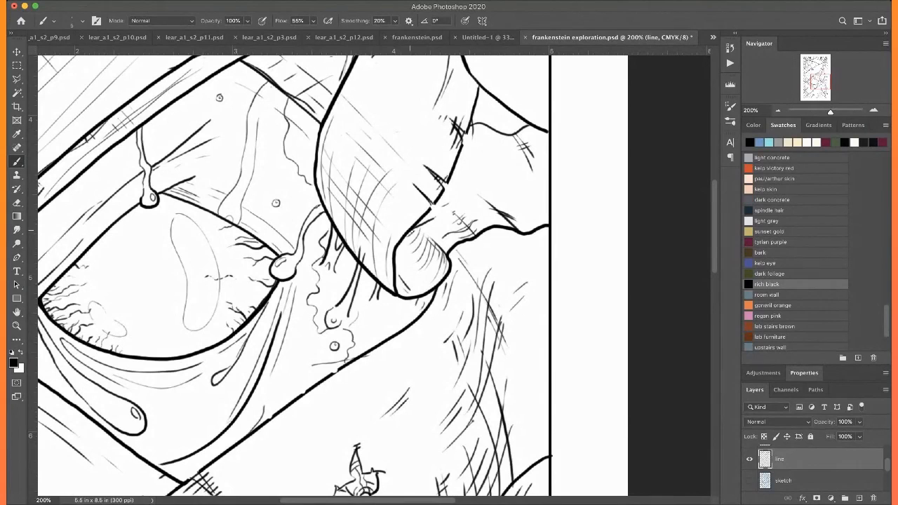
pyautogui.moveTo(417, 242); pyautogui.dragTo(437, 265)
pyautogui.scroll(4, 411, 264)
pyautogui.hscroll(2, 411, 264)
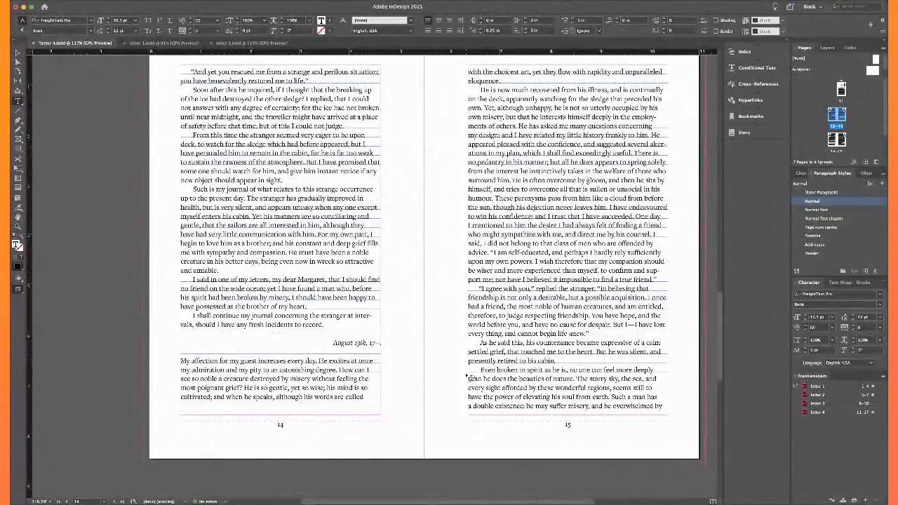
# In InDesign, replace the characters after "17" in the August 13th date line with an em dash
pyautogui.click(372, 343)
pyautogui.hotkey('shift', 'Right')
pyautogui.hotkey('shift', 'Right')
pyautogui.write('—')
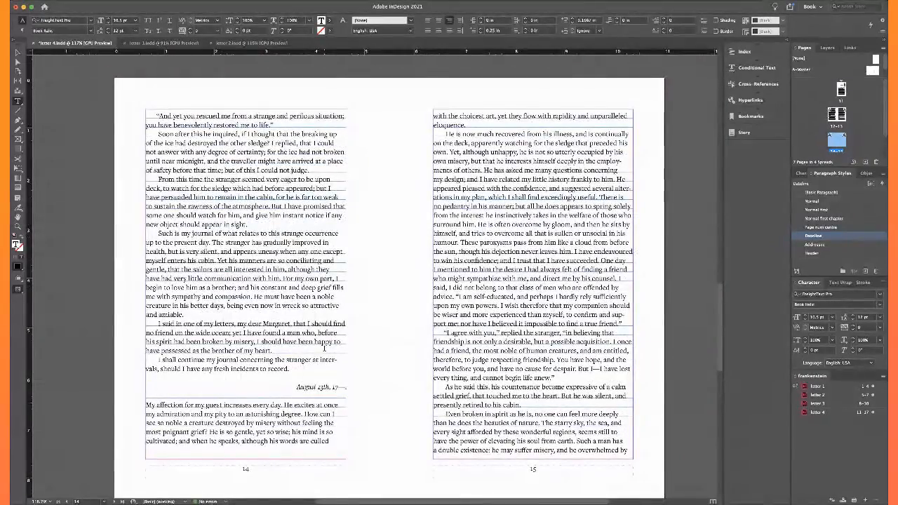
# Shorten the text frame on page 15 by one line and check the text flow on pages 16 and 17
pyautogui.scroll(-4, 324, 349)
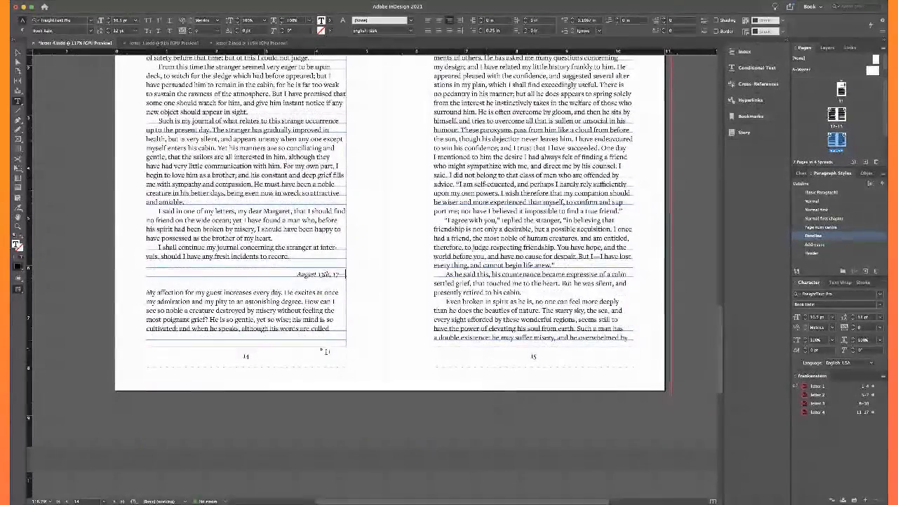
pyautogui.click(18, 53)
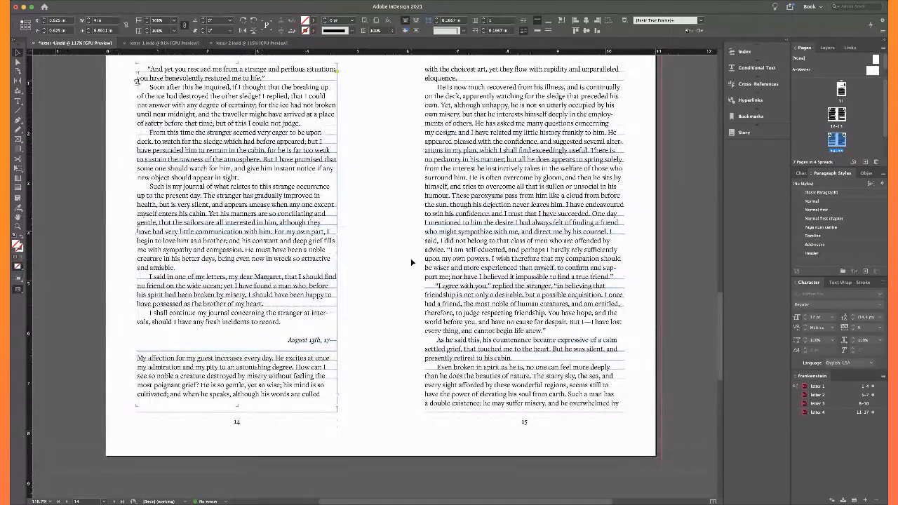
pyautogui.click(412, 262)
pyautogui.click(461, 293)
pyautogui.scroll(2, 460, 293)
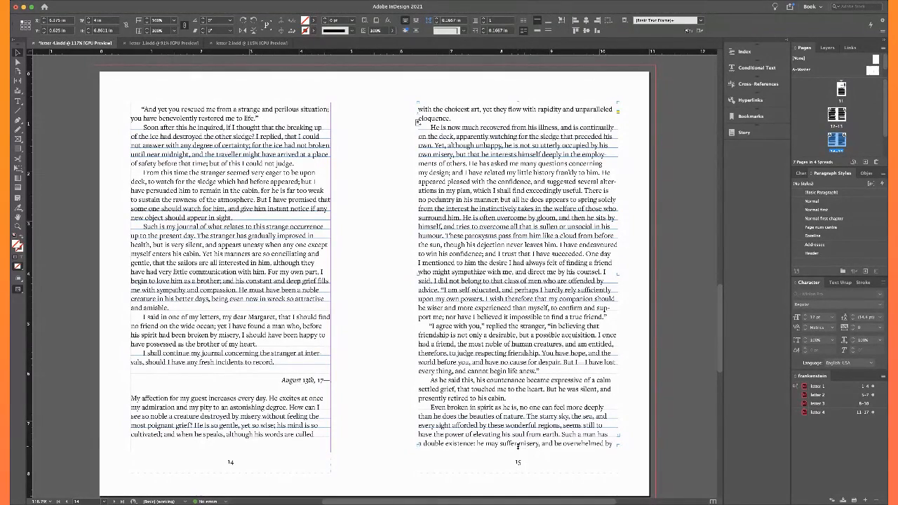
pyautogui.moveTo(518, 446); pyautogui.dragTo(518, 438)
pyautogui.click(423, 476)
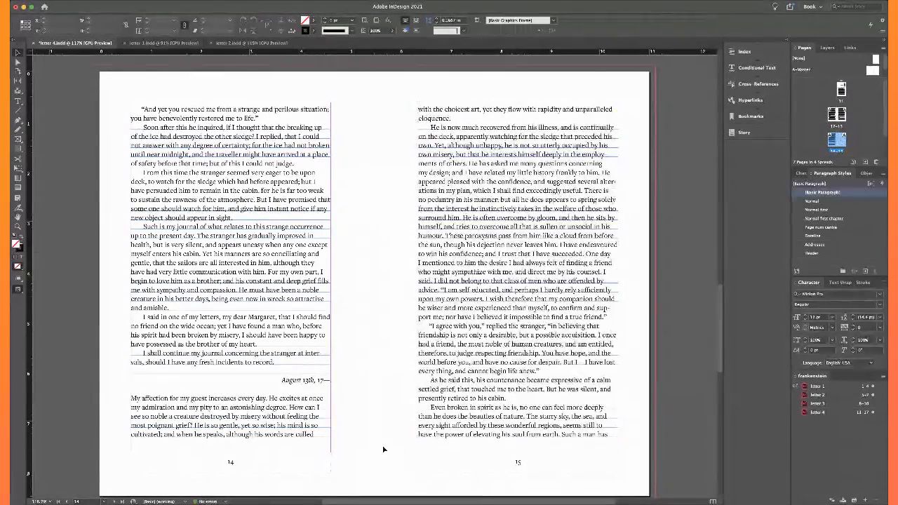
pyautogui.scroll(-10, 374, 424)
pyautogui.scroll(3, 374, 424)
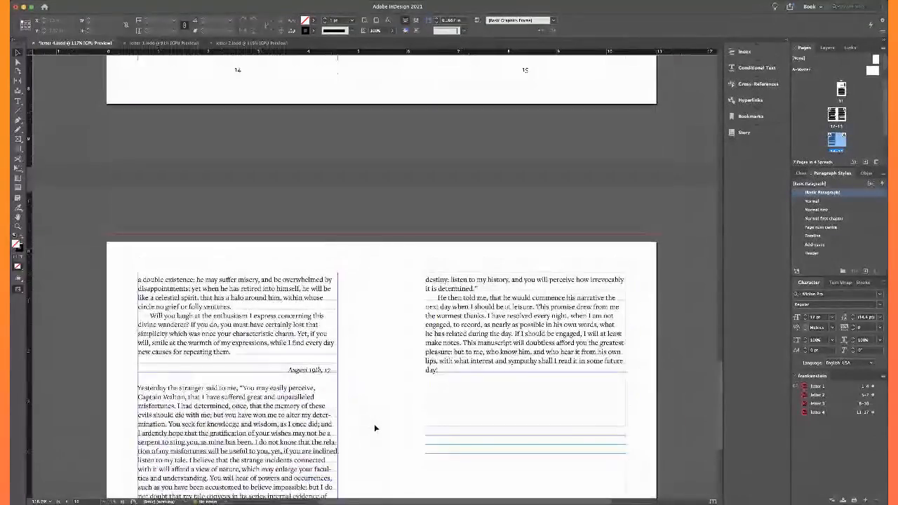
pyautogui.scroll(-3, 374, 424)
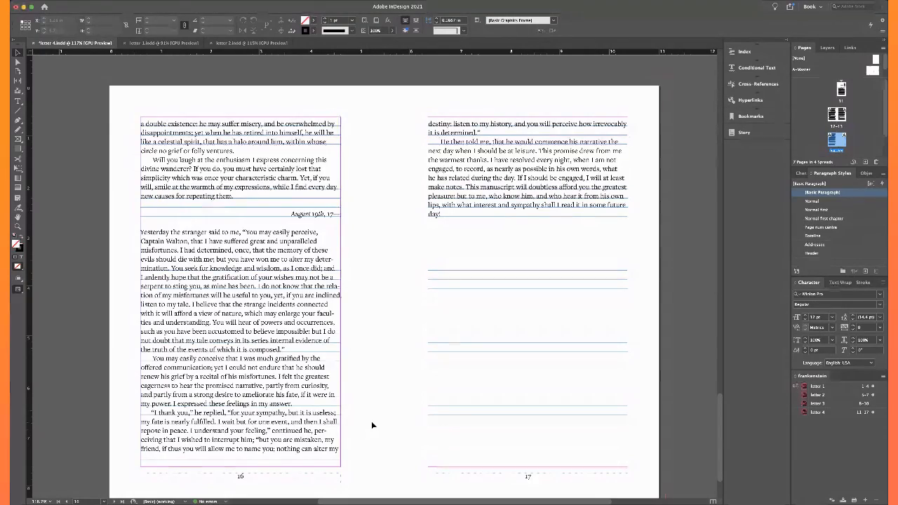
pyautogui.scroll(1, 371, 425)
pyautogui.scroll(12, 371, 421)
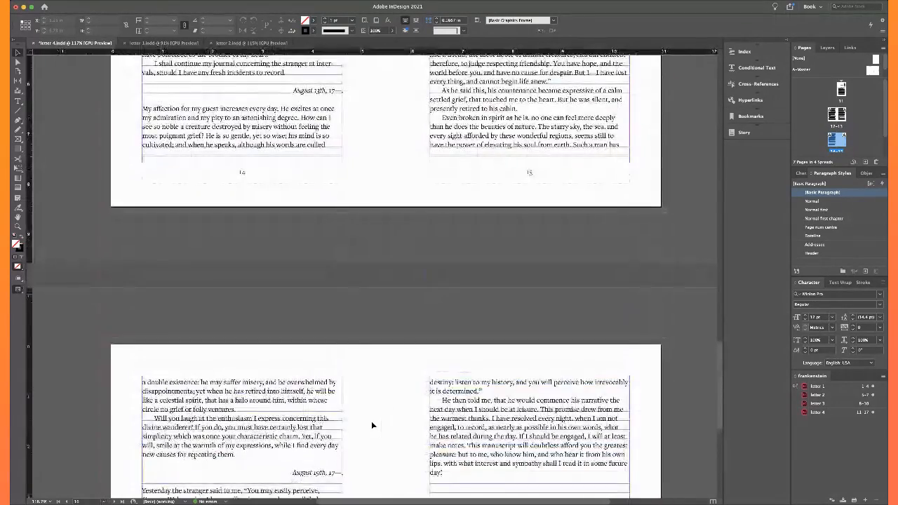
# On page 15, keep the "I" that follows "counsel." together with "said" at the start of the next line
pyautogui.scroll(4, 386, 372)
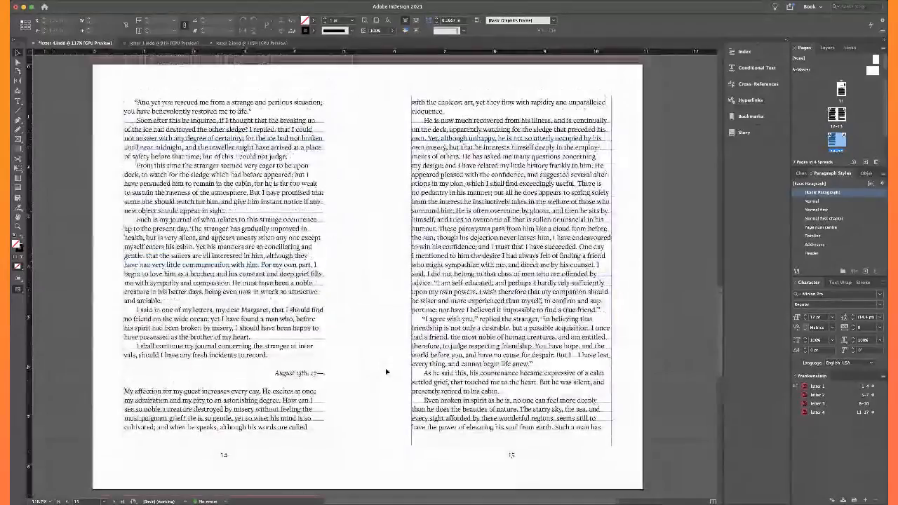
pyautogui.scroll(6, 570, 312)
pyautogui.scroll(4, 569, 312)
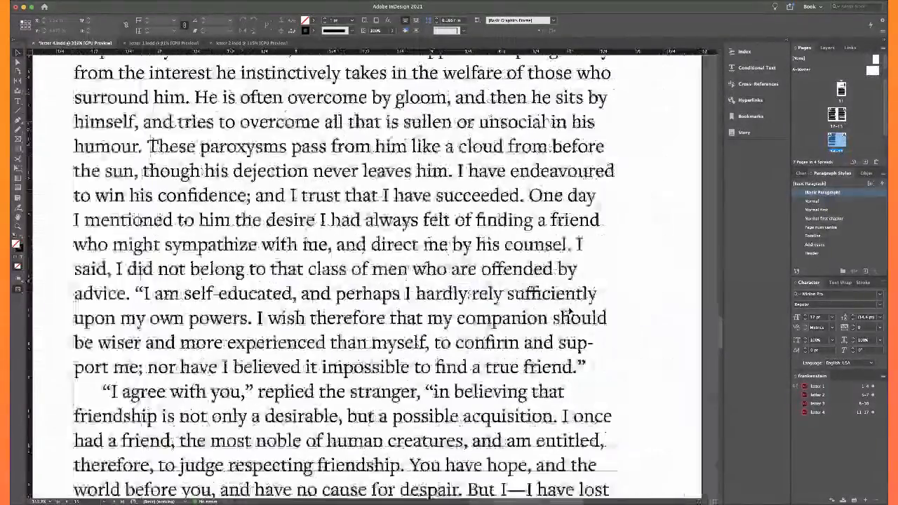
pyautogui.click(583, 346)
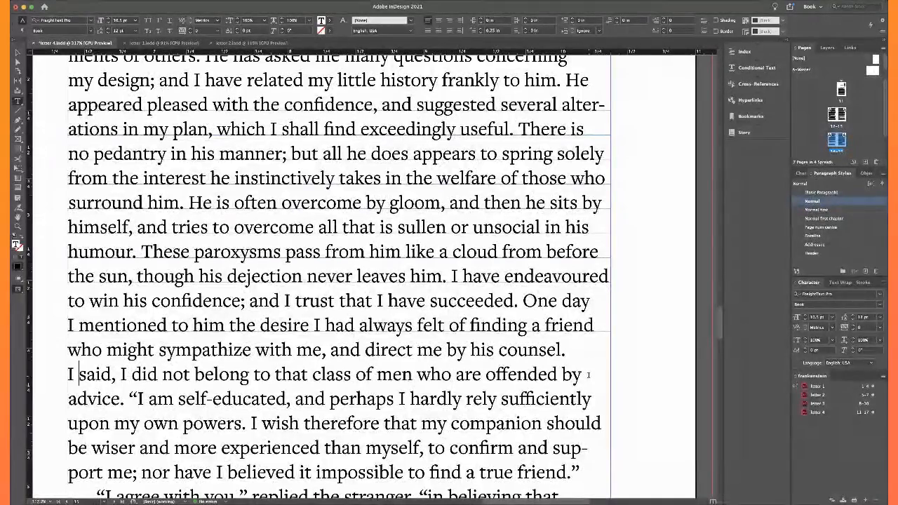
pyautogui.press('super+minus')
pyautogui.press('super+minus')
pyautogui.press('super+minus')
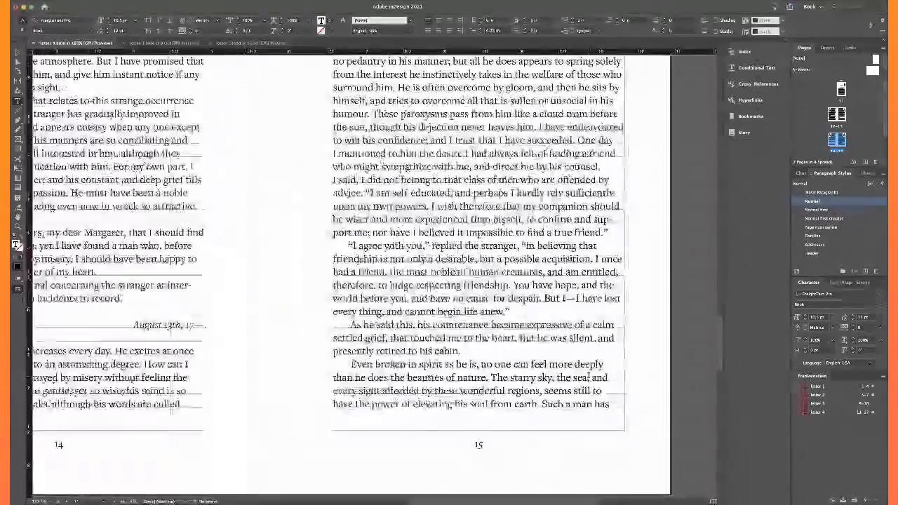
pyautogui.press('super+minus')
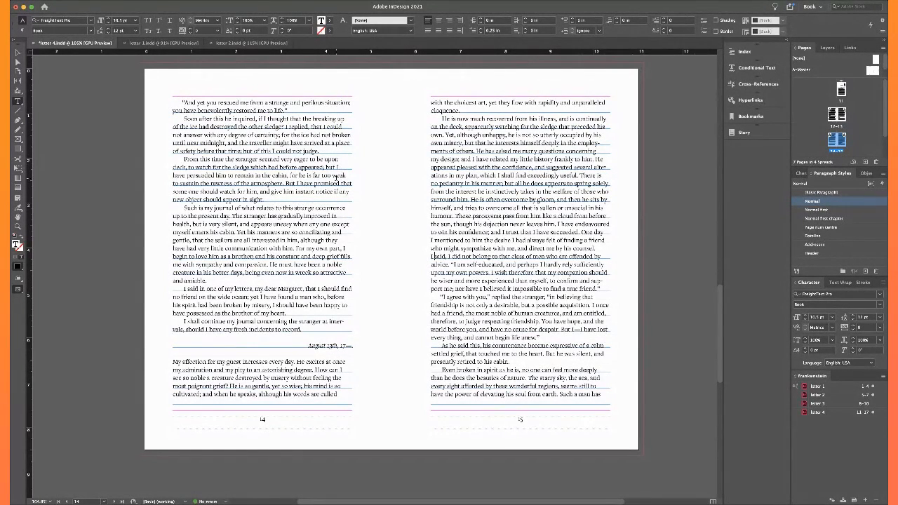
# On page 12, join "our" and "captain" with a nonbreaking space so both words sit on the same line
pyautogui.scroll(6, 335, 163)
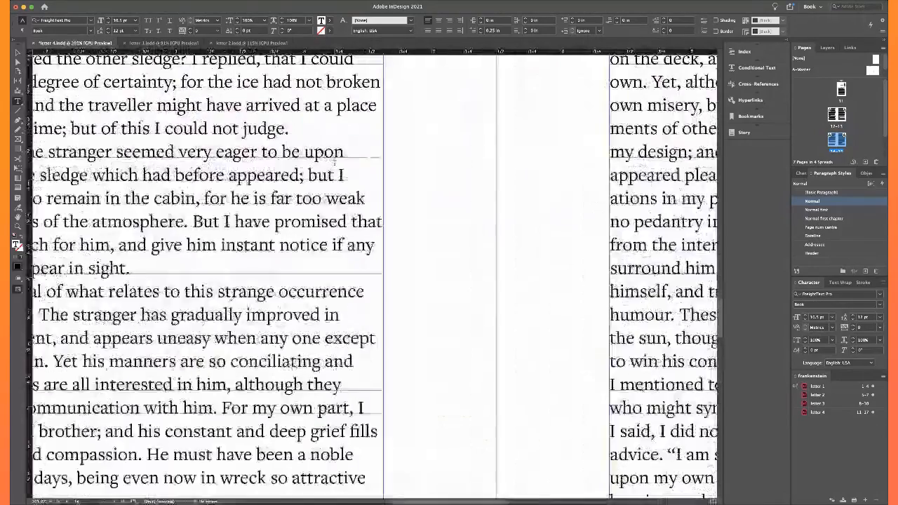
pyautogui.scroll(2, 336, 163)
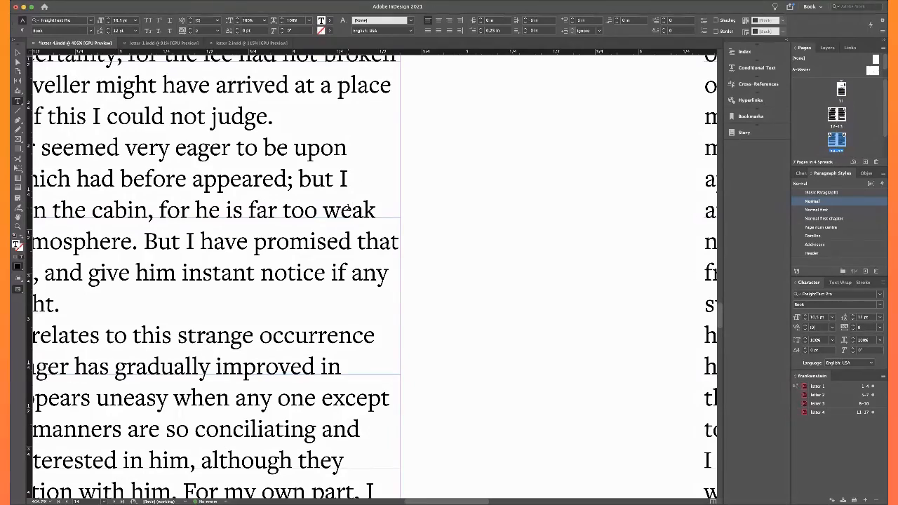
pyautogui.scroll(-5, 349, 207)
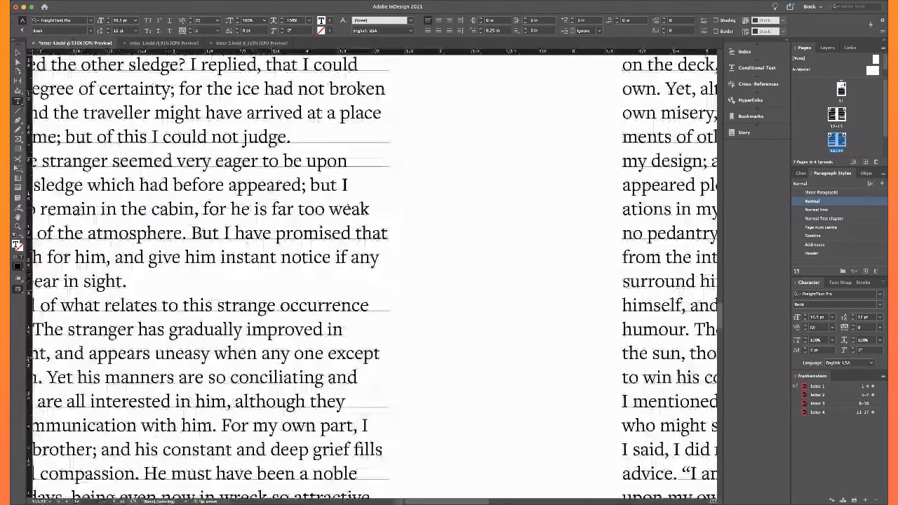
pyautogui.scroll(-4, 349, 207)
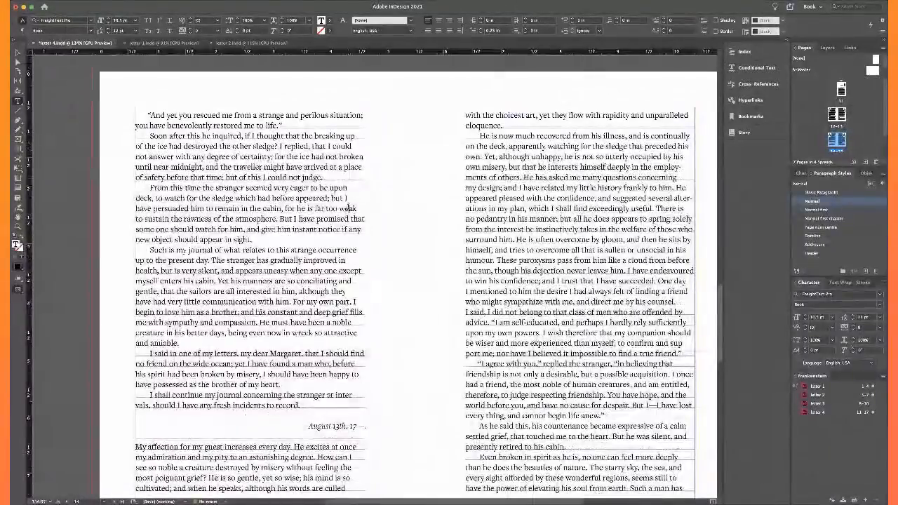
pyautogui.scroll(5, 347, 206)
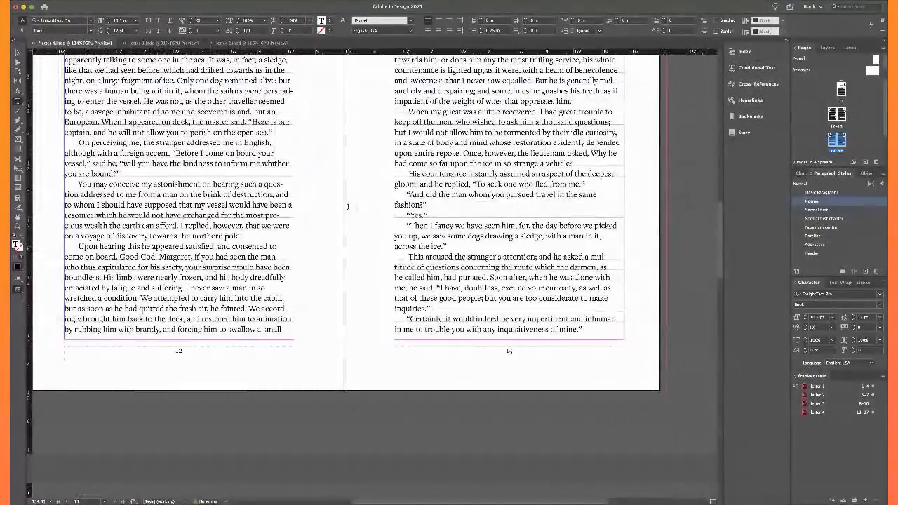
pyautogui.scroll(4, 348, 206)
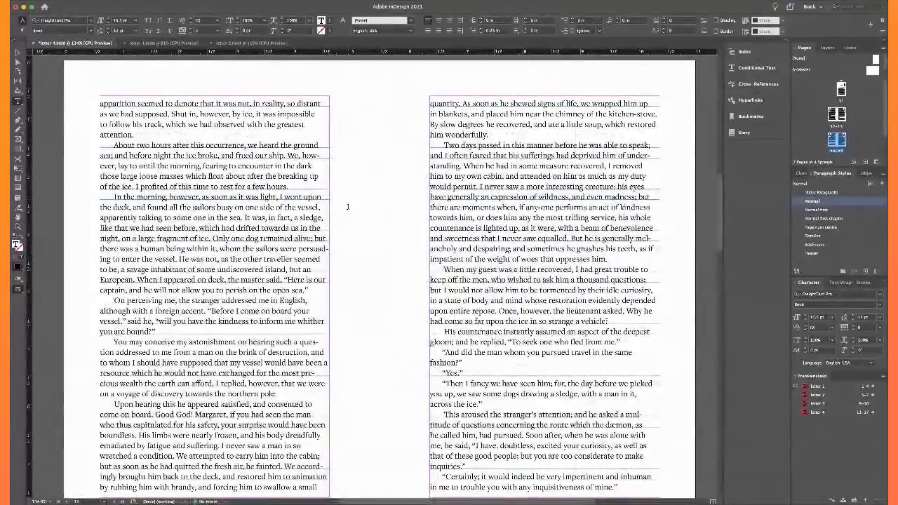
pyautogui.scroll(-1, 347, 206)
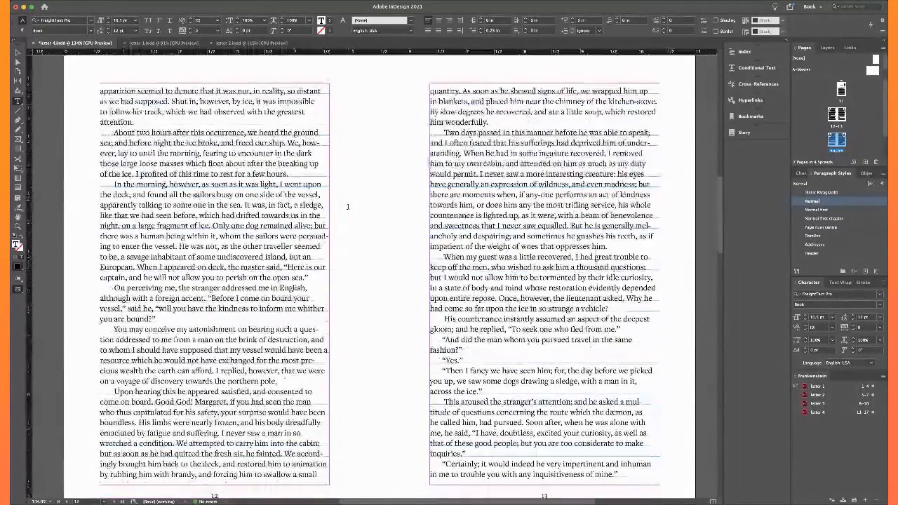
pyautogui.click(325, 263)
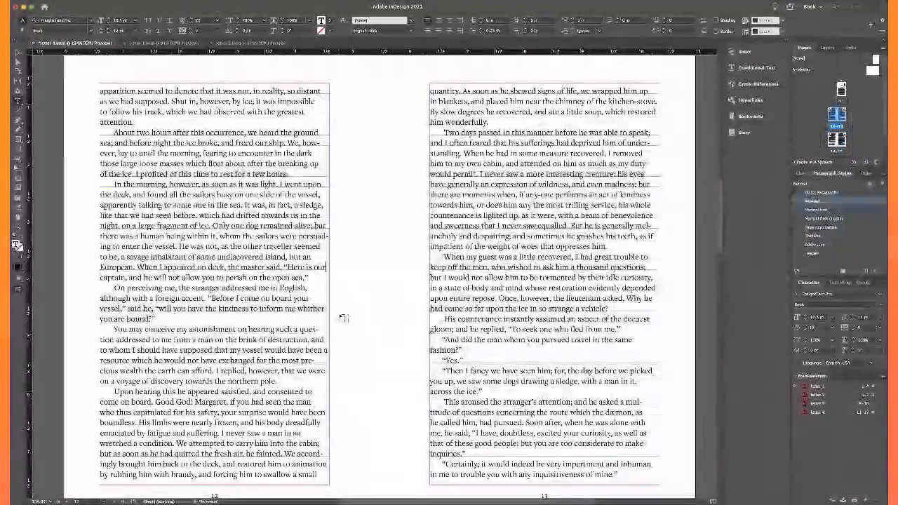
pyautogui.press('alt+super+x')
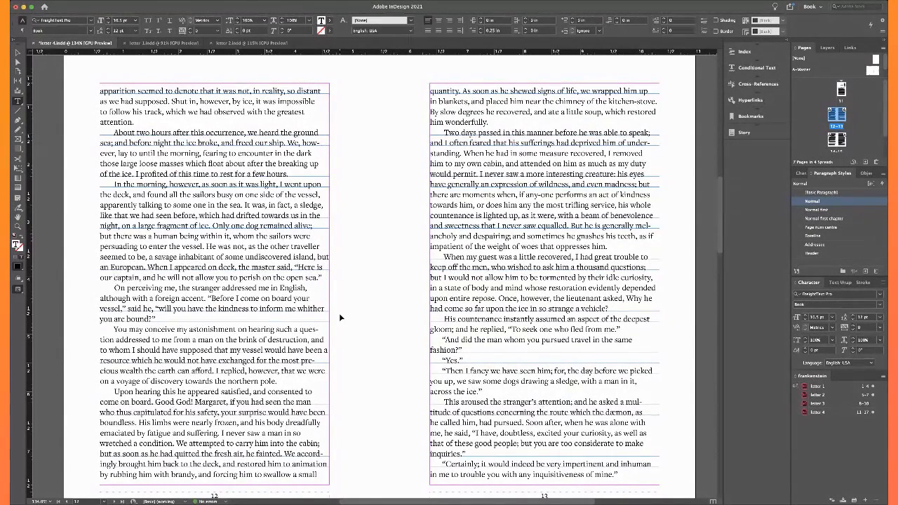
pyautogui.scroll(-10, 343, 318)
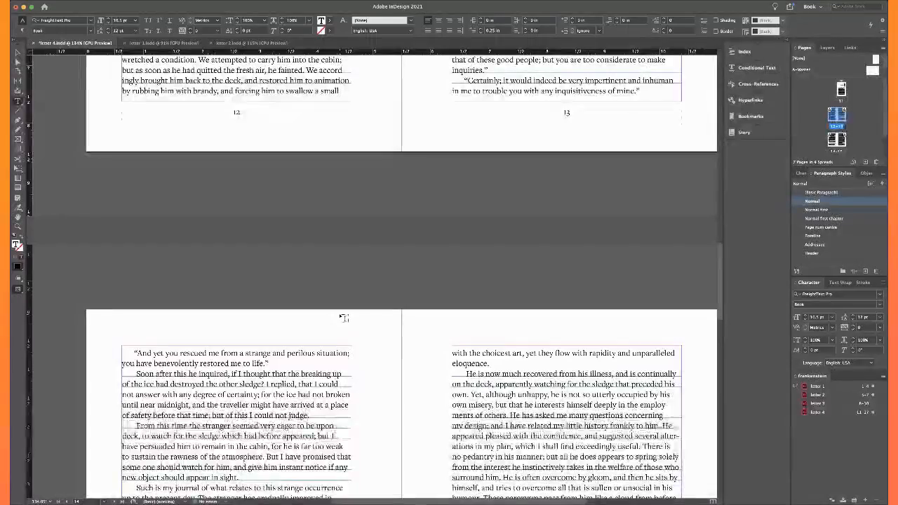
pyautogui.scroll(-10, 343, 318)
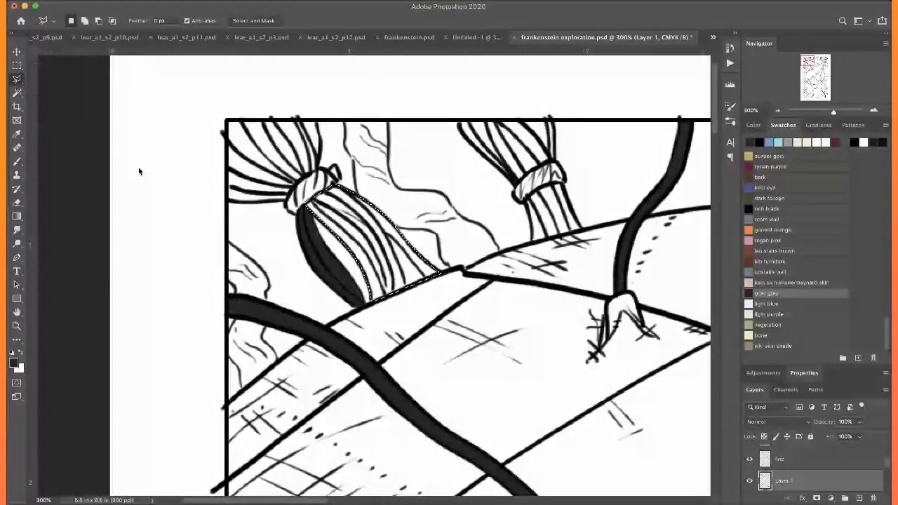
# In Photoshop, fill the selected hair section below the upper-left tie with goat grey on Layer 1 and deselect it
pyautogui.press('i')
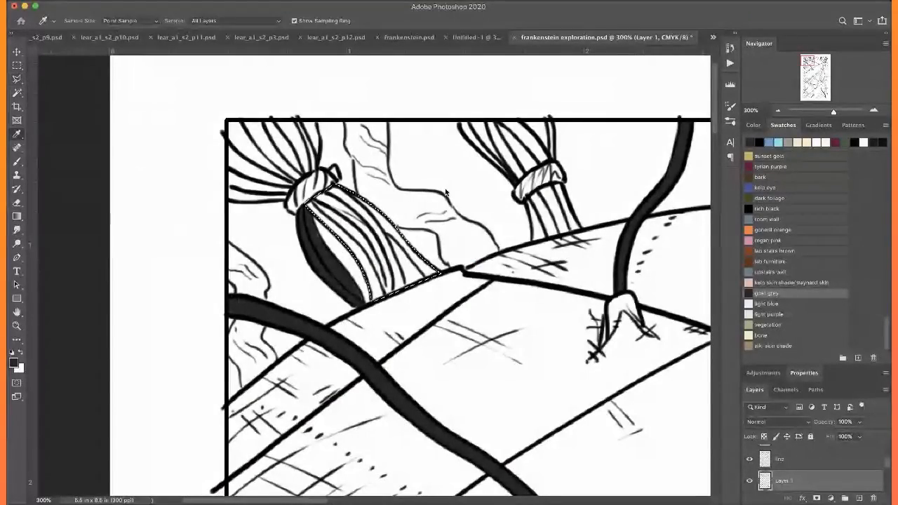
pyautogui.press('l')
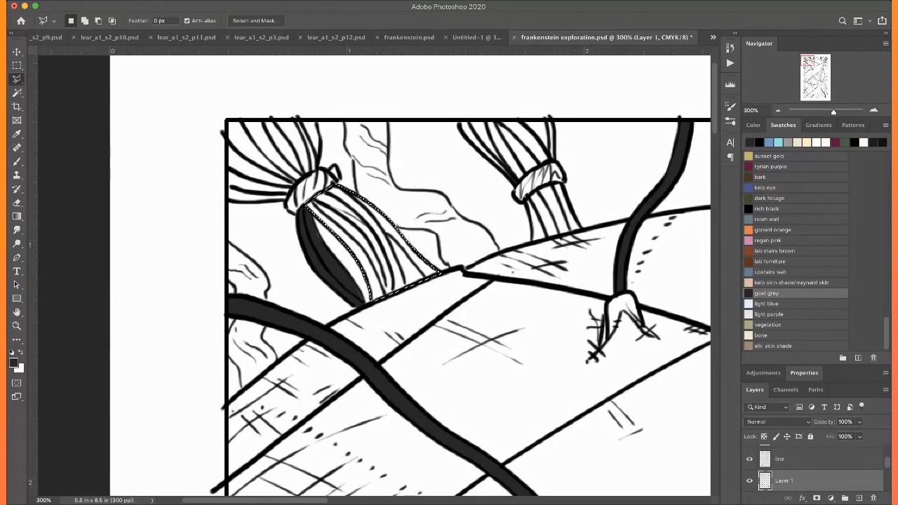
pyautogui.press('i')
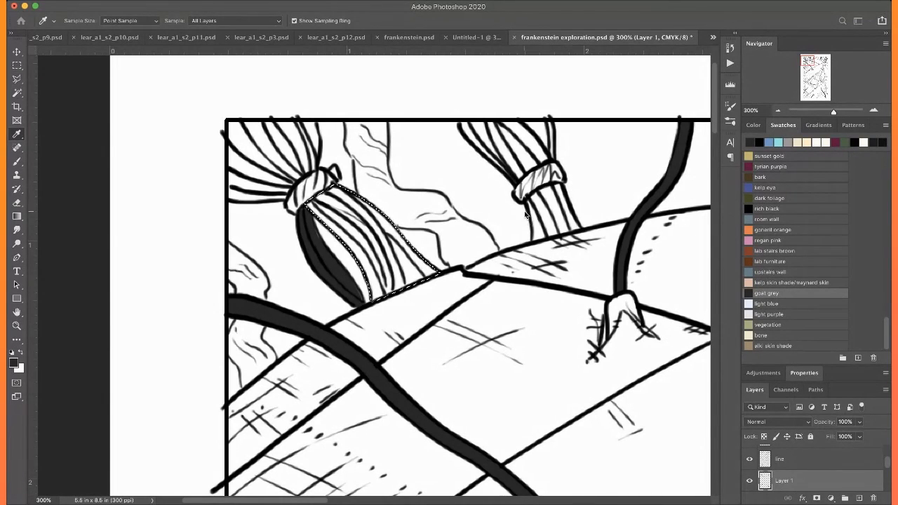
pyautogui.press('l')
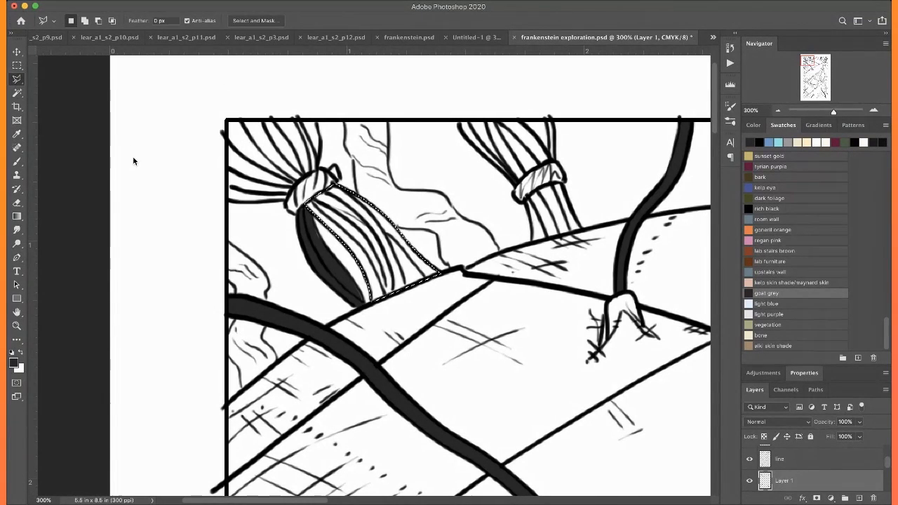
pyautogui.hotkey('shift', 'BackSpace')
pyautogui.press('Return')
pyautogui.press('super+d')
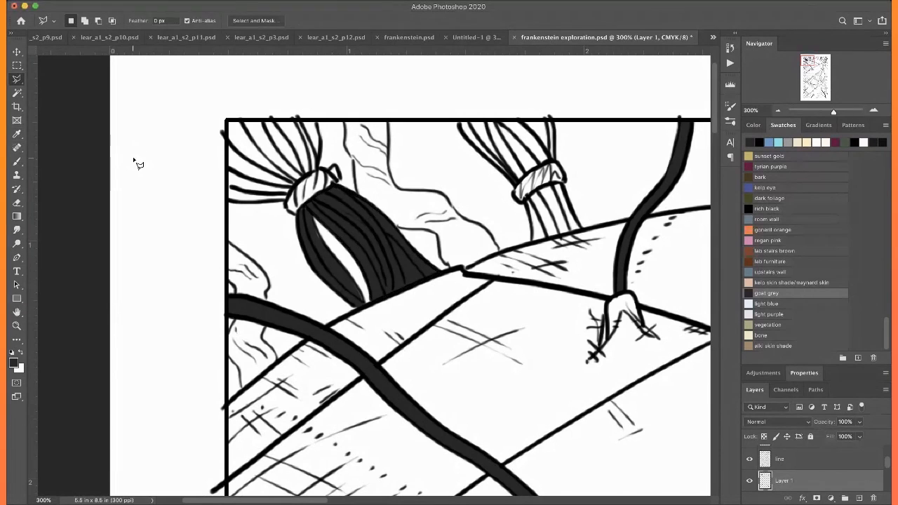
# Outline the hair bunch above the tie in the panel's upper-left corner with the Polygonal Lasso and fill it goat grey
pyautogui.press('b')
pyautogui.press('l')
pyautogui.click(318, 169)
pyautogui.click(321, 143)
pyautogui.click(315, 121)
pyautogui.click(227, 120)
pyautogui.click(228, 201)
pyautogui.click(286, 200)
pyautogui.click(295, 183)
pyautogui.click(321, 171)
pyautogui.hotkey('alt', 'BackSpace')
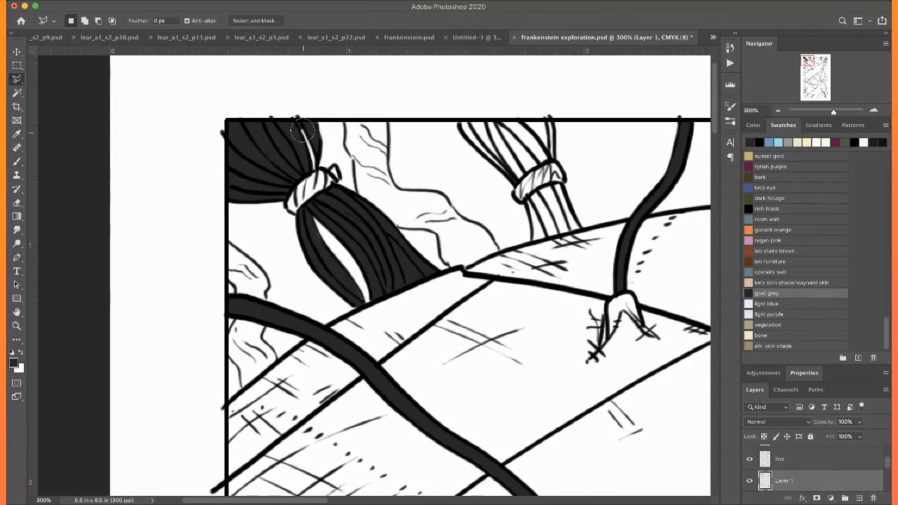
# Outline the second tied hair bunch along the panel's upper edge with the Polygonal Lasso, fill it goat grey, and deselect
pyautogui.press('super+0')
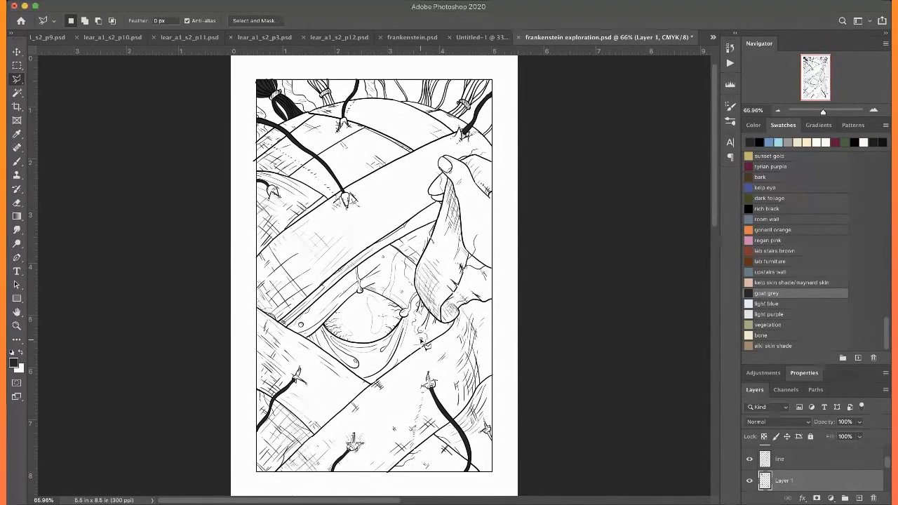
pyautogui.scroll(5, 421, 342)
pyautogui.press('super+=')
pyautogui.press('super+=')
pyautogui.press('super+=')
pyautogui.press('super+=')
pyautogui.press('super+=')
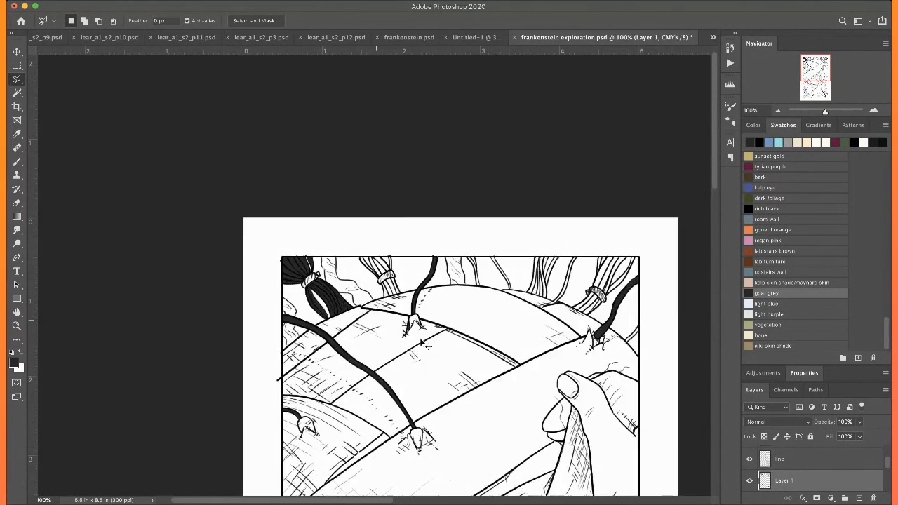
pyautogui.hscroll(1, 421, 341)
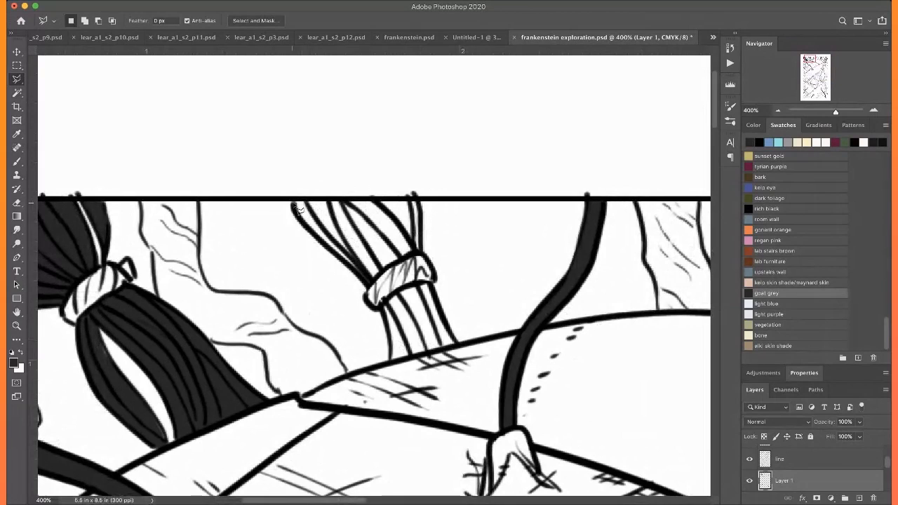
pyautogui.moveTo(293, 202)
pyautogui.mouseDown()
pyautogui.moveTo(371, 287)
pyautogui.moveTo(424, 256)
pyautogui.moveTo(417, 198)
pyautogui.moveTo(413, 242)
pyautogui.moveTo(374, 200)
pyautogui.moveTo(293, 201)
pyautogui.mouseUp()
pyautogui.moveTo(380, 307)
pyautogui.mouseDown()
pyautogui.moveTo(432, 289)
pyautogui.moveTo(462, 351)
pyautogui.moveTo(389, 366)
pyautogui.moveTo(380, 307)
pyautogui.mouseUp()
pyautogui.hotkey('alt', 'BackSpace')
pyautogui.press('super+d')
# Brush goat grey into the forked hair strand and the thin slanted strand beside it at the top of the head
pyautogui.hscroll(10, 155, 166)
pyautogui.hscroll(-3, 159, 169)
pyautogui.scroll(1, 159, 168)
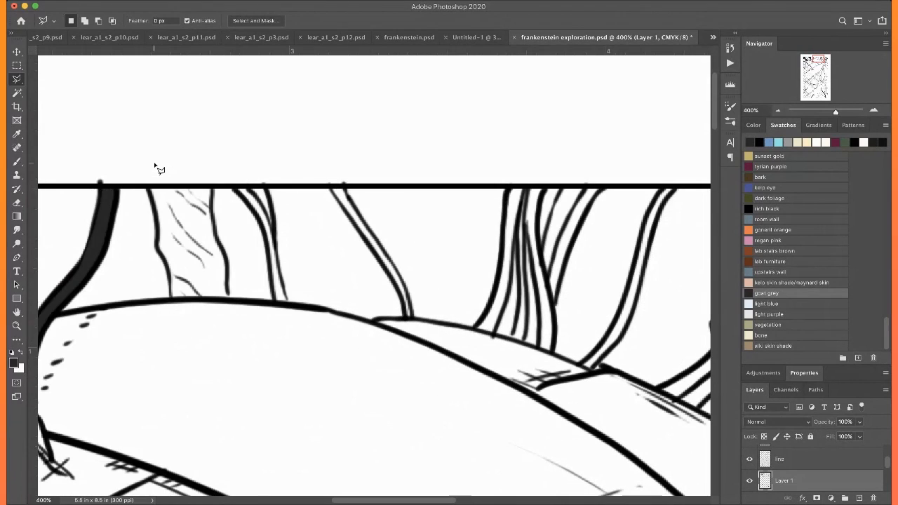
pyautogui.press('b')
pyautogui.moveTo(278, 292); pyautogui.dragTo(269, 254)
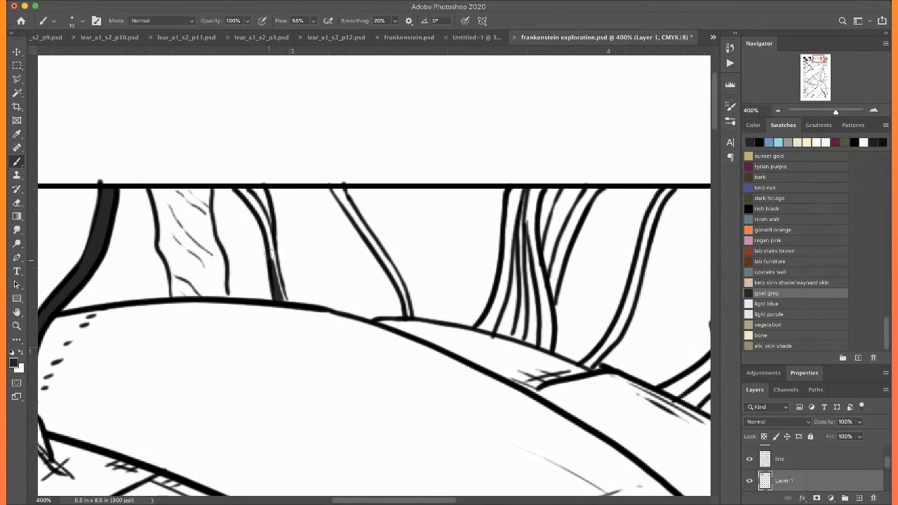
pyautogui.moveTo(279, 290)
pyautogui.mouseDown()
pyautogui.moveTo(268, 238)
pyautogui.moveTo(275, 279)
pyautogui.mouseUp()
pyautogui.moveTo(237, 189)
pyautogui.mouseDown()
pyautogui.moveTo(268, 241)
pyautogui.moveTo(252, 192)
pyautogui.moveTo(265, 226)
pyautogui.mouseUp()
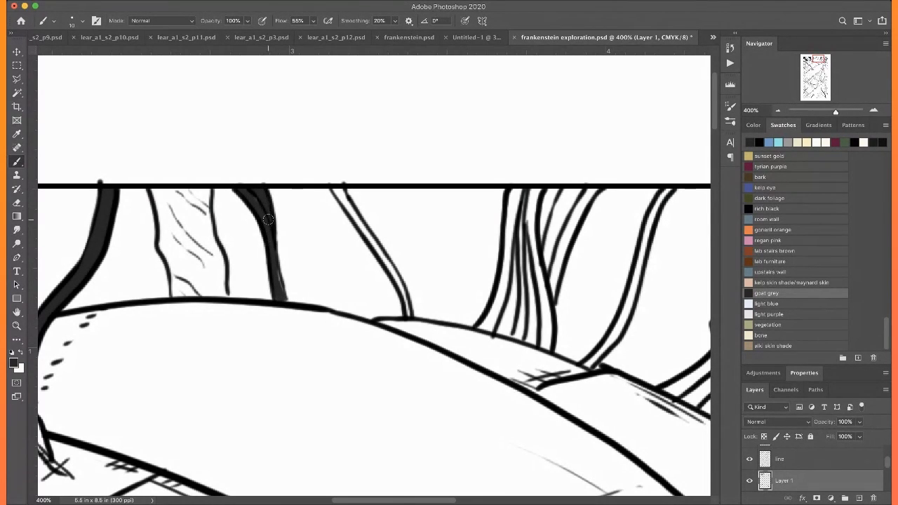
pyautogui.hscroll(5, 281, 287)
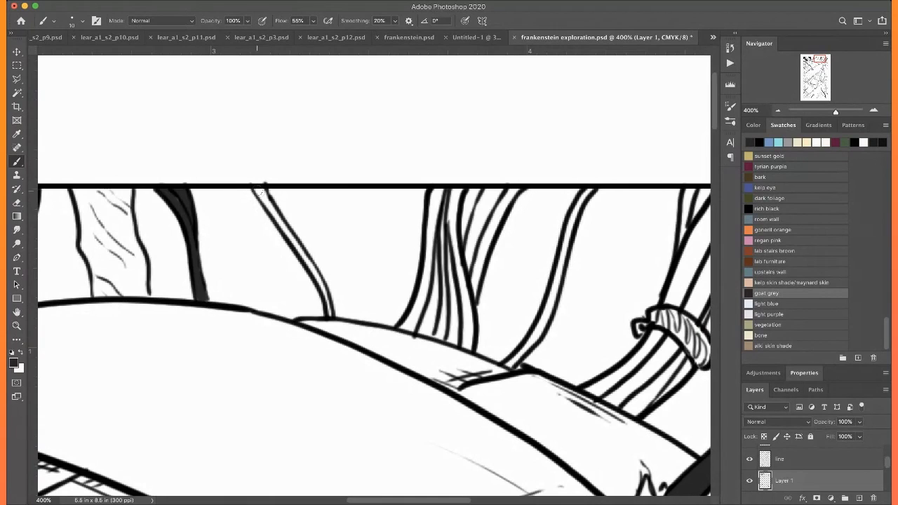
pyautogui.moveTo(264, 193); pyautogui.dragTo(329, 310)
# Outline the thick untied hair bundle near the top of the head with the Polygonal Lasso and fill it goat grey
pyautogui.hscroll(6, 314, 257)
pyautogui.scroll(3, 314, 256)
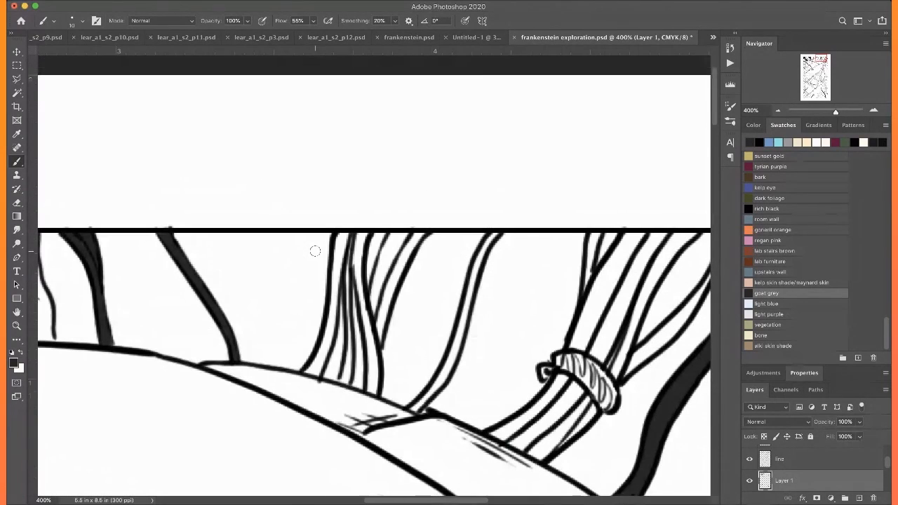
pyautogui.press('l')
pyautogui.click(303, 372)
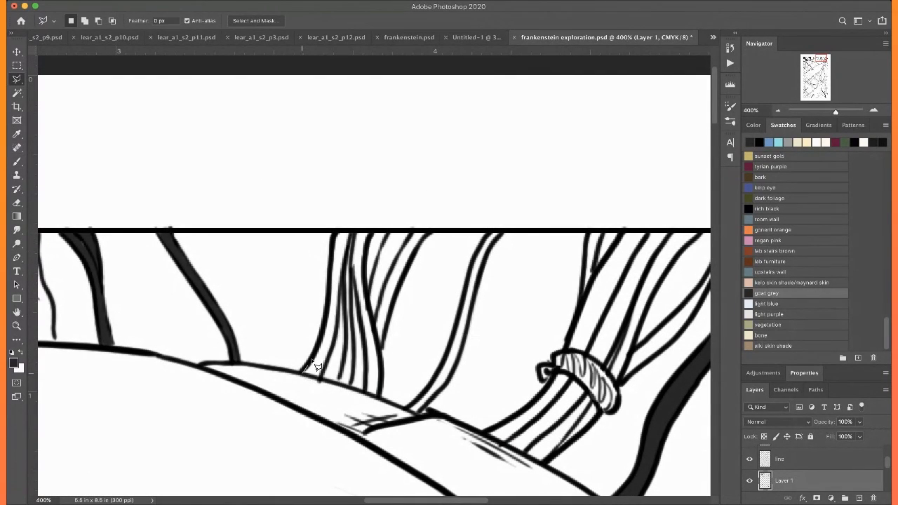
pyautogui.moveTo(319, 352)
pyautogui.mouseDown()
pyautogui.moveTo(339, 249)
pyautogui.moveTo(332, 263)
pyautogui.moveTo(333, 230)
pyautogui.moveTo(434, 229)
pyautogui.moveTo(395, 298)
pyautogui.moveTo(378, 400)
pyautogui.moveTo(321, 399)
pyautogui.moveTo(328, 382)
pyautogui.moveTo(303, 372)
pyautogui.mouseUp()
pyautogui.hotkey('alt', 'BackSpace')
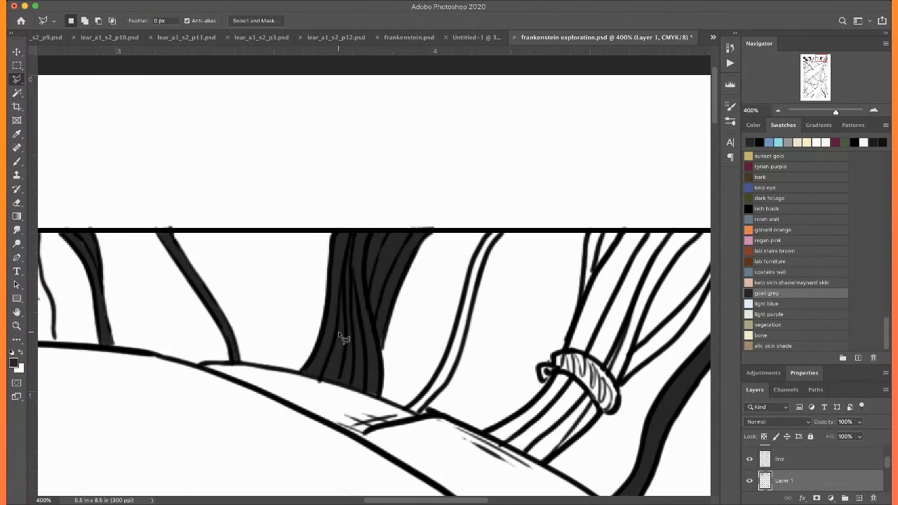
# Remove the grey fill from the gap between strands in the thick untied bundle using a Magic Wand selection
pyautogui.press('w')
pyautogui.click(343, 352)
pyautogui.press('super+d')
pyautogui.click(389, 259)
pyautogui.press('Delete')
pyautogui.click(368, 278)
# Select the spaces between the hair lines above and below the tie of the upper-right bunch with the Magic Wand
pyautogui.hscroll(5, 369, 278)
pyautogui.scroll(-2, 372, 281)
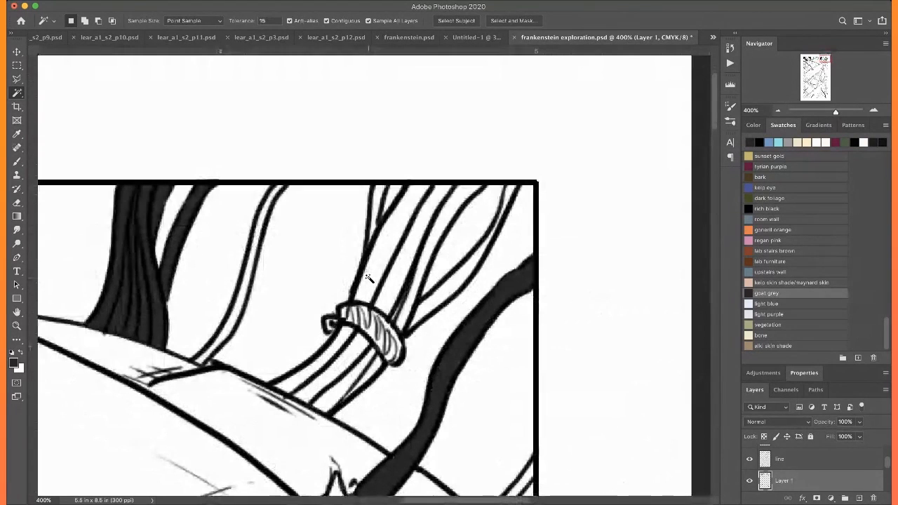
pyautogui.click(304, 377)
pyautogui.keyDown('shift'); pyautogui.click(346, 352); pyautogui.keyUp('shift')
pyautogui.keyDown('shift'); pyautogui.click(359, 374); pyautogui.keyUp('shift')
pyautogui.keyDown('shift'); pyautogui.click(415, 317); pyautogui.keyUp('shift')
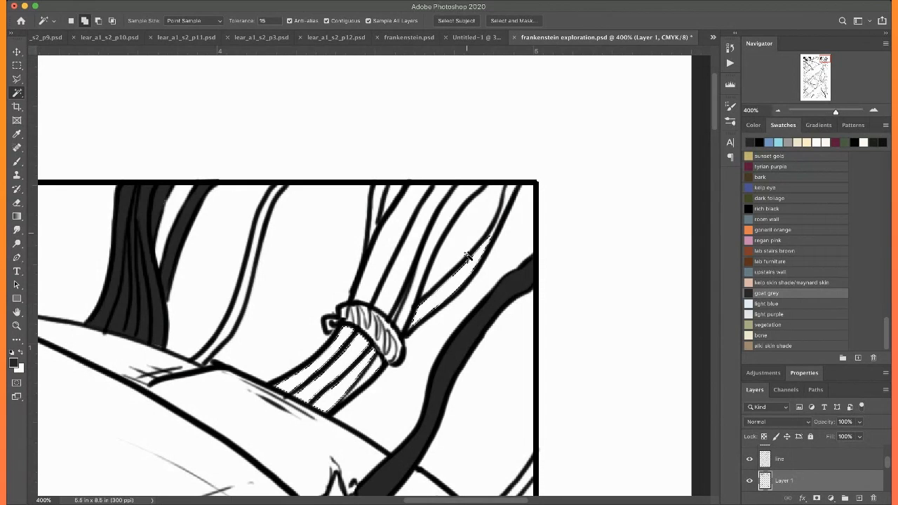
pyautogui.keyDown('shift'); pyautogui.click(461, 202); pyautogui.keyUp('shift')
pyautogui.keyDown('shift'); pyautogui.click(399, 274); pyautogui.keyUp('shift')
pyautogui.keyDown('shift'); pyautogui.click(383, 245); pyautogui.keyUp('shift')
pyautogui.keyDown('shift'); pyautogui.click(377, 201); pyautogui.keyUp('shift')
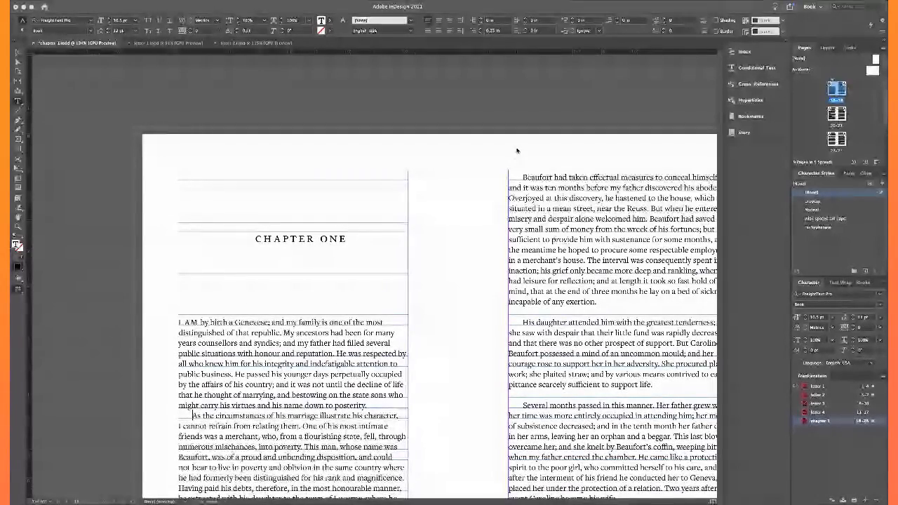
# Preview the Chapter One opening page without frames and guides, with a closer view of its heading
pyautogui.click(18, 53)
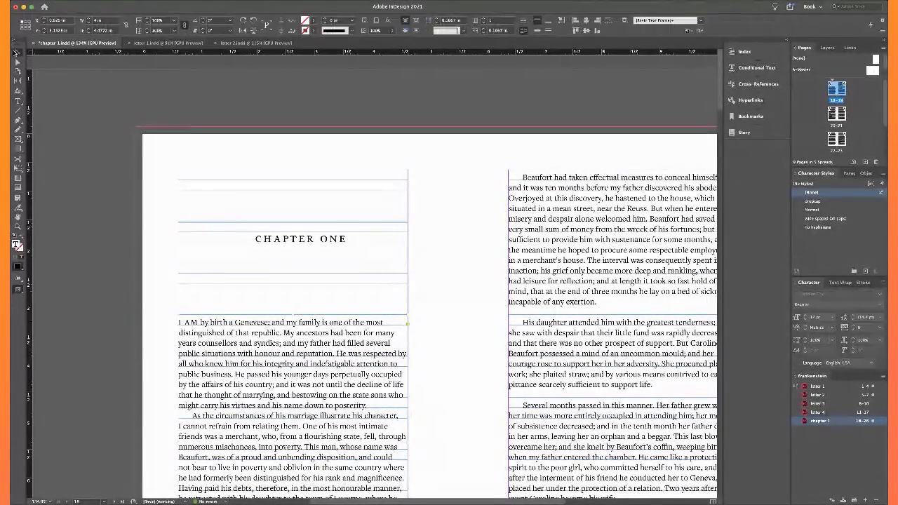
pyautogui.press('w')
pyautogui.scroll(2, 240, 206)
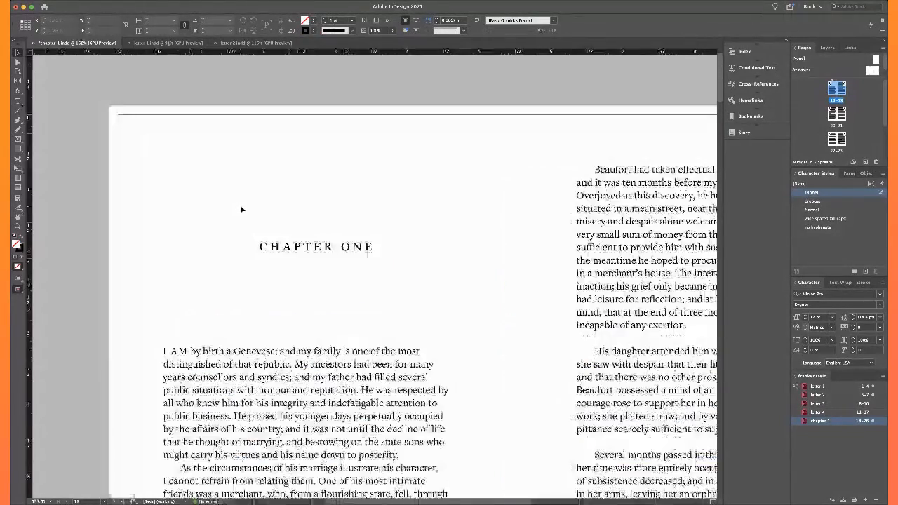
pyautogui.scroll(1, 240, 205)
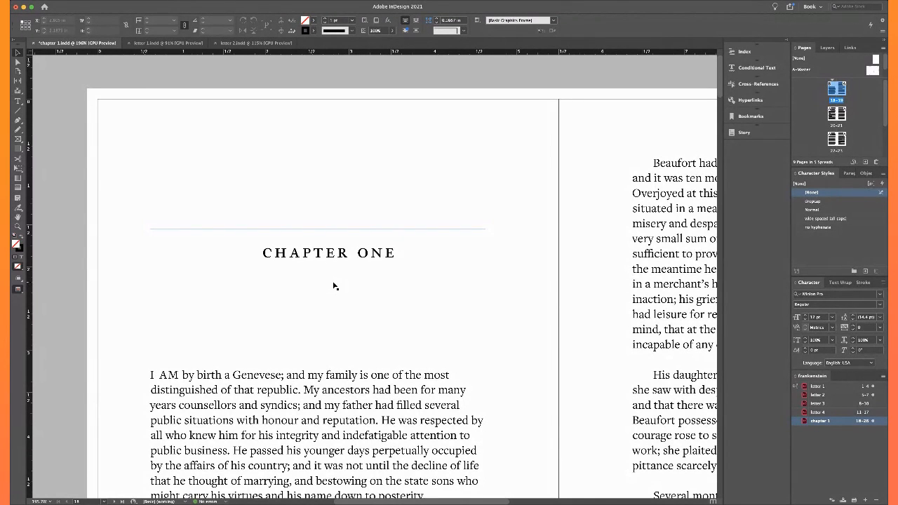
# Change the word ONE in the chapter heading to the Roman numeral I and deselect the text
pyautogui.doubleClick(367, 252)
pyautogui.doubleClick(371, 253)
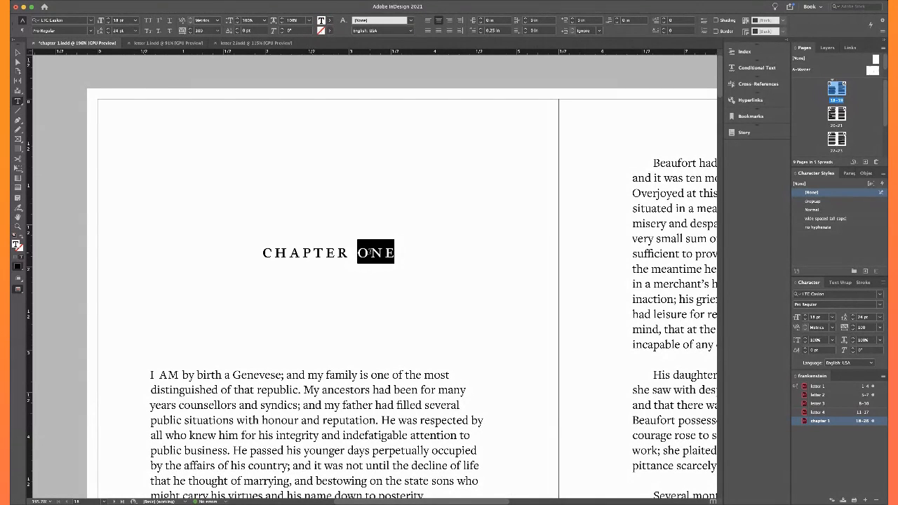
pyautogui.write('I')
pyautogui.click(17, 53)
pyautogui.click(69, 197)
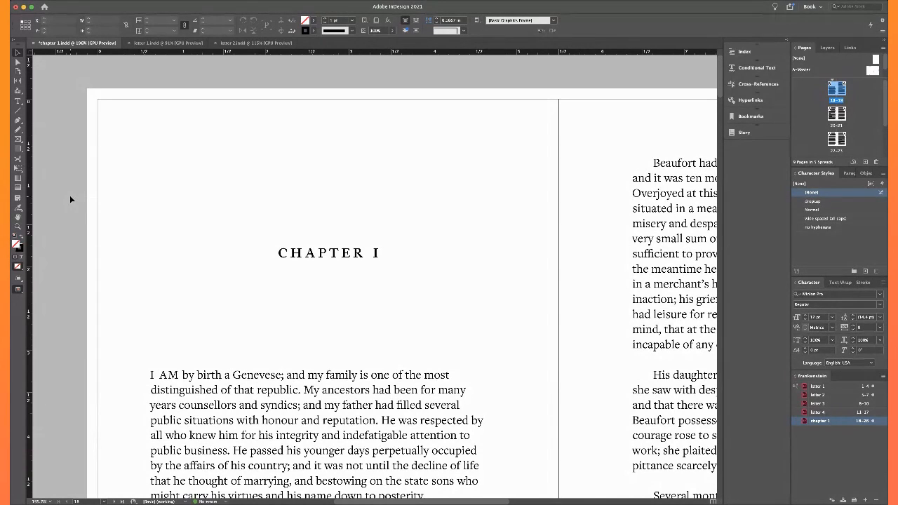
# Change the numeral in the chapter heading back to the word ONE and deselect the text
pyautogui.click(374, 254)
pyautogui.doubleClick(374, 254)
pyautogui.hotkey('shift', 'End')
pyautogui.write('ONE')
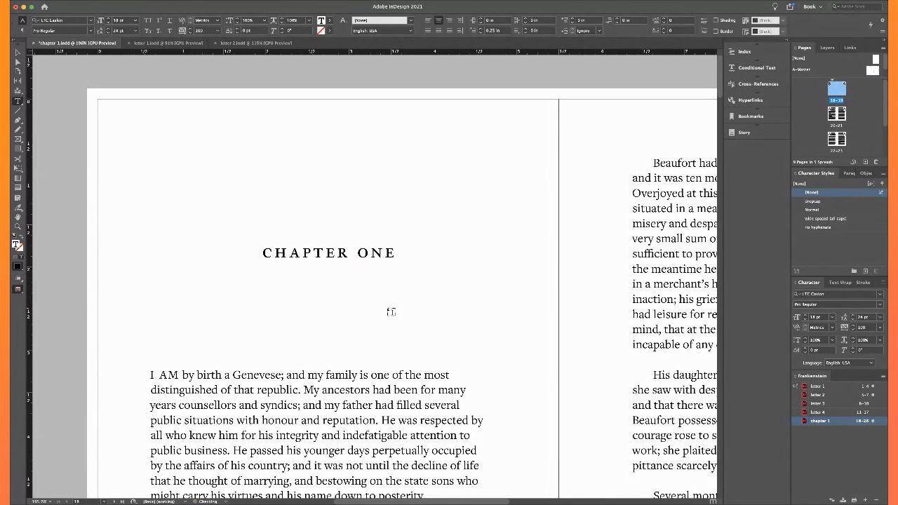
pyautogui.press('Escape')
pyautogui.click(98, 174)
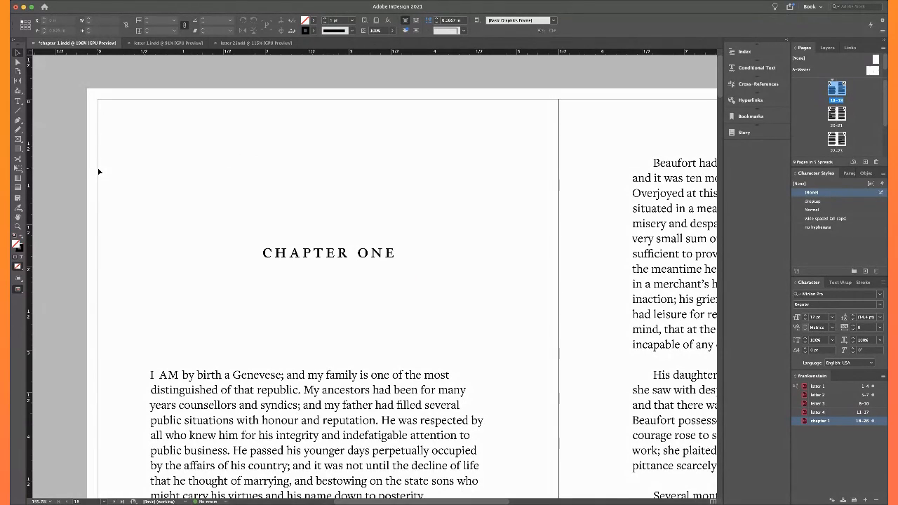
pyautogui.scroll(-5, 99, 172)
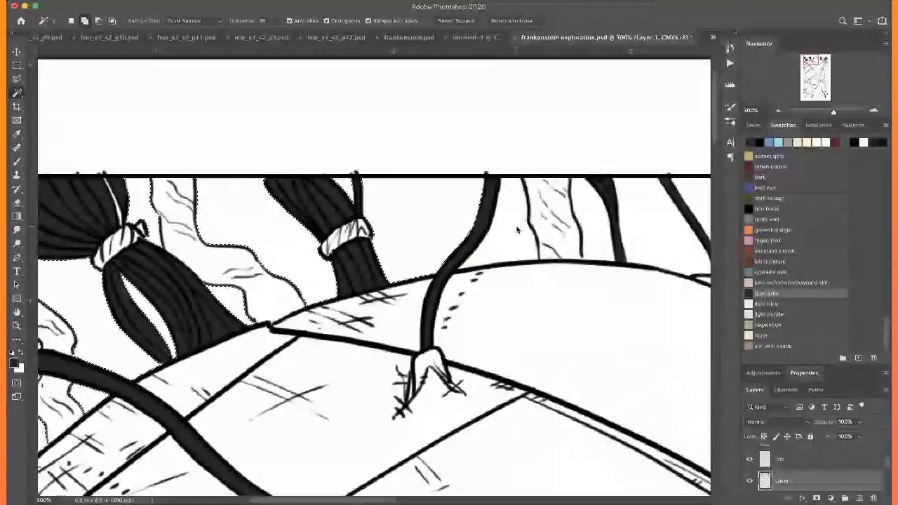
# Extend the Magic Wand selection across the background gaps between the hair strands to the artwork's right edge
pyautogui.hscroll(5, 611, 228)
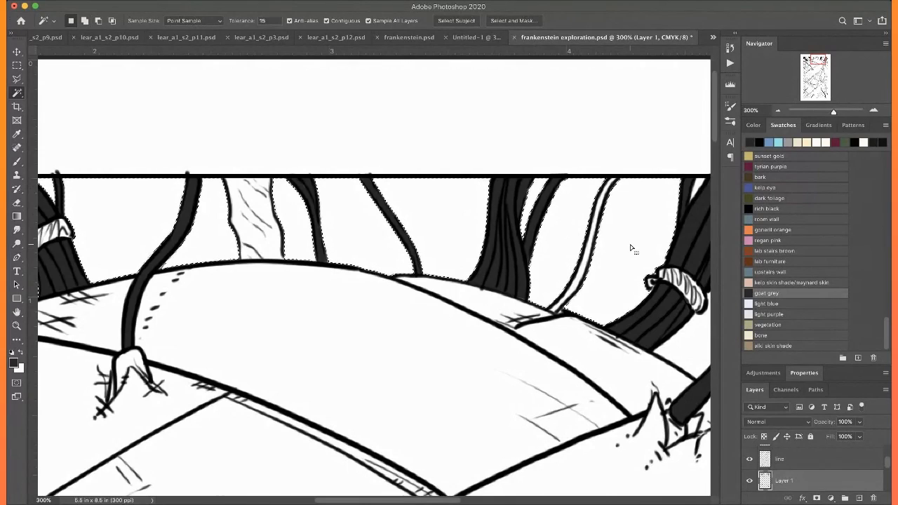
pyautogui.hscroll(4, 634, 249)
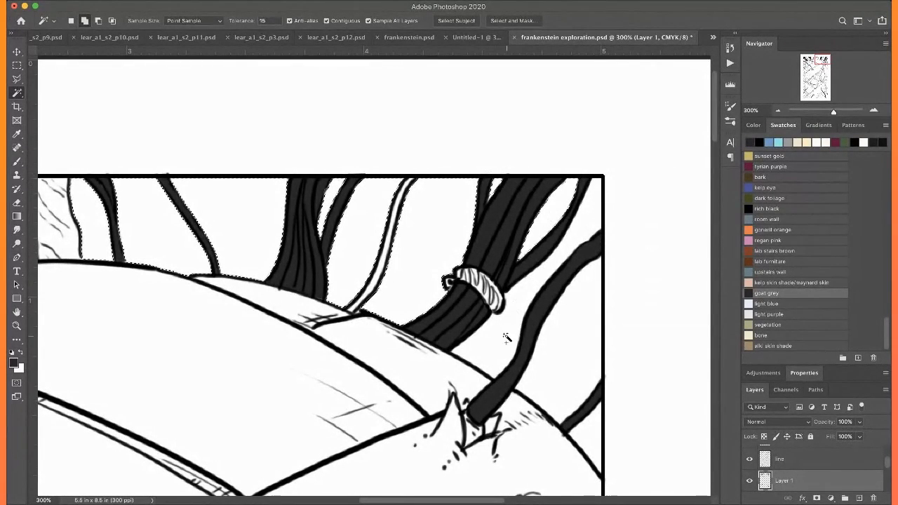
pyautogui.scroll(-5, 539, 279)
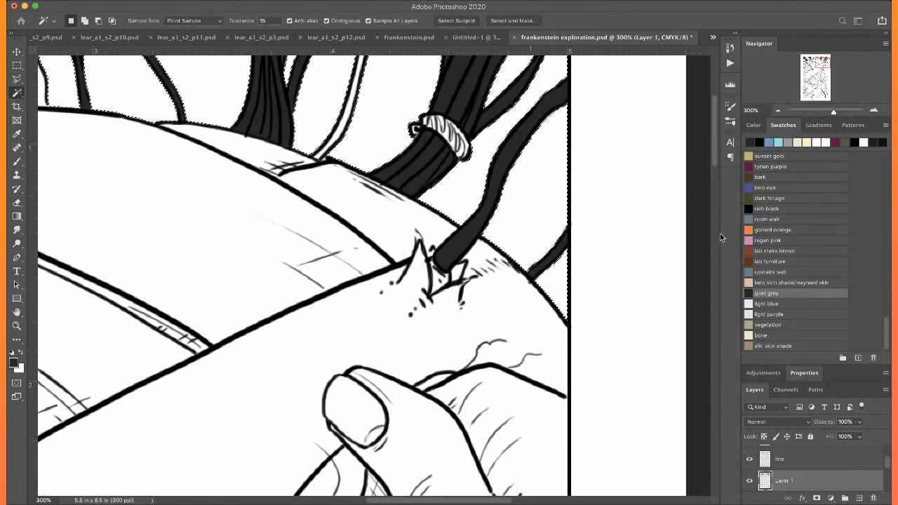
# Fill the selected background behind the hair with the light concrete swatch and save the illustration
pyautogui.scroll(5, 793, 278)
pyautogui.scroll(2, 793, 278)
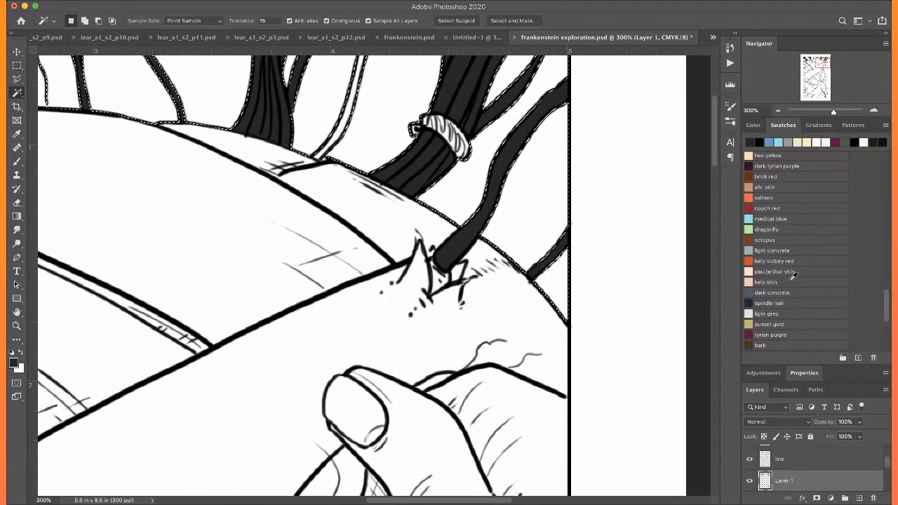
pyautogui.click(751, 248)
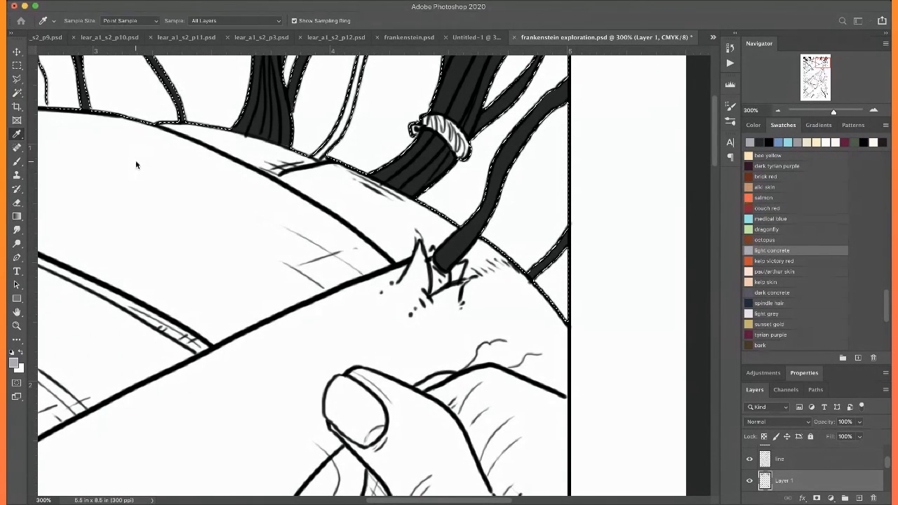
pyautogui.hotkey('alt', 'BackSpace')
pyautogui.press('super+0')
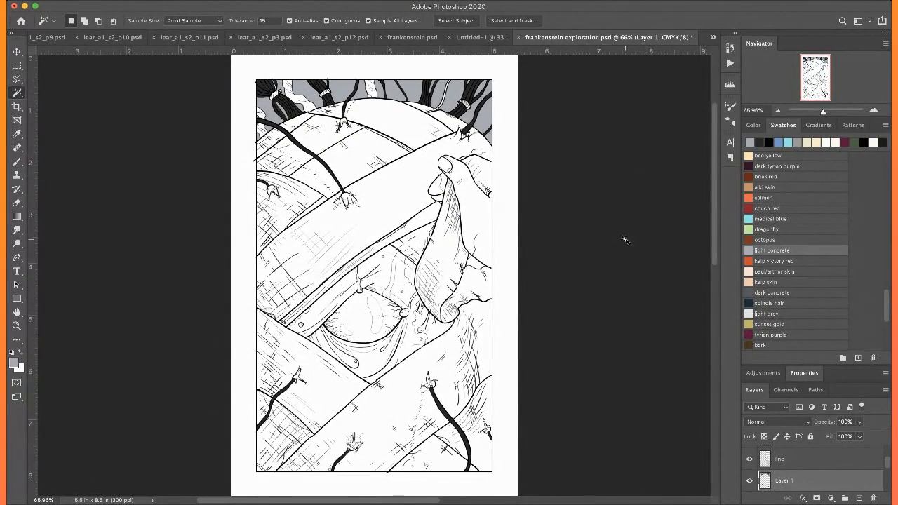
pyautogui.press('super+s')
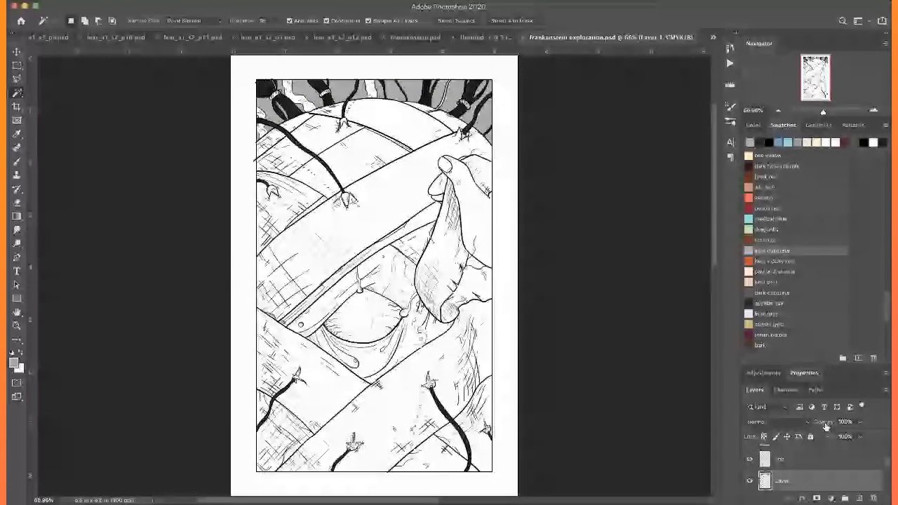
# Enlarge the brush to 100 px and paint a light concrete shadow over the lifted bandage flap
pyautogui.press('b')
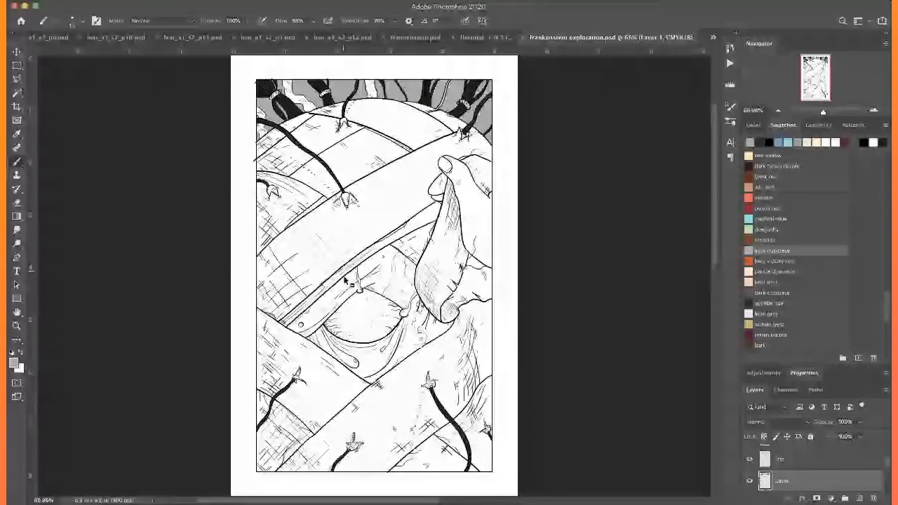
pyautogui.press(']')
pyautogui.press(']')
pyautogui.press(']')
pyautogui.press(']')
pyautogui.press(']')
pyautogui.press(']')
pyautogui.press(']')
pyautogui.press(']')
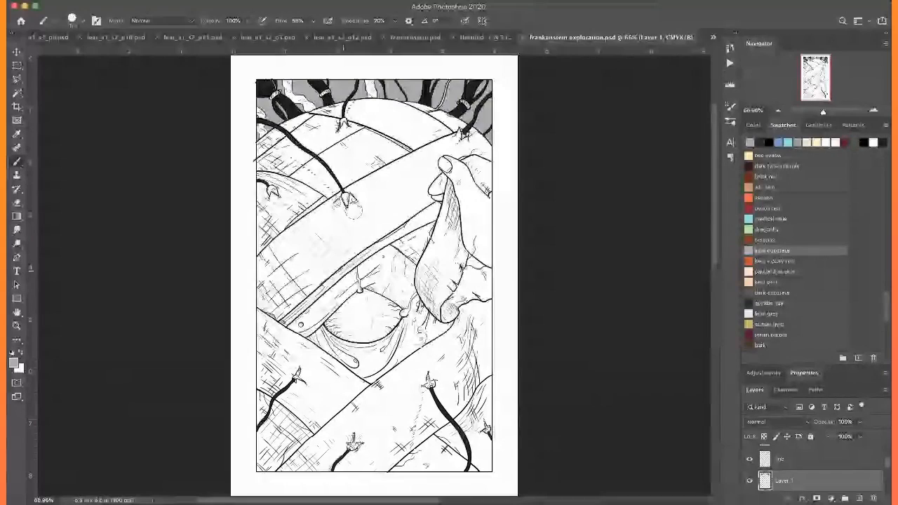
pyautogui.moveTo(452, 177)
pyautogui.mouseDown()
pyautogui.moveTo(421, 289)
pyautogui.moveTo(425, 307)
pyautogui.moveTo(439, 240)
pyautogui.moveTo(449, 274)
pyautogui.moveTo(467, 236)
pyautogui.moveTo(446, 254)
pyautogui.moveTo(440, 280)
pyautogui.mouseUp()
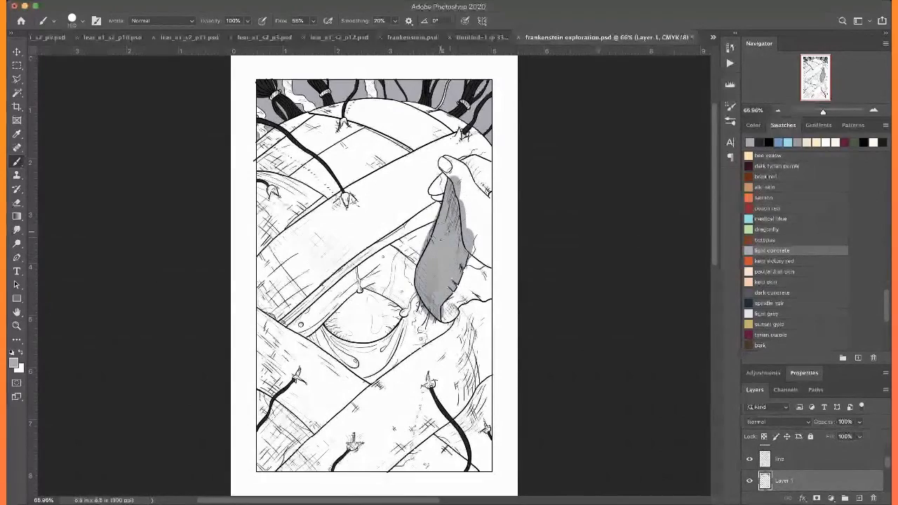
# Brush light concrete shadows onto the skin on both sides of the eye and the bandage beneath the flap
pyautogui.moveTo(383, 246)
pyautogui.mouseDown()
pyautogui.moveTo(414, 302)
pyautogui.moveTo(400, 309)
pyautogui.mouseUp()
pyautogui.moveTo(400, 266)
pyautogui.mouseDown()
pyautogui.moveTo(432, 337)
pyautogui.moveTo(449, 344)
pyautogui.mouseUp()
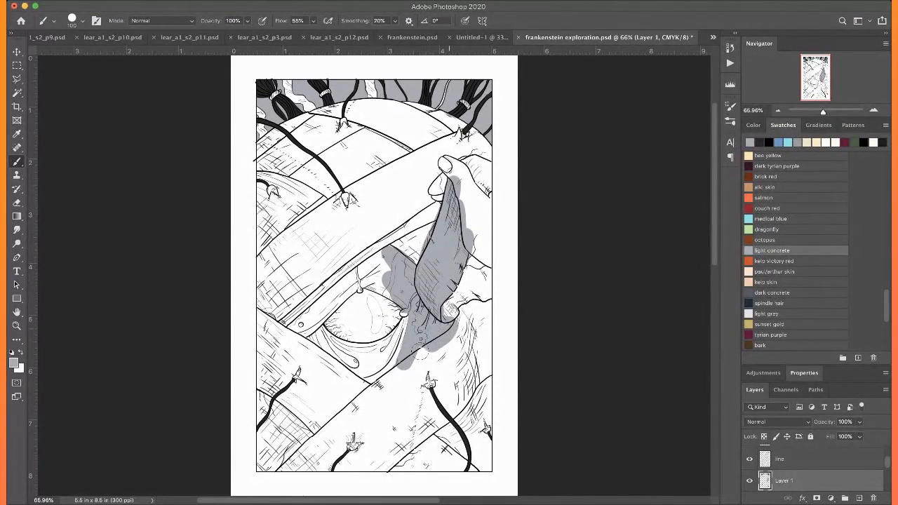
pyautogui.moveTo(453, 312)
pyautogui.mouseDown()
pyautogui.moveTo(474, 389)
pyautogui.moveTo(445, 346)
pyautogui.moveTo(458, 428)
pyautogui.moveTo(443, 443)
pyautogui.mouseUp()
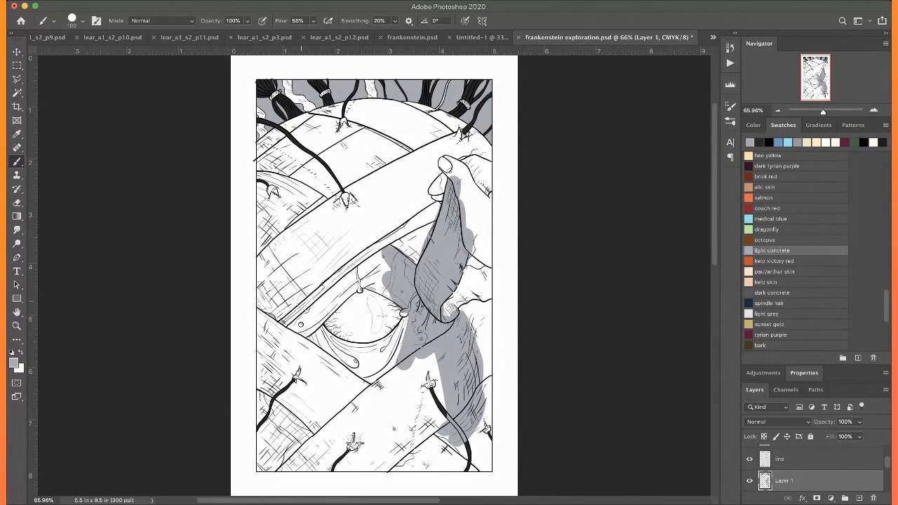
pyautogui.moveTo(330, 299)
pyautogui.mouseDown()
pyautogui.moveTo(303, 328)
pyautogui.moveTo(347, 353)
pyautogui.moveTo(338, 353)
pyautogui.moveTo(358, 372)
pyautogui.mouseUp()
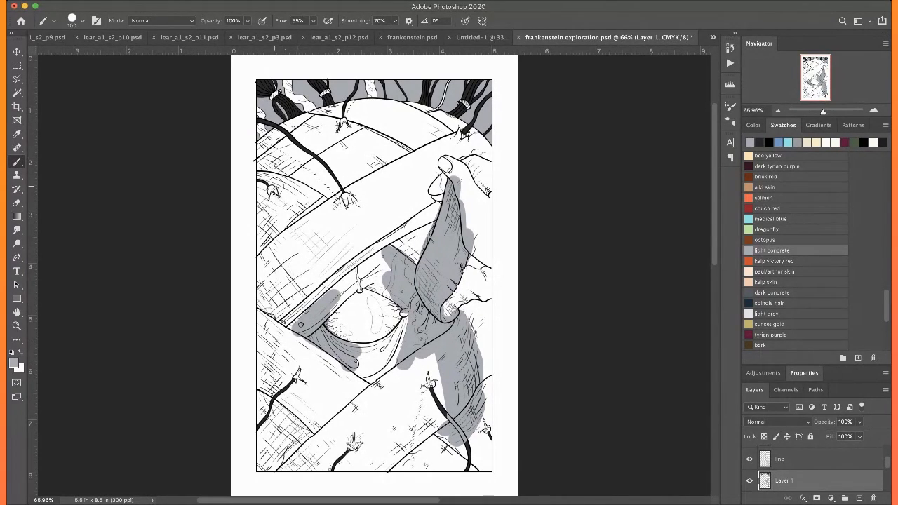
# Select the unshaded white area of the head with the Magic Wand while the line layer is temporarily hidden
pyautogui.click(750, 460)
pyautogui.press('w')
pyautogui.click(299, 262)
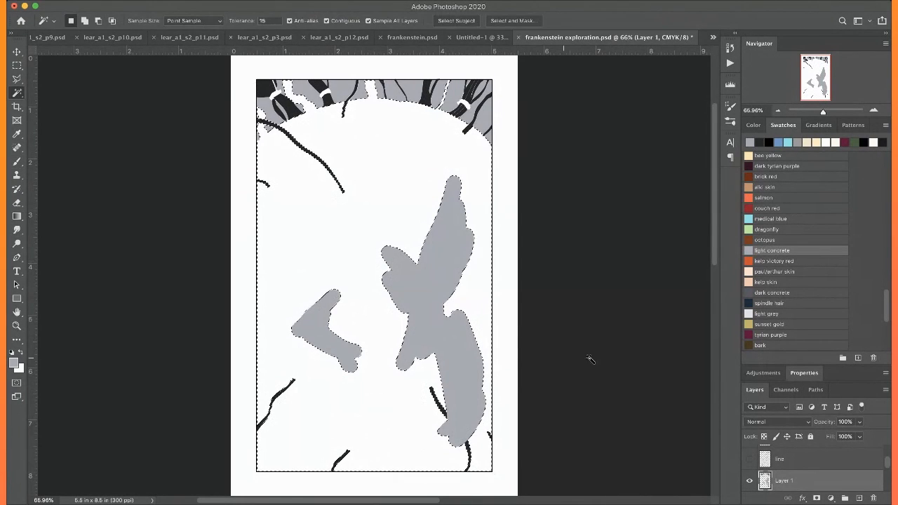
pyautogui.click(750, 459)
# Brush a light concrete shadow inside the selection along the head's left edge and across the lower-left corner
pyautogui.press('b')
pyautogui.moveTo(270, 130)
pyautogui.mouseDown()
pyautogui.moveTo(255, 207)
pyautogui.moveTo(261, 324)
pyautogui.moveTo(327, 438)
pyautogui.mouseUp()
pyautogui.moveTo(367, 469)
pyautogui.mouseDown()
pyautogui.moveTo(236, 379)
pyautogui.moveTo(315, 491)
pyautogui.moveTo(242, 455)
pyautogui.mouseUp()
pyautogui.moveTo(326, 485)
pyautogui.mouseDown()
pyautogui.moveTo(277, 413)
pyautogui.moveTo(258, 348)
pyautogui.mouseUp()
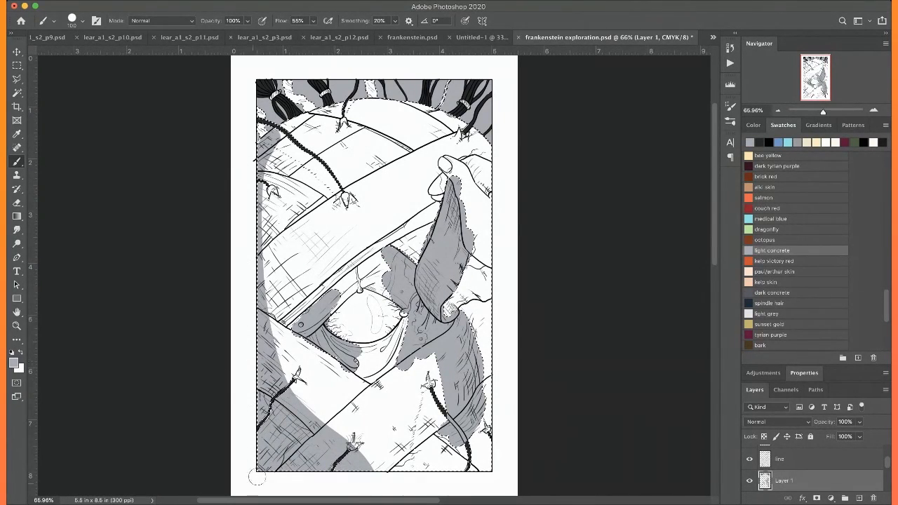
pyautogui.moveTo(251, 223)
pyautogui.mouseDown()
pyautogui.moveTo(264, 146)
pyautogui.moveTo(289, 124)
pyautogui.mouseUp()
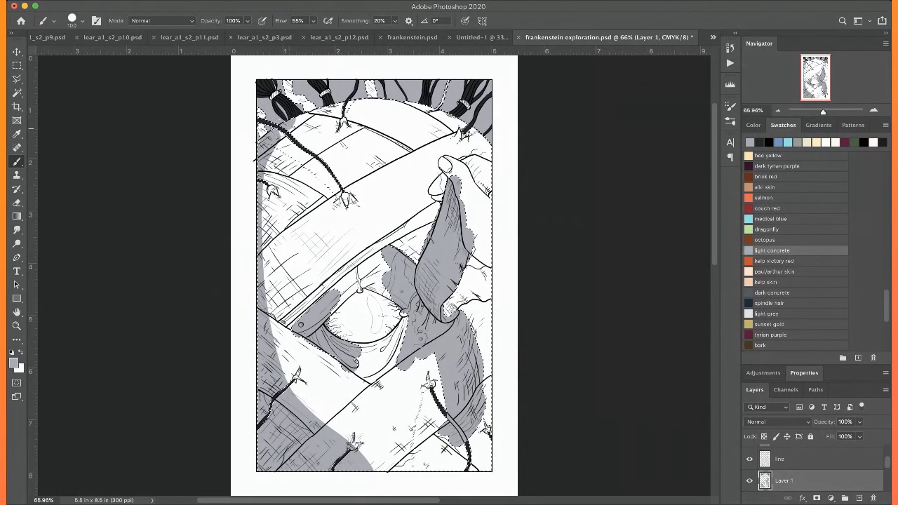
# Widen the left-side shadow inward to meet the shading beside the eye, and clear the selection
pyautogui.moveTo(263, 204)
pyautogui.mouseDown()
pyautogui.moveTo(255, 243)
pyautogui.moveTo(275, 313)
pyautogui.moveTo(275, 372)
pyautogui.mouseUp()
pyautogui.moveTo(262, 174)
pyautogui.mouseDown()
pyautogui.moveTo(286, 274)
pyautogui.moveTo(293, 237)
pyautogui.moveTo(286, 337)
pyautogui.mouseUp()
pyautogui.moveTo(273, 258)
pyautogui.mouseDown()
pyautogui.moveTo(282, 298)
pyautogui.moveTo(297, 307)
pyautogui.moveTo(282, 367)
pyautogui.mouseUp()
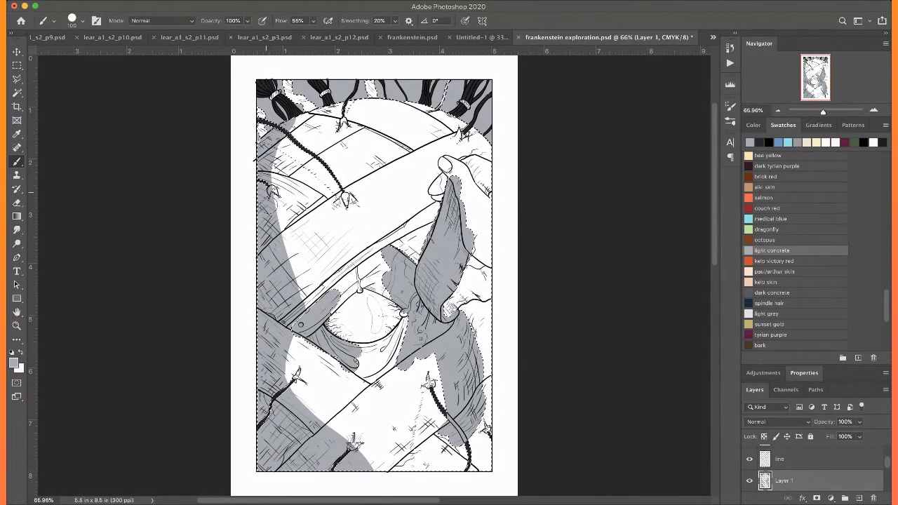
pyautogui.moveTo(280, 256); pyautogui.dragTo(310, 301)
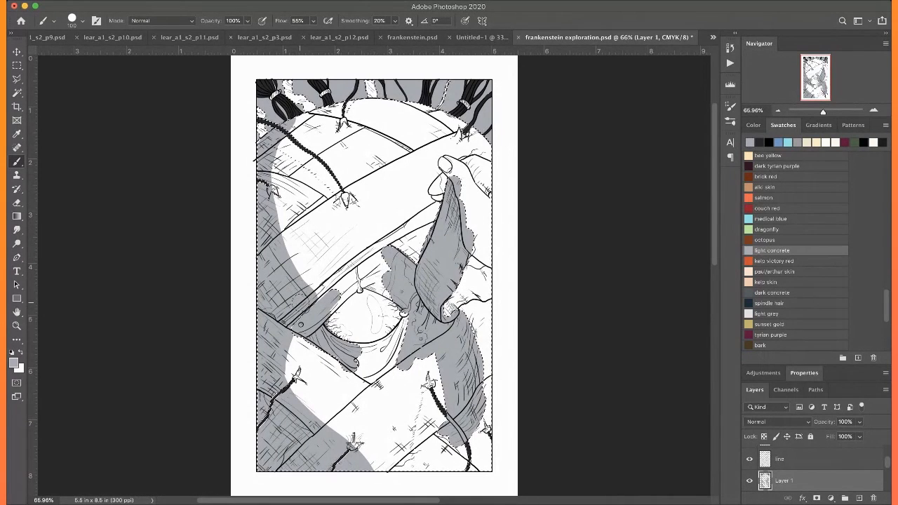
pyautogui.moveTo(293, 335); pyautogui.dragTo(279, 367)
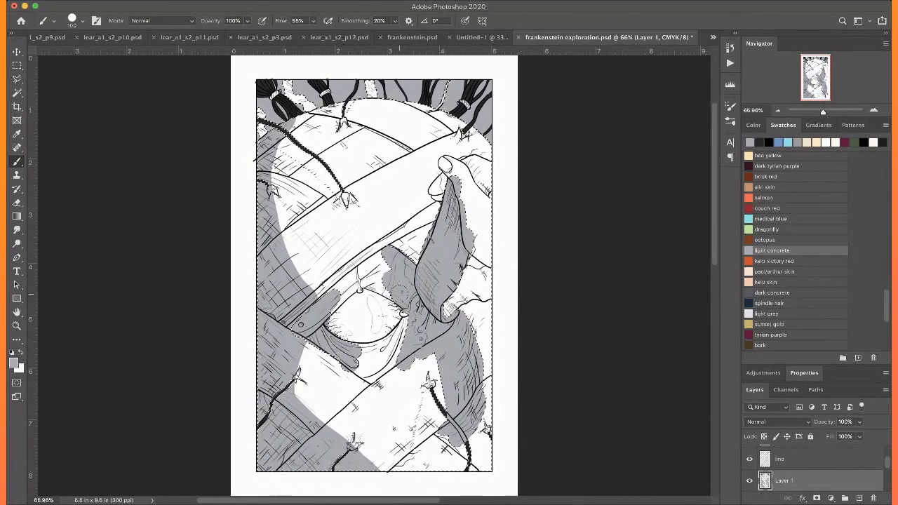
pyautogui.press('super+d')
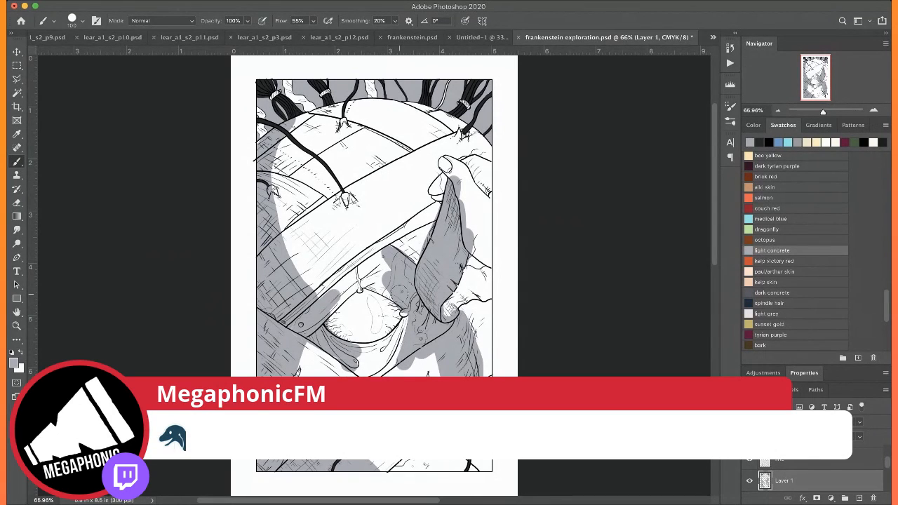
# Hide the line layer and select the light concrete shadow shapes on the head with the Magic Wand
pyautogui.click(749, 460)
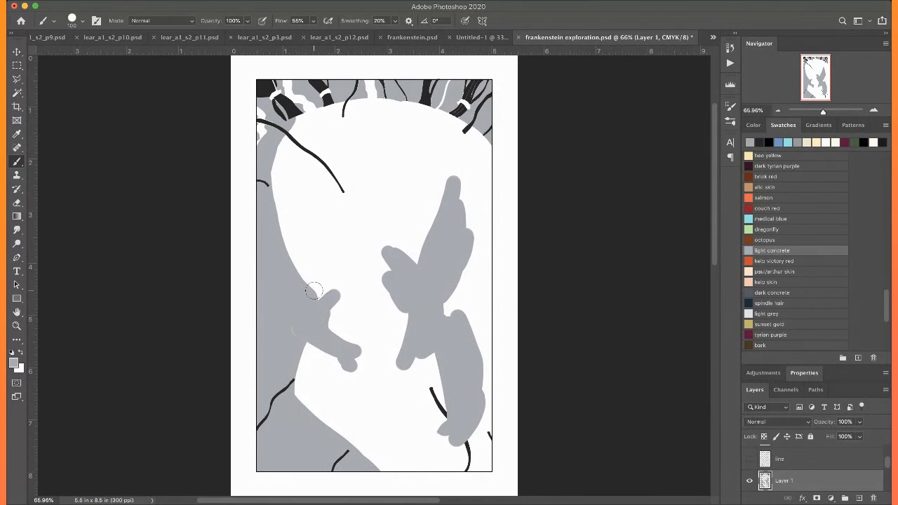
pyautogui.press('w')
pyautogui.click(416, 300)
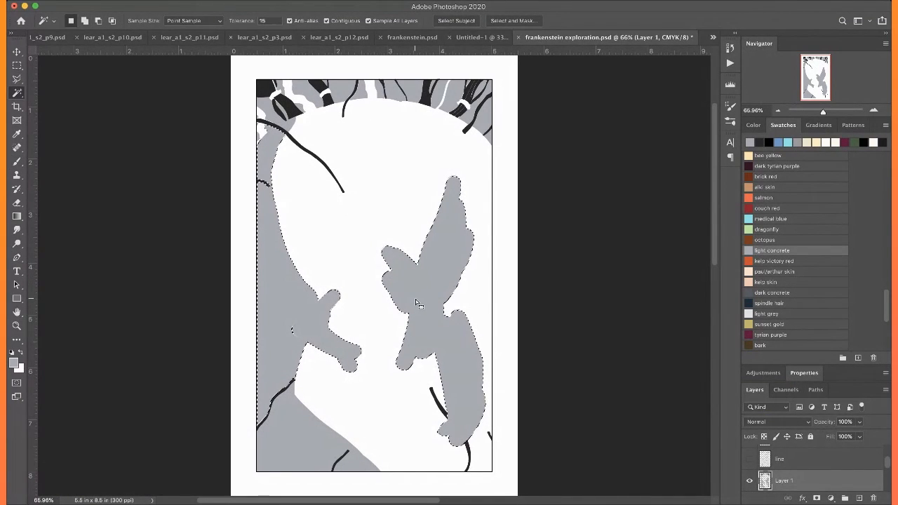
pyautogui.press('shift')
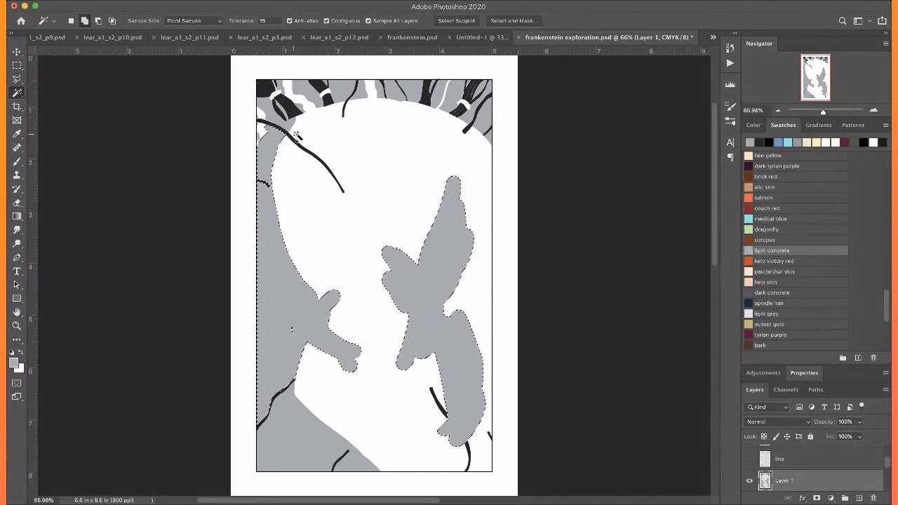
# Refill the head's shadow shapes, including the lower-left corner, with the light grey swatch, clear the selection and show the line layer
pyautogui.scroll(-5, 772, 231)
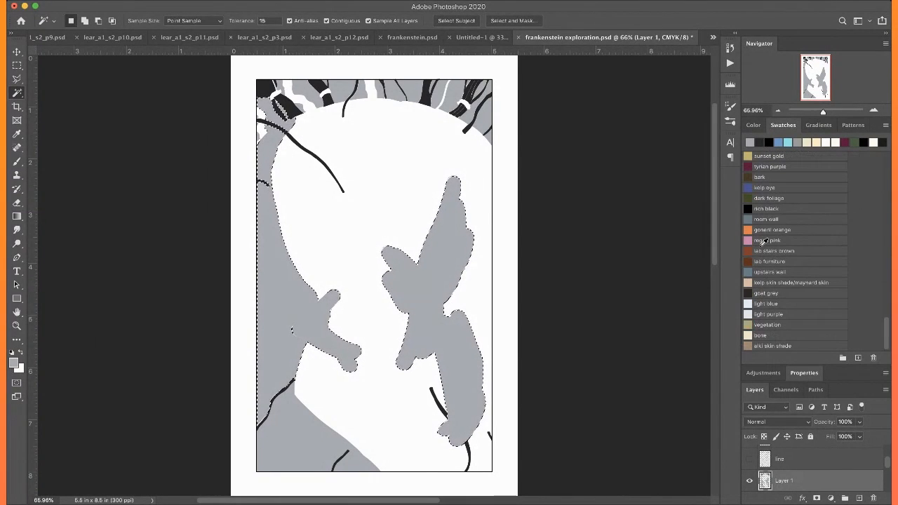
pyautogui.scroll(2, 759, 273)
pyautogui.scroll(8, 757, 302)
pyautogui.scroll(-8, 765, 233)
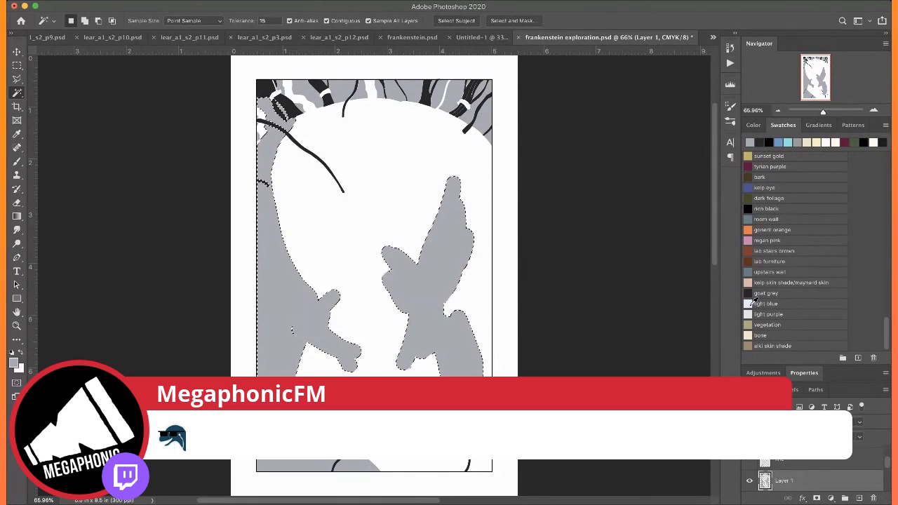
pyautogui.scroll(2, 753, 210)
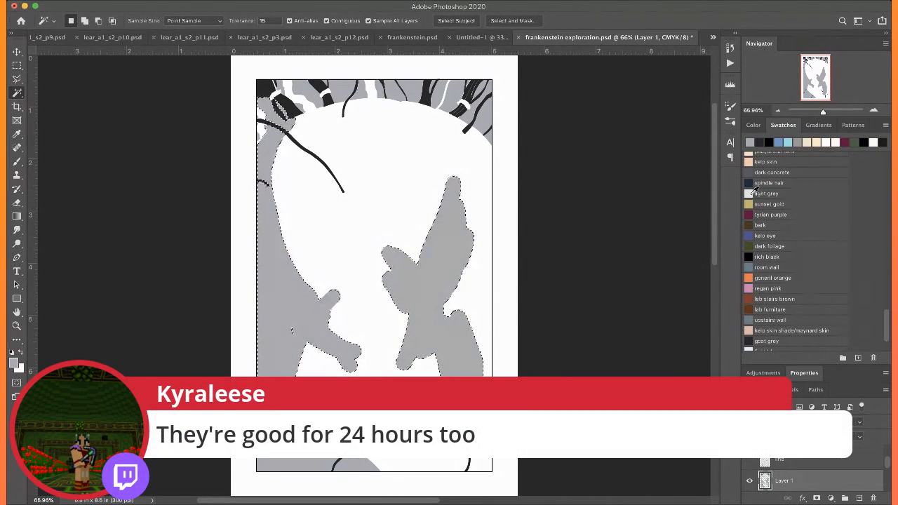
pyautogui.click(754, 191)
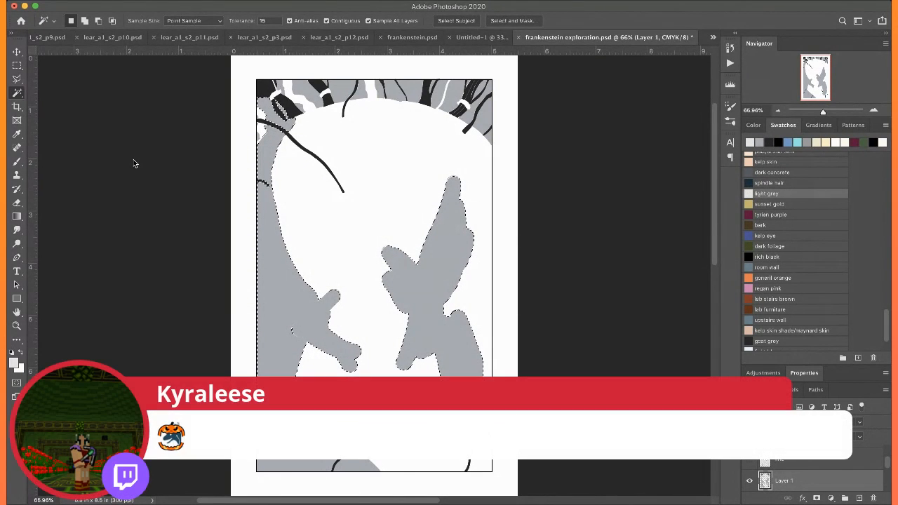
pyautogui.hotkey('alt', 'BackSpace')
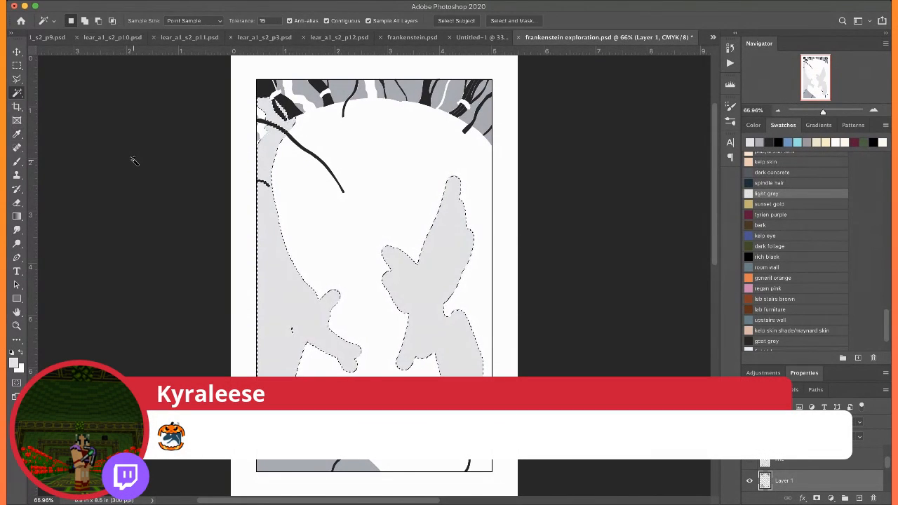
pyautogui.hotkey('ctrl', 'd')
pyautogui.hotkey('alt', 'BackSpace')
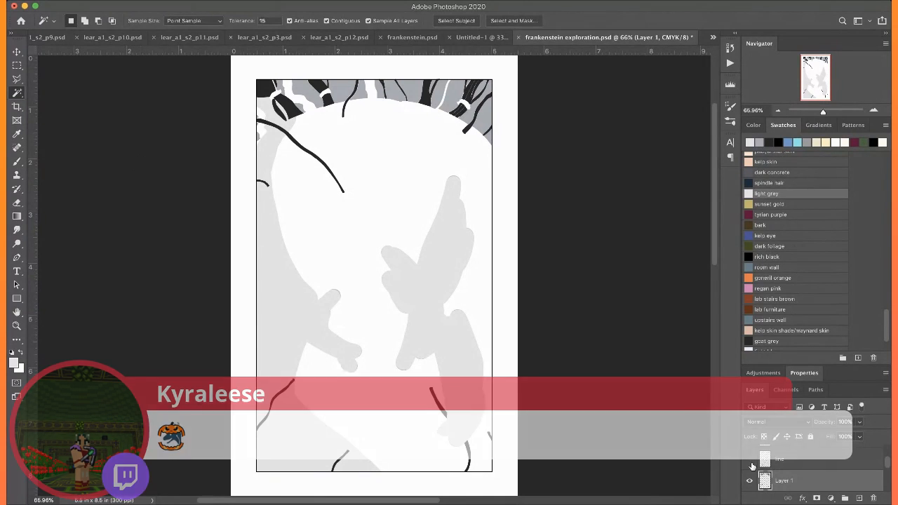
pyautogui.click(749, 460)
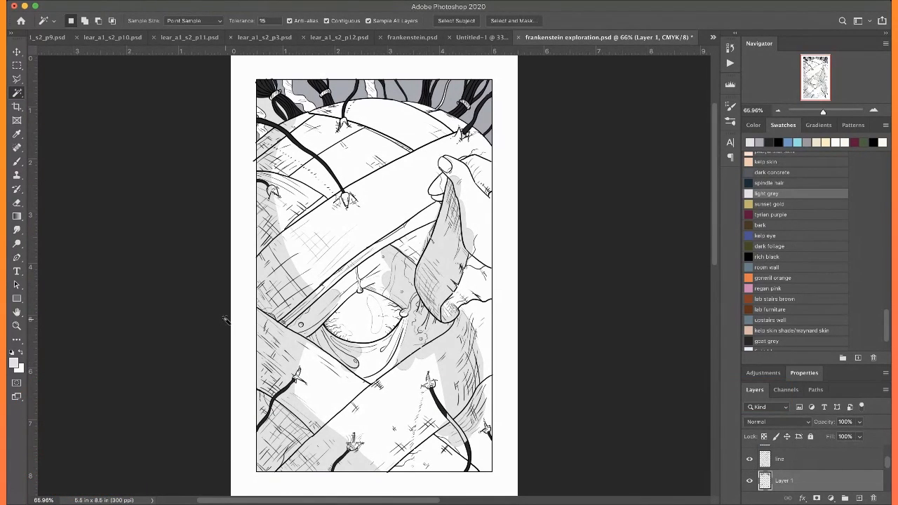
# Select the light grey patches around the upper-left hair and recolour them with light concrete sampled from the background
pyautogui.scroll(4, 225, 319)
pyautogui.click(288, 173)
pyautogui.keyDown('shift'); pyautogui.click(288, 193); pyautogui.keyUp('shift')
pyautogui.keyDown('shift'); pyautogui.click(300, 172); pyautogui.keyUp('shift')
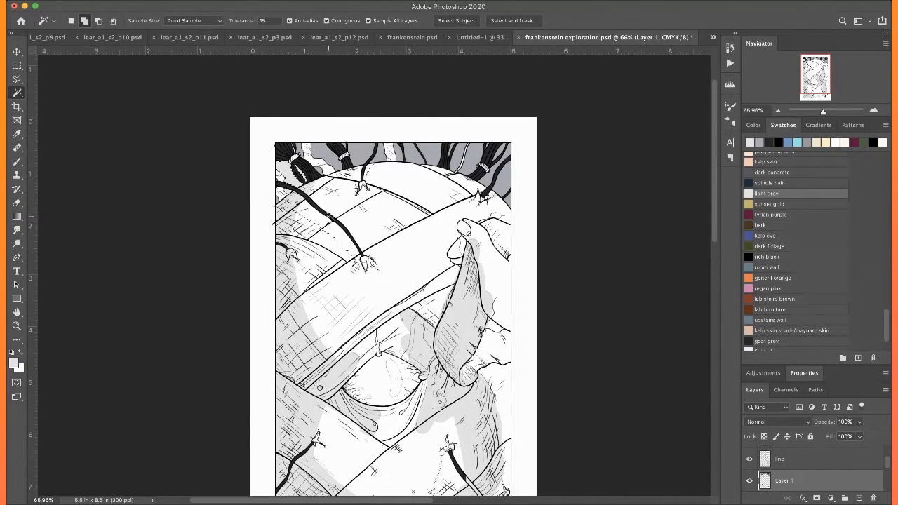
pyautogui.press('b')
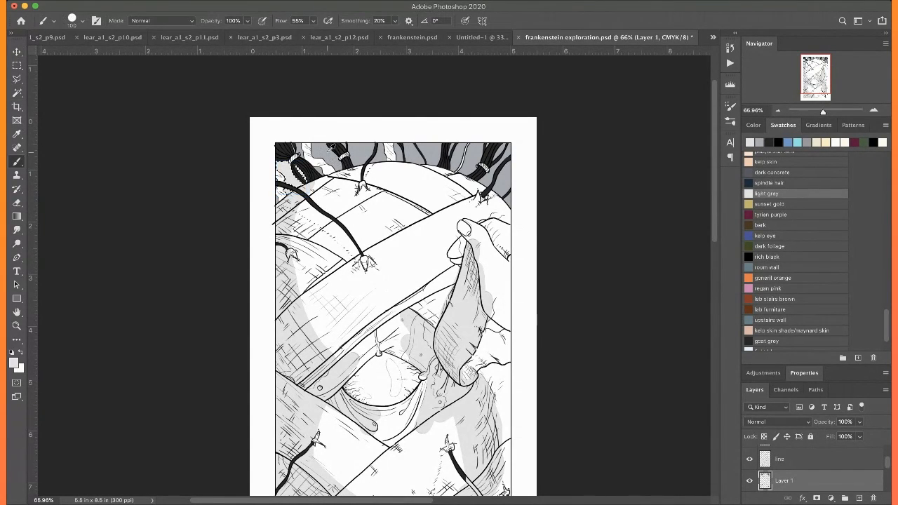
pyautogui.keyDown('alt'); pyautogui.click(327, 153); pyautogui.keyUp('alt')
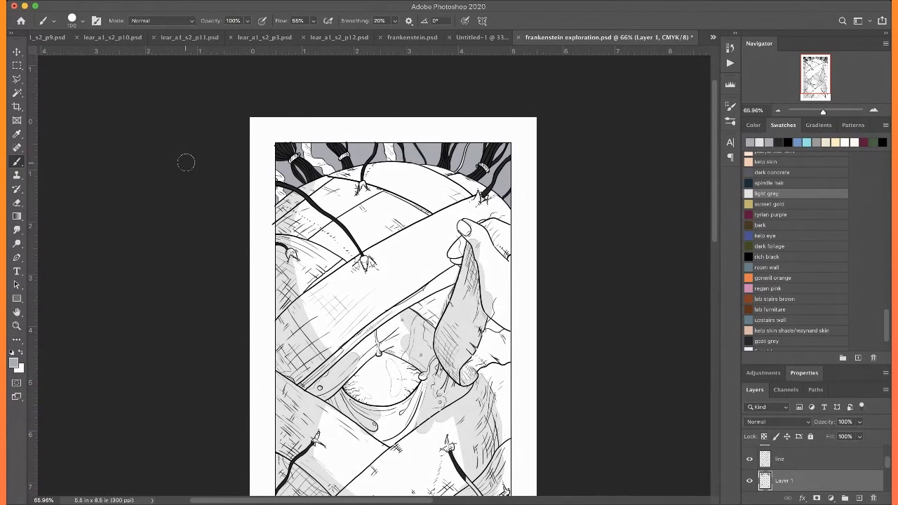
# Select the hand holding the bandage with the Magic Wand, delete its light grey shading and clear the selection
pyautogui.scroll(-5, 186, 163)
pyautogui.hscroll(5, 186, 163)
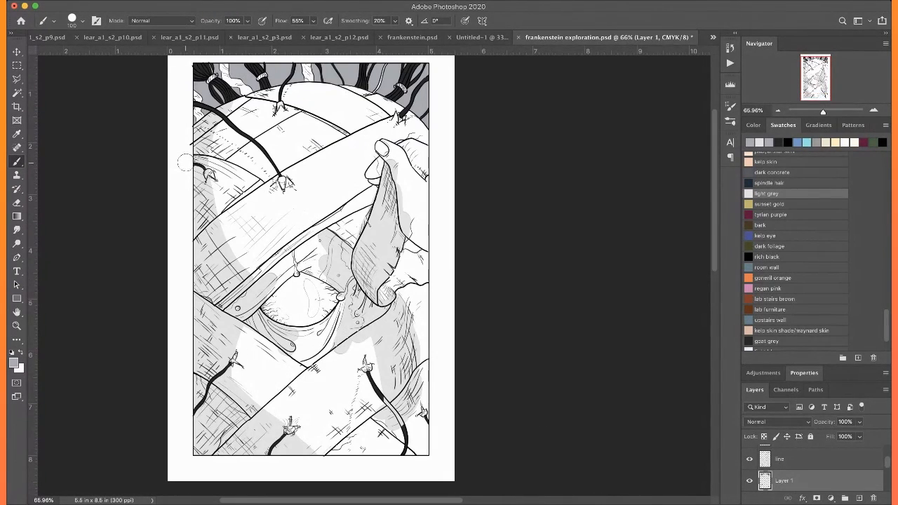
pyautogui.hscroll(-1, 186, 163)
pyautogui.press('w')
pyautogui.click(400, 169)
pyautogui.keyDown('shift'); pyautogui.click(417, 199); pyautogui.keyUp('shift')
pyautogui.press('Delete')
pyautogui.press('super+f')
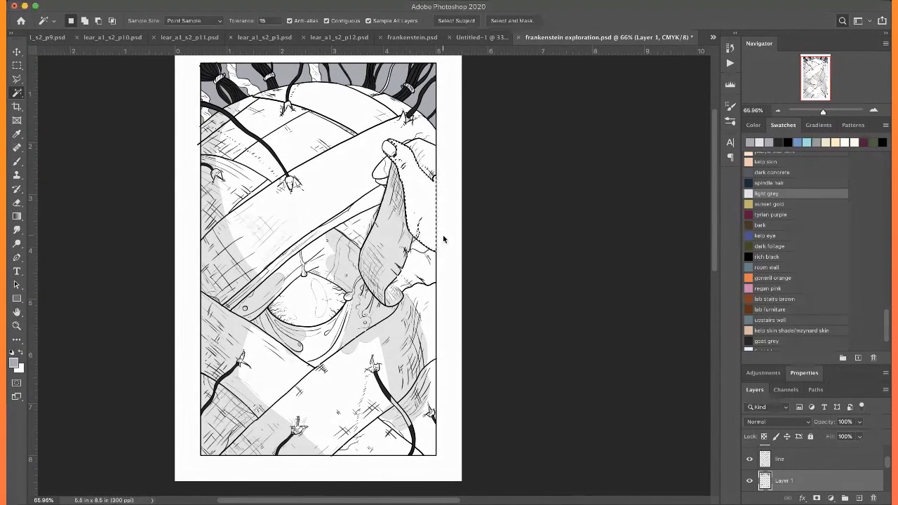
pyautogui.press('super+d')
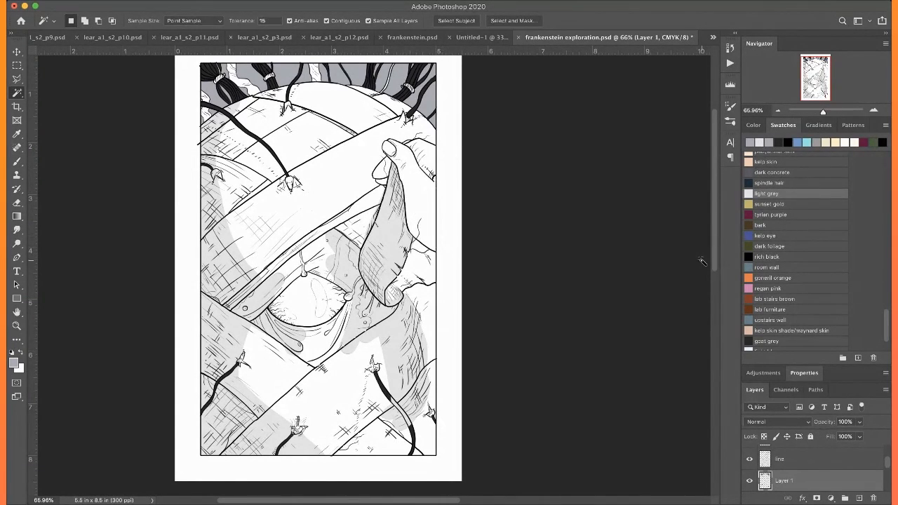
# Sample light grey from the existing shadow and brush it over the unshaded skin above the eye
pyautogui.hscroll(-1, 144, 163)
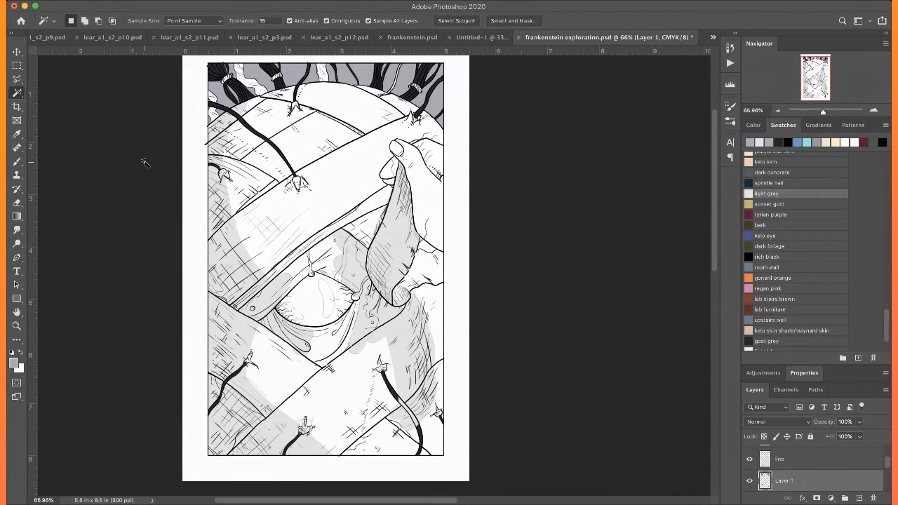
pyautogui.press('b')
pyautogui.moveTo(336, 241)
pyautogui.mouseDown()
pyautogui.moveTo(322, 250)
pyautogui.moveTo(338, 241)
pyautogui.moveTo(326, 247)
pyautogui.moveTo(339, 271)
pyautogui.mouseUp()
pyautogui.press('super+z')
pyautogui.keyDown('alt'); pyautogui.click(354, 261); pyautogui.keyUp('alt')
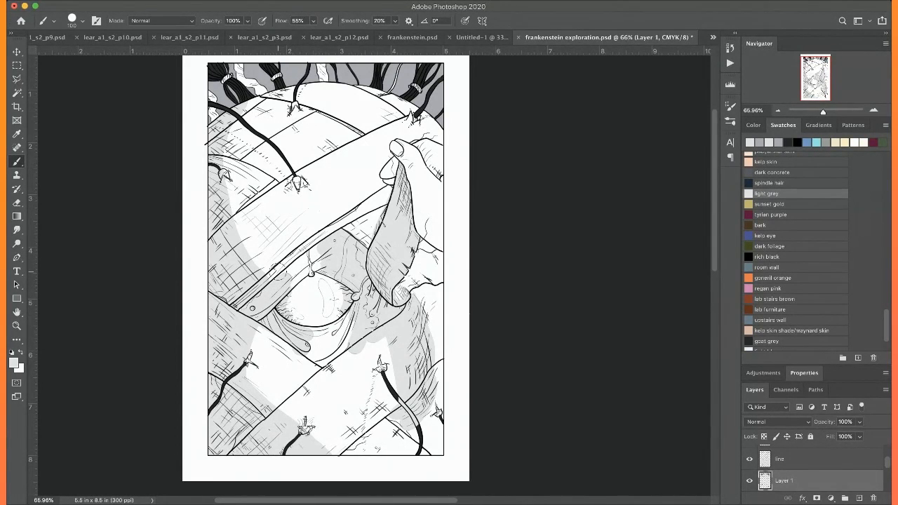
# Brush a light grey shadow along the thumb and hand, and even out the shadow's inner edge on the left bandages
pyautogui.scroll(3, 326, 280)
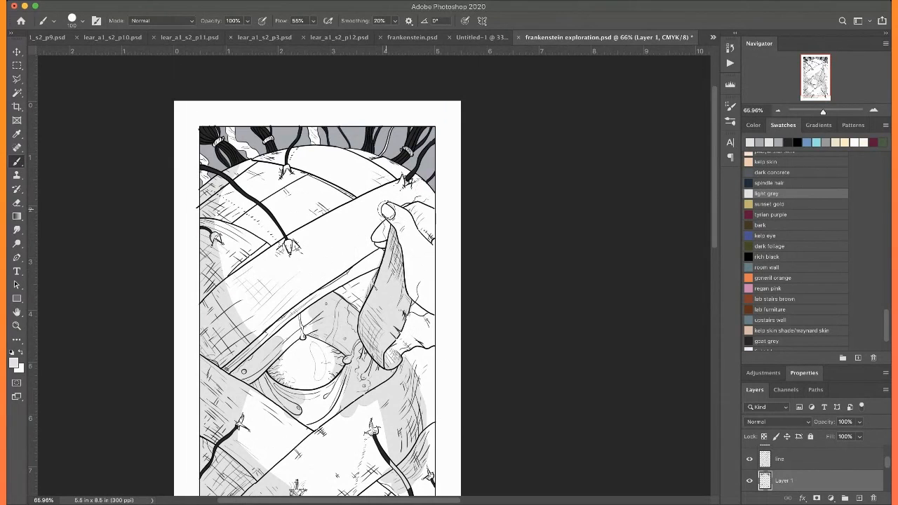
pyautogui.moveTo(388, 210)
pyautogui.mouseDown()
pyautogui.moveTo(408, 281)
pyautogui.moveTo(448, 309)
pyautogui.moveTo(424, 290)
pyautogui.mouseUp()
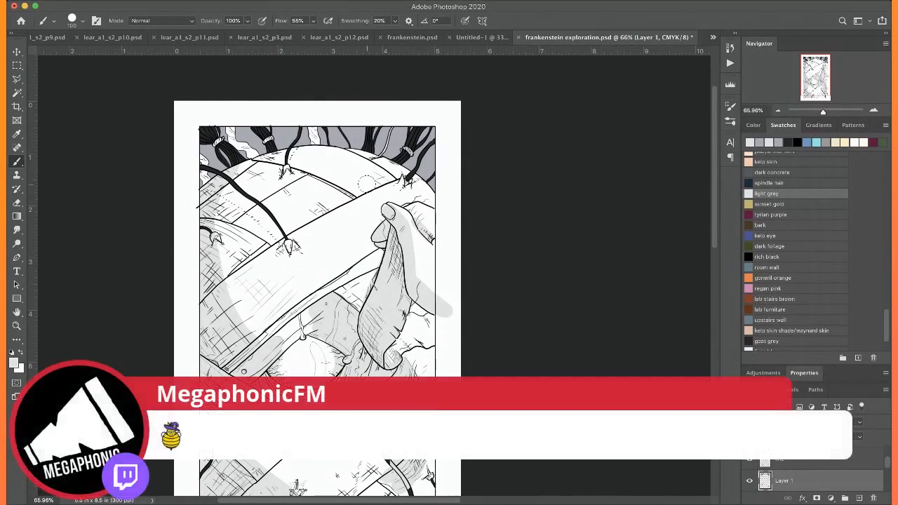
pyautogui.hscroll(-5, 366, 183)
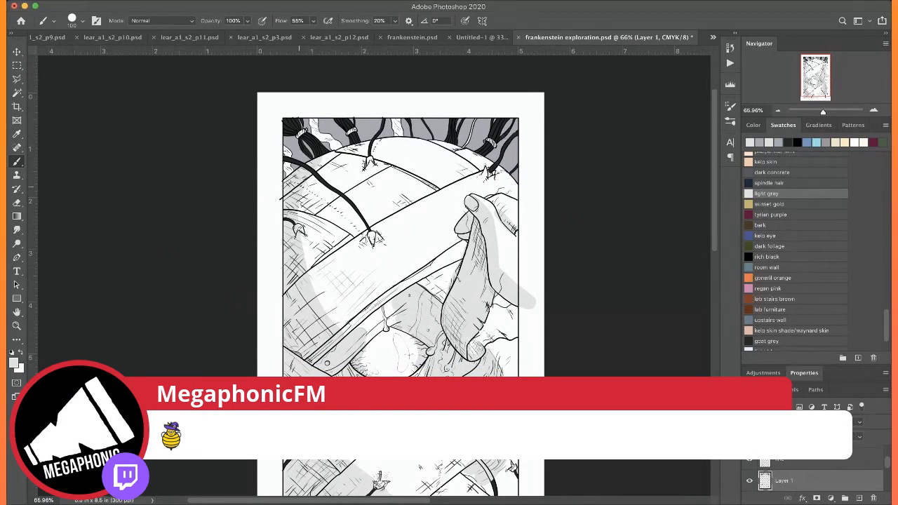
pyautogui.moveTo(306, 181)
pyautogui.mouseDown()
pyautogui.moveTo(321, 286)
pyautogui.moveTo(336, 300)
pyautogui.mouseUp()
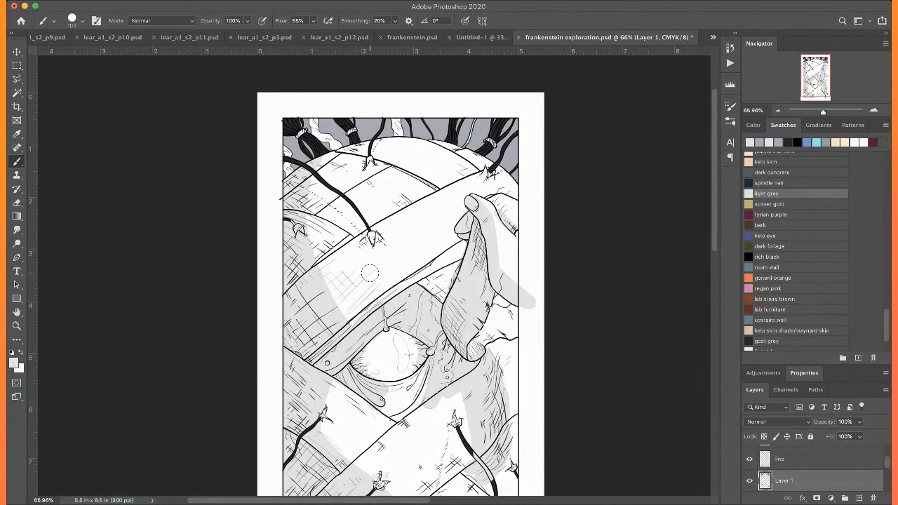
# Shade the skin below the eye and brush cast shadows beside the upper-left and lower-right stitch threads
pyautogui.moveTo(391, 393)
pyautogui.mouseDown()
pyautogui.moveTo(422, 377)
pyautogui.moveTo(415, 397)
pyautogui.moveTo(391, 403)
pyautogui.mouseUp()
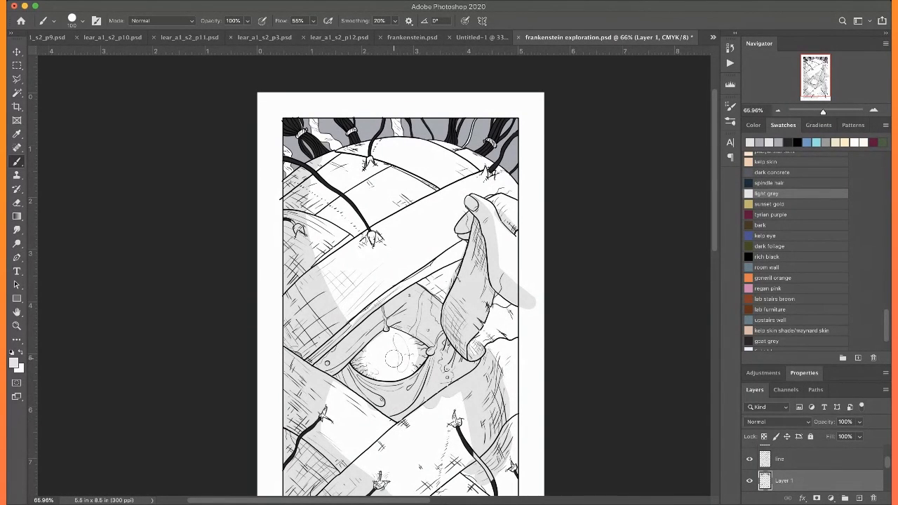
pyautogui.scroll(-3, 393, 358)
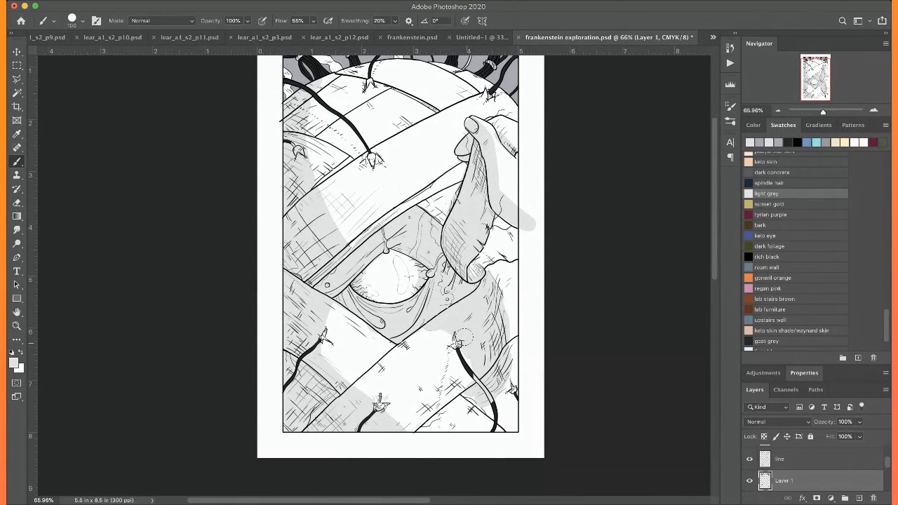
pyautogui.moveTo(453, 344)
pyautogui.mouseDown()
pyautogui.moveTo(436, 395)
pyautogui.moveTo(439, 430)
pyautogui.mouseUp()
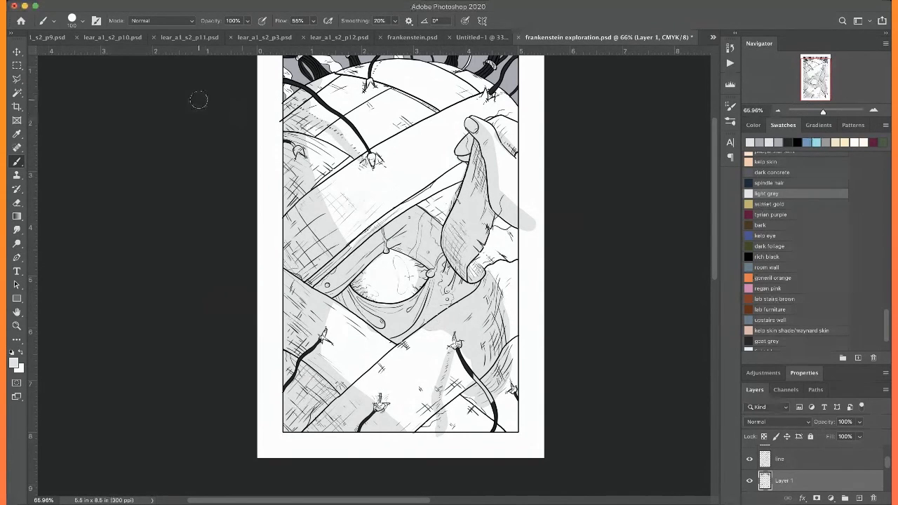
# Extend the light grey shading over the remaining white areas below the hand along the illustration's right edge
pyautogui.scroll(3, 199, 98)
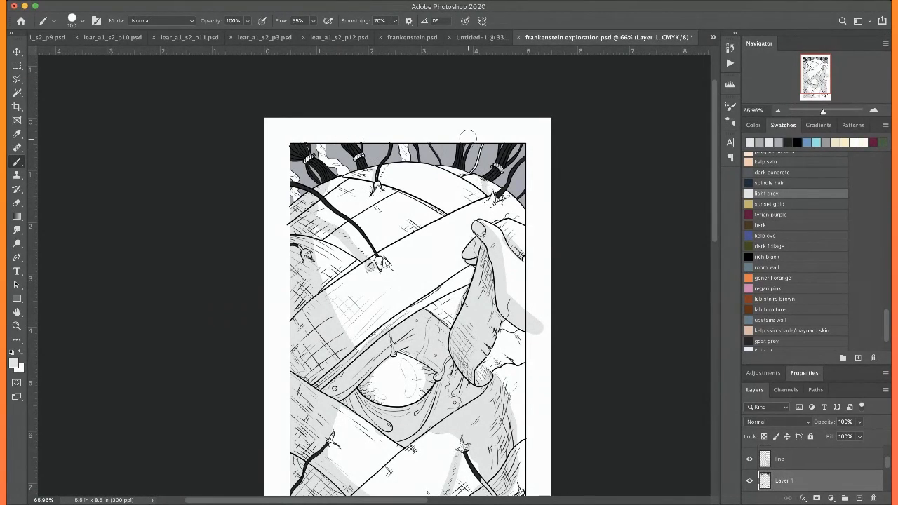
pyautogui.scroll(-4, 468, 136)
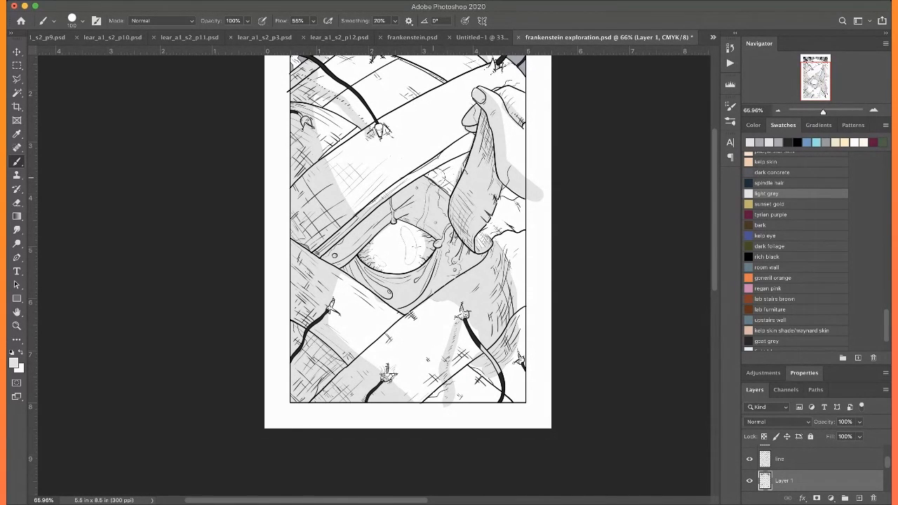
pyautogui.moveTo(511, 234); pyautogui.dragTo(523, 320)
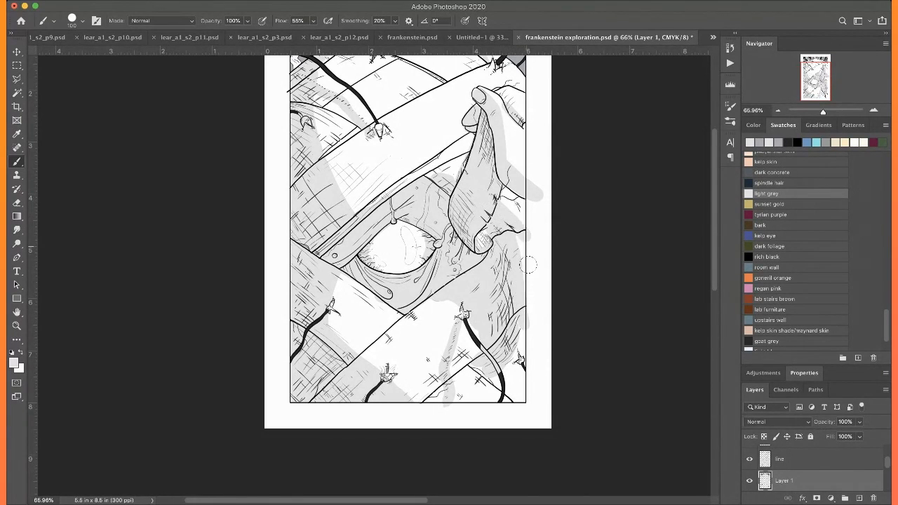
pyautogui.moveTo(524, 233); pyautogui.dragTo(522, 296)
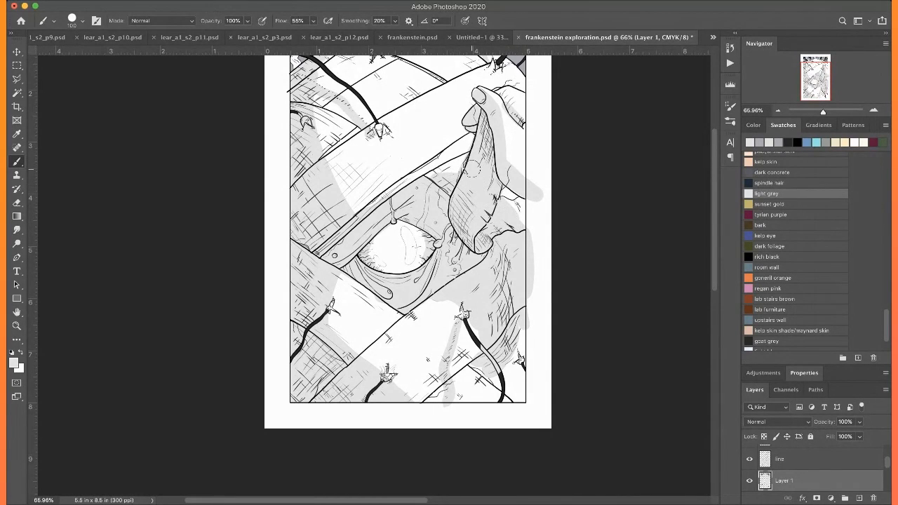
# Select the page margin with the Magic Wand, delete the shadow overspill there, clear the selection and save the file
pyautogui.press('w')
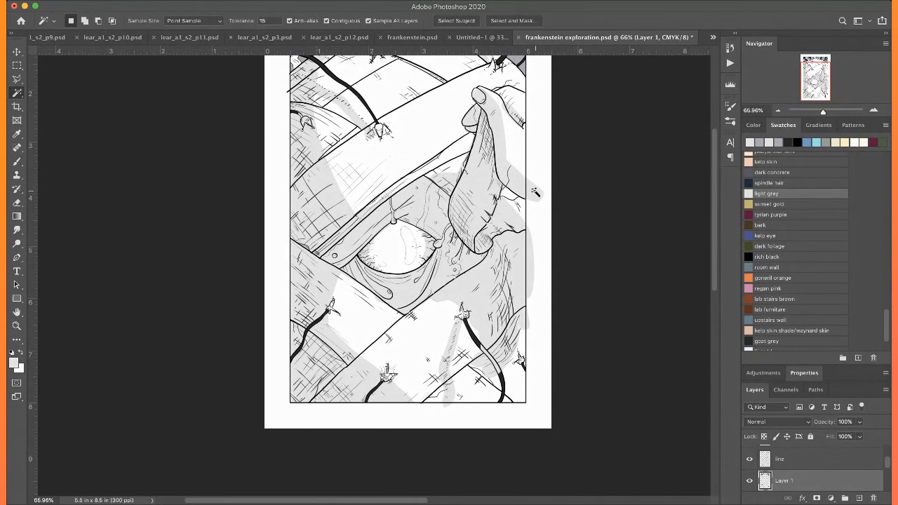
pyautogui.keyDown('shift'); pyautogui.click(529, 254); pyautogui.keyUp('shift')
pyautogui.keyDown('shift'); pyautogui.click(540, 242); pyautogui.keyUp('shift')
pyautogui.press('Delete')
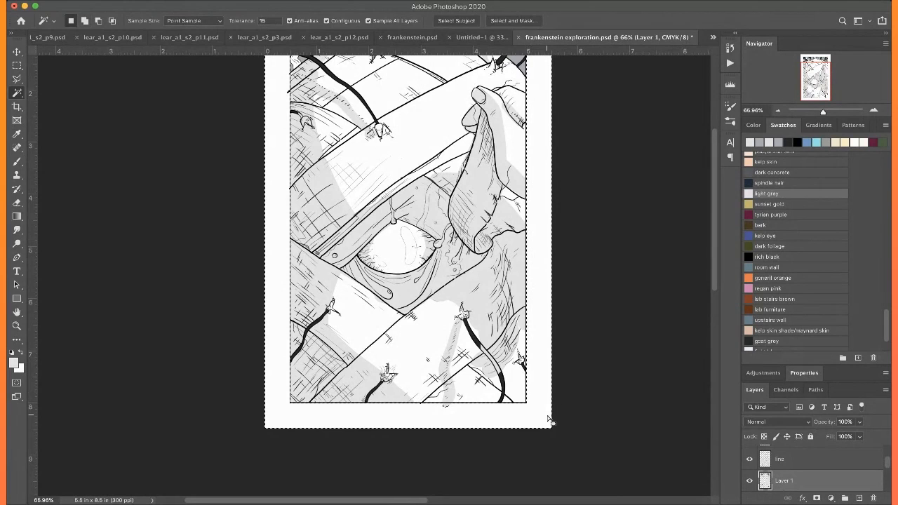
pyautogui.press('super+d')
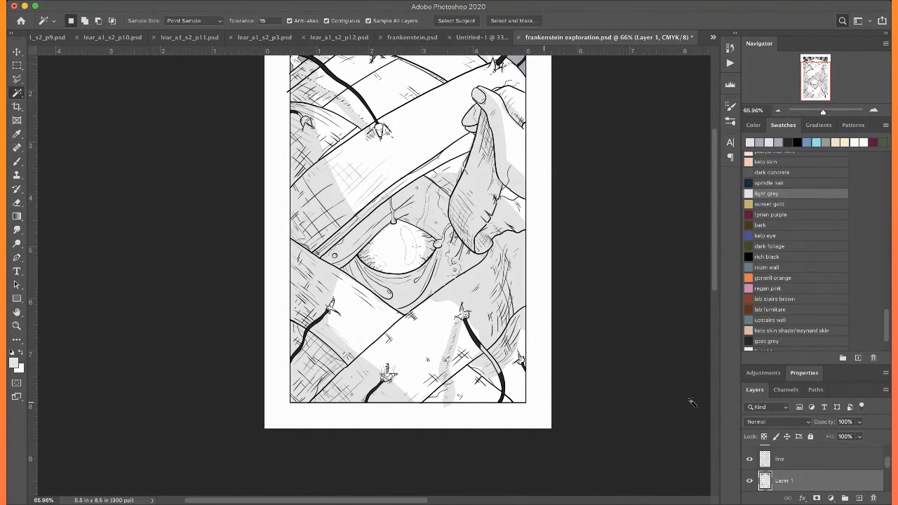
pyautogui.press('super+s')
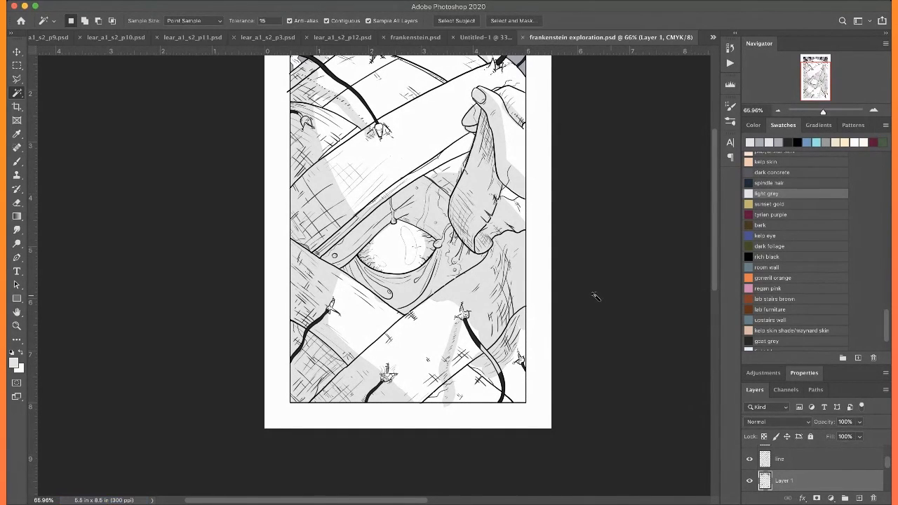
# Reduce the brush size to 20, sample white from the bandage and paint out the grey overspill beside the raised flap
pyautogui.scroll(3, 537, 203)
pyautogui.hscroll(1, 538, 203)
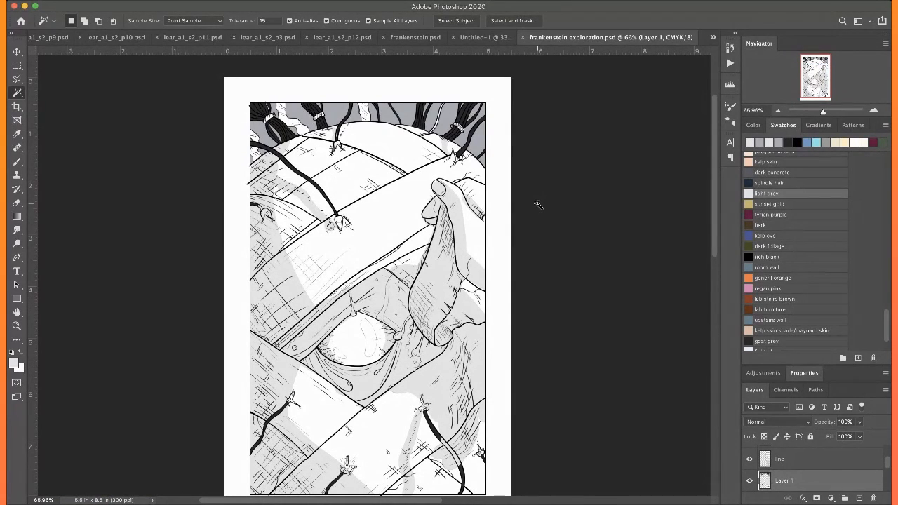
pyautogui.press('b')
pyautogui.press('super+equal')
pyautogui.press('super+equal')
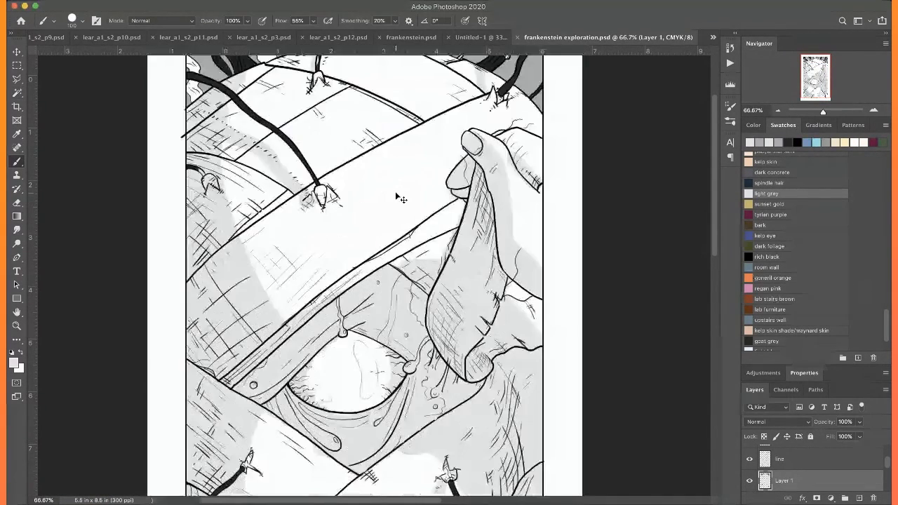
pyautogui.press('d')
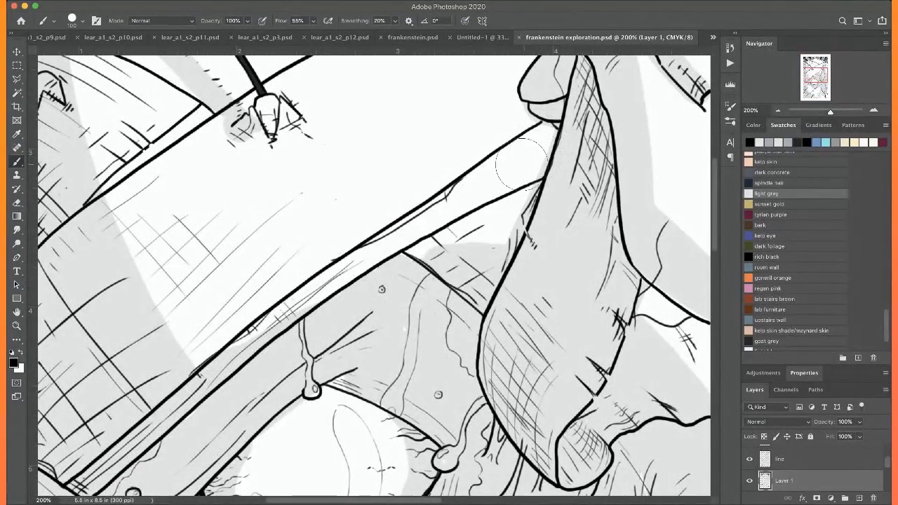
pyautogui.press('[')
pyautogui.press('[')
pyautogui.press('[')
pyautogui.press('[')
pyautogui.press('[')
pyautogui.press('[')
pyautogui.press('[')
pyautogui.press('[')
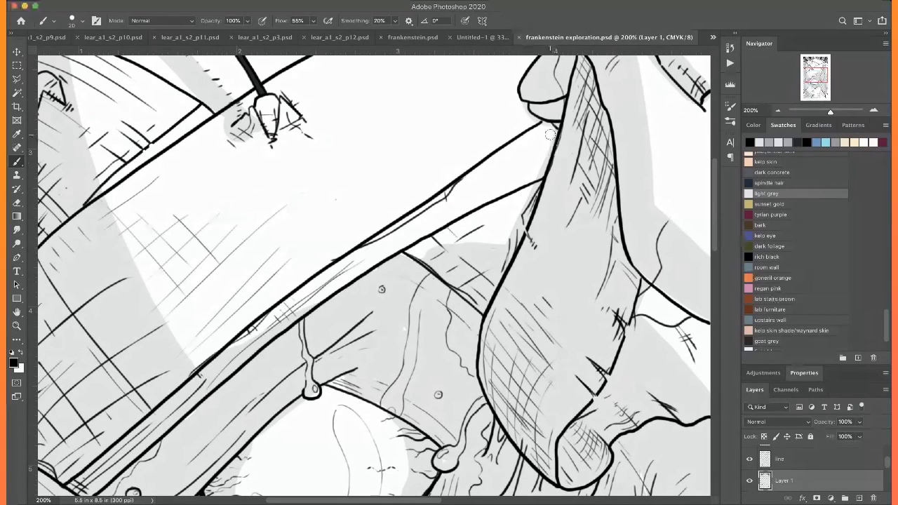
pyautogui.keyDown('alt'); pyautogui.click(480, 106); pyautogui.keyUp('alt')
pyautogui.moveTo(531, 199); pyautogui.dragTo(516, 236)
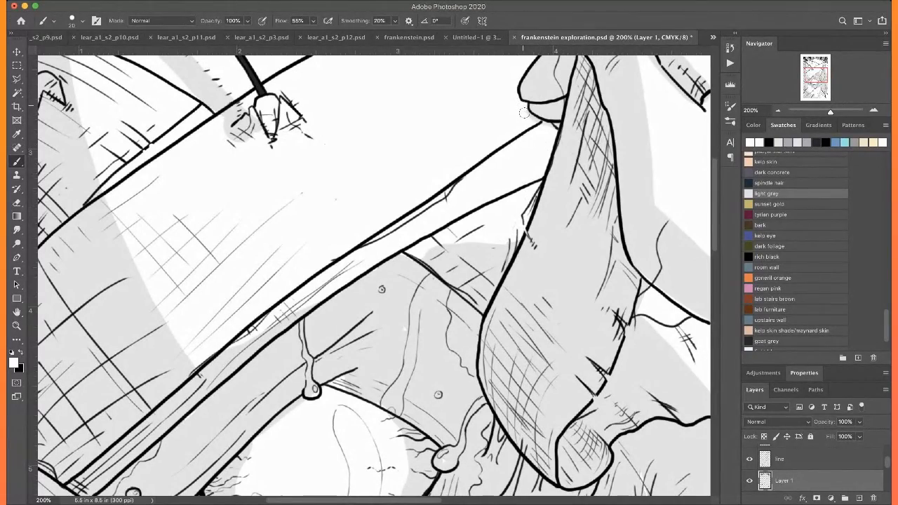
# Brush white into the hanging drips at the upper eyelid and the right corner of the eye, and the drip below the flap
pyautogui.scroll(5, 523, 113)
pyautogui.hscroll(3, 523, 112)
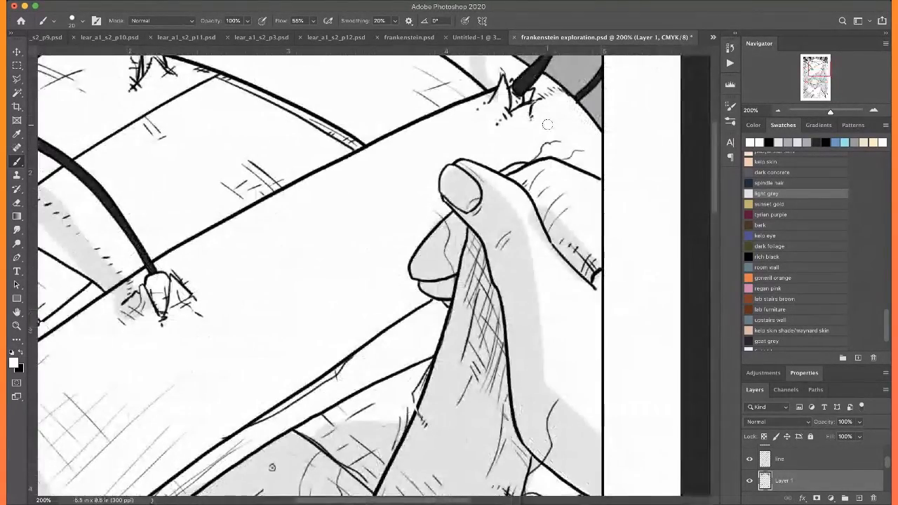
pyautogui.scroll(-2, 547, 124)
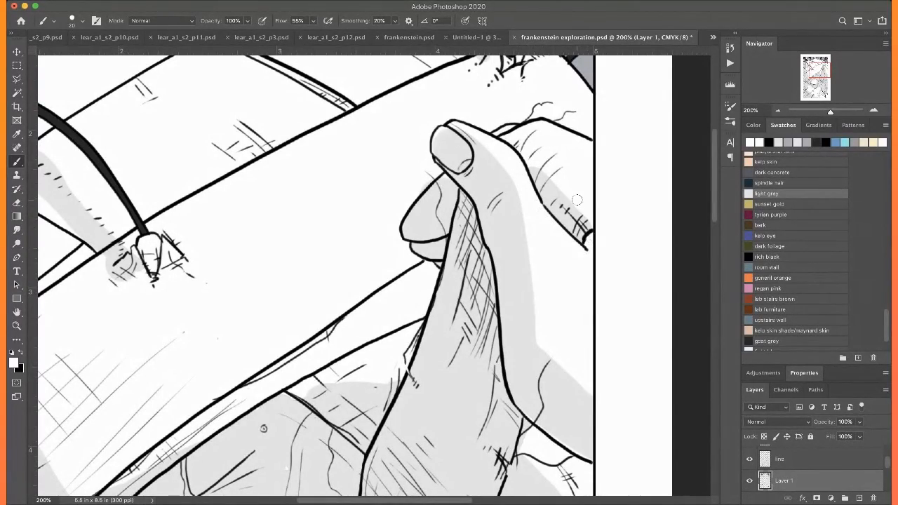
pyautogui.press('super+minus')
pyautogui.scroll(-6, 577, 200)
pyautogui.hscroll(-1, 577, 200)
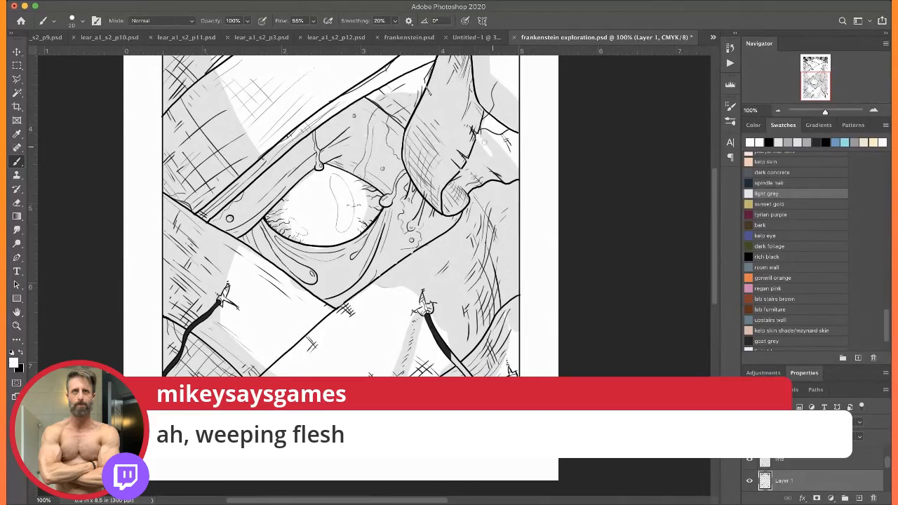
pyautogui.press('super+plus')
pyautogui.press('super+plus')
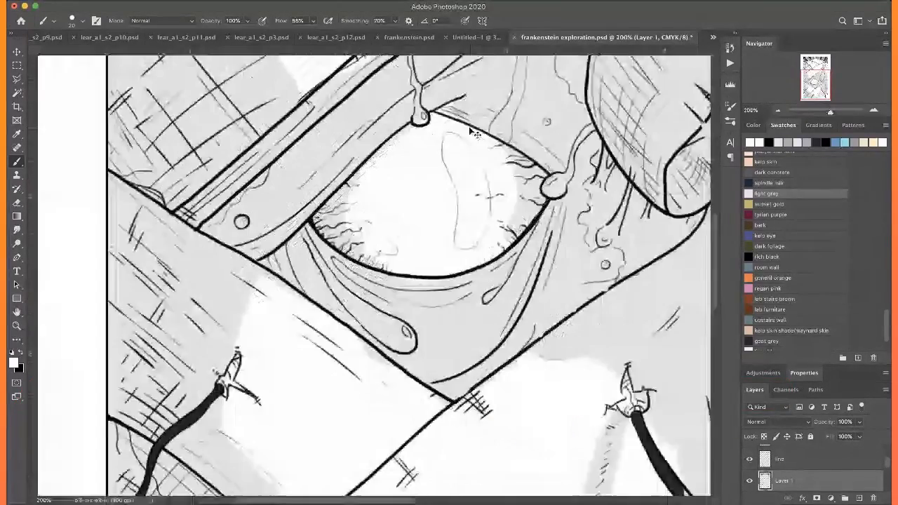
pyautogui.scroll(5, 470, 127)
pyautogui.hscroll(1, 470, 127)
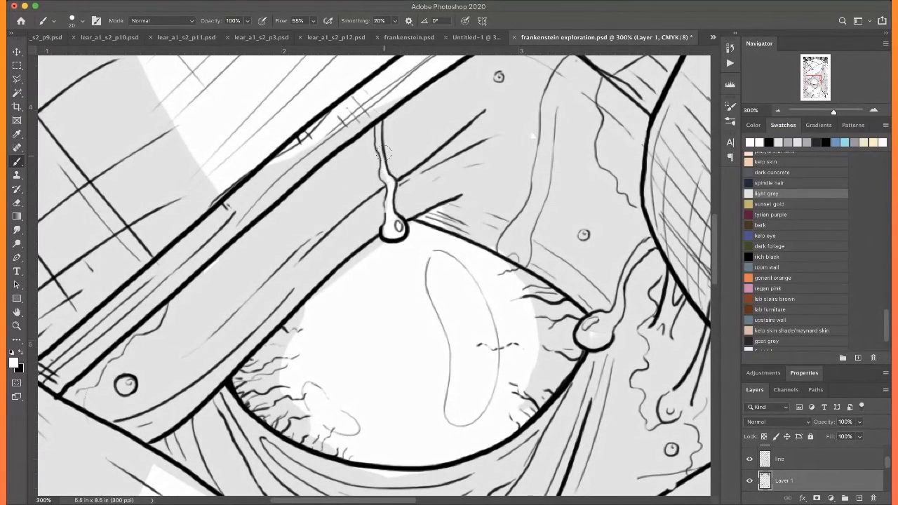
pyautogui.hscroll(3, 361, 97)
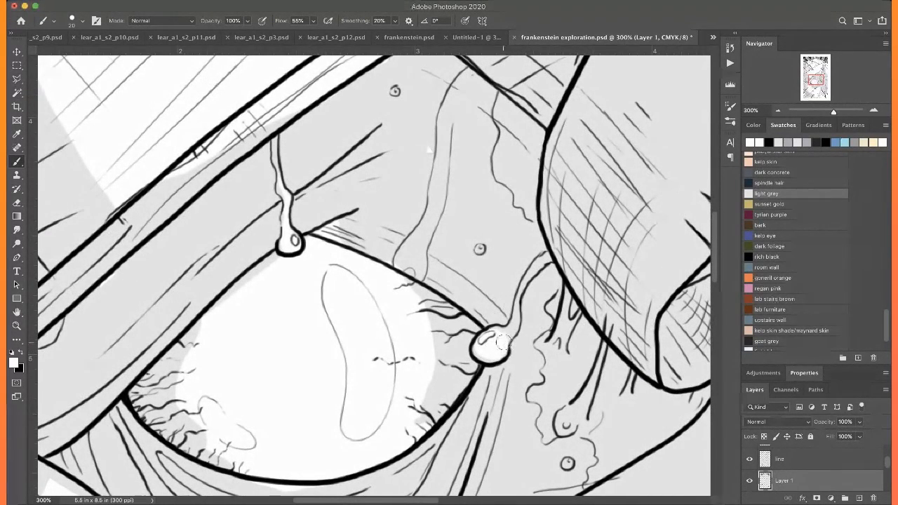
pyautogui.moveTo(509, 325); pyautogui.dragTo(516, 300)
pyautogui.moveTo(593, 386); pyautogui.dragTo(571, 421)
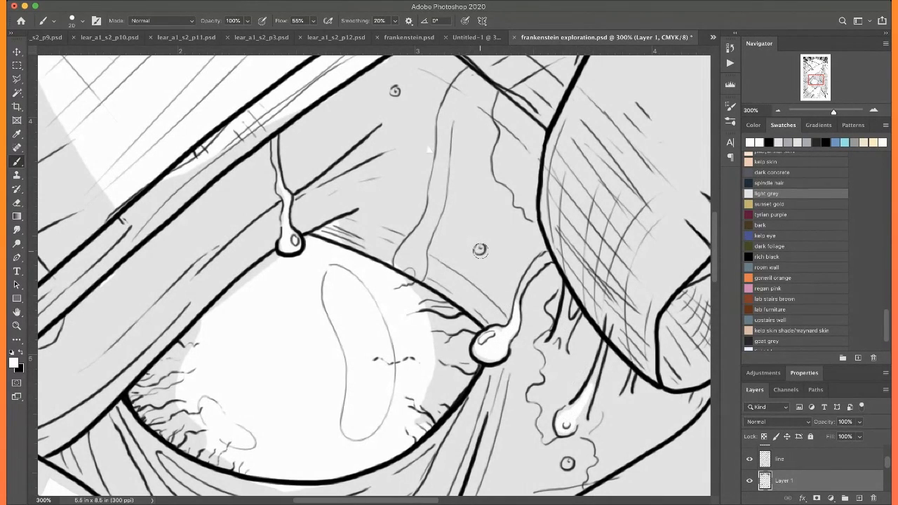
# Paint the small round blisters on the skin white and cover stray white specks around the eye with light grey
pyautogui.keyDown('alt'); pyautogui.click(446, 188); pyautogui.keyUp('alt')
pyautogui.keyDown('alt'); pyautogui.click(411, 159); pyautogui.keyUp('alt')
pyautogui.press('x')
pyautogui.moveTo(316, 239); pyautogui.dragTo(522, 152)
pyautogui.moveTo(223, 309); pyautogui.dragTo(229, 318)
pyautogui.moveTo(326, 337); pyautogui.dragTo(148, 258)
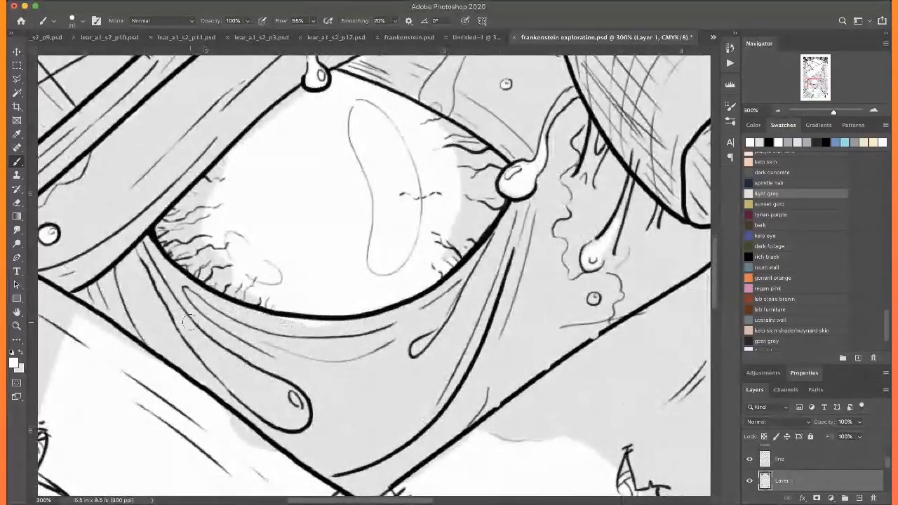
# Select the long drip under the eye with the Magic Wand, including its highlight, fill it with white and clear the selection
pyautogui.press('w')
pyautogui.click(152, 258)
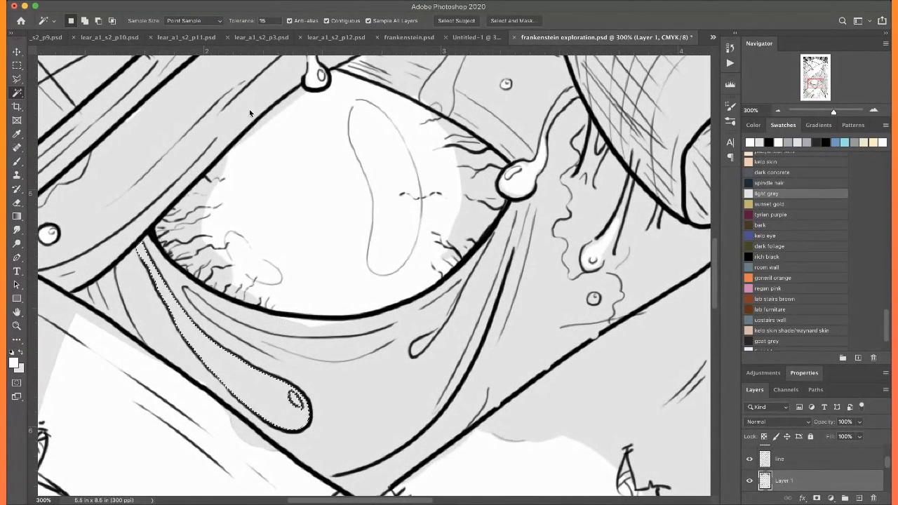
pyautogui.click(339, 169)
pyautogui.press('Return')
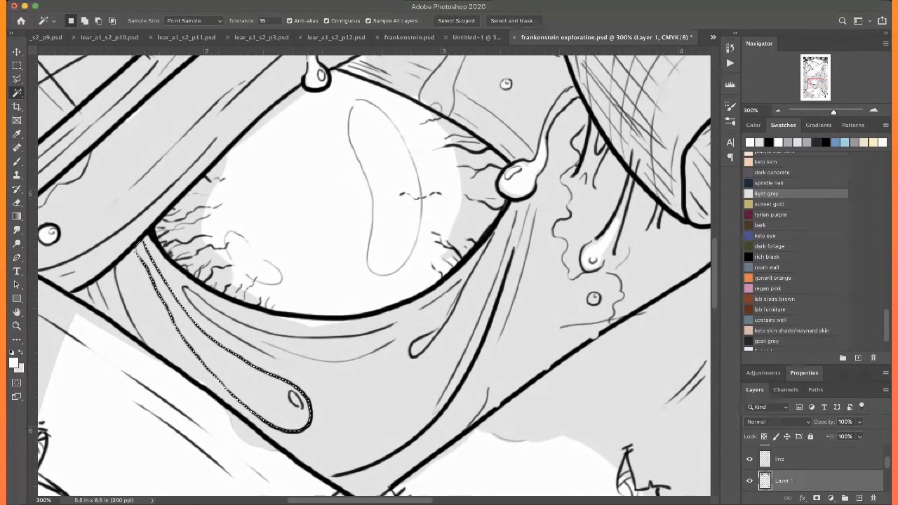
pyautogui.press('b')
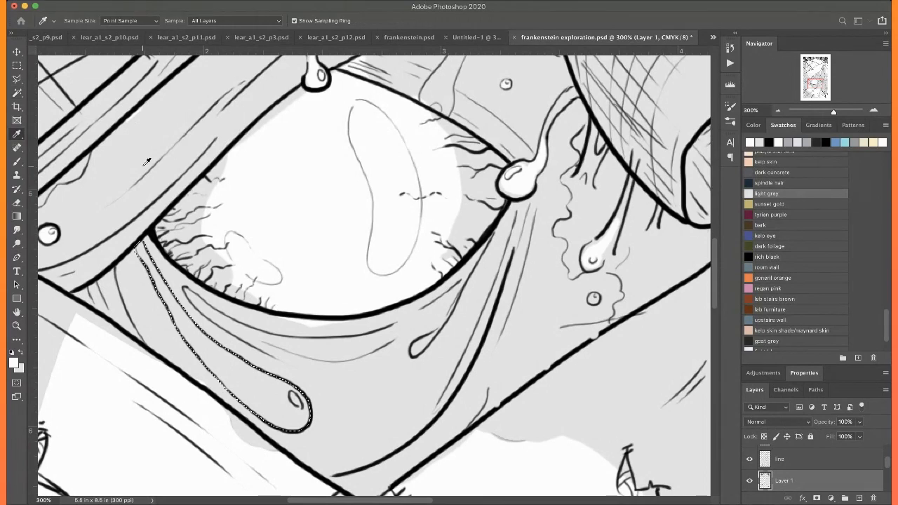
pyautogui.hotkey('alt', 'BackSpace')
pyautogui.hotkey('ctrl', 'd')
# Paint out the grey overspill on the white bandage just below the long drip with white
pyautogui.scroll(-4, 143, 166)
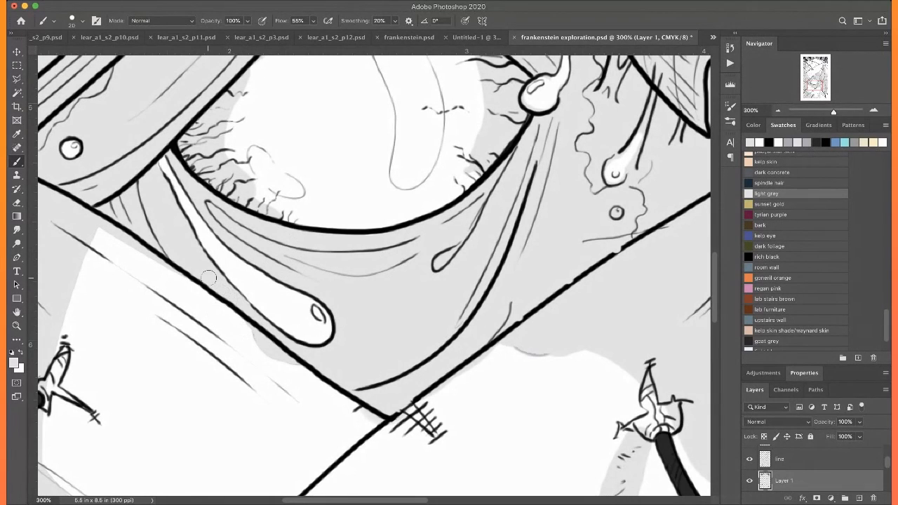
pyautogui.moveTo(257, 348); pyautogui.dragTo(290, 365)
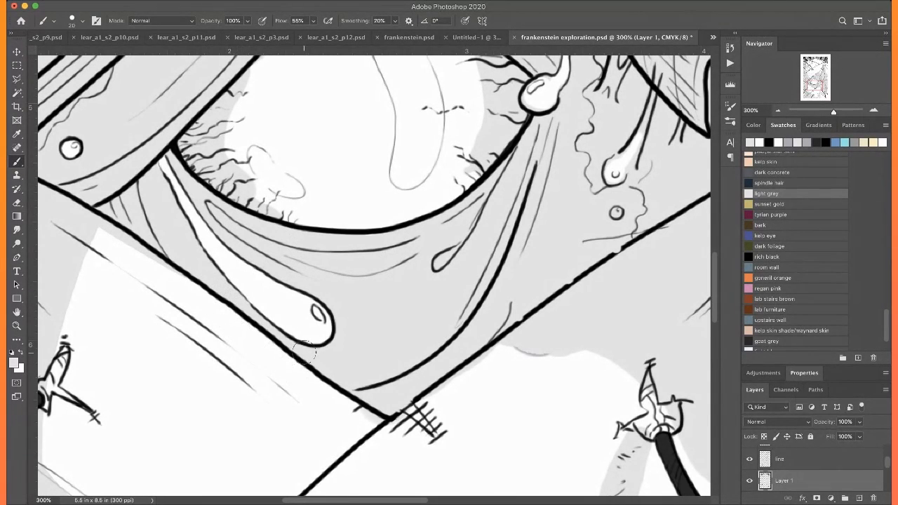
pyautogui.scroll(2, 307, 348)
pyautogui.hscroll(-4, 307, 349)
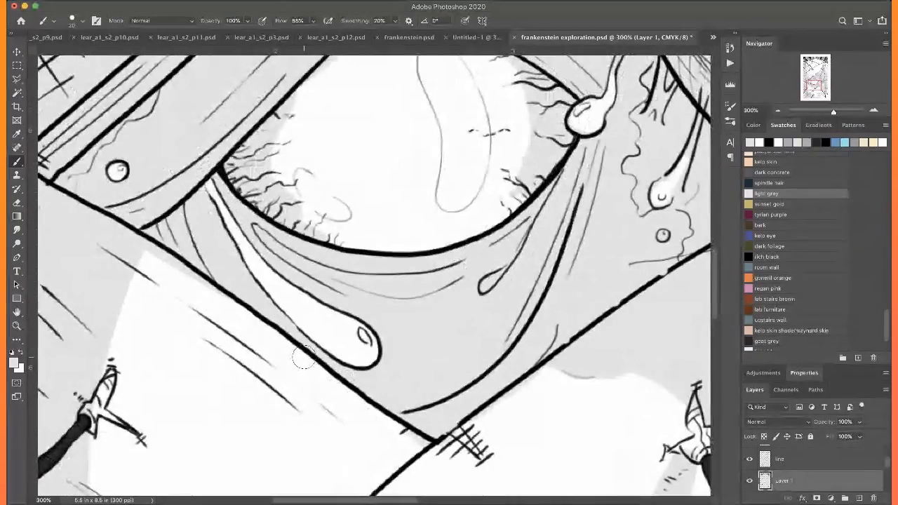
# Brush white into the small drip under the eye's right corner and the round blister near the lower bandage edge
pyautogui.scroll(3, 339, 332)
pyautogui.hscroll(6, 340, 333)
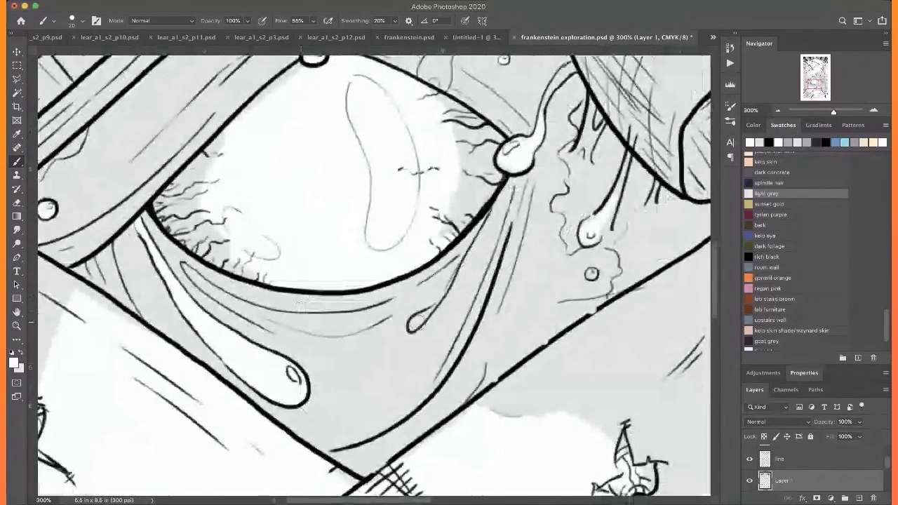
pyautogui.scroll(5, 414, 323)
pyautogui.hscroll(12, 414, 322)
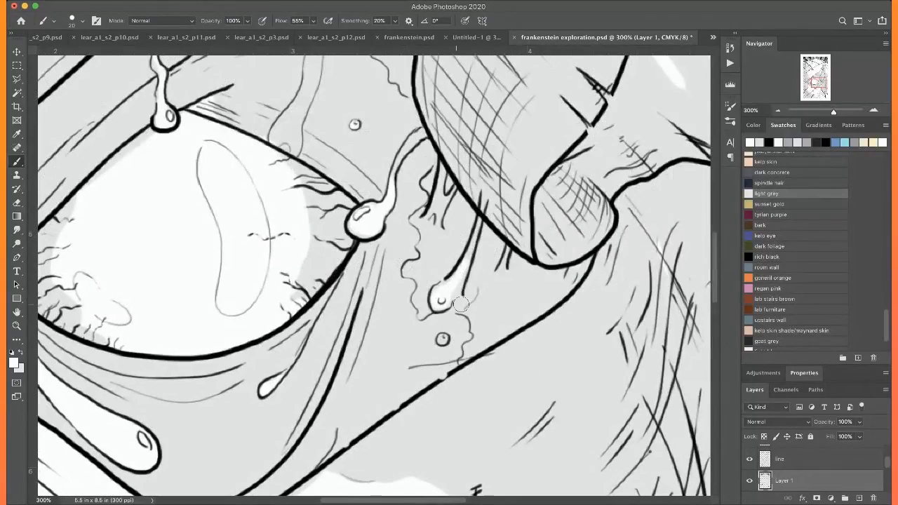
pyautogui.click(442, 340)
# Reshape the light grey shadows along both sides of the eyeball into smooth curves with the brush
pyautogui.hscroll(-10, 438, 300)
pyautogui.scroll(2, 439, 301)
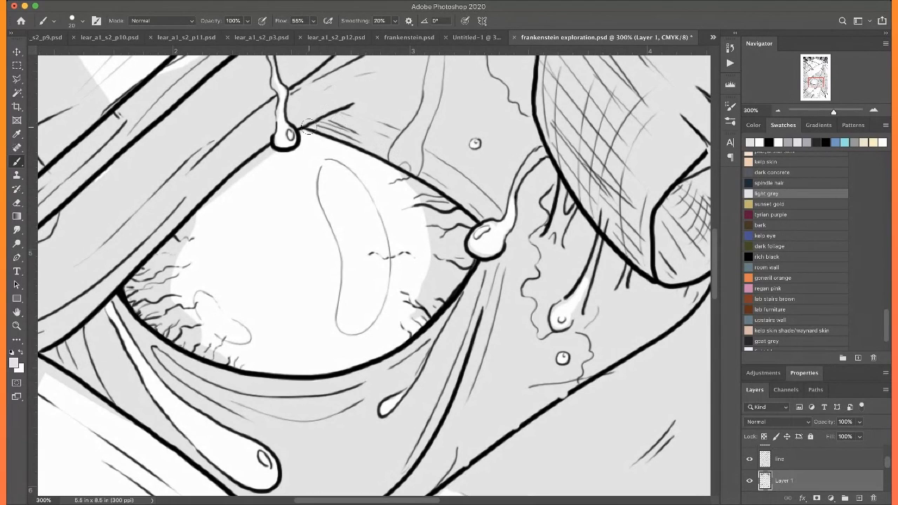
pyautogui.moveTo(210, 200)
pyautogui.mouseDown()
pyautogui.moveTo(181, 279)
pyautogui.moveTo(193, 331)
pyautogui.moveTo(226, 367)
pyautogui.mouseUp()
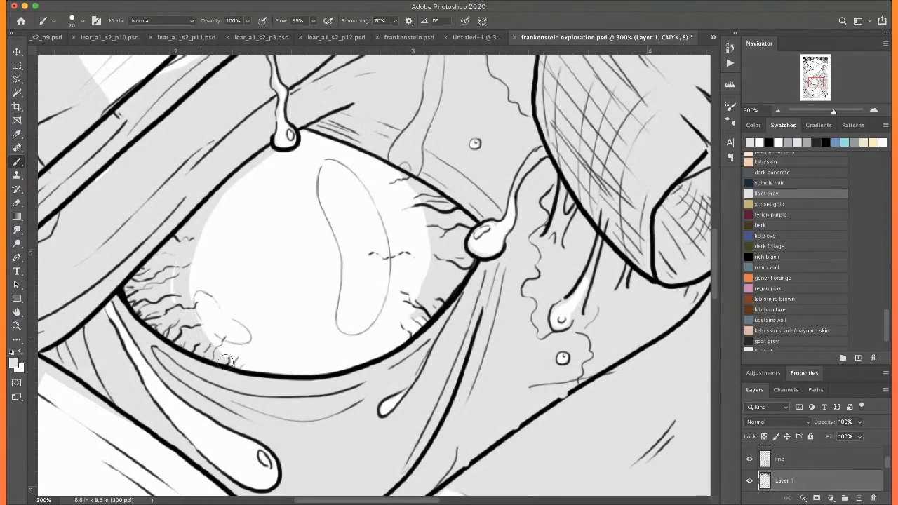
pyautogui.moveTo(419, 197)
pyautogui.mouseDown()
pyautogui.moveTo(423, 288)
pyautogui.moveTo(391, 347)
pyautogui.mouseUp()
pyautogui.keyDown('alt'); pyautogui.click(393, 181); pyautogui.keyUp('alt')
pyautogui.moveTo(413, 196)
pyautogui.mouseDown()
pyautogui.moveTo(391, 169)
pyautogui.moveTo(414, 189)
pyautogui.moveTo(427, 265)
pyautogui.moveTo(402, 322)
pyautogui.moveTo(376, 348)
pyautogui.moveTo(417, 313)
pyautogui.mouseUp()
pyautogui.moveTo(269, 153)
pyautogui.mouseDown()
pyautogui.moveTo(224, 198)
pyautogui.moveTo(191, 253)
pyautogui.moveTo(204, 327)
pyautogui.moveTo(223, 355)
pyautogui.mouseUp()
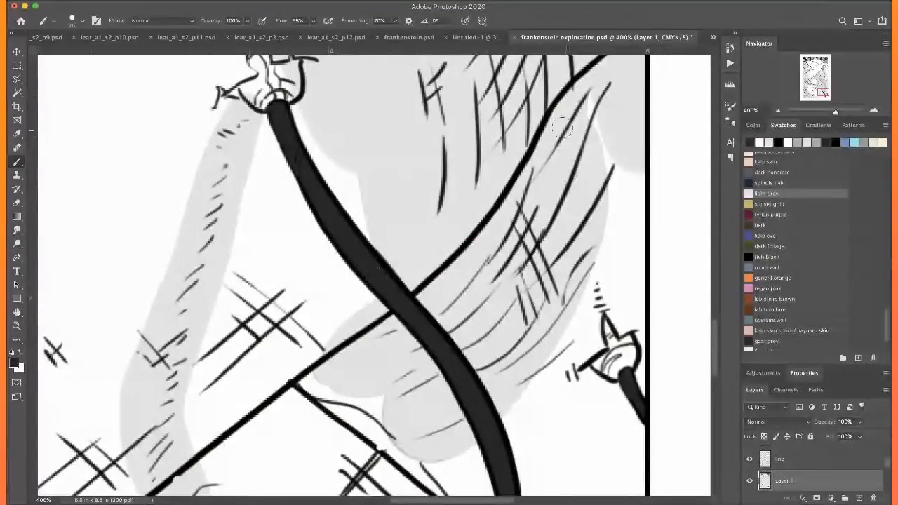
# Extend the light grey shading along the lower-right bandage and fill the white gaps beside the thick stitch thread
pyautogui.keyDown('alt'); pyautogui.click(558, 176); pyautogui.keyUp('alt')
pyautogui.moveTo(591, 90); pyautogui.dragTo(596, 223)
pyautogui.moveTo(595, 227); pyautogui.dragTo(613, 152)
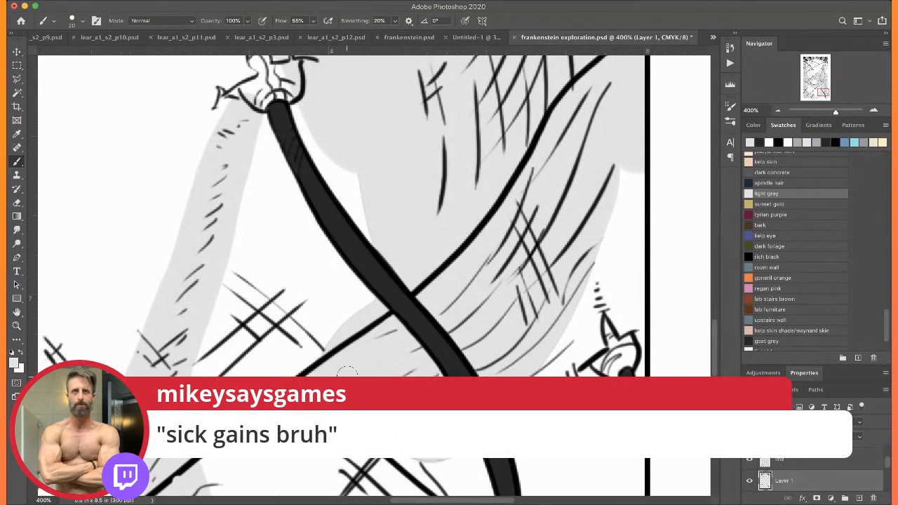
pyautogui.scroll(3, 328, 158)
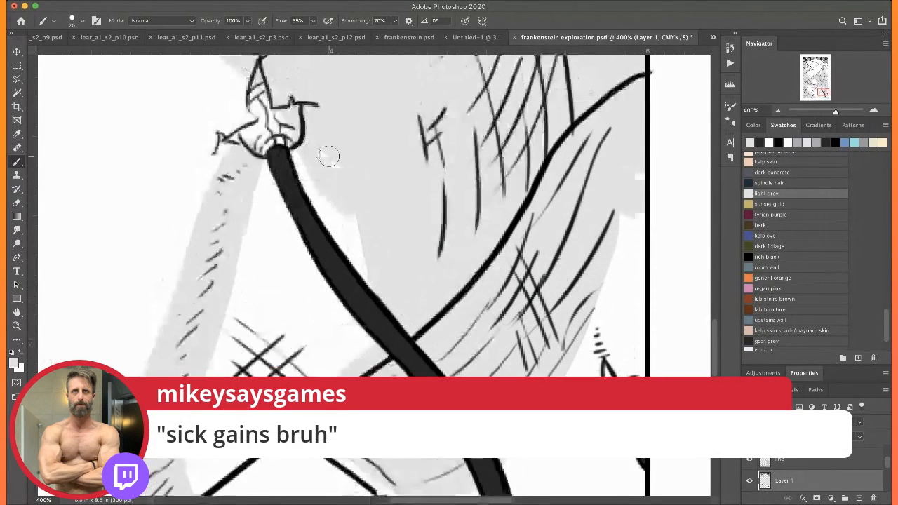
pyautogui.moveTo(298, 153)
pyautogui.mouseDown()
pyautogui.moveTo(325, 211)
pyautogui.moveTo(377, 270)
pyautogui.mouseUp()
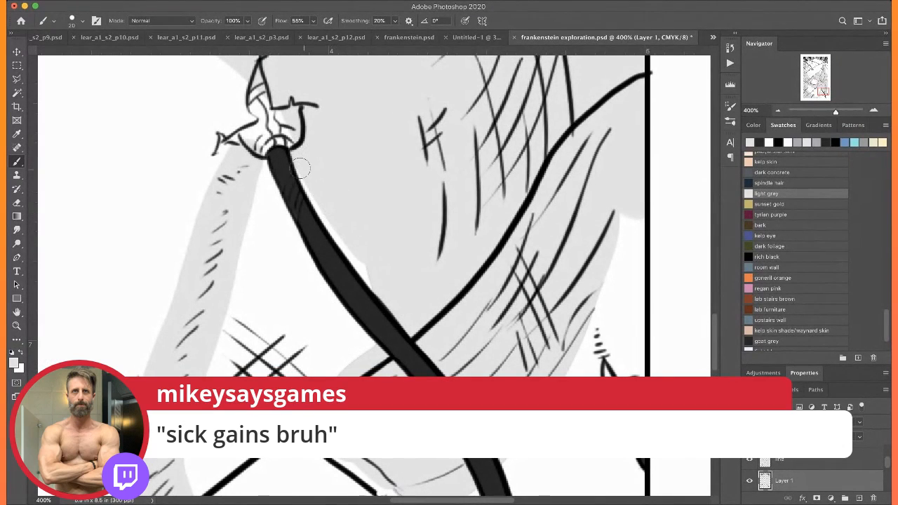
pyautogui.moveTo(316, 196)
pyautogui.mouseDown()
pyautogui.moveTo(348, 249)
pyautogui.moveTo(385, 255)
pyautogui.mouseUp()
pyautogui.scroll(-5, 351, 210)
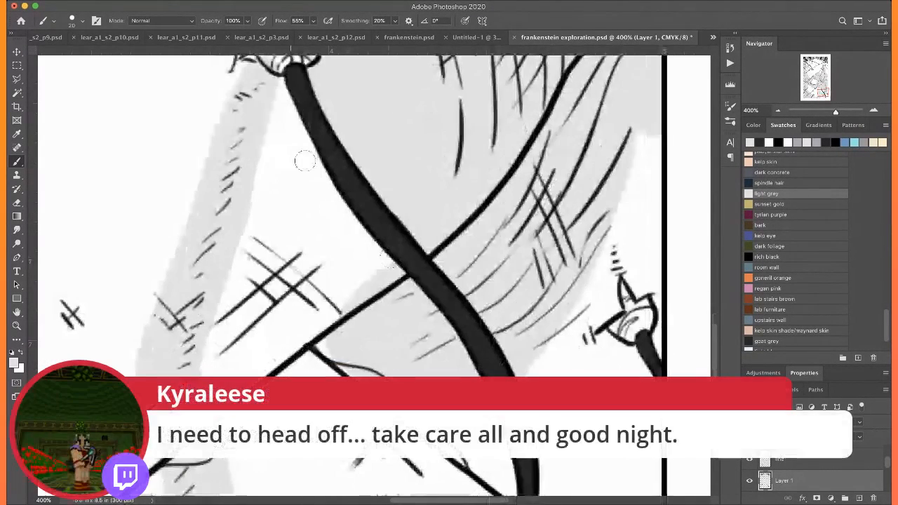
pyautogui.moveTo(318, 163)
pyautogui.mouseDown()
pyautogui.moveTo(339, 230)
pyautogui.moveTo(339, 306)
pyautogui.moveTo(338, 238)
pyautogui.moveTo(375, 322)
pyautogui.moveTo(381, 290)
pyautogui.moveTo(364, 252)
pyautogui.moveTo(391, 271)
pyautogui.moveTo(308, 167)
pyautogui.moveTo(366, 198)
pyautogui.moveTo(360, 188)
pyautogui.moveTo(333, 307)
pyautogui.moveTo(379, 344)
pyautogui.moveTo(336, 301)
pyautogui.mouseUp()
# Widen the light grey shadow down the lower-right bandage, between the thread and the small stitch at the panel edge
pyautogui.scroll(-4, 299, 154)
pyautogui.scroll(3, 298, 206)
pyautogui.hscroll(3, 298, 206)
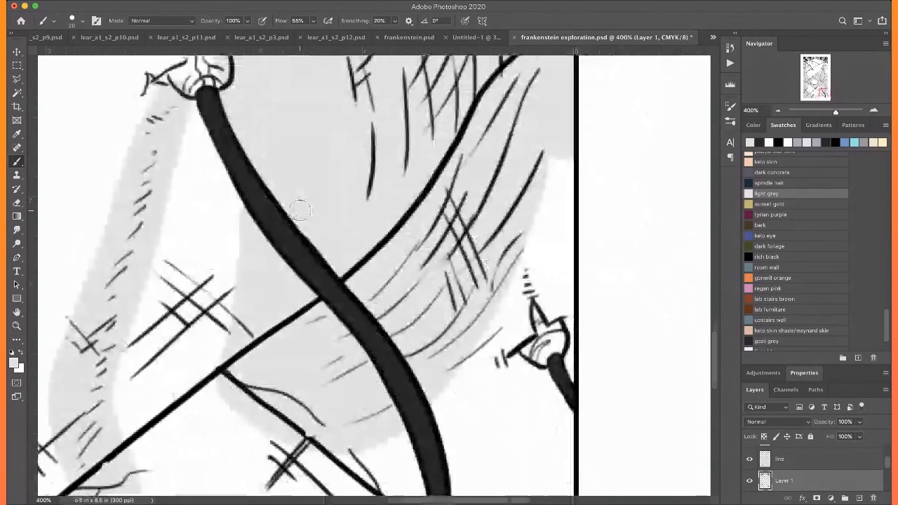
pyautogui.moveTo(556, 159)
pyautogui.mouseDown()
pyautogui.moveTo(495, 330)
pyautogui.moveTo(460, 390)
pyautogui.moveTo(437, 385)
pyautogui.mouseUp()
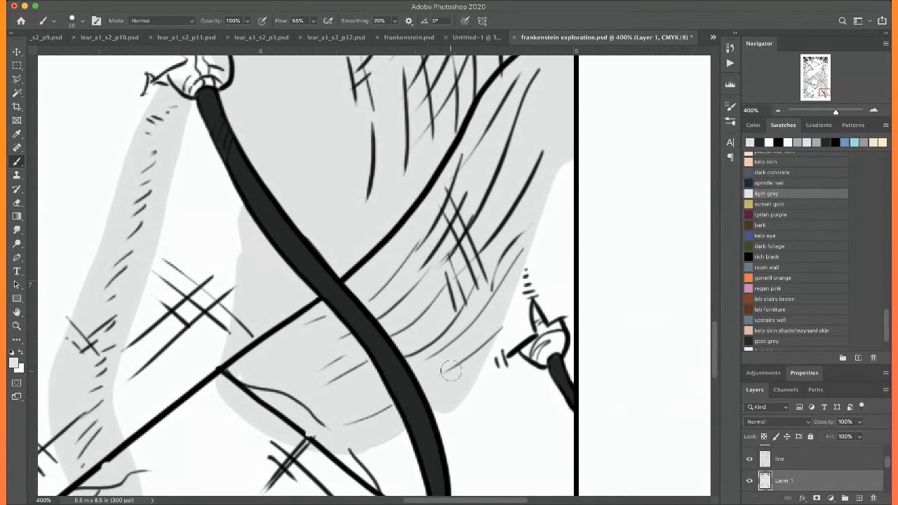
pyautogui.hotkey('ctrl', '0')
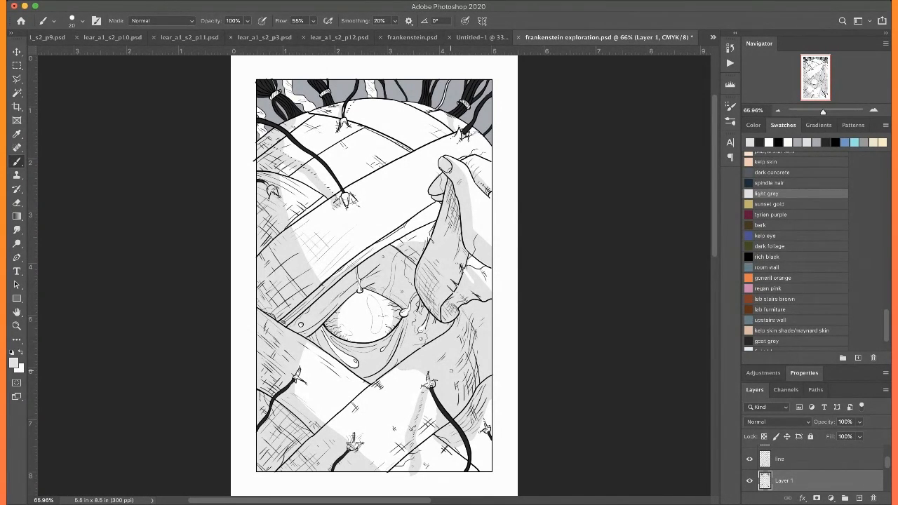
pyautogui.press('w')
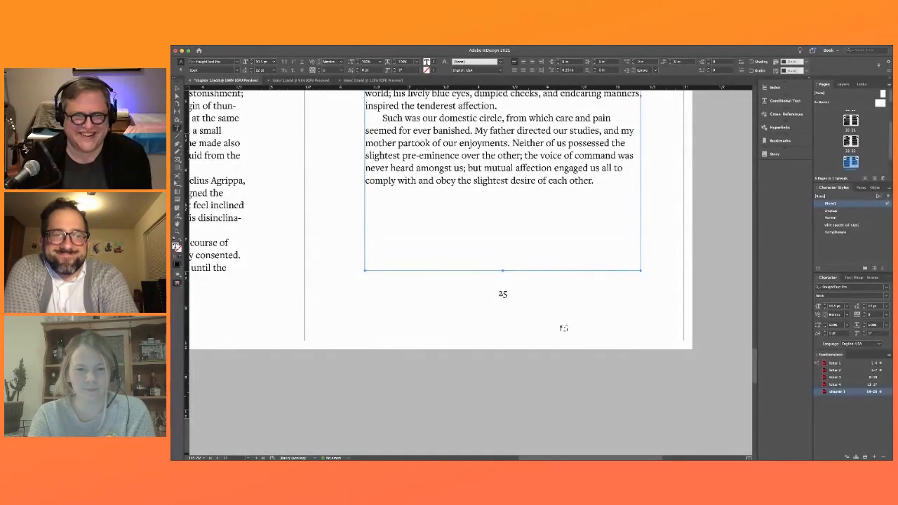
# Switch to InDesign, delete the blank page at the end of the Chapter One document and deselect the text frame
pyautogui.scroll(-5, 564, 329)
pyautogui.scroll(15, 563, 328)
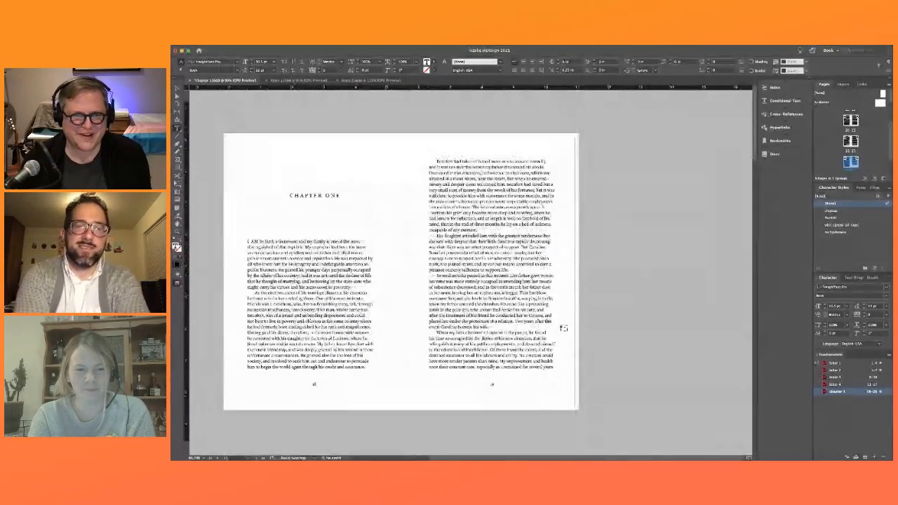
pyautogui.scroll(-15, 564, 328)
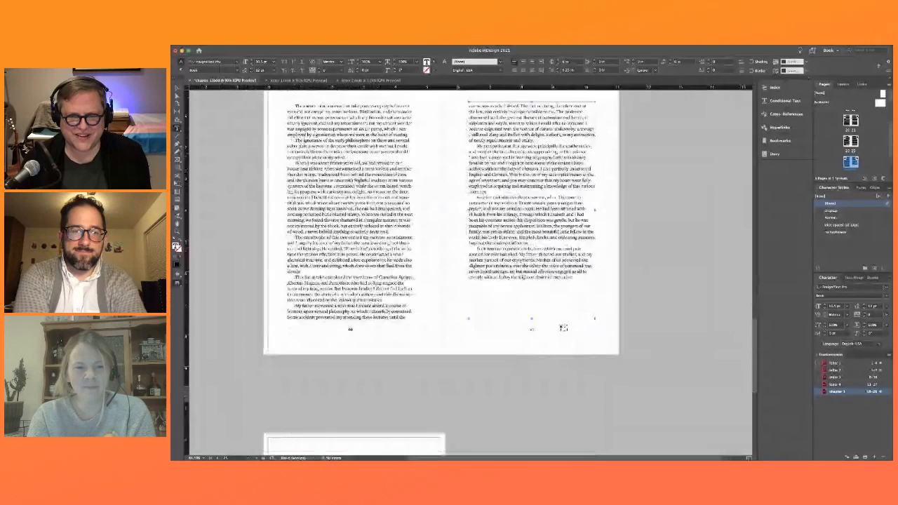
pyautogui.scroll(-5, 564, 328)
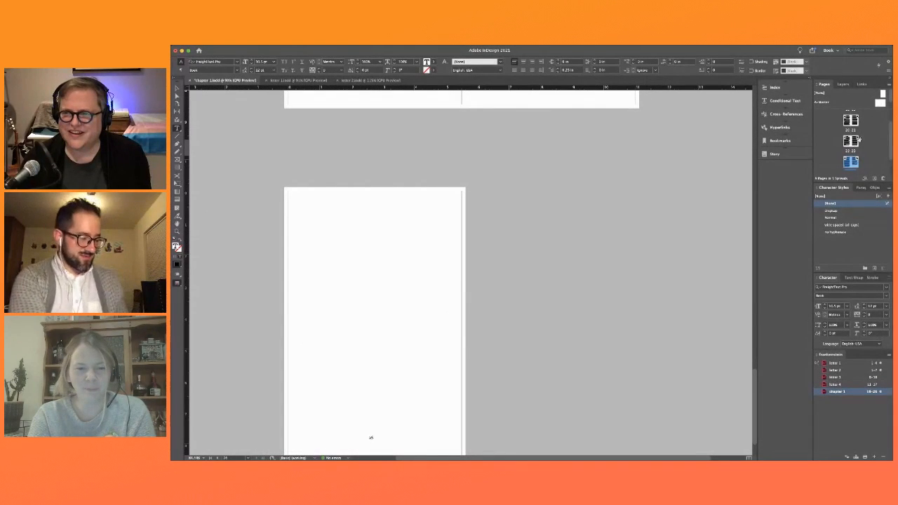
pyautogui.click(848, 160)
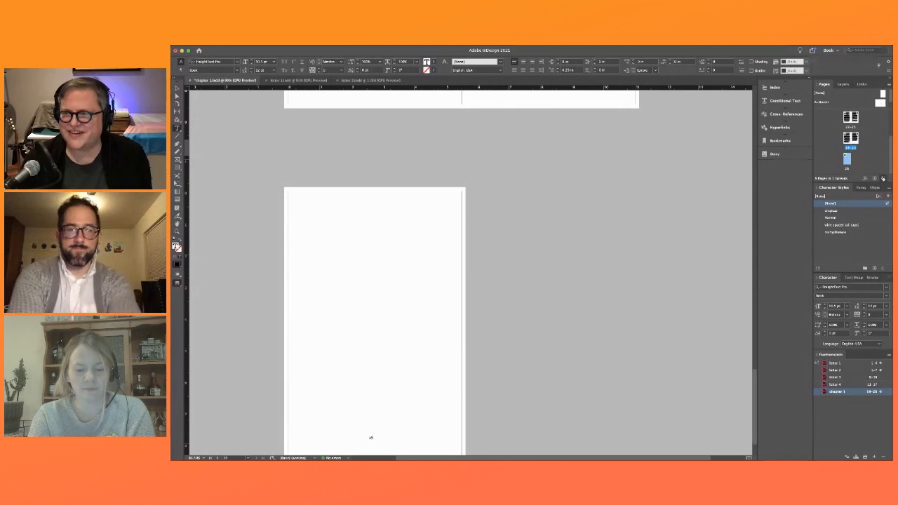
pyautogui.click(883, 179)
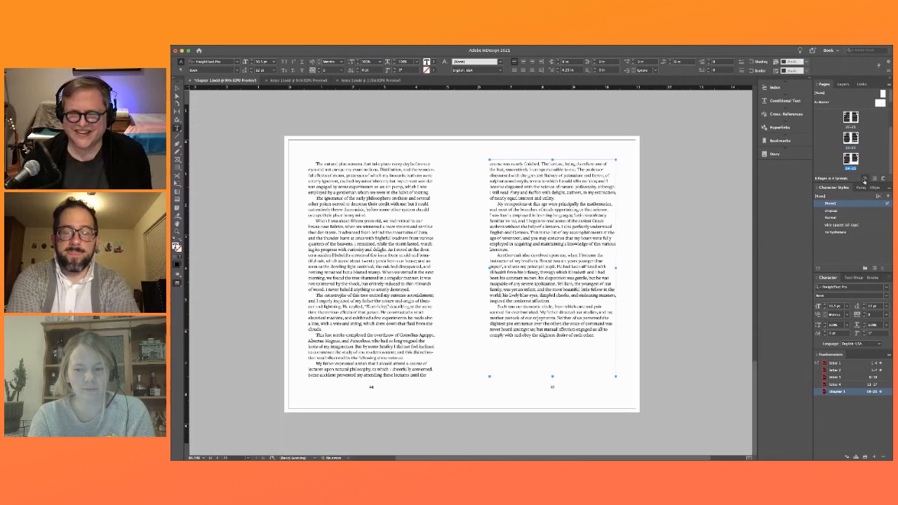
pyautogui.scroll(3, 648, 255)
pyautogui.click(687, 260)
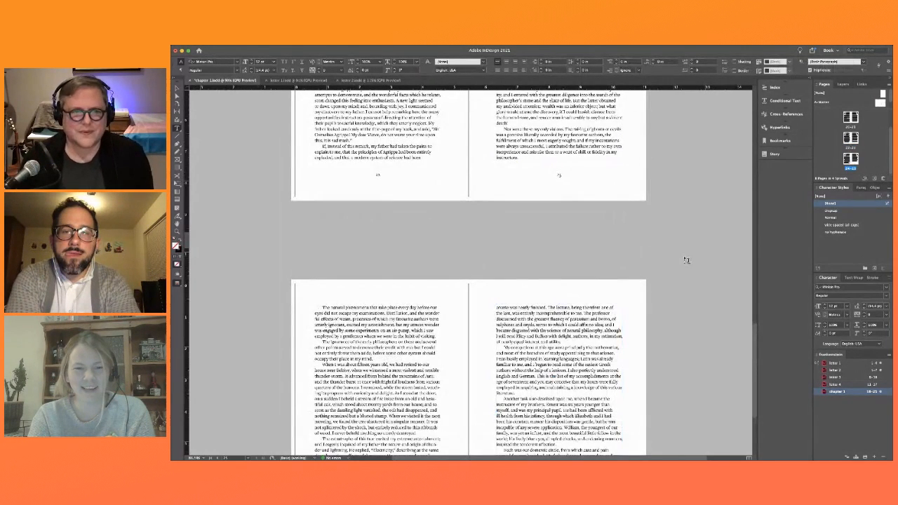